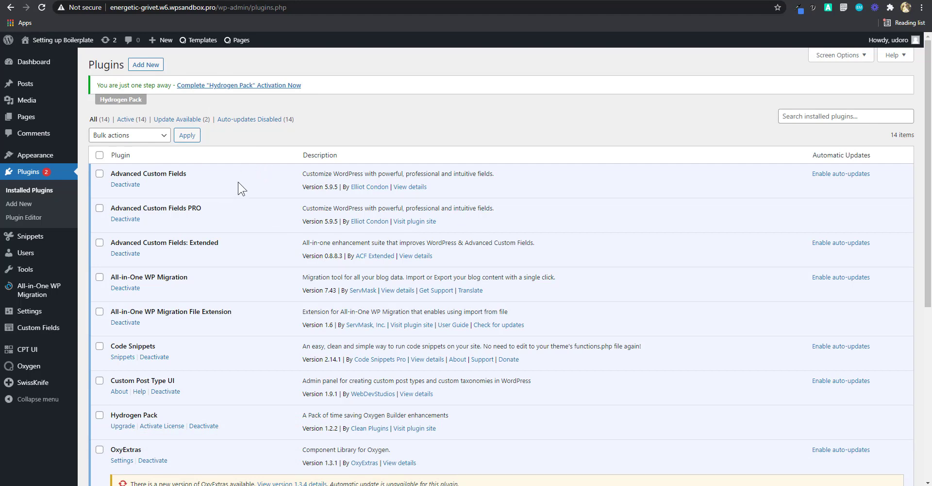
- Review the full list of installed plugins, from Advanced Custom Fields through WPDevDesign - Oxygen - Navigator
{"action": "scroll", "coordinate": [239, 190], "scroll_direction": "down", "scroll_amount": 2}
{"action": "scroll", "coordinate": [239, 188], "scroll_direction": "down", "scroll_amount": 3}
{"action": "scroll", "coordinate": [241, 187], "scroll_direction": "up", "scroll_amount": 5}
{"action": "scroll", "coordinate": [203, 263], "scroll_direction": "down", "scroll_amount": 1}
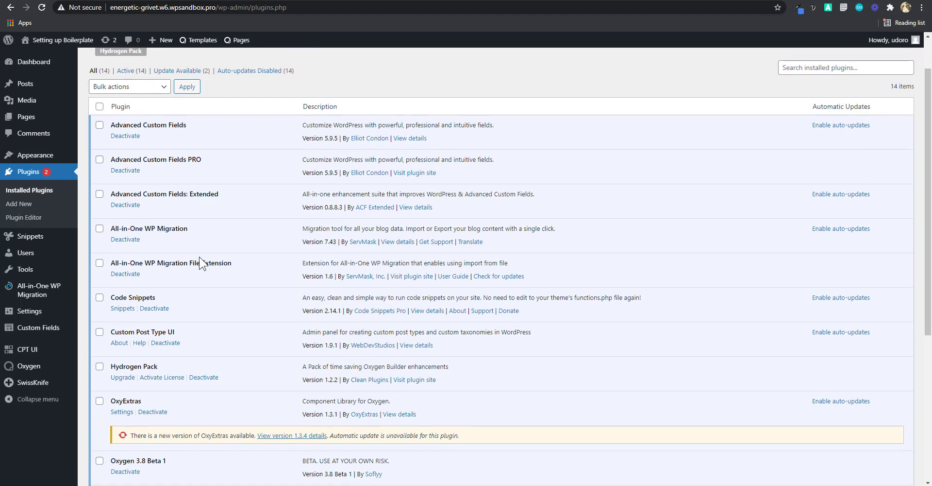
{"action": "scroll", "coordinate": [217, 271], "scroll_direction": "down", "scroll_amount": 1}
{"action": "scroll", "coordinate": [220, 274], "scroll_direction": "up", "scroll_amount": 2}
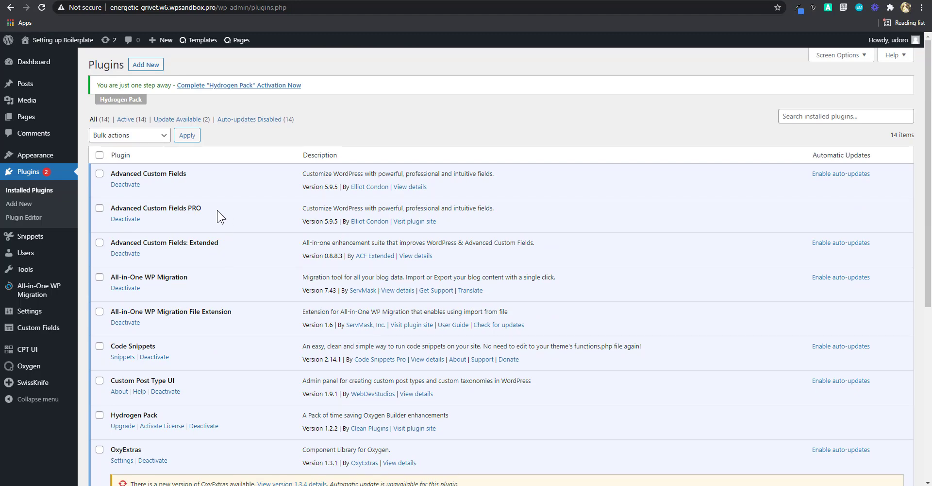
{"action": "scroll", "coordinate": [241, 217], "scroll_direction": "down", "scroll_amount": 6}
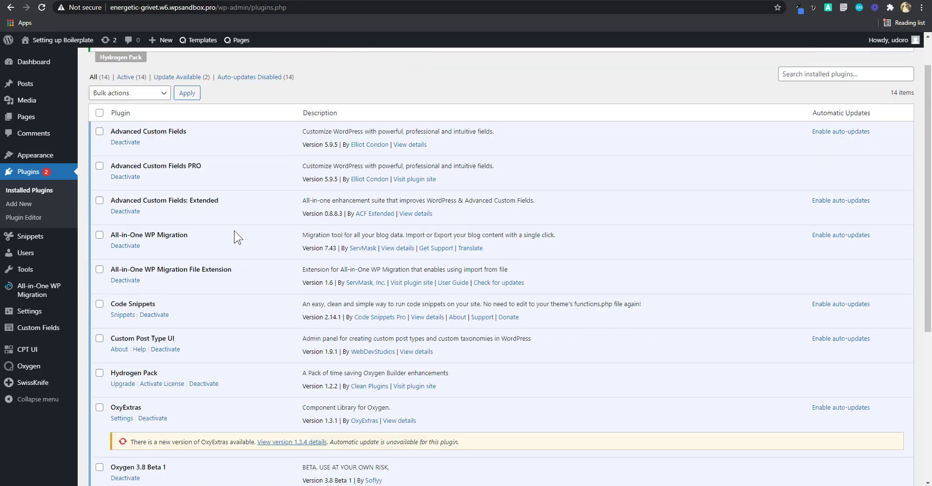
{"action": "scroll", "coordinate": [194, 138], "scroll_direction": "up", "scroll_amount": 5}
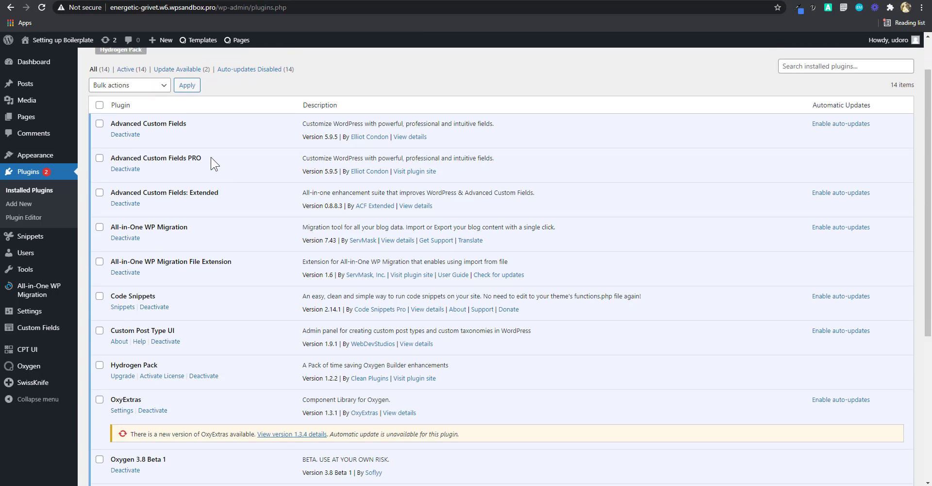
{"action": "scroll", "coordinate": [219, 309], "scroll_direction": "down", "scroll_amount": 2}
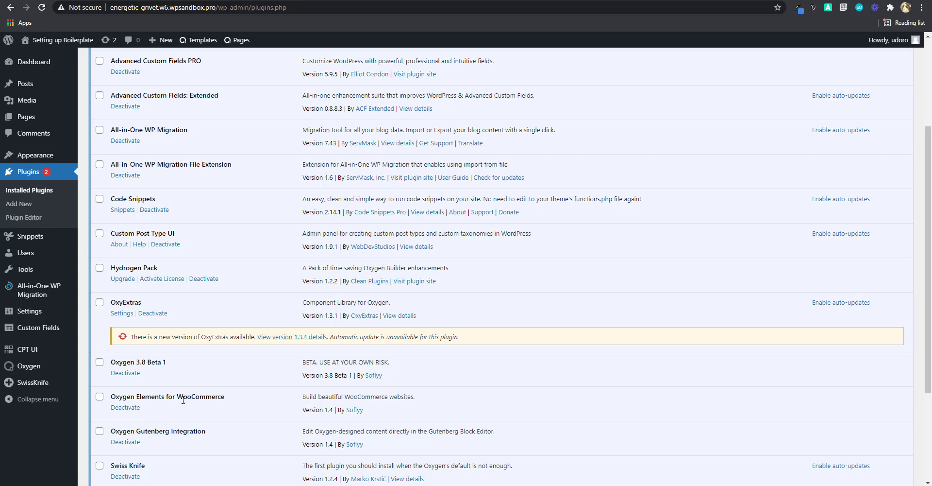
{"action": "scroll", "coordinate": [225, 416], "scroll_direction": "up", "scroll_amount": 3}
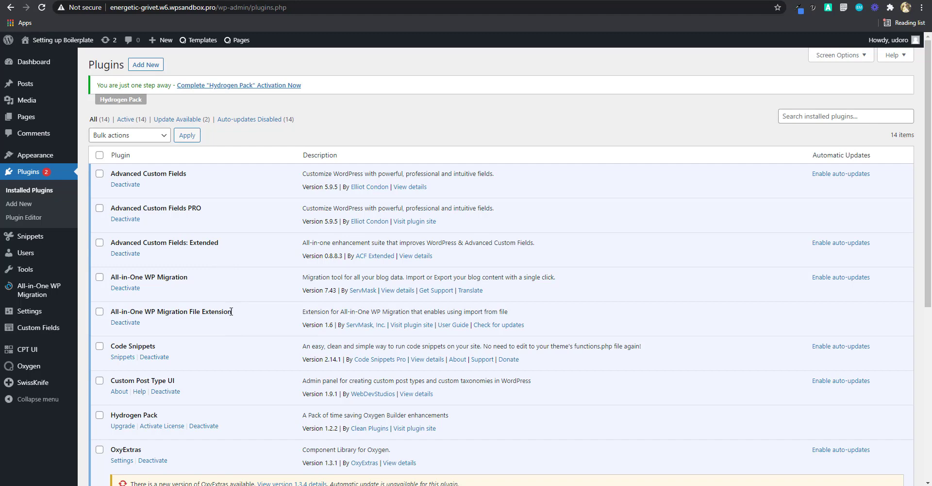
{"action": "scroll", "coordinate": [224, 325], "scroll_direction": "down", "scroll_amount": 6}
{"action": "scroll", "coordinate": [224, 335], "scroll_direction": "up", "scroll_amount": 6}
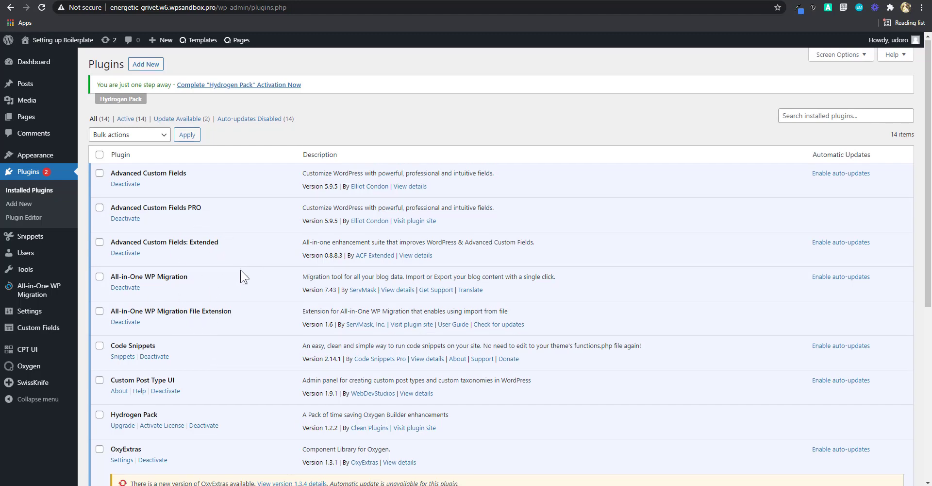
{"action": "scroll", "coordinate": [239, 273], "scroll_direction": "down", "scroll_amount": 4}
{"action": "scroll", "coordinate": [229, 297], "scroll_direction": "up", "scroll_amount": 3}
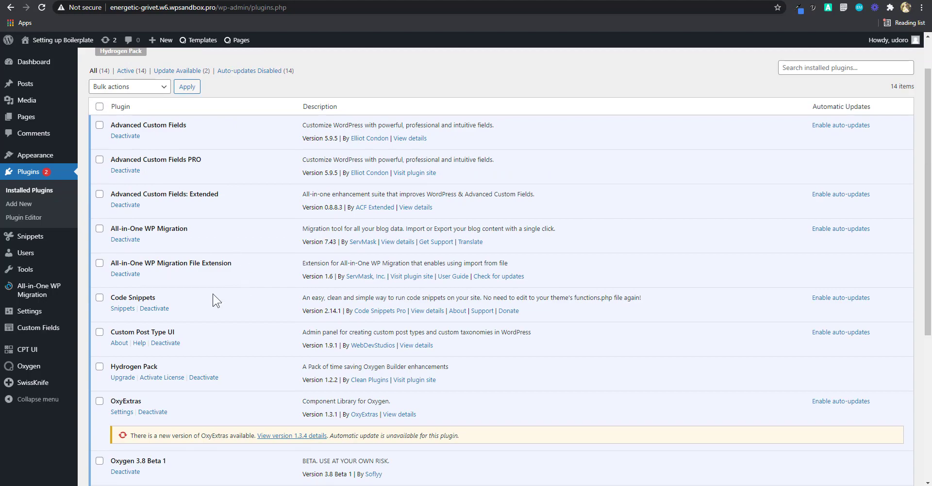
{"action": "scroll", "coordinate": [214, 299], "scroll_direction": "down", "scroll_amount": 2}
{"action": "scroll", "coordinate": [229, 311], "scroll_direction": "up", "scroll_amount": 4}
{"action": "scroll", "coordinate": [229, 311], "scroll_direction": "down", "scroll_amount": 6}
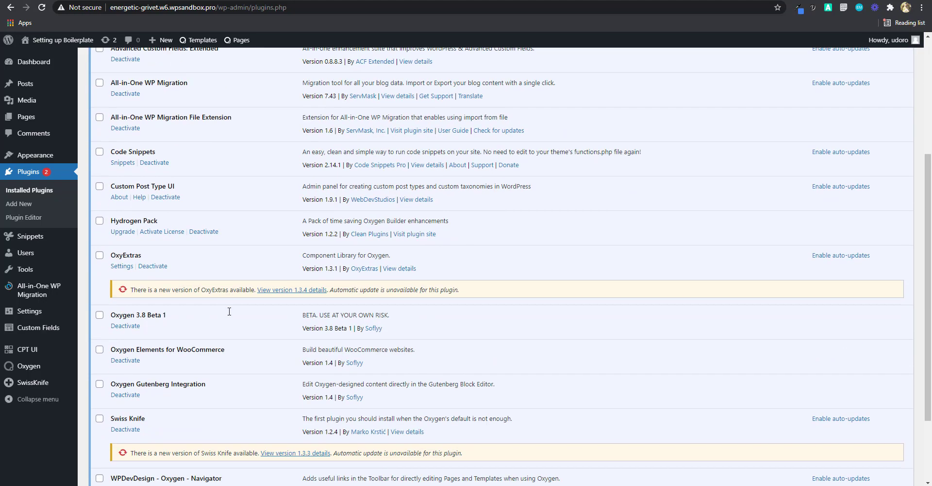
{"action": "scroll", "coordinate": [210, 340], "scroll_direction": "up", "scroll_amount": 5}
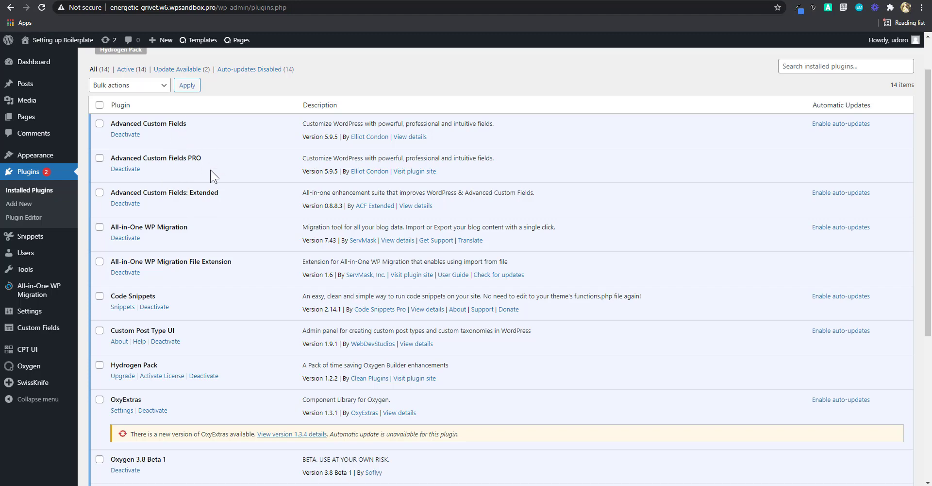
{"action": "scroll", "coordinate": [146, 192], "scroll_direction": "down", "scroll_amount": 2}
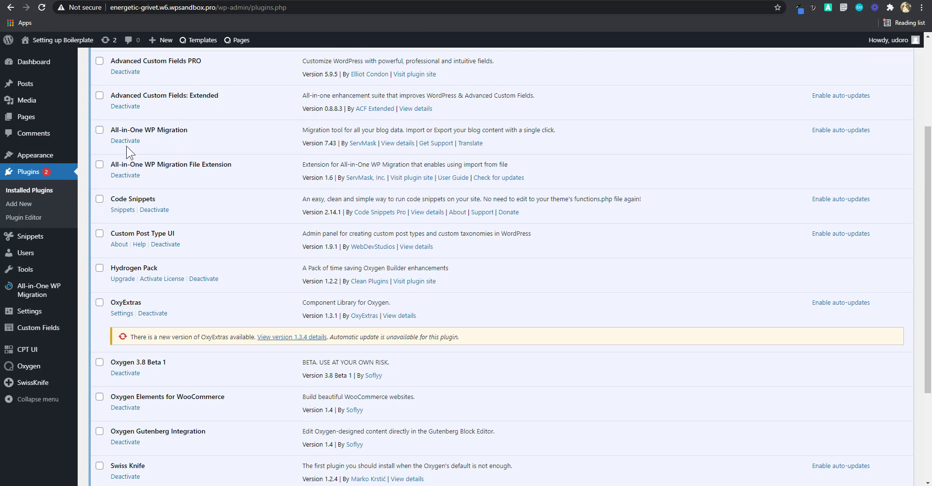
{"action": "scroll", "coordinate": [200, 206], "scroll_direction": "down", "scroll_amount": 1}
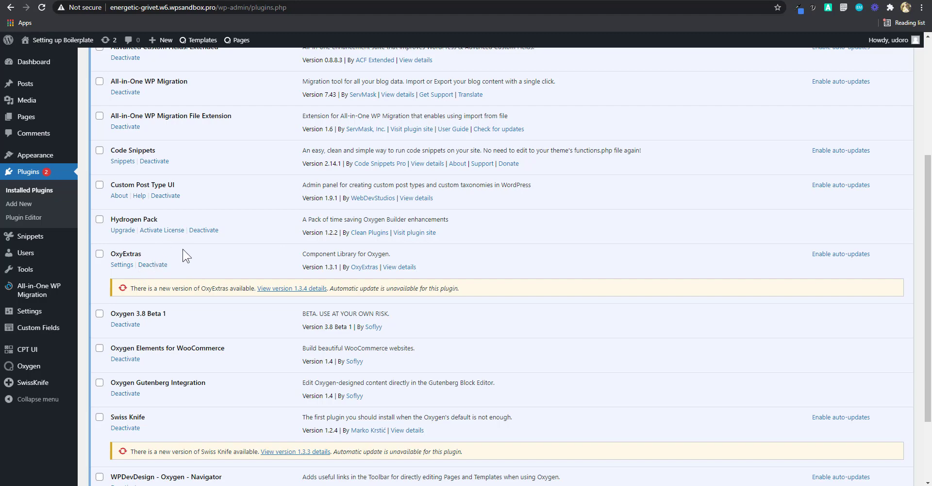
{"action": "scroll", "coordinate": [195, 276], "scroll_direction": "down", "scroll_amount": 2}
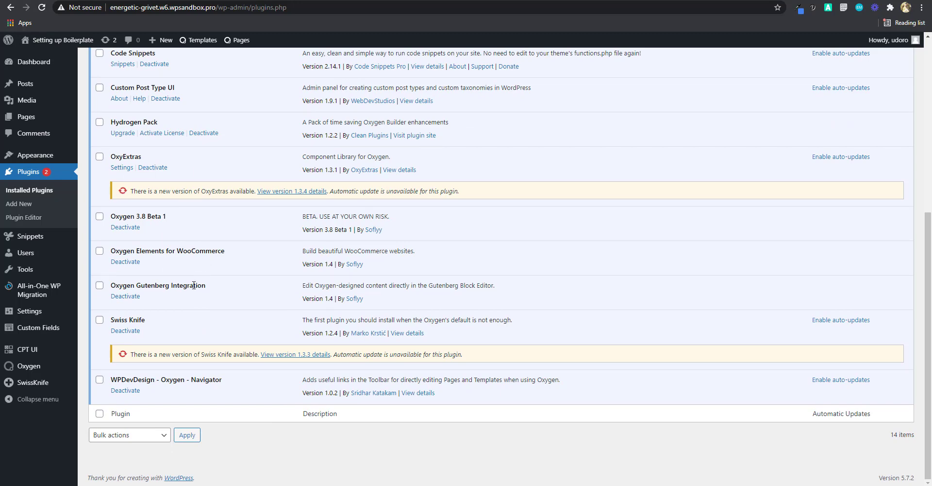
{"action": "key", "text": "F5"}
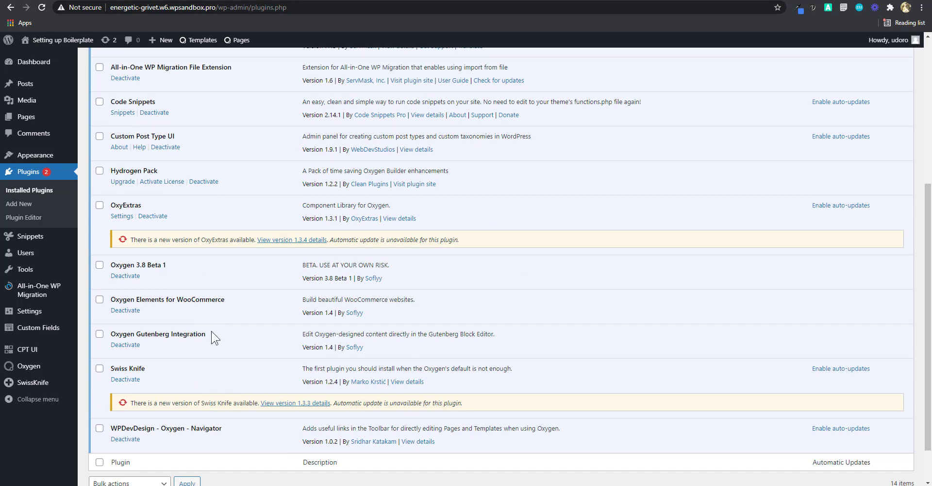
{"action": "scroll", "coordinate": [226, 334], "scroll_direction": "up", "scroll_amount": 1}
{"action": "scroll", "coordinate": [225, 334], "scroll_direction": "down", "scroll_amount": 2}
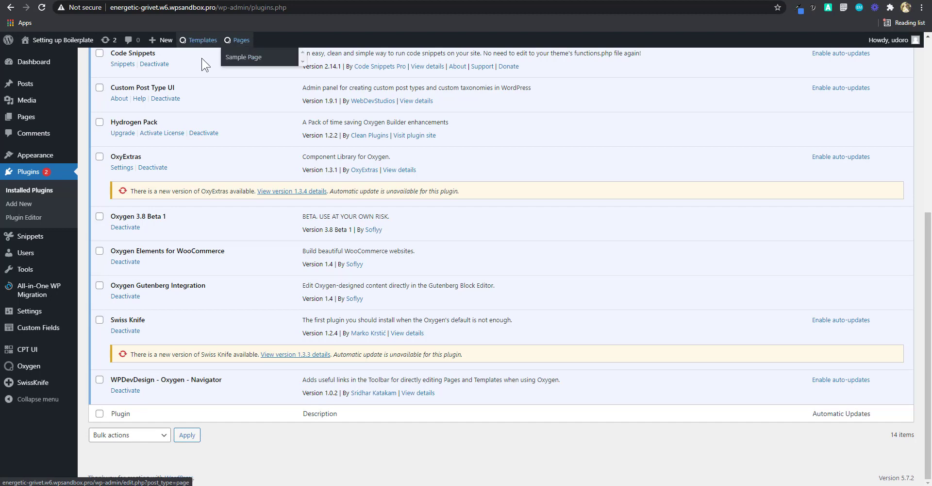
{"action": "scroll", "coordinate": [295, 328], "scroll_direction": "up", "scroll_amount": 6}
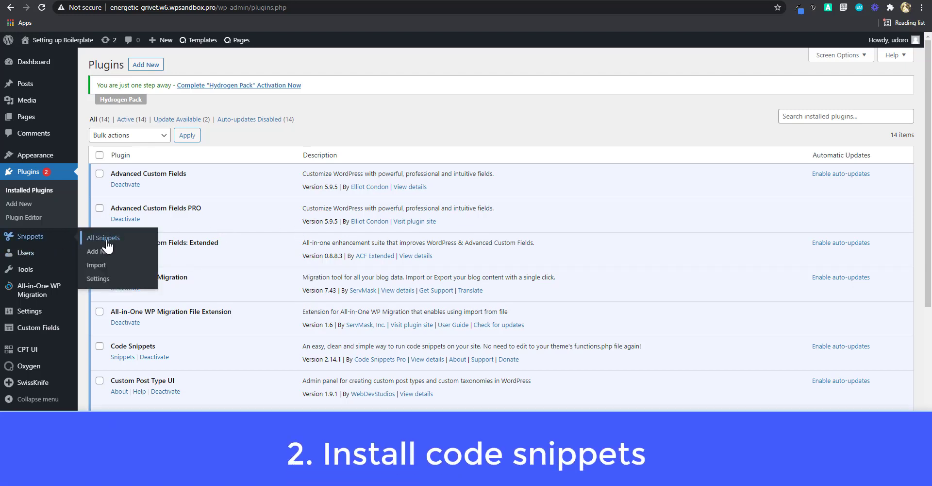
- Locate the Code Snippets plugin, view the list of all its snippets, and return to the installed plugins
{"action": "scroll", "coordinate": [243, 349], "scroll_direction": "down", "scroll_amount": 1}
{"action": "scroll", "coordinate": [243, 350], "scroll_direction": "down", "scroll_amount": 2}
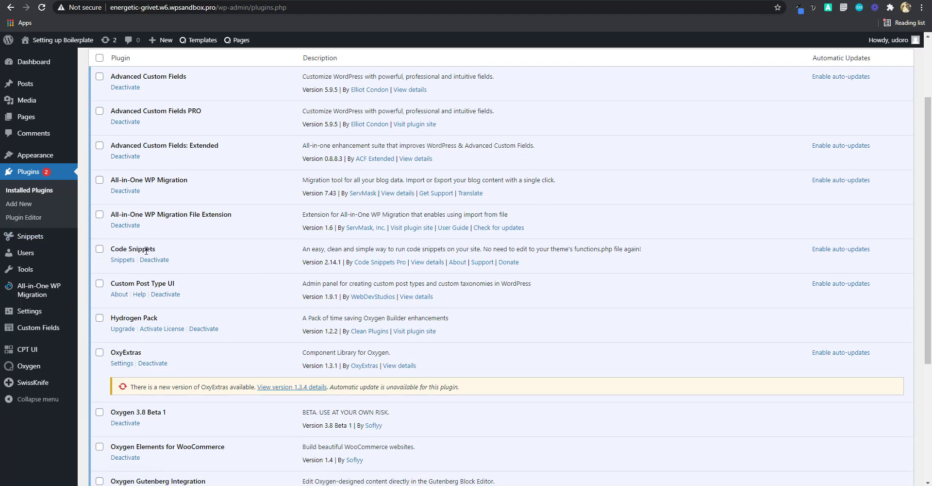
{"action": "left_click", "coordinate": [33, 237]}
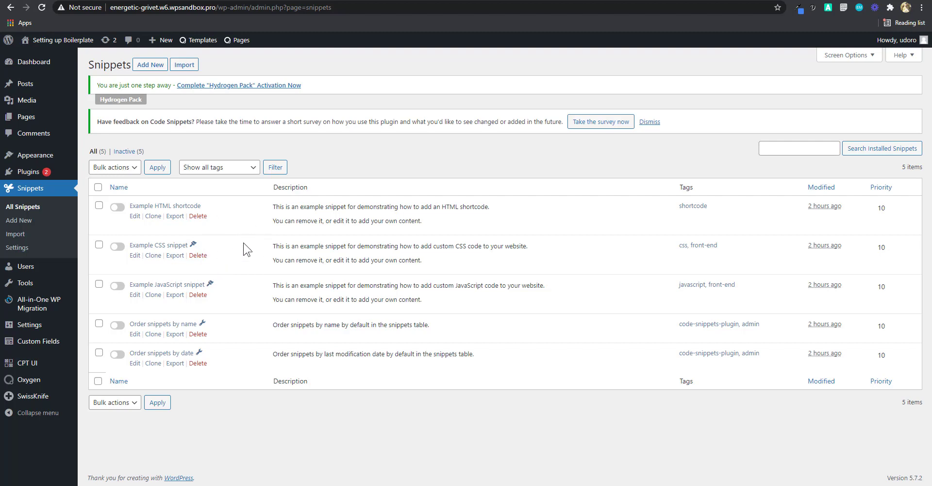
{"action": "left_click", "coordinate": [11, 7]}
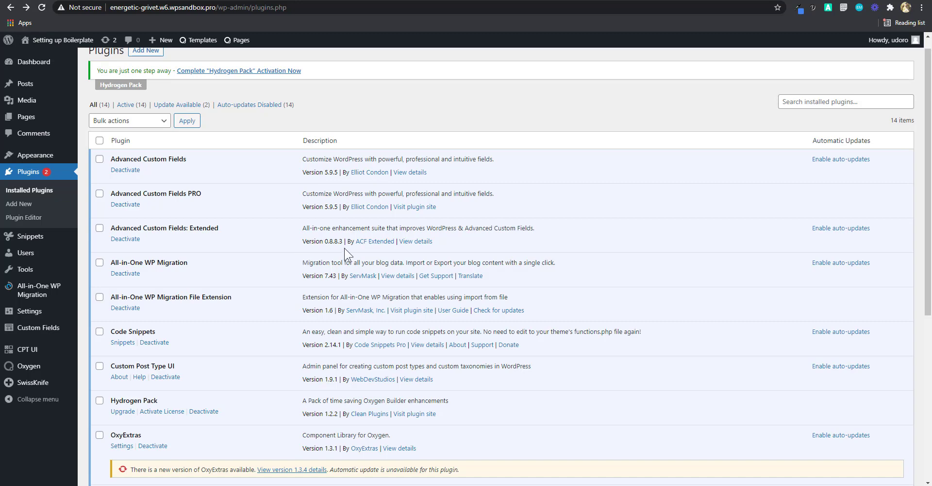
- Open Oxygen's list of templates
{"action": "scroll", "coordinate": [327, 253], "scroll_direction": "down", "scroll_amount": 3}
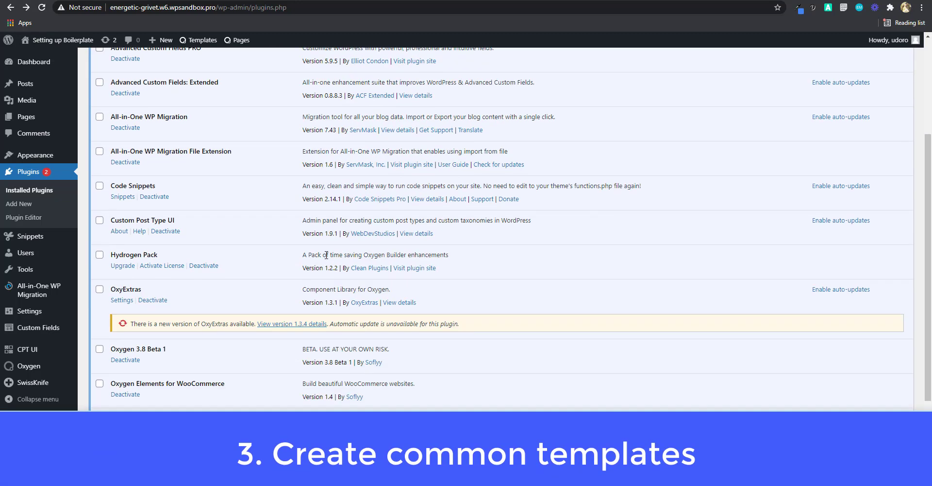
{"action": "mouse_move", "coordinate": [32, 316]}
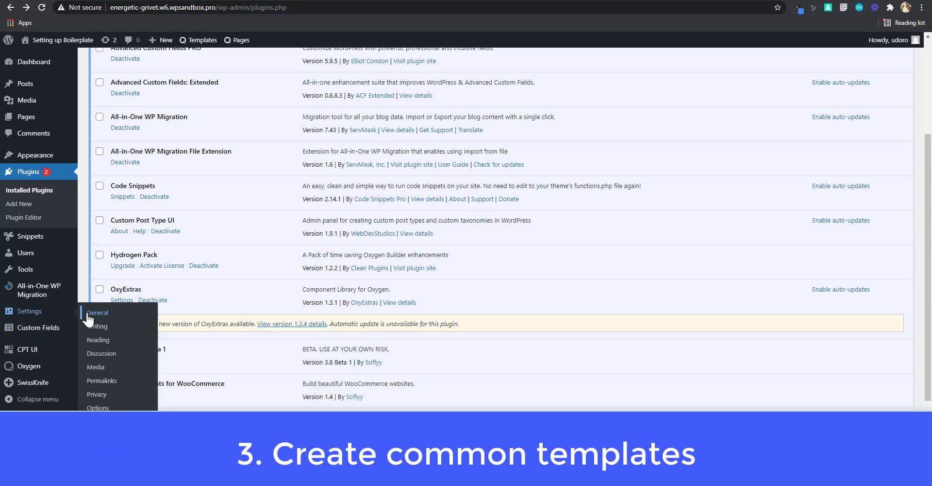
{"action": "mouse_move", "coordinate": [29, 365]}
{"action": "left_click", "coordinate": [100, 382]}
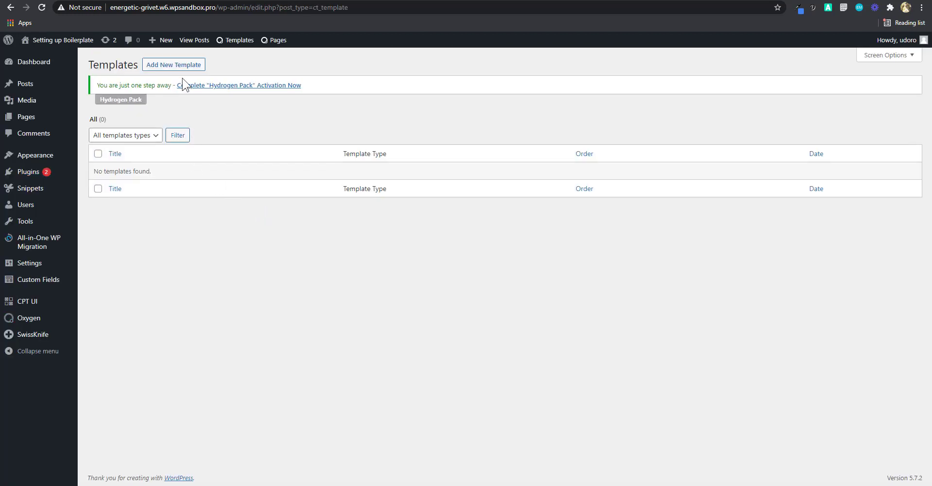
- Add a new template titled "Main", apply it to Catch All, and publish it
{"action": "left_click", "coordinate": [183, 71]}
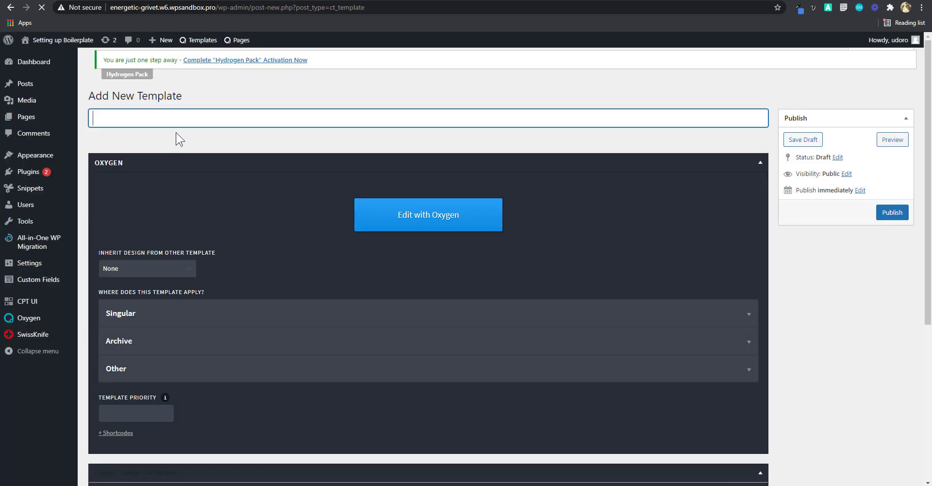
{"action": "type", "text": "Main"}
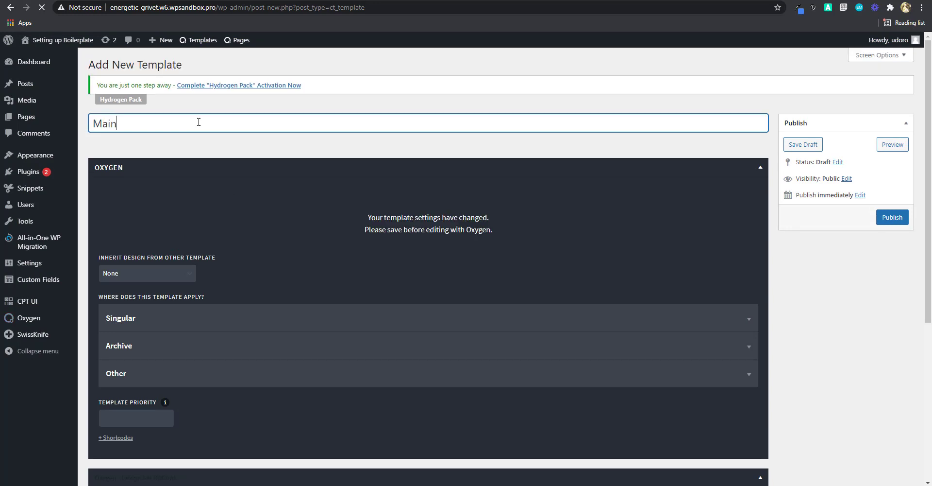
{"action": "left_click", "coordinate": [214, 374]}
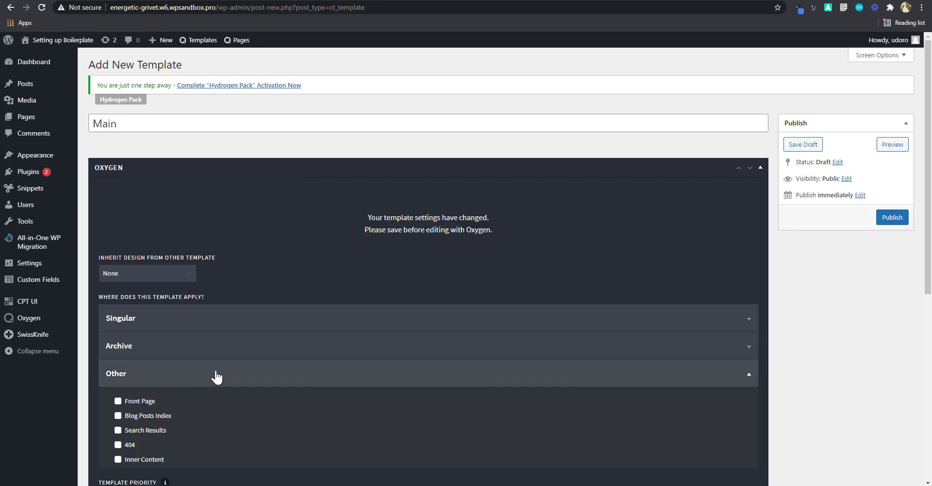
{"action": "scroll", "coordinate": [195, 378], "scroll_direction": "down", "scroll_amount": 2}
{"action": "left_click", "coordinate": [148, 379]}
{"action": "scroll", "coordinate": [160, 388], "scroll_direction": "up", "scroll_amount": 2}
{"action": "left_click", "coordinate": [892, 217]}
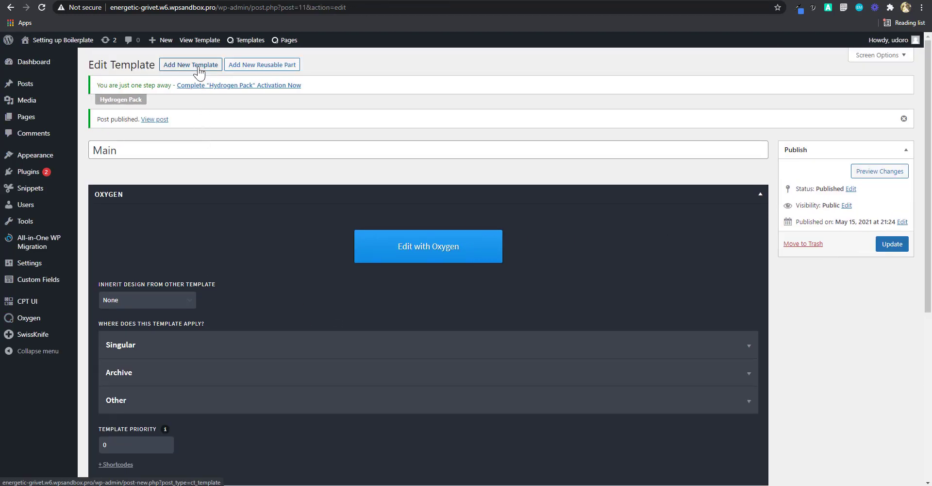
- Add another template titled "404", apply it to 404 pages, and publish it
{"action": "left_click", "coordinate": [198, 68]}
{"action": "scroll", "coordinate": [292, 292], "scroll_direction": "down", "scroll_amount": 2}
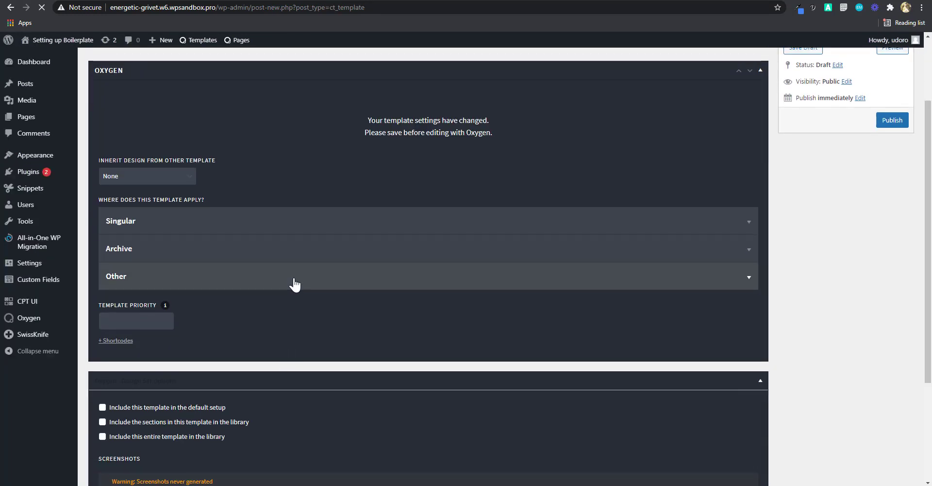
{"action": "left_click", "coordinate": [290, 284]}
{"action": "left_click", "coordinate": [118, 349]}
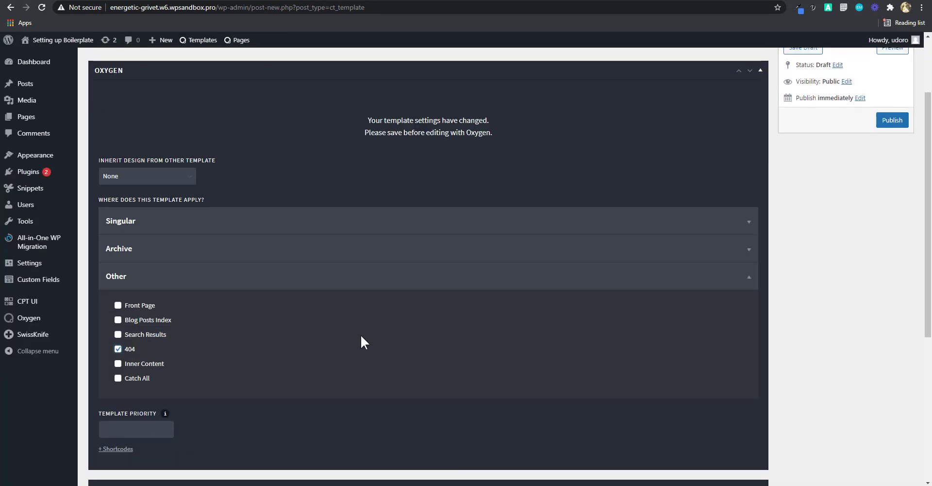
{"action": "scroll", "coordinate": [451, 225], "scroll_direction": "up", "scroll_amount": 2}
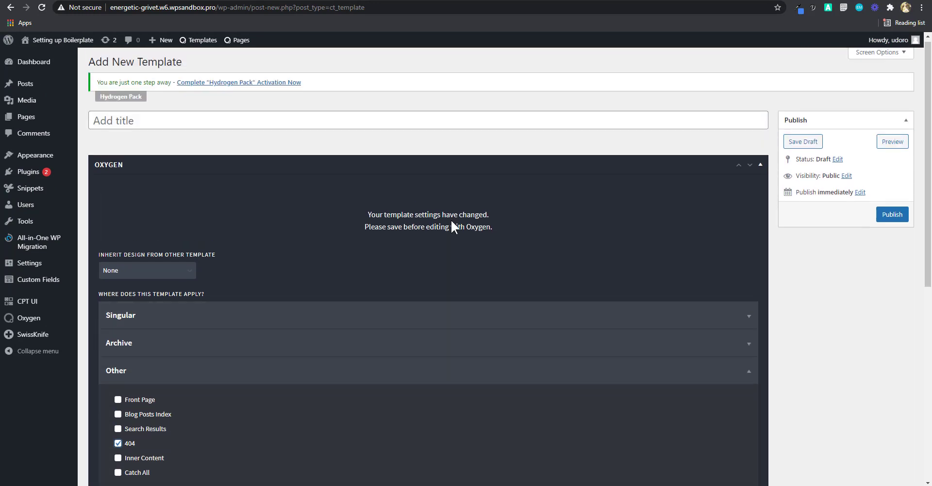
{"action": "left_click", "coordinate": [207, 120]}
{"action": "type", "text": "404"}
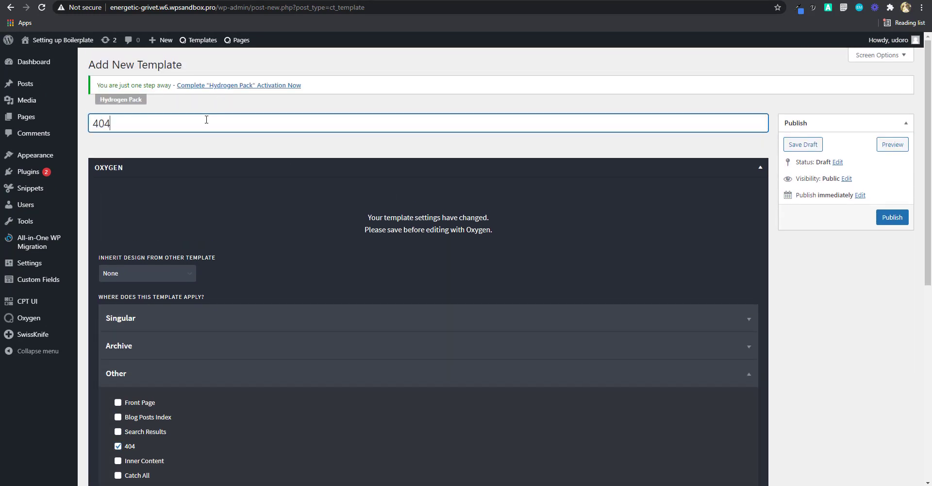
{"action": "left_click", "coordinate": [893, 218]}
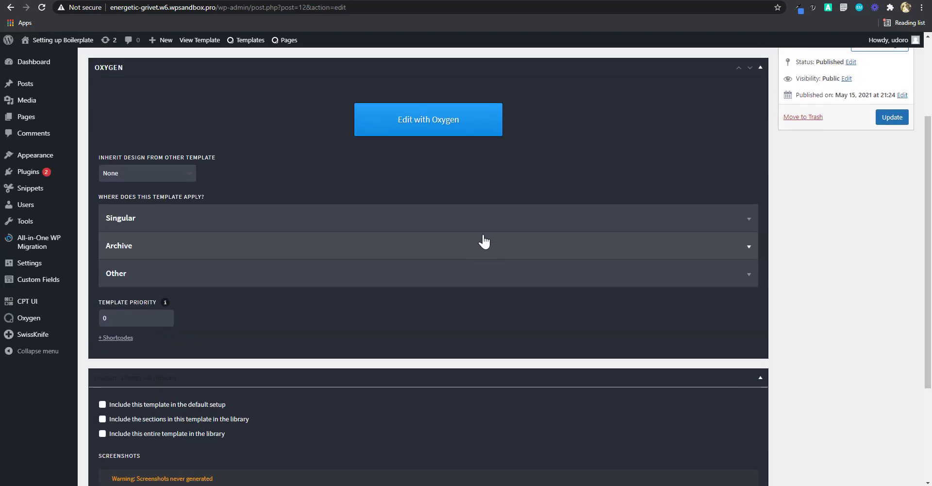
{"action": "scroll", "coordinate": [497, 225], "scroll_direction": "down", "scroll_amount": 4}
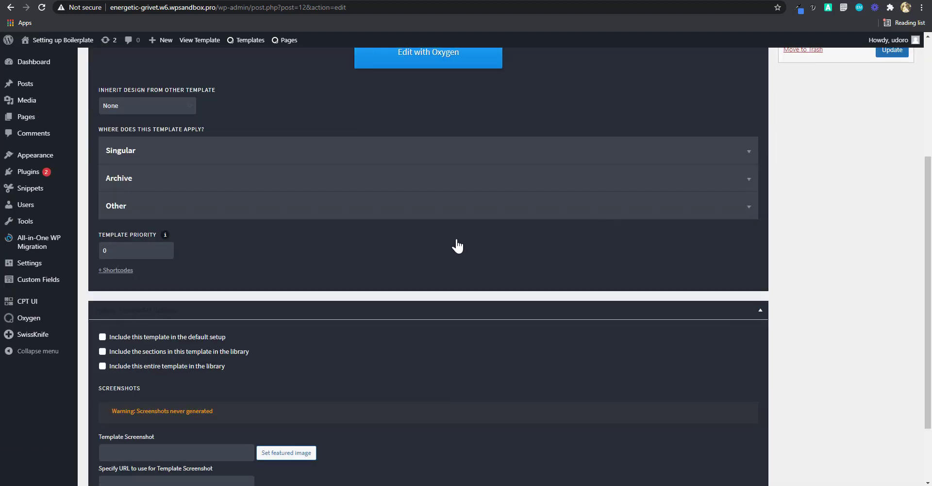
{"action": "scroll", "coordinate": [454, 243], "scroll_direction": "up", "scroll_amount": 4}
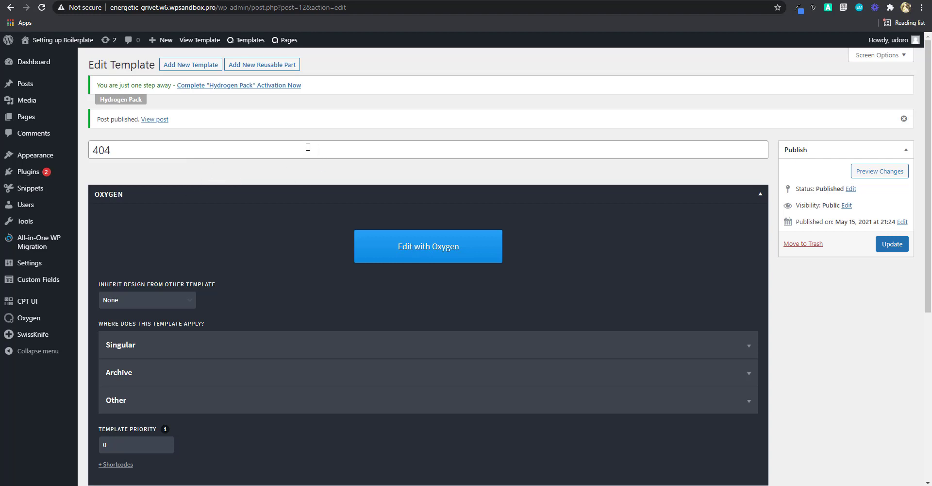
{"action": "scroll", "coordinate": [318, 144], "scroll_direction": "down", "scroll_amount": 2}
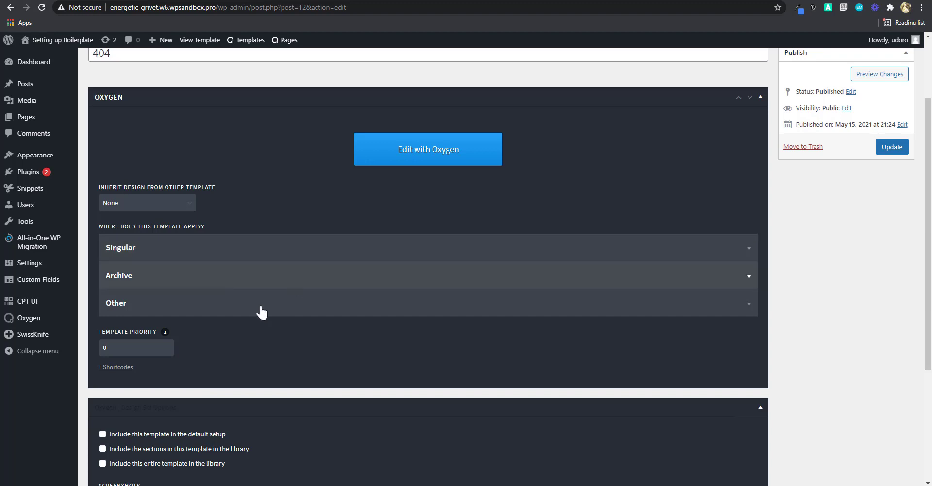
{"action": "scroll", "coordinate": [283, 263], "scroll_direction": "up", "scroll_amount": 2}
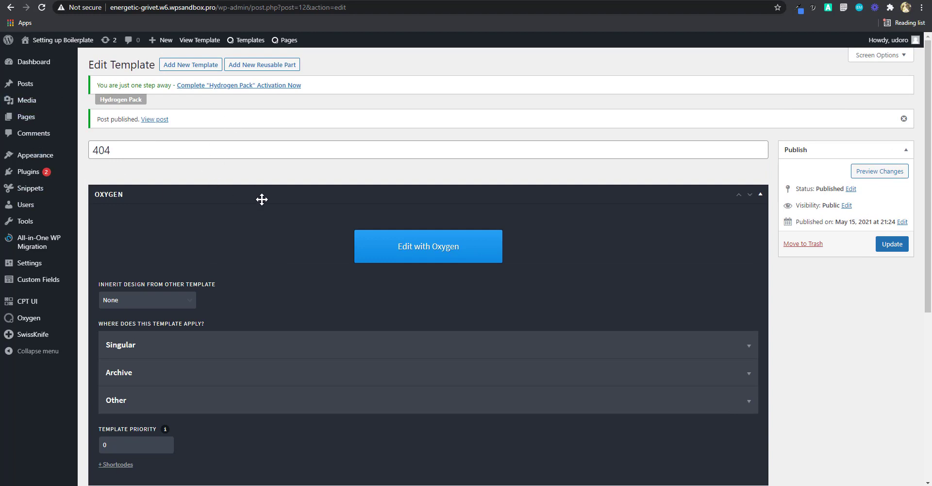
- Review the Singular and Other options for where the 404 template applies
{"action": "scroll", "coordinate": [269, 306], "scroll_direction": "down", "scroll_amount": 1}
{"action": "left_click", "coordinate": [244, 304]}
{"action": "scroll", "coordinate": [244, 304], "scroll_direction": "down", "scroll_amount": 2}
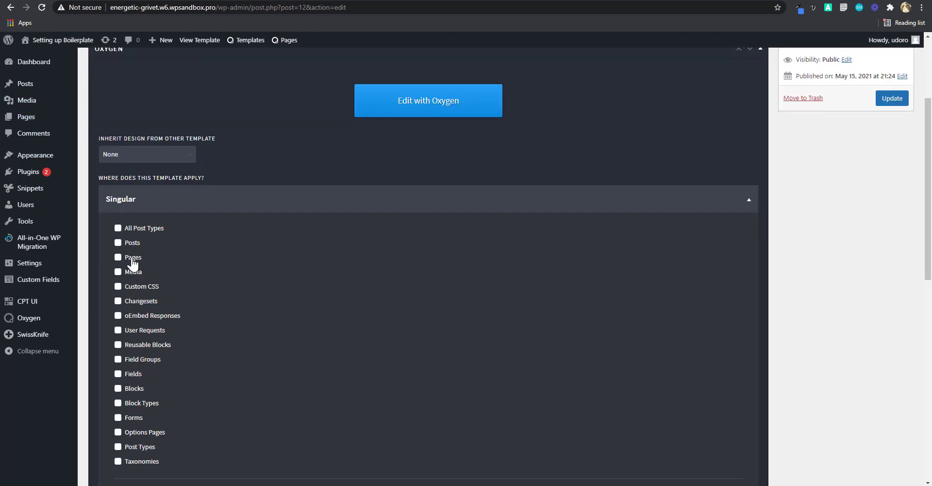
{"action": "scroll", "coordinate": [238, 272], "scroll_direction": "down", "scroll_amount": 4}
{"action": "scroll", "coordinate": [247, 293], "scroll_direction": "up", "scroll_amount": 4}
{"action": "left_click", "coordinate": [261, 202]}
{"action": "left_click", "coordinate": [237, 263]}
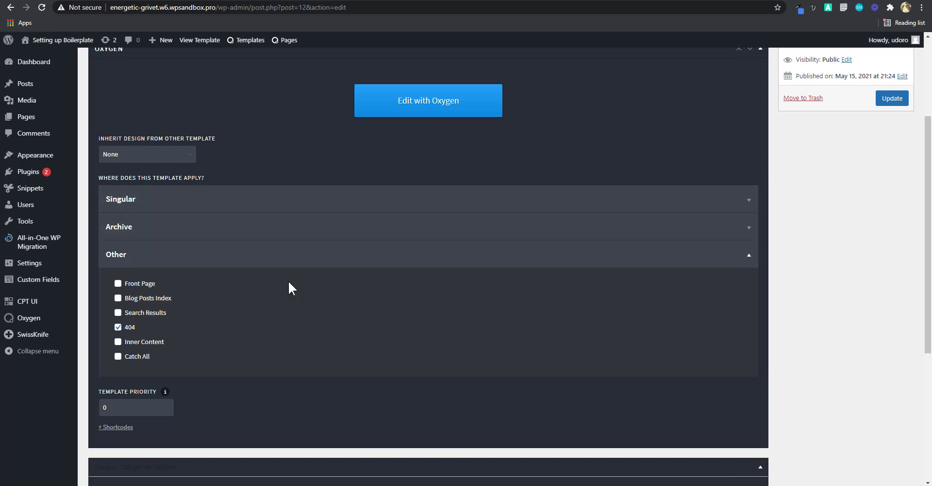
{"action": "scroll", "coordinate": [234, 310], "scroll_direction": "up", "scroll_amount": 3}
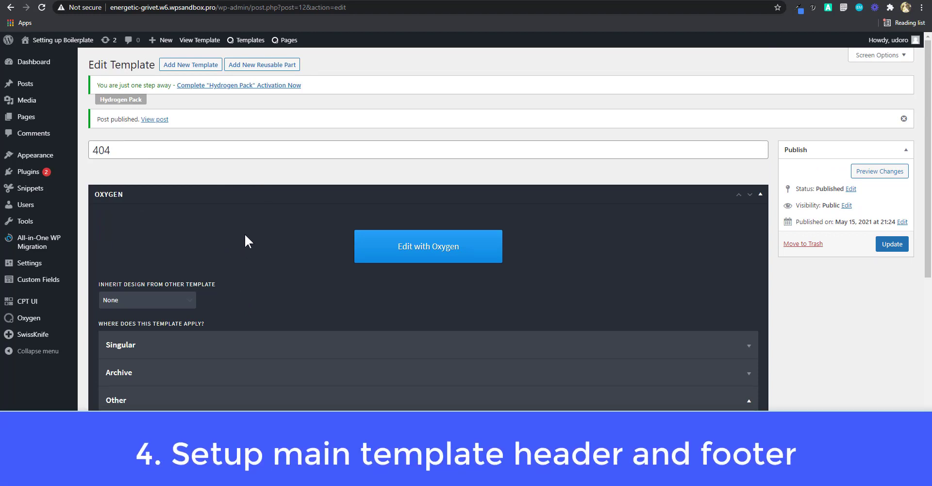
- Return to Oxygen's template list, open the Main template in the Oxygen builder, and show its element structure
{"action": "mouse_move", "coordinate": [58, 287]}
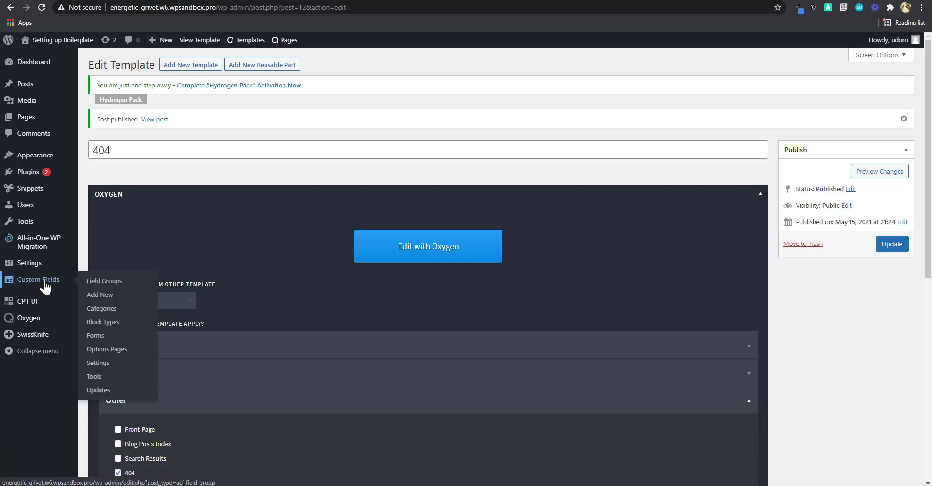
{"action": "mouse_move", "coordinate": [29, 326]}
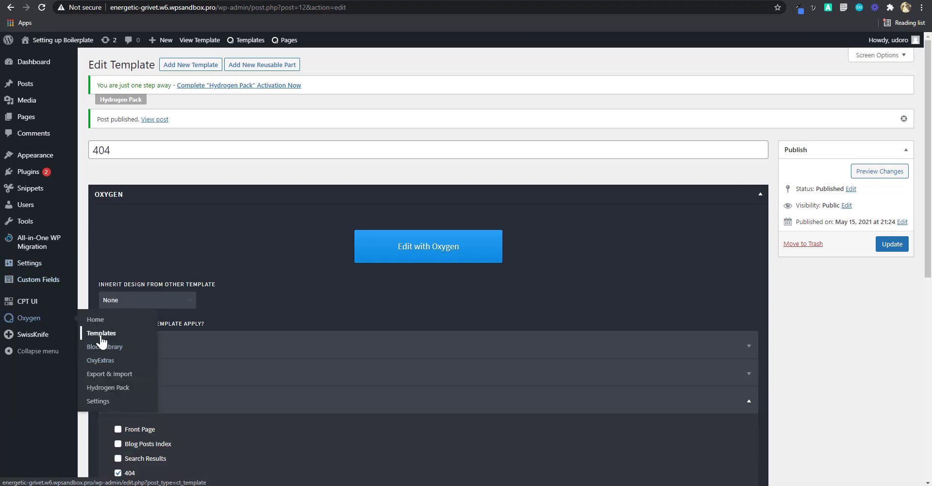
{"action": "left_click", "coordinate": [101, 334]}
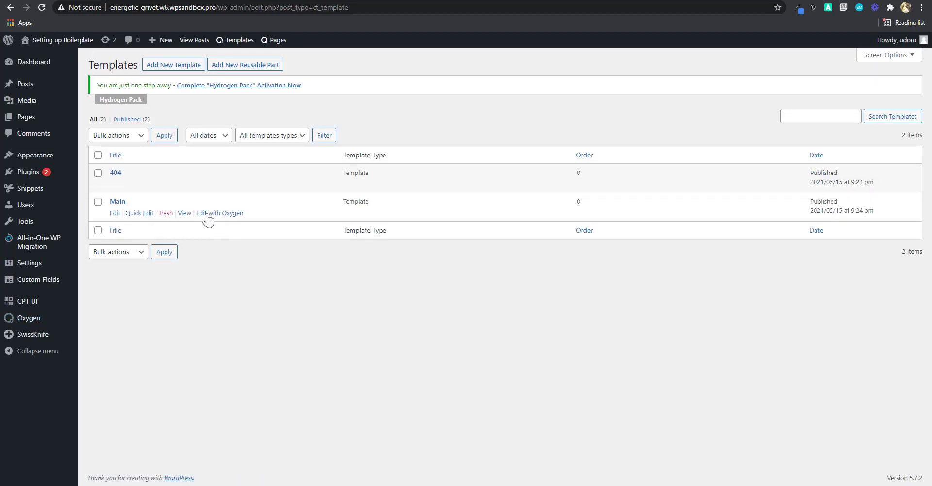
{"action": "left_click", "coordinate": [208, 214]}
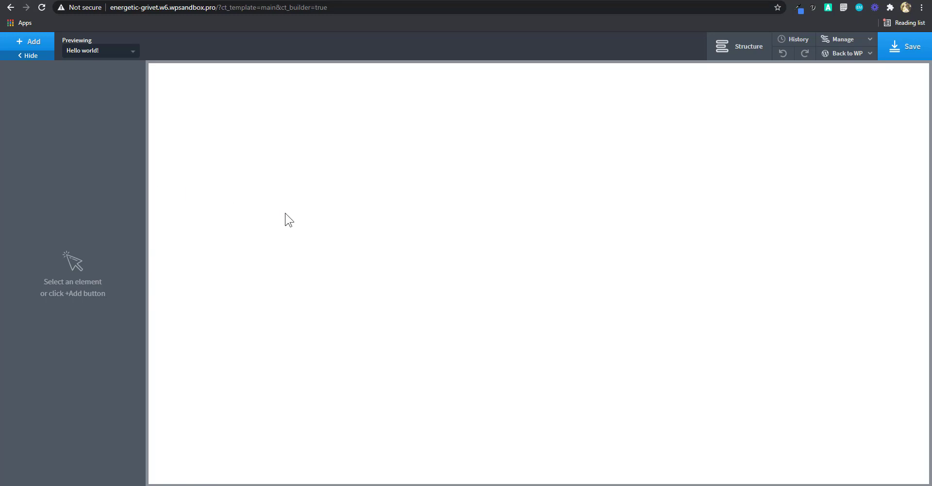
{"action": "left_click", "coordinate": [746, 54]}
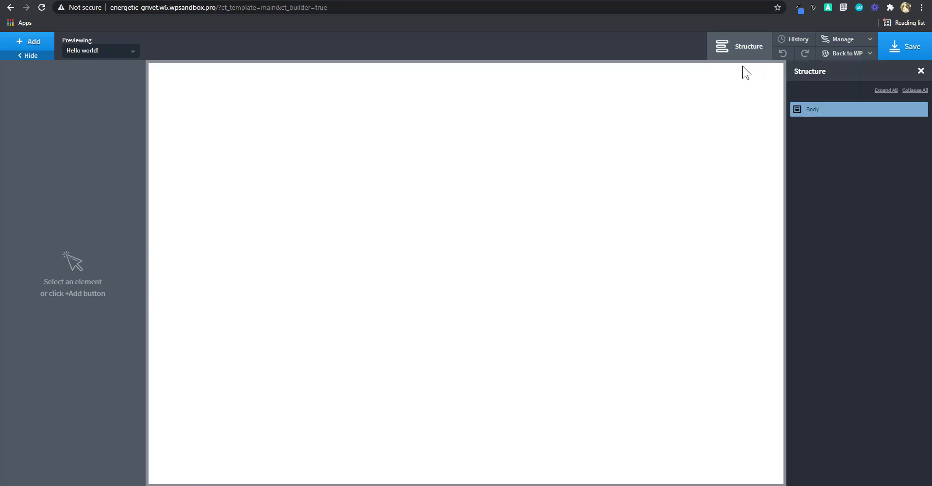
- Add a Header Builder to the Main template, followed by an Inner Content element
{"action": "left_click", "coordinate": [30, 43]}
{"action": "type", "text": "head"}
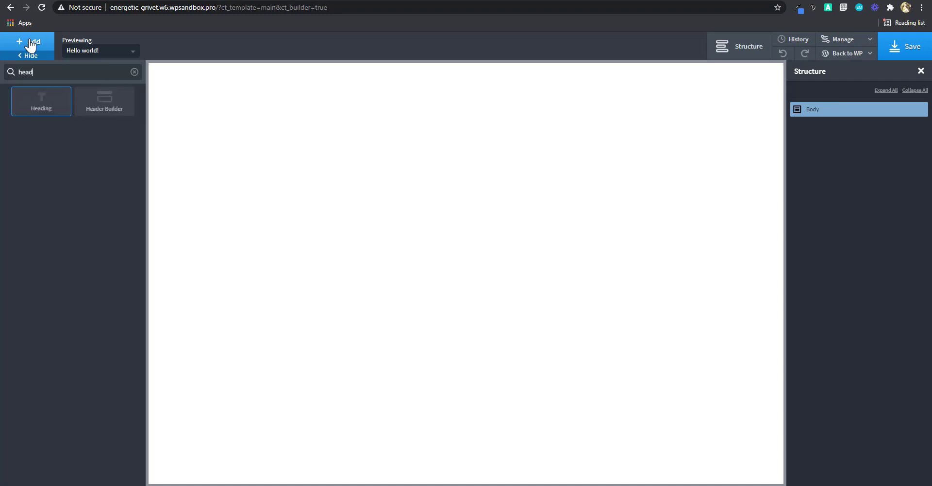
{"action": "left_click", "coordinate": [122, 111]}
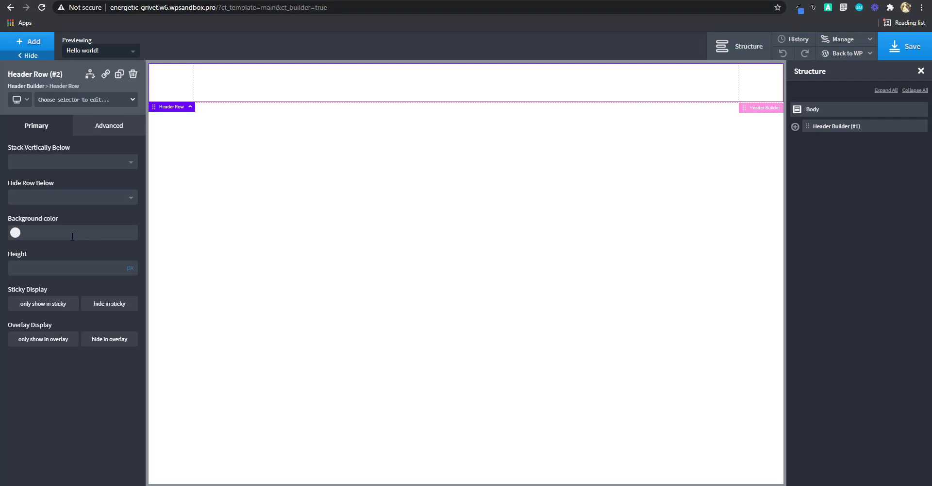
{"action": "left_click", "coordinate": [30, 46]}
{"action": "type", "text": "i"}
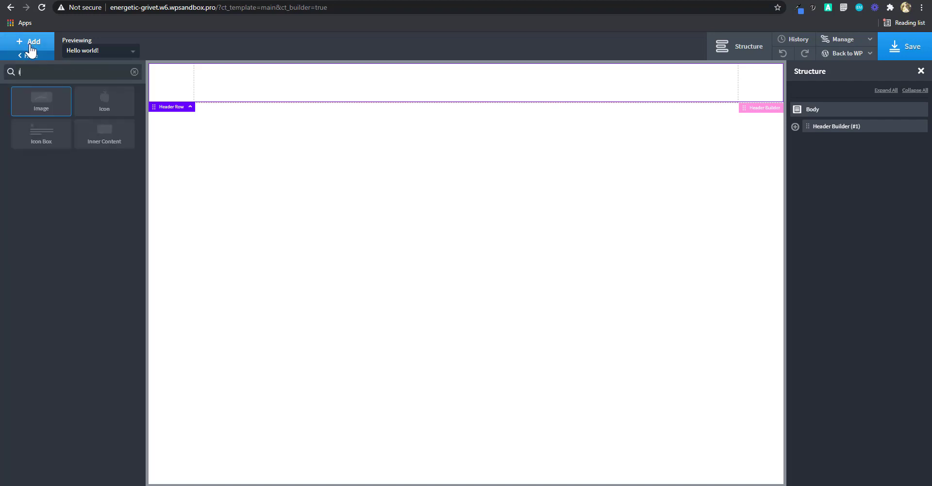
{"action": "type", "text": "nn"}
{"action": "left_click", "coordinate": [43, 102]}
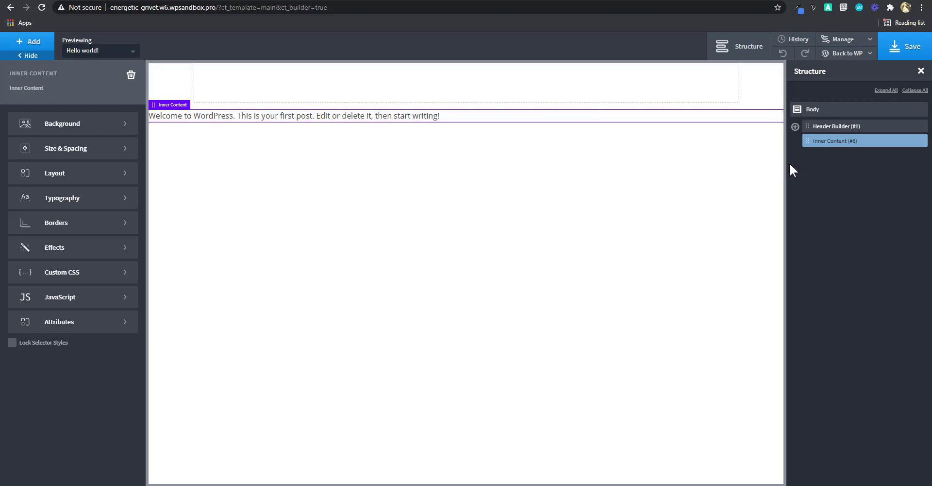
- Add a Section below the Inner Content element
{"action": "left_click", "coordinate": [26, 41]}
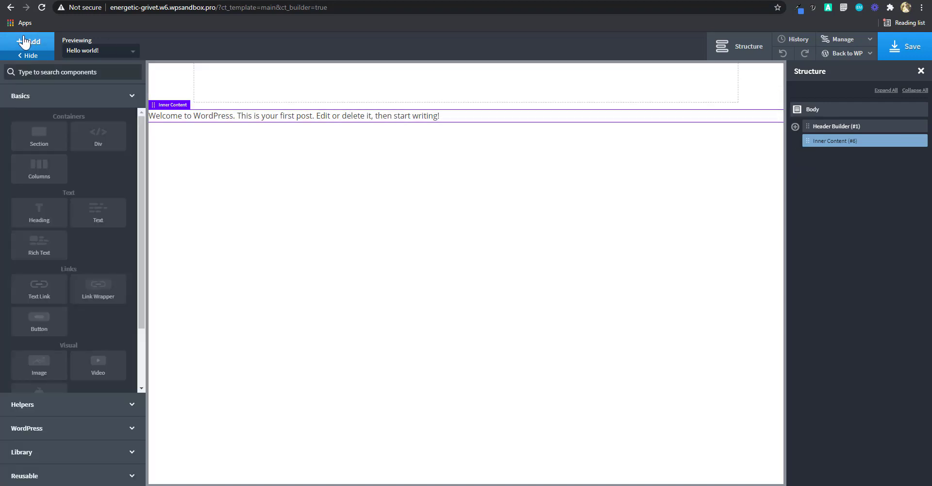
{"action": "type", "text": "se"}
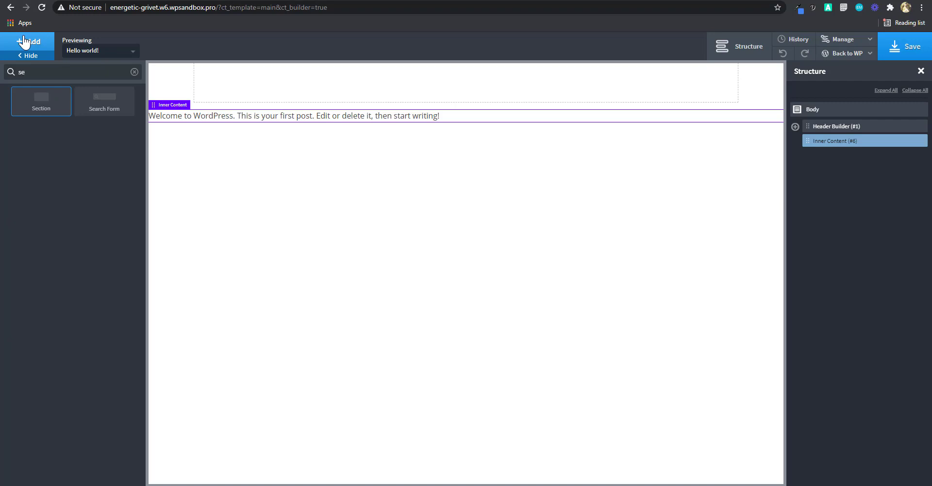
{"action": "left_click", "coordinate": [38, 110]}
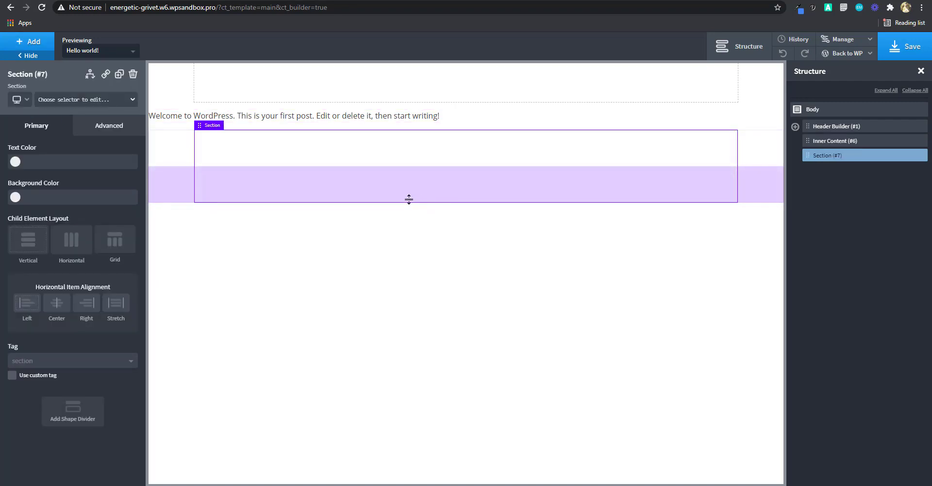
- Set the header row's background color to light grey #e8e8e8
{"action": "left_click", "coordinate": [534, 94]}
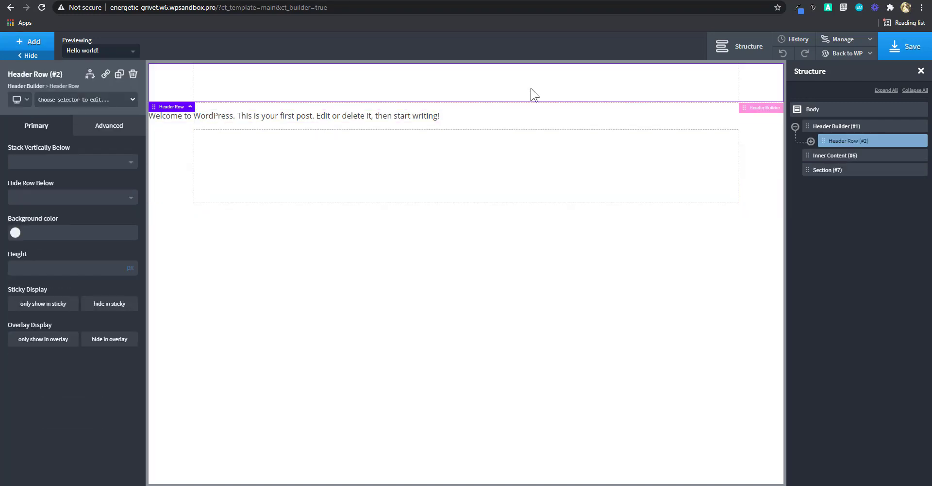
{"action": "left_click", "coordinate": [502, 189]}
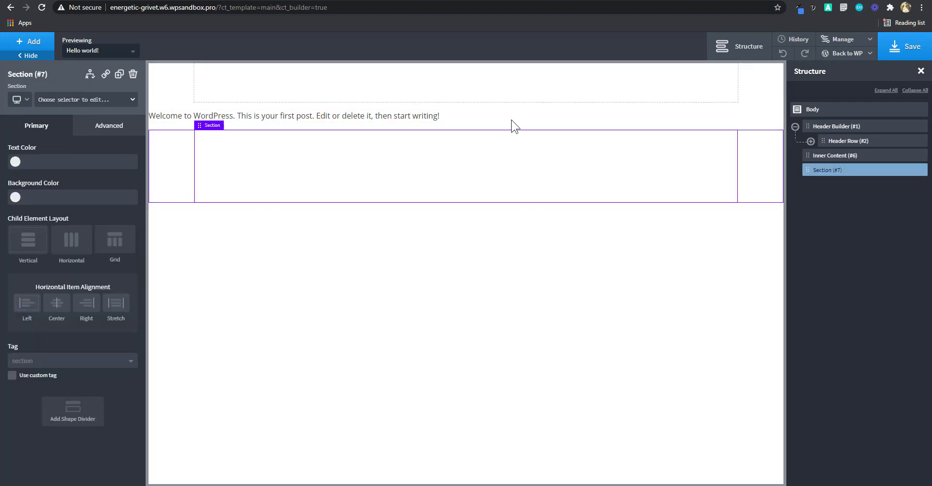
{"action": "left_click", "coordinate": [517, 96]}
{"action": "left_click", "coordinate": [15, 233]}
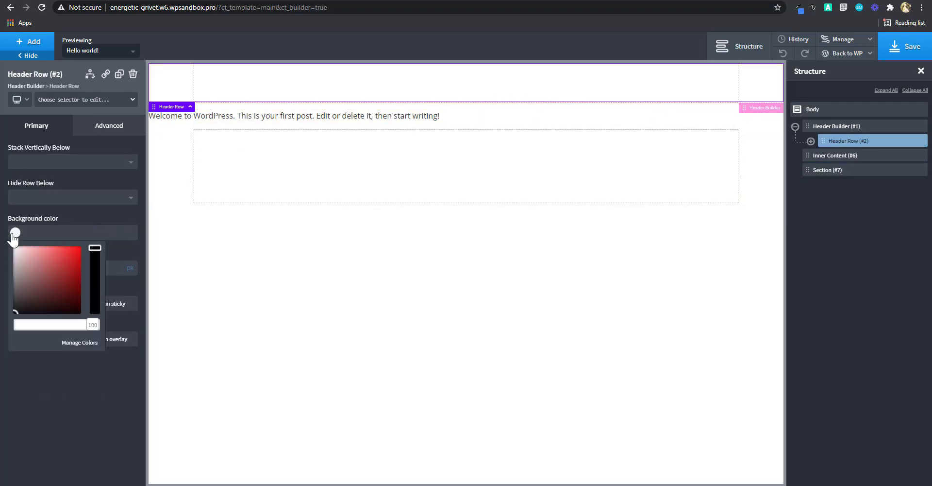
{"action": "left_click", "coordinate": [15, 251]}
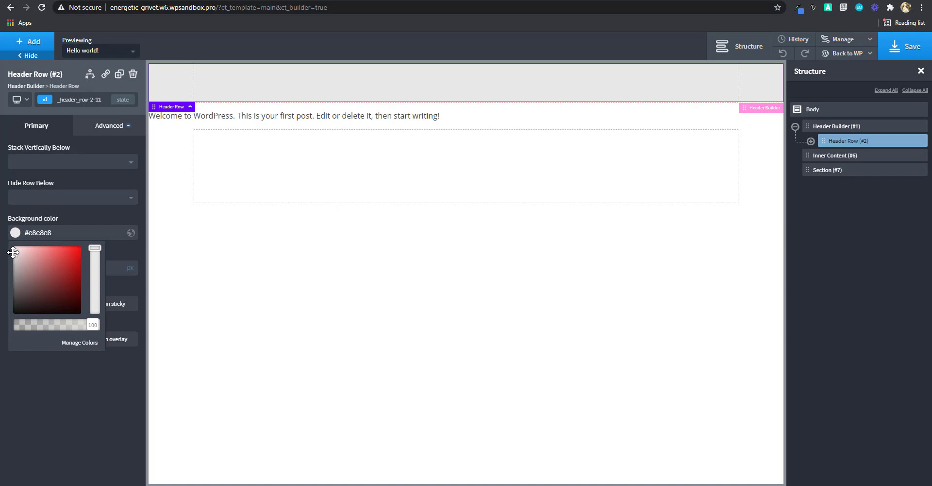
- Set the background color of the section below the inner content to pale pink #fff4f4
{"action": "left_click", "coordinate": [316, 193]}
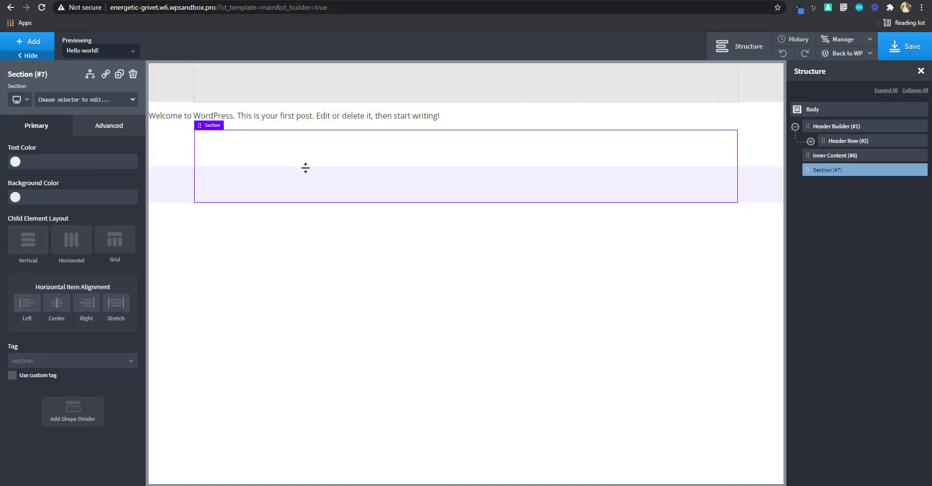
{"action": "left_click", "coordinate": [15, 197]}
{"action": "left_click", "coordinate": [19, 212]}
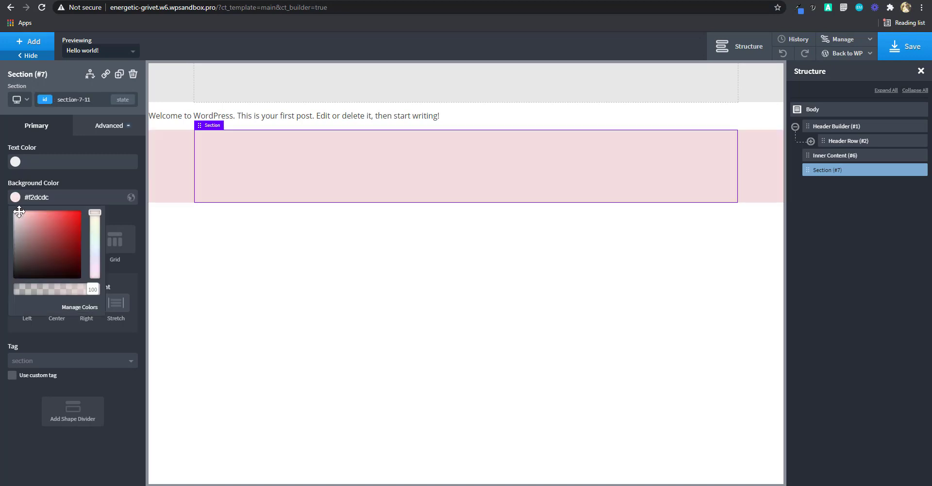
{"action": "left_click_drag", "start_coordinate": [19, 211], "coordinate": [16, 212]}
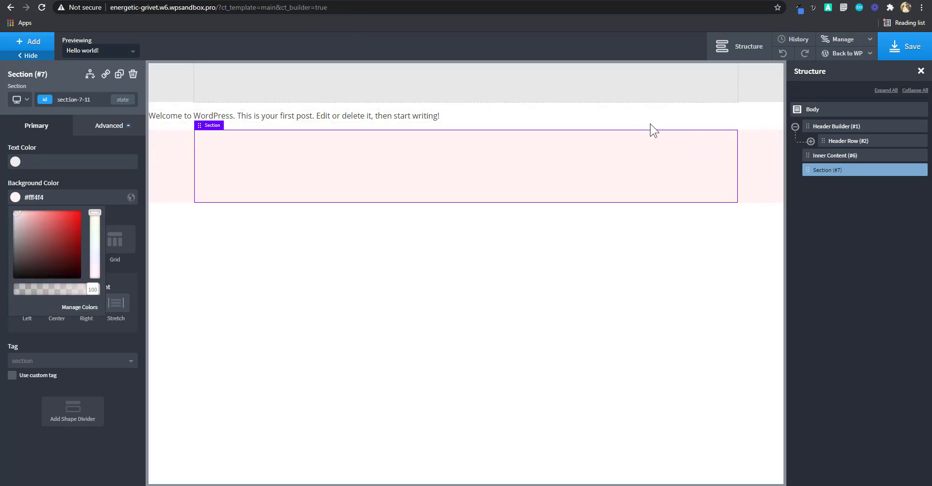
- Assign the class "footer" to the section below the inner content
{"action": "left_click", "coordinate": [473, 115]}
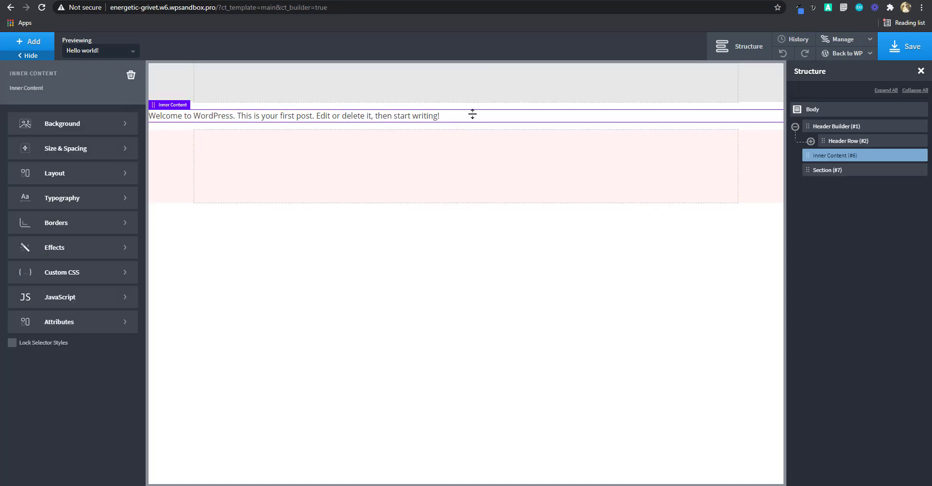
{"action": "left_click", "coordinate": [491, 90]}
{"action": "left_click", "coordinate": [492, 160]}
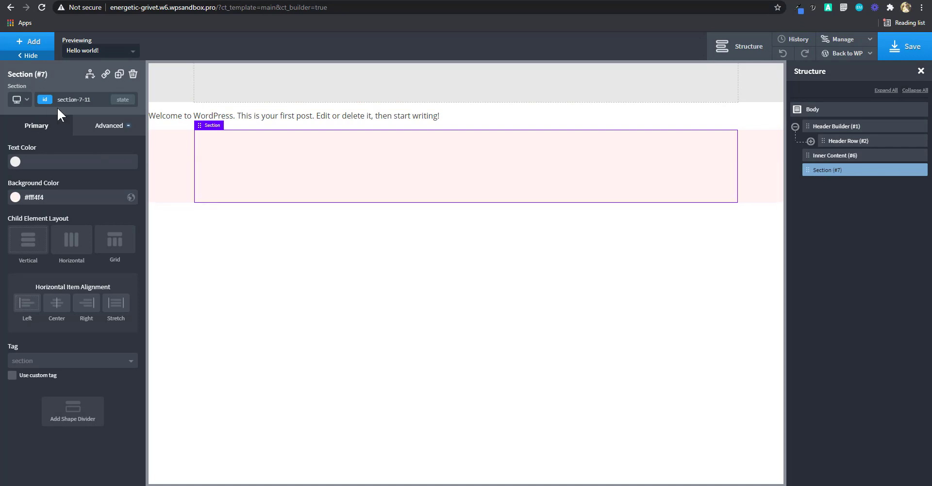
{"action": "left_click", "coordinate": [76, 100]}
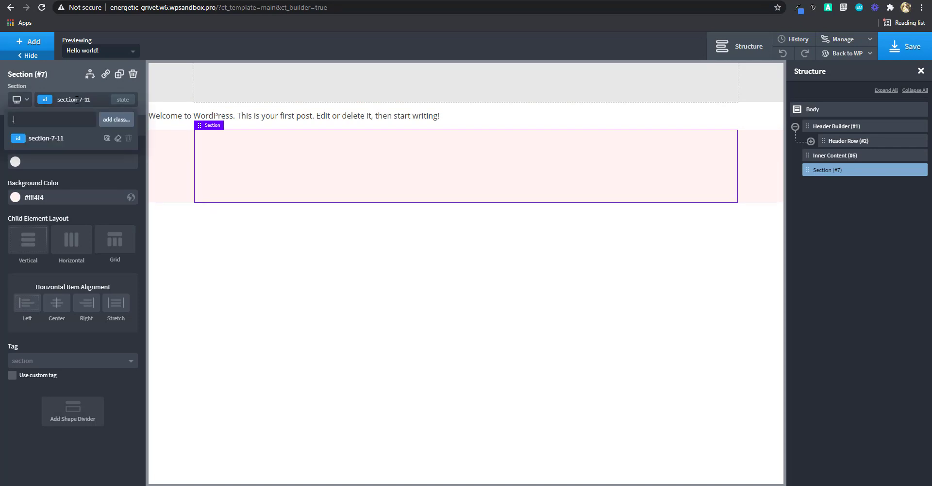
{"action": "key", "text": "Return"}
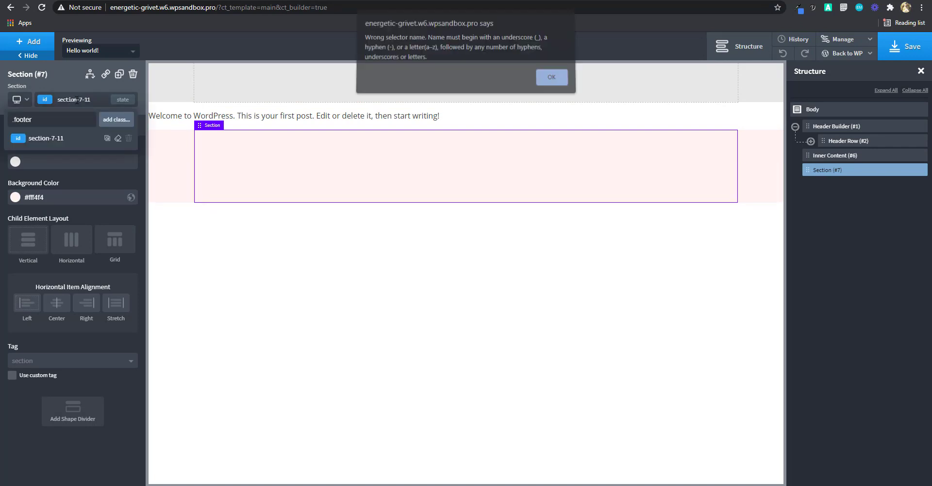
{"action": "left_click", "coordinate": [551, 82]}
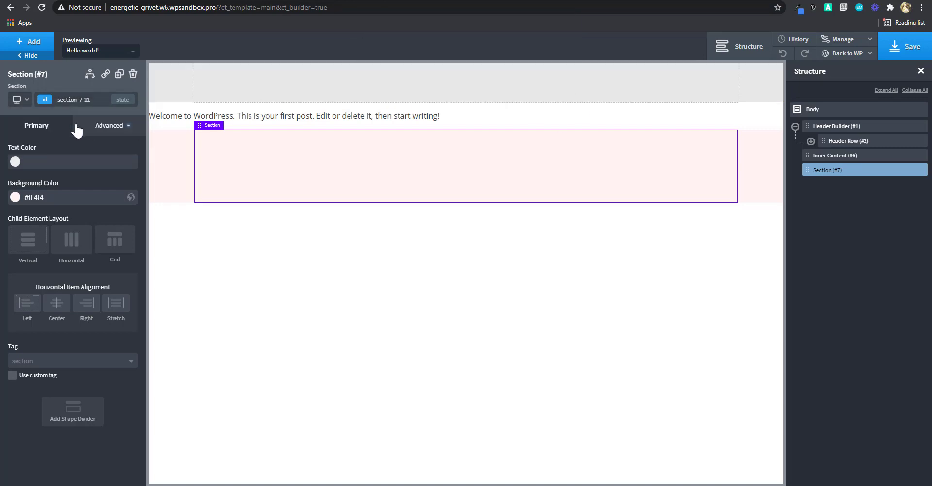
{"action": "left_click", "coordinate": [74, 101]}
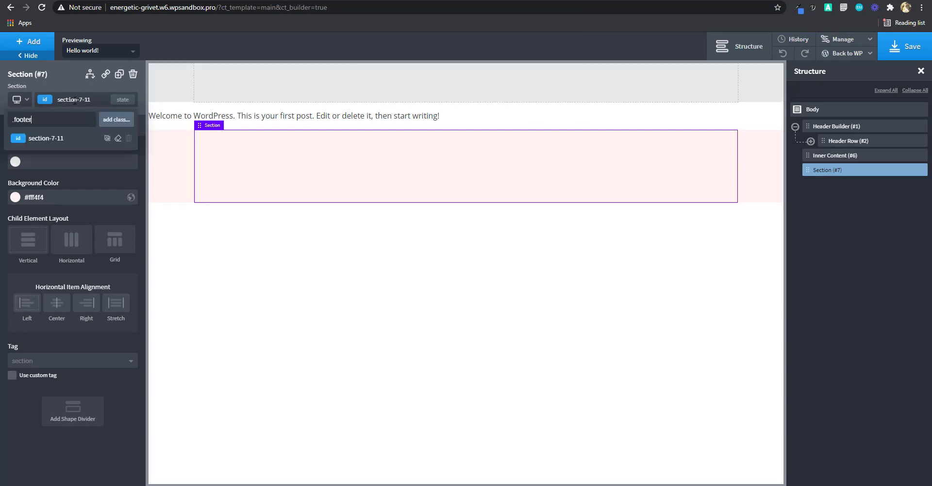
{"action": "key", "text": "Delete"}
{"action": "left_click", "coordinate": [119, 124]}
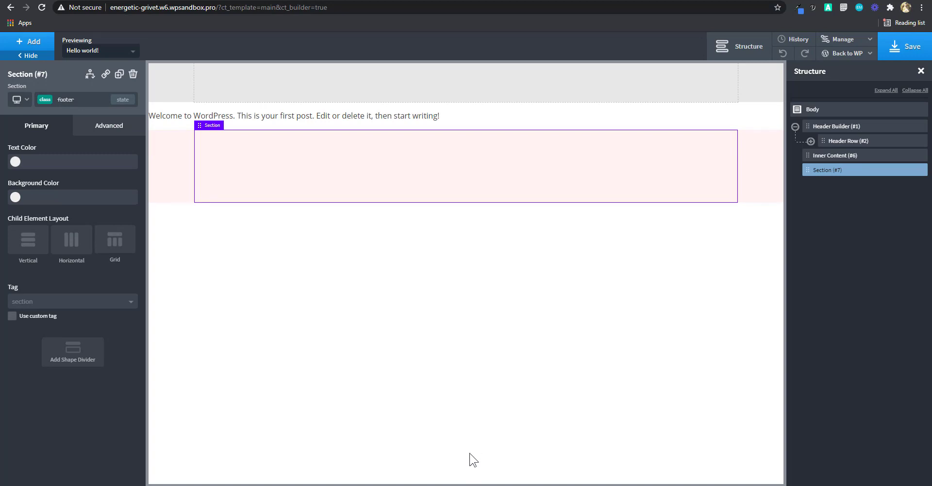
- Add a stylesheet named "global" and set its code editor theme to Dracula
{"action": "left_click", "coordinate": [845, 38]}
{"action": "left_click", "coordinate": [842, 73]}
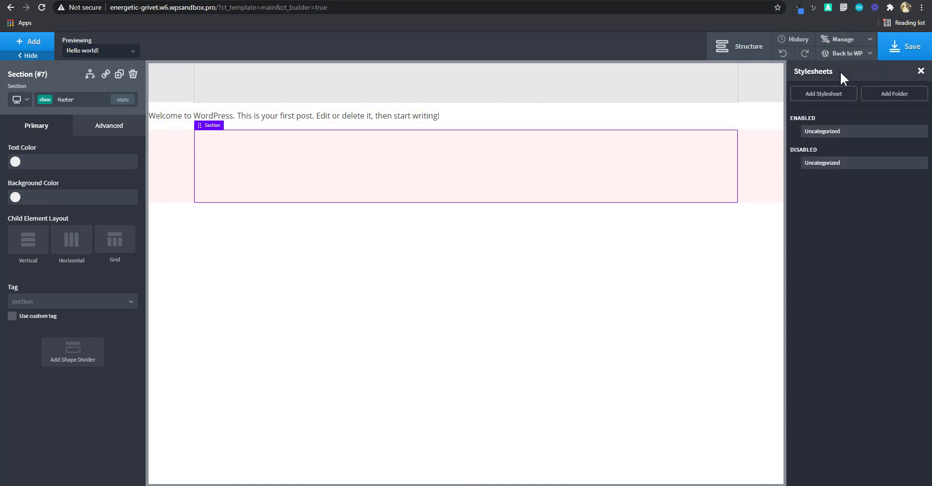
{"action": "left_click", "coordinate": [830, 99]}
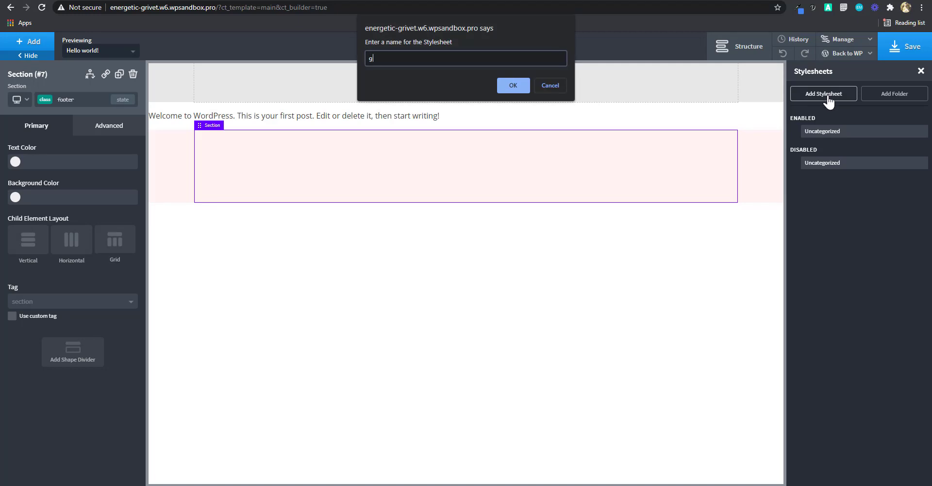
{"action": "key", "text": "Return"}
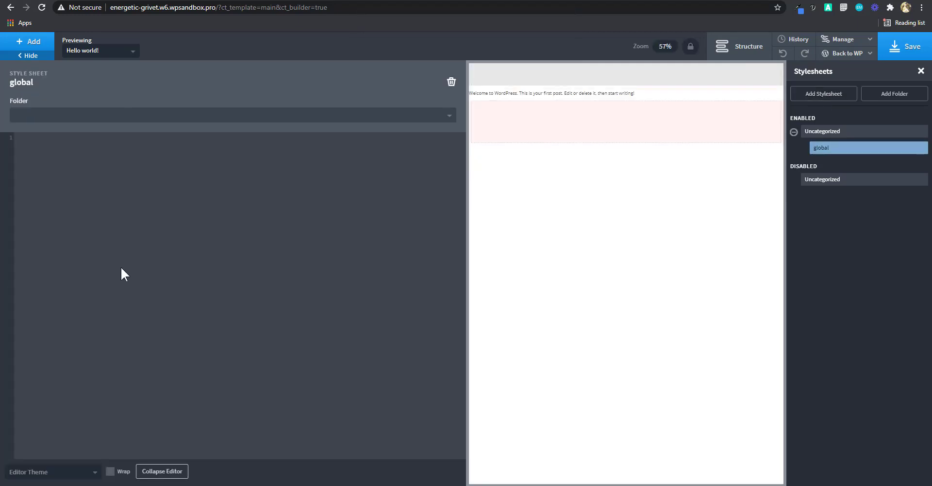
{"action": "left_click", "coordinate": [79, 472]}
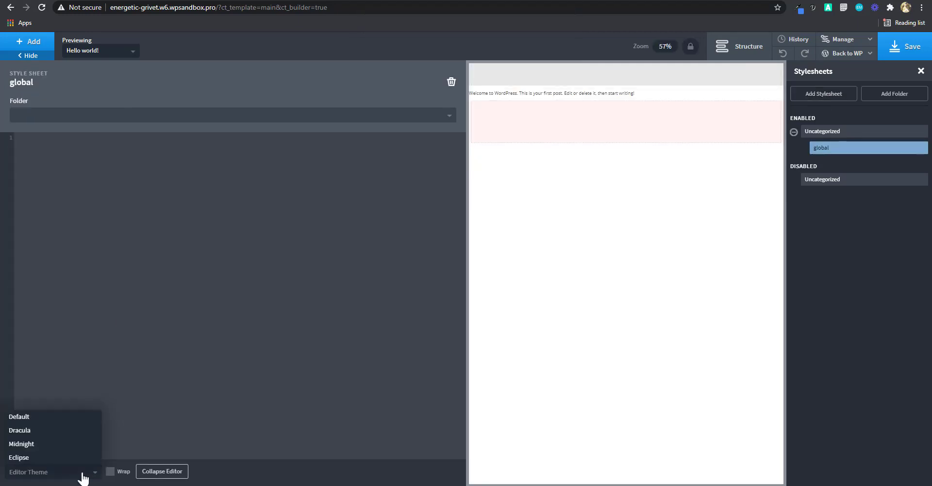
{"action": "left_click", "coordinate": [57, 433]}
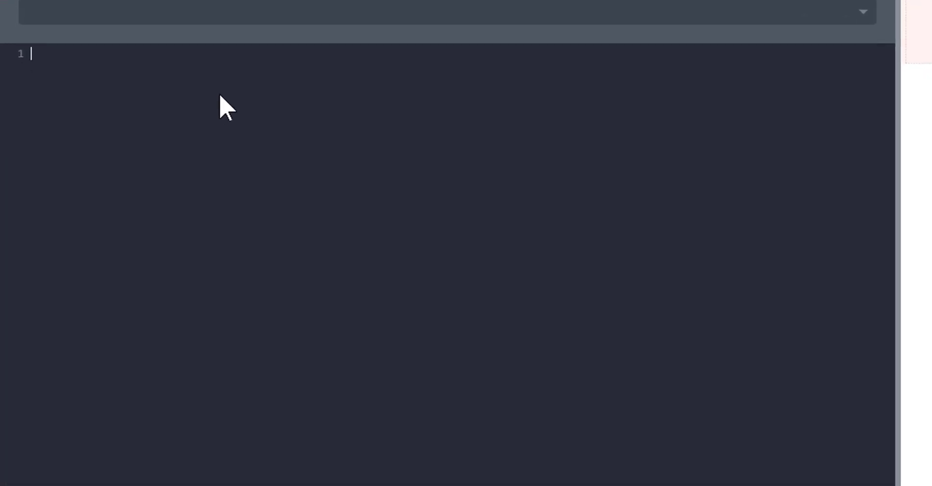
- Write an html rule with height:100% in the global stylesheet
{"action": "type", "text": "["}
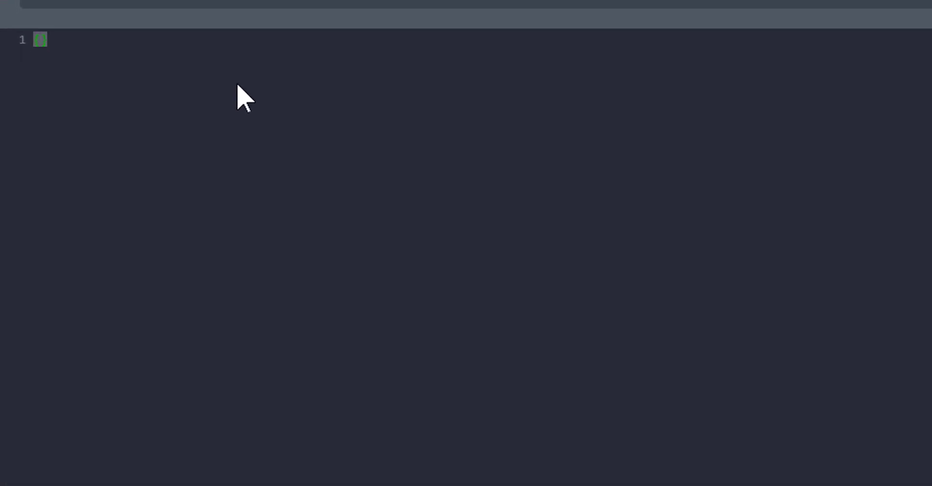
{"action": "type", "text": "html"}
{"action": "key", "text": "ctrl+a"}
{"action": "type", "text": "html"}
{"action": "type", "text": " h"}
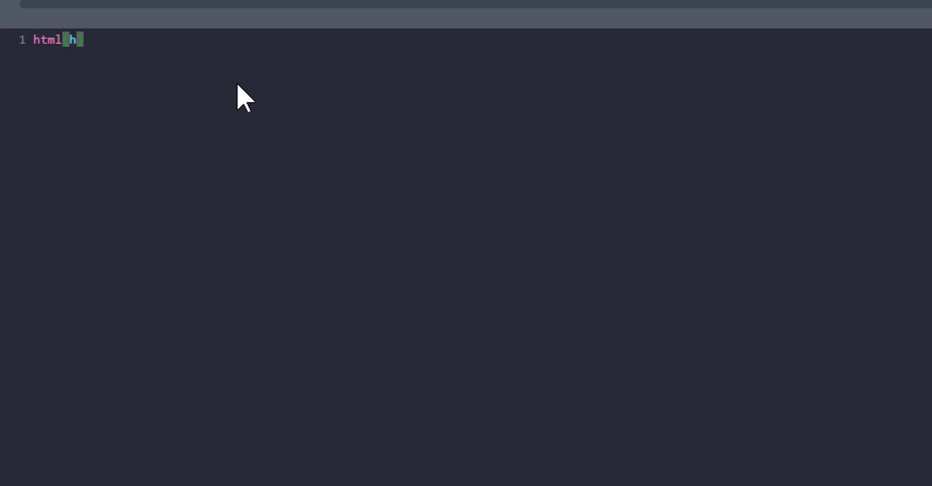
{"action": "type", "text": "eight:1"}
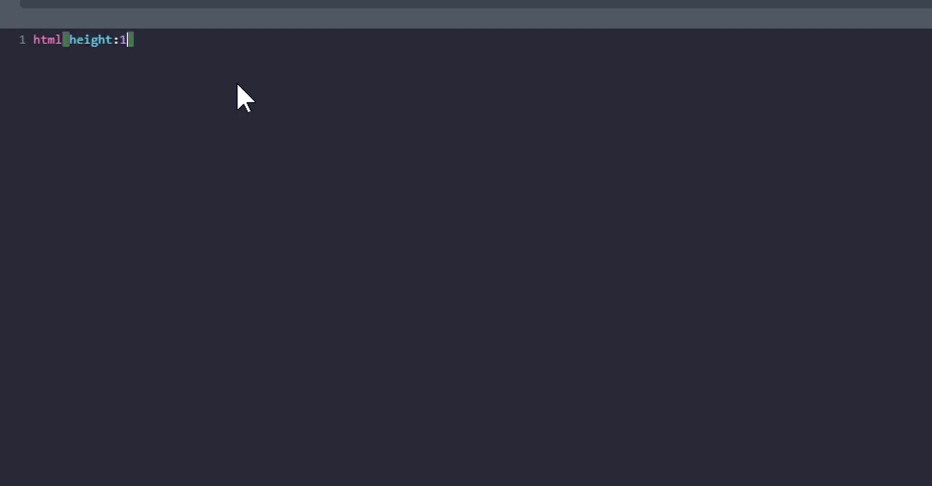
{"action": "type", "text": "00%"}
- Add a body rule below the html rule with display:flex on its own indented line
{"action": "left_click", "coordinate": [246, 34]}
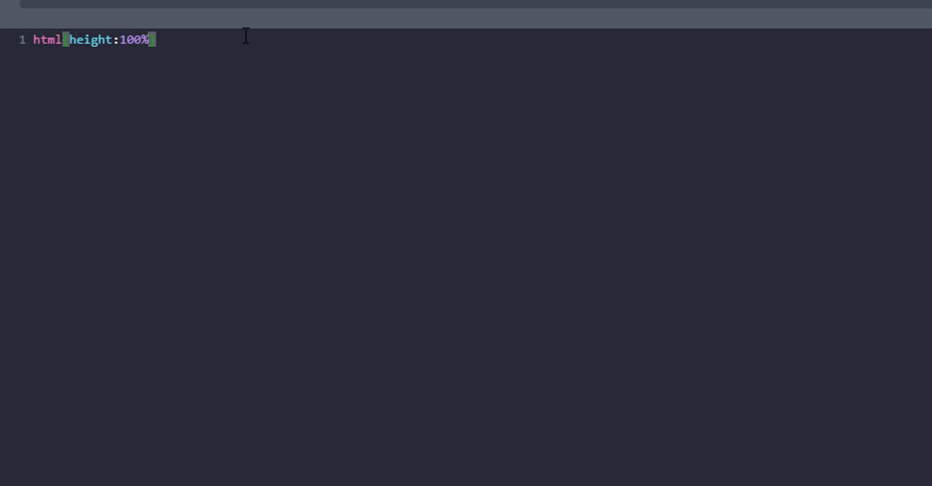
{"action": "key", "text": "Return"}
{"action": "type", "text": "body"}
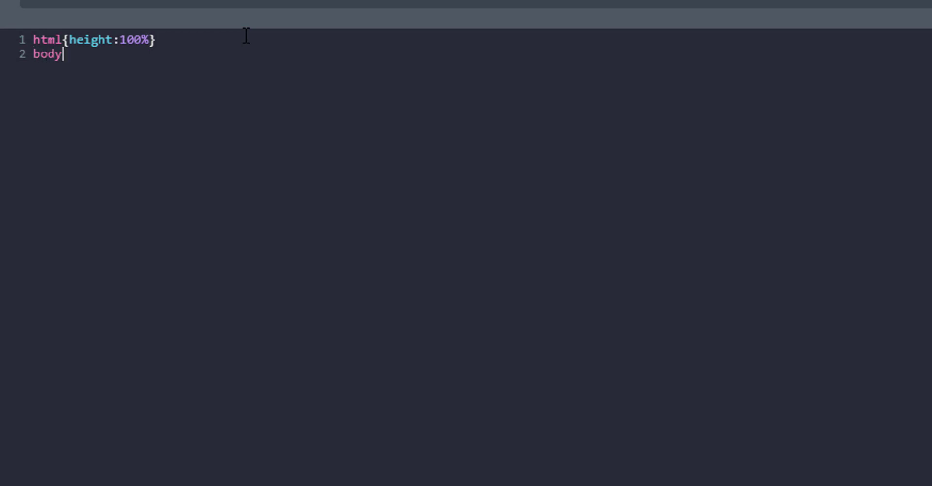
{"action": "type", "text": "{display:f"}
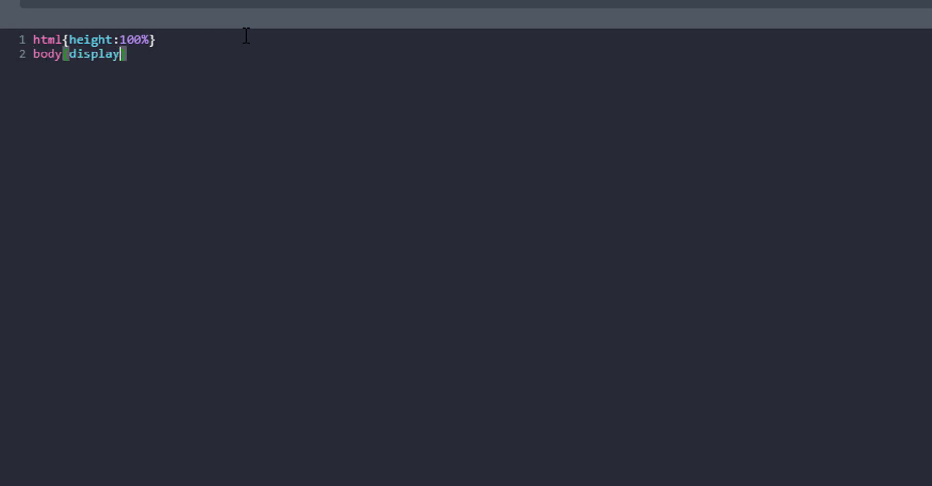
{"action": "type", "text": "lex;"}
{"action": "key", "text": "Return"}
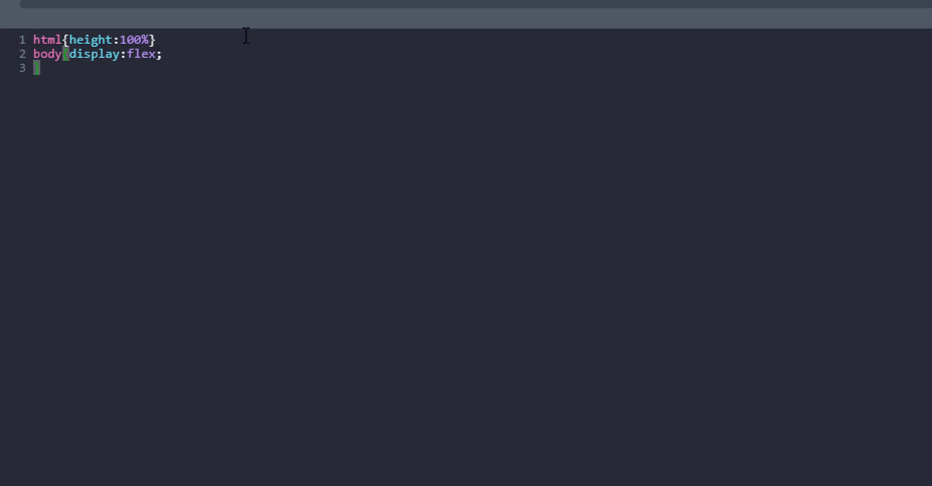
{"action": "key", "text": "Tab"}
{"action": "key", "text": "Tab"}
{"action": "key", "text": "shift+Tab"}
{"action": "left_click", "coordinate": [68, 54]}
{"action": "key", "text": "Return"}
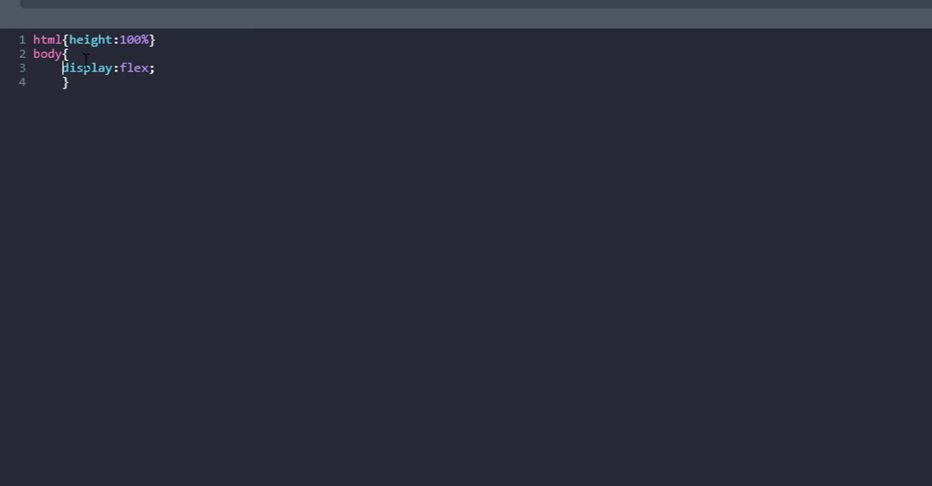
{"action": "key", "text": "Return"}
{"action": "left_click", "coordinate": [175, 83]}
{"action": "key", "text": "Return"}
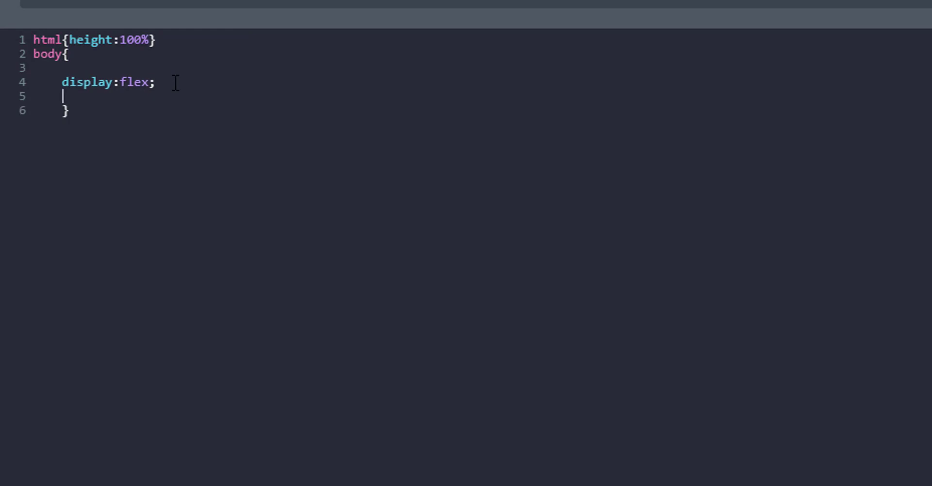
- Add flex-direction:column and min-height:100% to the body rule
{"action": "type", "text": "flex-direction"}
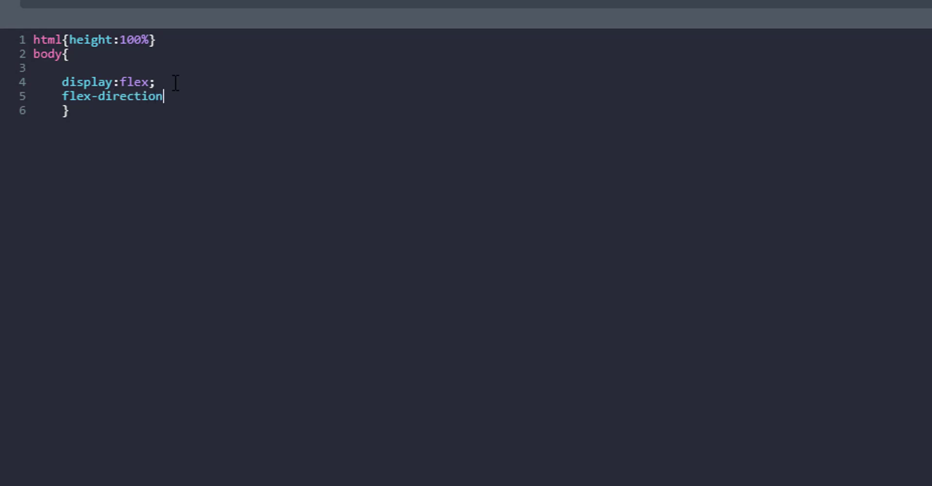
{"action": "type", "text": ":column;"}
{"action": "key", "text": "Return"}
{"action": "type", "text": "hei"}
{"action": "key", "text": "BackSpace"}
{"action": "key", "text": "BackSpace"}
{"action": "key", "text": "BackSpace"}
{"action": "type", "text": "min"}
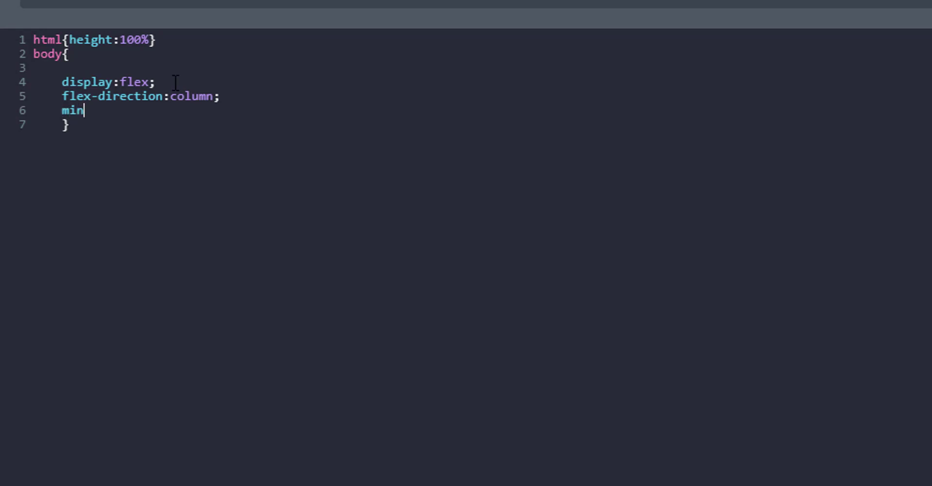
{"action": "type", "text": "-height:100%"}
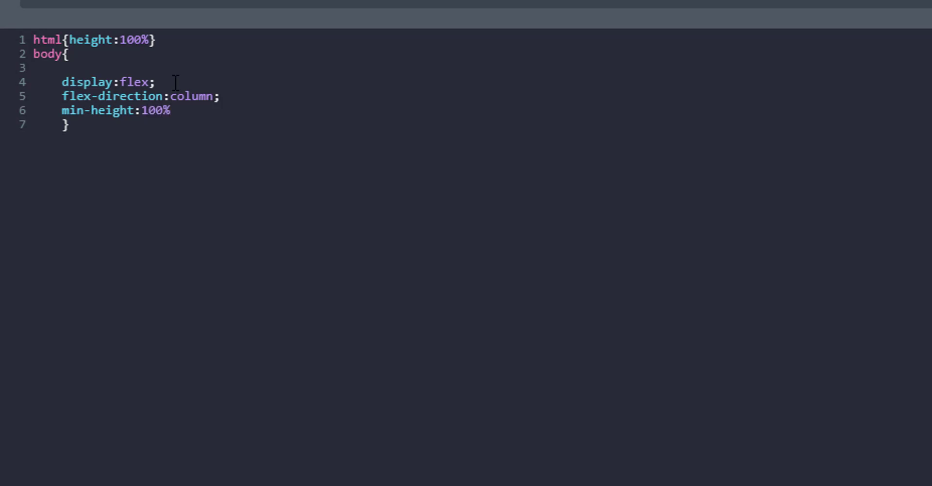
- Remove the blank line inside the body rule and insert one between the html and body rules
{"action": "left_click", "coordinate": [114, 58]}
{"action": "key", "text": "Delete"}
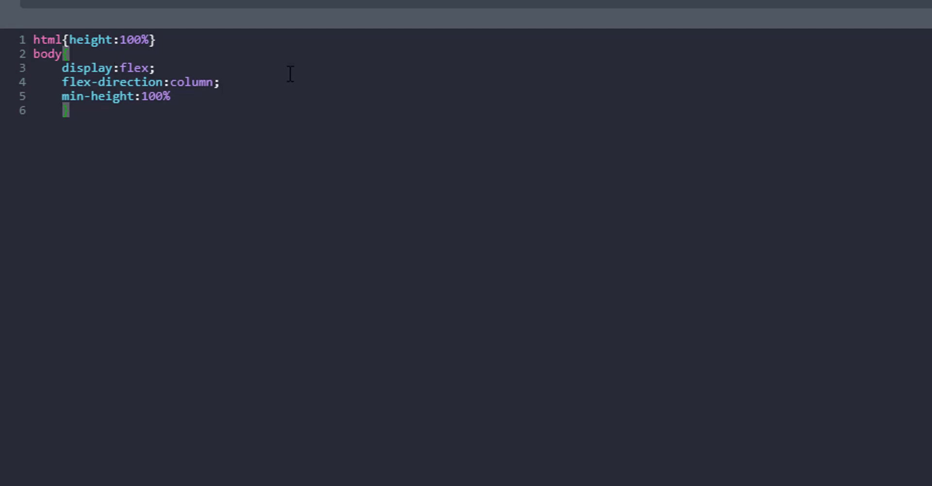
{"action": "left_click", "coordinate": [246, 45]}
{"action": "key", "text": "Return"}
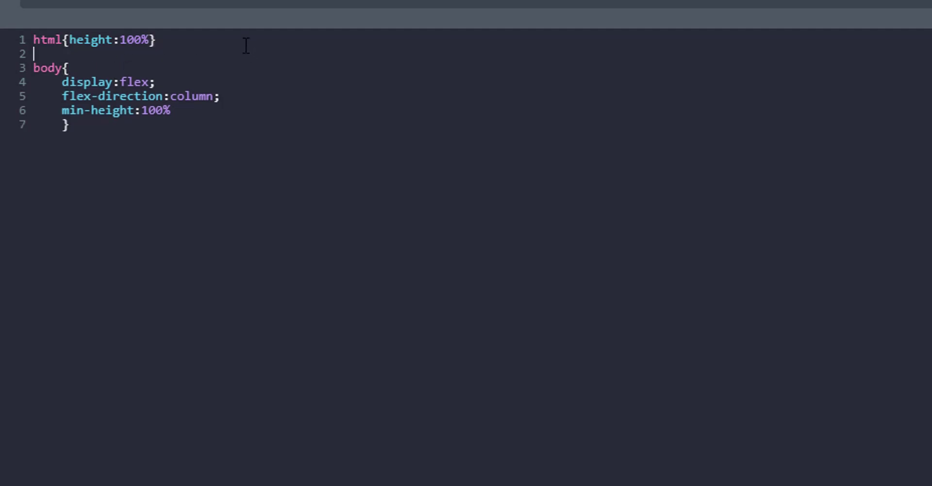
- Add a .footer rule with margin-top:auto below the body rule, separated by a blank line
{"action": "left_click", "coordinate": [121, 124]}
{"action": "key", "text": "Return"}
{"action": "key", "text": "Return"}
{"action": "type", "text": ".o"}
{"action": "type", "text": "ooter"}
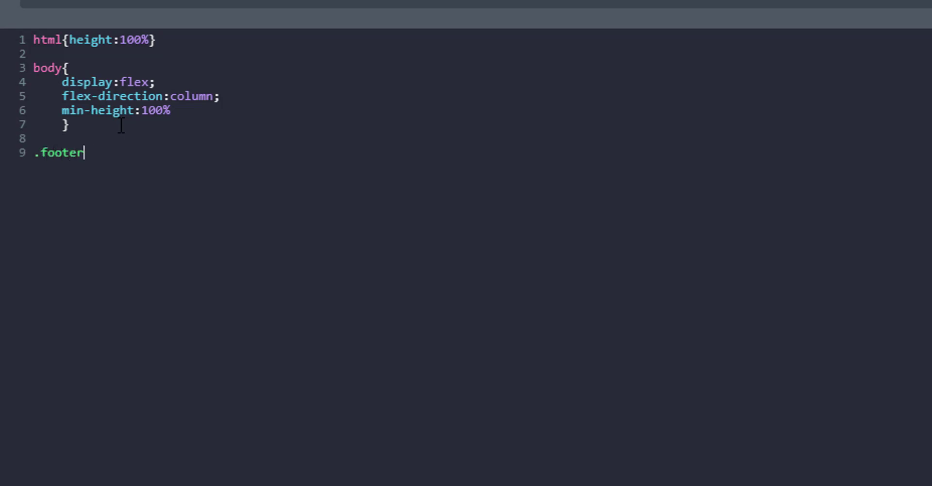
{"action": "type", "text": ": ,ar"}
{"action": "key", "text": "BackSpace"}
{"action": "key", "text": "BackSpace"}
{"action": "key", "text": "BackSpace"}
{"action": "type", "text": "margin"}
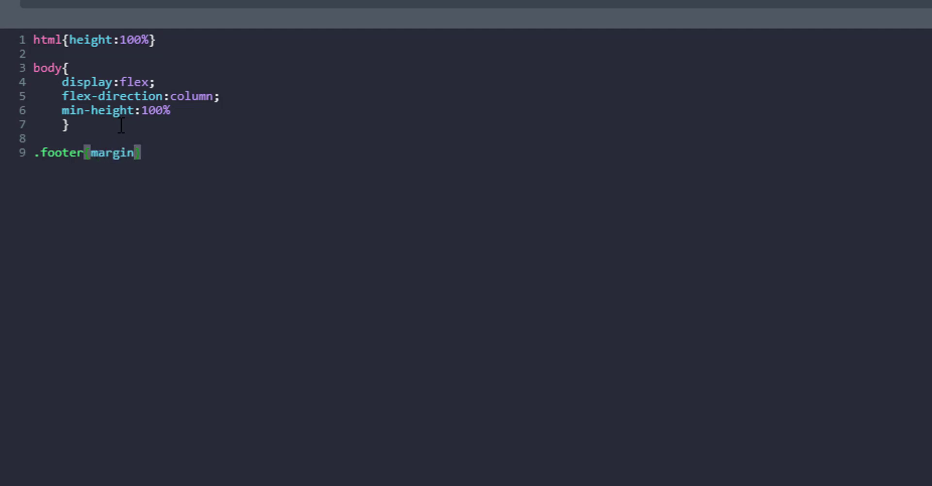
{"action": "type", "text": "-top:auto"}
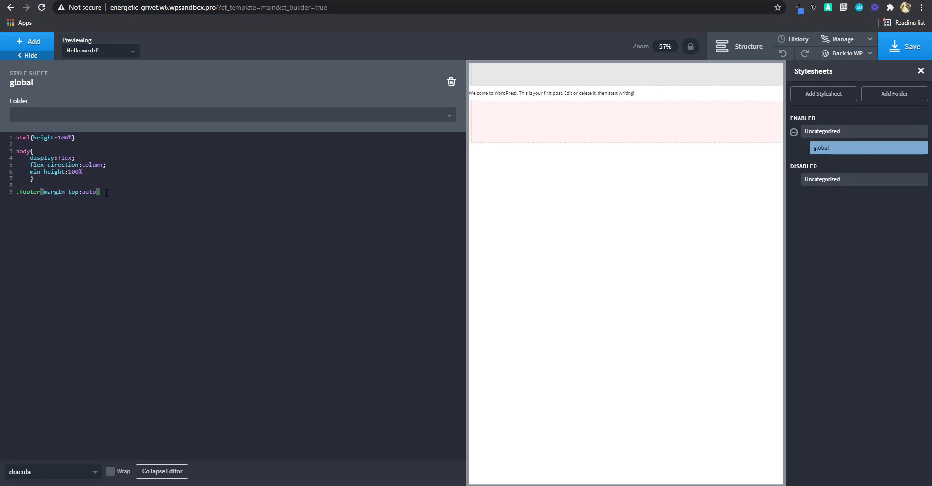
- Save the template with the new stylesheet and check the footer's position on the live post page
{"action": "left_click_drag", "start_coordinate": [18, 192], "coordinate": [16, 140]}
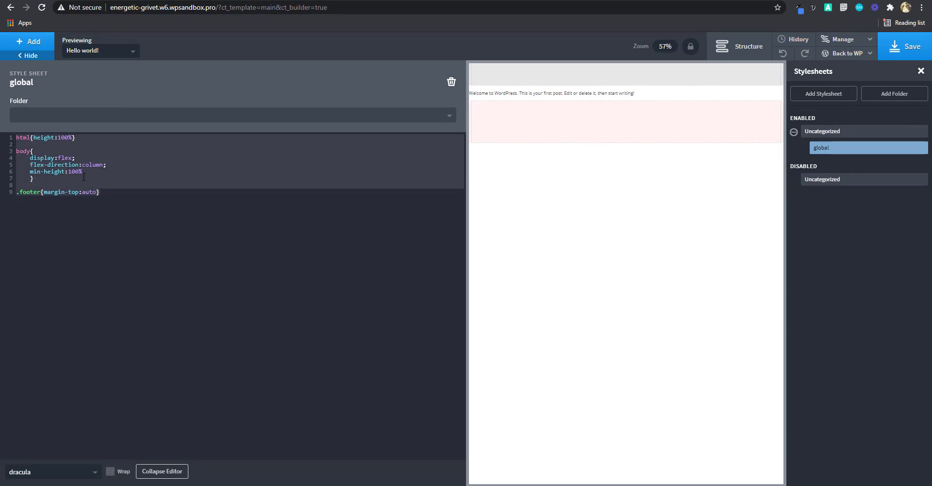
{"action": "left_click", "coordinate": [106, 192]}
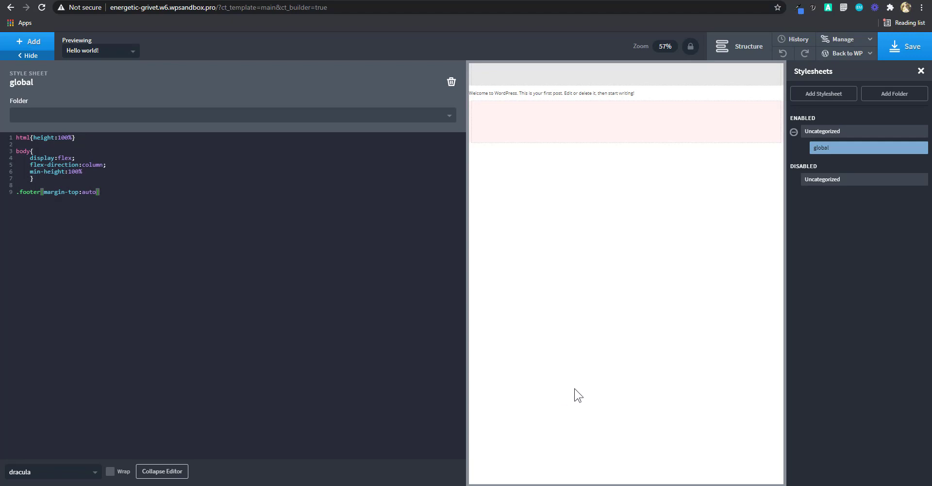
{"action": "left_click", "coordinate": [917, 58]}
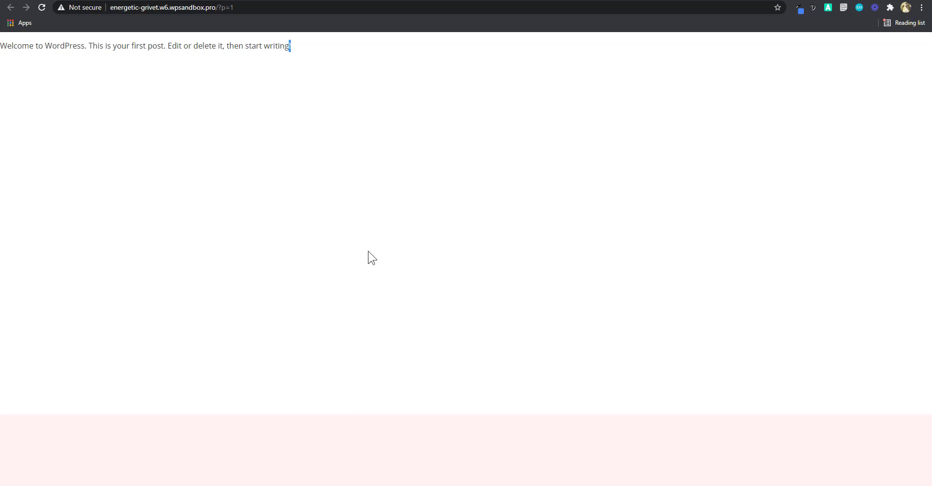
{"action": "key", "text": "ctrl+Tab"}
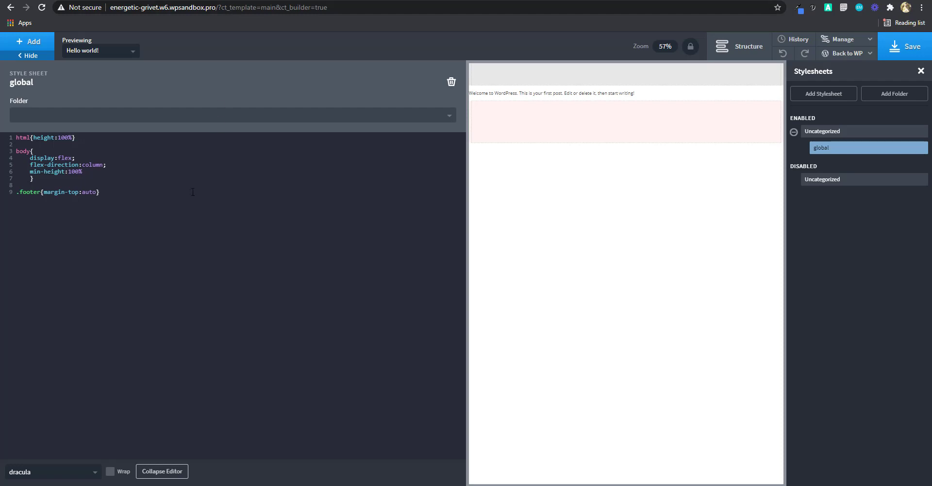
- Collapse the stylesheet code editor and compare the builder preview with the live post page
{"action": "left_click", "coordinate": [192, 192]}
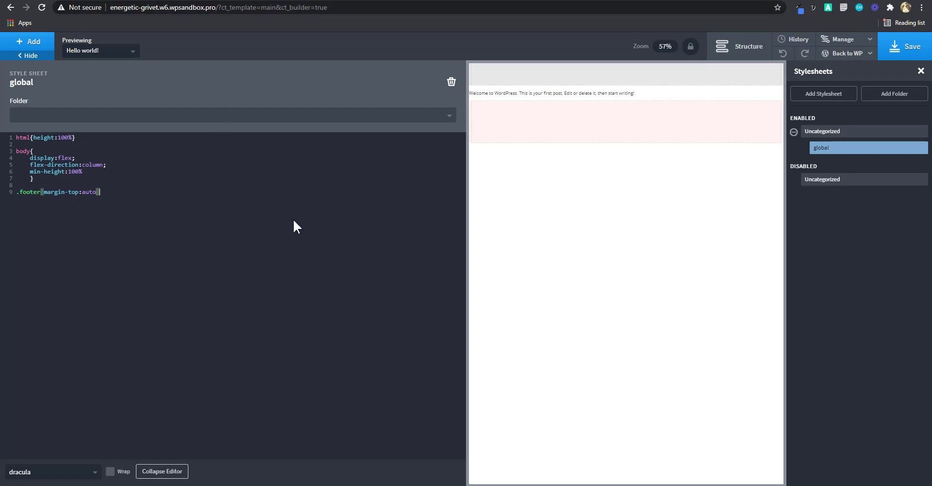
{"action": "left_click", "coordinate": [160, 471]}
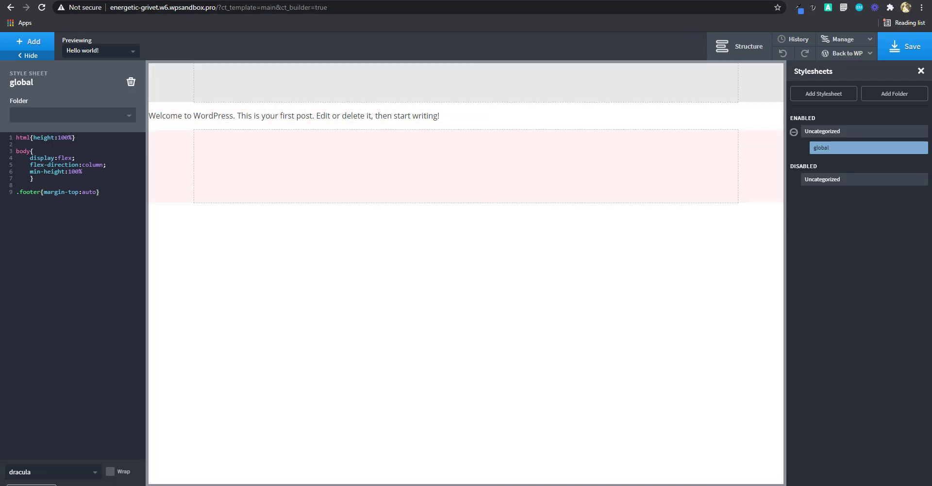
{"action": "key", "text": "ctrl+Tab"}
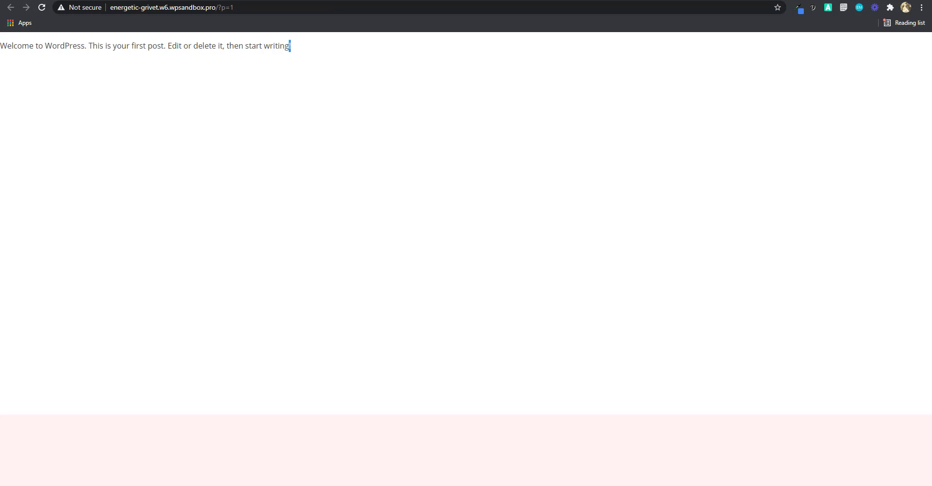
{"action": "key", "text": "ctrl+Tab"}
- Open the Global Colors set in the global style settings
{"action": "left_click", "coordinate": [383, 90]}
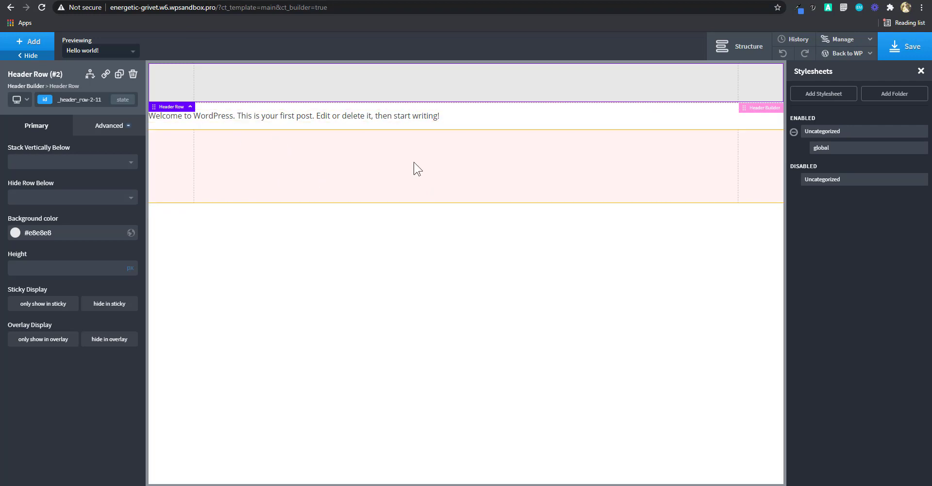
{"action": "left_click", "coordinate": [844, 40]}
{"action": "left_click", "coordinate": [836, 56]}
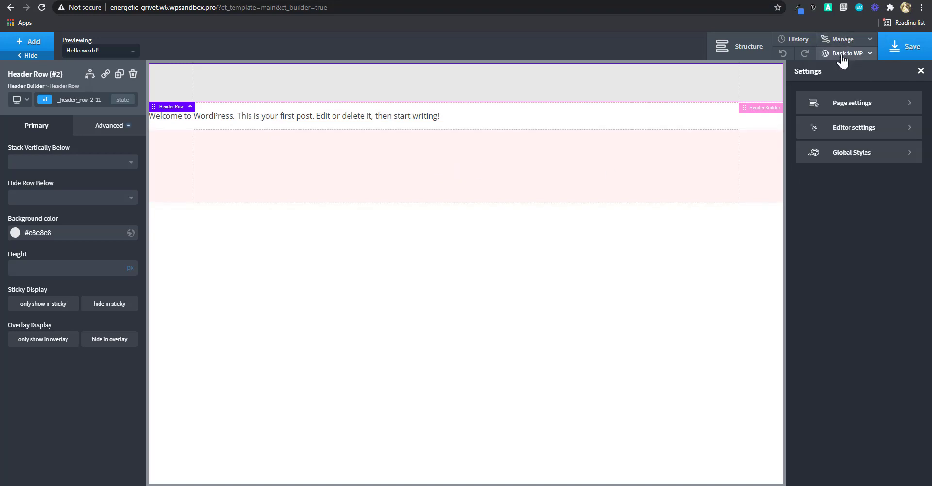
{"action": "left_click", "coordinate": [848, 154]}
{"action": "left_click", "coordinate": [843, 132]}
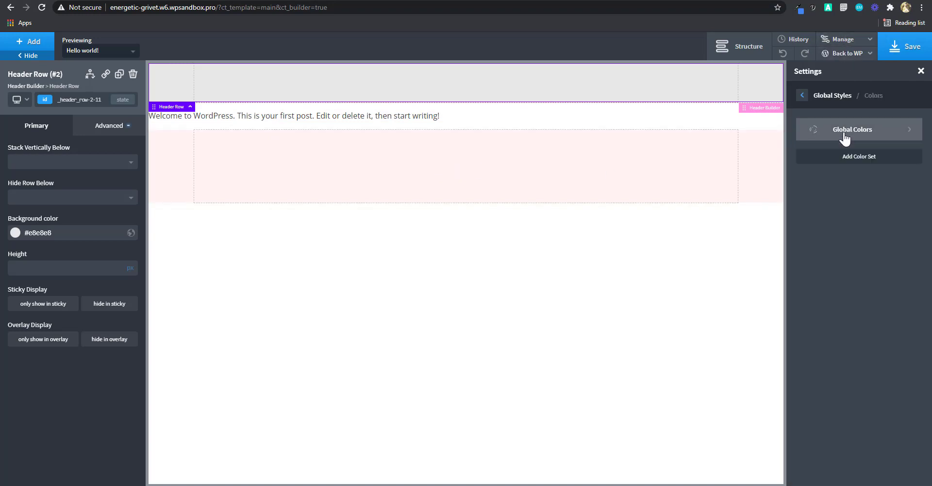
{"action": "left_click", "coordinate": [868, 132]}
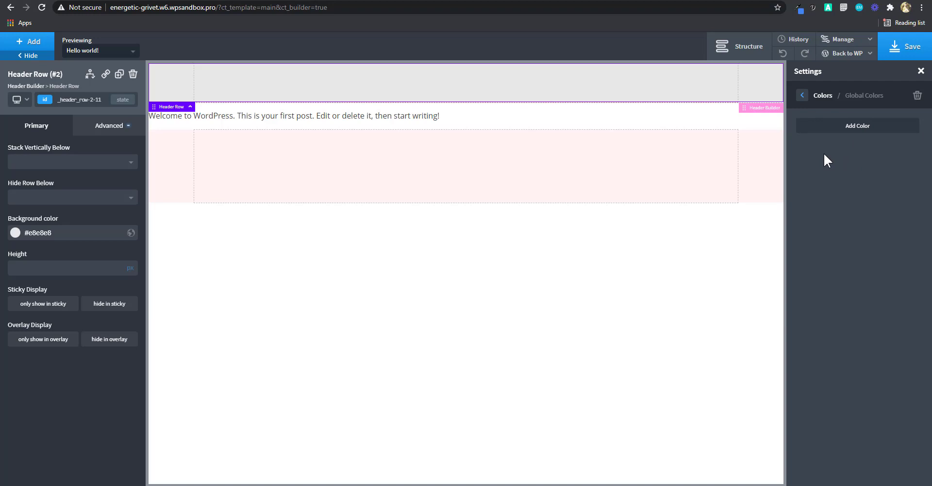
- Add a global color named "primary" with the red value #ce0000
{"action": "left_click", "coordinate": [850, 125]}
{"action": "left_click", "coordinate": [820, 192]}
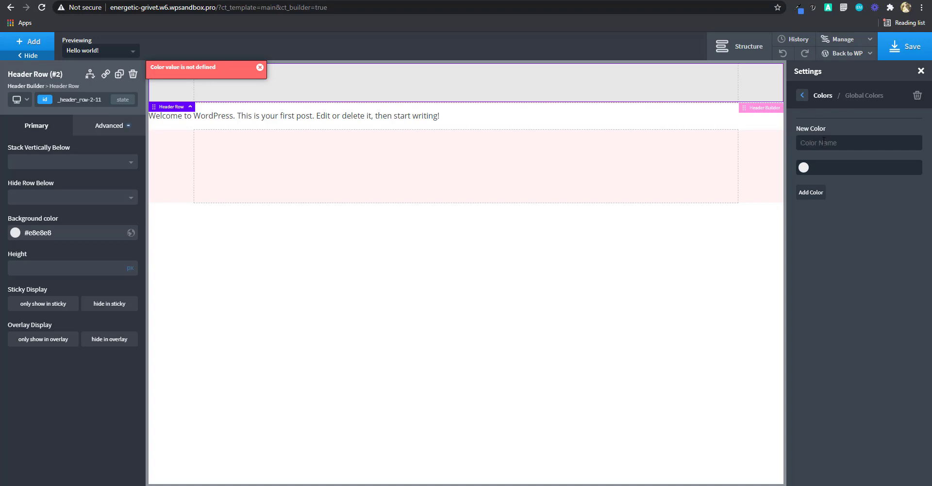
{"action": "left_click", "coordinate": [260, 67]}
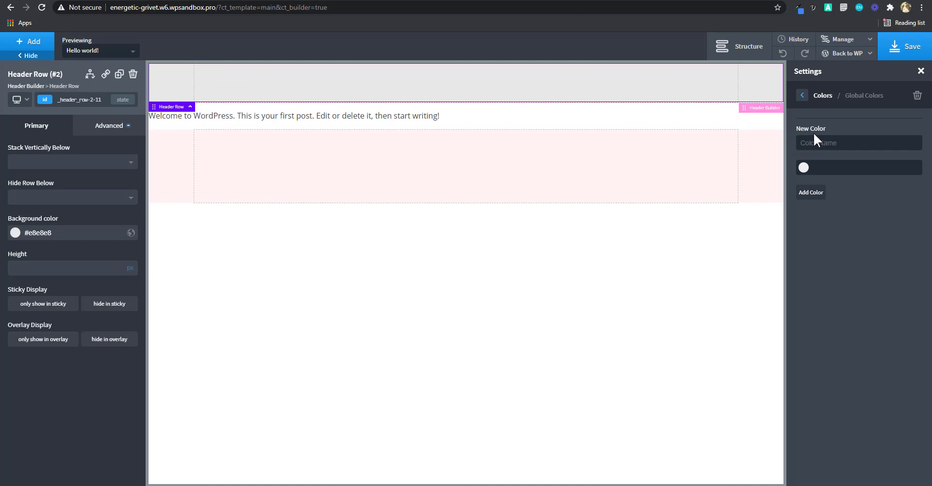
{"action": "type", "text": "primary"}
{"action": "left_click", "coordinate": [805, 168]}
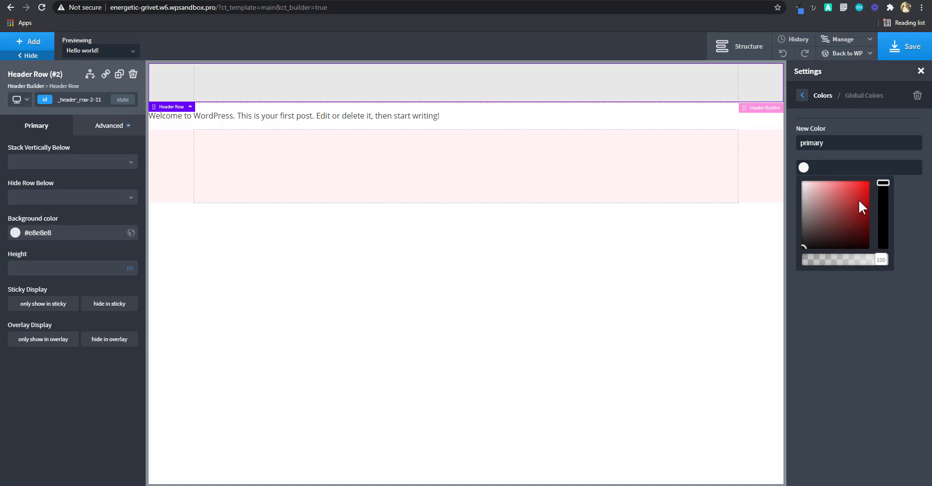
{"action": "left_click_drag", "start_coordinate": [861, 207], "coordinate": [884, 193]}
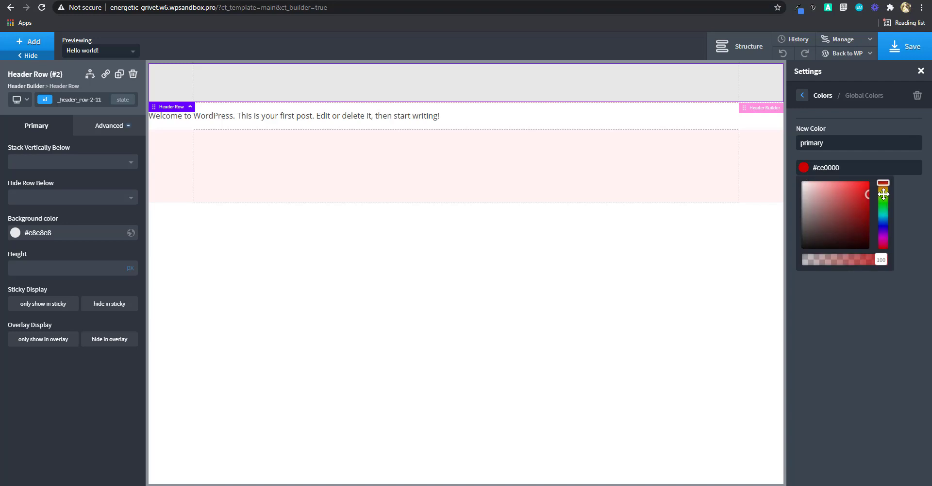
{"action": "left_click", "coordinate": [915, 199]}
{"action": "left_click", "coordinate": [812, 193]}
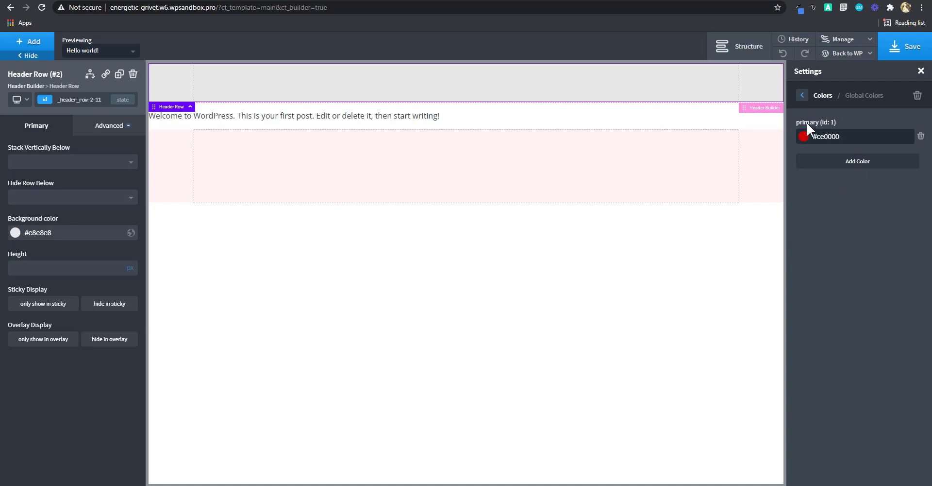
- Add a global color named "secondary" with the orange value #f45900
{"action": "left_click", "coordinate": [842, 161]}
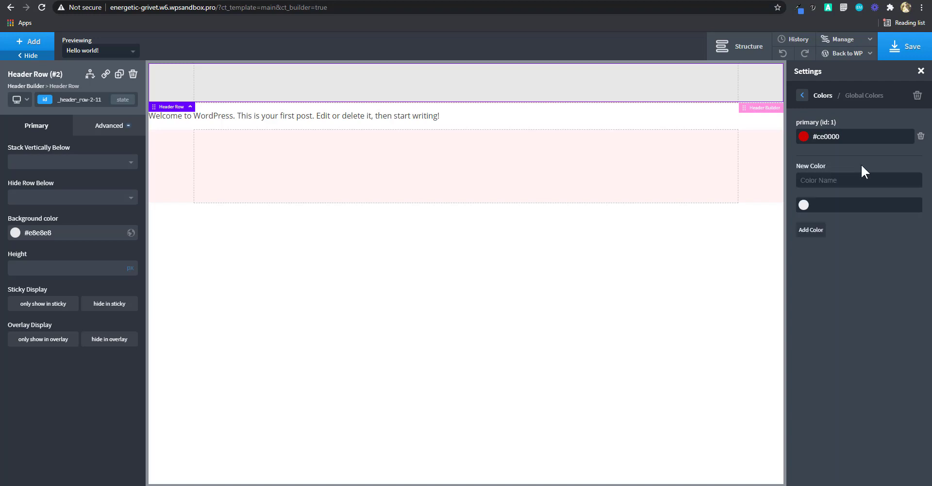
{"action": "type", "text": "secondary"}
{"action": "left_click", "coordinate": [804, 204]}
{"action": "left_click", "coordinate": [882, 227]}
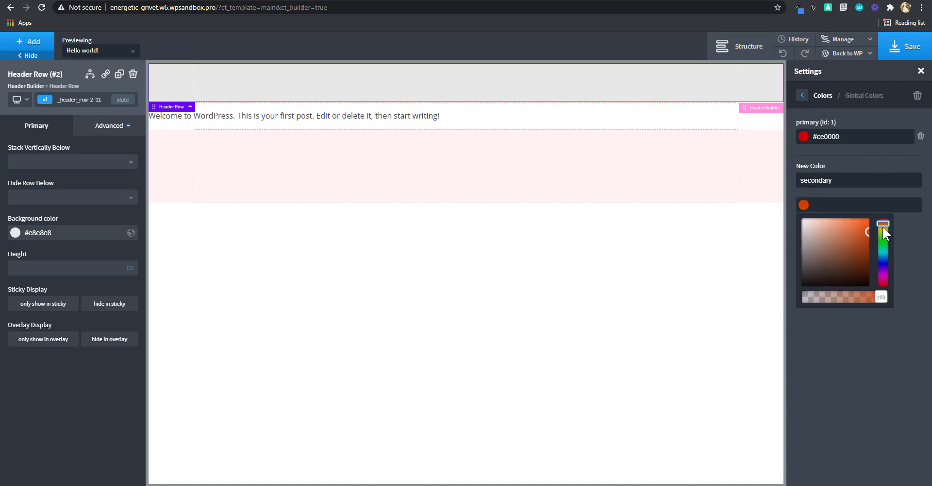
{"action": "left_click_drag", "start_coordinate": [862, 232], "coordinate": [878, 221]}
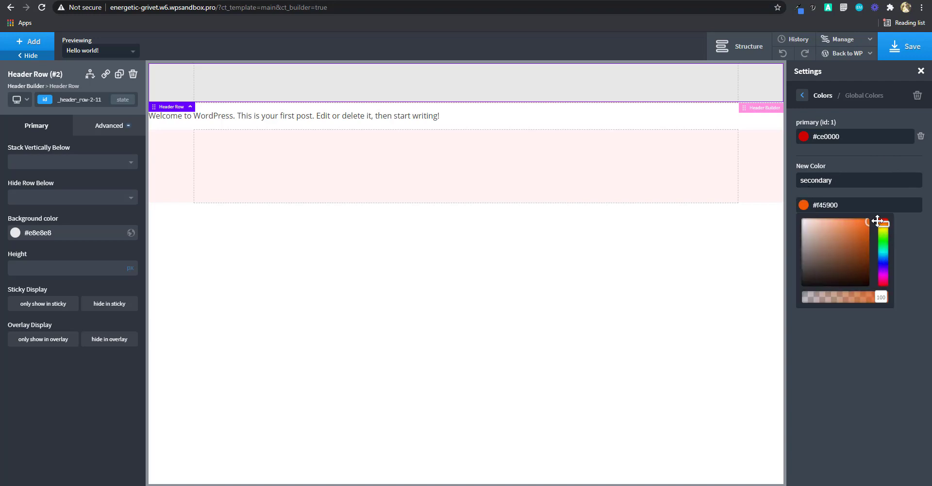
{"action": "left_click", "coordinate": [863, 193]}
{"action": "left_click", "coordinate": [815, 232]}
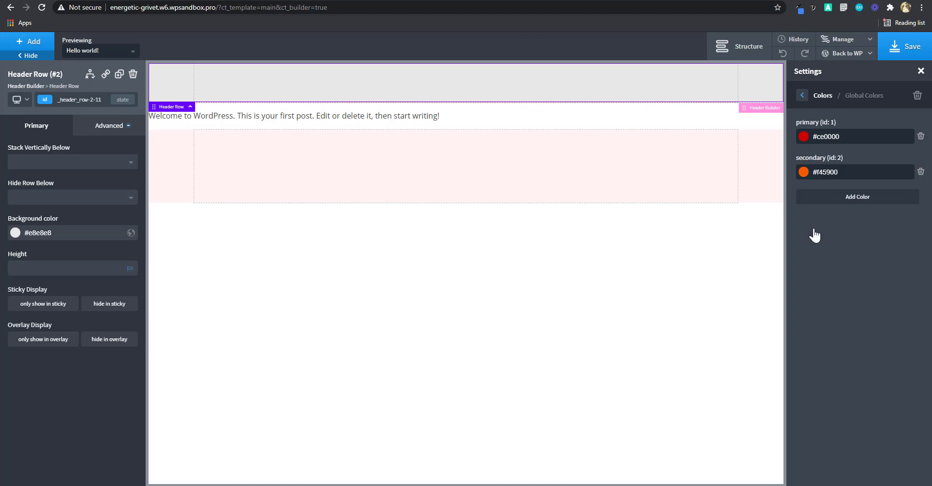
- Add a global color named "accent" with the light orange value #ffce9b
{"action": "left_click", "coordinate": [853, 199]}
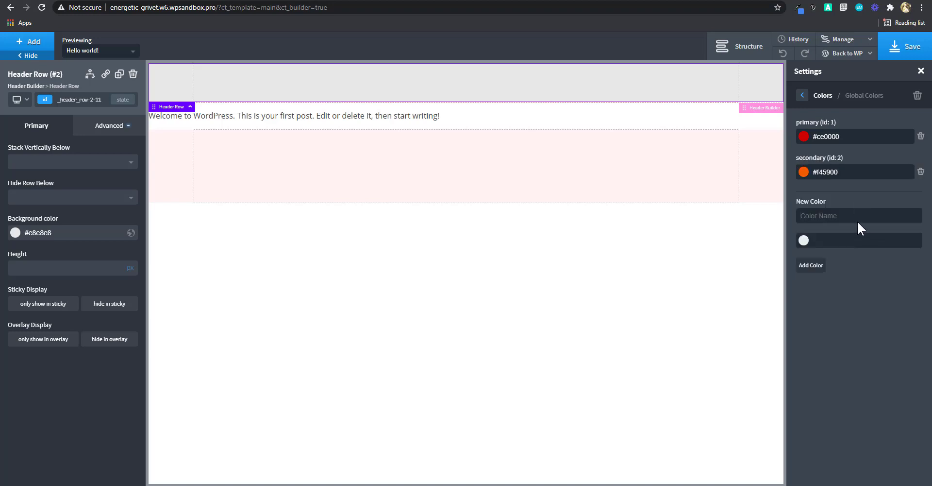
{"action": "type", "text": "accent"}
{"action": "left_click", "coordinate": [804, 240]}
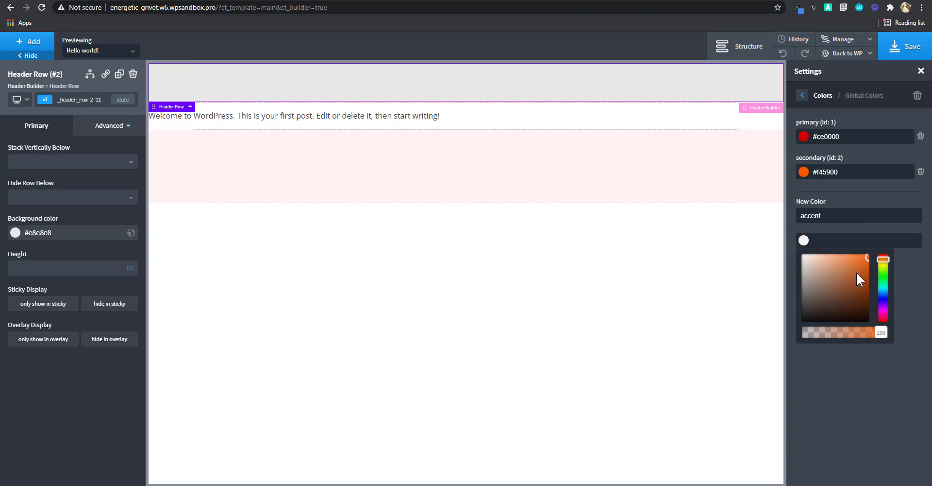
{"action": "left_click", "coordinate": [885, 266]}
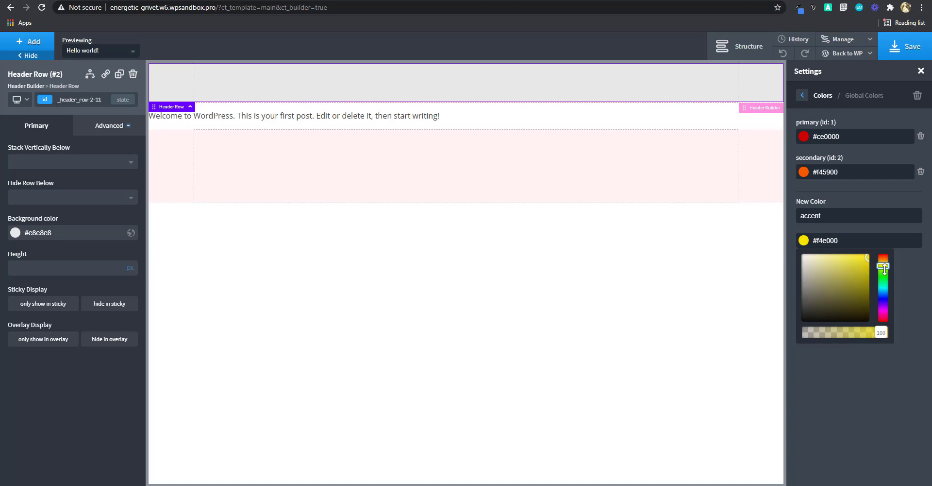
{"action": "mouse_move", "coordinate": [809, 262]}
{"action": "left_mouse_down"}
{"action": "mouse_move", "coordinate": [881, 272]}
{"action": "mouse_move", "coordinate": [839, 256]}
{"action": "mouse_move", "coordinate": [884, 260]}
{"action": "mouse_move", "coordinate": [827, 251]}
{"action": "left_mouse_up"}
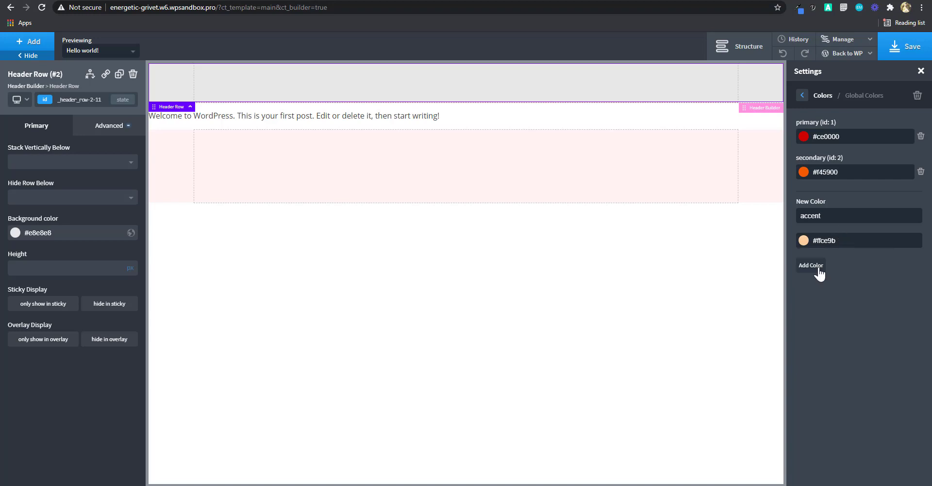
{"action": "left_click", "coordinate": [819, 268]}
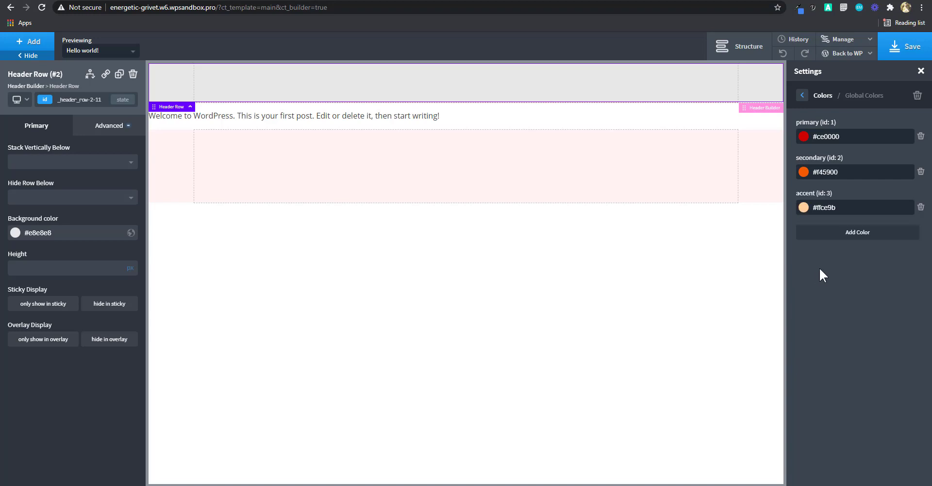
- Add a global color named "accent-light" with the pale value #fff0e8
{"action": "left_click", "coordinate": [854, 235]}
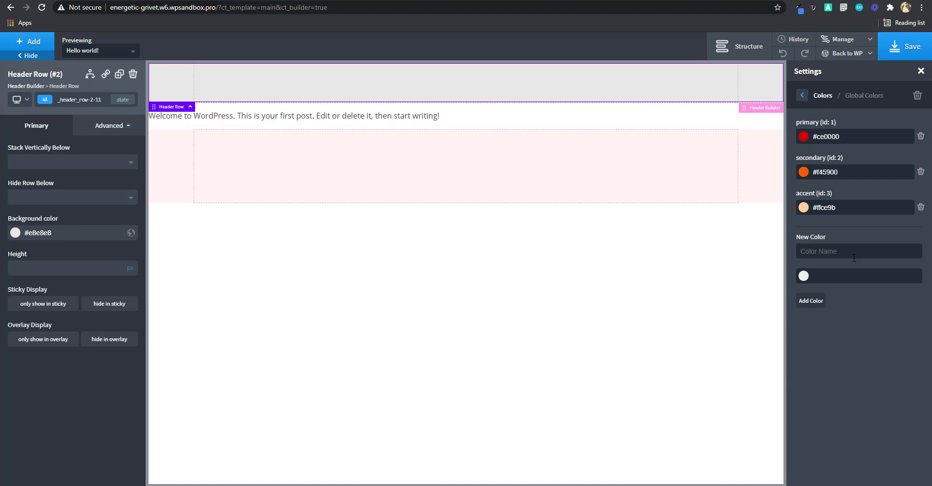
{"action": "type", "text": "accent-light"}
{"action": "left_click", "coordinate": [804, 275]}
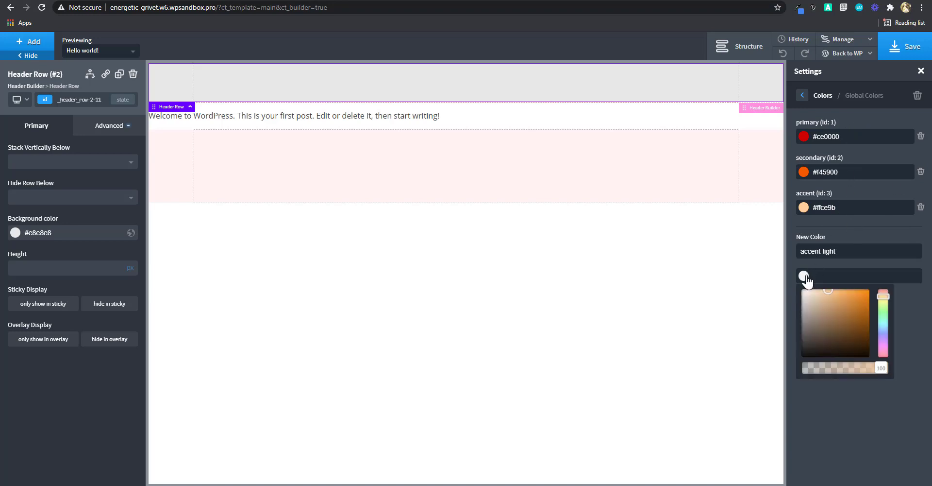
{"action": "left_click_drag", "start_coordinate": [827, 293], "coordinate": [806, 280]}
{"action": "left_click", "coordinate": [846, 263]}
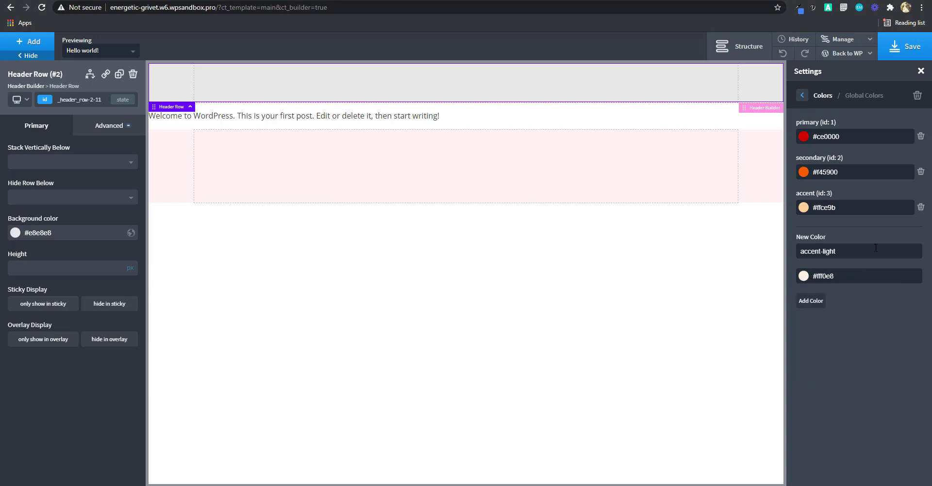
{"action": "left_click", "coordinate": [807, 303]}
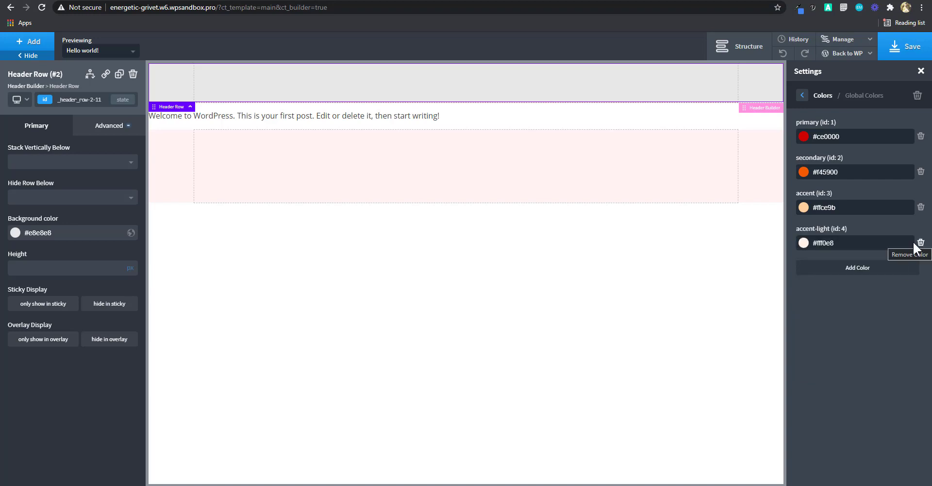
- Look at the primary color's picker without changing it and save the template with the new global colors
{"action": "left_click", "coordinate": [804, 137]}
{"action": "left_click", "coordinate": [858, 119]}
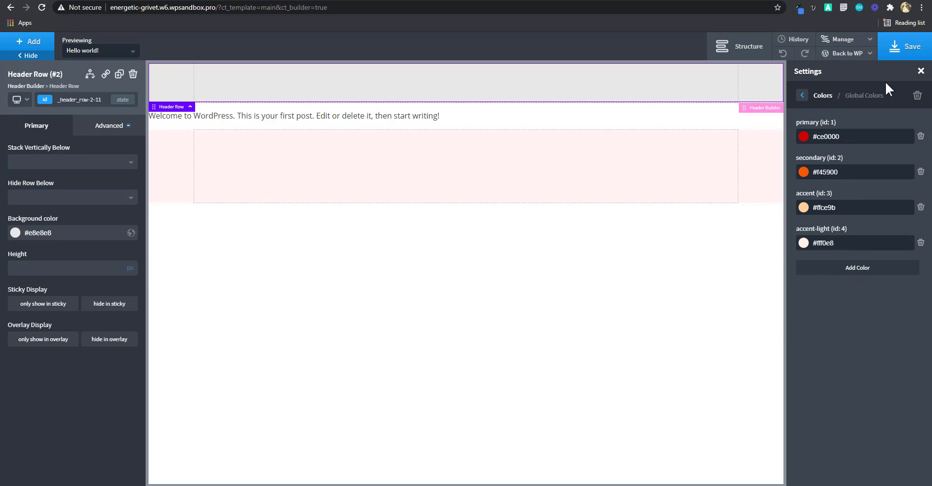
{"action": "left_click", "coordinate": [901, 57]}
- Set the display font in the global styles to Poppins
{"action": "left_click", "coordinate": [822, 97]}
{"action": "left_click", "coordinate": [822, 97]}
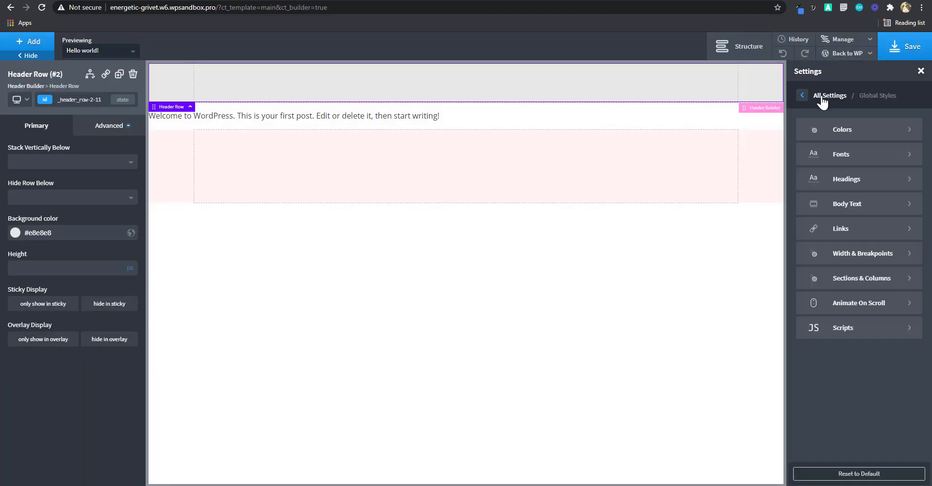
{"action": "left_click", "coordinate": [842, 155]}
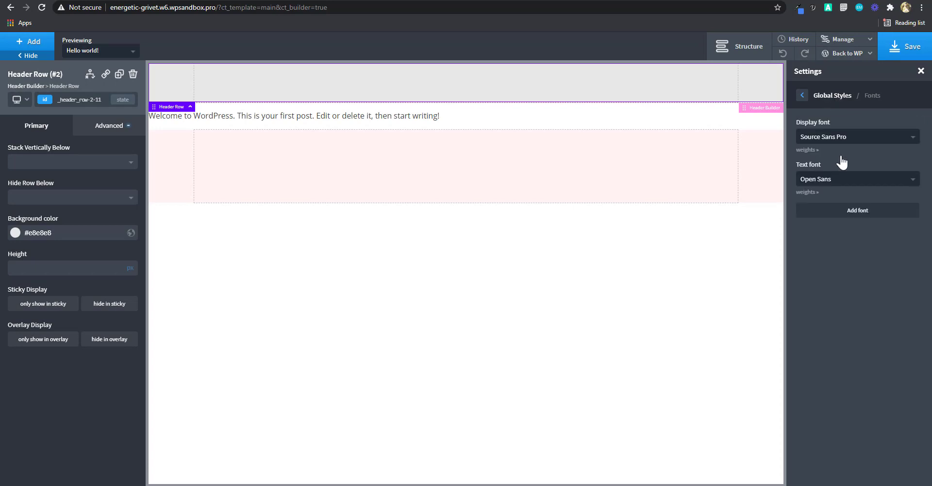
{"action": "left_click", "coordinate": [860, 139]}
{"action": "type", "text": "pop"}
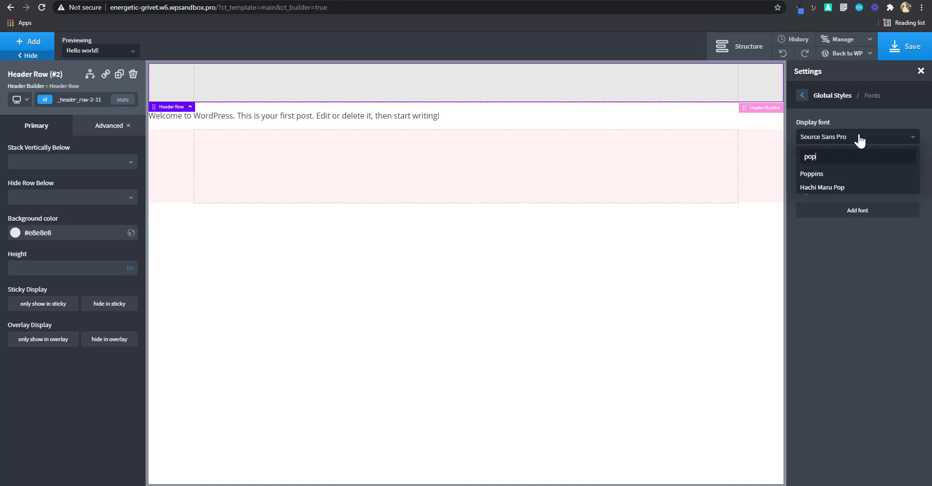
{"action": "left_click", "coordinate": [808, 176]}
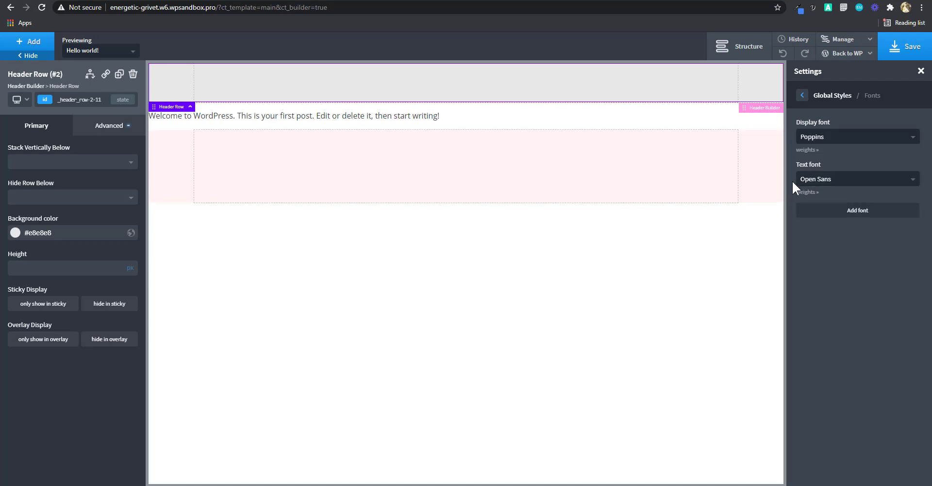
- Set the global text font to Roboto
{"action": "left_click", "coordinate": [849, 180]}
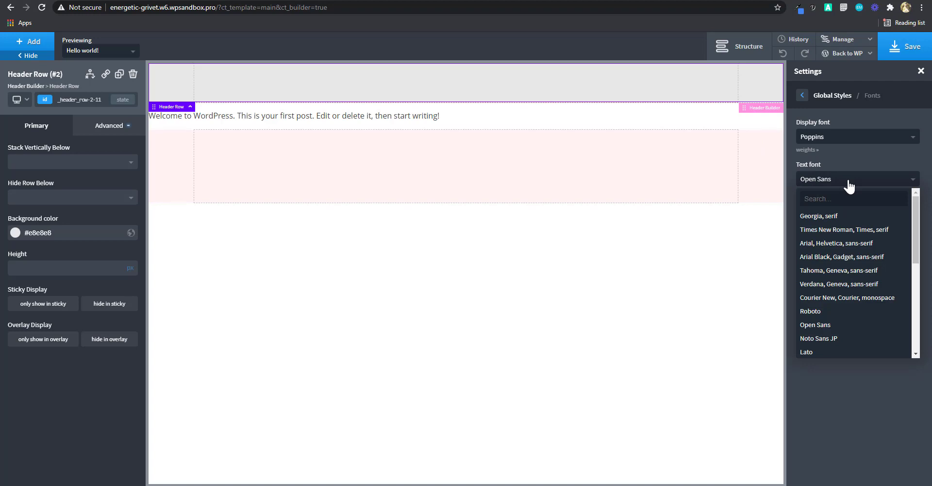
{"action": "type", "text": "robo"}
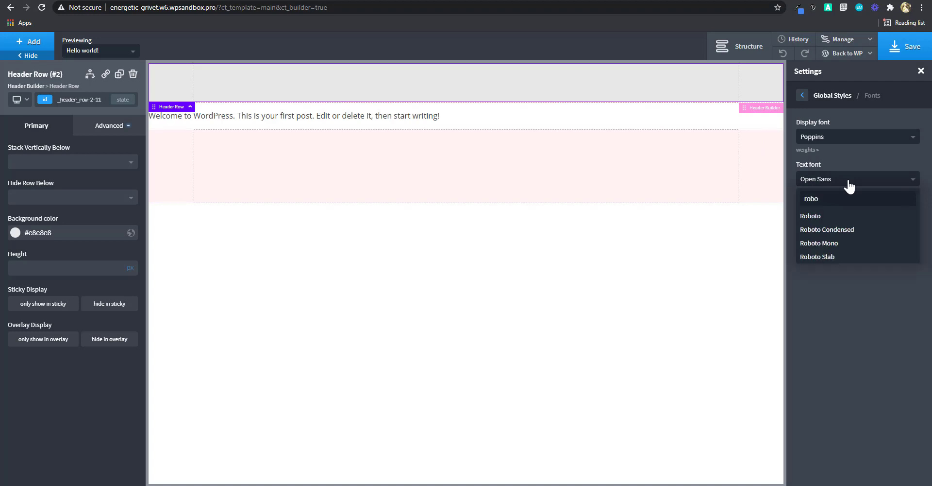
{"action": "left_click", "coordinate": [820, 215]}
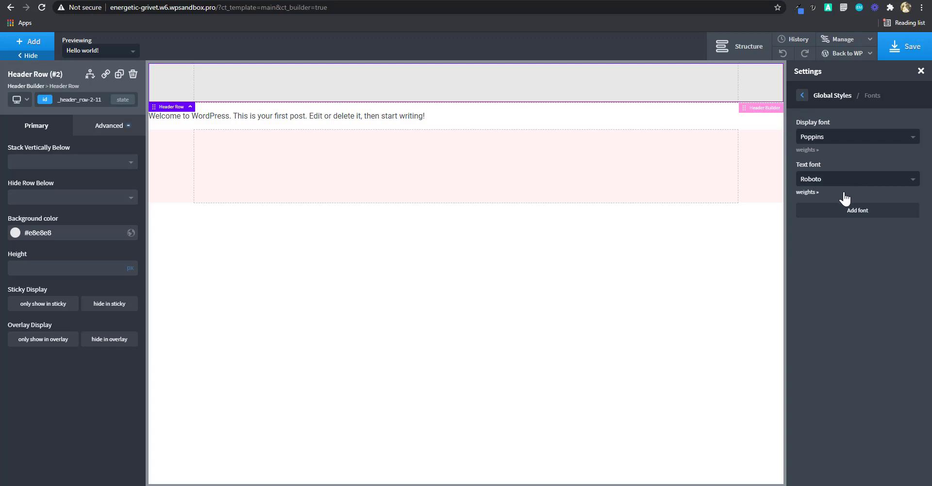
- Expand the weight options of both global fonts and enable weights 700, 500 and 300 for the Poppins display font
{"action": "left_click", "coordinate": [809, 150]}
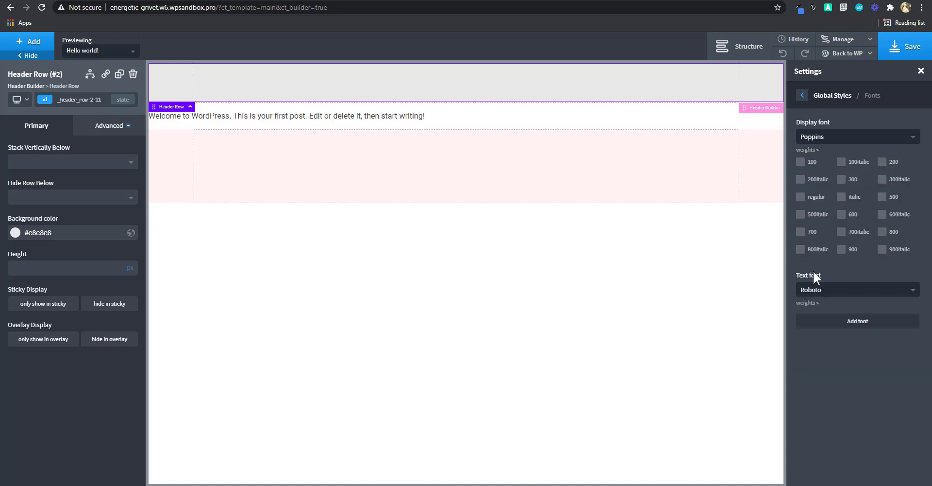
{"action": "left_click", "coordinate": [807, 302]}
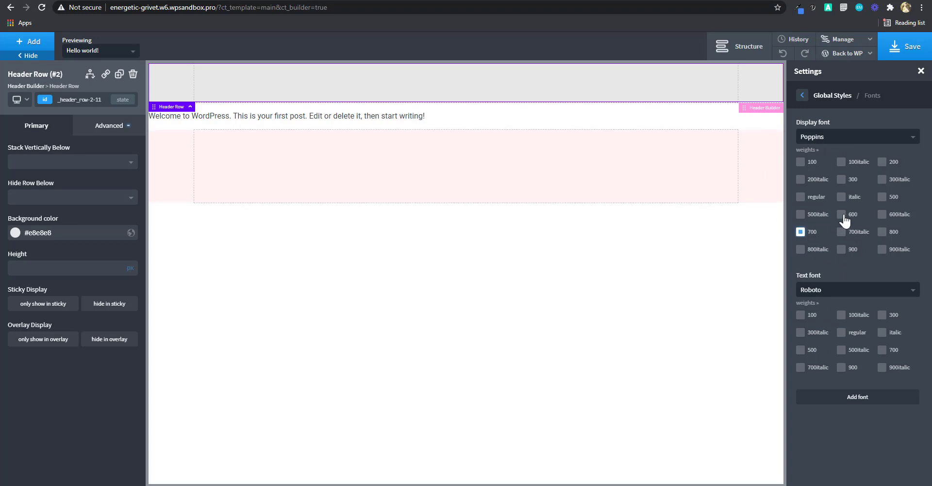
{"action": "left_click", "coordinate": [882, 197]}
{"action": "left_click", "coordinate": [841, 180]}
- Open the Headings settings in the global styles and save the template with the new fonts
{"action": "left_click", "coordinate": [833, 96]}
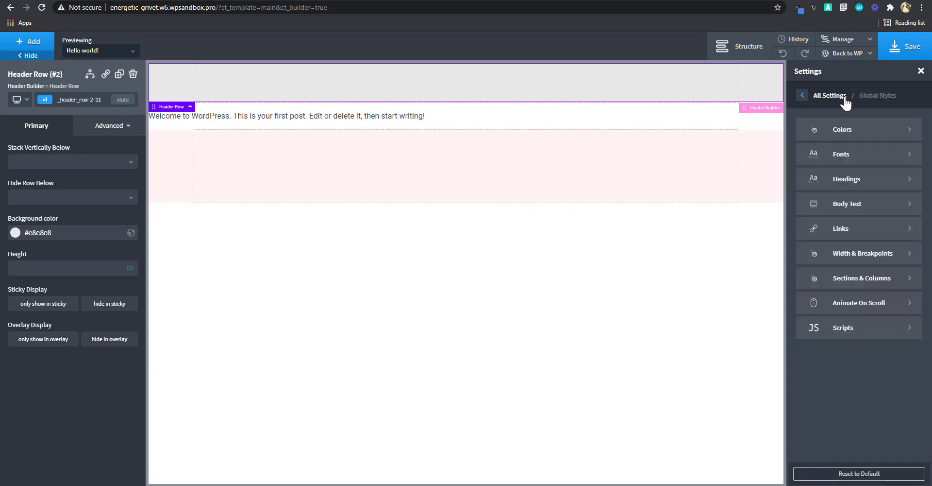
{"action": "left_click", "coordinate": [860, 180]}
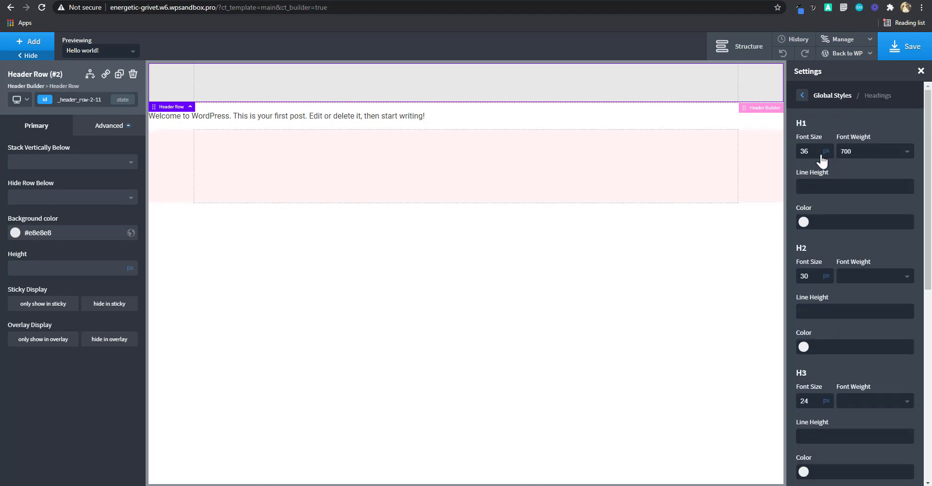
{"action": "left_click", "coordinate": [905, 57]}
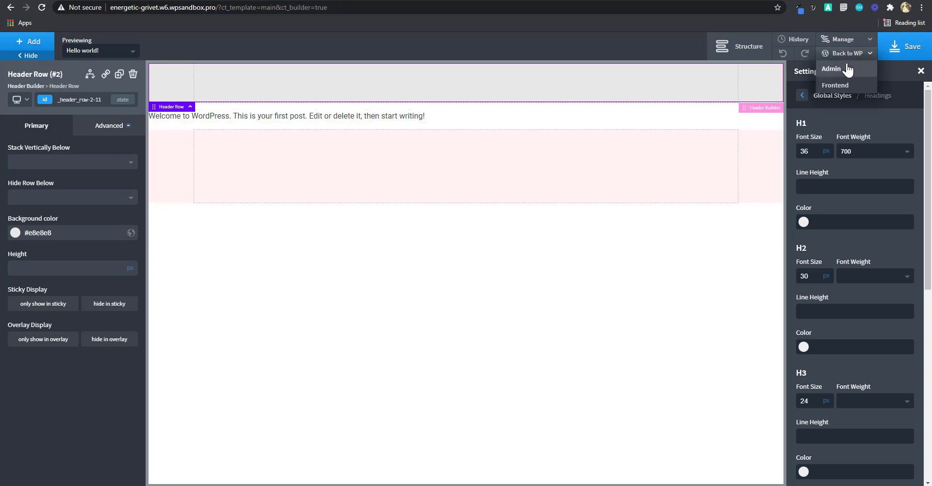
- Open Sample Page for editing in the WordPress admin and check which template renders it
{"action": "left_click", "coordinate": [837, 73]}
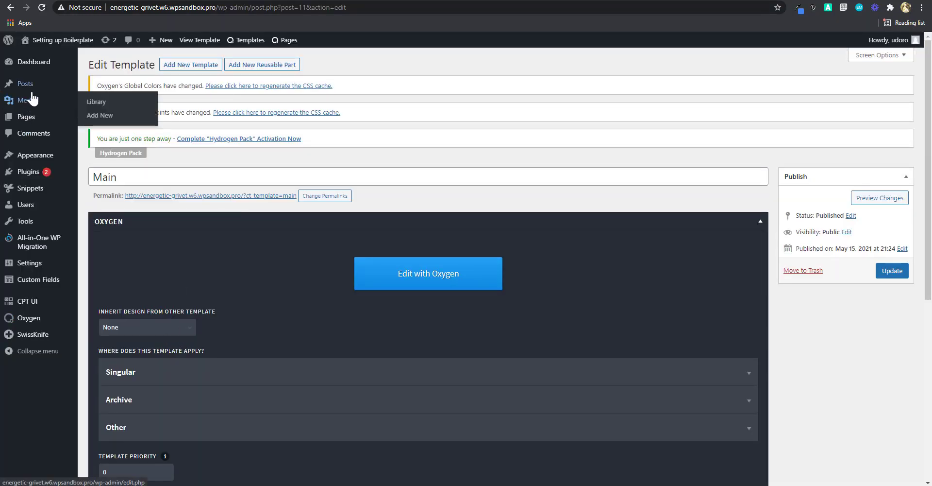
{"action": "left_click", "coordinate": [29, 119]}
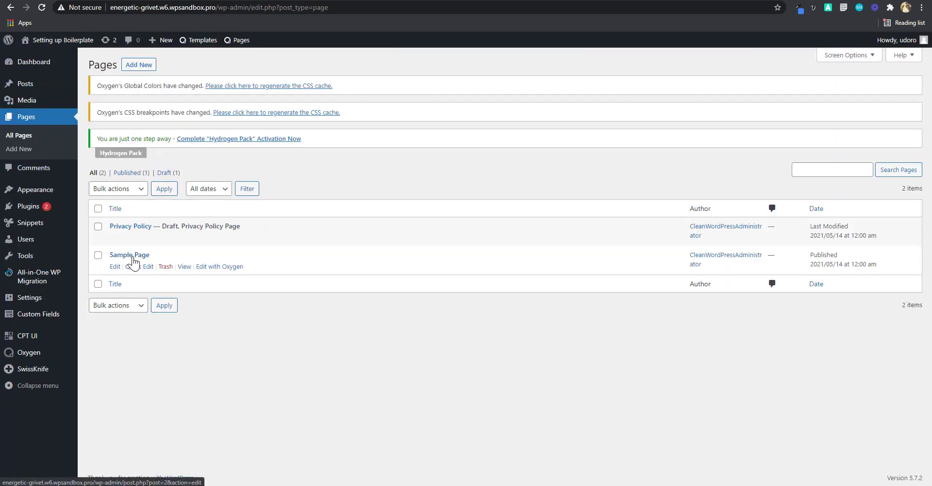
{"action": "left_click", "coordinate": [115, 266]}
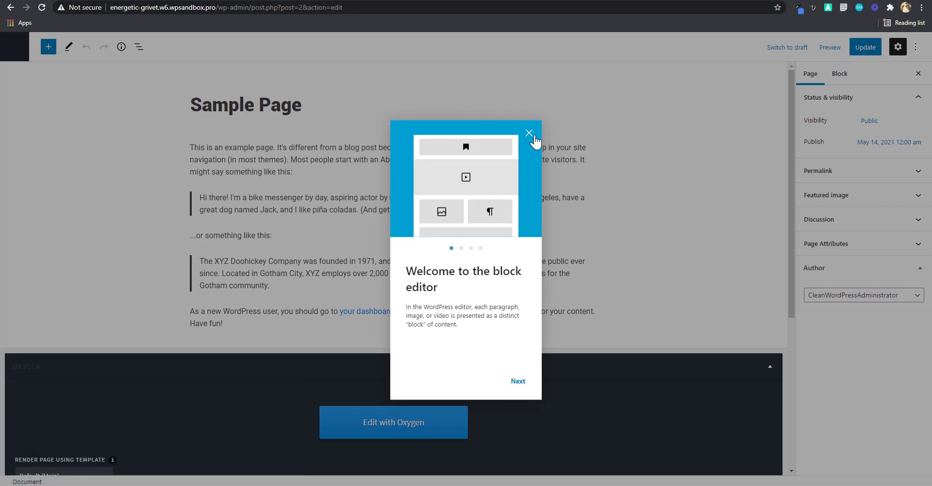
{"action": "left_click", "coordinate": [529, 133]}
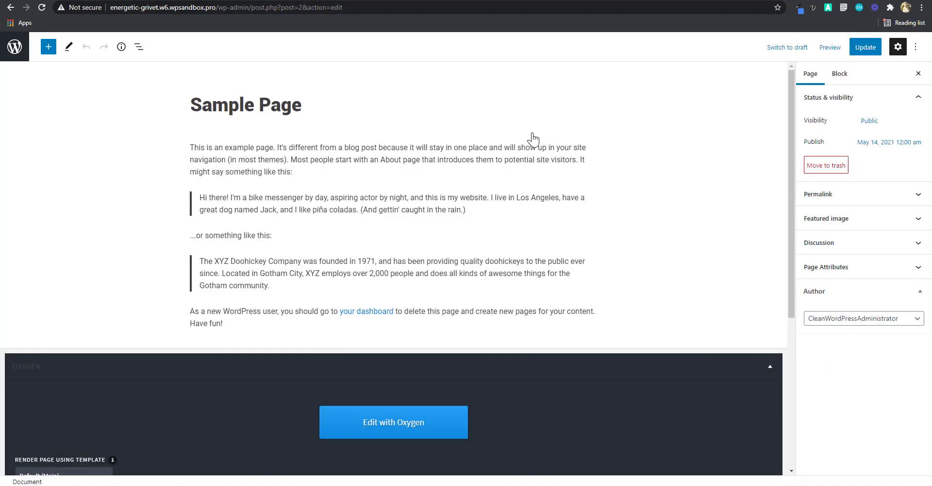
{"action": "scroll", "coordinate": [418, 206], "scroll_direction": "down", "scroll_amount": 2}
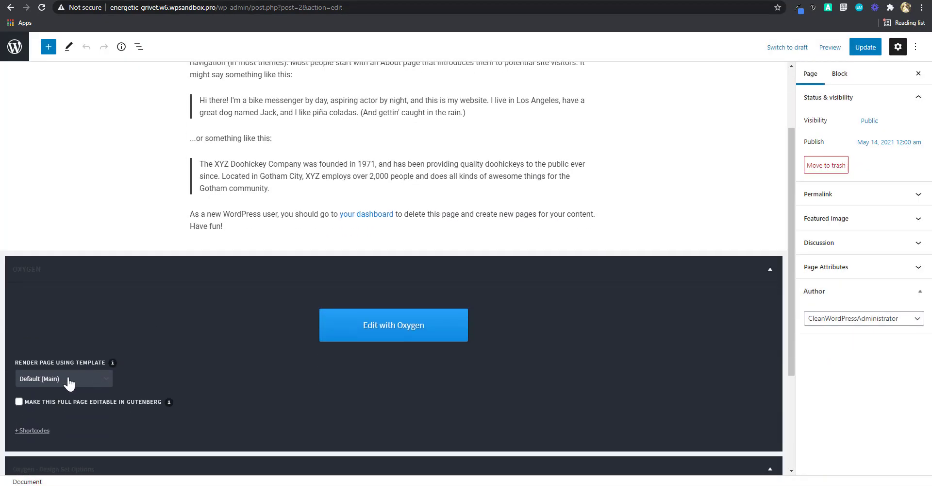
{"action": "scroll", "coordinate": [388, 253], "scroll_direction": "up", "scroll_amount": 2}
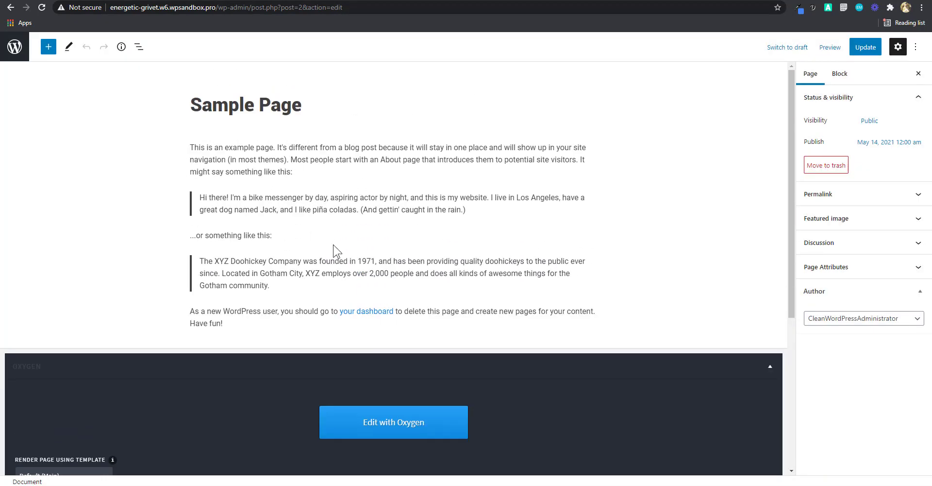
- Open Sample Page in the Oxygen builder and add a Heading element to its content area
{"action": "left_click", "coordinate": [385, 430]}
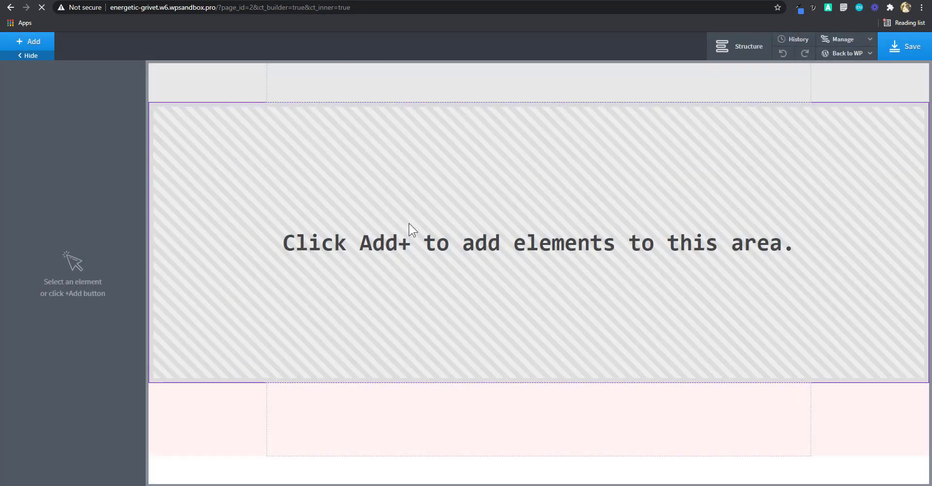
{"action": "left_click", "coordinate": [33, 47]}
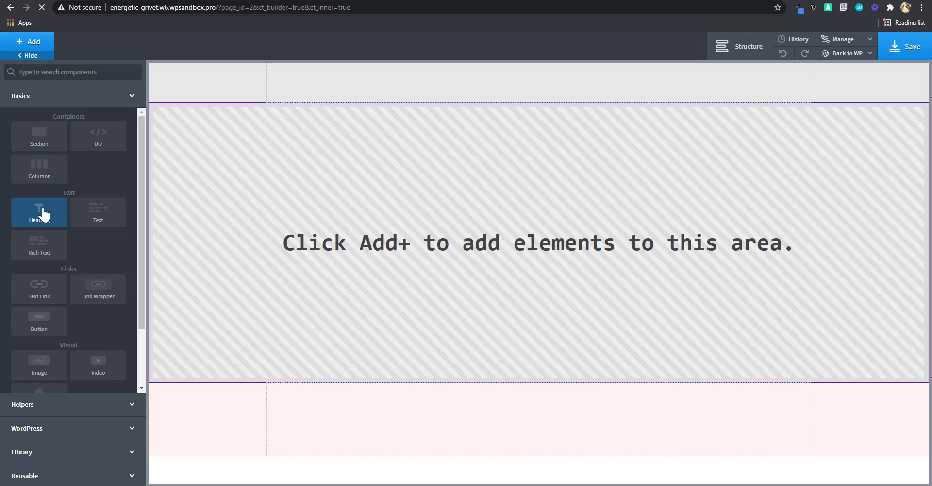
{"action": "left_click", "coordinate": [41, 211]}
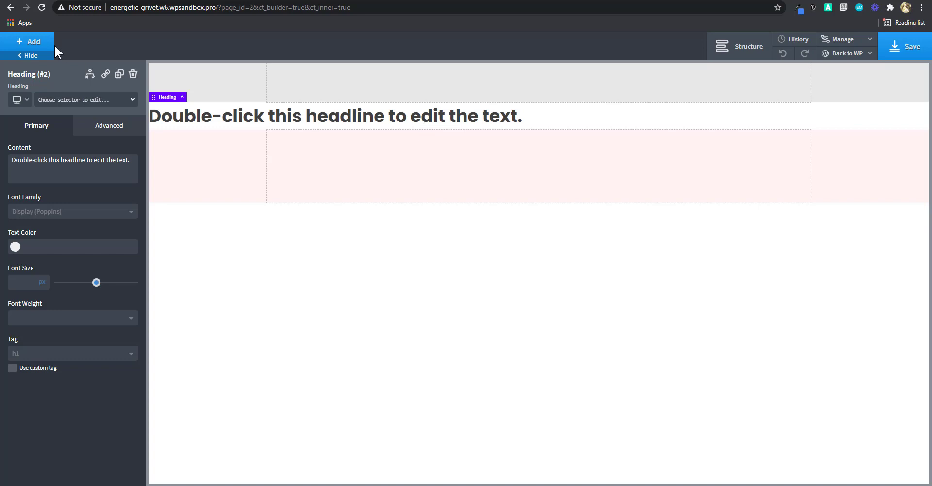
- Add a Section to the page content and move the existing heading inside it
{"action": "left_click", "coordinate": [22, 42]}
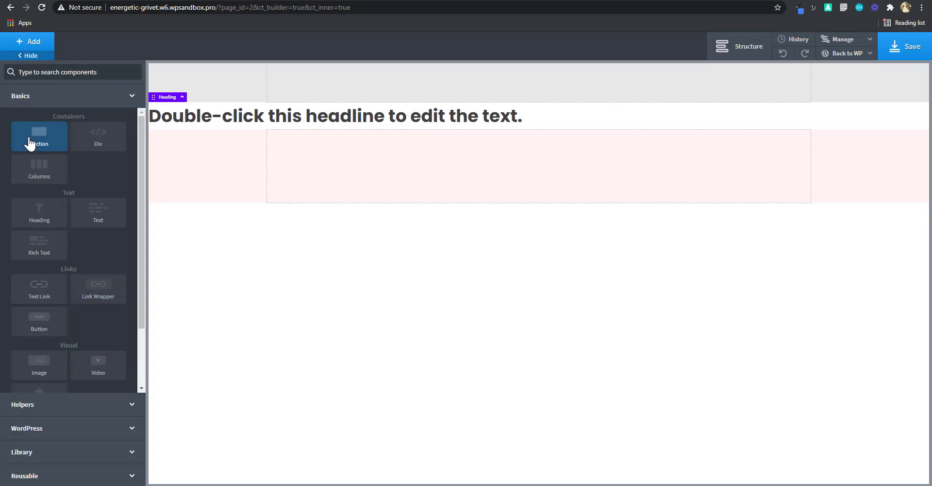
{"action": "left_click", "coordinate": [29, 144]}
{"action": "left_click_drag", "start_coordinate": [339, 119], "coordinate": [365, 168]}
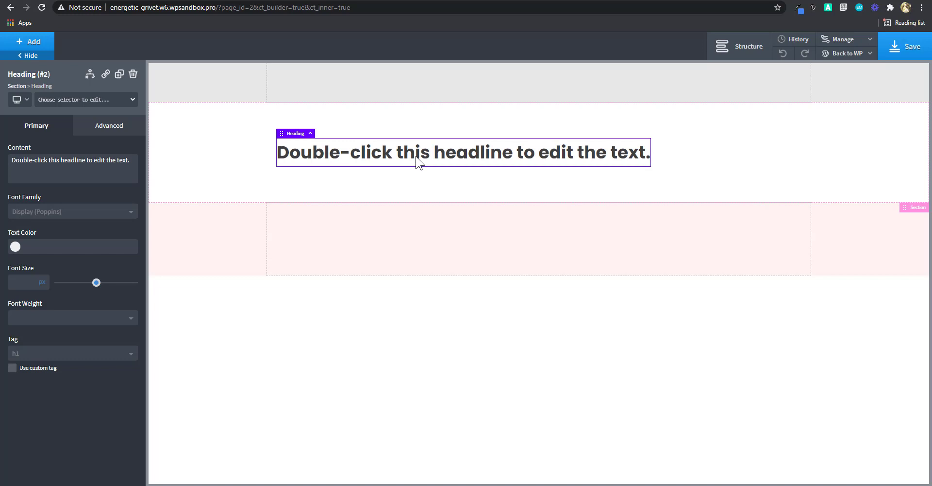
- Duplicate the heading three times within the section
{"action": "left_click", "coordinate": [119, 74]}
{"action": "left_click", "coordinate": [119, 75]}
{"action": "left_click", "coordinate": [119, 74]}
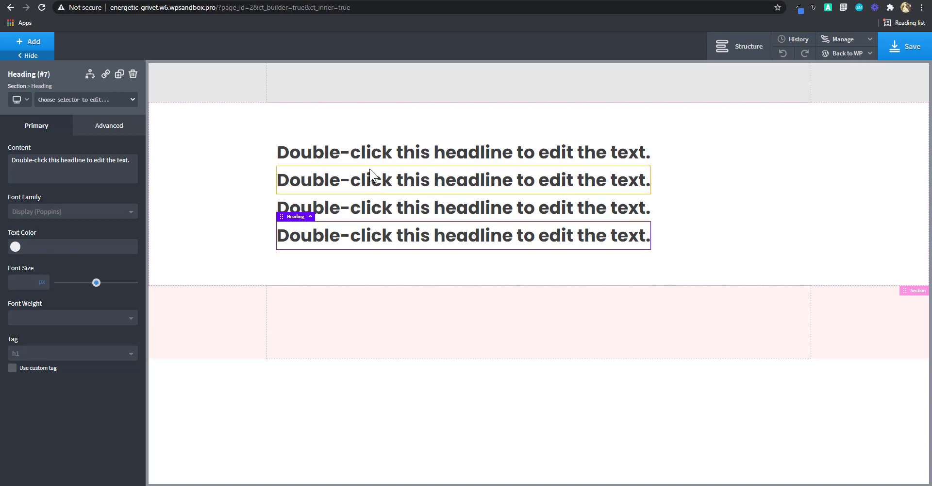
- Set the tag of the second heading to h2, the third to h3 and the fourth to h4
{"action": "left_click", "coordinate": [380, 194]}
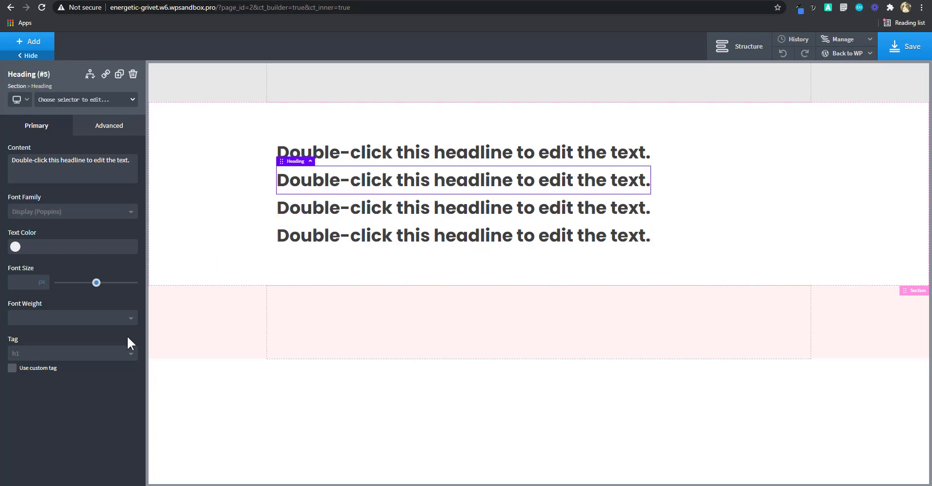
{"action": "left_click", "coordinate": [121, 353]}
{"action": "left_click", "coordinate": [69, 386]}
{"action": "left_click", "coordinate": [389, 204]}
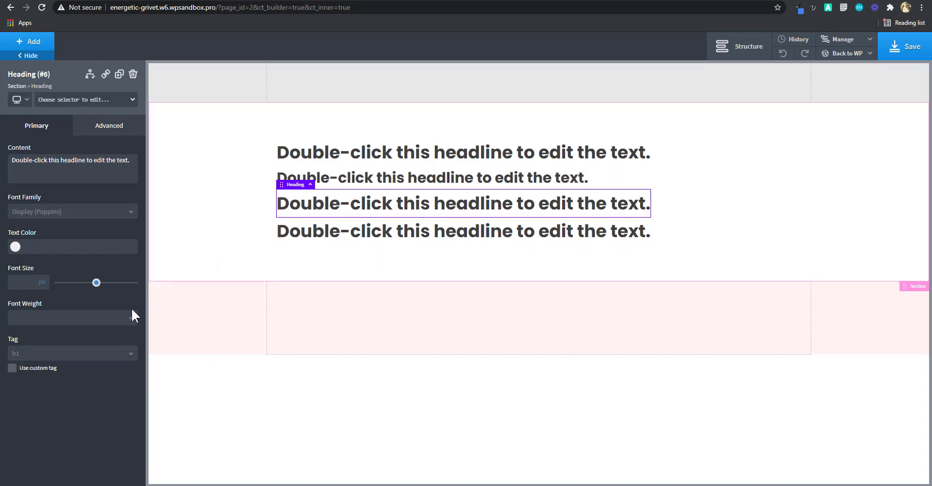
{"action": "left_click", "coordinate": [93, 353]}
{"action": "left_click", "coordinate": [79, 399]}
{"action": "left_click", "coordinate": [407, 227]}
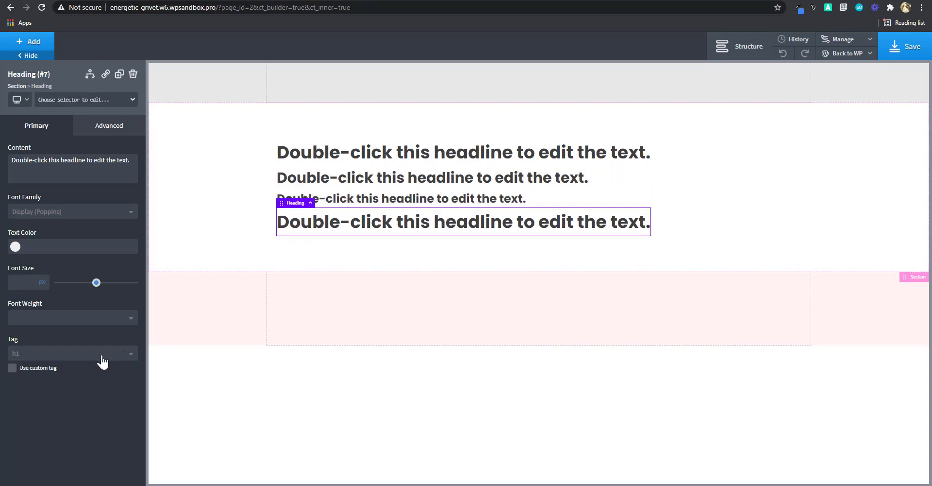
{"action": "left_click", "coordinate": [99, 354]}
{"action": "left_click", "coordinate": [71, 413]}
- Open the Headings settings in the global styles alongside the sample headings
{"action": "left_click", "coordinate": [435, 160]}
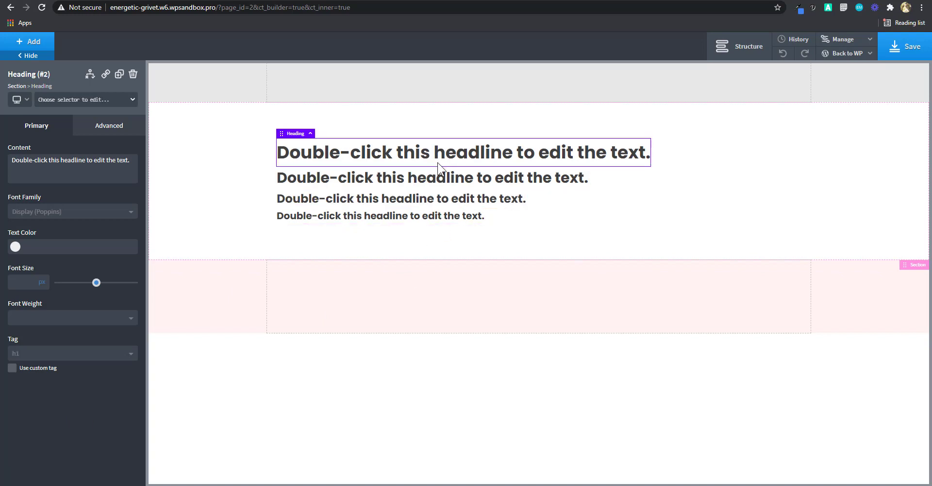
{"action": "left_click", "coordinate": [427, 199]}
{"action": "left_click", "coordinate": [749, 49]}
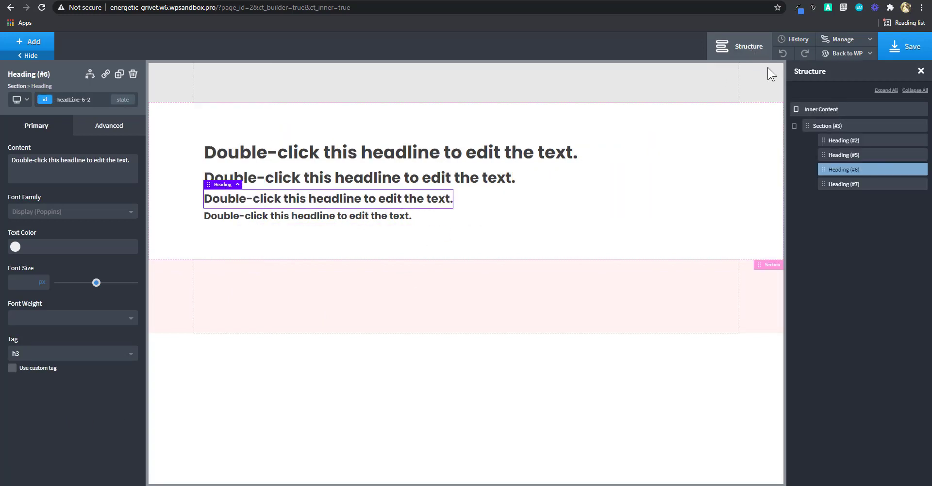
{"action": "left_click", "coordinate": [843, 40]}
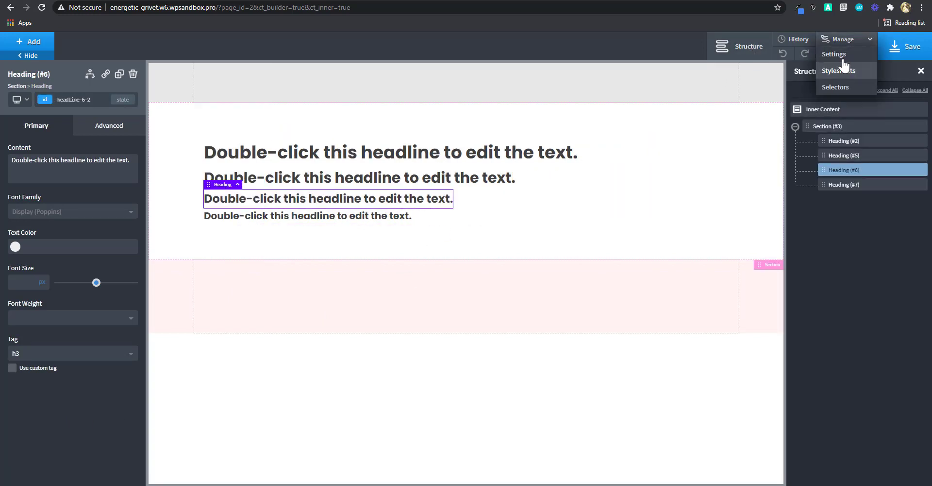
{"action": "left_click", "coordinate": [840, 55]}
{"action": "left_click", "coordinate": [852, 152]}
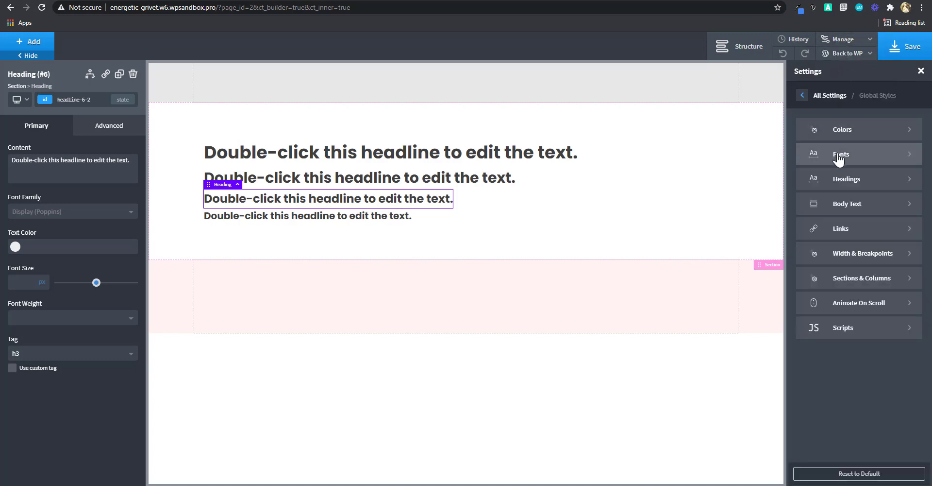
{"action": "left_click", "coordinate": [806, 181]}
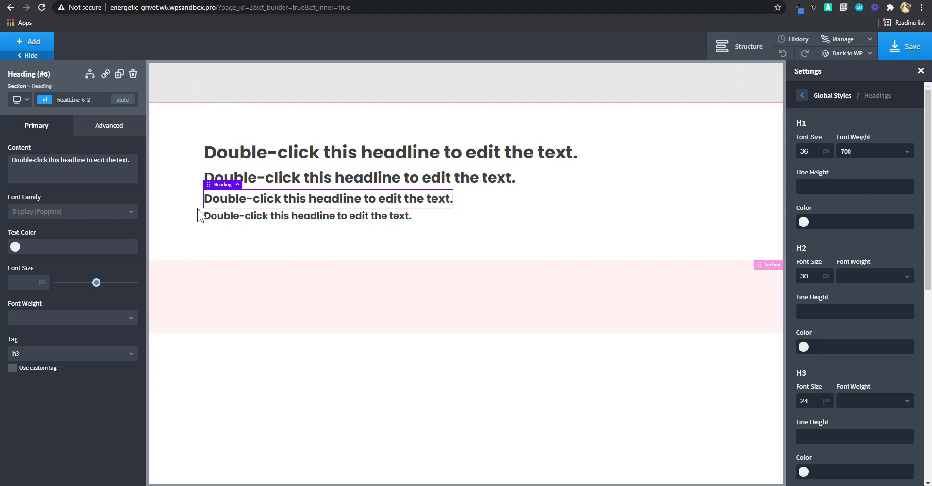
- Inspect each of the four sample headings against the global heading settings
{"action": "left_click", "coordinate": [328, 152]}
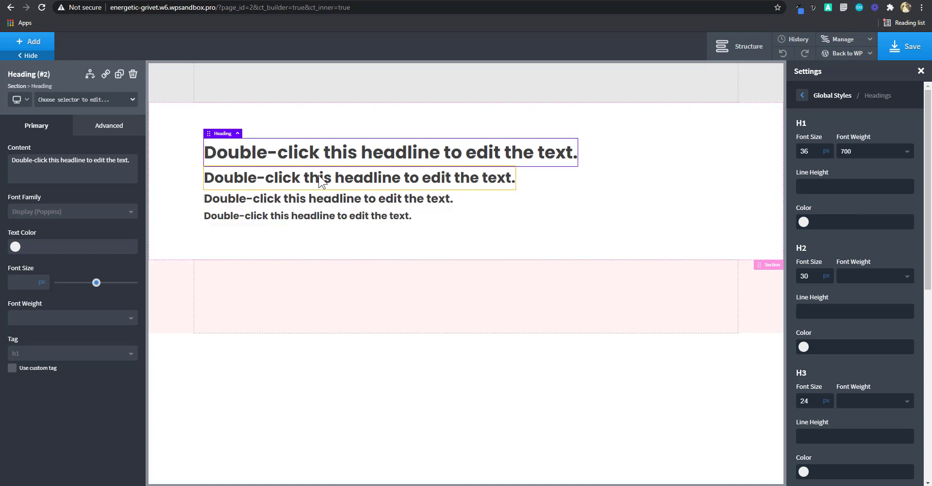
{"action": "left_click", "coordinate": [320, 180]}
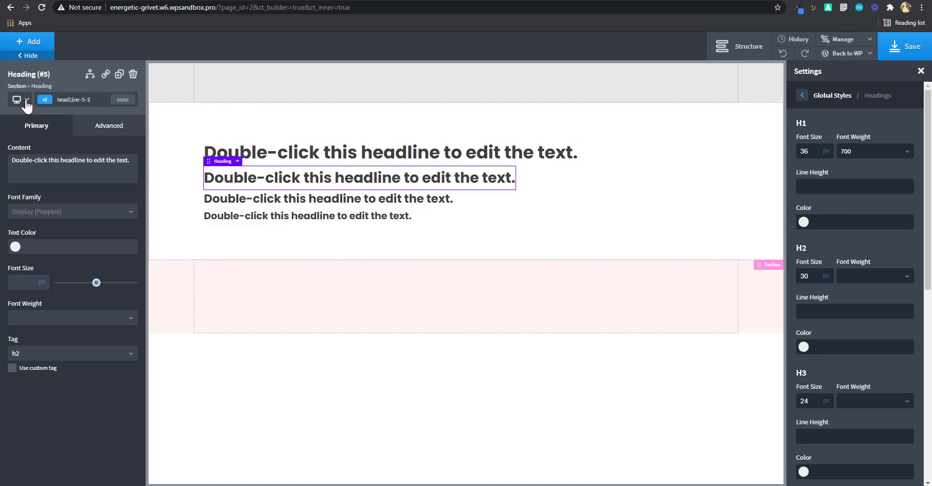
{"action": "left_click", "coordinate": [282, 152]}
{"action": "left_click", "coordinate": [316, 178]}
{"action": "left_click", "coordinate": [334, 199]}
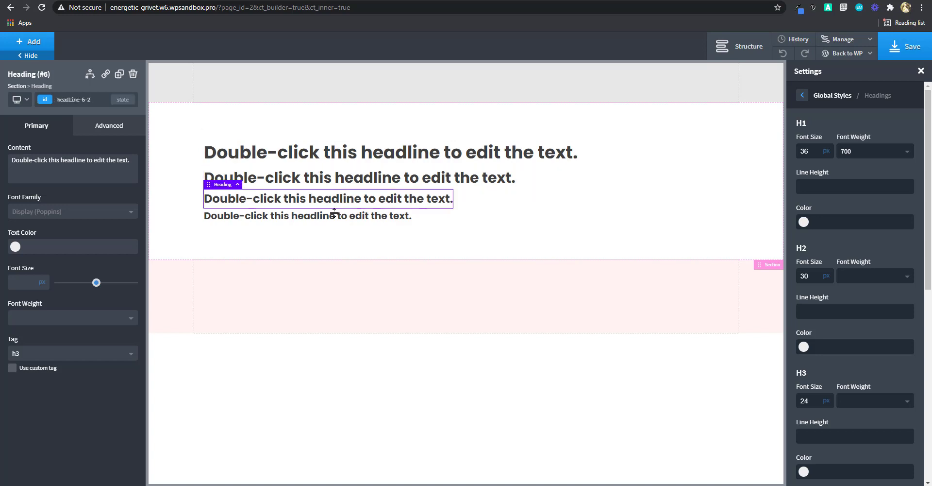
{"action": "left_click", "coordinate": [334, 214]}
{"action": "left_click", "coordinate": [346, 156]}
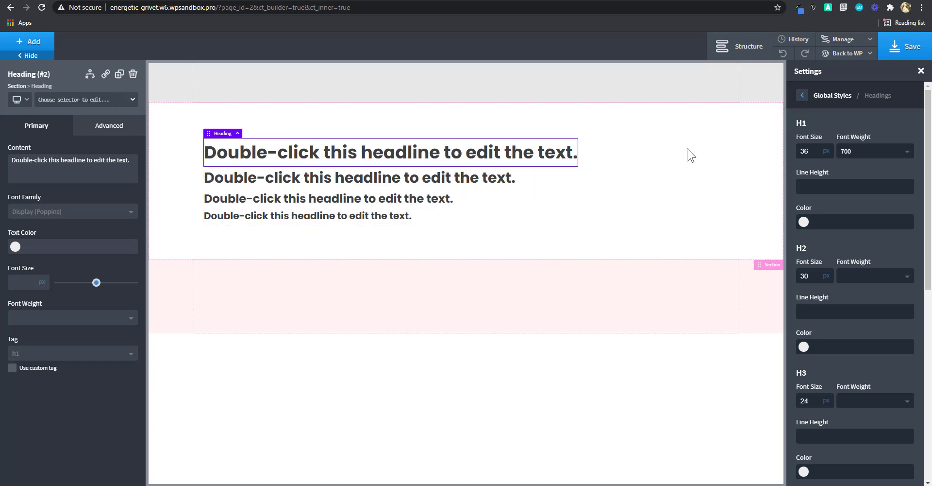
- Preview the headings at the Less than 480px breakpoint and return to All devices
{"action": "left_click", "coordinate": [19, 102]}
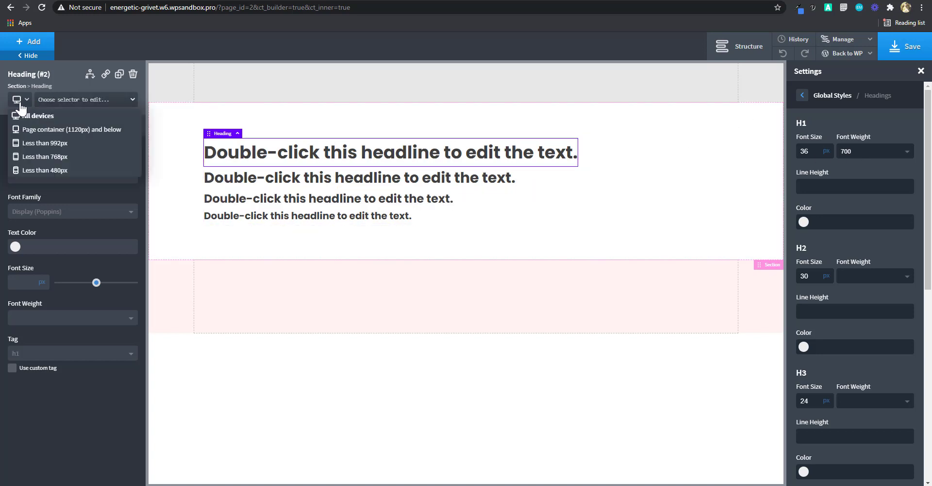
{"action": "left_click", "coordinate": [41, 172]}
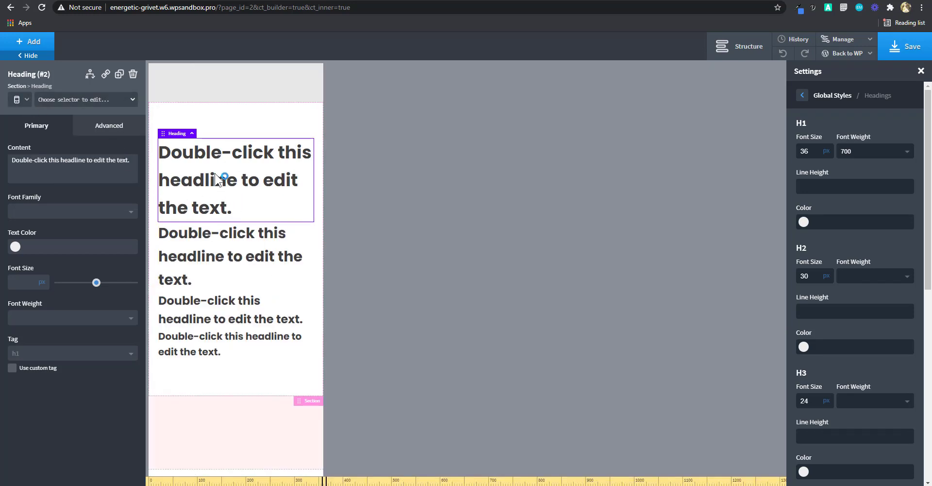
{"action": "left_click", "coordinate": [20, 100]}
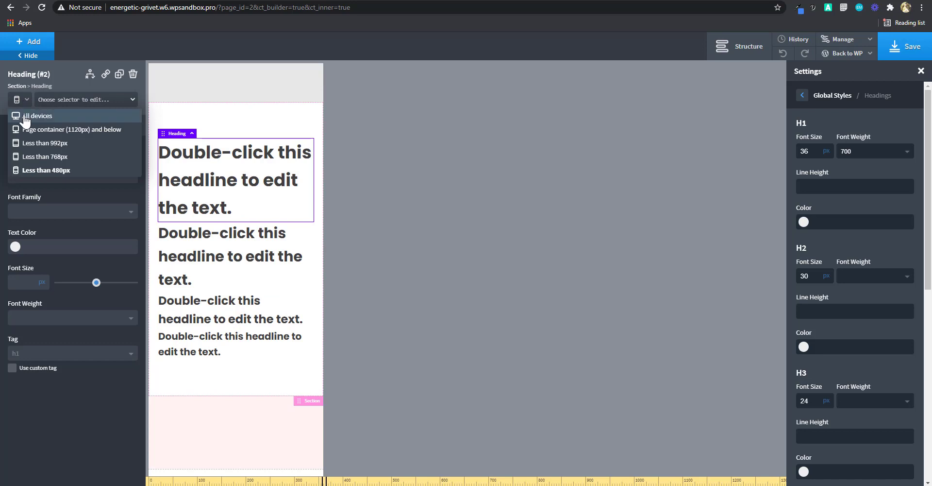
{"action": "left_click", "coordinate": [22, 116]}
- Compare the relative sizes of the h1 to h4 sample headings in the All devices view
{"action": "left_click", "coordinate": [372, 180]}
{"action": "left_click", "coordinate": [360, 153]}
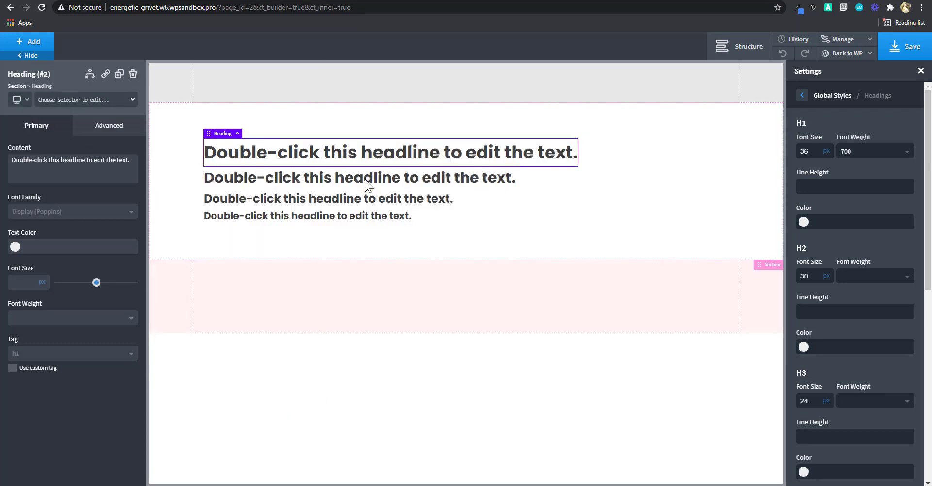
{"action": "left_click", "coordinate": [357, 216]}
{"action": "left_click", "coordinate": [368, 156]}
{"action": "left_click", "coordinate": [424, 180]}
{"action": "left_click", "coordinate": [424, 198]}
{"action": "left_click", "coordinate": [384, 216]}
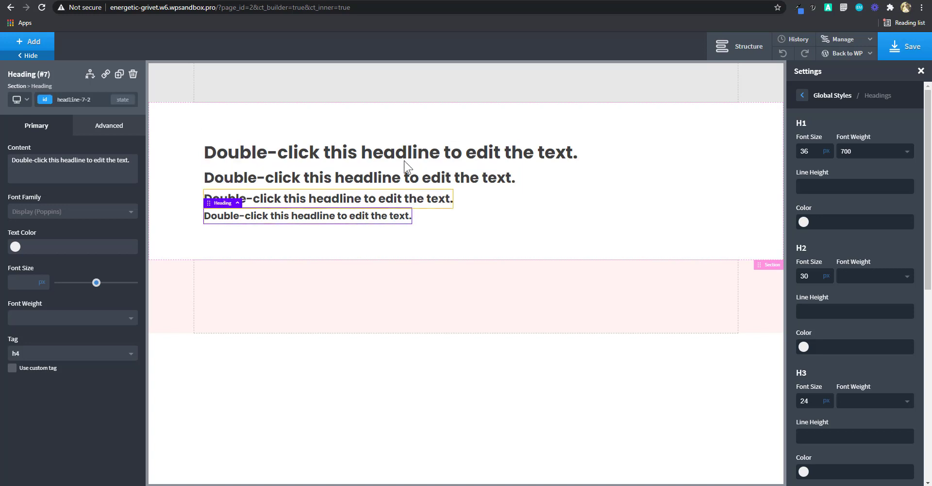
{"action": "left_click", "coordinate": [406, 154]}
{"action": "left_click", "coordinate": [395, 181]}
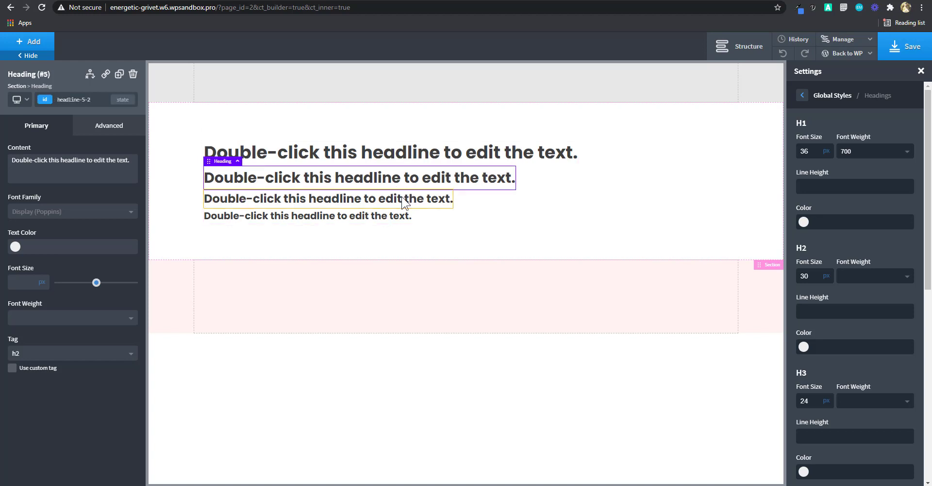
{"action": "left_click", "coordinate": [405, 199]}
{"action": "left_click", "coordinate": [396, 216]}
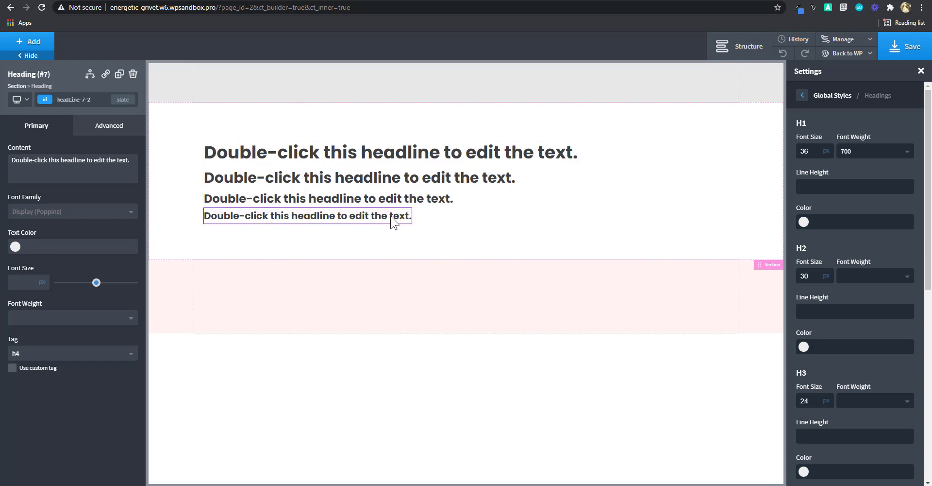
{"action": "left_click", "coordinate": [405, 154]}
{"action": "left_click", "coordinate": [413, 178]}
{"action": "left_click", "coordinate": [454, 152]}
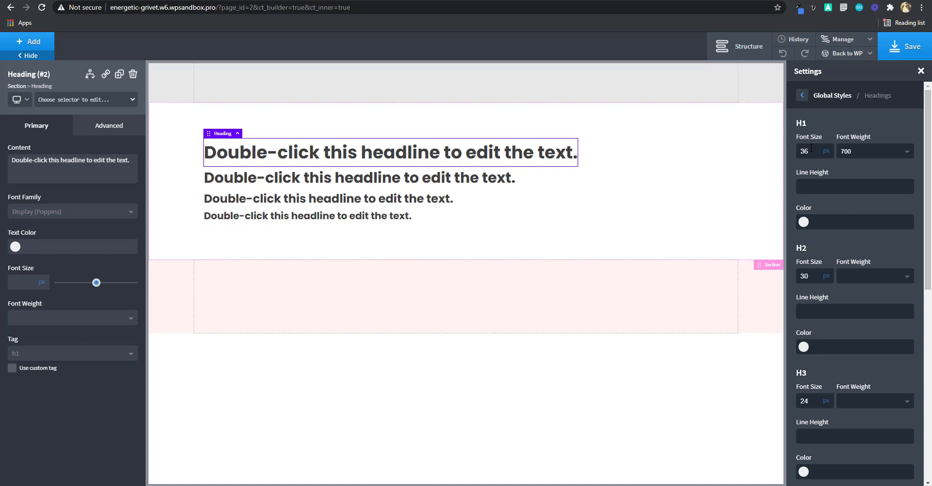
- Change the global H1 font size unit to none and set the size to 3vmax
{"action": "left_click", "coordinate": [828, 152]}
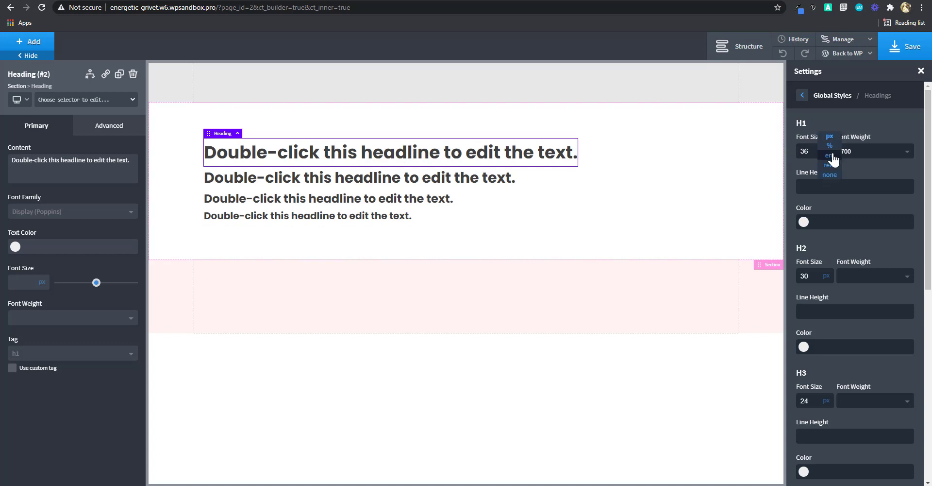
{"action": "left_click", "coordinate": [835, 179]}
{"action": "double_click", "coordinate": [815, 151]}
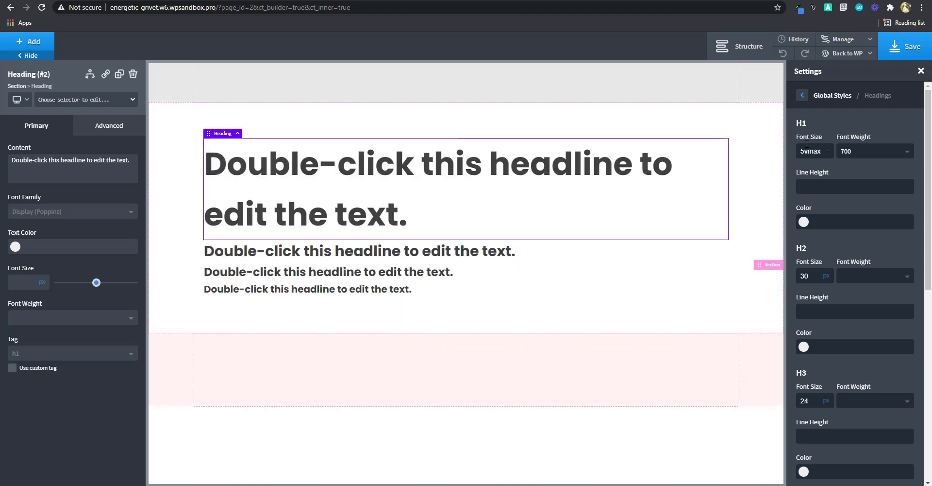
{"action": "double_click", "coordinate": [809, 151]}
{"action": "type", "text": "3"}
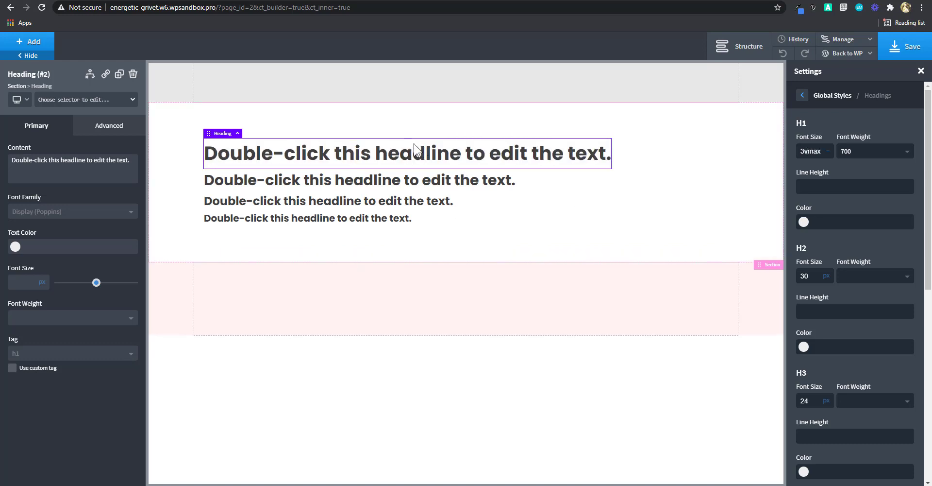
- Check how the vmax-sized H1 scales below 480px and return to the All devices view
{"action": "left_click", "coordinate": [19, 99]}
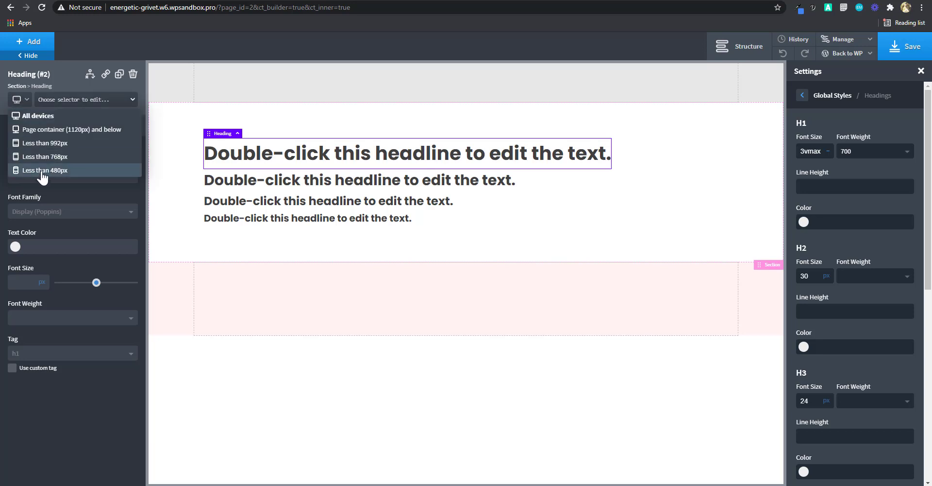
{"action": "left_click", "coordinate": [45, 178]}
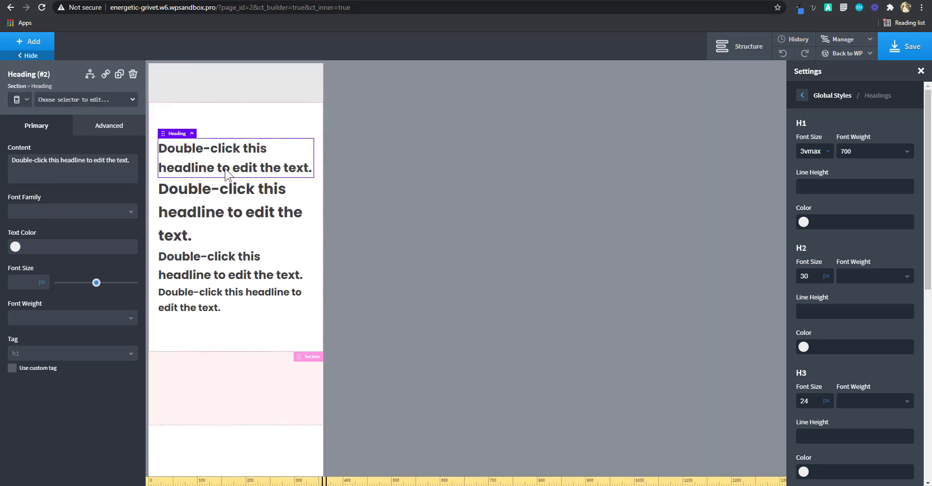
{"action": "left_click", "coordinate": [19, 100]}
{"action": "left_click", "coordinate": [30, 115]}
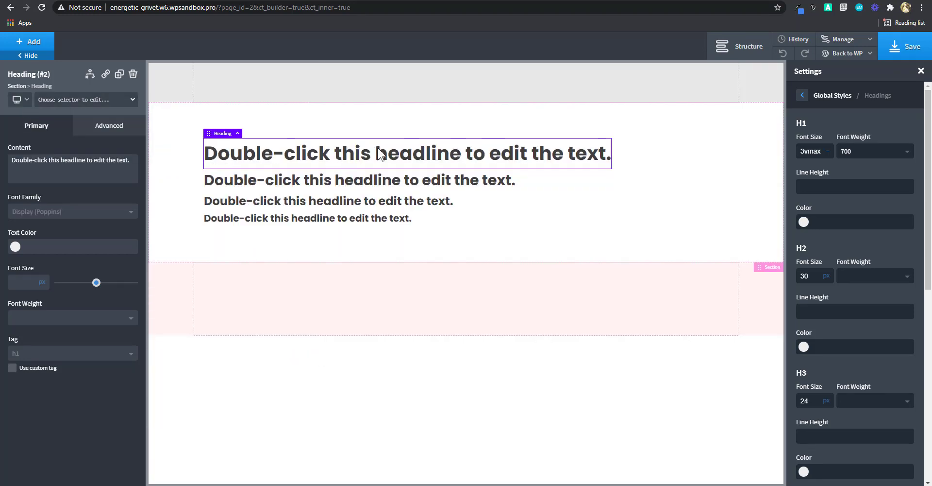
{"action": "double_click", "coordinate": [810, 152]}
{"action": "left_click", "coordinate": [508, 156]}
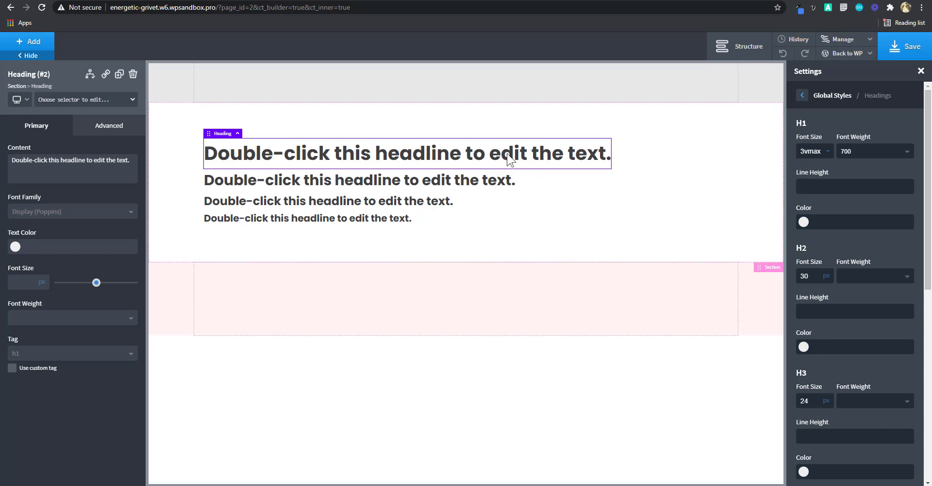
- Preview the H1 size at the Less than 480px, Less than 768px and Less than 992px breakpoints
{"action": "left_click", "coordinate": [27, 99]}
{"action": "left_click", "coordinate": [49, 170]}
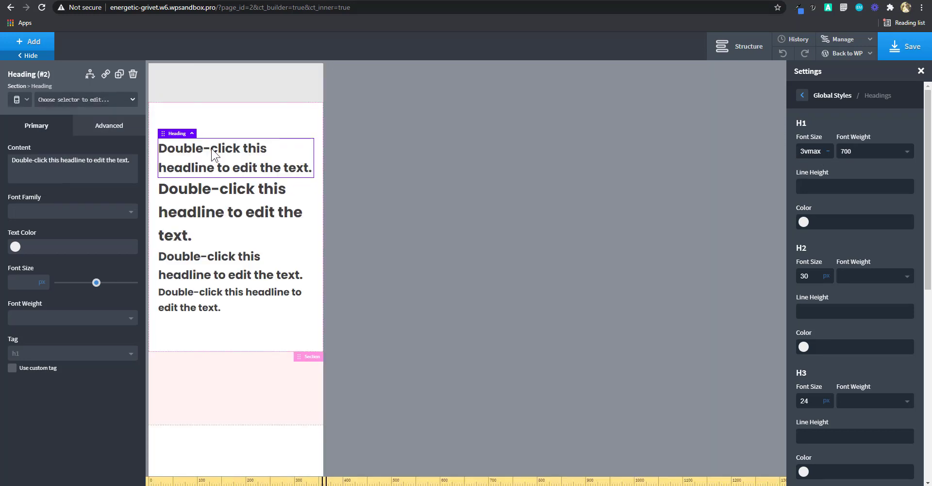
{"action": "left_click", "coordinate": [27, 99]}
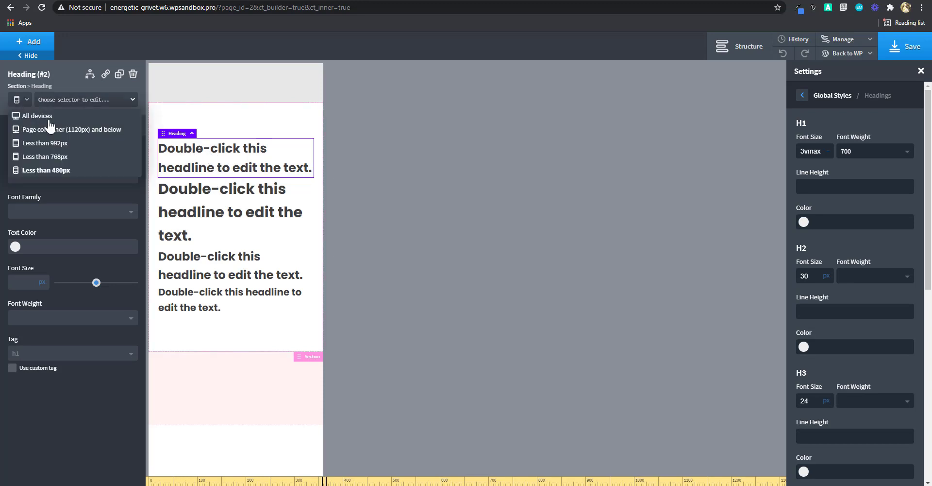
{"action": "left_click", "coordinate": [63, 165]}
{"action": "left_click", "coordinate": [25, 99]}
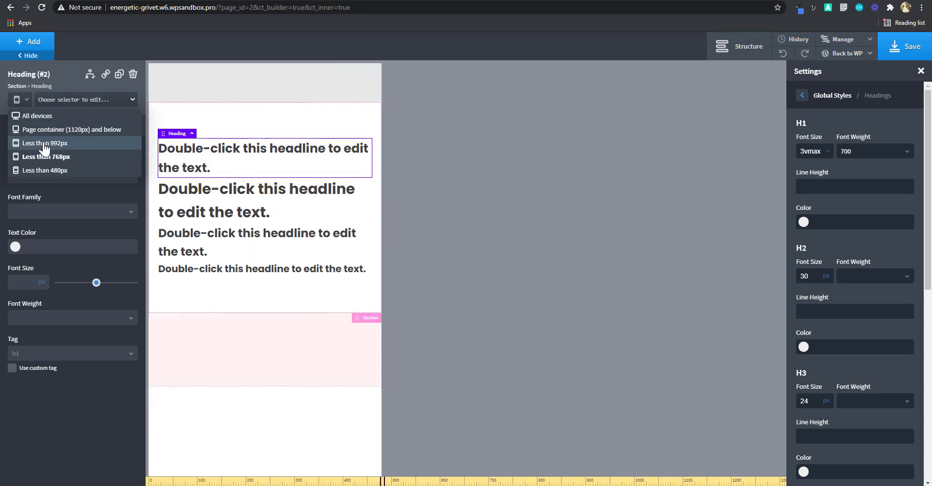
{"action": "left_click", "coordinate": [43, 142]}
- Return to the All devices view and set the global H1 font size to 3.5vmax
{"action": "left_click", "coordinate": [11, 101]}
{"action": "left_click", "coordinate": [20, 115]}
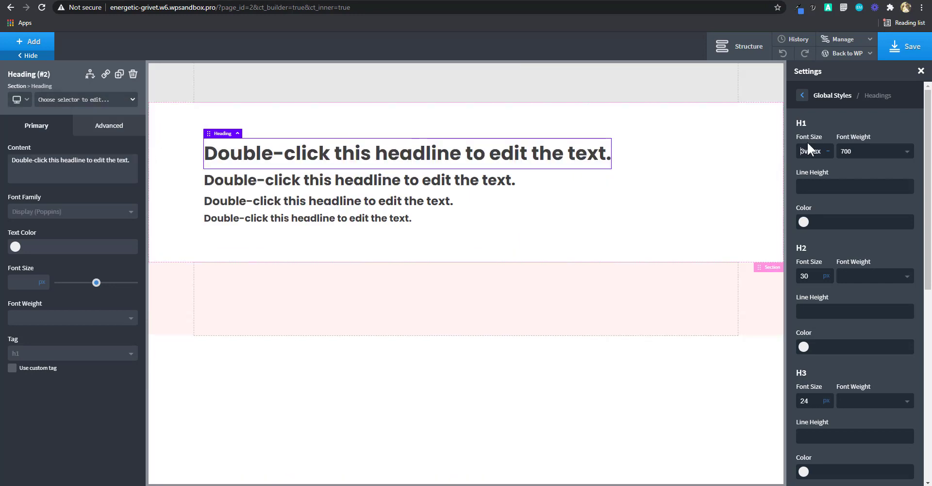
{"action": "type", "text": "3.5"}
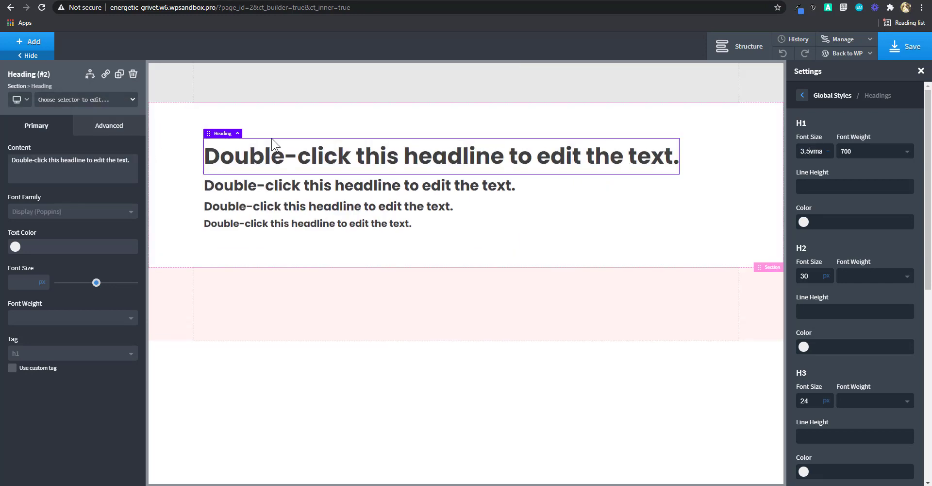
- Preview the H1 at the Page container (1120px) and below and Less than 480px breakpoints and return to the All devices view
{"action": "left_click", "coordinate": [19, 99]}
{"action": "left_click", "coordinate": [43, 143]}
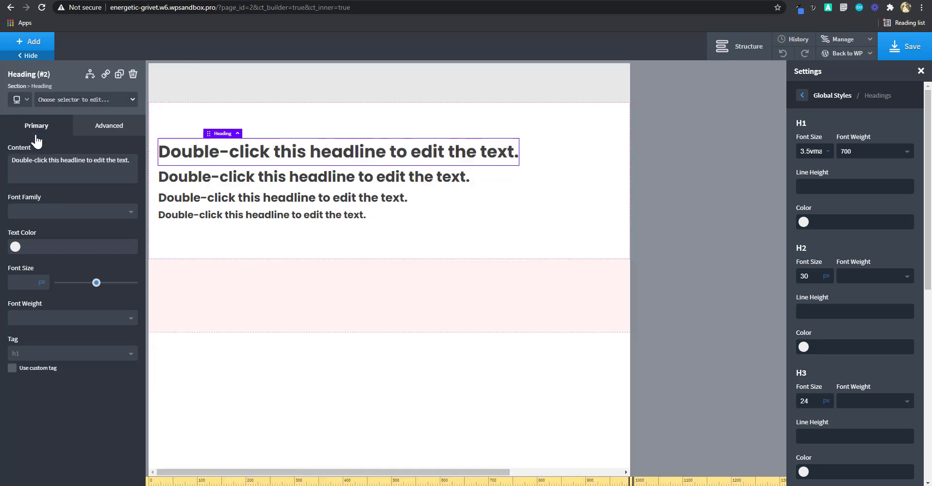
{"action": "left_click", "coordinate": [22, 100]}
{"action": "left_click", "coordinate": [35, 170]}
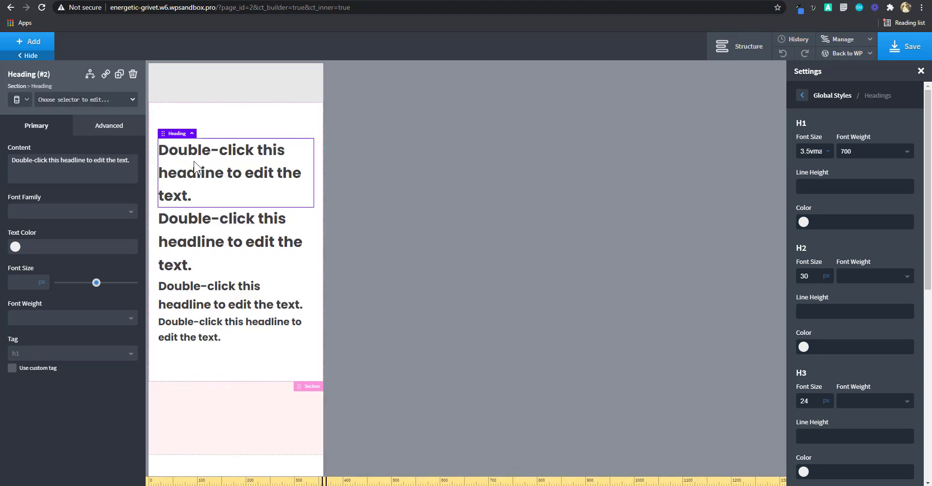
{"action": "left_click", "coordinate": [21, 99]}
{"action": "left_click", "coordinate": [29, 117]}
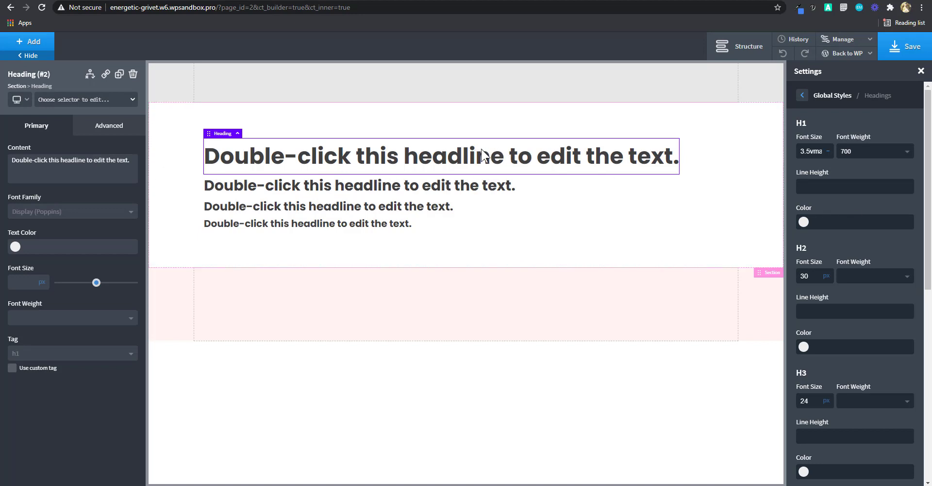
- Compare the H1 size across the Less than 480px, Less than 768px, Page container and Less than 992px breakpoints, ending at Less than 480px
{"action": "left_click", "coordinate": [22, 100]}
{"action": "left_click", "coordinate": [35, 170]}
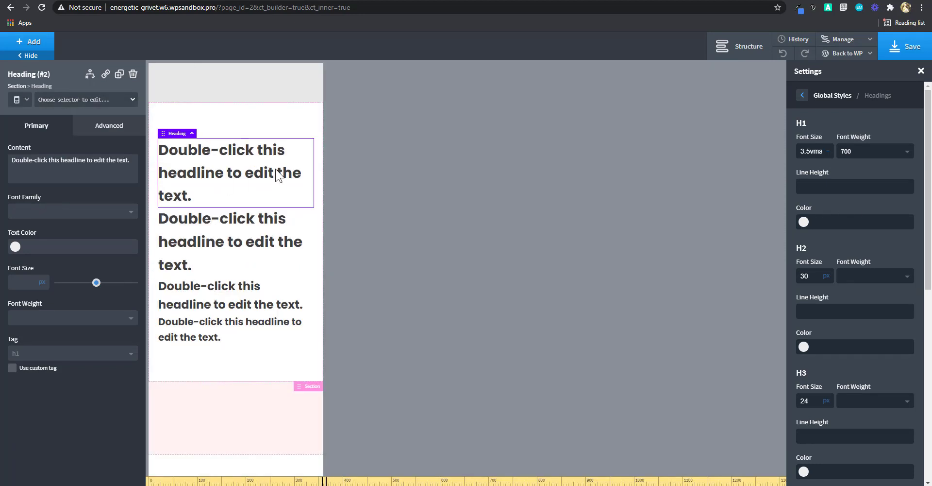
{"action": "left_click", "coordinate": [19, 99]}
{"action": "left_click", "coordinate": [35, 155]}
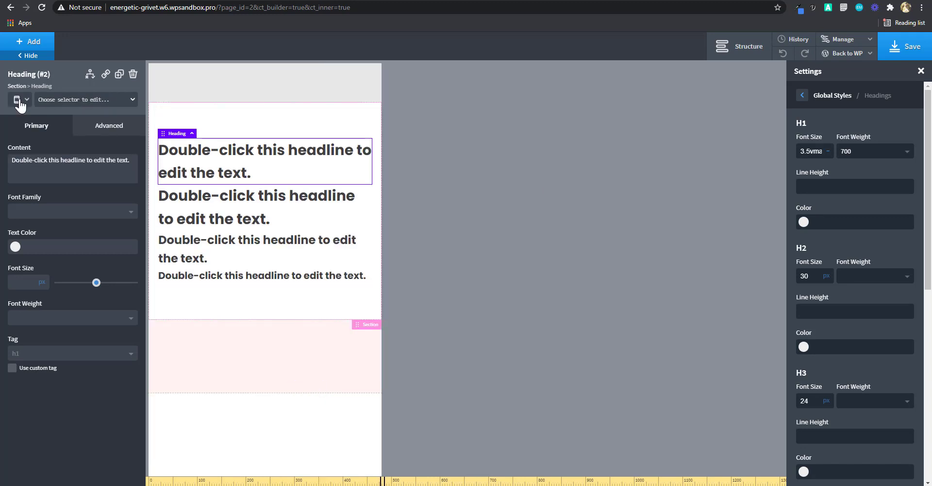
{"action": "left_click", "coordinate": [20, 101]}
{"action": "left_click", "coordinate": [35, 142]}
{"action": "left_click", "coordinate": [16, 99]}
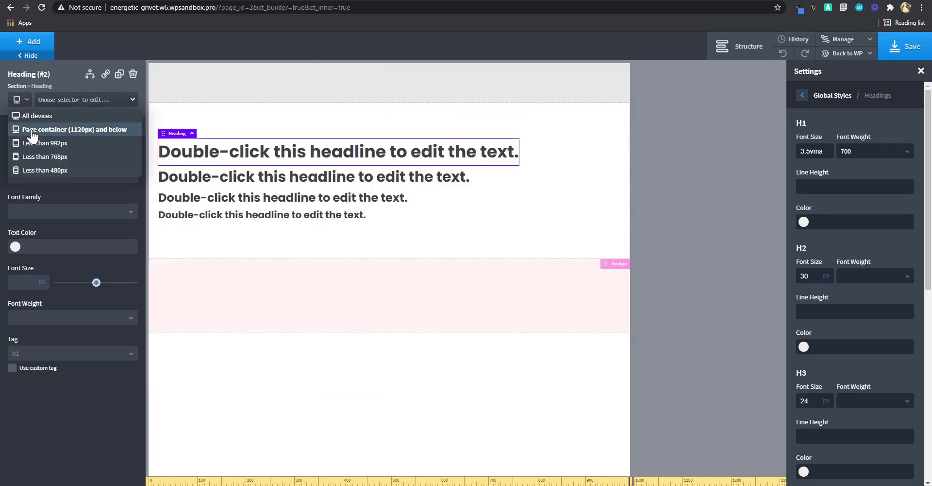
{"action": "left_click", "coordinate": [35, 156]}
{"action": "left_click", "coordinate": [19, 100]}
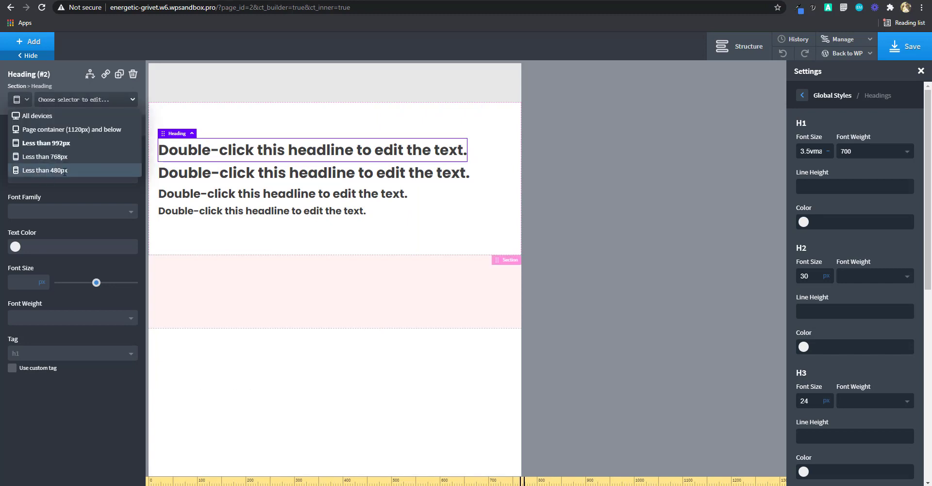
{"action": "left_click", "coordinate": [34, 169]}
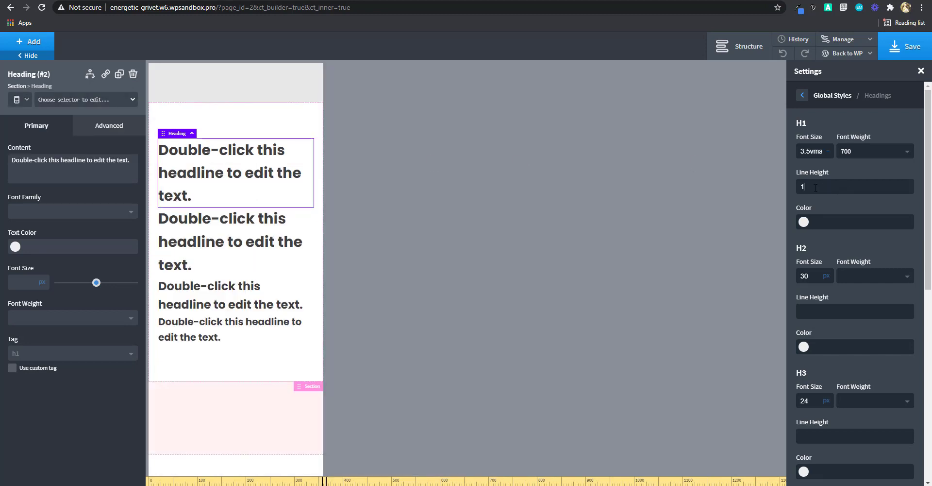
- Set the global H1 line height to 1.2 and check it in the All devices and Less than 480px views
{"action": "type", "text": ".2"}
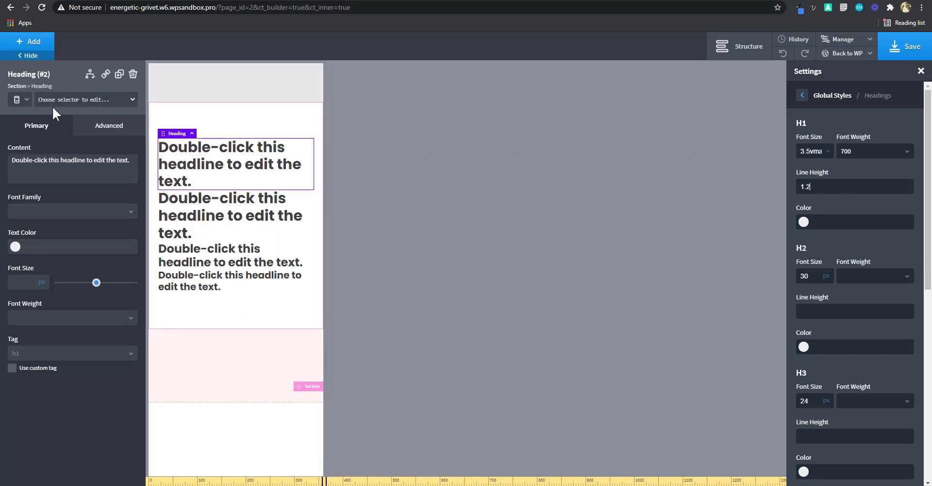
{"action": "left_click", "coordinate": [20, 100]}
{"action": "left_click", "coordinate": [22, 115]}
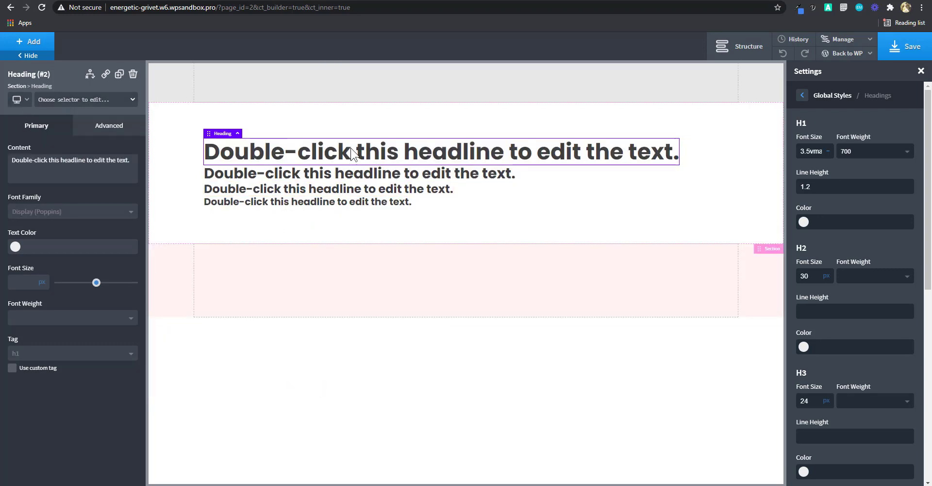
{"action": "left_click", "coordinate": [18, 101]}
{"action": "left_click", "coordinate": [25, 165]}
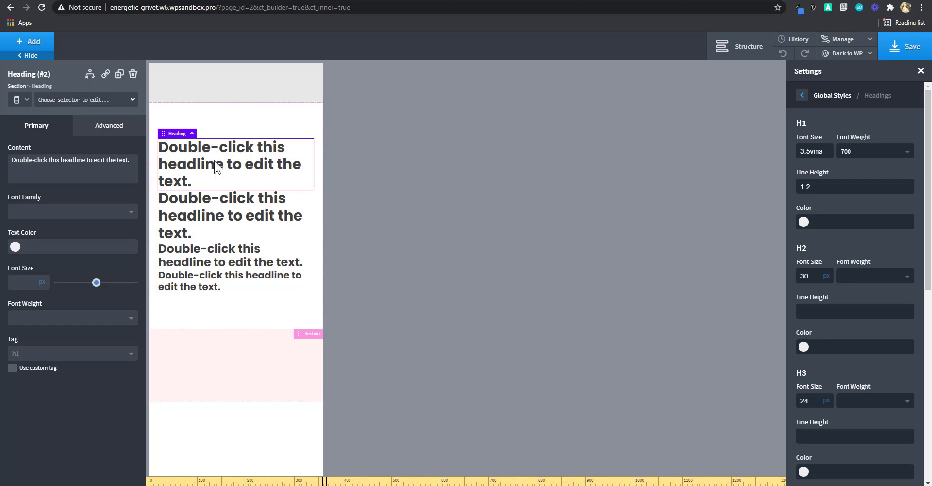
{"action": "left_click", "coordinate": [20, 105]}
{"action": "left_click", "coordinate": [23, 116]}
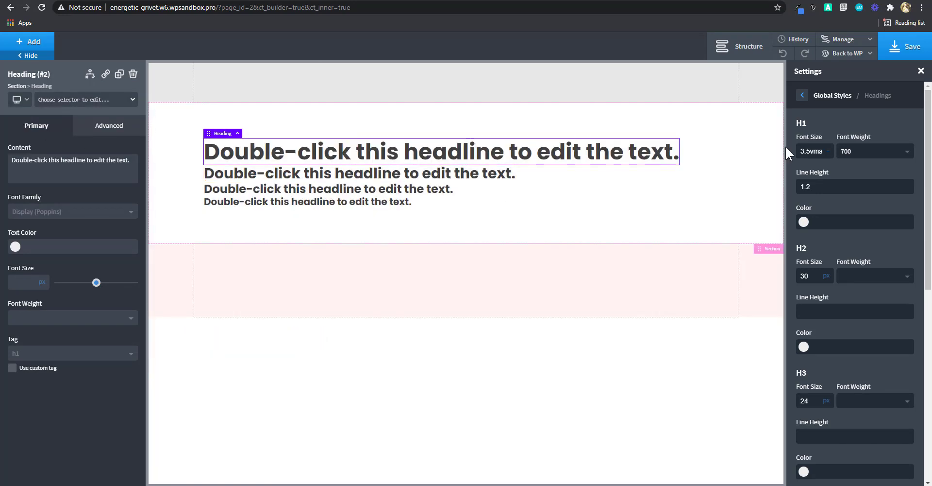
- Select the H2 sample heading and try a global H2 font size of 2.4vmax with the unit set to none
{"action": "left_click", "coordinate": [418, 181]}
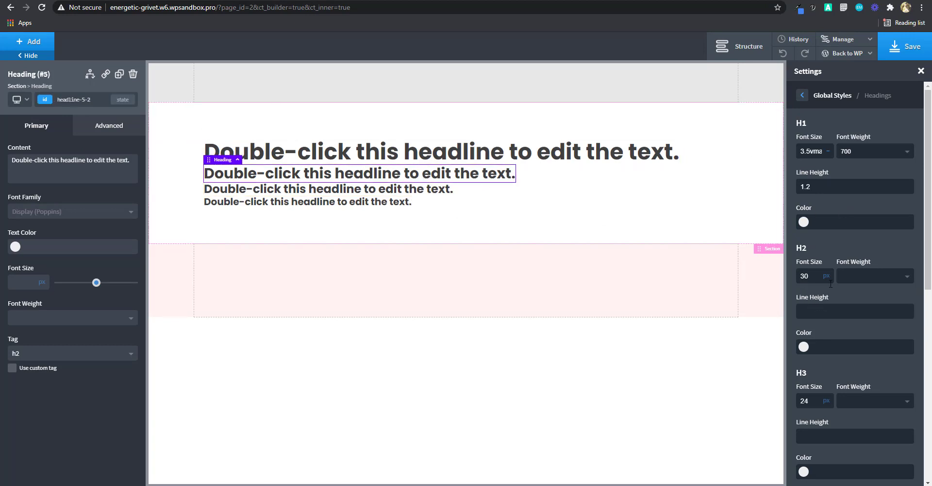
{"action": "double_click", "coordinate": [810, 152]}
{"action": "left_click", "coordinate": [833, 305]}
{"action": "type", "text": "3.5vmax"}
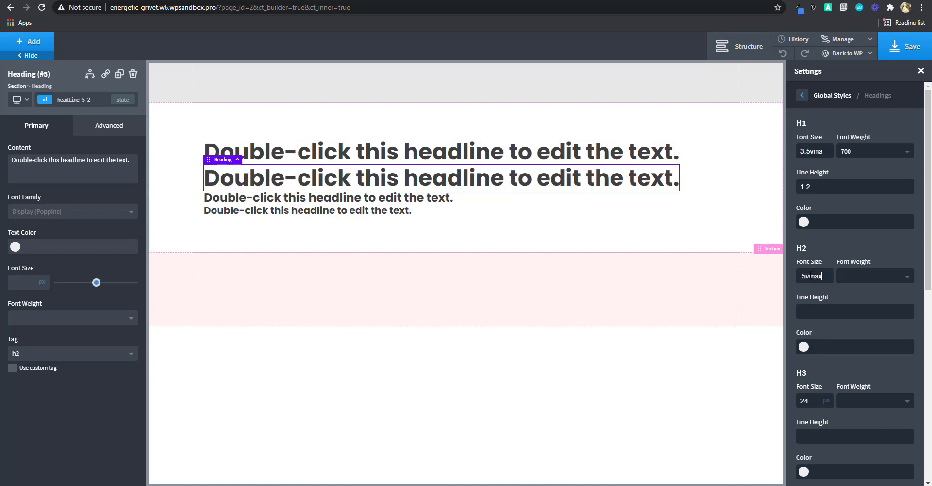
{"action": "left_click", "coordinate": [815, 246]}
{"action": "type", "text": "2.4"}
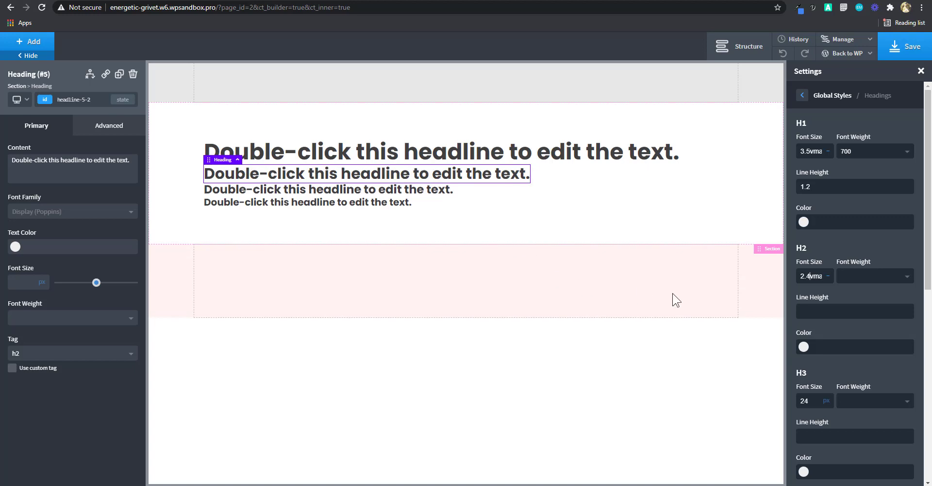
- Clear the global H2 font size and restore it to 30 px
{"action": "key", "text": "ctrl+a"}
{"action": "key", "text": "BackSpace"}
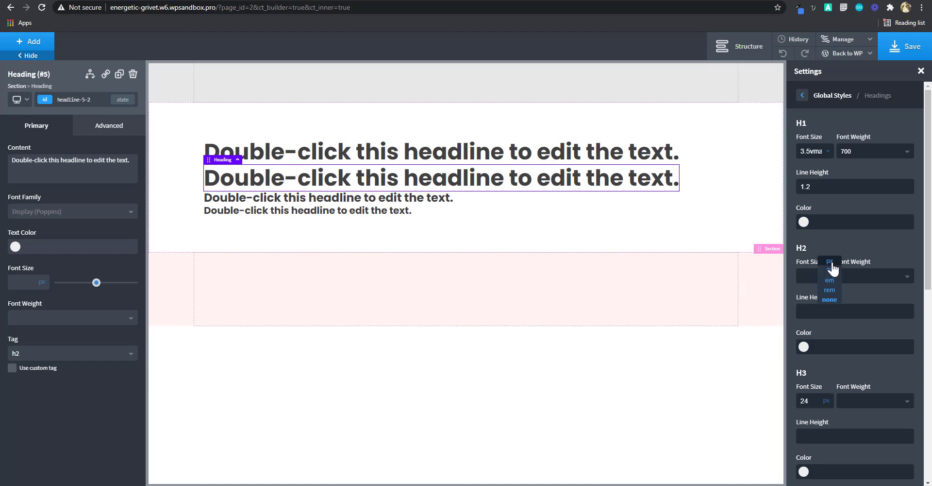
{"action": "left_click", "coordinate": [822, 287]}
{"action": "type", "text": "3.5vmax"}
{"action": "type", "text": "30"}
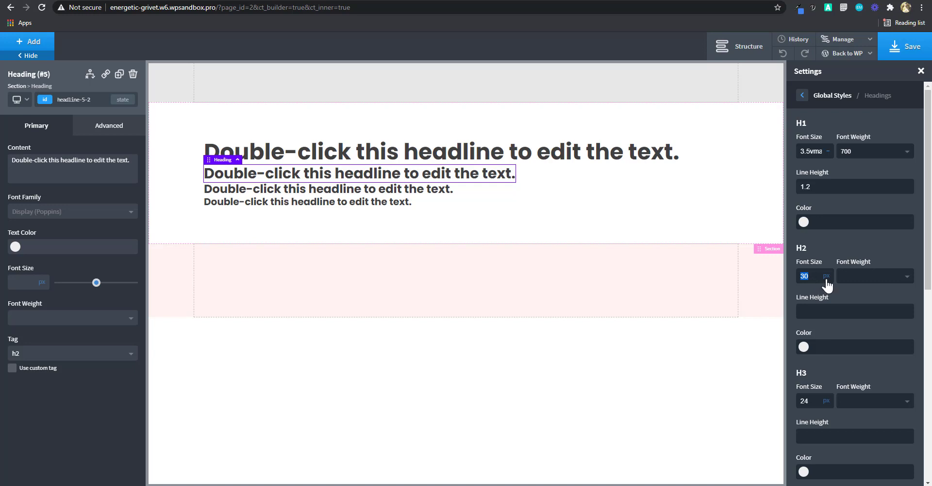
- Change the global H2 font size unit to none and set the size to 2.4vmax
{"action": "left_click", "coordinate": [826, 280]}
{"action": "left_click", "coordinate": [830, 300]}
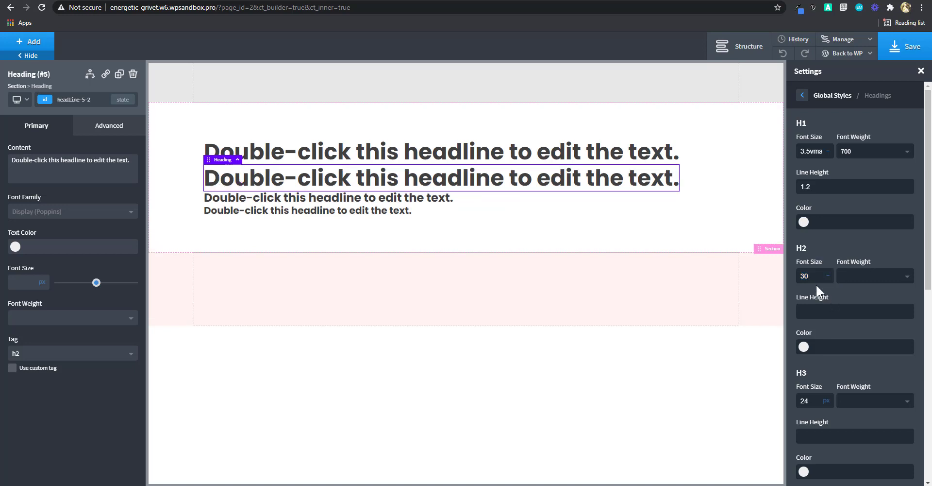
{"action": "double_click", "coordinate": [804, 277]}
{"action": "type", "text": "4vmax"}
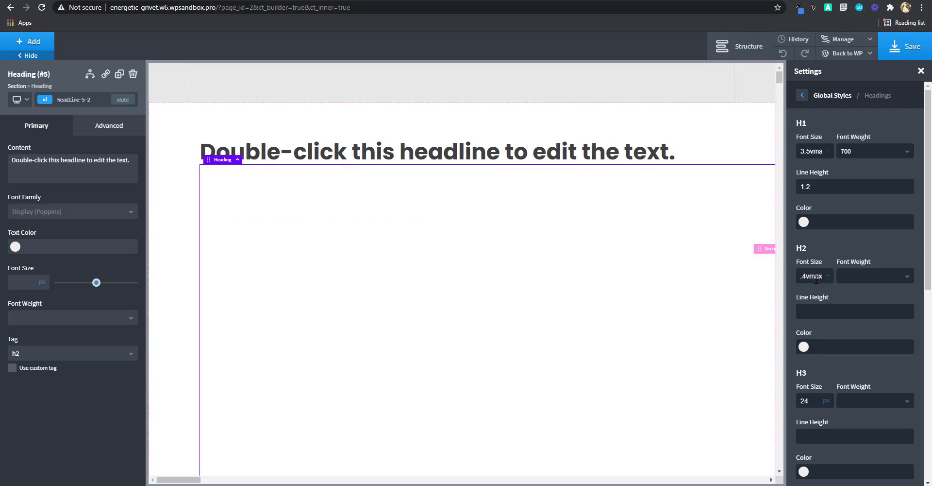
{"action": "double_click", "coordinate": [816, 276]}
{"action": "left_click", "coordinate": [804, 275]}
{"action": "type", "text": "2"}
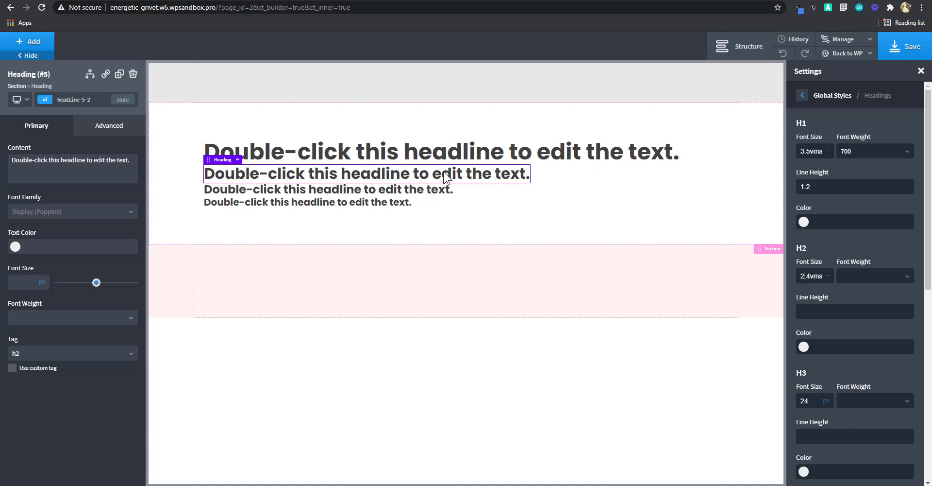
- Preview the H2 size at the Less than 480px and Less than 992px breakpoints and return to the All devices view
{"action": "left_click", "coordinate": [18, 106]}
{"action": "left_click", "coordinate": [29, 170]}
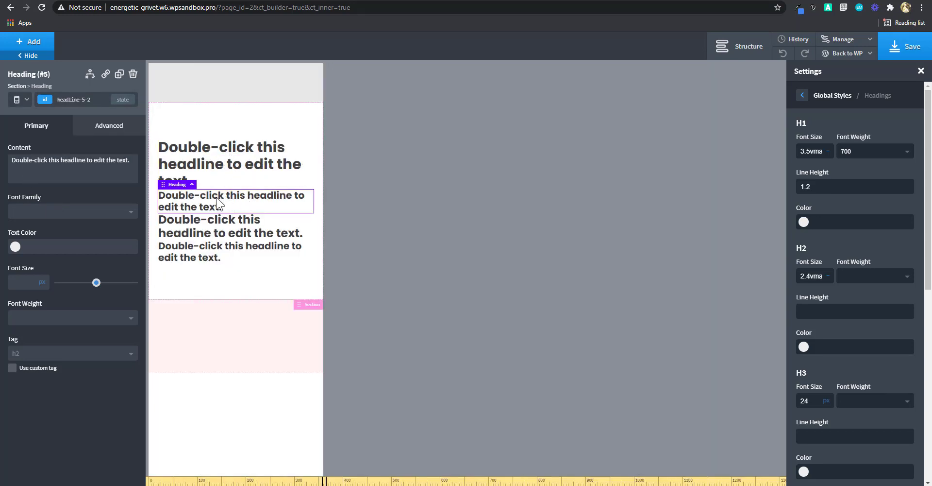
{"action": "left_click", "coordinate": [21, 106]}
{"action": "left_click", "coordinate": [26, 116]}
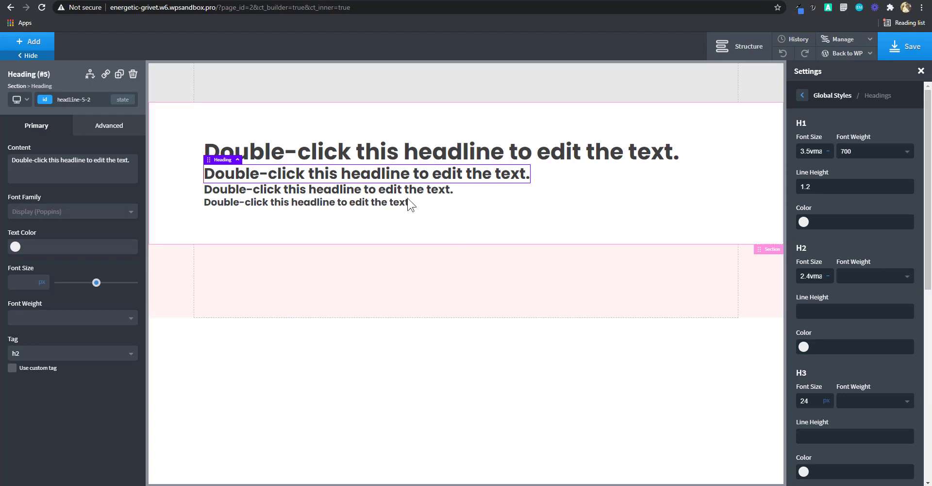
{"action": "double_click", "coordinate": [811, 280]}
{"action": "left_click", "coordinate": [19, 105]}
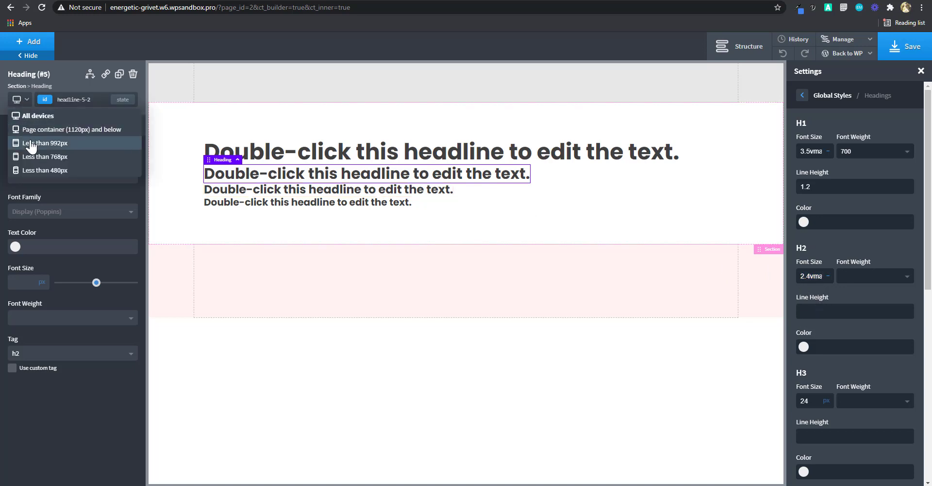
{"action": "left_click", "coordinate": [30, 141]}
{"action": "left_click", "coordinate": [22, 101]}
{"action": "left_click", "coordinate": [41, 172]}
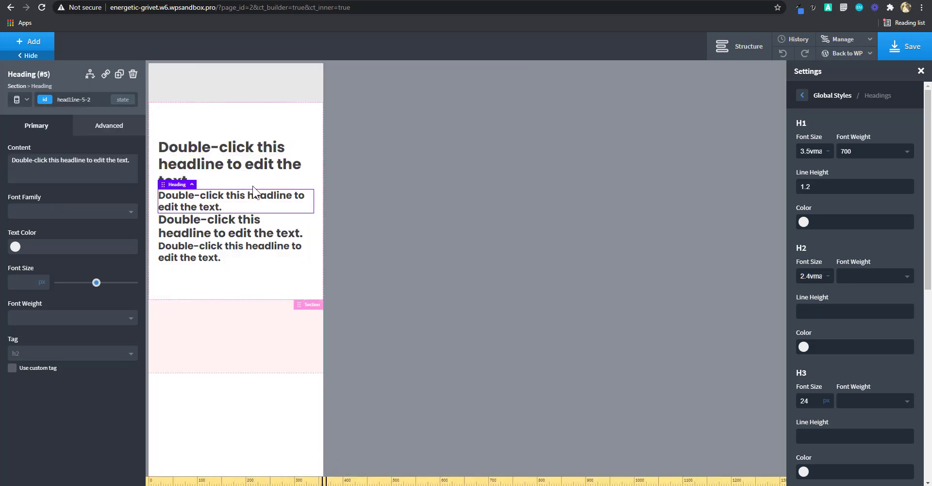
{"action": "left_click", "coordinate": [17, 99]}
{"action": "left_click", "coordinate": [29, 116]}
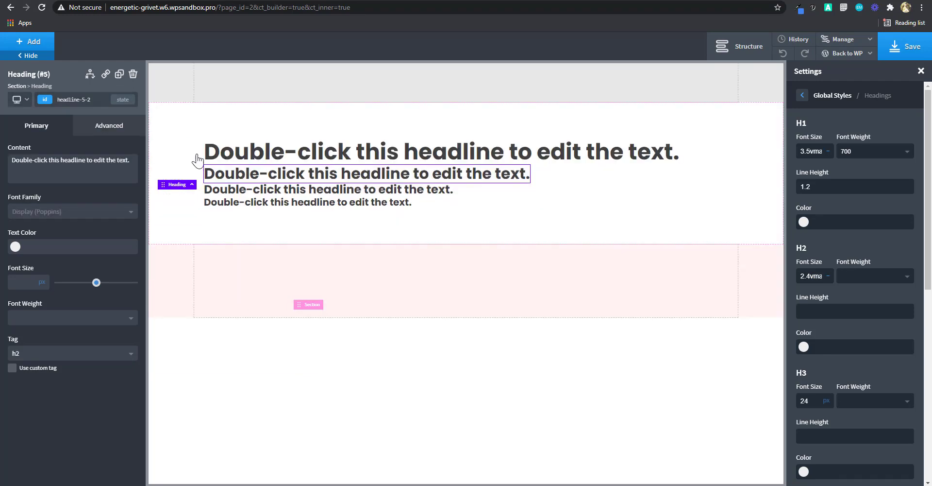
- Change the global H3 font size unit to none and set the size to 2vmax
{"action": "scroll", "coordinate": [821, 376], "scroll_direction": "down", "scroll_amount": 2}
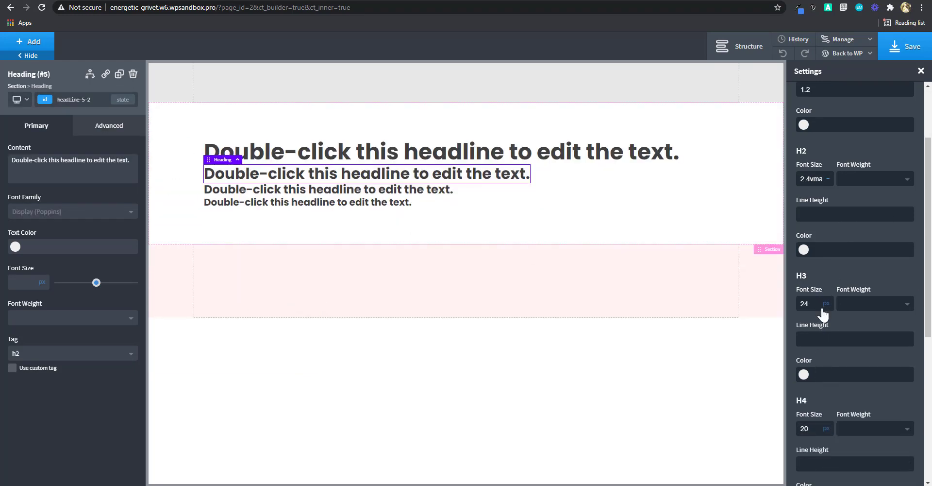
{"action": "left_click", "coordinate": [824, 305]}
{"action": "left_click", "coordinate": [825, 327]}
{"action": "type", "text": "2.4vmax"}
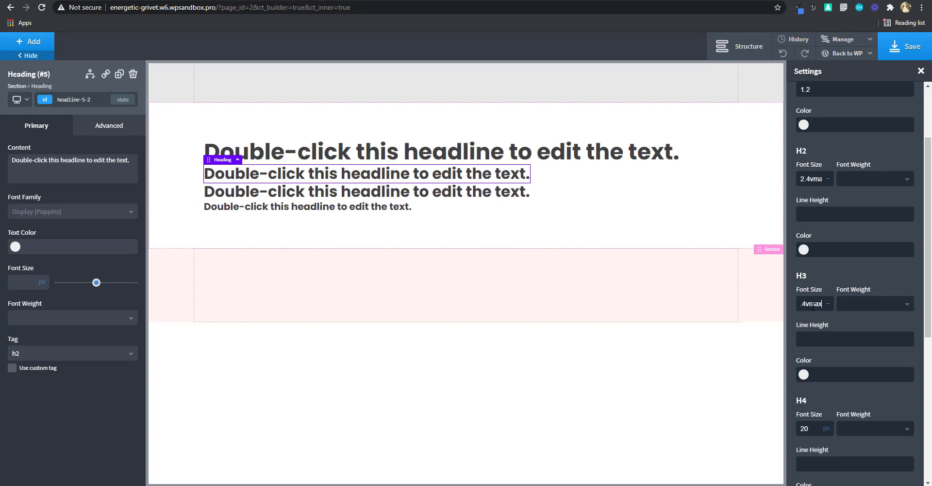
{"action": "double_click", "coordinate": [809, 305]}
{"action": "key", "text": "Left"}
{"action": "type", "text": "2"}
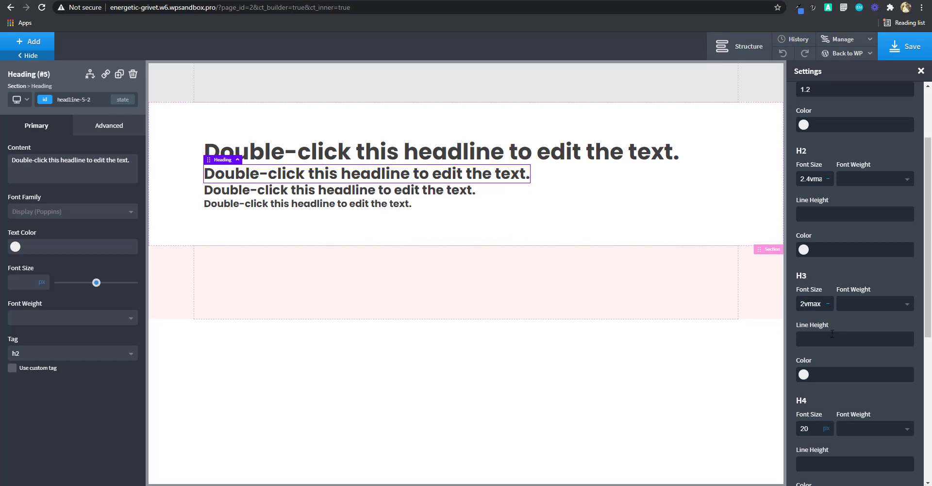
- Check the H3 size at the Less than 480px breakpoint and return to the All devices view
{"action": "left_click", "coordinate": [18, 102]}
{"action": "left_click", "coordinate": [36, 171]}
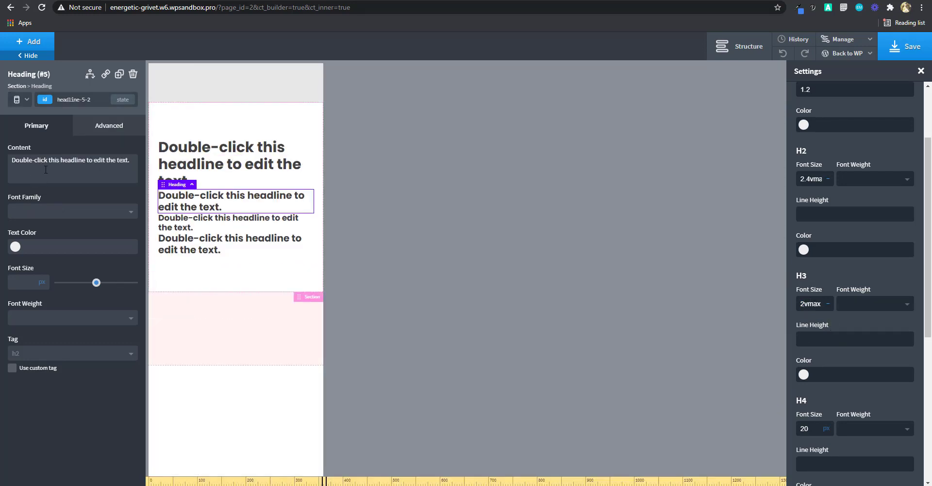
{"action": "left_click", "coordinate": [16, 102]}
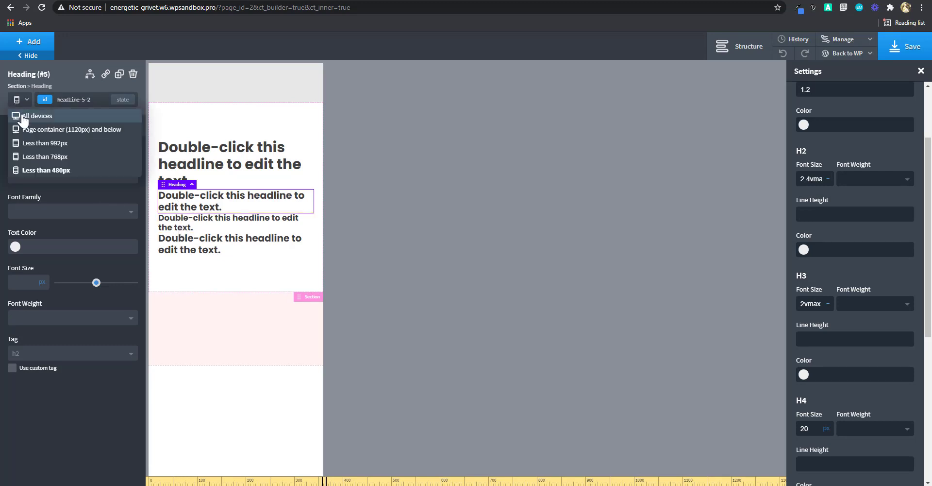
{"action": "left_click", "coordinate": [22, 120]}
- Change the global H4 font size unit to none and set the size to 1.8vmax
{"action": "scroll", "coordinate": [829, 371], "scroll_direction": "down", "scroll_amount": 2}
{"action": "left_click", "coordinate": [826, 331]}
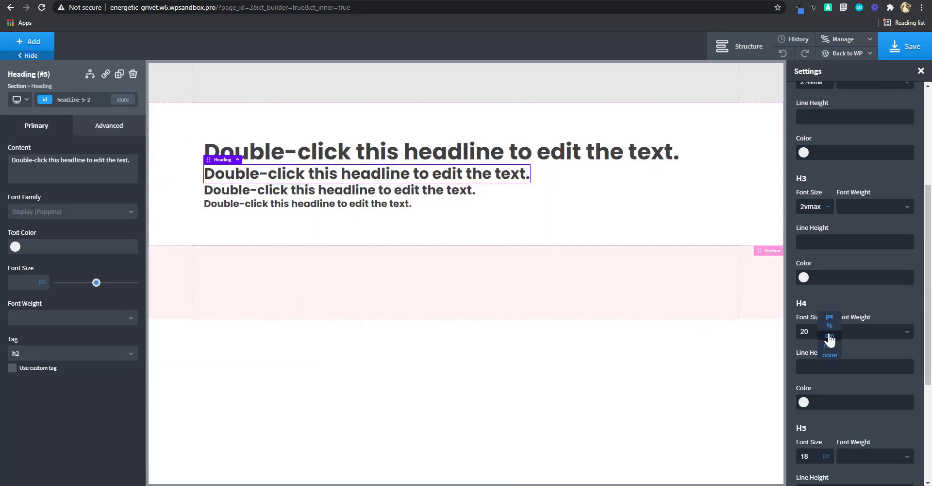
{"action": "left_click", "coordinate": [823, 354]}
{"action": "double_click", "coordinate": [808, 334]}
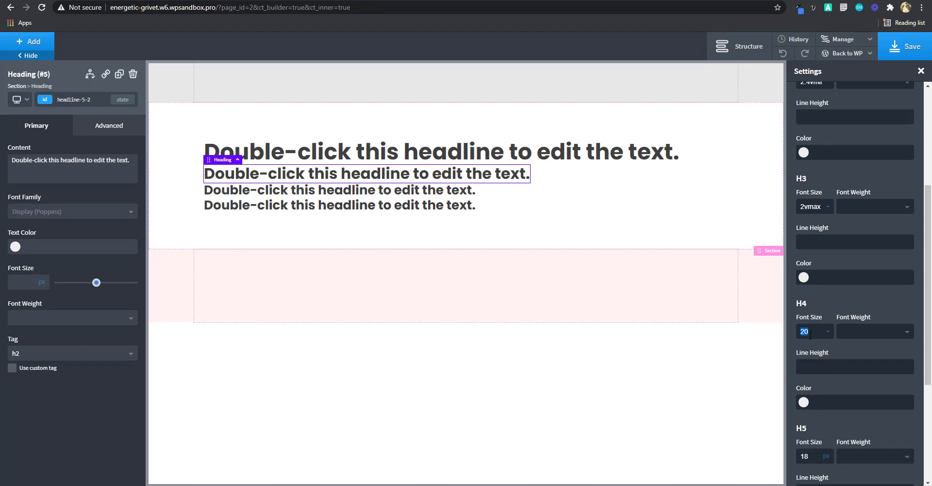
{"action": "type", "text": "4vmax"}
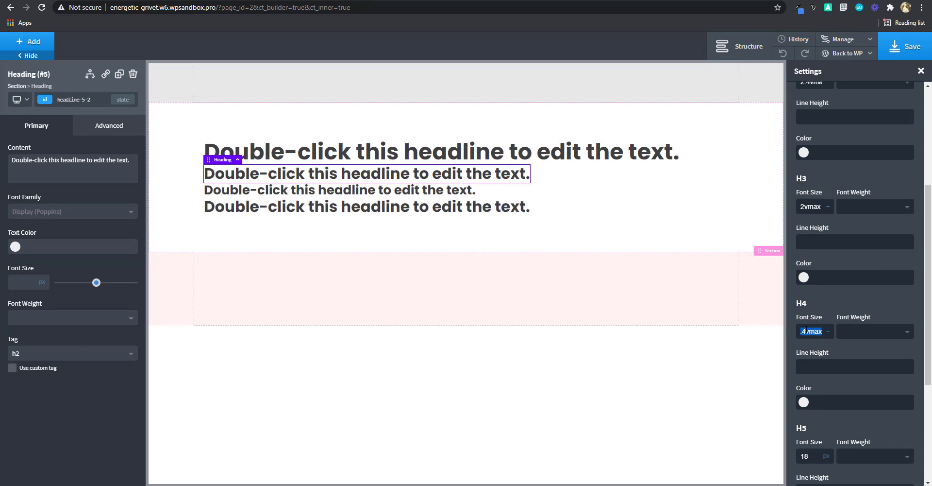
{"action": "left_click", "coordinate": [801, 331]}
{"action": "type", "text": "2."}
{"action": "type", "text": "1.6"}
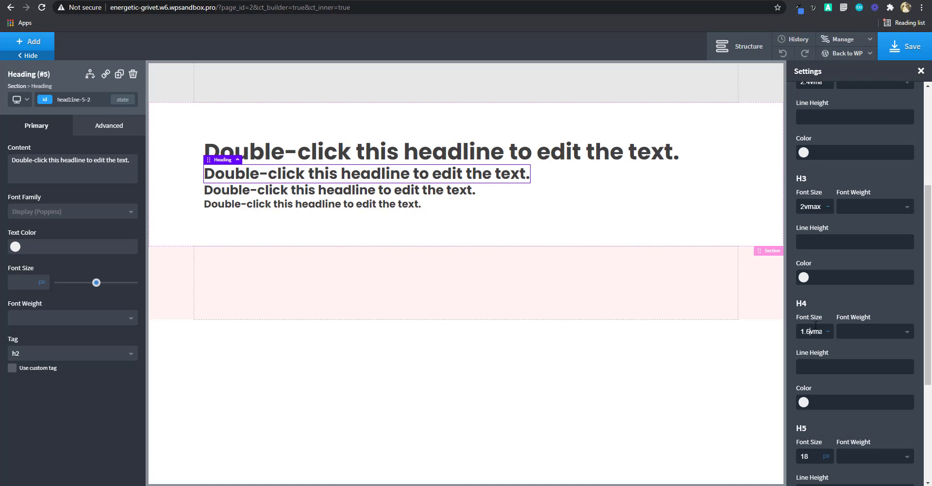
{"action": "type", "text": "8"}
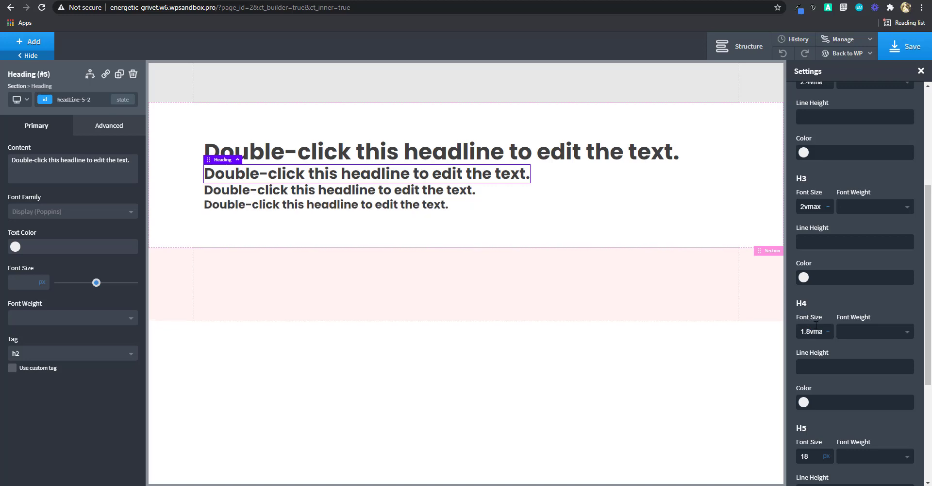
- Check the heading sizes at the Less than 480px breakpoint, return to the All devices view, and review the global heading settings
{"action": "left_click", "coordinate": [18, 99]}
{"action": "left_click", "coordinate": [41, 160]}
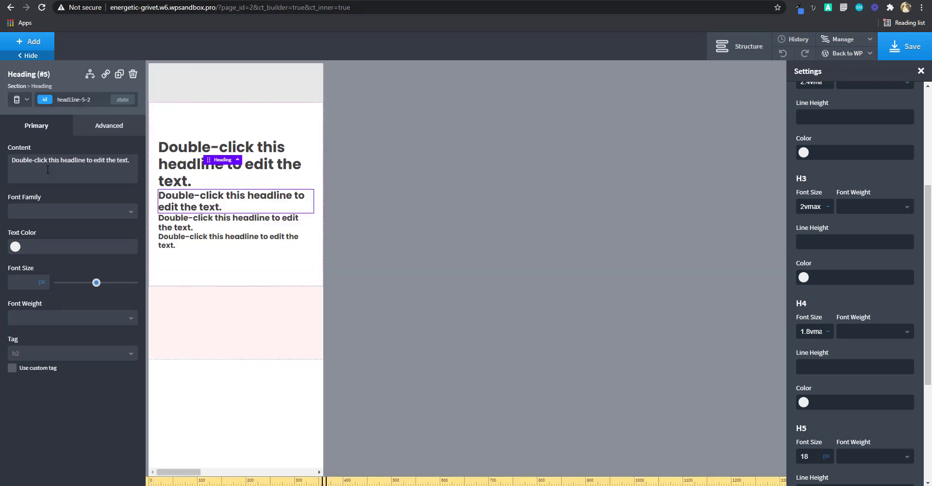
{"action": "left_click", "coordinate": [237, 268]}
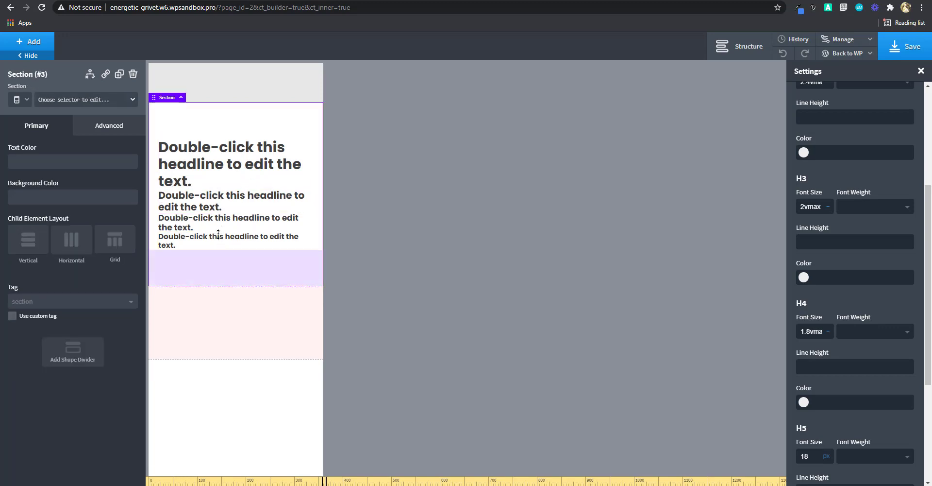
{"action": "left_click", "coordinate": [21, 105]}
{"action": "left_click", "coordinate": [29, 119]}
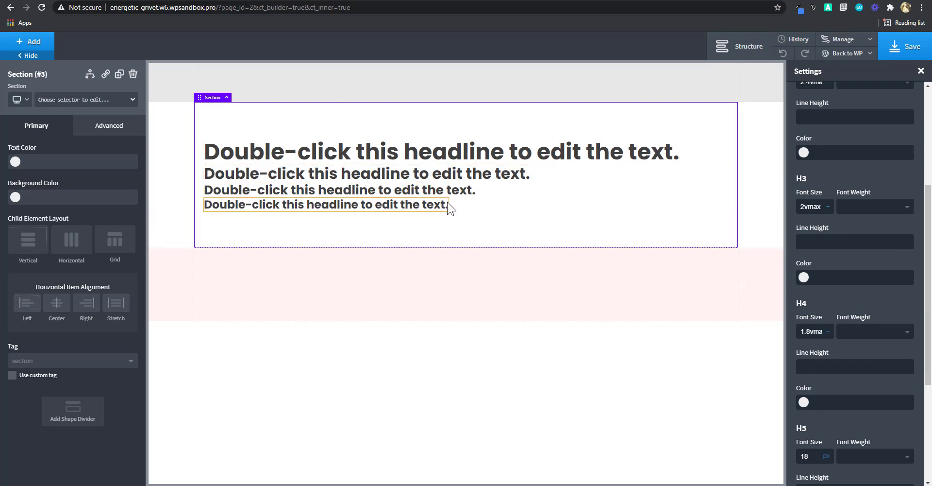
{"action": "left_click", "coordinate": [422, 210]}
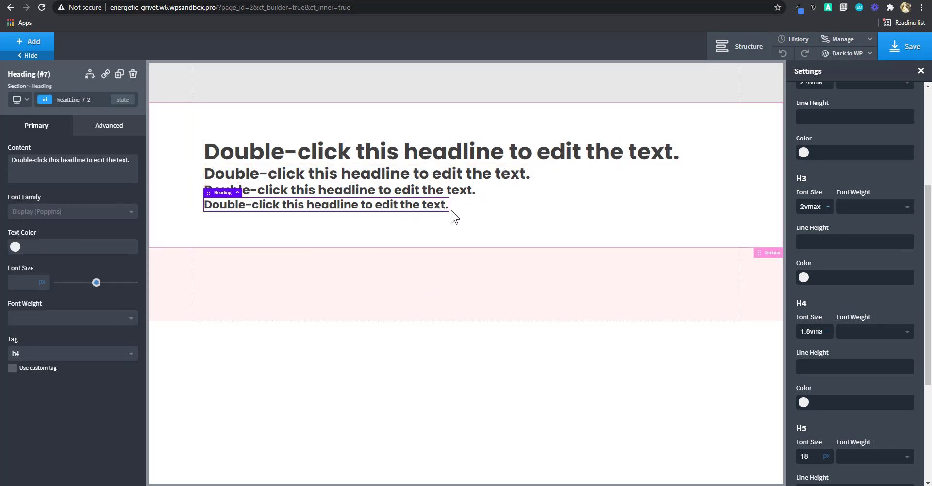
{"action": "scroll", "coordinate": [859, 350], "scroll_direction": "down", "scroll_amount": 3}
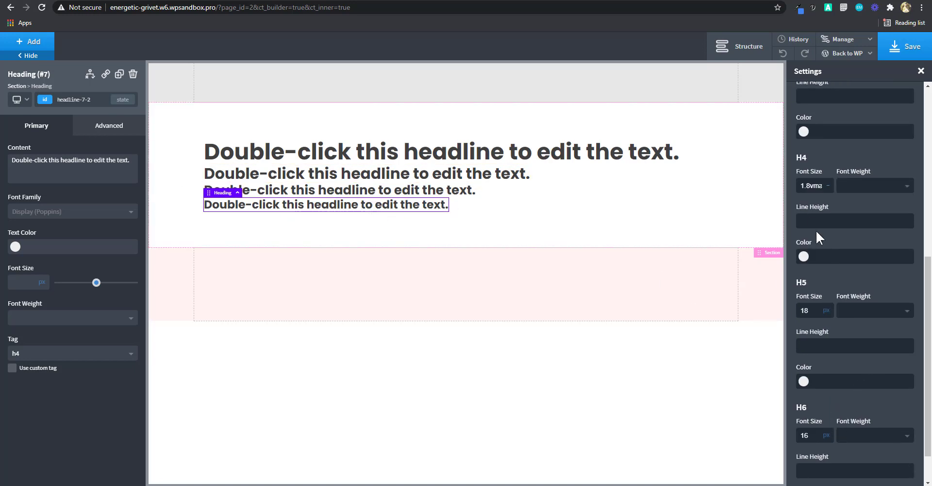
{"action": "scroll", "coordinate": [820, 238], "scroll_direction": "up", "scroll_amount": 4}
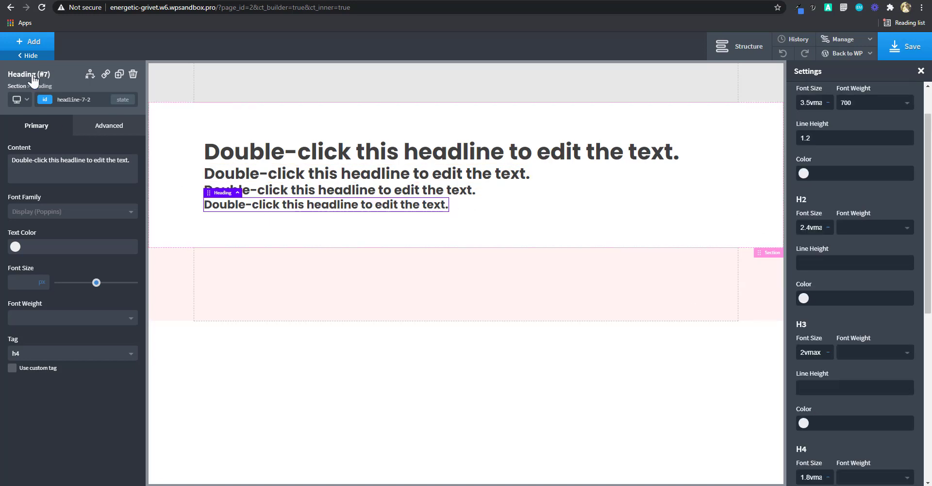
- Add a Text element below the headings and replace its content with a generated 20-word placeholder paragraph
{"action": "left_click", "coordinate": [32, 40]}
{"action": "left_click", "coordinate": [98, 209]}
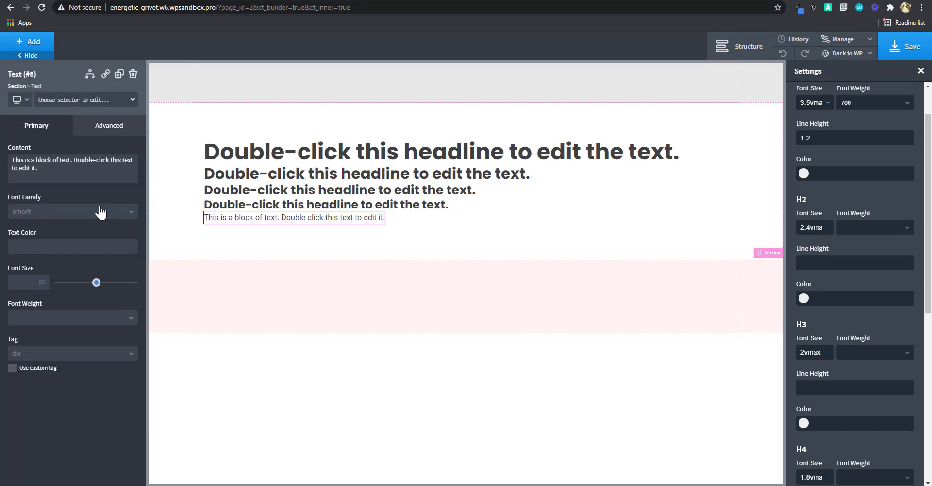
{"action": "left_click", "coordinate": [813, 7]}
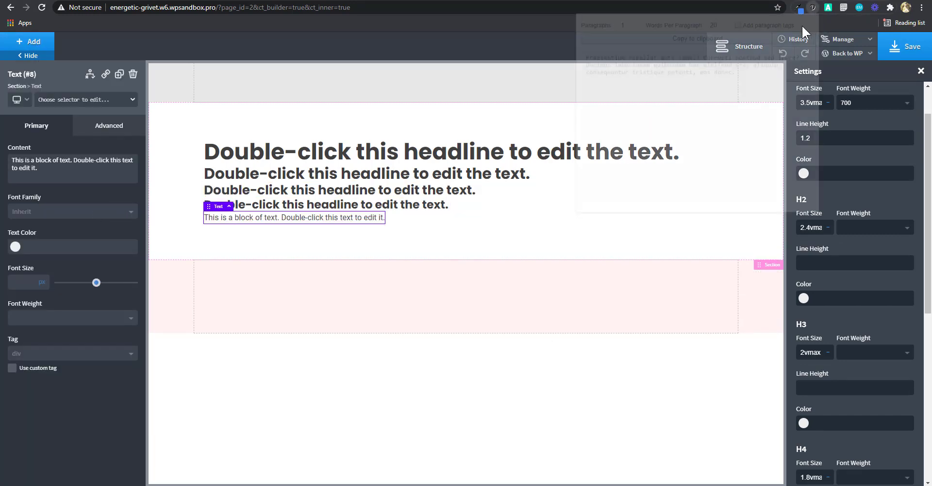
{"action": "left_click", "coordinate": [698, 39]}
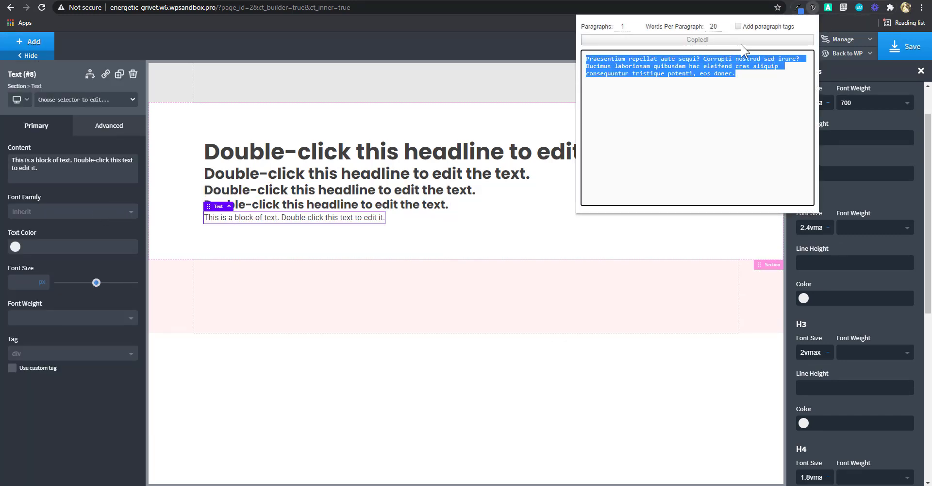
{"action": "left_click", "coordinate": [82, 175]}
{"action": "key", "text": "ctrl+a"}
{"action": "key", "text": "ctrl+v"}
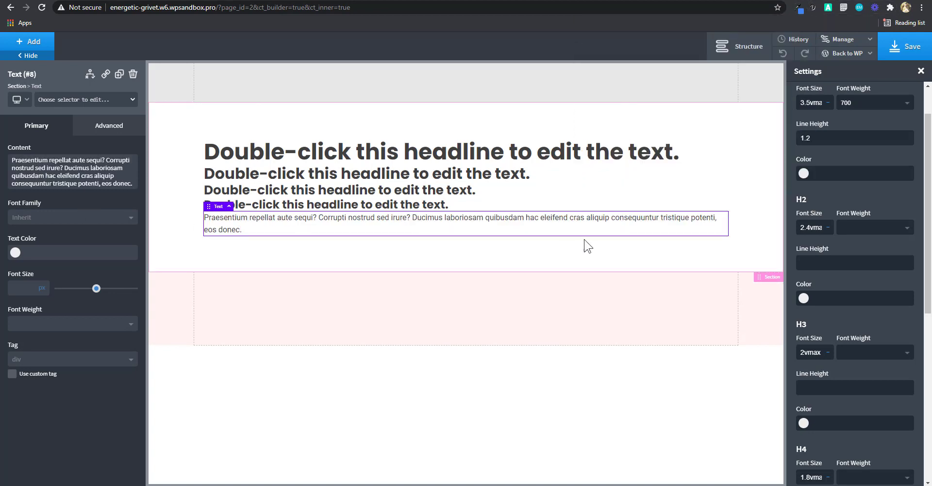
- Preview the new paragraph at the Less than 480px breakpoint and return to the All devices view
{"action": "left_click", "coordinate": [402, 191]}
{"action": "left_click", "coordinate": [475, 228]}
{"action": "left_click", "coordinate": [19, 100]}
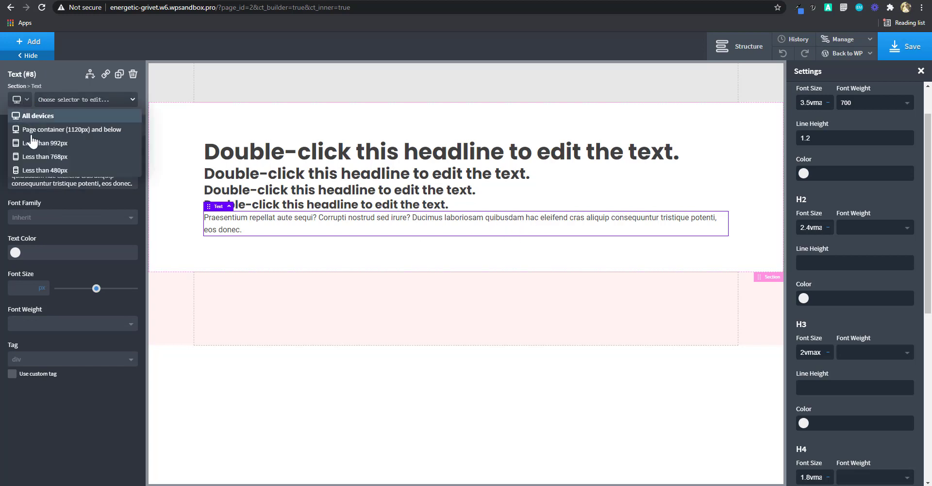
{"action": "left_click", "coordinate": [38, 175]}
{"action": "left_click", "coordinate": [19, 100]}
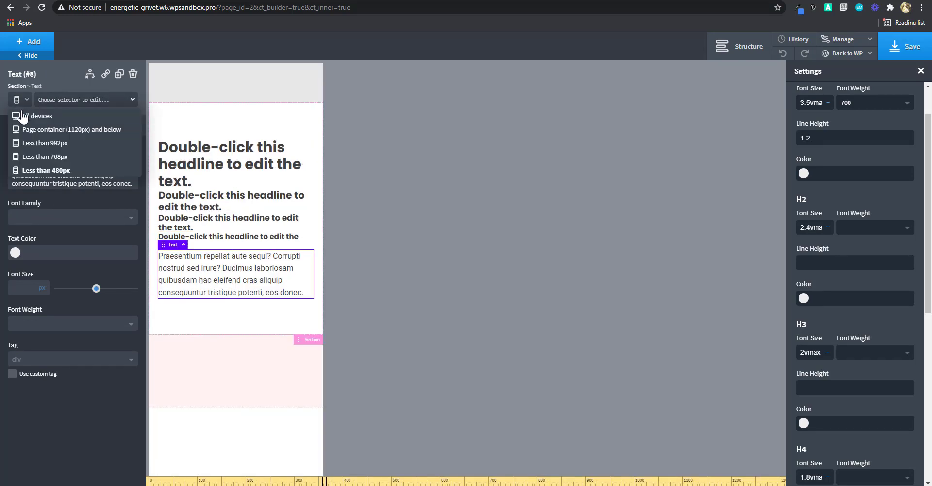
{"action": "left_click", "coordinate": [29, 119]}
- Compare the paragraph's size with the H1, H3 and H4 headings at the Less than 480px breakpoint
{"action": "left_click", "coordinate": [19, 99]}
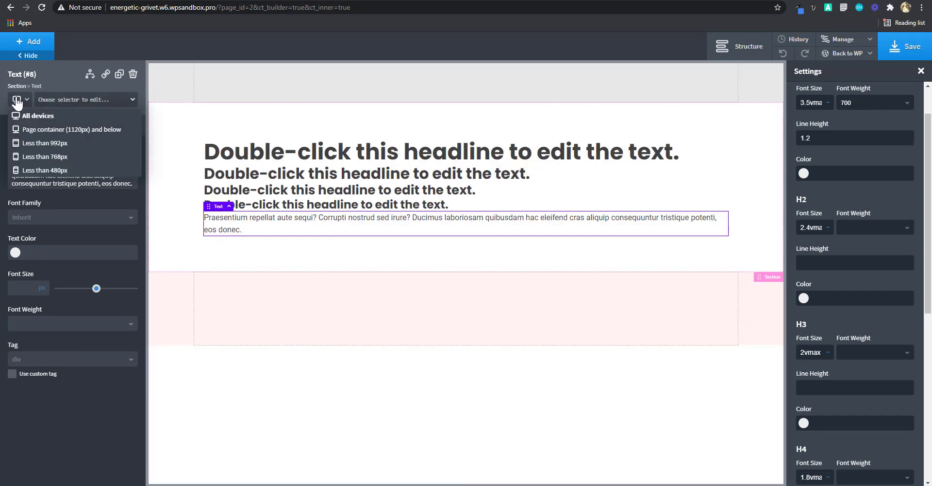
{"action": "left_click", "coordinate": [38, 175]}
{"action": "left_click", "coordinate": [237, 224]}
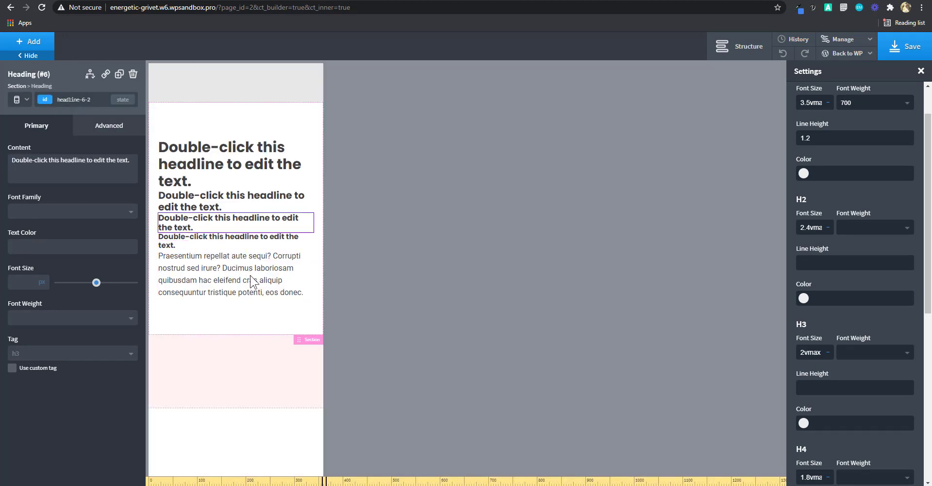
{"action": "left_click", "coordinate": [248, 274]}
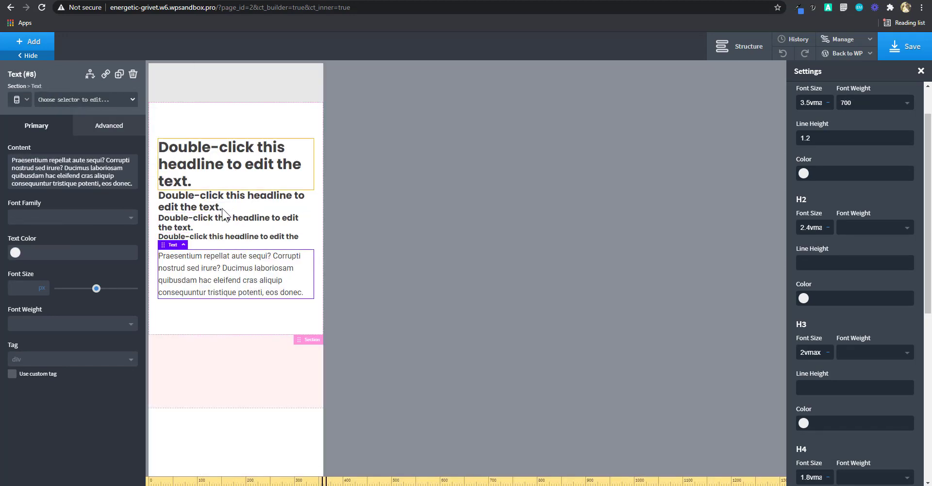
{"action": "left_click", "coordinate": [233, 237]}
{"action": "left_click", "coordinate": [224, 274]}
{"action": "left_click", "coordinate": [235, 162]}
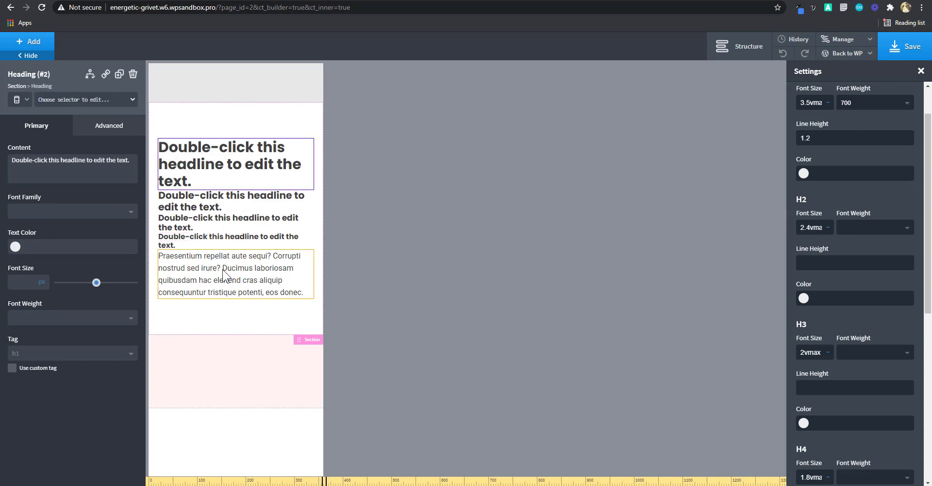
{"action": "left_click", "coordinate": [254, 275]}
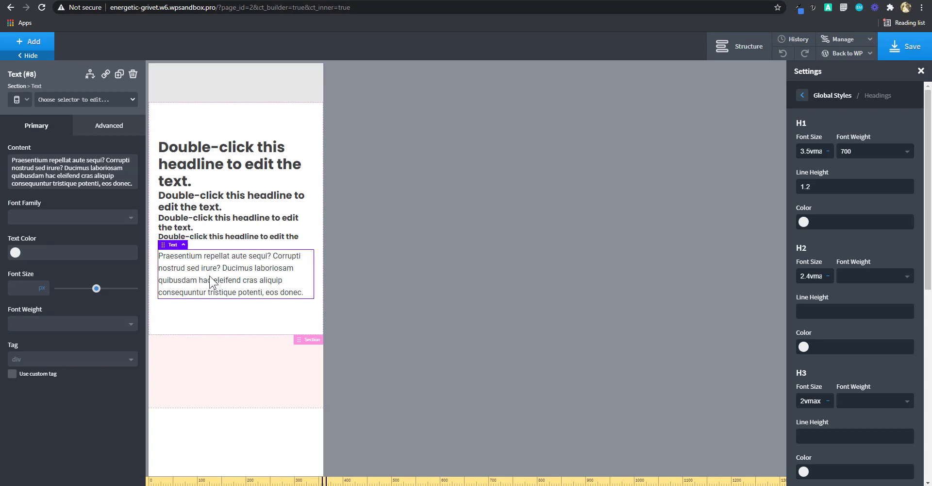
- Change the global body text font size unit to none and return to the All devices view
{"action": "left_click", "coordinate": [837, 94]}
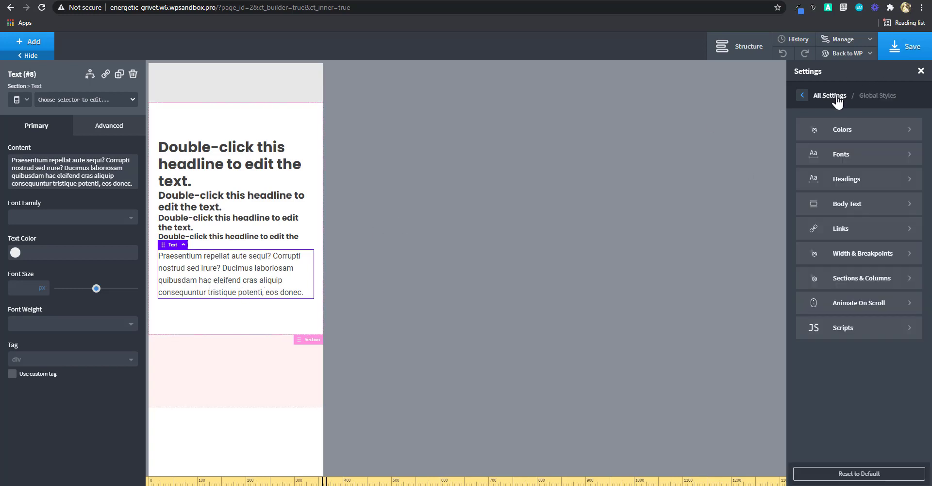
{"action": "left_click", "coordinate": [850, 202]}
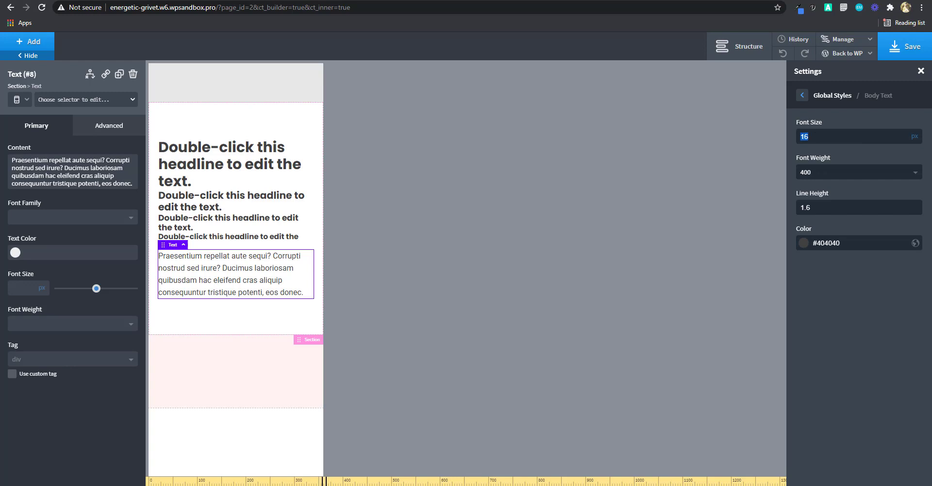
{"action": "left_click", "coordinate": [913, 139]}
{"action": "left_click", "coordinate": [914, 165]}
{"action": "left_click", "coordinate": [19, 99]}
{"action": "left_click", "coordinate": [29, 116]}
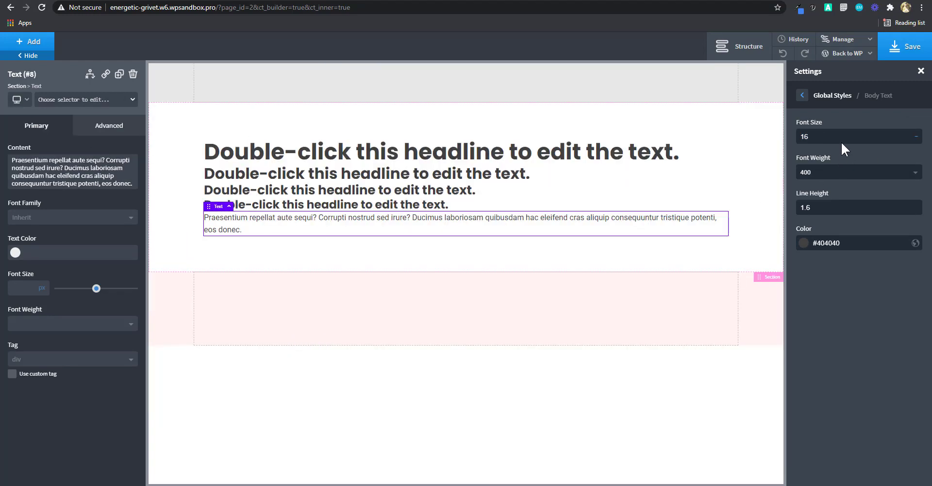
- Set the global body text font size to 1vmax, then increase it to 1.2vmax
{"action": "left_click_drag", "start_coordinate": [825, 137], "coordinate": [793, 140]}
{"action": "type", "text": "1vmax"}
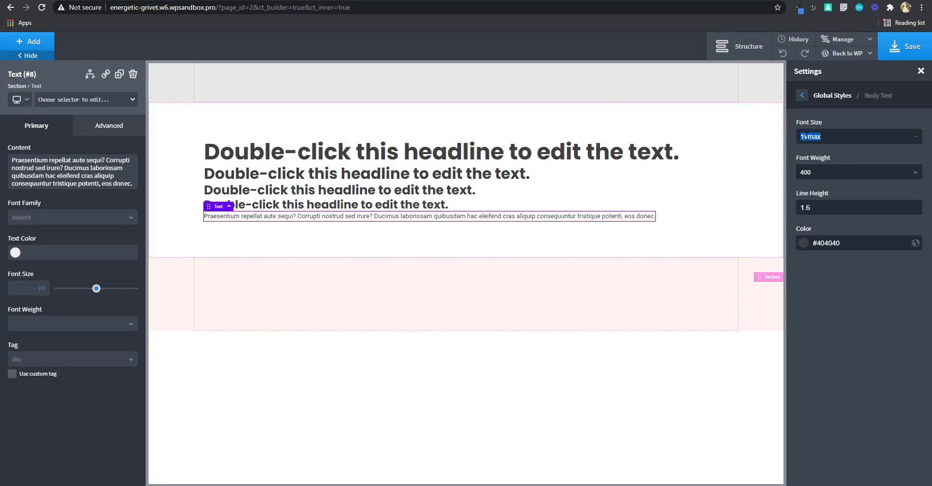
{"action": "left_click", "coordinate": [803, 136]}
{"action": "type", "text": ".6"}
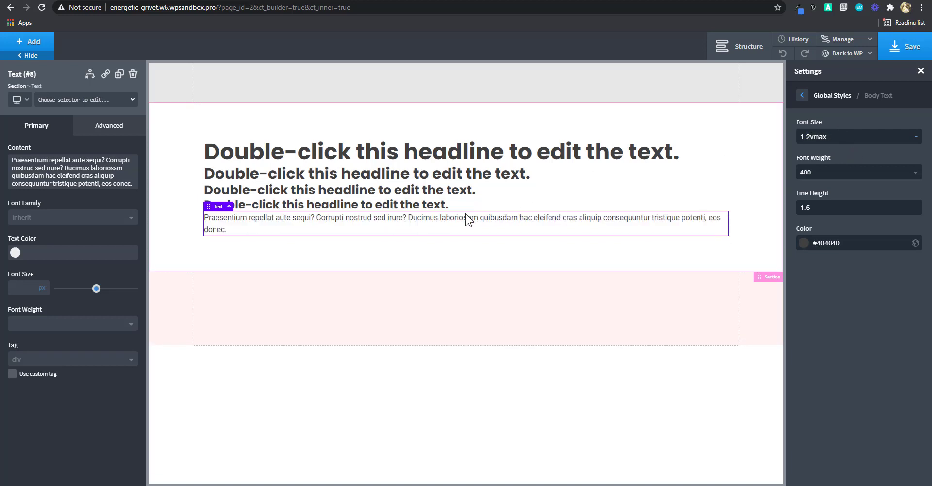
- Check the body text size at the Less than 480px breakpoint and return to the All devices view
{"action": "left_click", "coordinate": [19, 99]}
{"action": "left_click", "coordinate": [43, 170]}
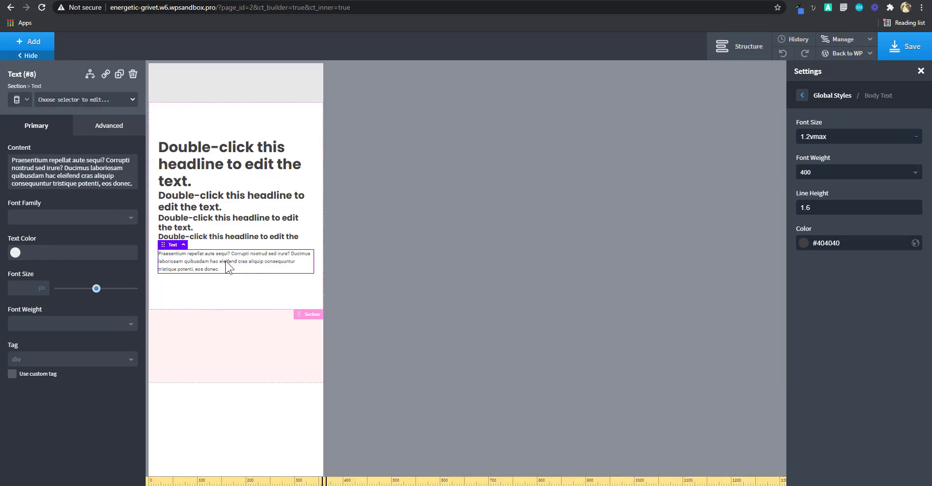
{"action": "left_click", "coordinate": [20, 102]}
{"action": "left_click", "coordinate": [26, 119]}
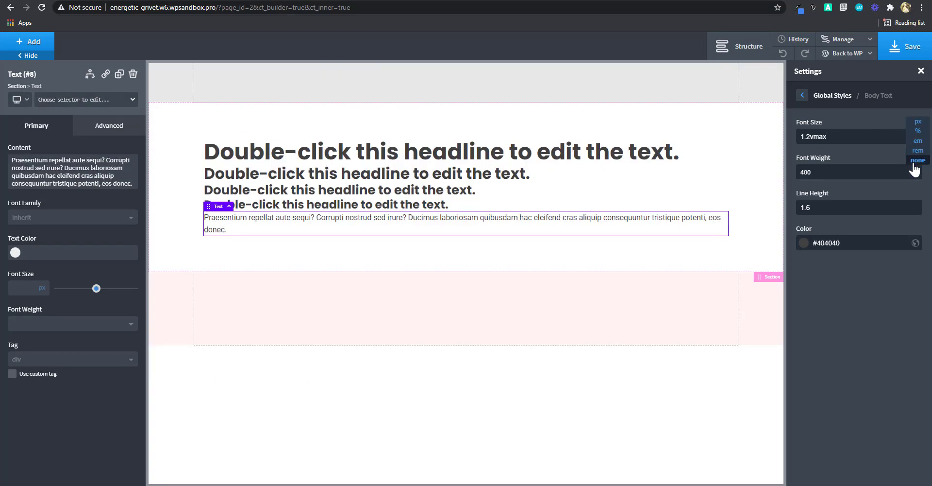
- Try 1rem for the global body text size, preview it at the Less than 480px breakpoint, and reduce it to .8rem
{"action": "left_click_drag", "start_coordinate": [849, 137], "coordinate": [772, 144]}
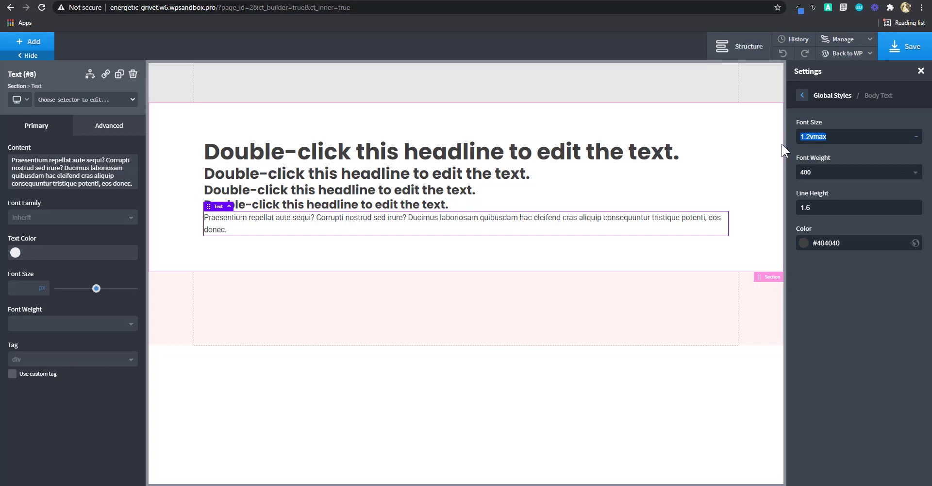
{"action": "type", "text": "1rem"}
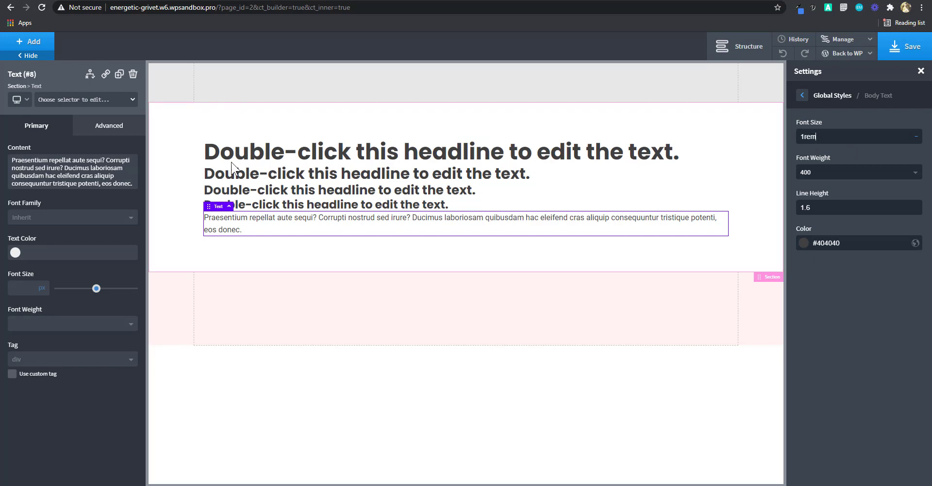
{"action": "left_click", "coordinate": [19, 100]}
{"action": "left_click", "coordinate": [79, 183]}
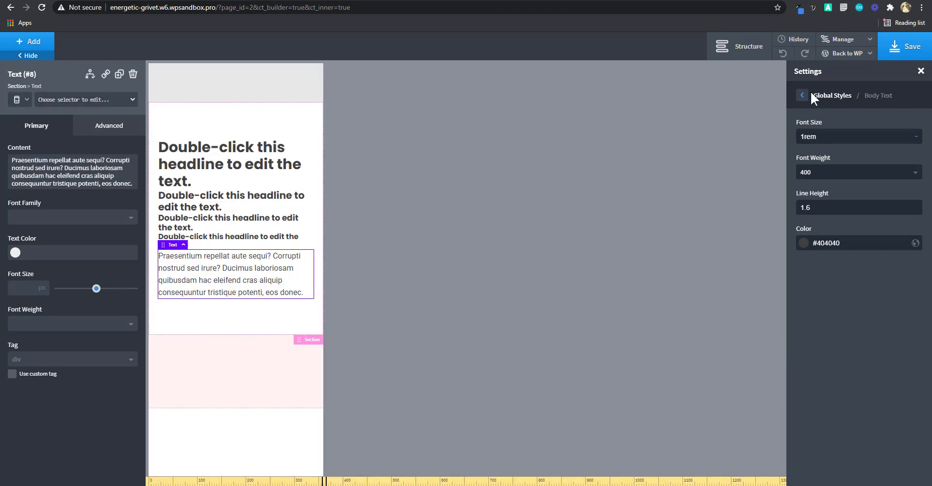
{"action": "double_click", "coordinate": [808, 137]}
{"action": "type", "text": ".8"}
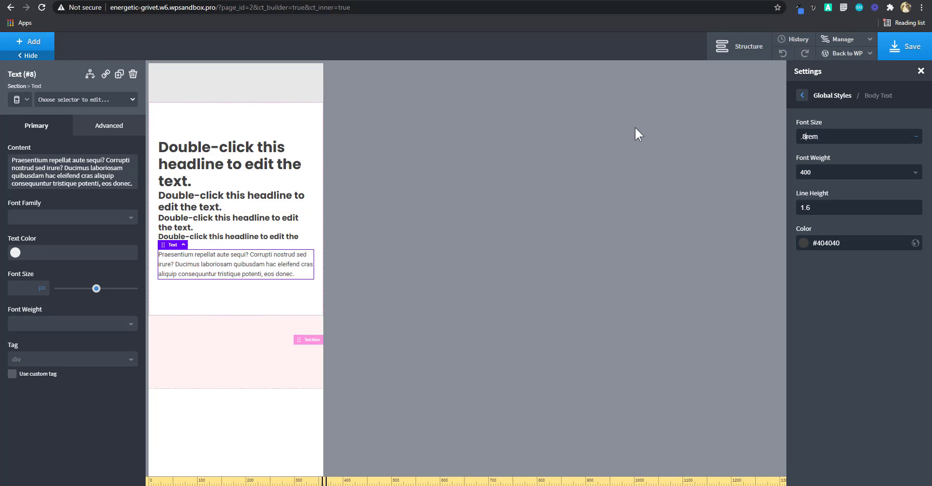
- Switch to the responsive font calculator and set the font-size range from 0.8 to 1 rem
{"action": "key", "text": "ctrl+Tab"}
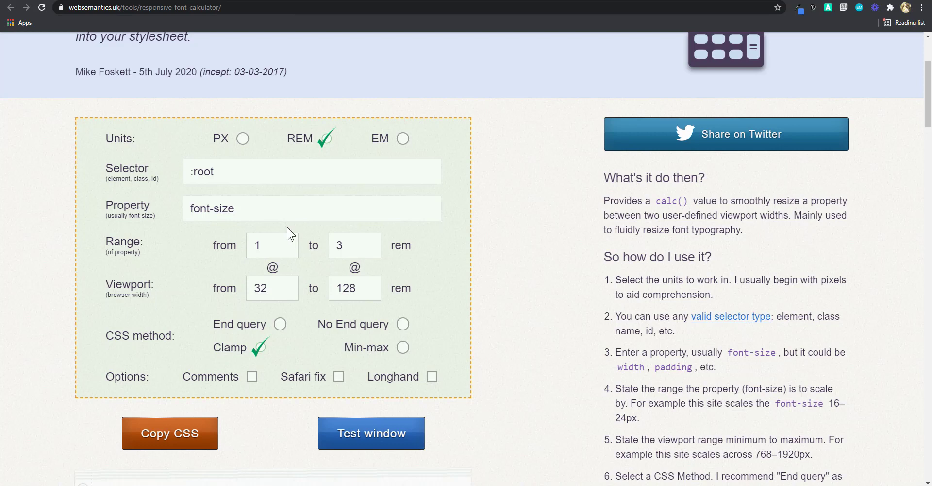
{"action": "left_click", "coordinate": [267, 246]}
{"action": "key", "text": "BackSpace"}
{"action": "type", "text": "0.8"}
{"action": "left_click", "coordinate": [343, 244]}
{"action": "key", "text": "BackSpace"}
{"action": "type", "text": "1"}
- Copy the clamp() value of the font-size property from the generated CSS
{"action": "scroll", "coordinate": [367, 249], "scroll_direction": "down", "scroll_amount": 7}
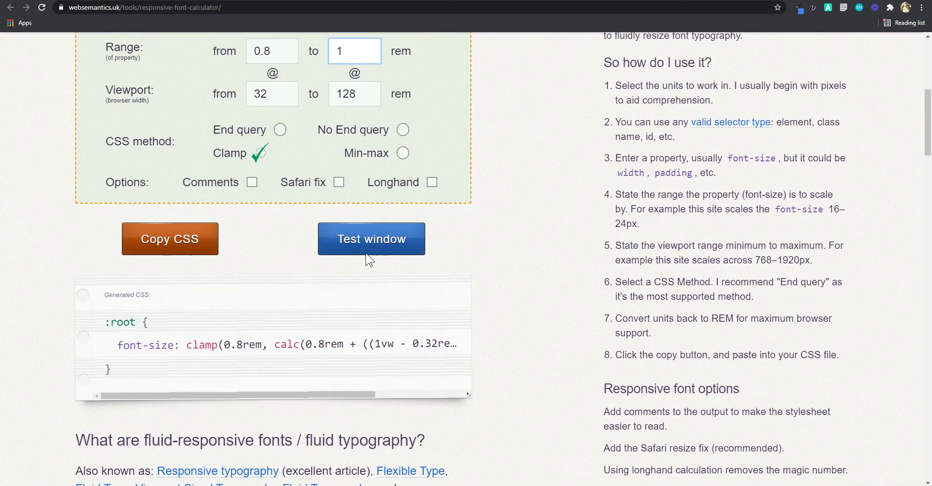
{"action": "left_click", "coordinate": [321, 207]}
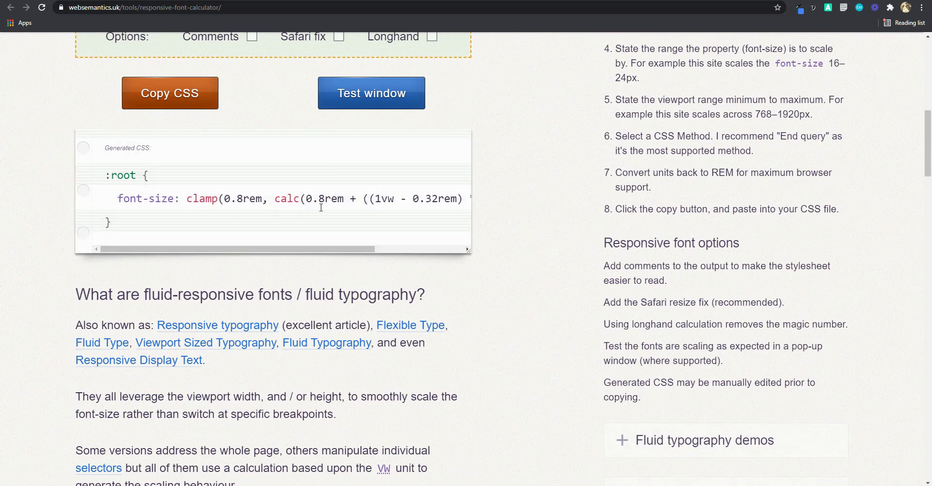
{"action": "left_click_drag", "start_coordinate": [188, 199], "coordinate": [455, 201]}
{"action": "key", "text": "ctrl+c"}
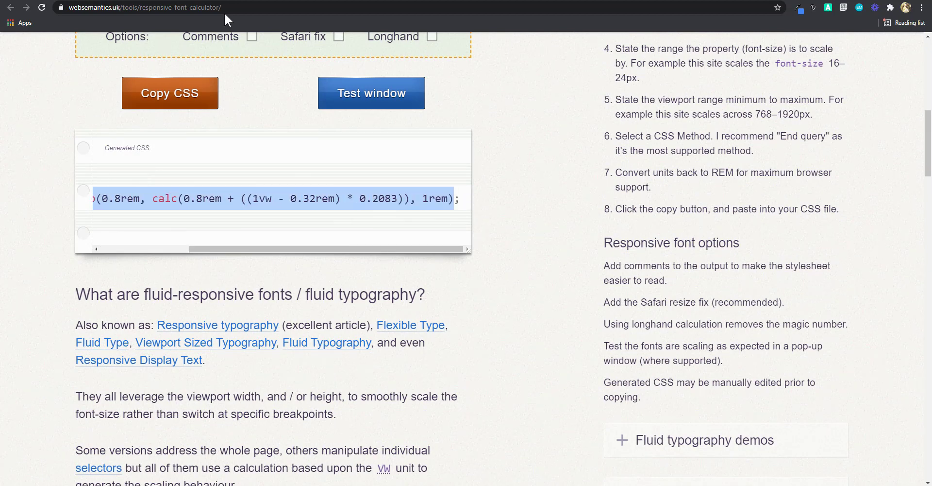
- Return to the Oxygen builder and replace the global body text font size with clamp(0.8rem, calc(0.8rem + ((1vw - 0.32rem) * 0.2083)), 1rem)
{"action": "key", "text": "ctrl+Tab"}
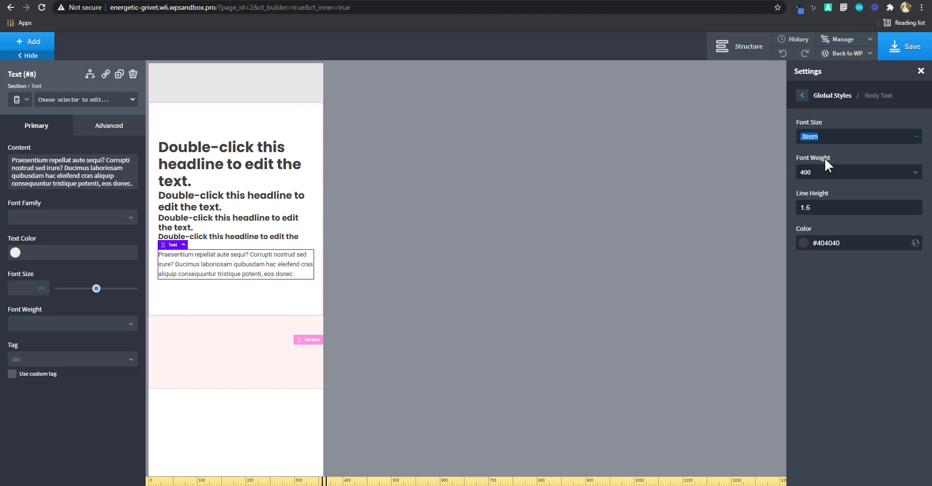
{"action": "left_click", "coordinate": [831, 138]}
{"action": "key", "text": "ctrl+a"}
{"action": "key", "text": "ctrl+v"}
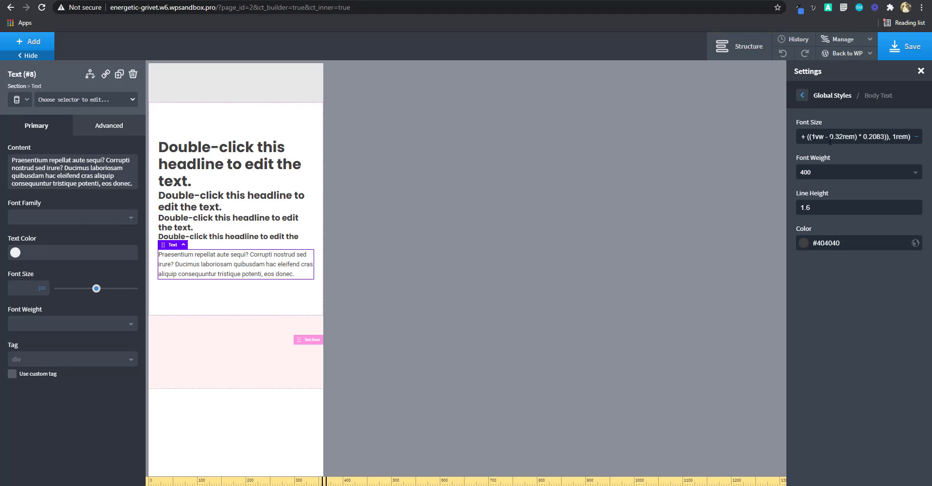
- Switch the page preview to the All devices breakpoint to check the body text size
{"action": "left_click", "coordinate": [20, 99]}
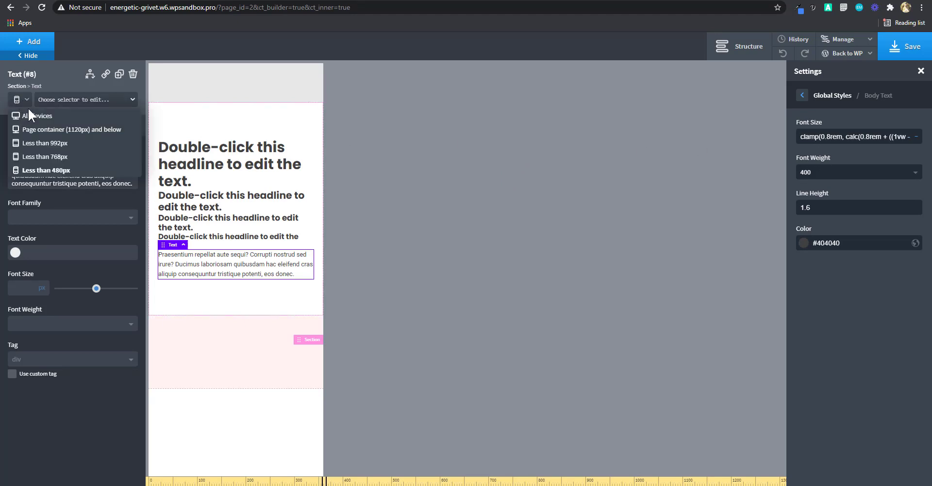
{"action": "left_click", "coordinate": [29, 115]}
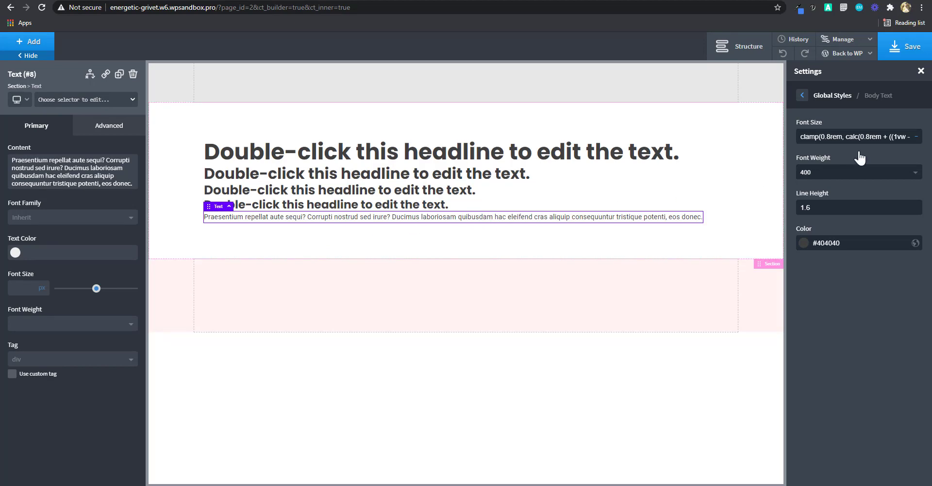
{"action": "left_click", "coordinate": [22, 105]}
{"action": "left_click", "coordinate": [21, 99]}
- Switch to the responsive font calculator and set the upper end of the font-size range to 1.2 rem
{"action": "key", "text": "alt+Tab"}
{"action": "scroll", "coordinate": [301, 213], "scroll_direction": "up", "scroll_amount": 6}
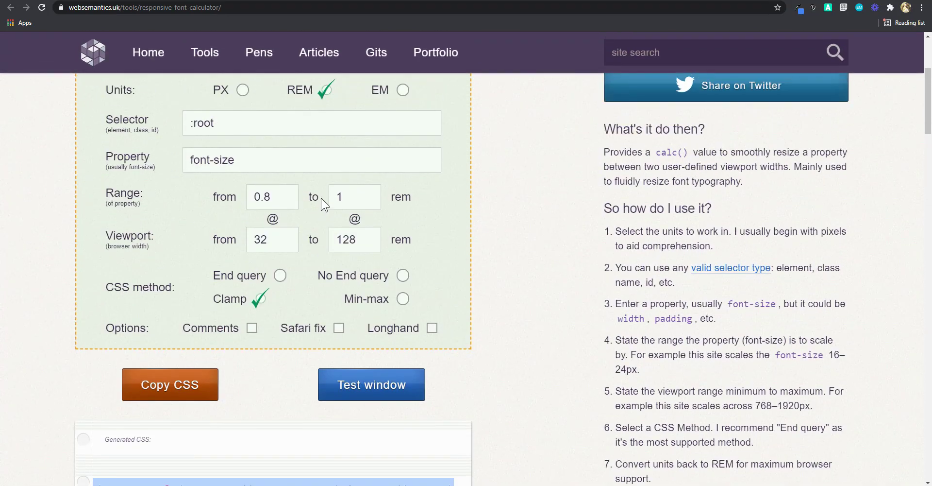
{"action": "left_click", "coordinate": [346, 198]}
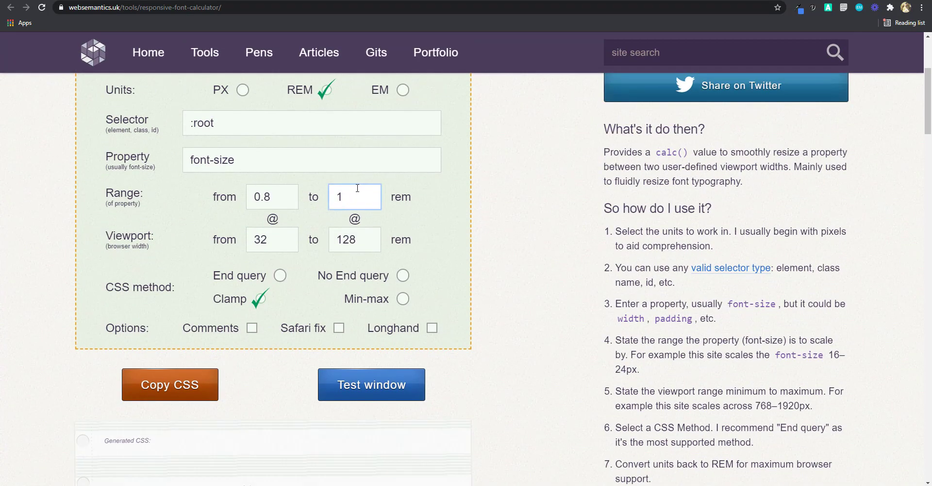
{"action": "type", "text": ".2"}
- Copy the generated clamp() value into Oxygen's global body text font size: clamp(0.8rem, calc(0.8rem + ((1vw - 0.32rem) * 0.4167)), 1.2rem)
{"action": "scroll", "coordinate": [359, 197], "scroll_direction": "down", "scroll_amount": 4}
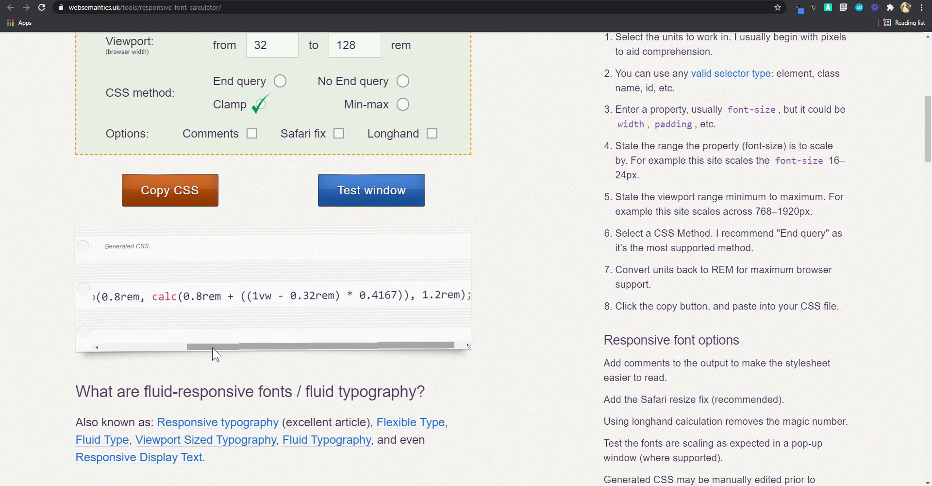
{"action": "left_click_drag", "start_coordinate": [212, 347], "coordinate": [148, 349]}
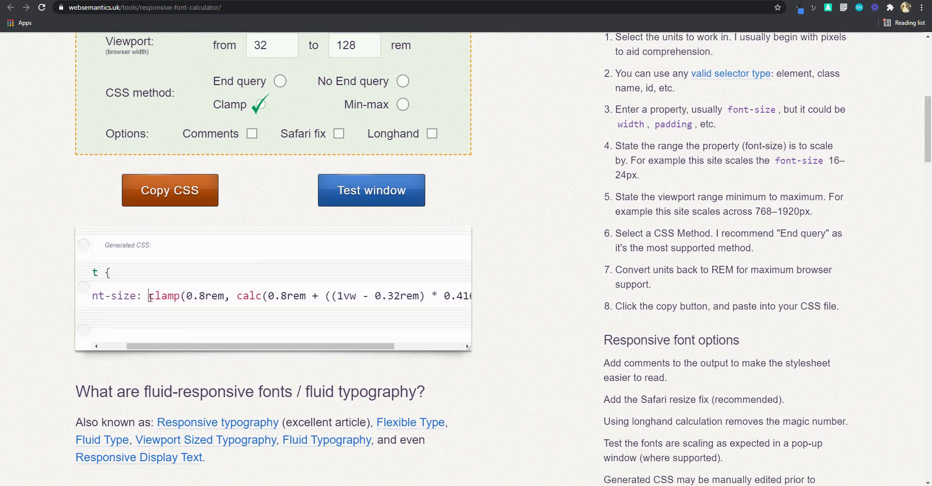
{"action": "left_click_drag", "start_coordinate": [154, 296], "coordinate": [454, 302]}
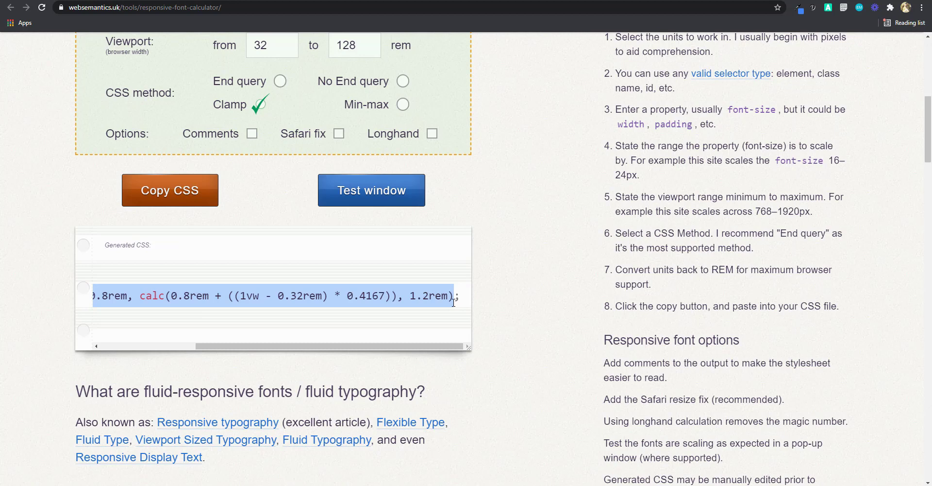
{"action": "left_click", "coordinate": [157, 1]}
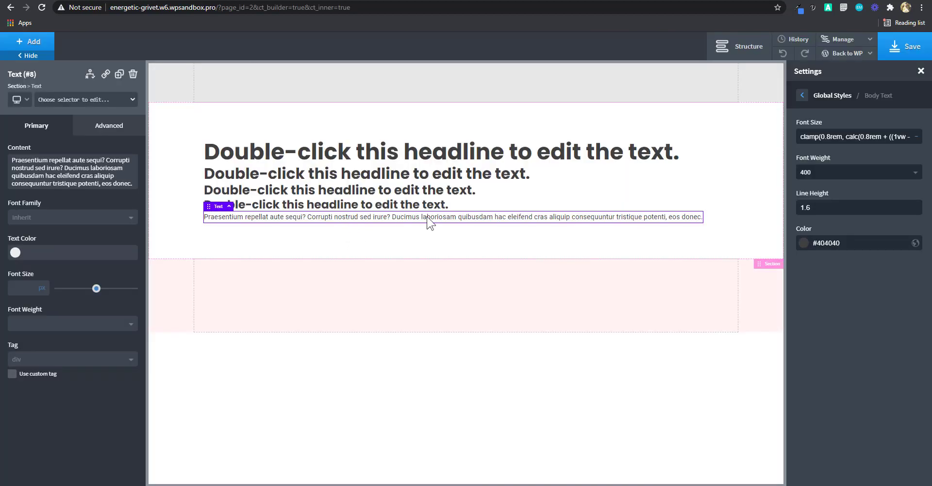
{"action": "triple_click", "coordinate": [830, 136]}
{"action": "type", "text": "clamp(0.8rem, calc(0.8rem + ((1vw - 0.32rem) * 0.4167)), 1.2rem)"}
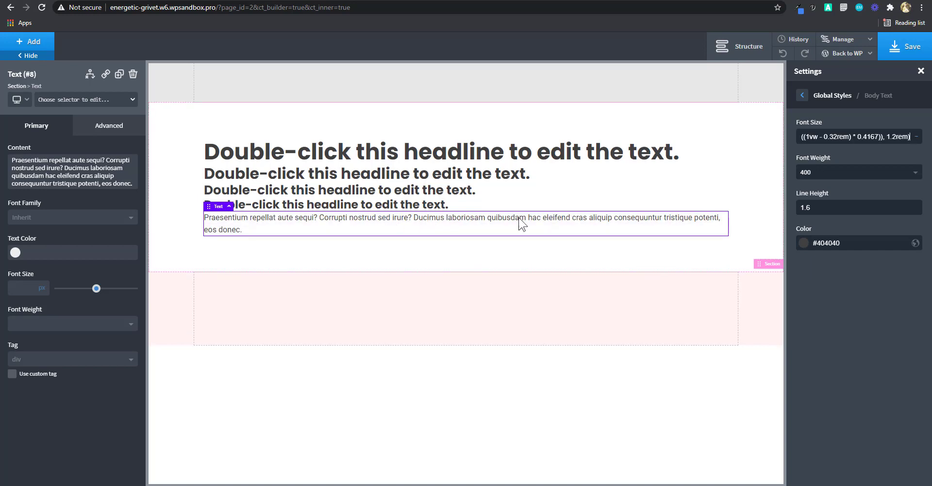
- Preview the body text at the Less than 480px breakpoint and return to All devices
{"action": "left_click", "coordinate": [21, 99]}
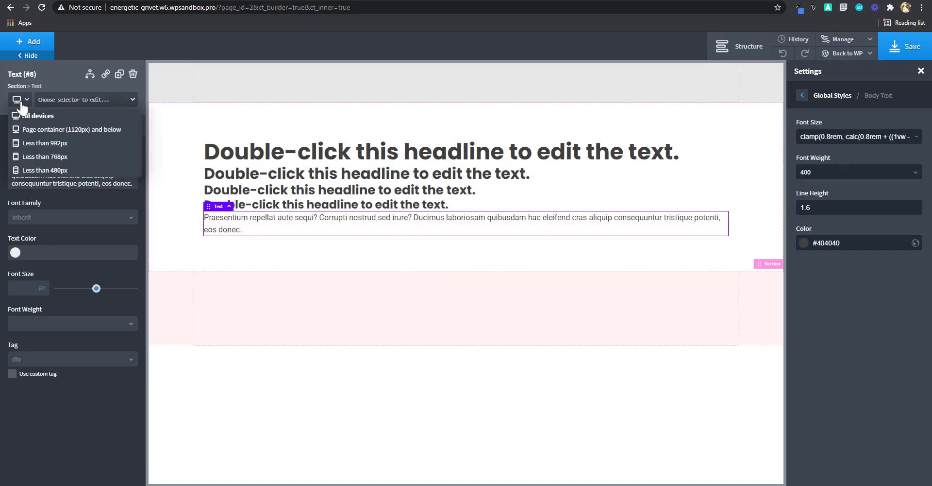
{"action": "left_click", "coordinate": [48, 171]}
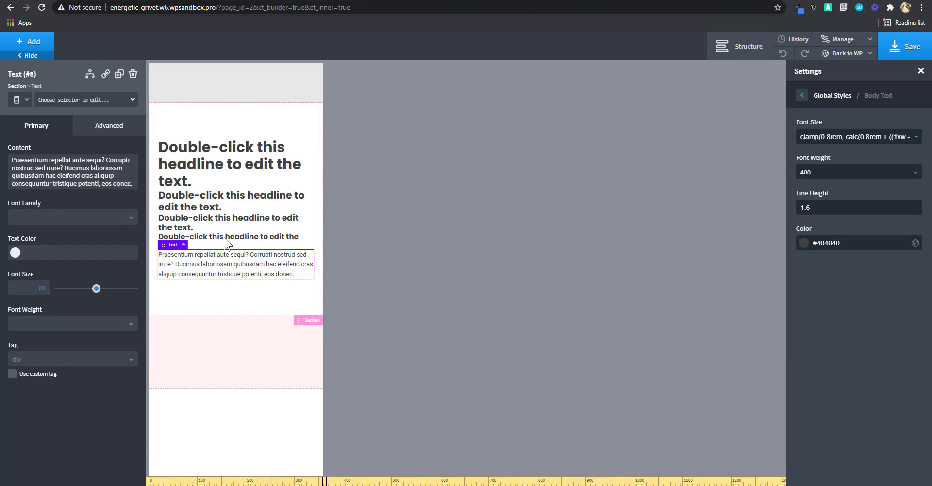
{"action": "left_click", "coordinate": [21, 99]}
{"action": "left_click", "coordinate": [30, 120]}
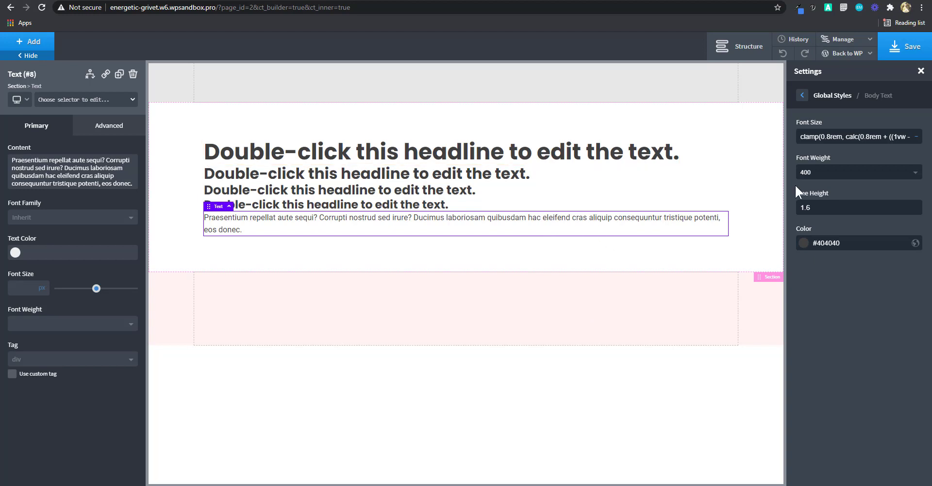
- Open the global Width & Breakpoints settings and review the Tablet and Landscape breakpoint values
{"action": "left_click", "coordinate": [832, 95]}
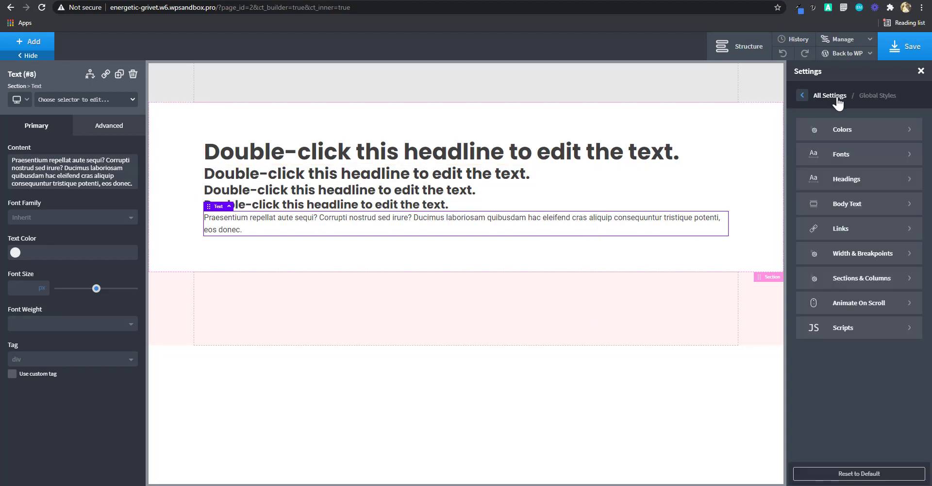
{"action": "left_click", "coordinate": [857, 257]}
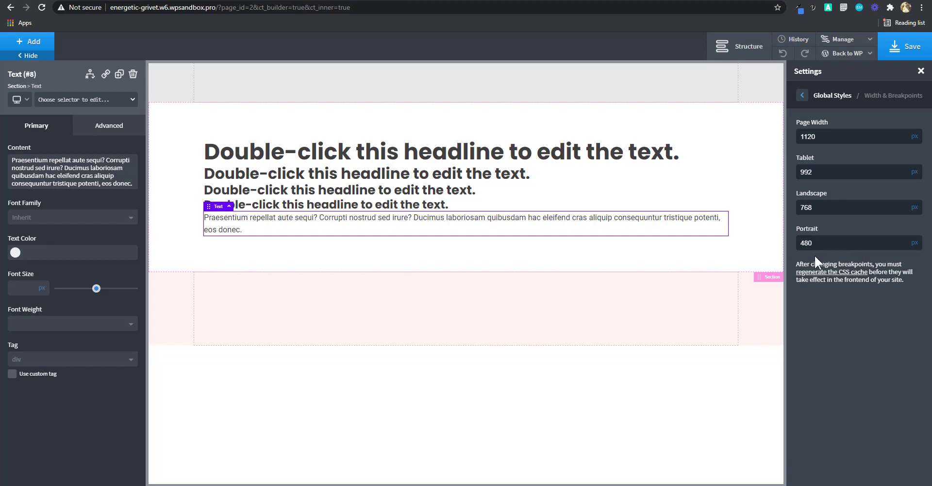
{"action": "double_click", "coordinate": [815, 172]}
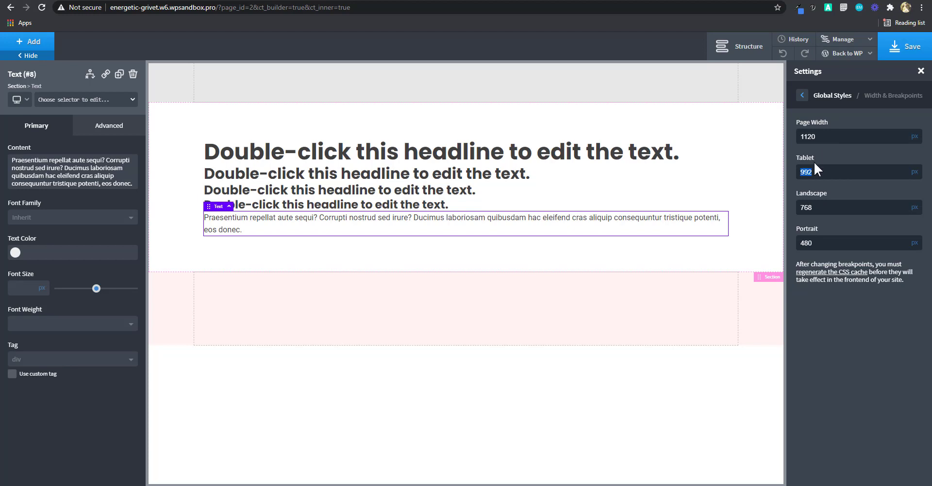
{"action": "double_click", "coordinate": [821, 207]}
{"action": "left_click", "coordinate": [819, 210]}
{"action": "double_click", "coordinate": [822, 171]}
{"action": "left_click", "coordinate": [855, 174]}
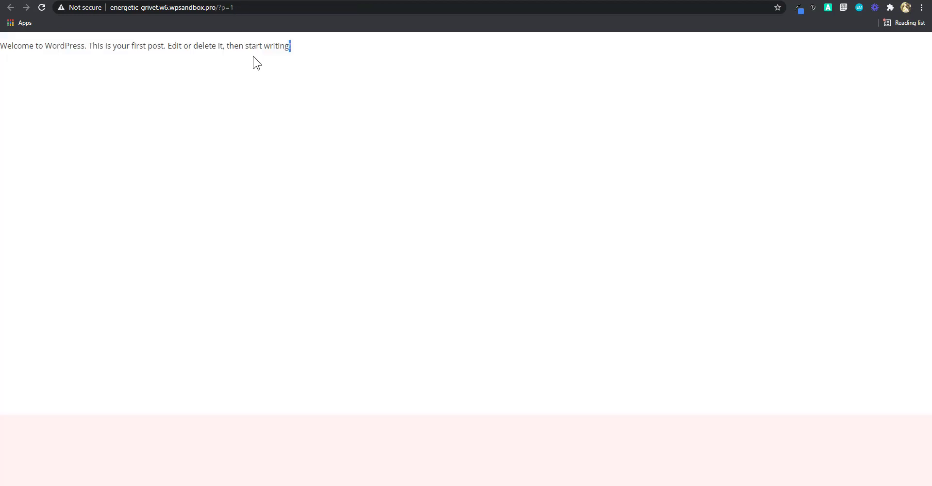
- Open the sample post in the browser's device emulation and check the iPad dimensions in landscape and portrait orientation
{"action": "key", "text": "ctrl+shift+i"}
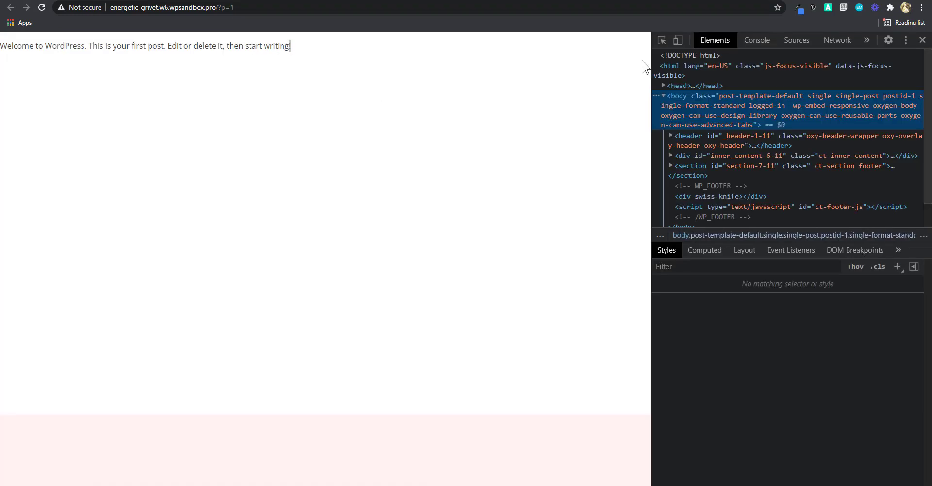
{"action": "left_click", "coordinate": [678, 41]}
{"action": "left_click", "coordinate": [274, 41]}
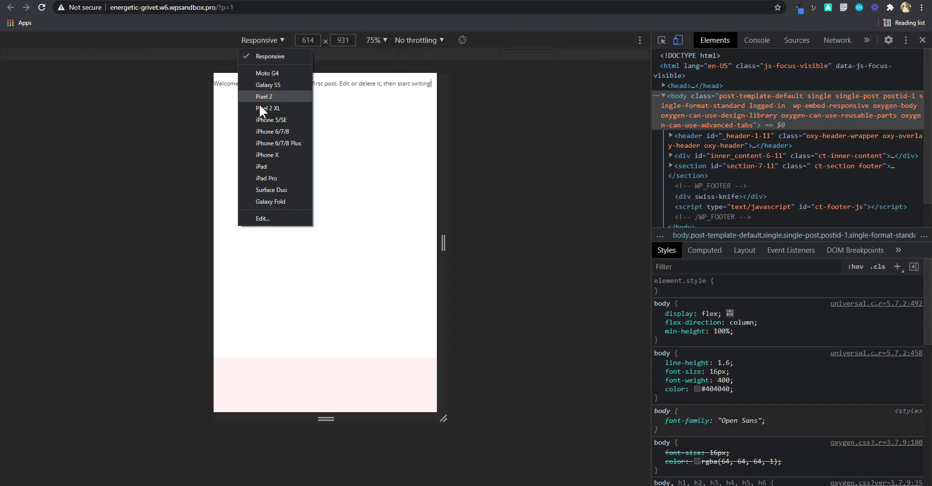
{"action": "left_click", "coordinate": [271, 166]}
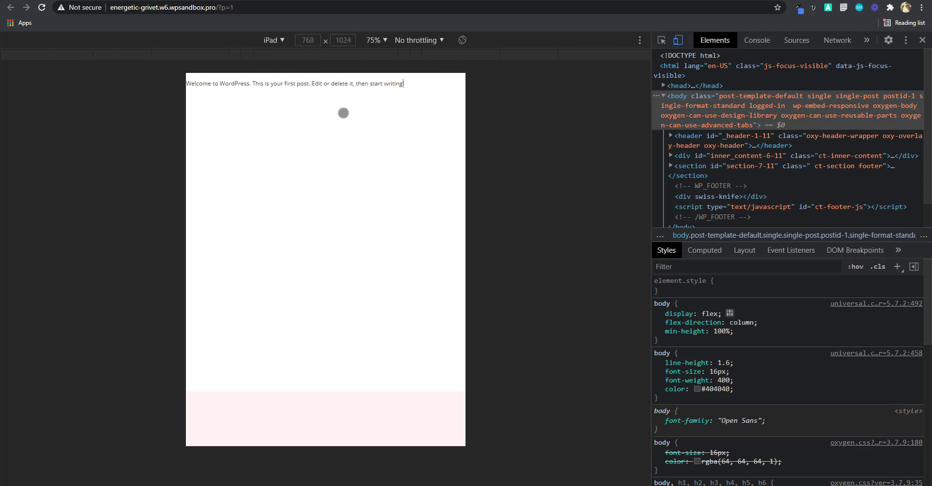
{"action": "left_click", "coordinate": [462, 40]}
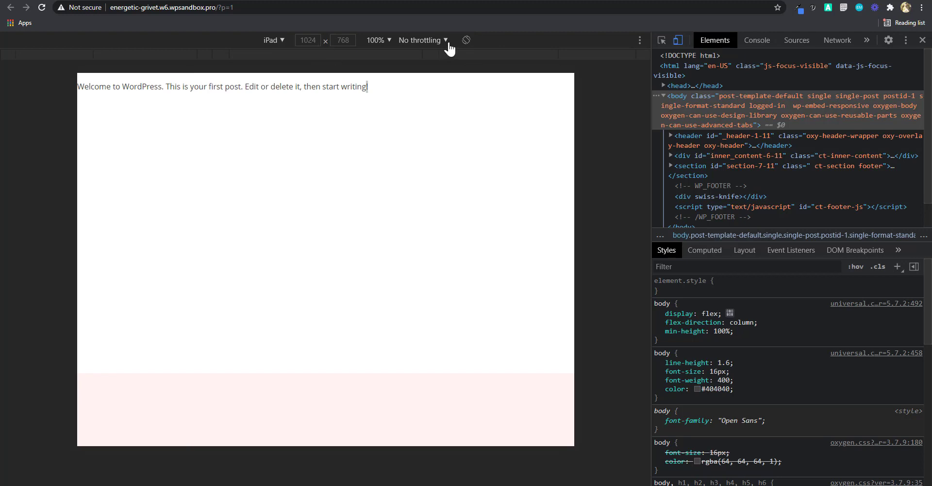
{"action": "left_click", "coordinate": [467, 40]}
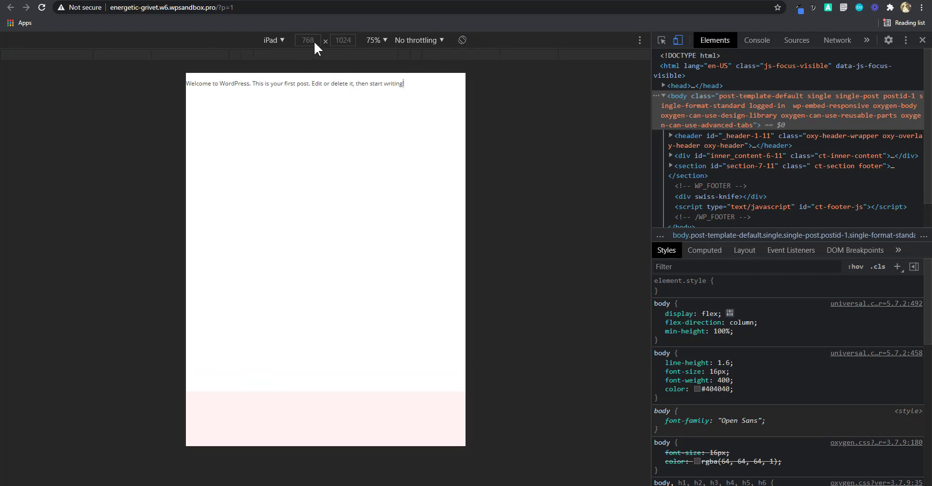
- Check the emulated iPad Pro dimensions and switch the emulated device back to iPad
{"action": "left_click", "coordinate": [275, 40]}
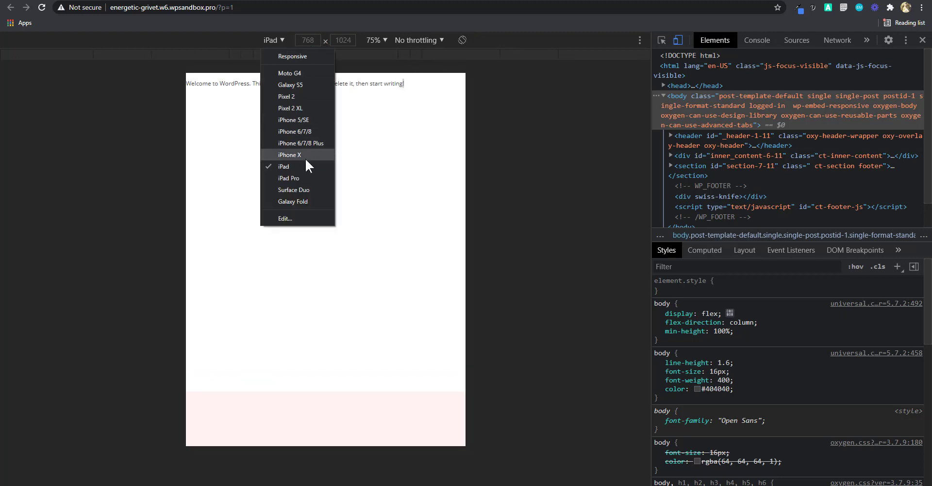
{"action": "left_click", "coordinate": [306, 178]}
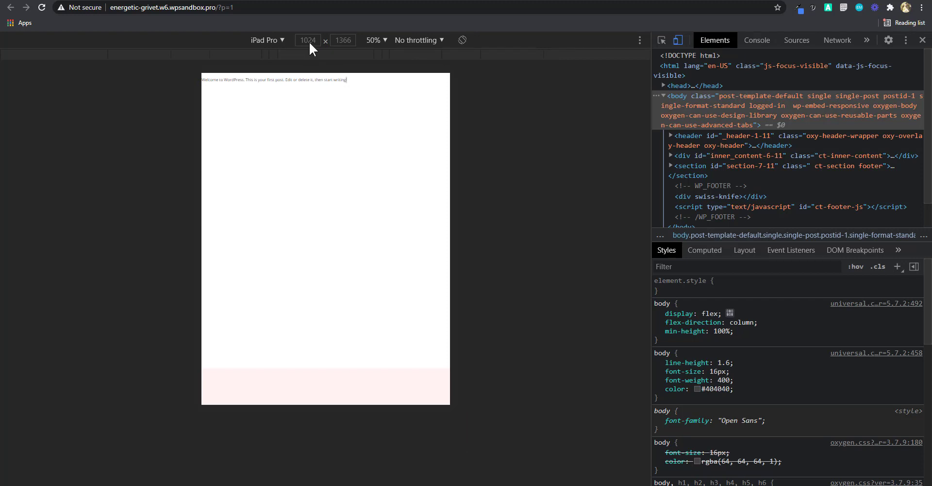
{"action": "left_click", "coordinate": [275, 41]}
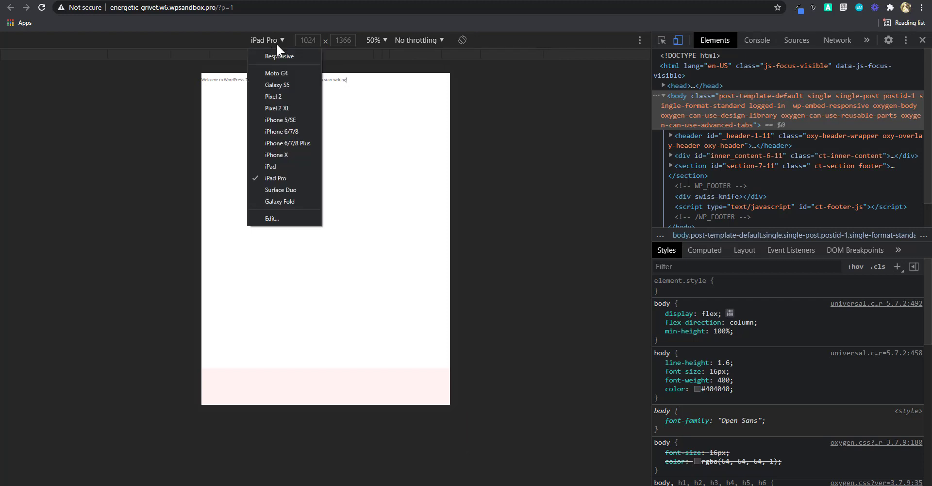
{"action": "left_click", "coordinate": [274, 166]}
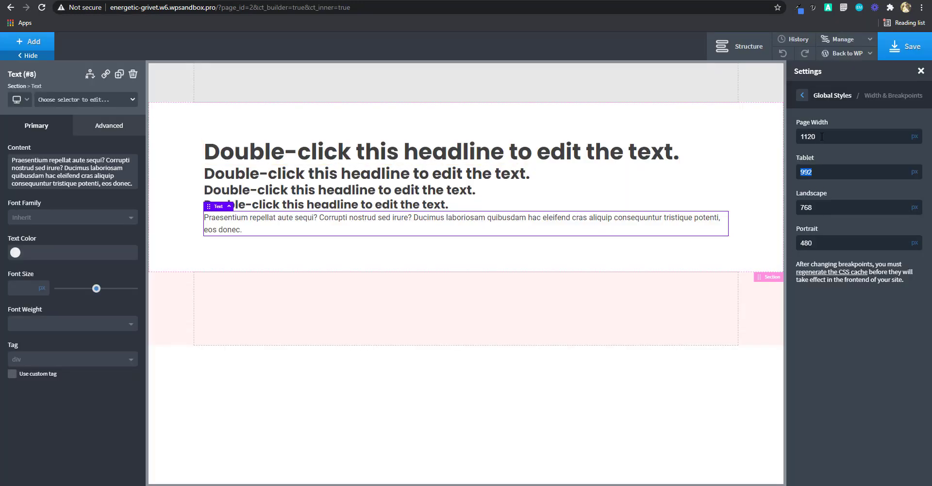
- Set the global page width to 1200 px, the Tablet breakpoint to 1024 px and the Landscape breakpoint to 800 px, and save
{"action": "double_click", "coordinate": [826, 137]}
{"action": "double_click", "coordinate": [829, 174]}
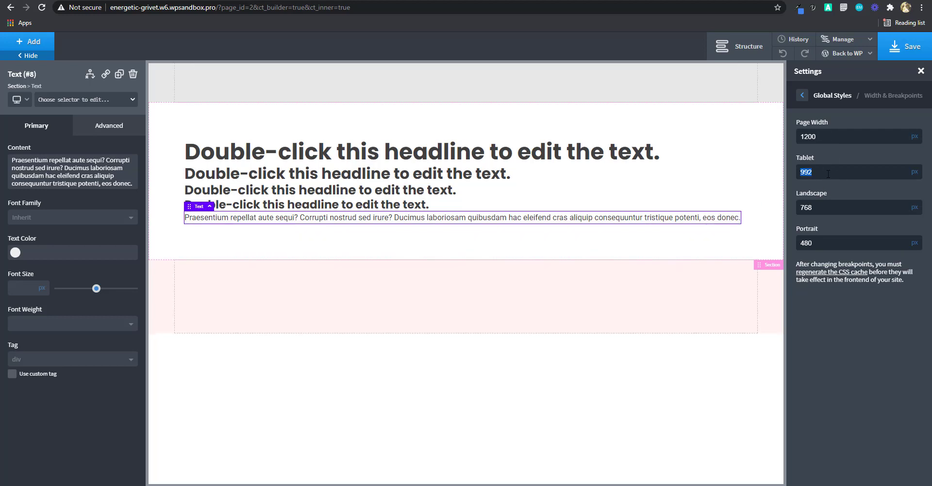
{"action": "type", "text": "1024"}
{"action": "double_click", "coordinate": [822, 209]}
{"action": "type", "text": "800"}
{"action": "double_click", "coordinate": [827, 242]}
{"action": "left_click", "coordinate": [827, 241]}
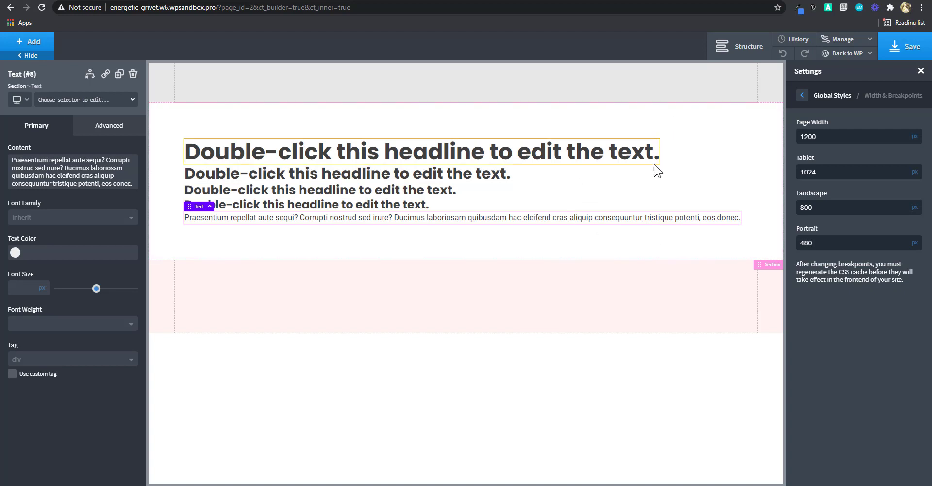
{"action": "left_click", "coordinate": [911, 53]}
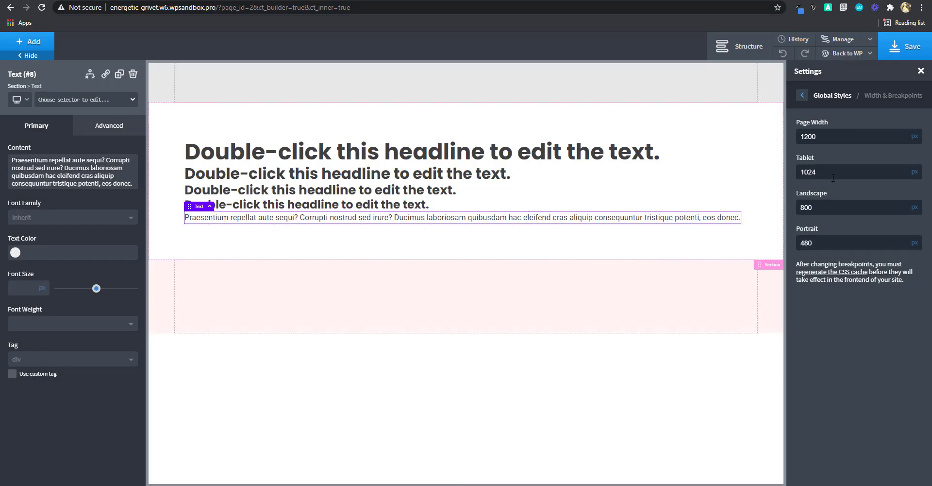
- Set the global columns padding to 0 on all four sides in the Sections & Columns styles
{"action": "left_click", "coordinate": [834, 97]}
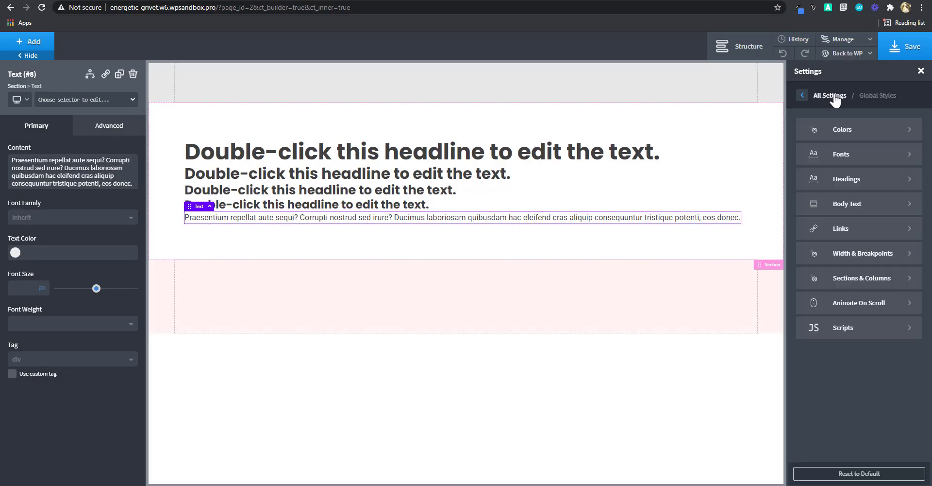
{"action": "left_click", "coordinate": [864, 284]}
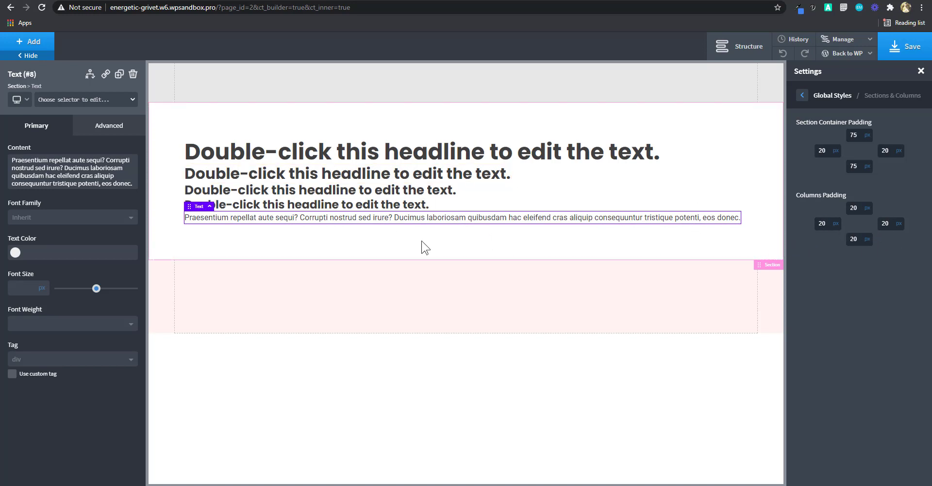
{"action": "left_click", "coordinate": [850, 209]}
{"action": "type", "text": "0"}
{"action": "left_click", "coordinate": [824, 223]}
{"action": "type", "text": "0"}
{"action": "left_click", "coordinate": [853, 238]}
{"action": "type", "text": "0"}
{"action": "left_click", "coordinate": [858, 252]}
{"action": "left_click", "coordinate": [853, 208]}
- Select the section containing the headlines, preview it at the Less than 480px breakpoint, and return to All devices
{"action": "left_click", "coordinate": [17, 99]}
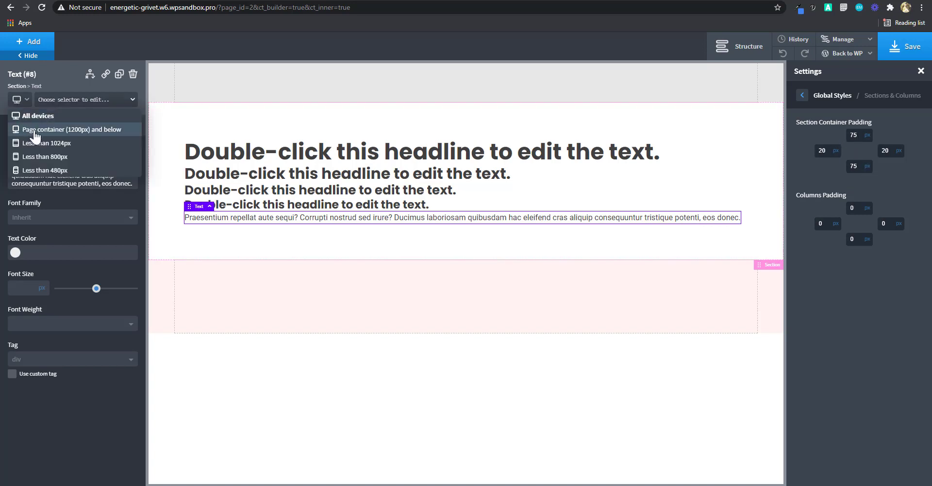
{"action": "left_click", "coordinate": [270, 122]}
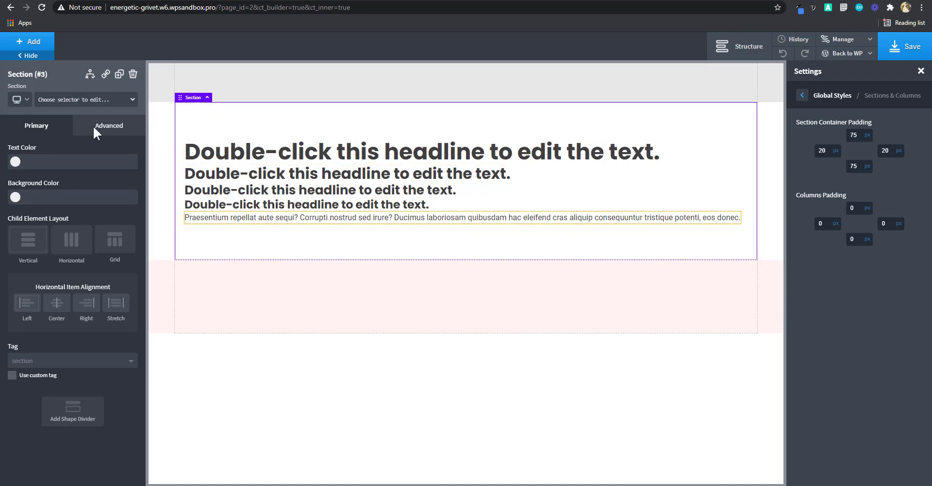
{"action": "left_click", "coordinate": [20, 100]}
{"action": "left_click", "coordinate": [49, 170]}
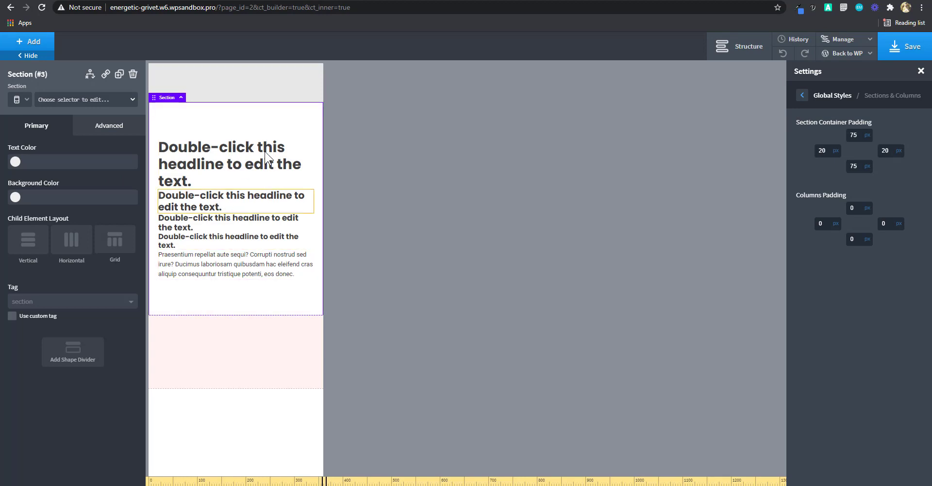
{"action": "left_click", "coordinate": [16, 98]}
{"action": "left_click", "coordinate": [30, 116]}
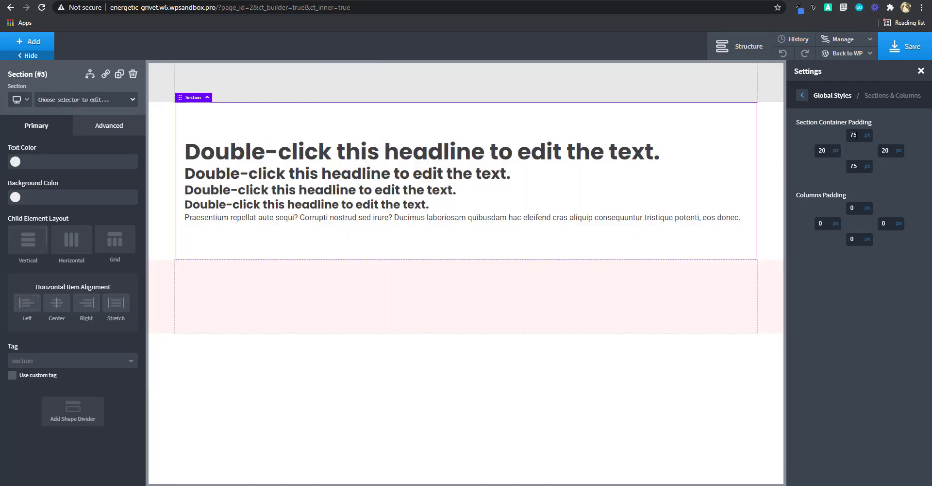
- Set the top section container padding to 5.5vmax, with its unit set to none
{"action": "double_click", "coordinate": [853, 135]}
{"action": "left_click", "coordinate": [867, 135]}
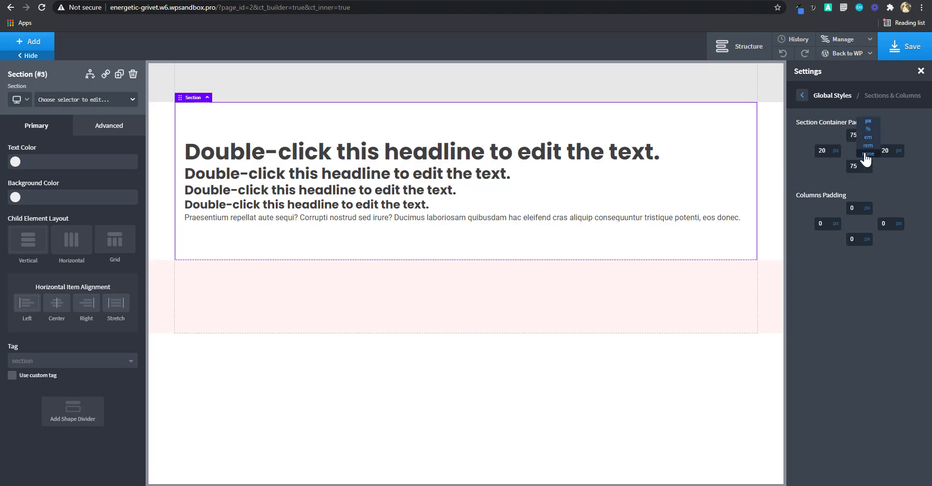
{"action": "left_click", "coordinate": [866, 154]}
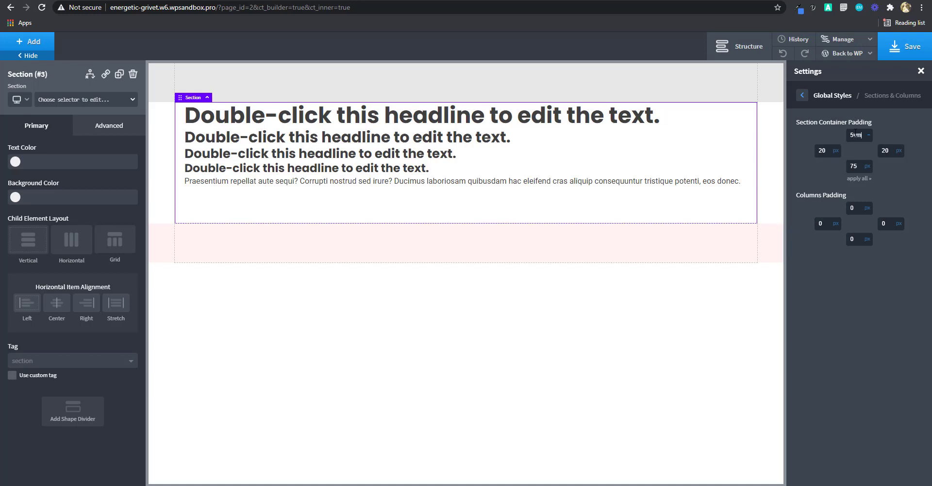
{"action": "key", "text": "Return"}
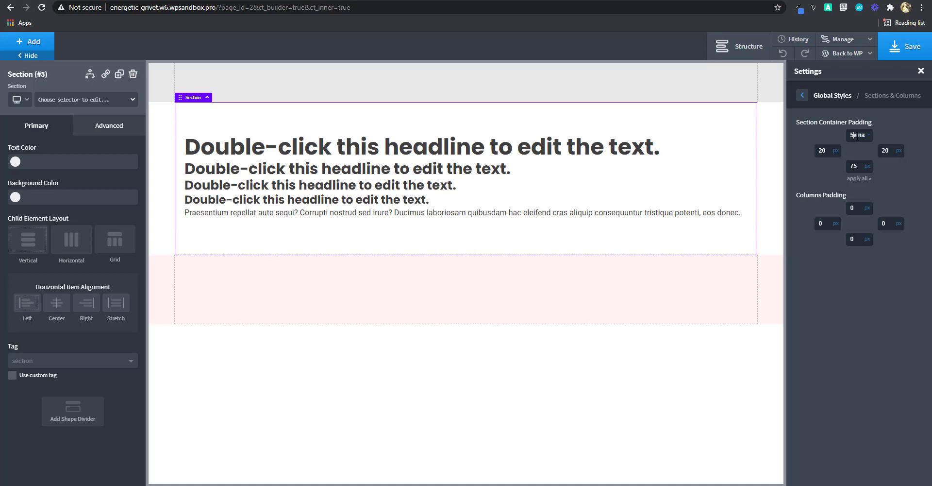
{"action": "type", "text": "5"}
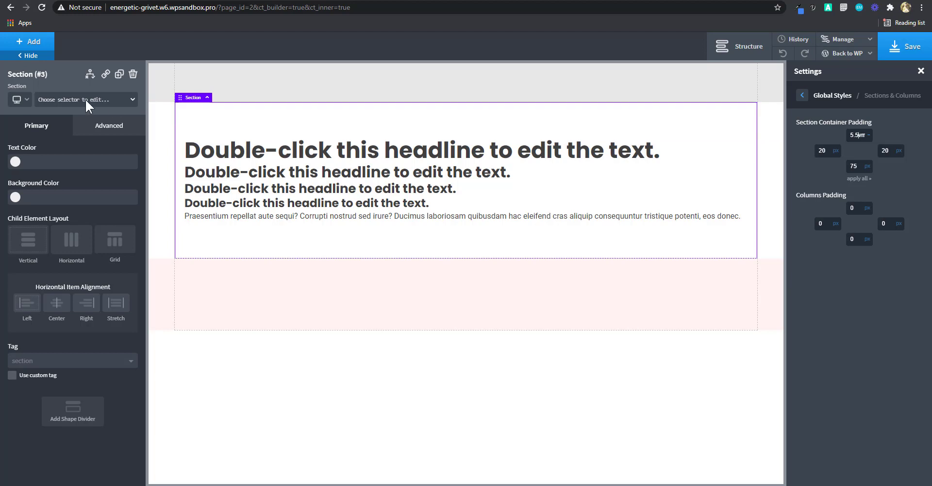
- Preview the new top padding at the Less than 480px breakpoint and return to All devices
{"action": "left_click", "coordinate": [20, 100]}
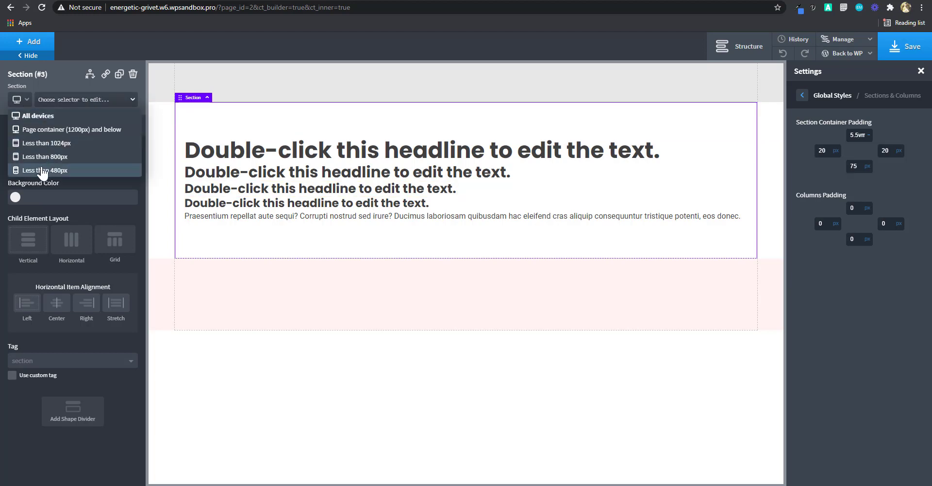
{"action": "left_click", "coordinate": [41, 170]}
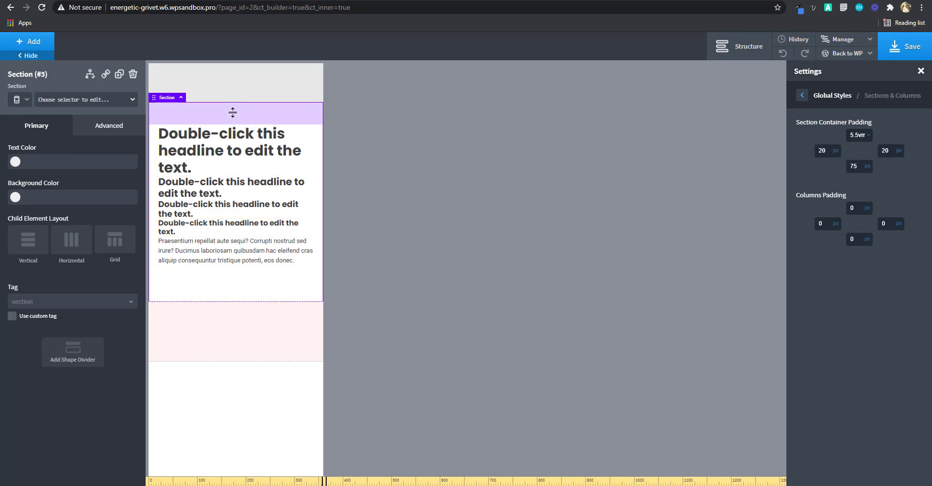
{"action": "left_click", "coordinate": [22, 100]}
{"action": "left_click", "coordinate": [23, 109]}
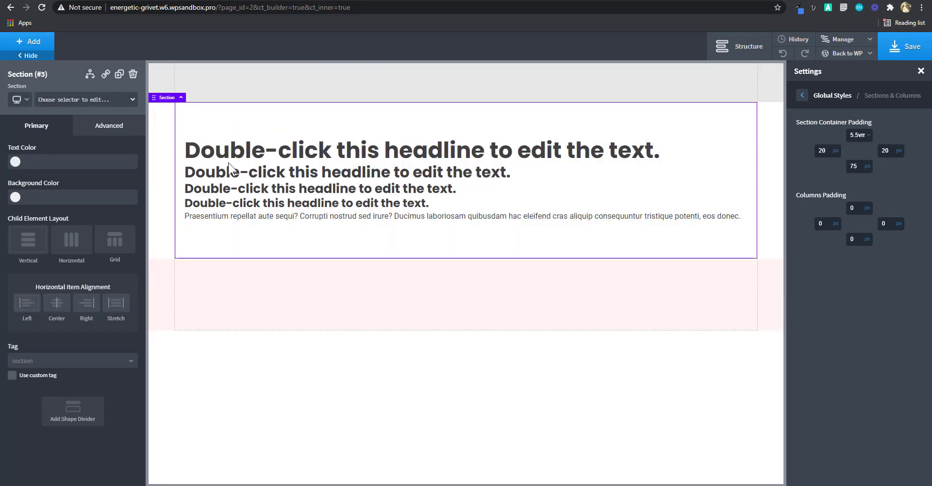
- Set the bottom section container padding to match the top at 5.5vmax, with its unit set to none
{"action": "left_click", "coordinate": [857, 135]}
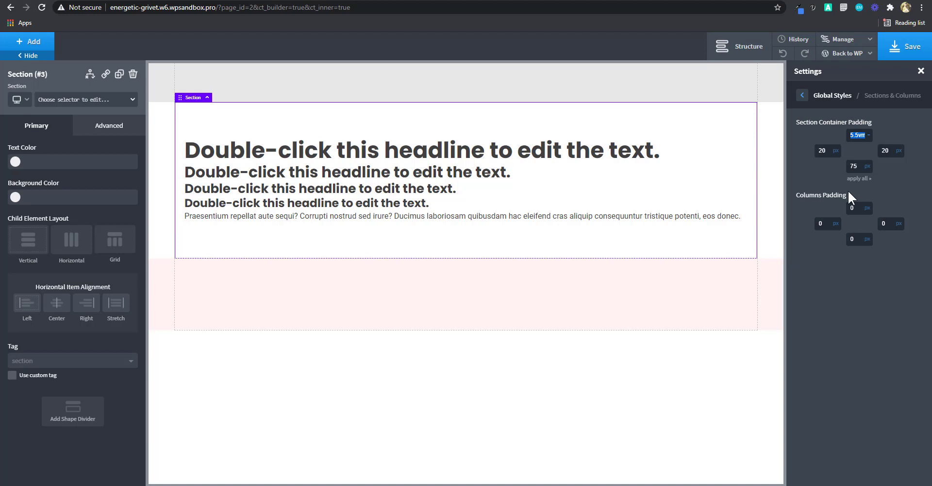
{"action": "left_click", "coordinate": [858, 166]}
{"action": "type", "text": "max"}
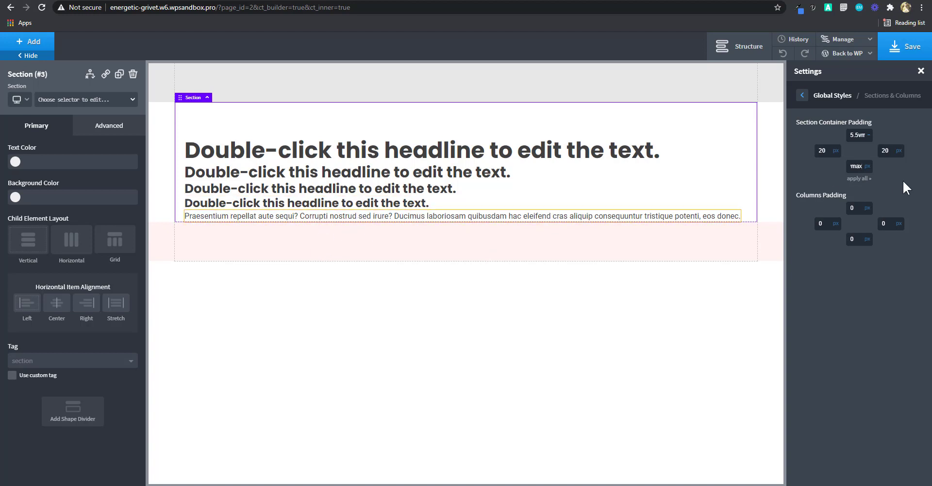
{"action": "left_click", "coordinate": [868, 166]}
{"action": "left_click", "coordinate": [872, 185]}
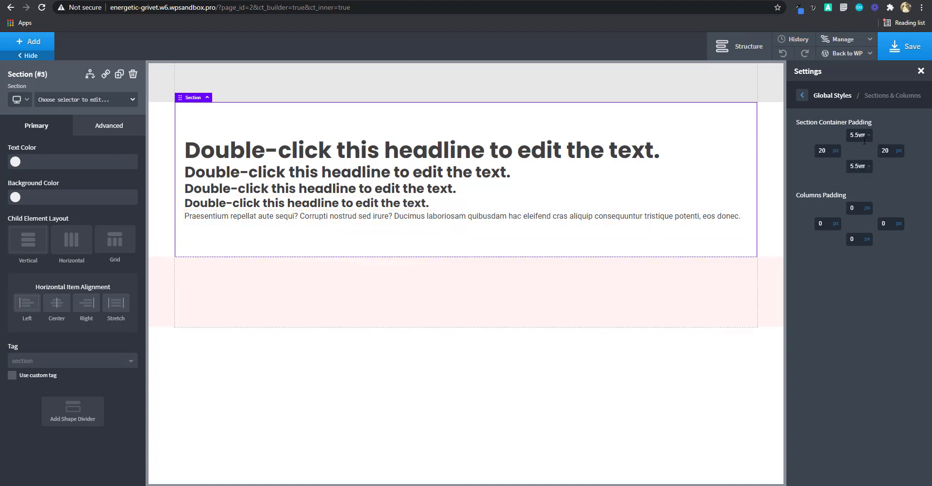
{"action": "left_click", "coordinate": [869, 166]}
{"action": "left_click", "coordinate": [877, 180]}
{"action": "double_click", "coordinate": [858, 166]}
{"action": "key", "text": "shift+Tab"}
- Compare the section's top and bottom spacing at the Less than 800px, Less than 480px and full desktop views
{"action": "left_click", "coordinate": [17, 99]}
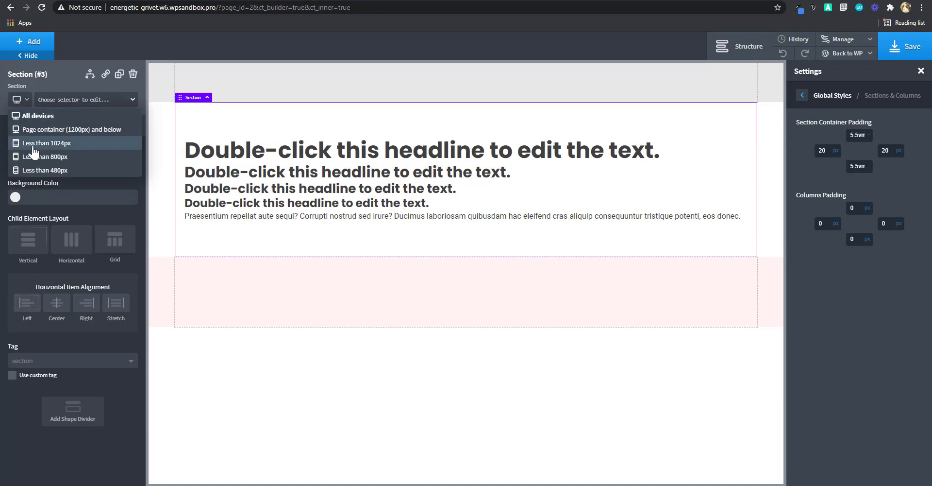
{"action": "left_click", "coordinate": [34, 142]}
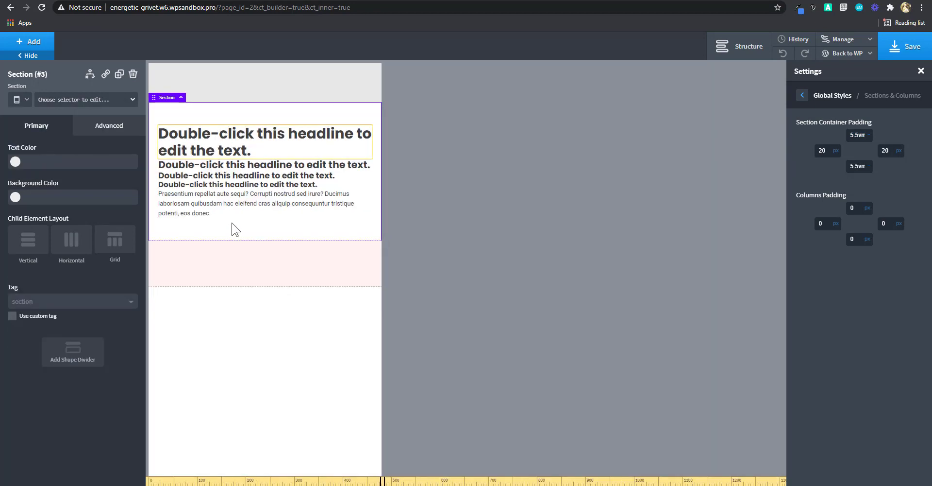
{"action": "left_click", "coordinate": [18, 100]}
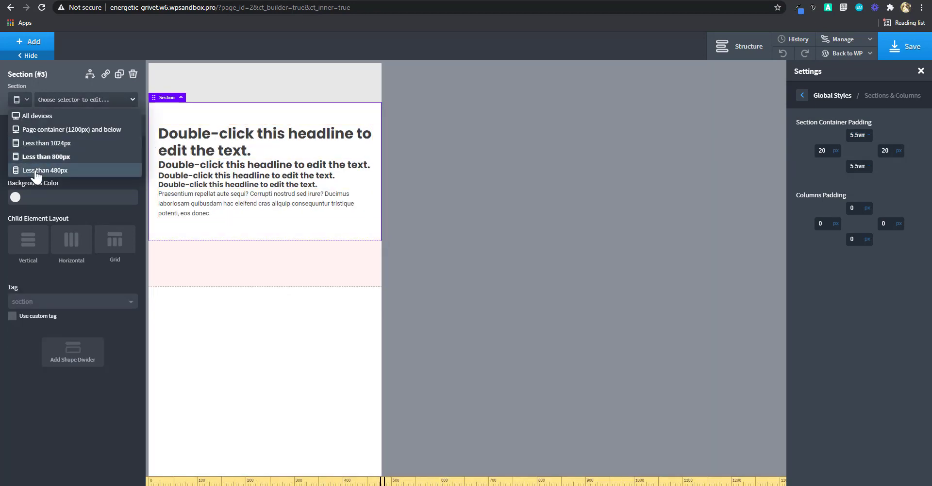
{"action": "left_click", "coordinate": [36, 171]}
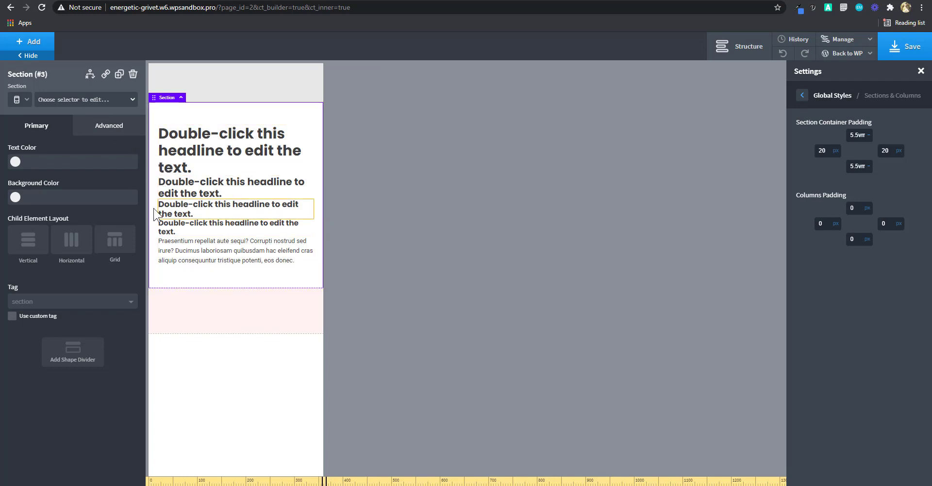
{"action": "left_click", "coordinate": [20, 99]}
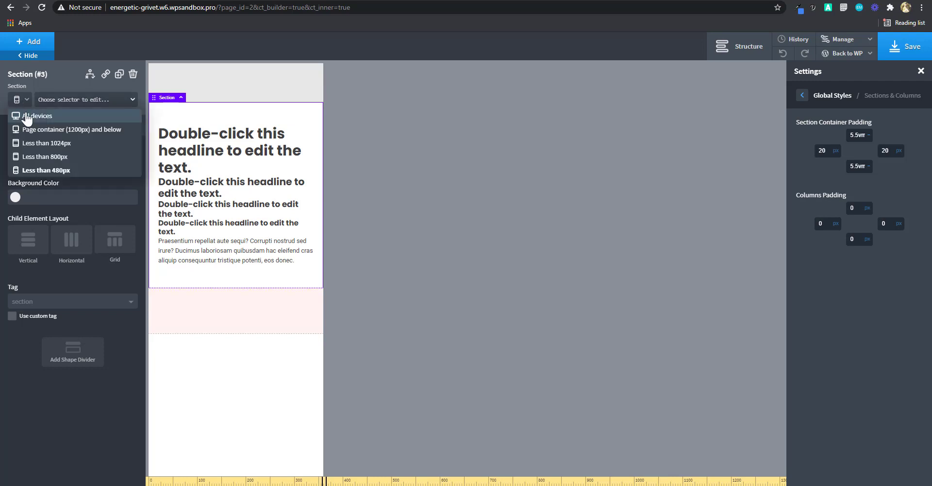
{"action": "left_click", "coordinate": [27, 117]}
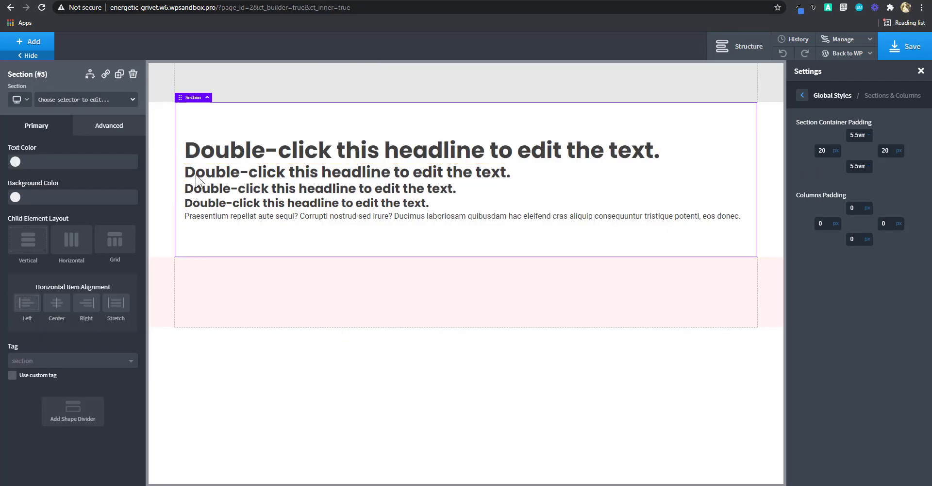
{"action": "left_click", "coordinate": [20, 99]}
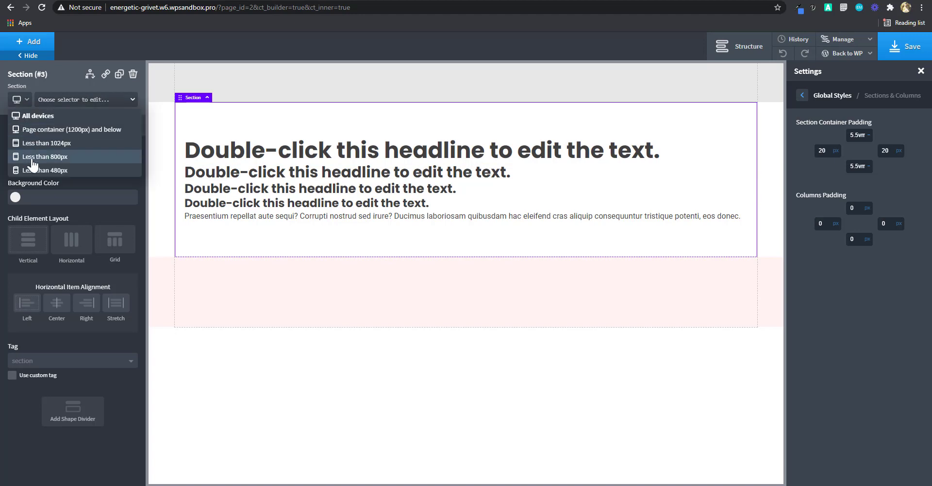
{"action": "left_click", "coordinate": [33, 169]}
{"action": "left_click", "coordinate": [17, 99]}
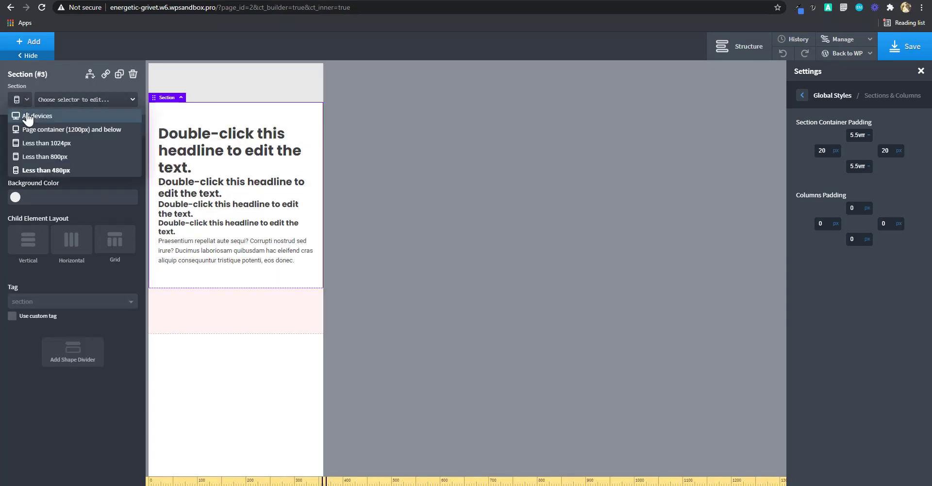
{"action": "left_click", "coordinate": [77, 127]}
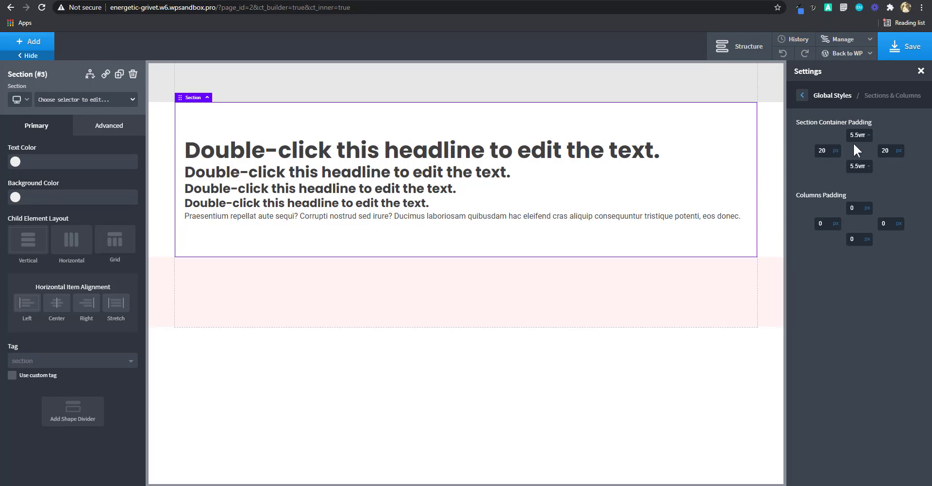
- Examine the side spacing around the heading and paragraph at the Less than 480px breakpoint and return to All devices
{"action": "double_click", "coordinate": [826, 150]}
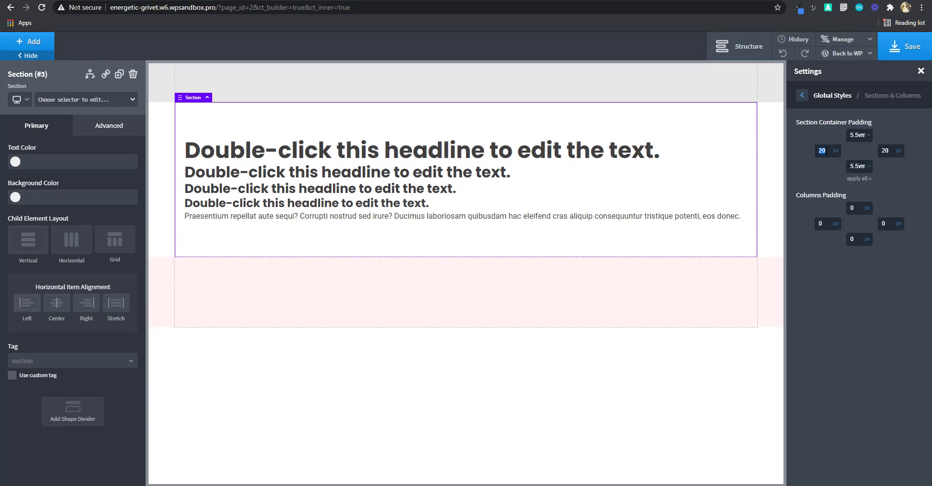
{"action": "left_click", "coordinate": [836, 151]}
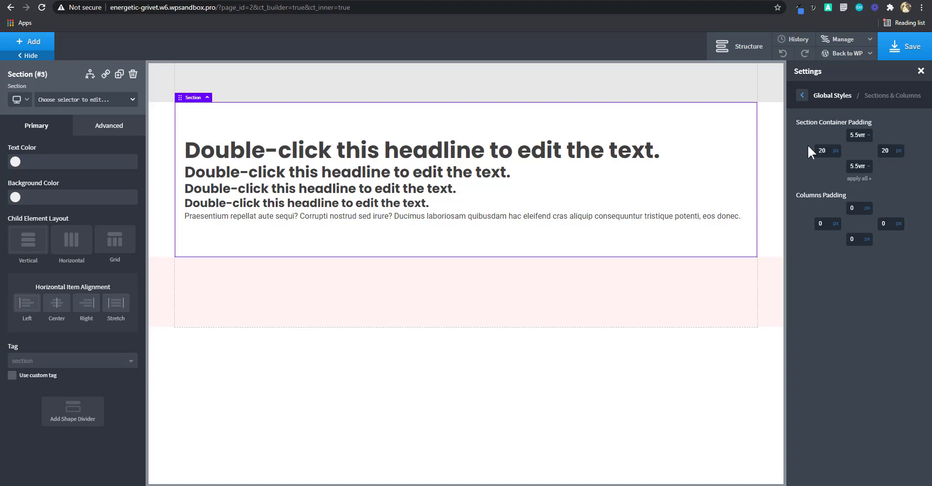
{"action": "left_click", "coordinate": [23, 102]}
{"action": "left_click", "coordinate": [24, 169]}
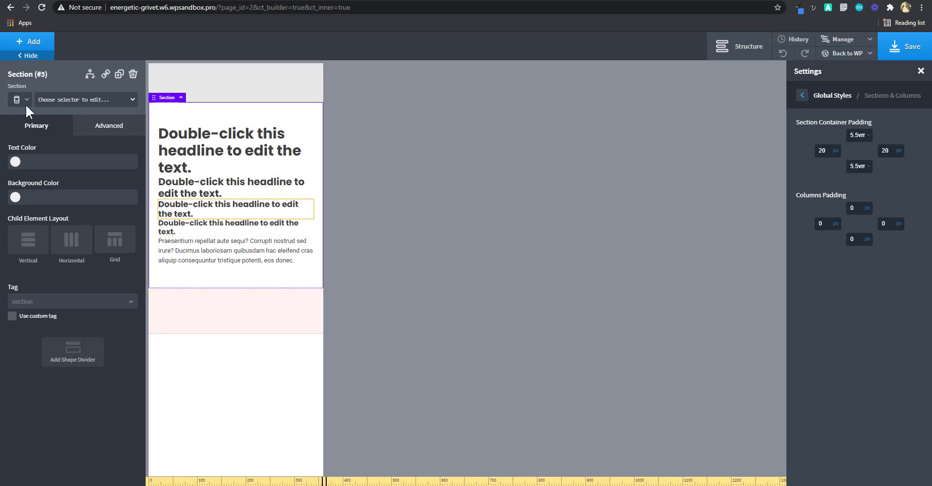
{"action": "left_click", "coordinate": [184, 144]}
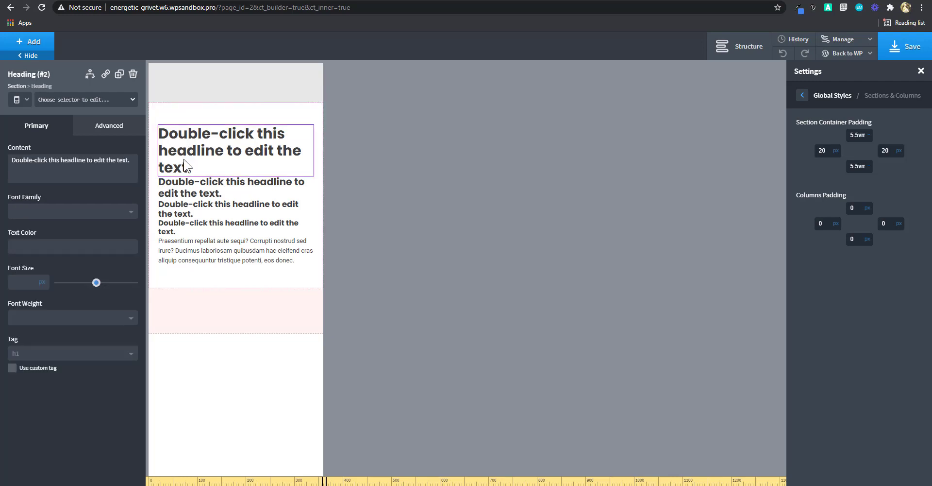
{"action": "left_click", "coordinate": [184, 196]}
{"action": "left_click", "coordinate": [190, 247]}
{"action": "left_click", "coordinate": [162, 141]}
{"action": "left_click", "coordinate": [191, 248]}
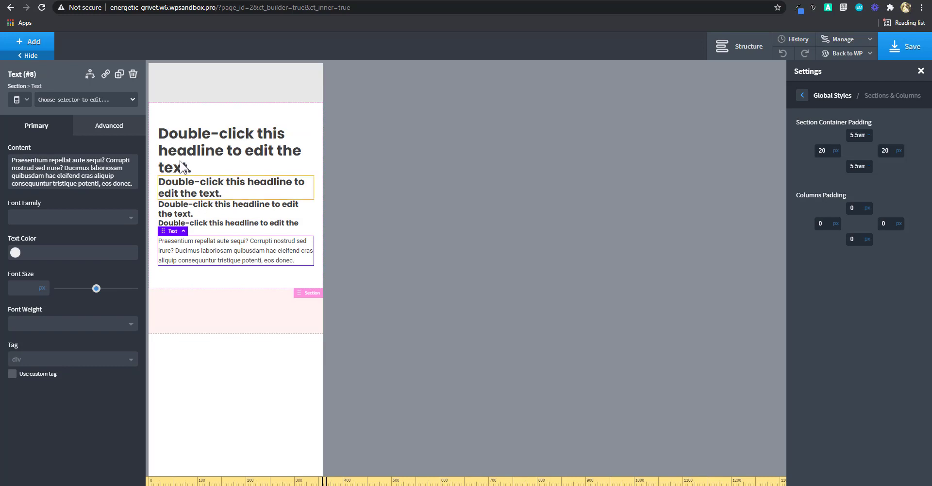
{"action": "left_click", "coordinate": [155, 148]}
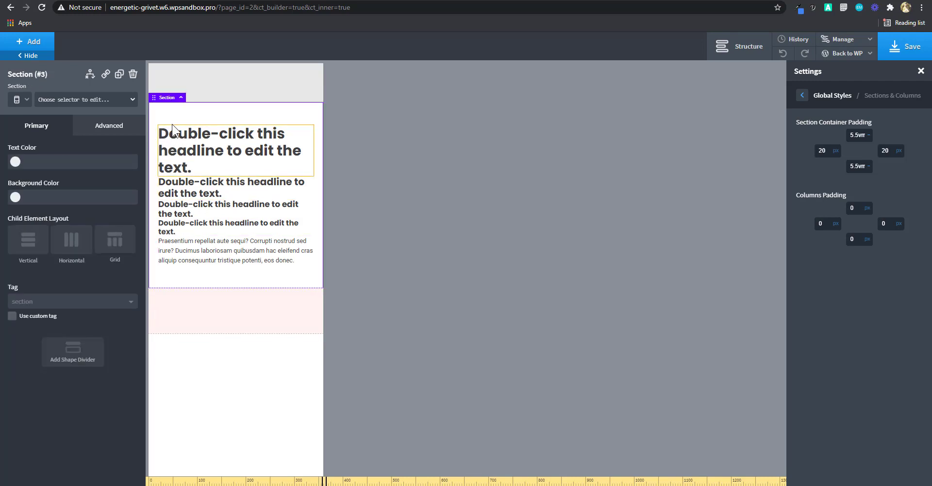
{"action": "left_click", "coordinate": [18, 100]}
{"action": "left_click", "coordinate": [22, 115]}
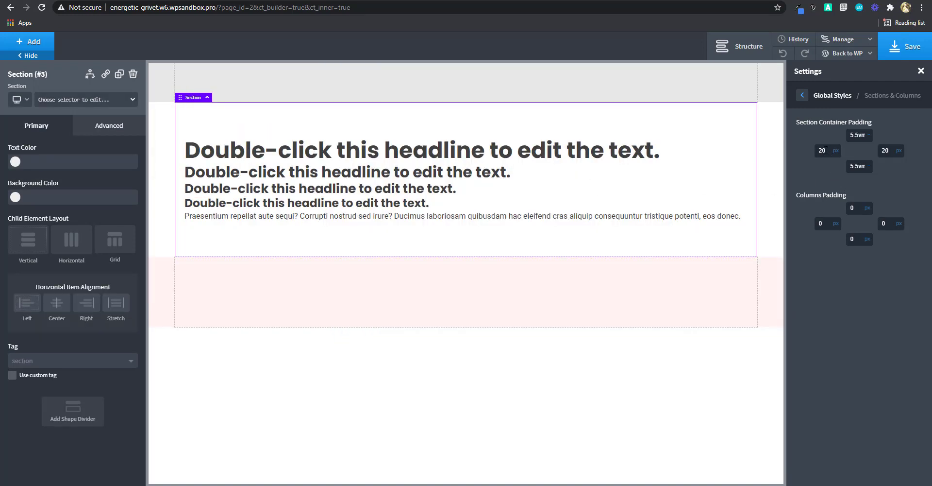
- Set the left section container padding to 1.4vmax, with its unit set to none
{"action": "double_click", "coordinate": [823, 150]}
{"action": "type", "text": "1v"}
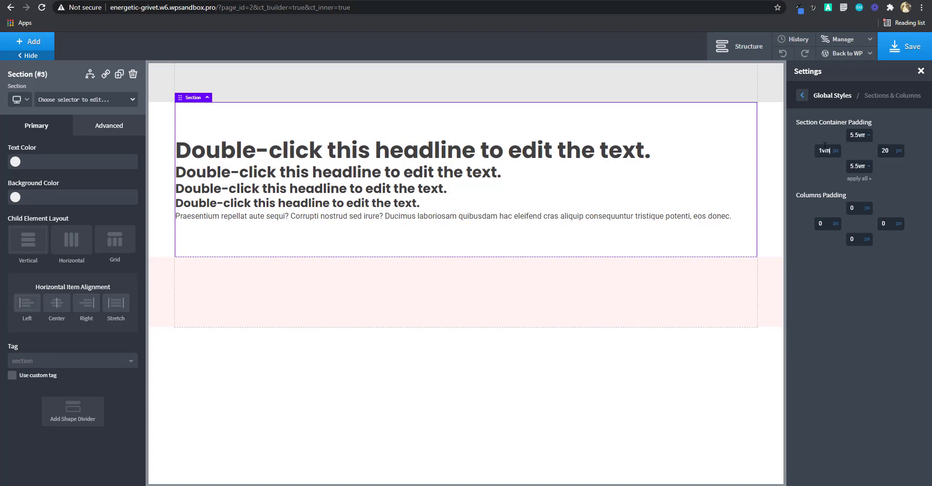
{"action": "type", "text": "max"}
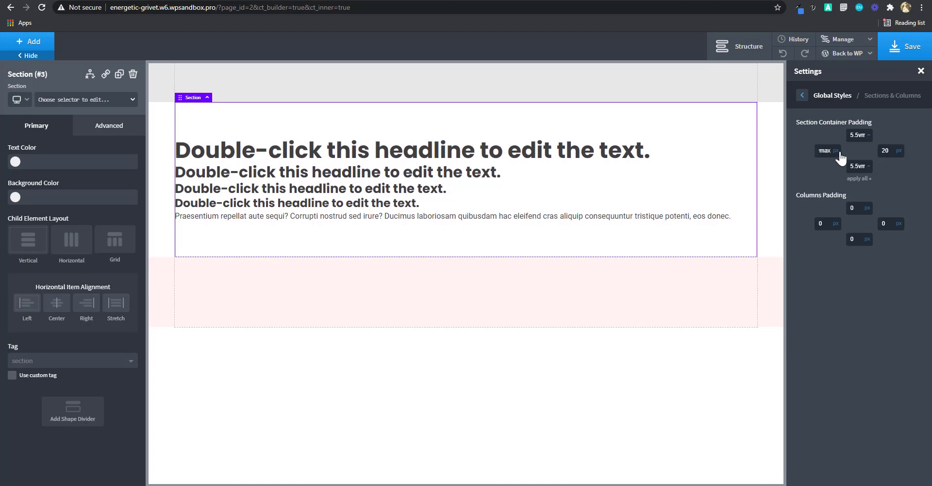
{"action": "left_click", "coordinate": [831, 167]}
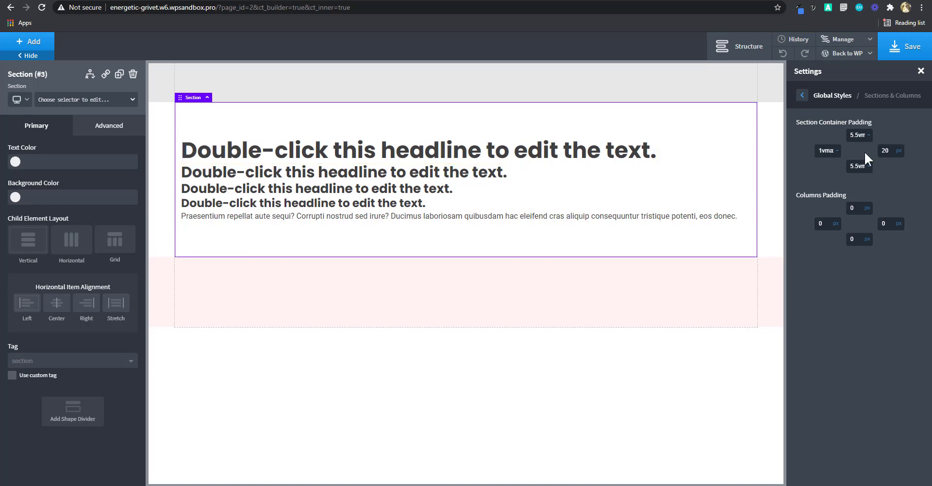
{"action": "left_click", "coordinate": [826, 150]}
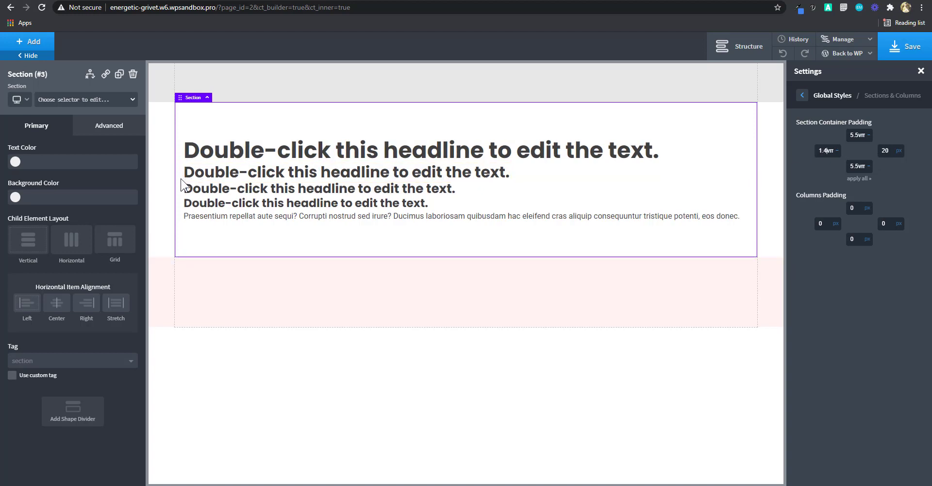
- Preview the section at the Less than 480px breakpoint and set the right section container padding to 1.4vmax
{"action": "left_click", "coordinate": [24, 100]}
{"action": "left_click", "coordinate": [34, 168]}
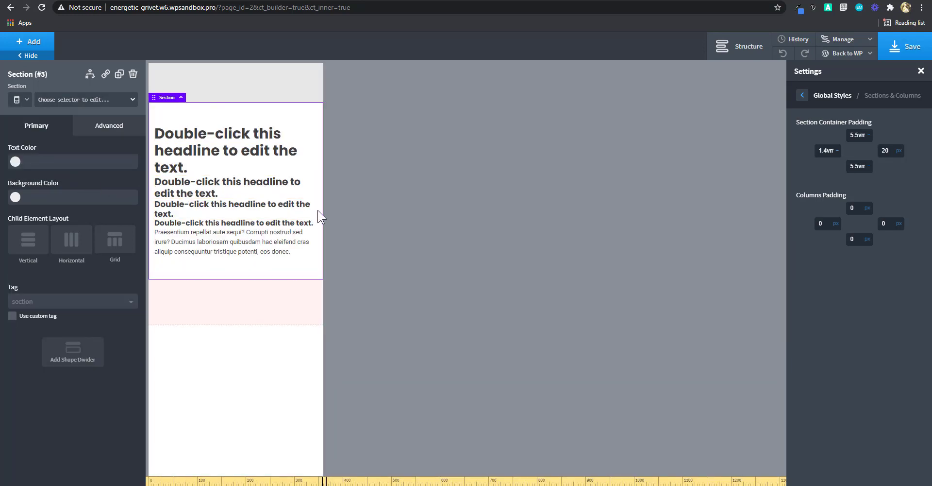
{"action": "double_click", "coordinate": [827, 151]}
{"action": "double_click", "coordinate": [885, 151]}
{"action": "type", "text": "1.4vmax"}
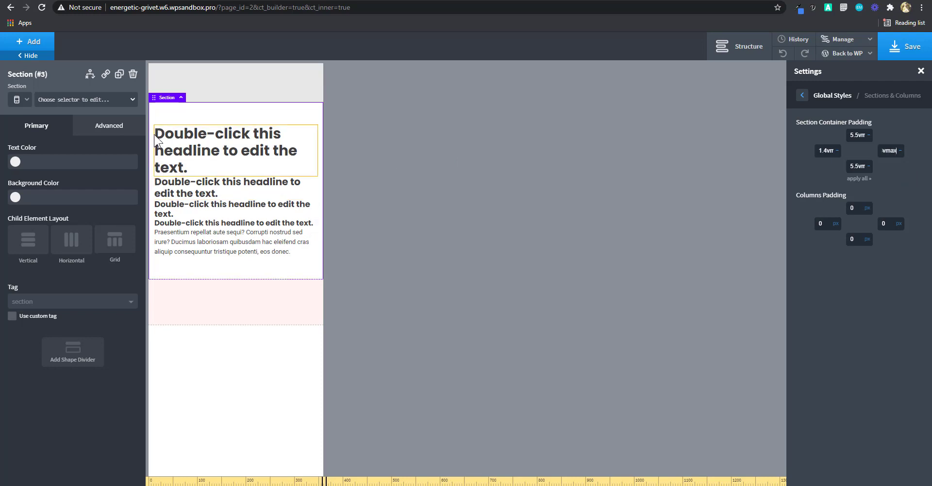
- Return to All devices and select the section containing the headlines to check its side padding
{"action": "left_click", "coordinate": [18, 99]}
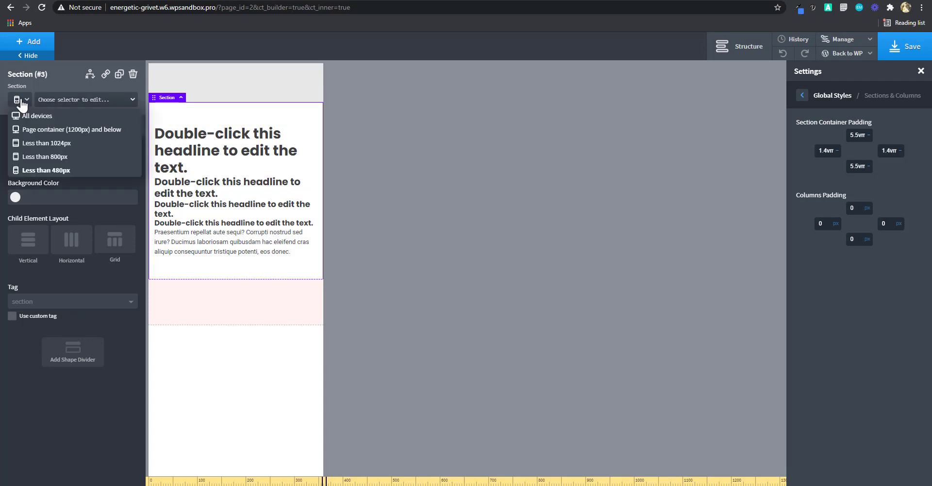
{"action": "left_click", "coordinate": [62, 121]}
{"action": "left_click", "coordinate": [318, 155]}
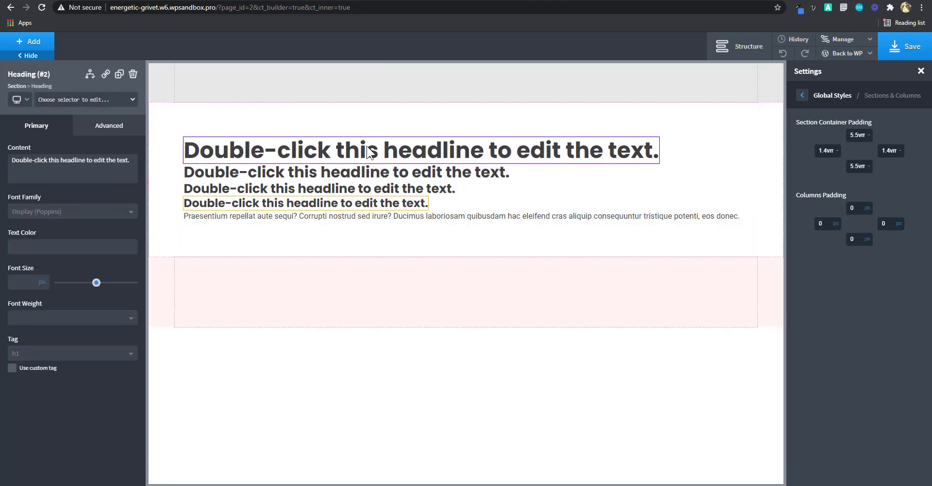
{"action": "left_click", "coordinate": [469, 249]}
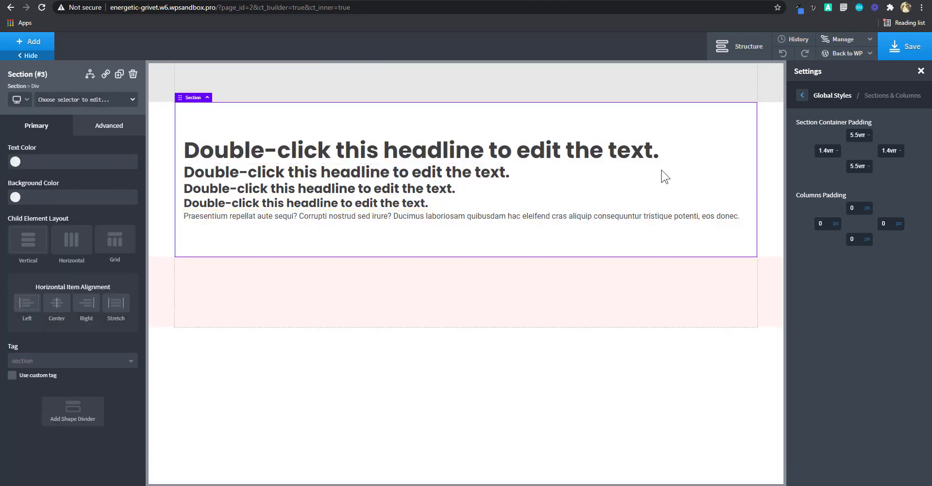
- Examine the global Animate On Scroll settings and the available animation types, then return to the Global Styles overview
{"action": "left_click", "coordinate": [840, 97]}
{"action": "left_click", "coordinate": [835, 299]}
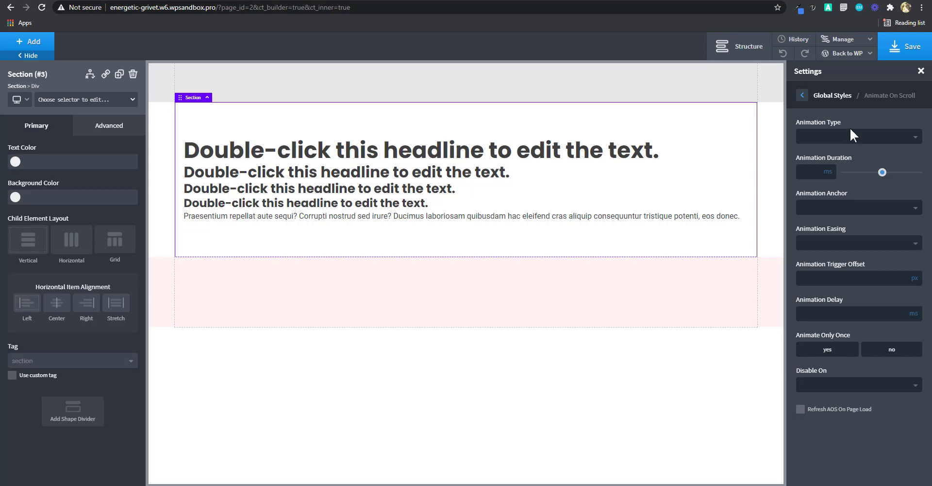
{"action": "left_click", "coordinate": [891, 139]}
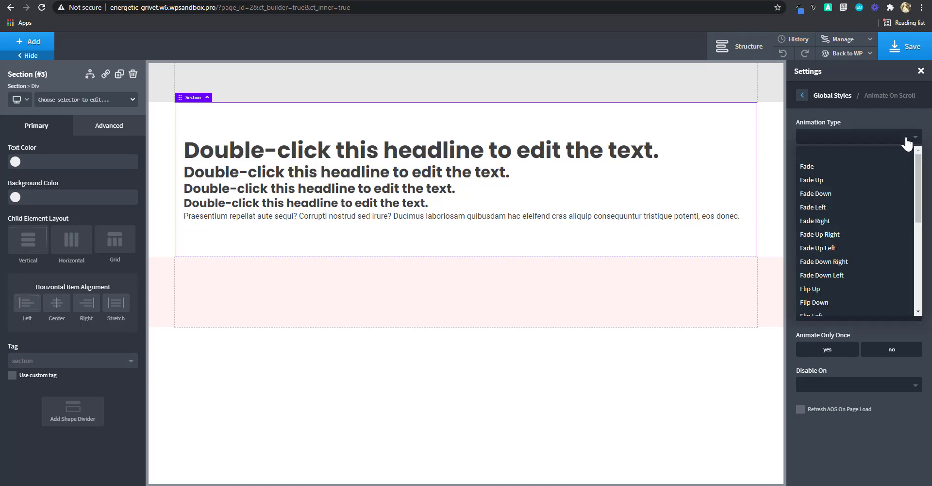
{"action": "left_click", "coordinate": [846, 121]}
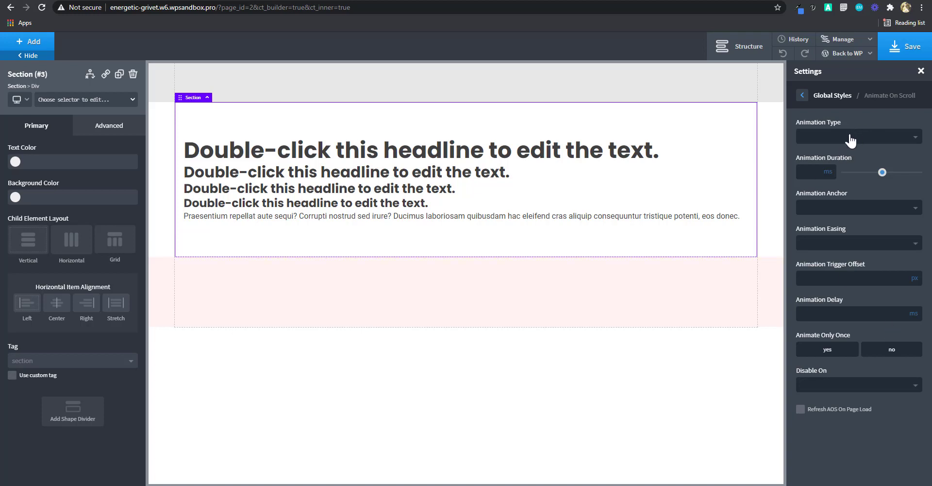
{"action": "left_click", "coordinate": [837, 98]}
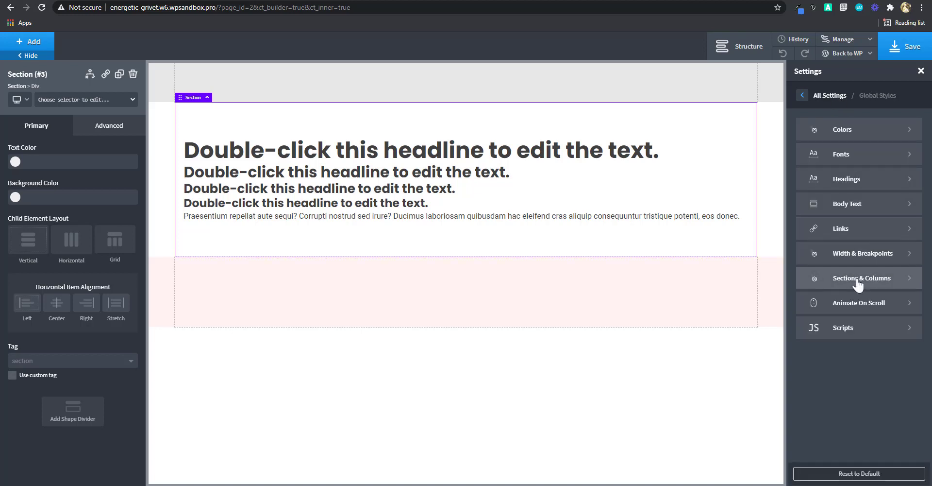
- Enable Smooth Scroll to Hash Links in the global scripts with a scroll time of 400 ms and return to Global Styles
{"action": "left_click", "coordinate": [851, 328]}
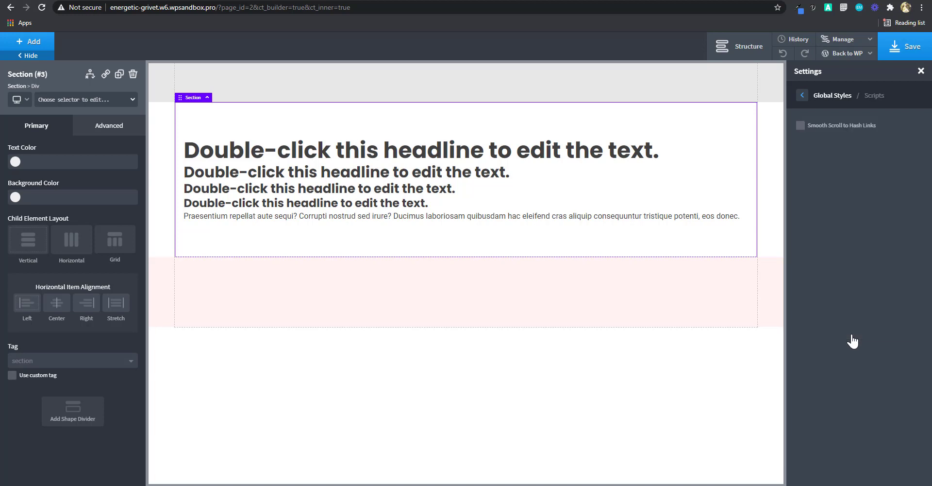
{"action": "left_click", "coordinate": [800, 127]}
{"action": "left_click", "coordinate": [813, 162]}
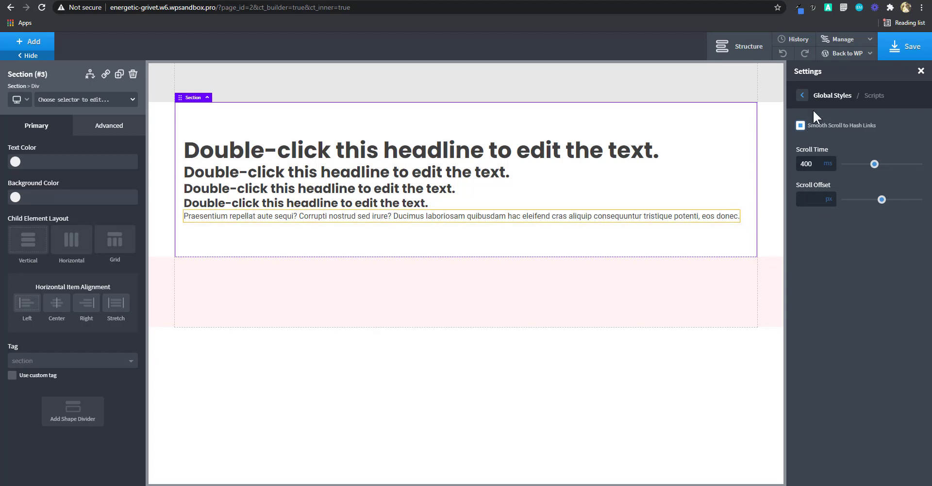
{"action": "left_click", "coordinate": [826, 96]}
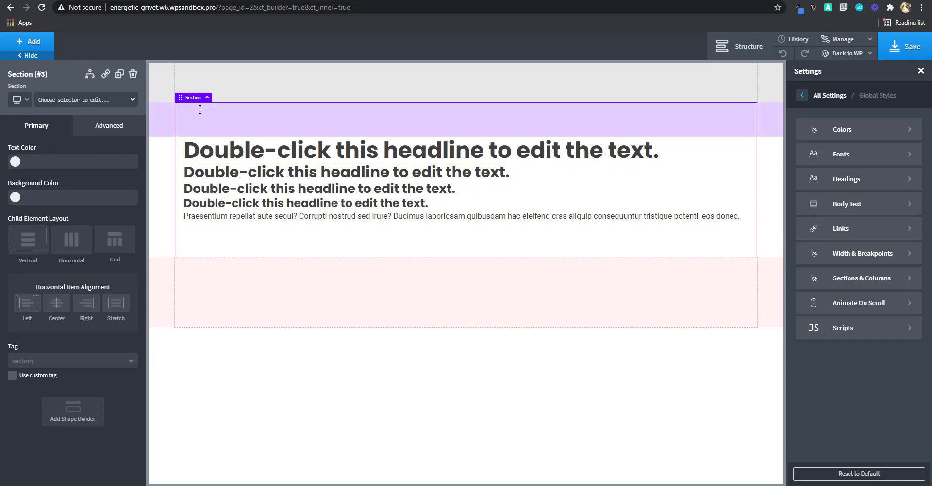
- Delete the existing section with its headings and text from the page's inner content, and save the page
{"action": "left_click", "coordinate": [738, 46]}
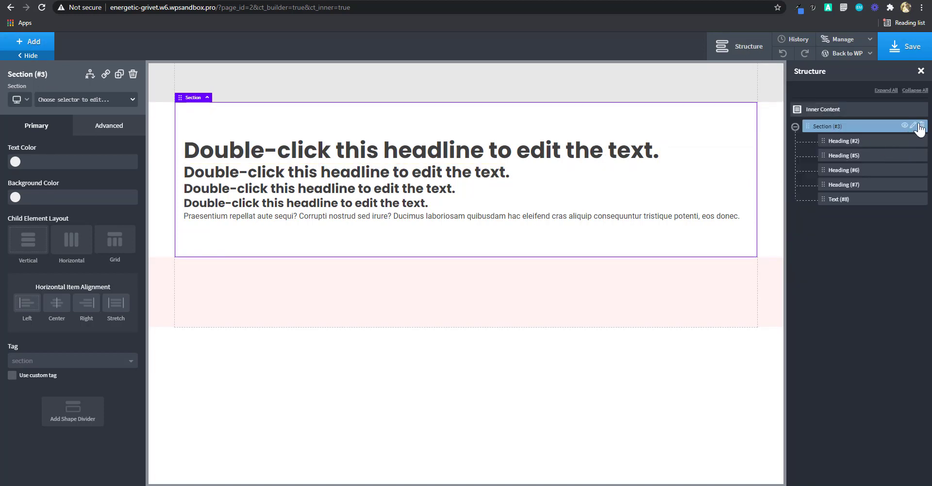
{"action": "left_click", "coordinate": [921, 127]}
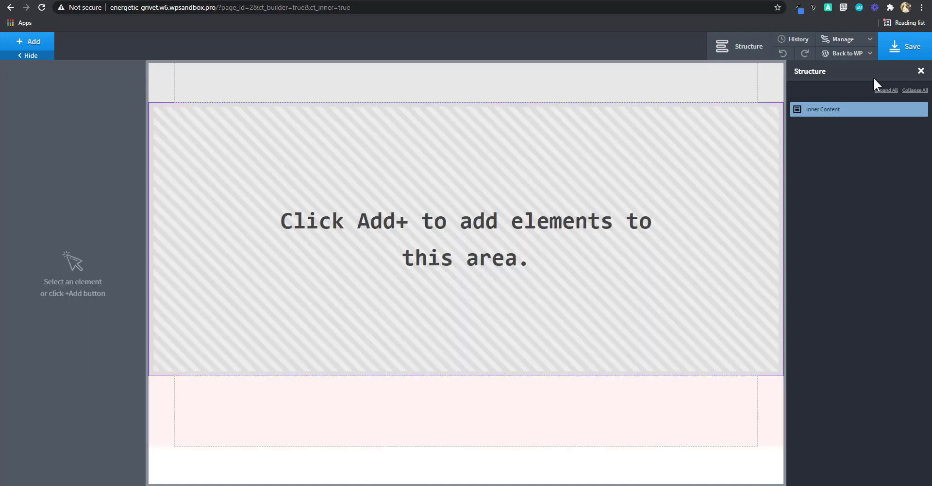
{"action": "left_click", "coordinate": [908, 58]}
- Add a new section containing a div, with a second div nested inside that div
{"action": "left_click", "coordinate": [29, 41]}
{"action": "left_click", "coordinate": [40, 137]}
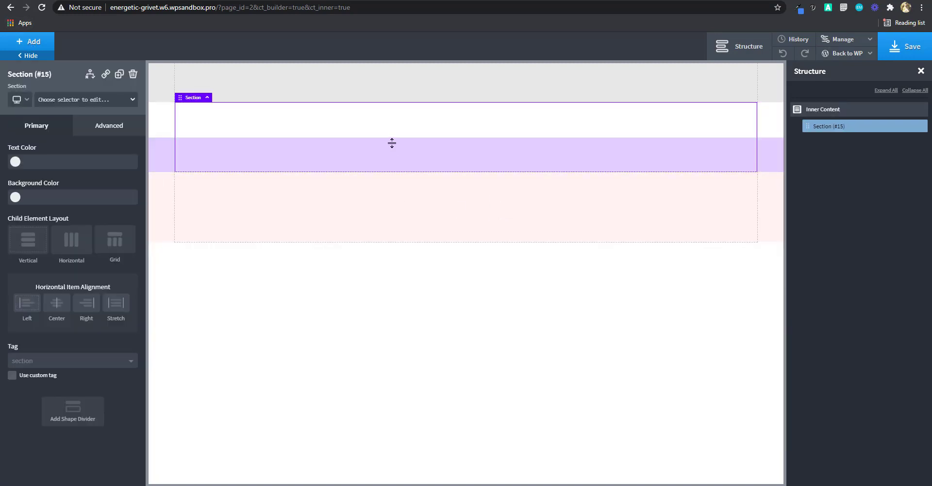
{"action": "left_click", "coordinate": [42, 48]}
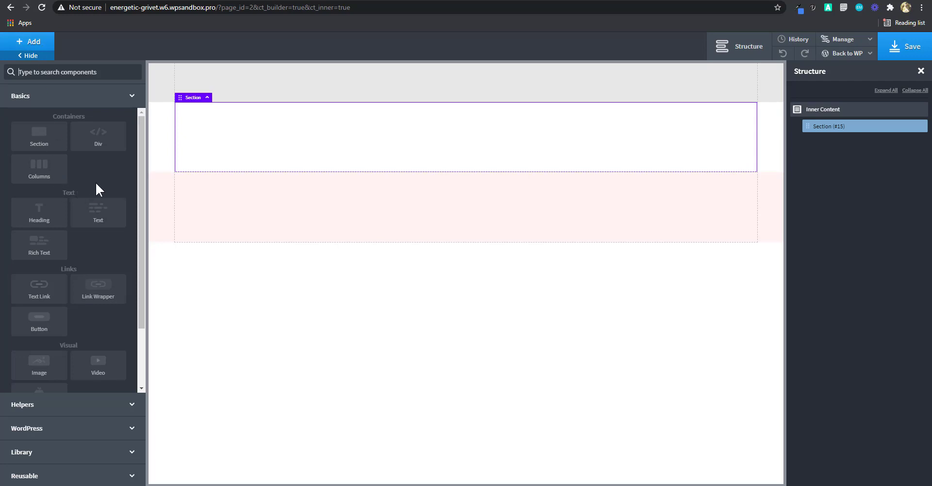
{"action": "left_click", "coordinate": [98, 140]}
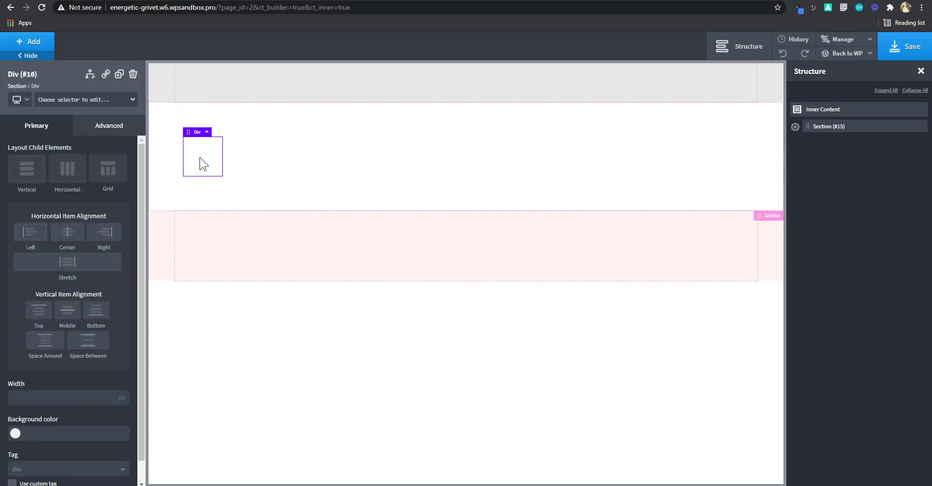
{"action": "left_click", "coordinate": [34, 47]}
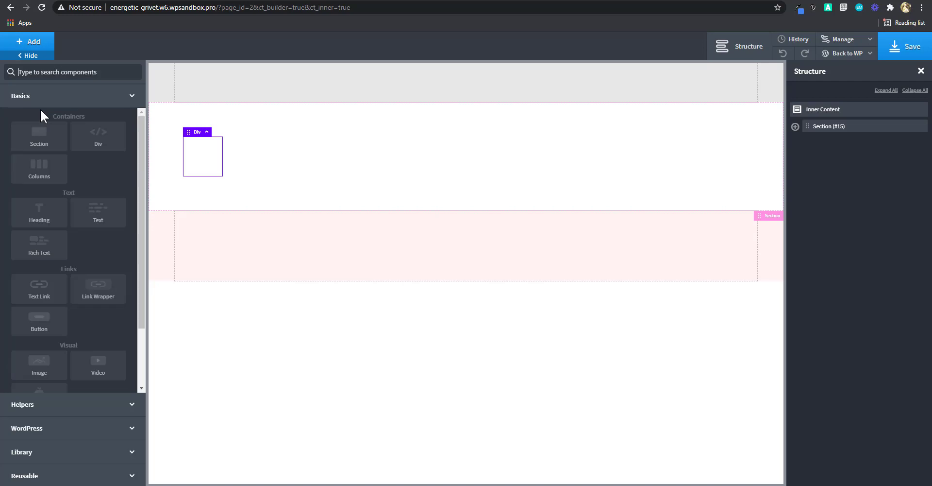
{"action": "left_click", "coordinate": [99, 138]}
- Expand the new section in the page structure, select the inner div, and add a heading, a text block and a button inside it
{"action": "left_click", "coordinate": [795, 126]}
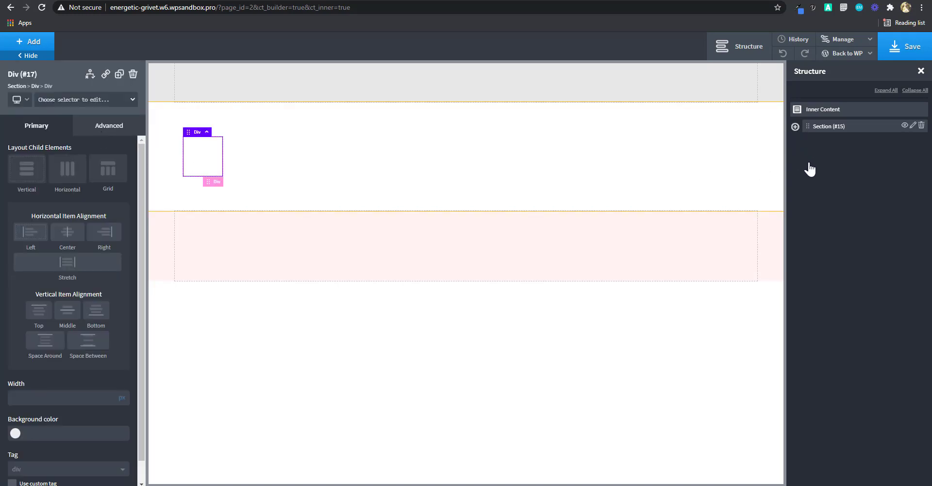
{"action": "left_click", "coordinate": [810, 141]}
{"action": "left_click", "coordinate": [844, 142]}
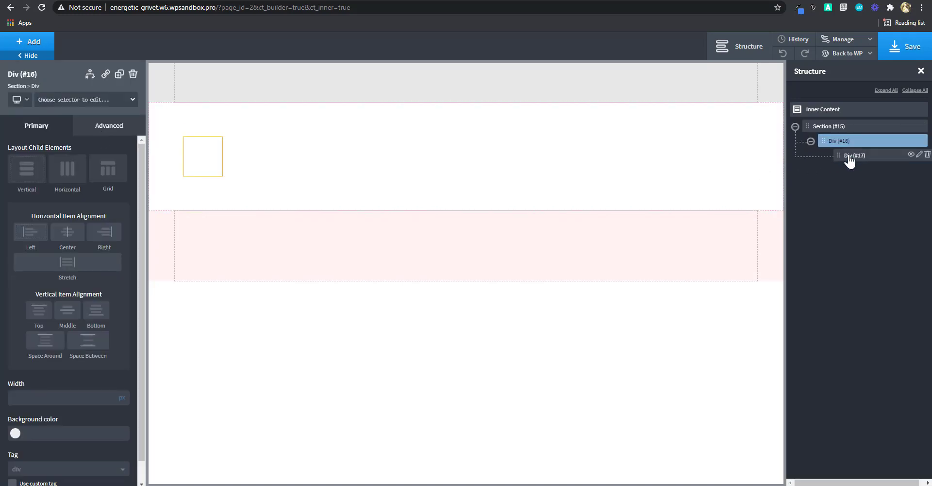
{"action": "left_click", "coordinate": [849, 158]}
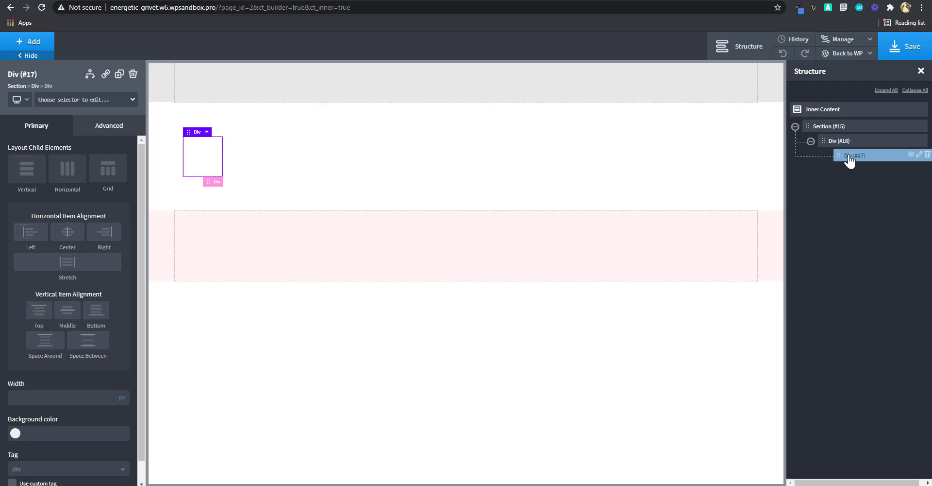
{"action": "left_click", "coordinate": [31, 48]}
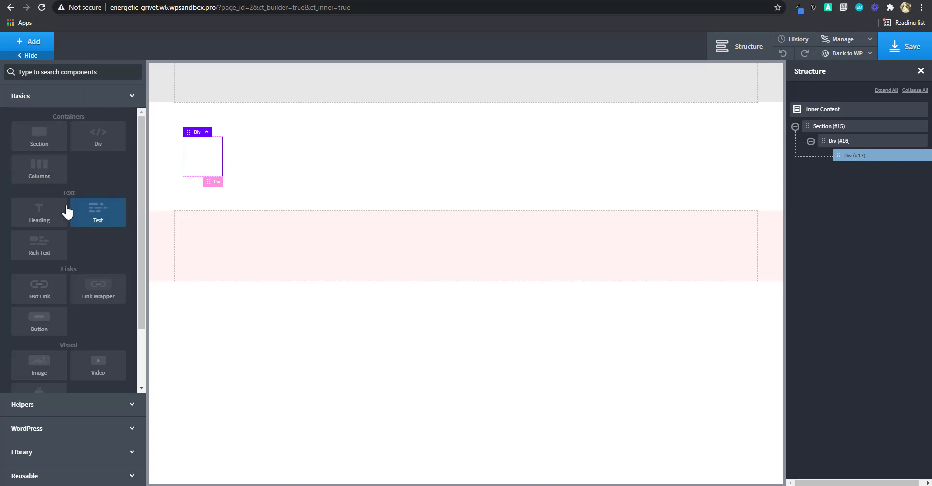
{"action": "left_click", "coordinate": [39, 212]}
{"action": "left_click", "coordinate": [32, 42]}
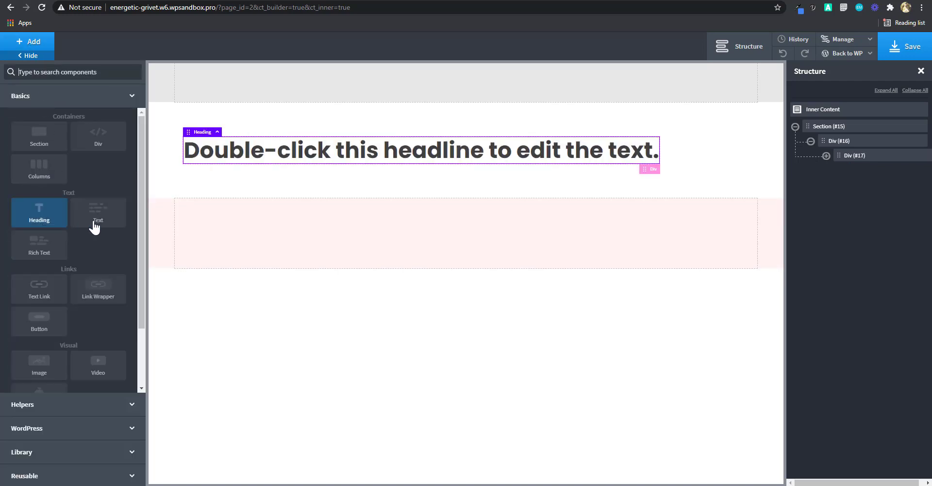
{"action": "left_click", "coordinate": [95, 223]}
{"action": "left_click", "coordinate": [32, 42]}
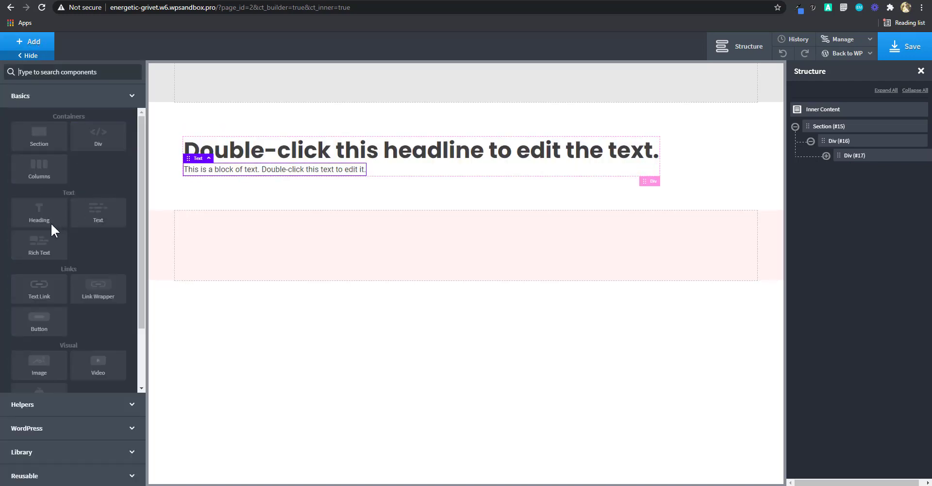
{"action": "left_click", "coordinate": [27, 316]}
- Replace the new heading's content with "Do it now"
{"action": "left_click", "coordinate": [187, 156]}
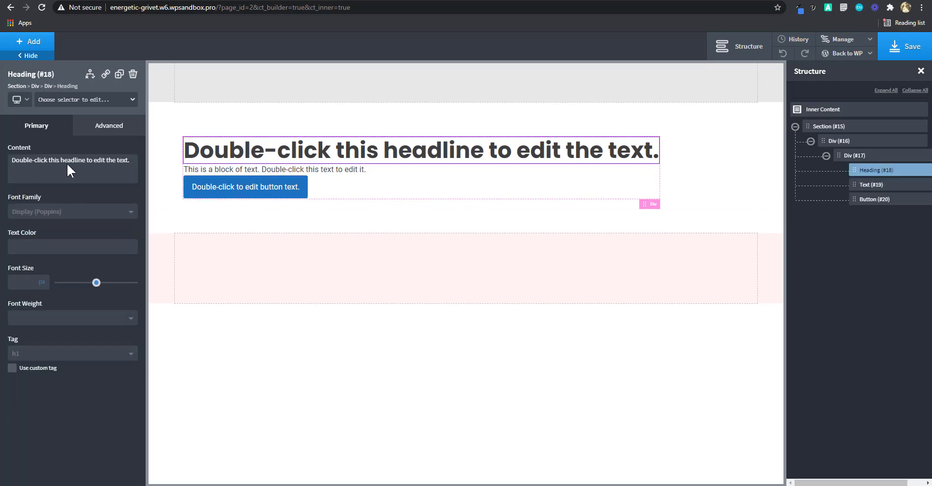
{"action": "triple_click", "coordinate": [68, 164]}
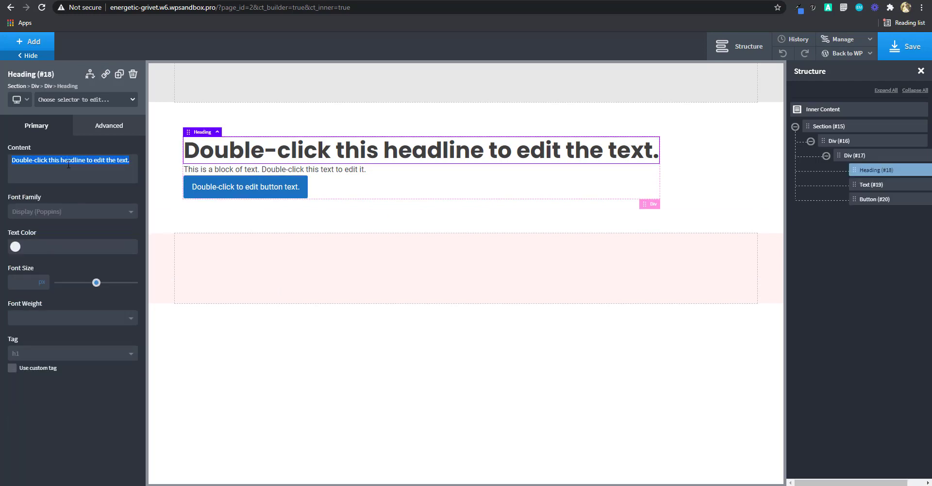
{"action": "type", "text": "do it now"}
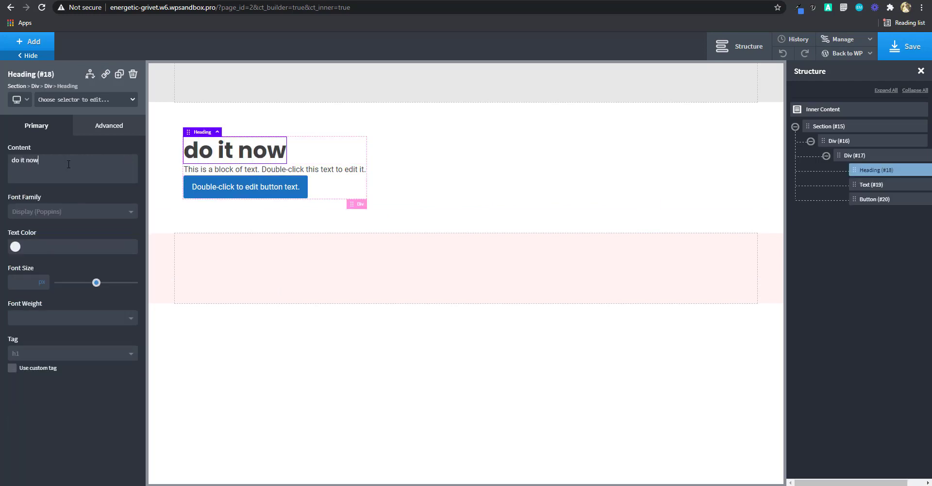
{"action": "left_click_drag", "start_coordinate": [15, 161], "coordinate": [3, 166]}
{"action": "type", "text": "D"}
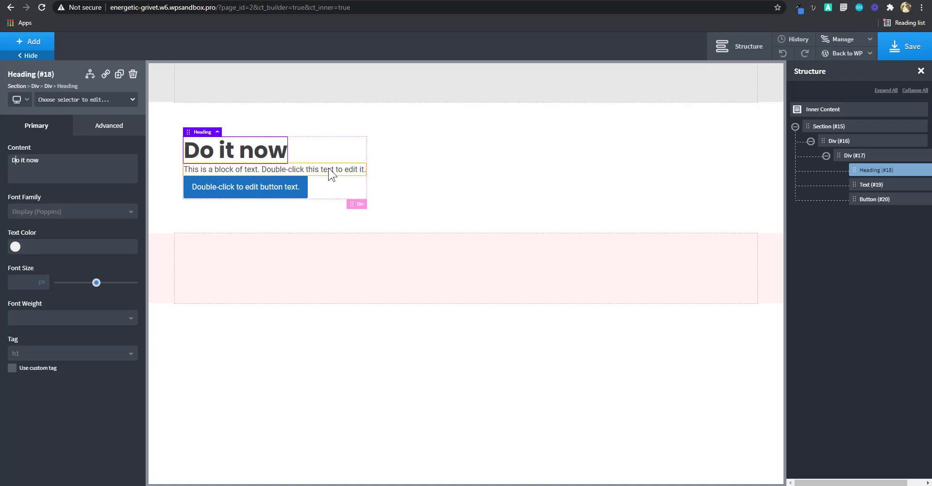
- Replace the text block's content with dummy text from the browser extension, beginning "Nisl dolorem magnis! Fugiat recusandae quas congue"
{"action": "left_click", "coordinate": [349, 169]}
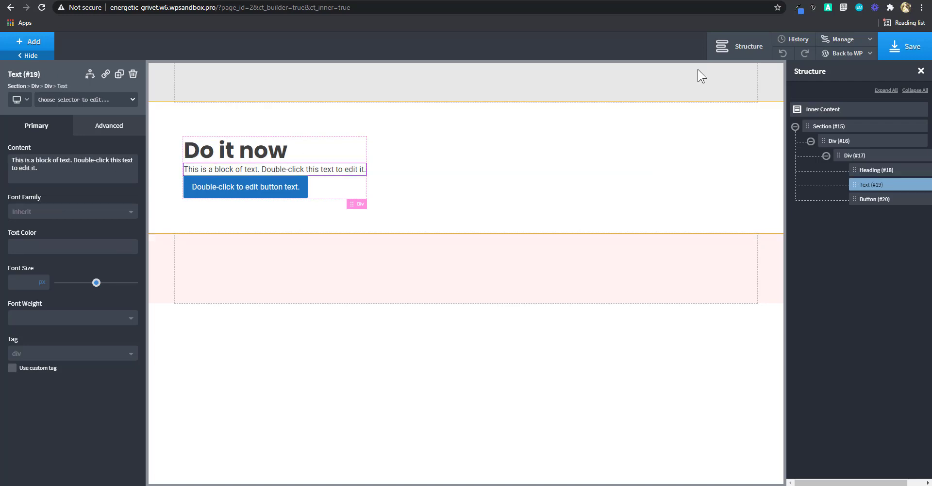
{"action": "left_click", "coordinate": [814, 8]}
{"action": "left_click", "coordinate": [680, 52]}
{"action": "left_click", "coordinate": [96, 174]}
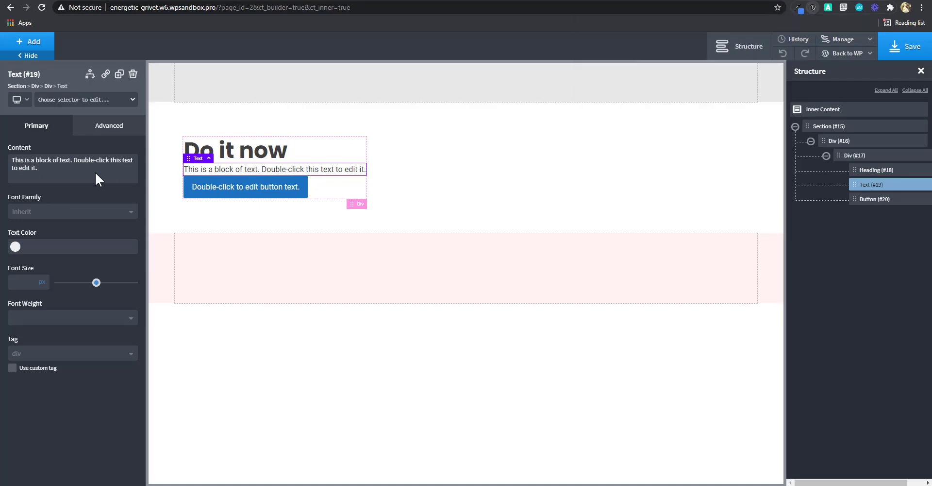
{"action": "key", "text": "ctrl+a"}
{"action": "type", "text": "Nisl dolorem magnis! Fugiat recusandae quas congue esse iste parturient, delectus augue rutrum nisl pede. Aptent torquent vestibulum cillum magni."}
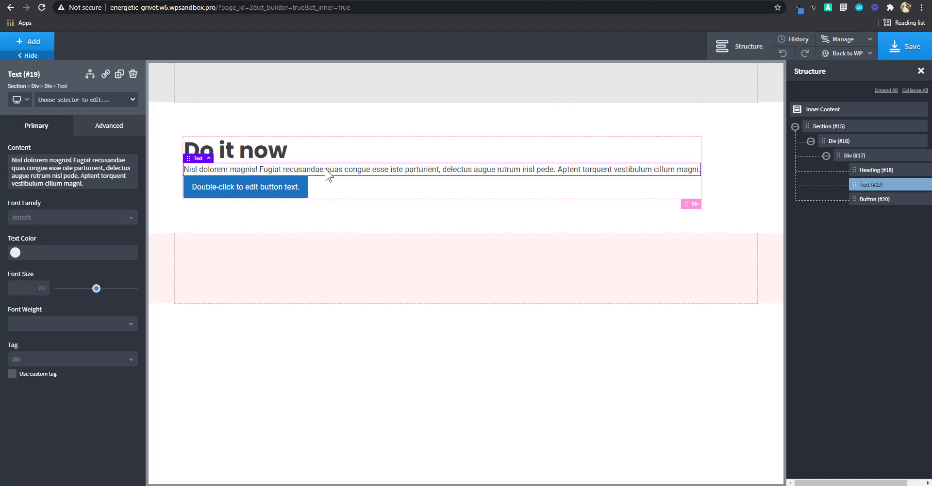
- Set the label of the button below the text block to "CLICK HERE"
{"action": "left_click", "coordinate": [255, 192]}
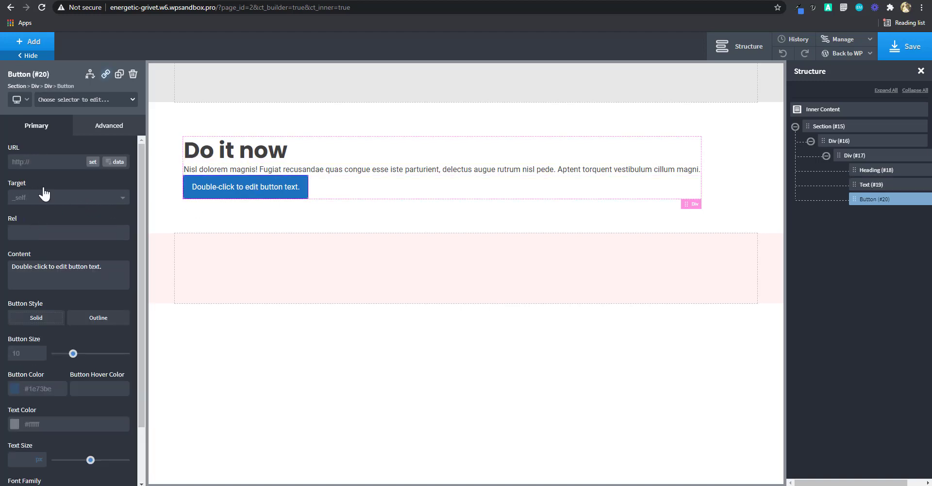
{"action": "triple_click", "coordinate": [79, 266]}
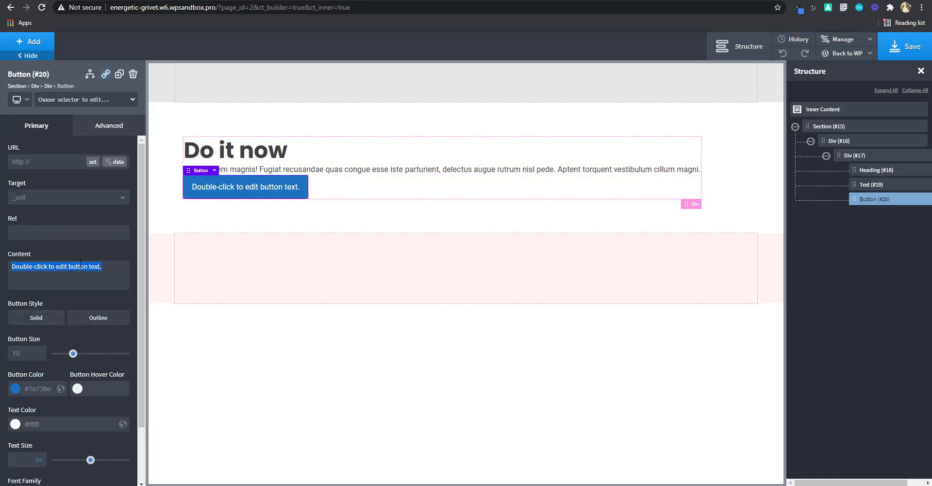
{"action": "type", "text": "cl"}
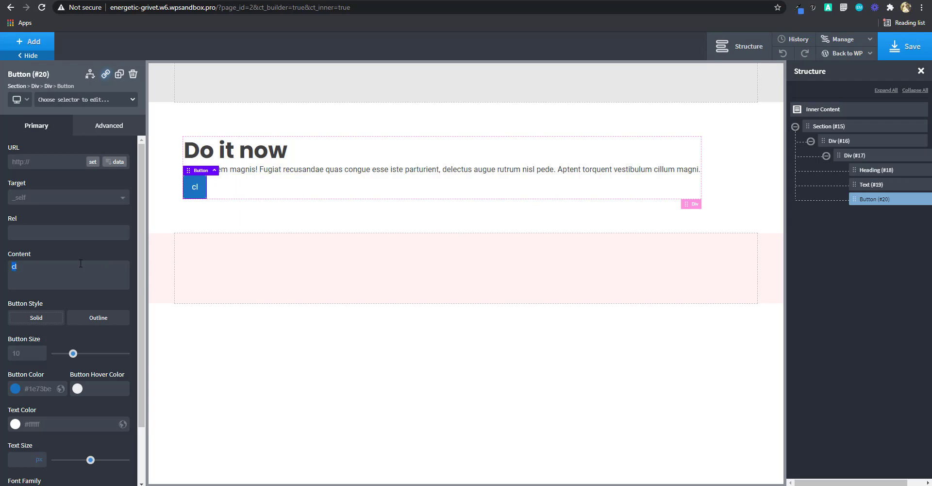
{"action": "type", "text": "CLIK"}
{"action": "type", "text": "K HERE"}
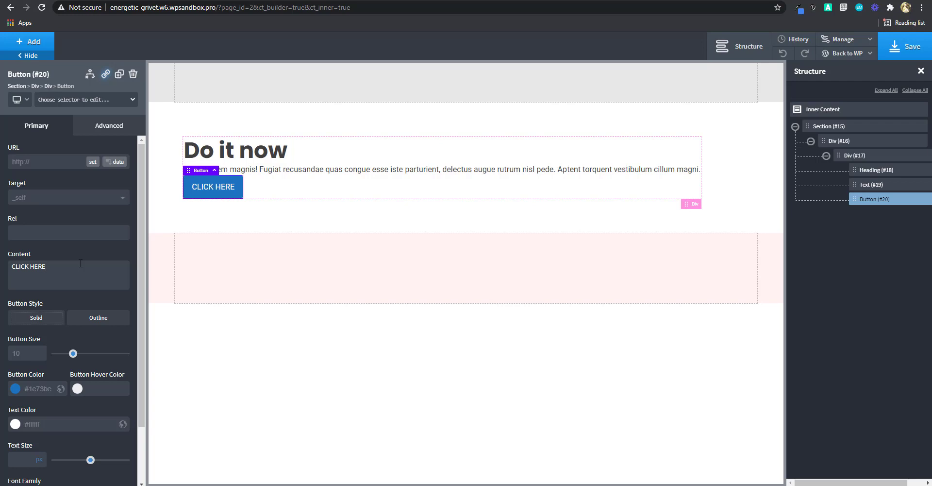
- Duplicate the section's outer div together with its inner div, heading, text and button
{"action": "left_click", "coordinate": [558, 181]}
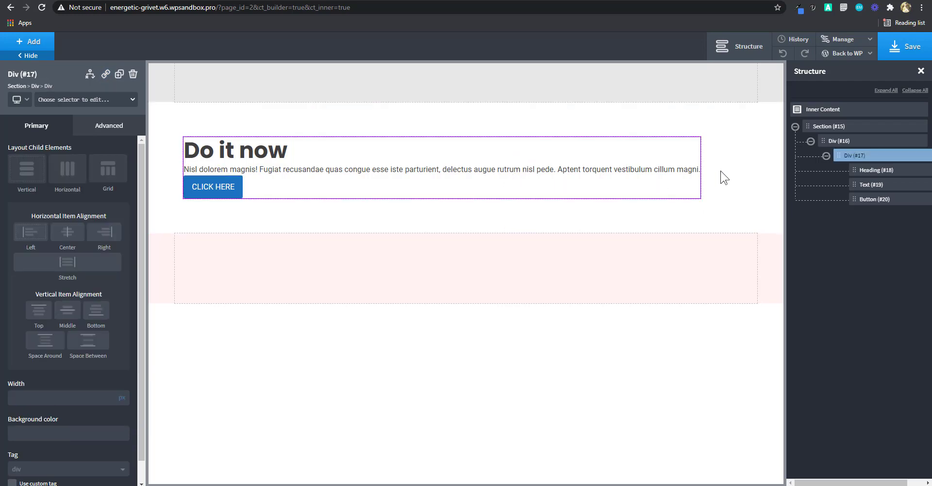
{"action": "left_click", "coordinate": [724, 177]}
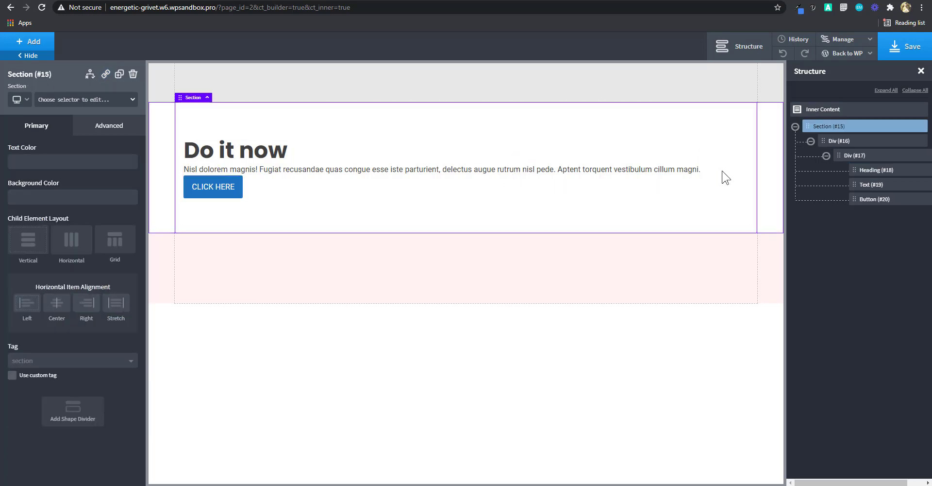
{"action": "left_click", "coordinate": [868, 160]}
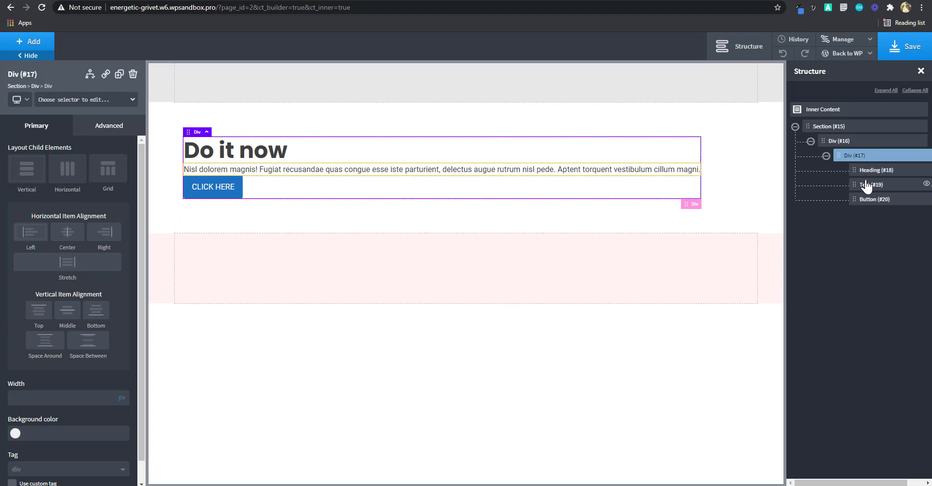
{"action": "left_click", "coordinate": [827, 156]}
{"action": "left_click", "coordinate": [846, 144]}
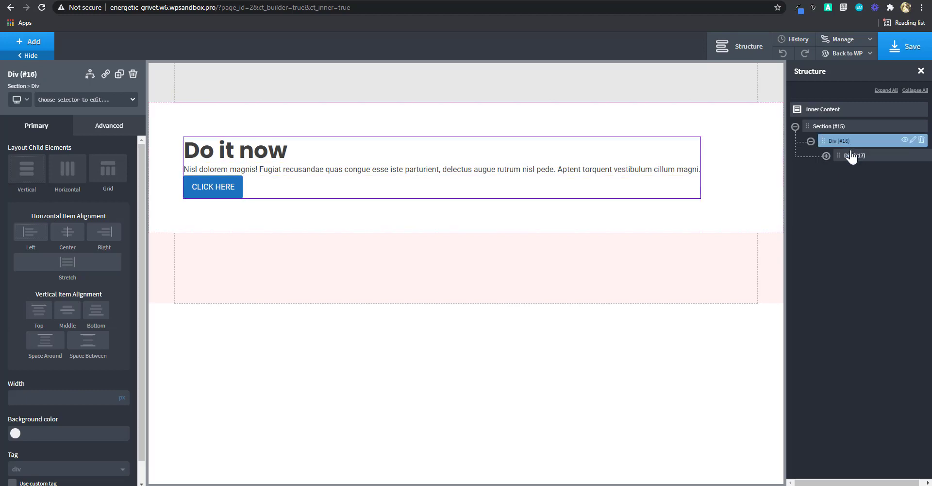
{"action": "left_click", "coordinate": [118, 74]}
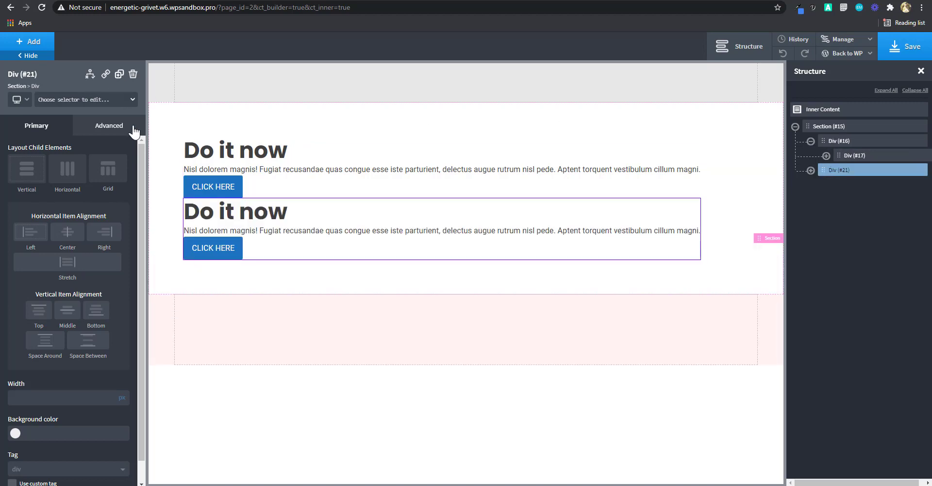
- Change the tag of the heading in the duplicated div to H2
{"action": "left_click", "coordinate": [251, 217]}
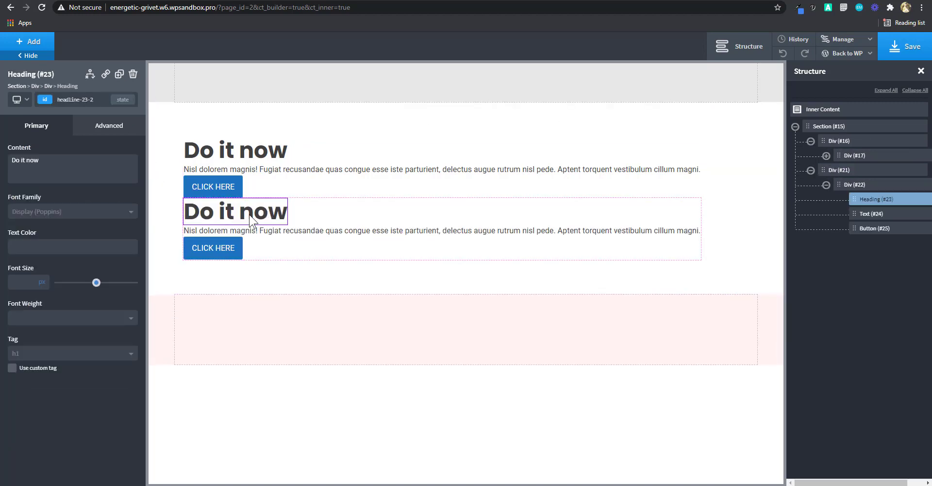
{"action": "left_click", "coordinate": [100, 359]}
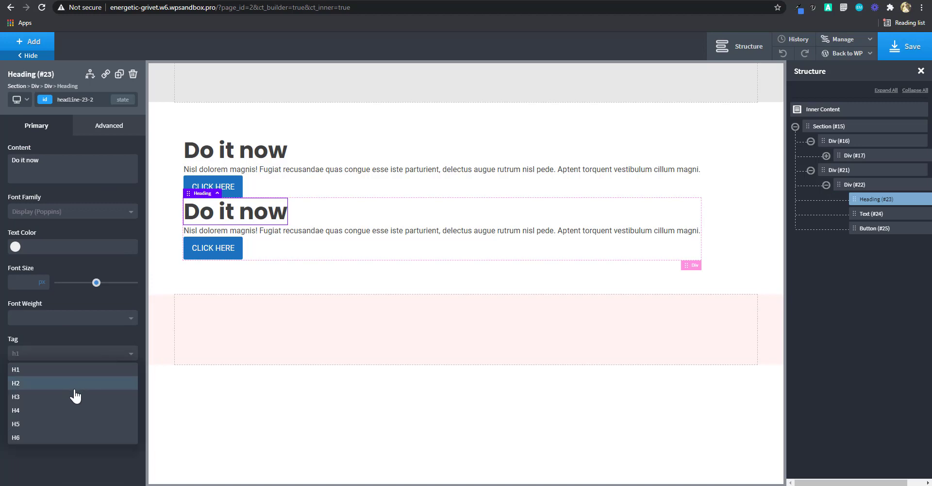
{"action": "left_click", "coordinate": [75, 391]}
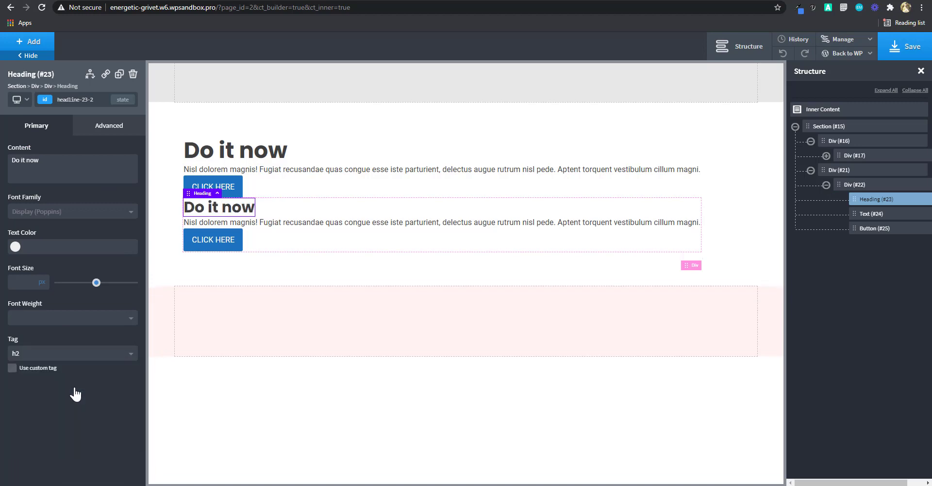
- Replace the duplicated H2 heading's content with "Our features"
{"action": "triple_click", "coordinate": [48, 159]}
{"action": "type", "text": "our"}
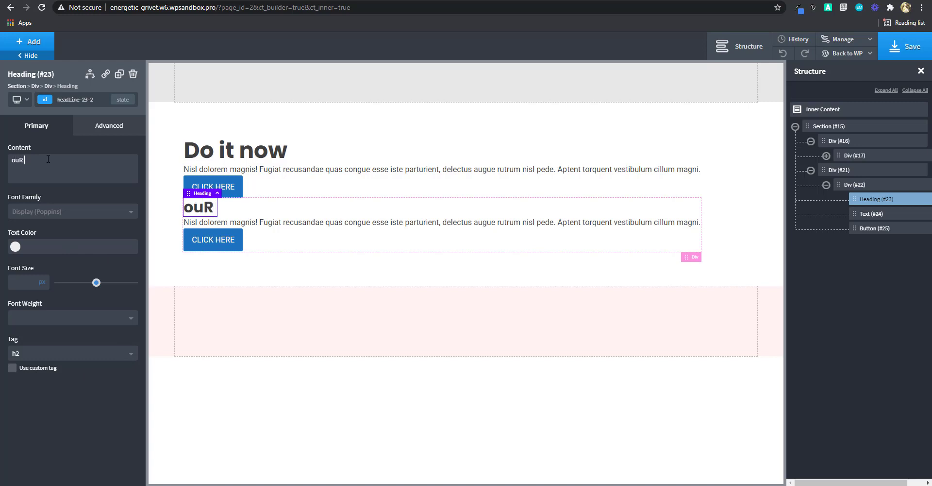
{"action": "key", "text": "BackSpace"}
{"action": "key", "text": "BackSpace"}
{"action": "key", "text": "BackSpace"}
{"action": "type", "text": "Our features"}
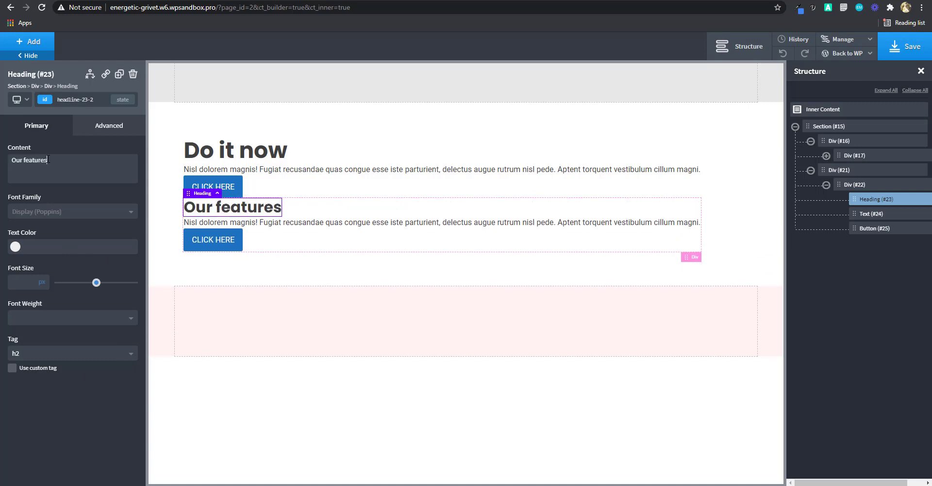
- Set the label of the button in the "Our features" block to "LEARN MORE"
{"action": "left_click", "coordinate": [284, 225]}
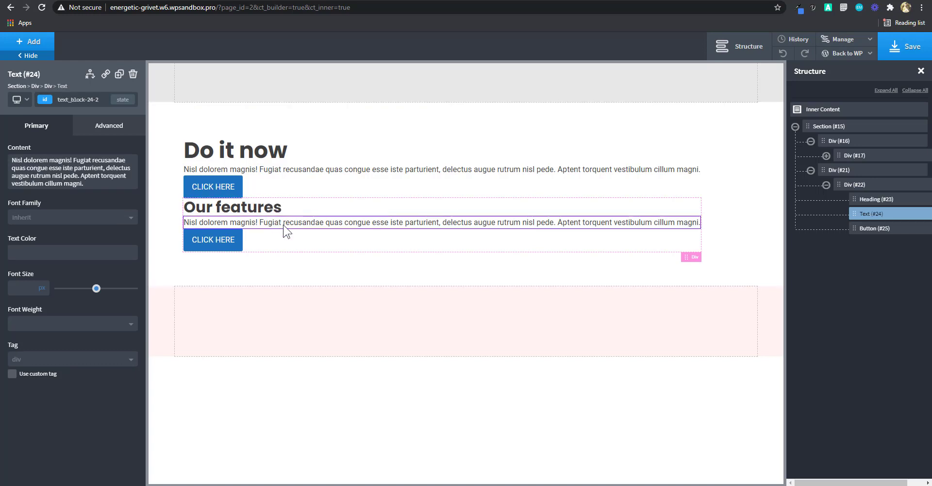
{"action": "left_click", "coordinate": [221, 246]}
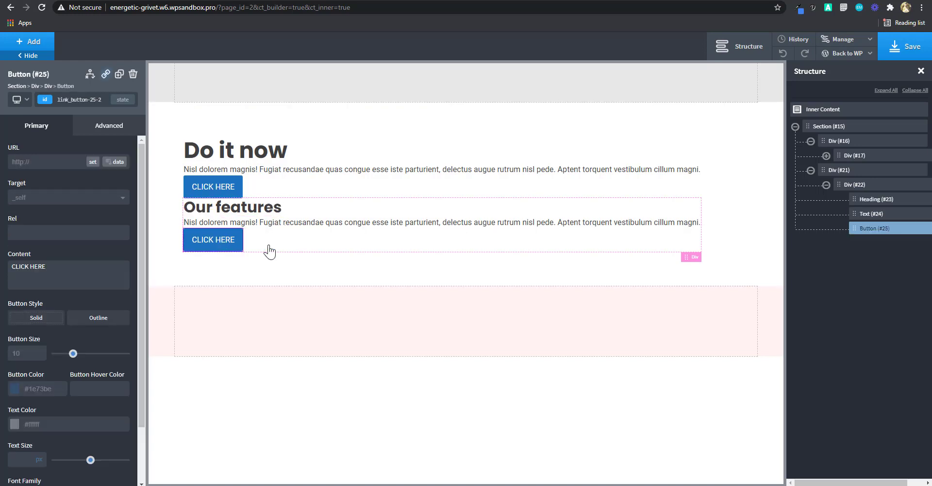
{"action": "triple_click", "coordinate": [60, 264]}
{"action": "type", "text": "LEARN MORE"}
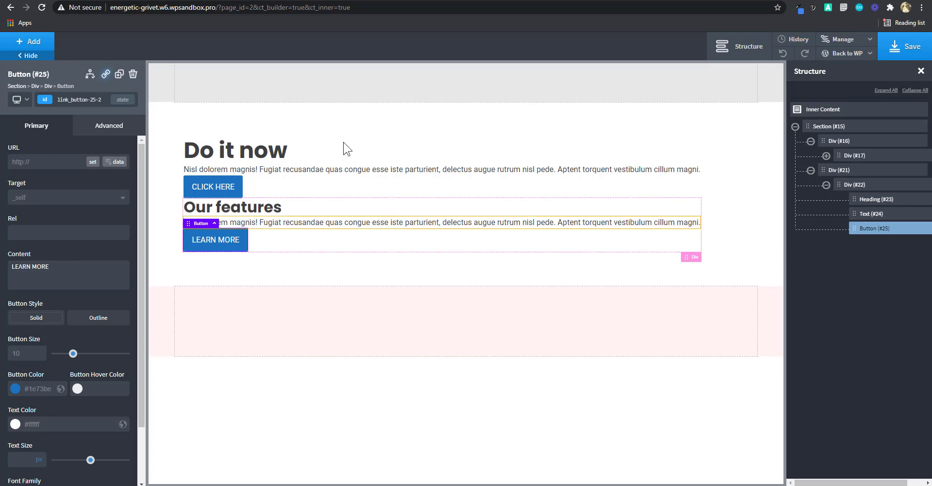
- Duplicate the "Our features" block's outer div with its contents and expand the copy in the structure tree
{"action": "left_click", "coordinate": [320, 160]}
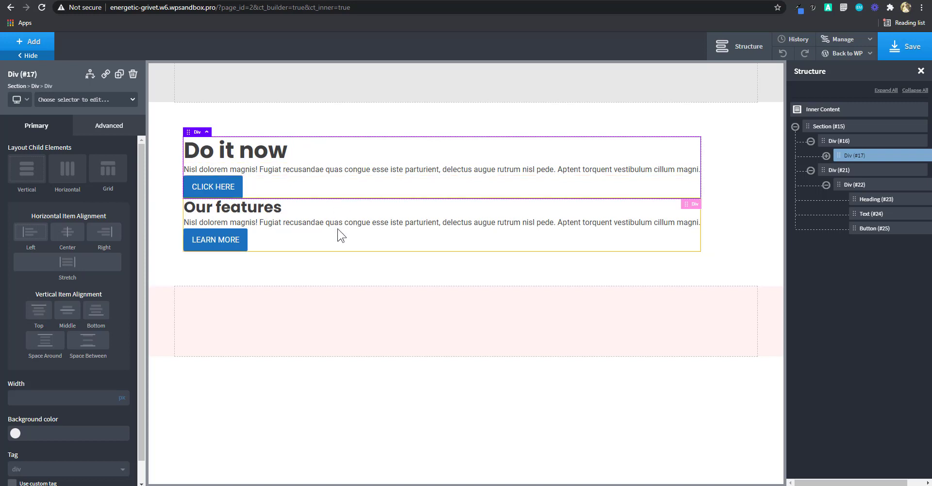
{"action": "left_click", "coordinate": [840, 139]}
{"action": "left_click", "coordinate": [811, 170]}
{"action": "left_click", "coordinate": [811, 141]}
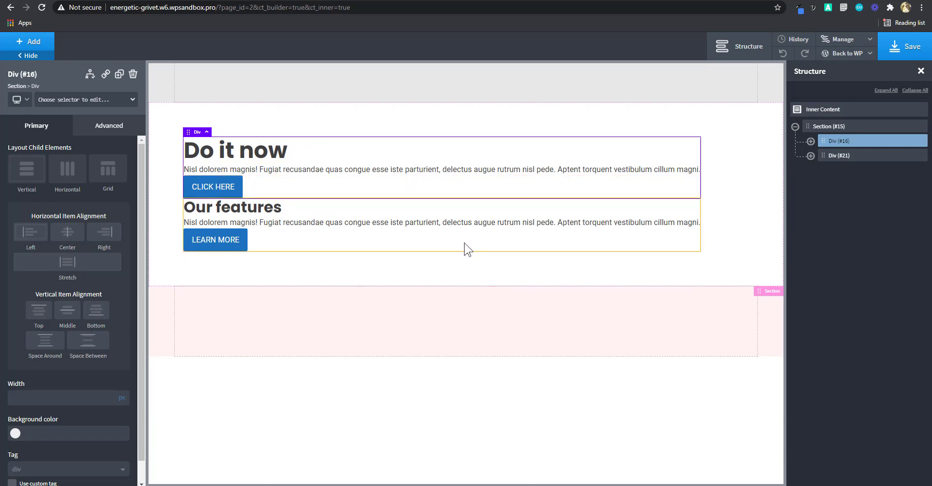
{"action": "left_click", "coordinate": [846, 156]}
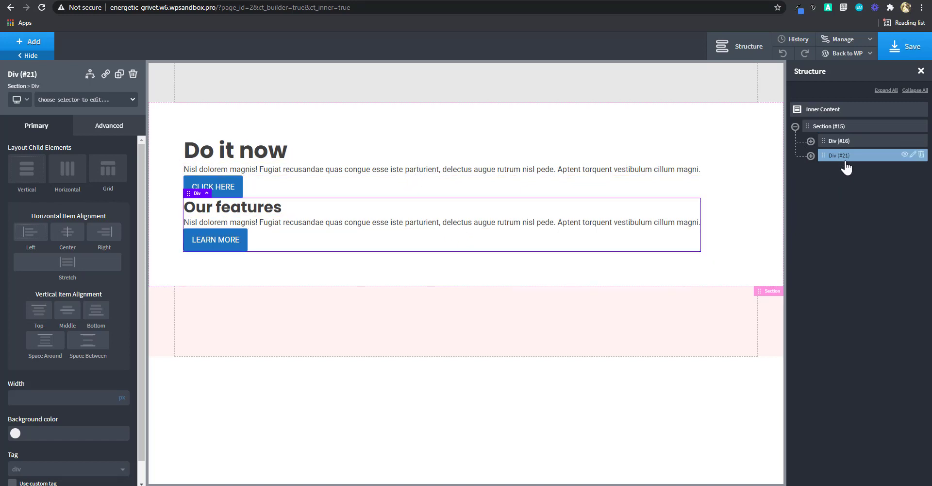
{"action": "left_click", "coordinate": [119, 73]}
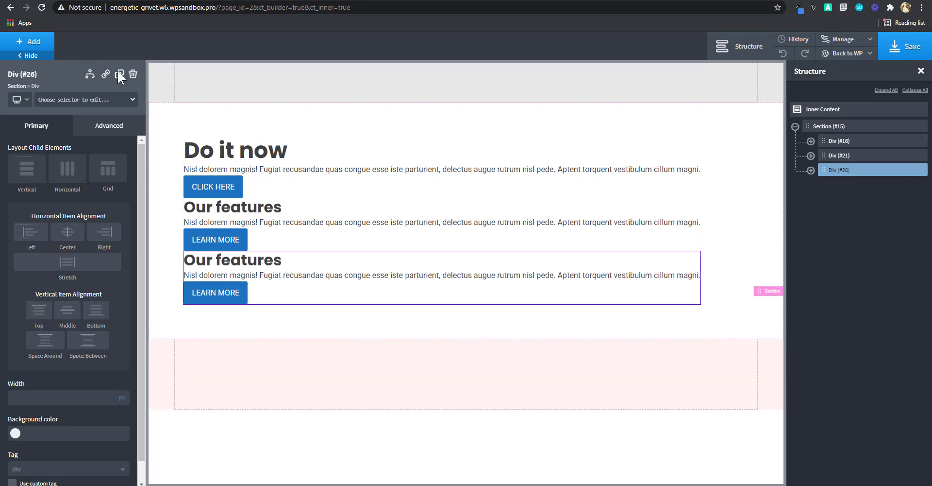
{"action": "left_click", "coordinate": [385, 271]}
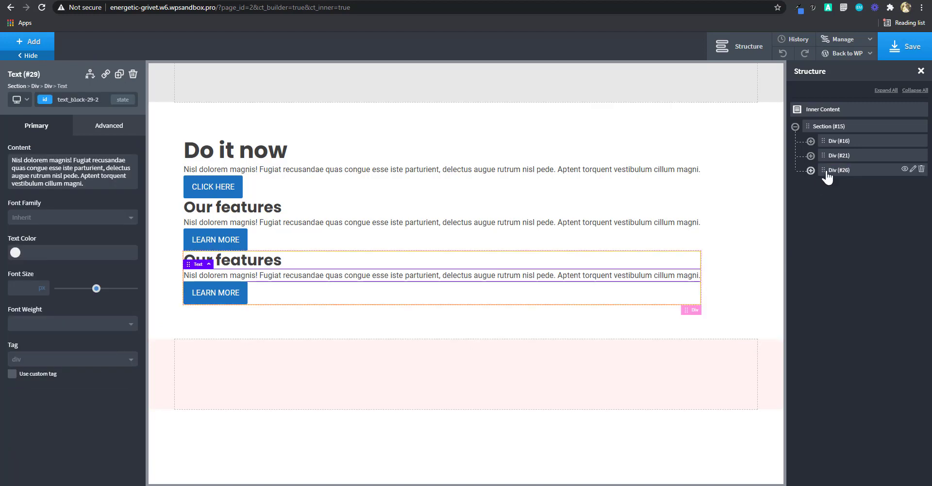
{"action": "left_click", "coordinate": [811, 171]}
{"action": "left_click", "coordinate": [825, 185]}
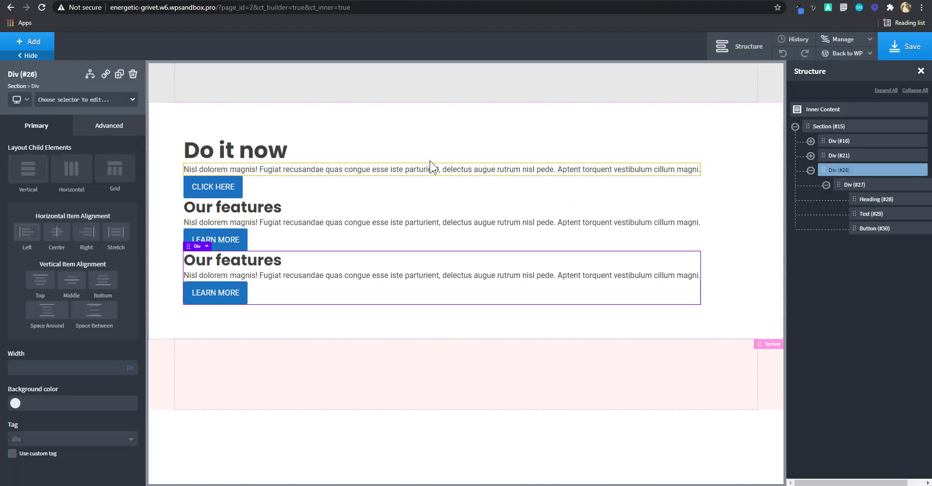
- Try assigning the class col-4-2-1 to the inner div of the "Do it now" block
{"action": "left_click", "coordinate": [554, 154]}
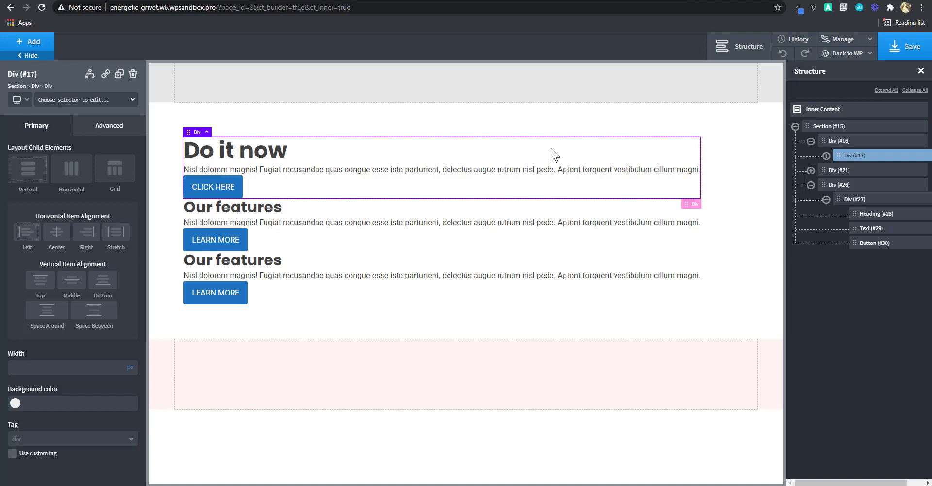
{"action": "left_click", "coordinate": [77, 100]}
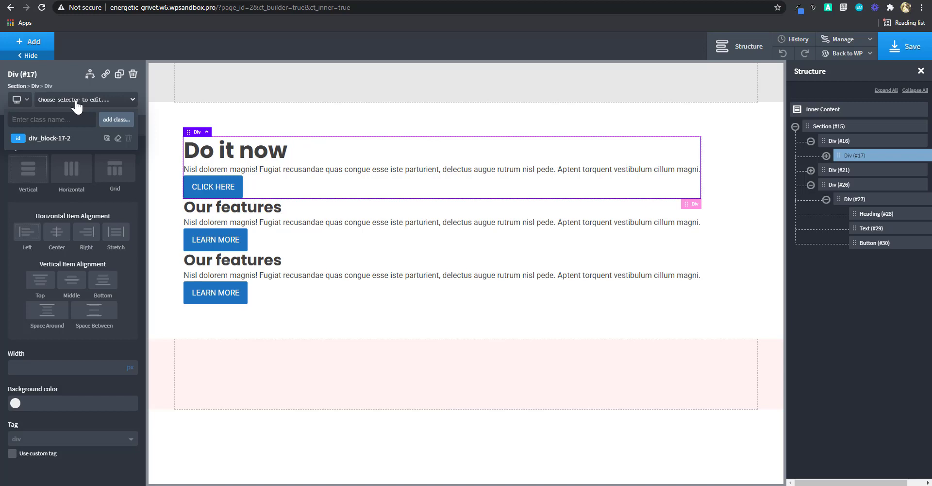
{"action": "type", "text": "C"}
{"action": "key", "text": "BackSpace"}
{"action": "key", "text": "BackSpace"}
{"action": "type", "text": "col-4"}
{"action": "left_click", "coordinate": [116, 120]}
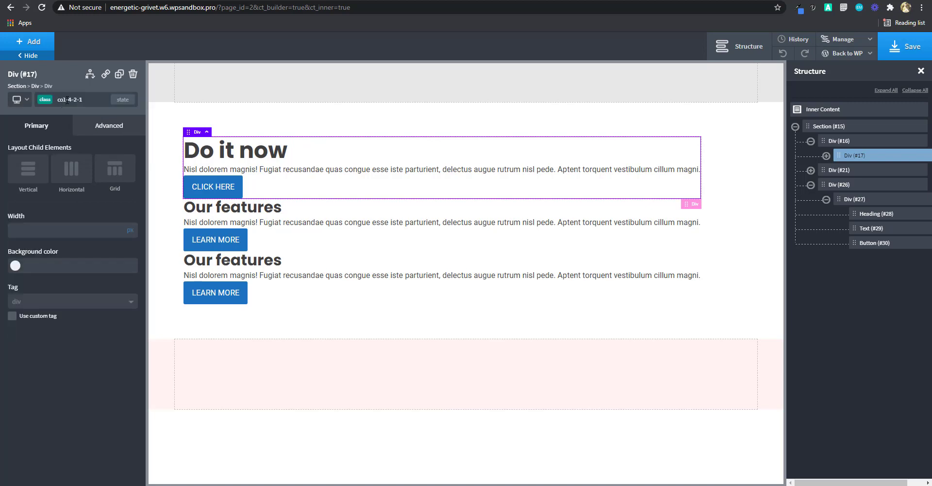
- Try a grid layout with a column count of 4 on the "Do it now" block's inner div
{"action": "left_click", "coordinate": [18, 101]}
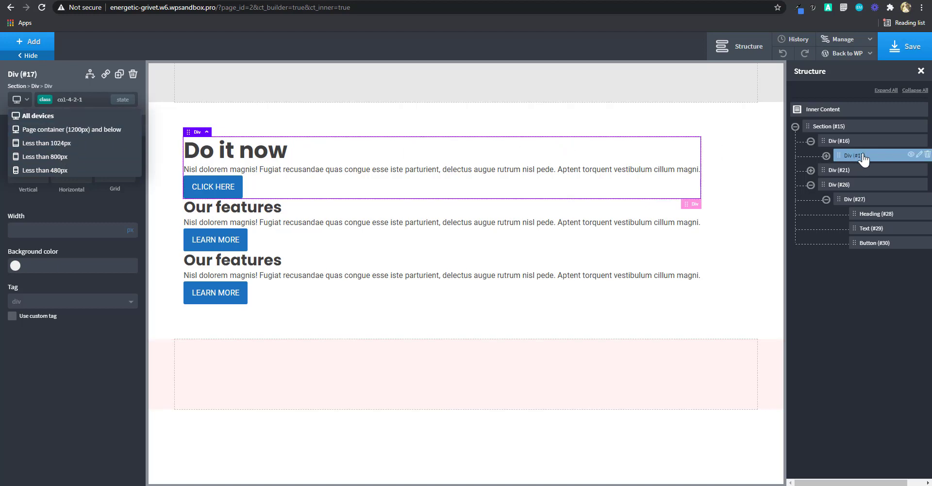
{"action": "left_click", "coordinate": [60, 326]}
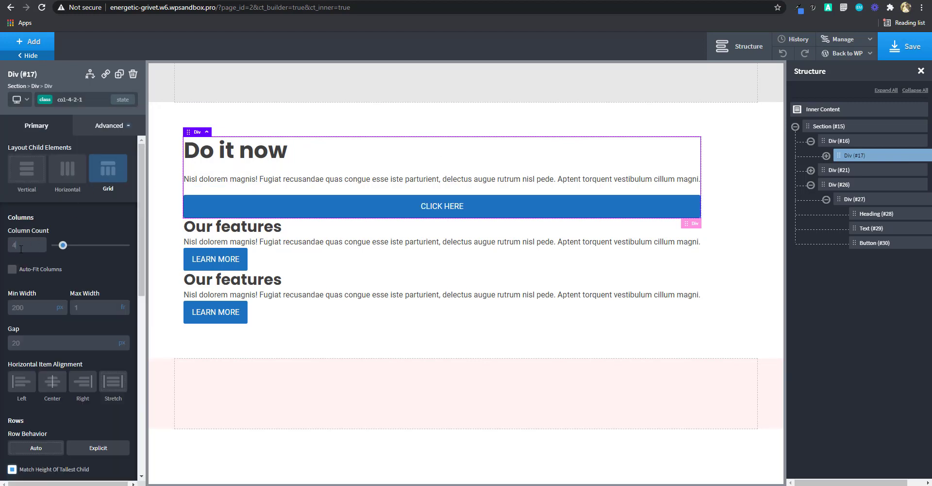
{"action": "left_click", "coordinate": [21, 249]}
{"action": "type", "text": "4"}
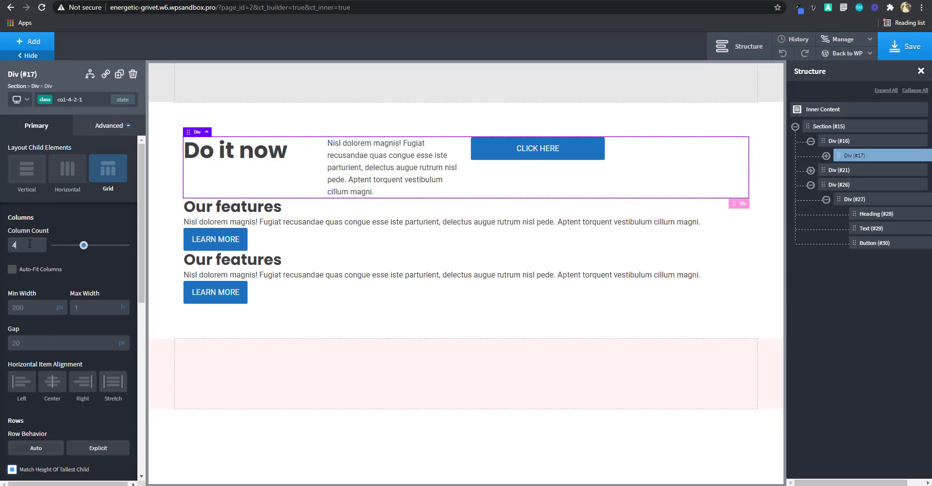
{"action": "left_click", "coordinate": [59, 307]}
{"action": "left_click", "coordinate": [68, 338]}
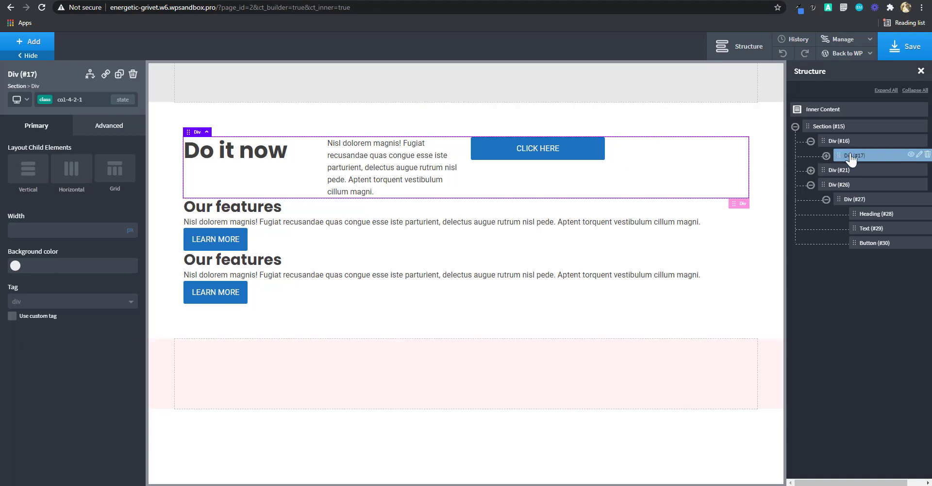
- Undo the grid layout and the class assignment on the "Do it now" block's inner div
{"action": "left_click", "coordinate": [783, 54]}
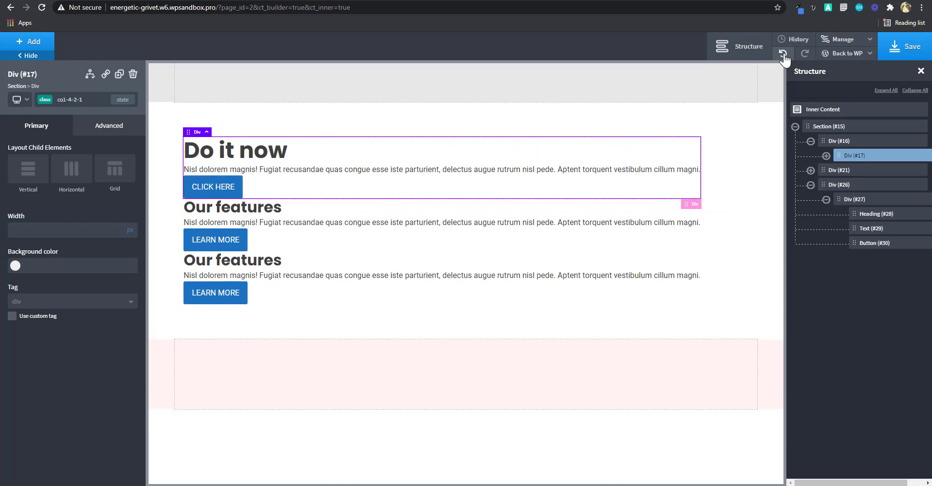
{"action": "left_click", "coordinate": [783, 54]}
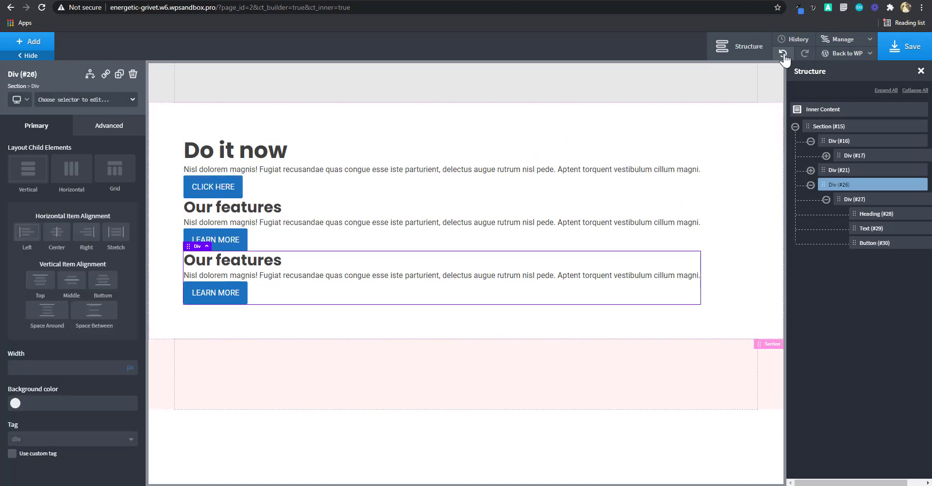
- Add the class col-4-2-1 to the outer div of the "Do it now" block
{"action": "left_click", "coordinate": [811, 141]}
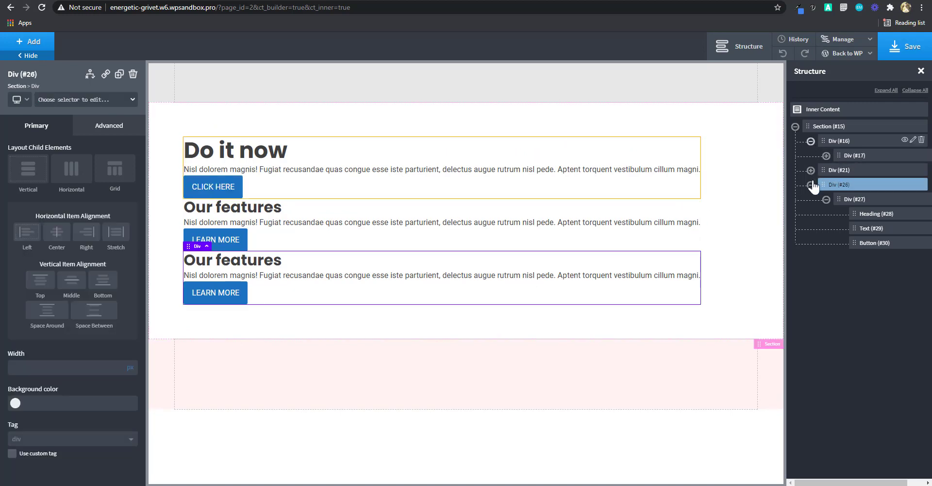
{"action": "left_click", "coordinate": [810, 170]}
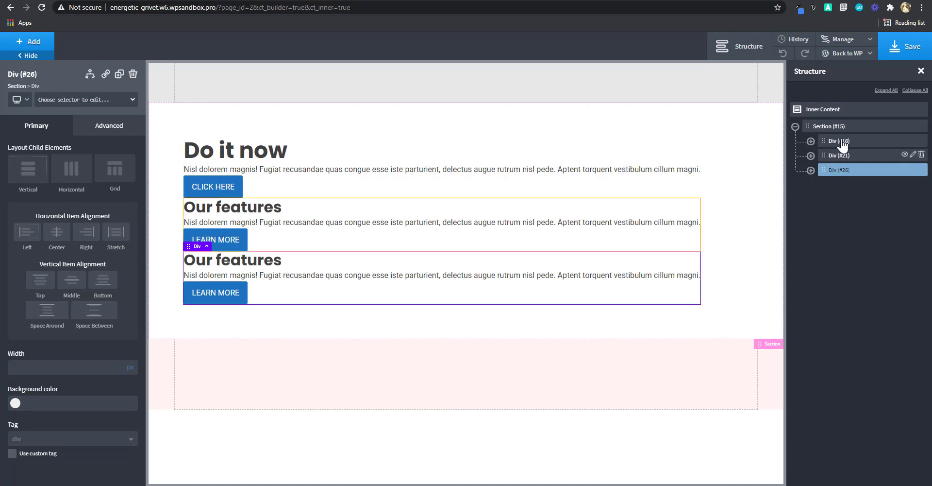
{"action": "left_click", "coordinate": [841, 144]}
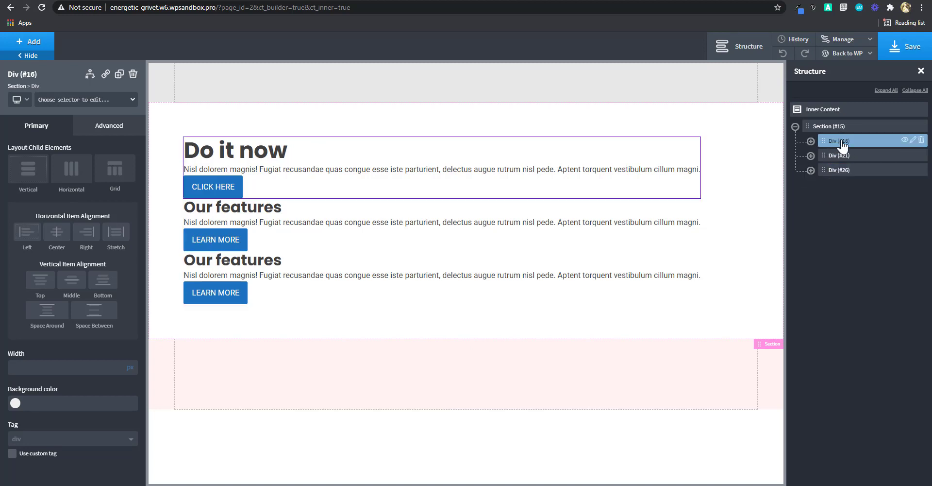
{"action": "left_click", "coordinate": [81, 97]}
{"action": "type", "text": "col-4-"}
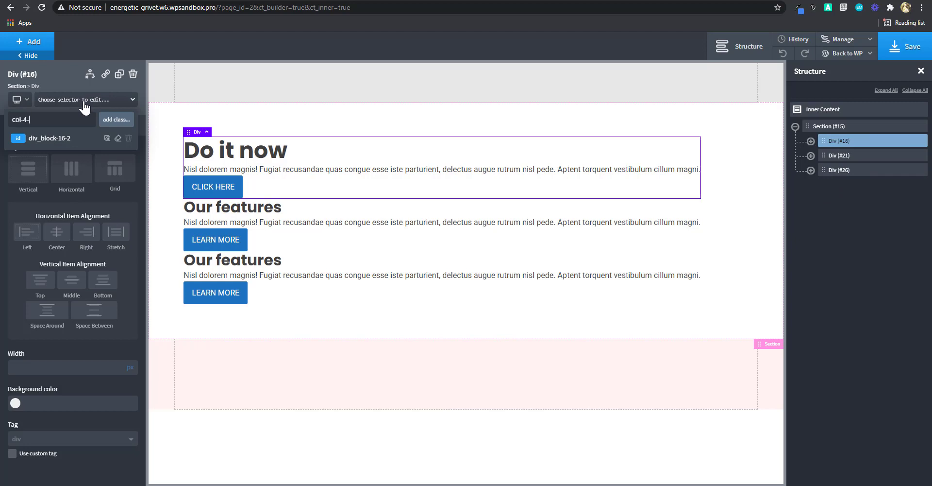
{"action": "type", "text": "2-1"}
{"action": "left_click", "coordinate": [121, 121]}
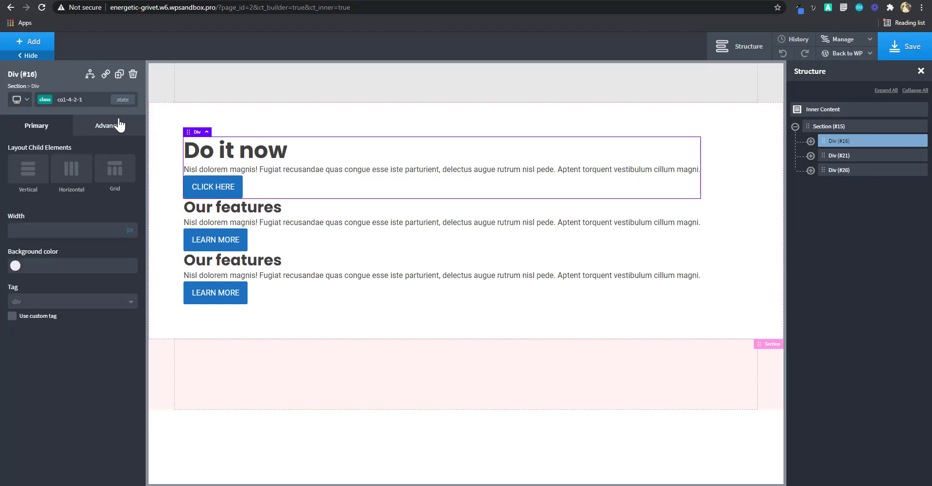
- Give the col-4-2-1 class on the outer div a grid layout with 4 columns and an auto minimum width
{"action": "left_click", "coordinate": [114, 170]}
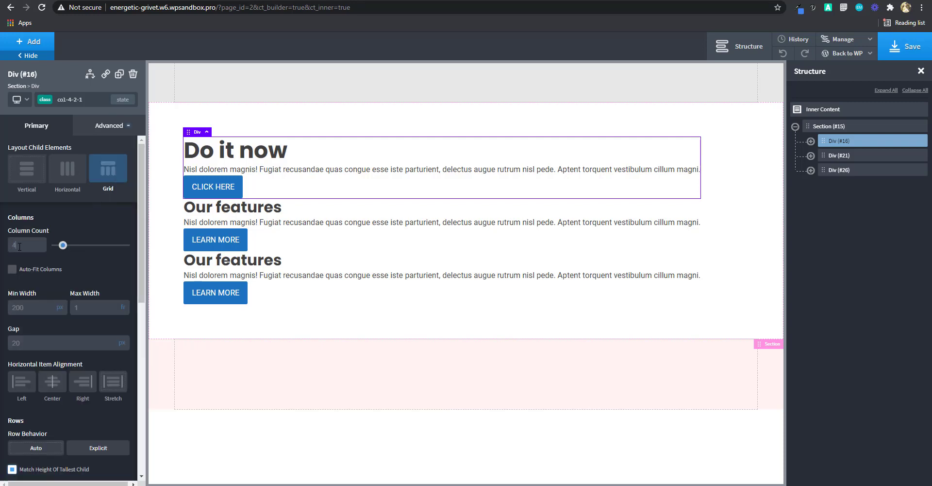
{"action": "left_click", "coordinate": [19, 246]}
{"action": "type", "text": "4"}
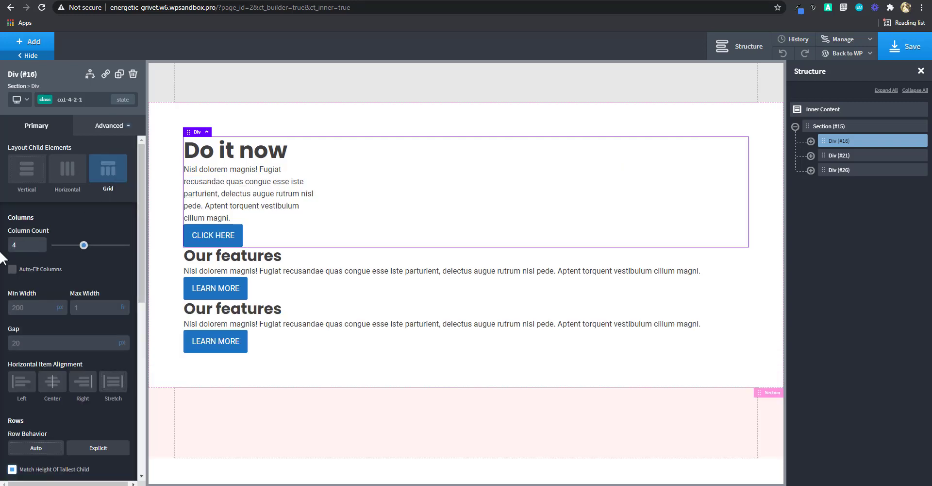
{"action": "left_click", "coordinate": [60, 307]}
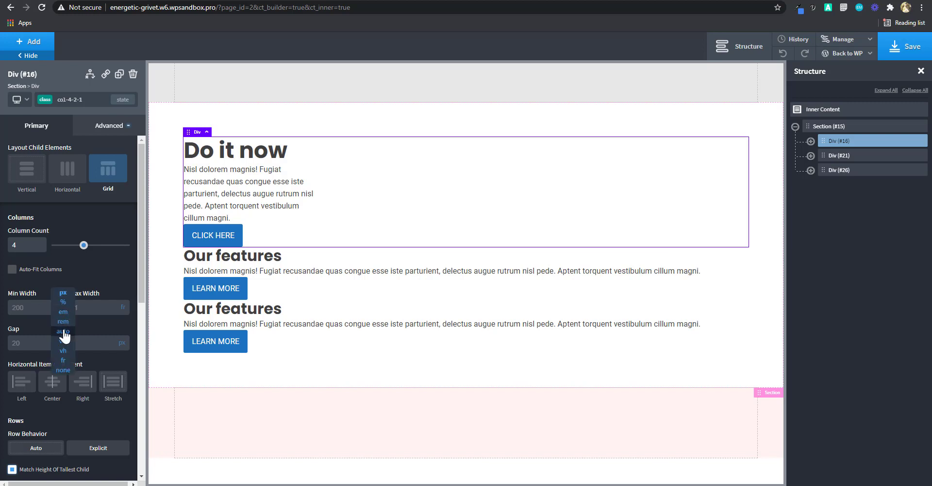
{"action": "left_click", "coordinate": [63, 331]}
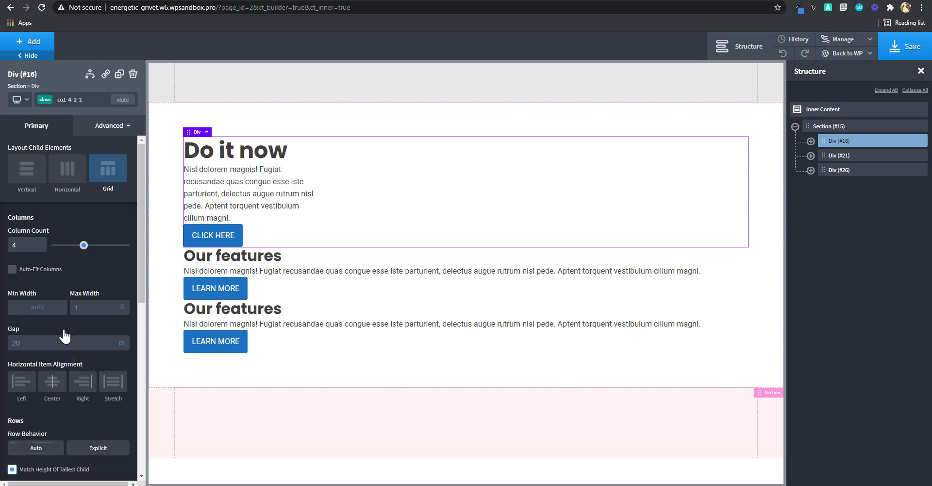
{"action": "left_click", "coordinate": [812, 141]}
{"action": "left_click", "coordinate": [853, 155]}
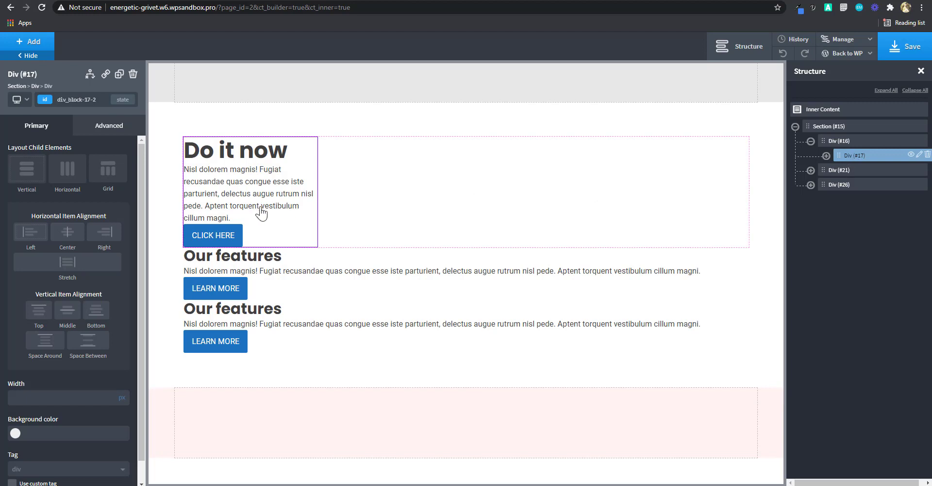
- Set the background color of the outer div's col-4-2-1 class to the global color accent-light
{"action": "left_click", "coordinate": [850, 142]}
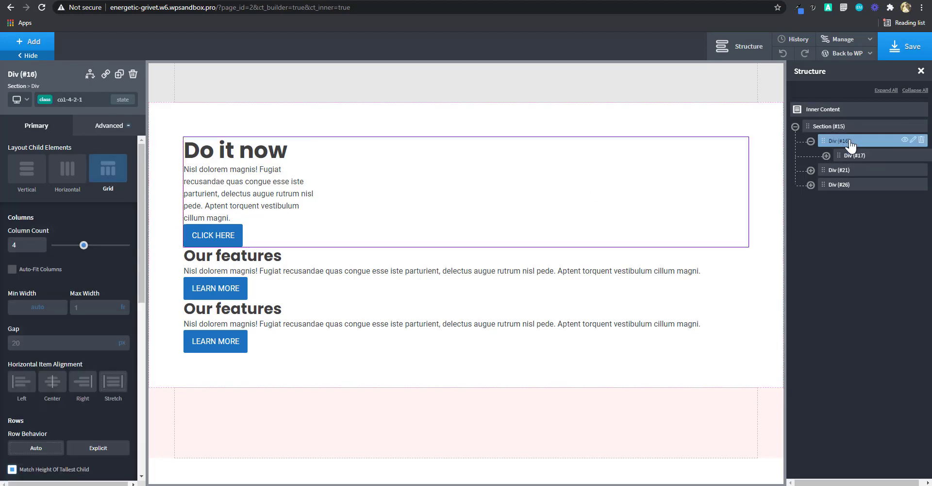
{"action": "scroll", "coordinate": [53, 422], "scroll_direction": "down", "scroll_amount": 5}
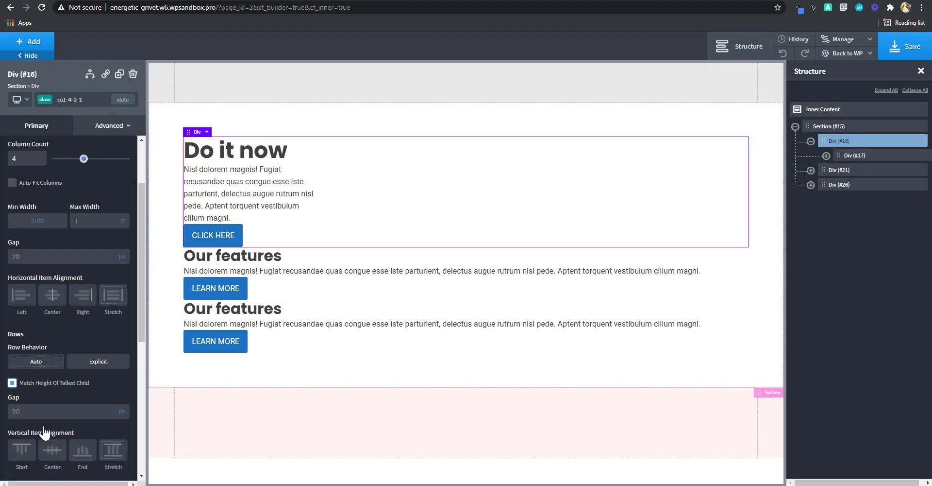
{"action": "scroll", "coordinate": [58, 413], "scroll_direction": "up", "scroll_amount": 5}
{"action": "scroll", "coordinate": [53, 339], "scroll_direction": "down", "scroll_amount": 5}
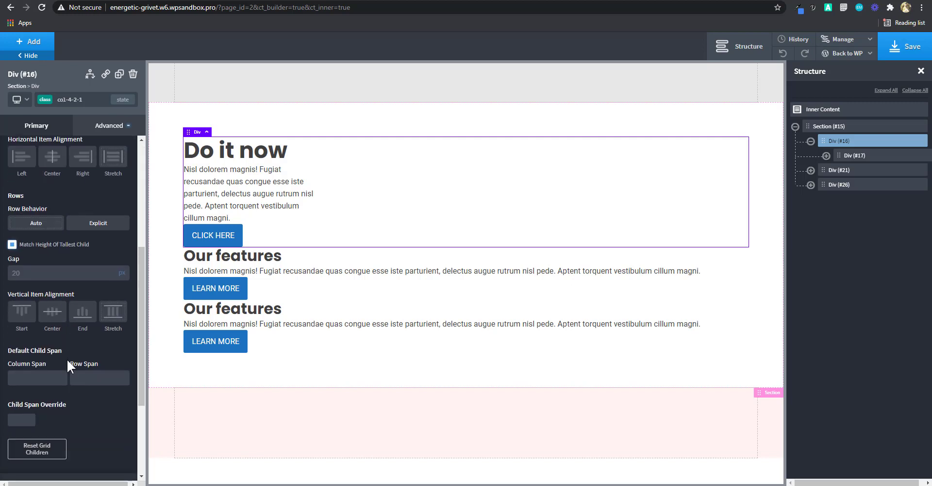
{"action": "scroll", "coordinate": [53, 291], "scroll_direction": "up", "scroll_amount": 5}
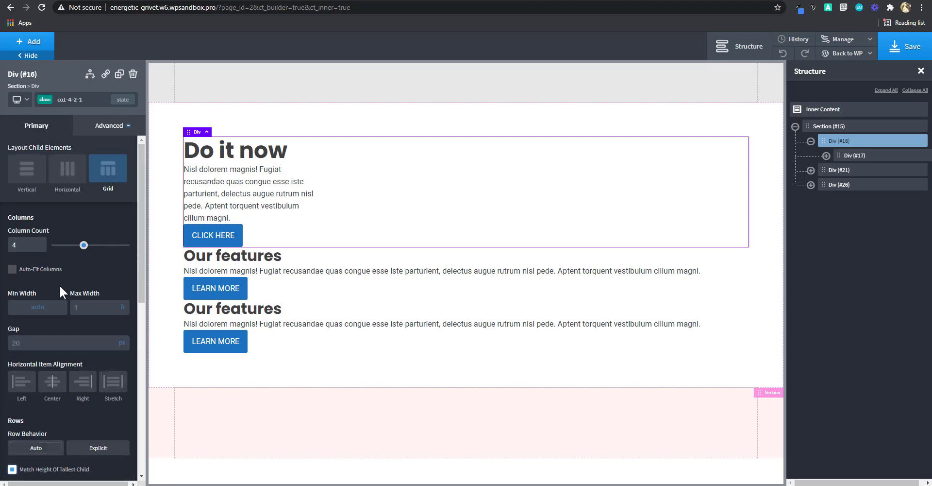
{"action": "scroll", "coordinate": [66, 330], "scroll_direction": "down", "scroll_amount": 7}
{"action": "left_click", "coordinate": [15, 404]}
{"action": "scroll", "coordinate": [54, 369], "scroll_direction": "down", "scroll_amount": 2}
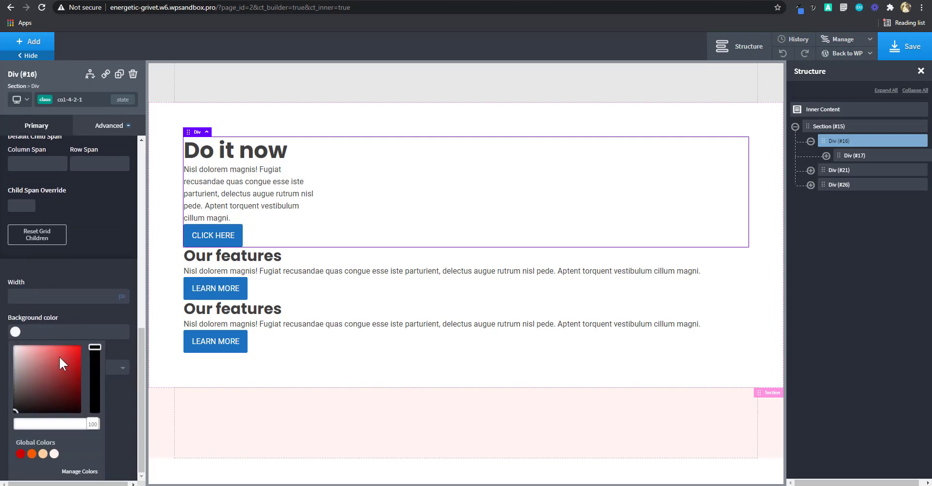
{"action": "left_click", "coordinate": [53, 453]}
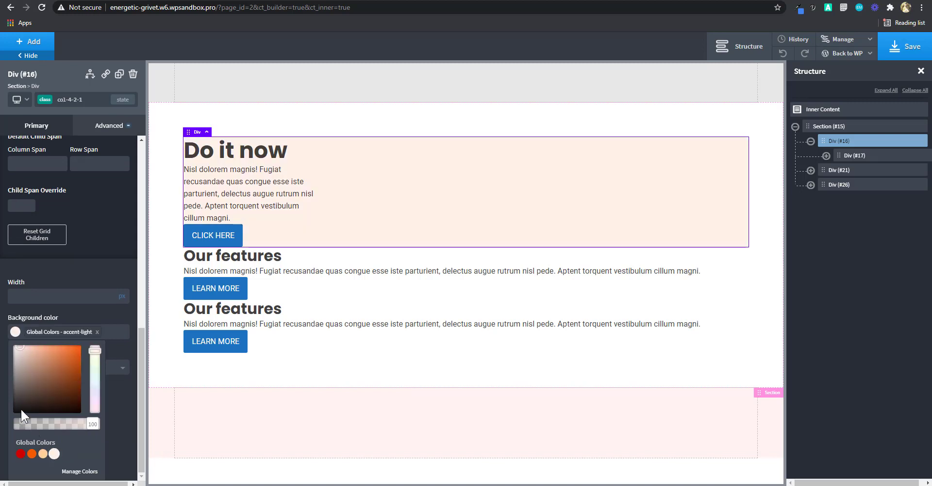
{"action": "left_click", "coordinate": [98, 273]}
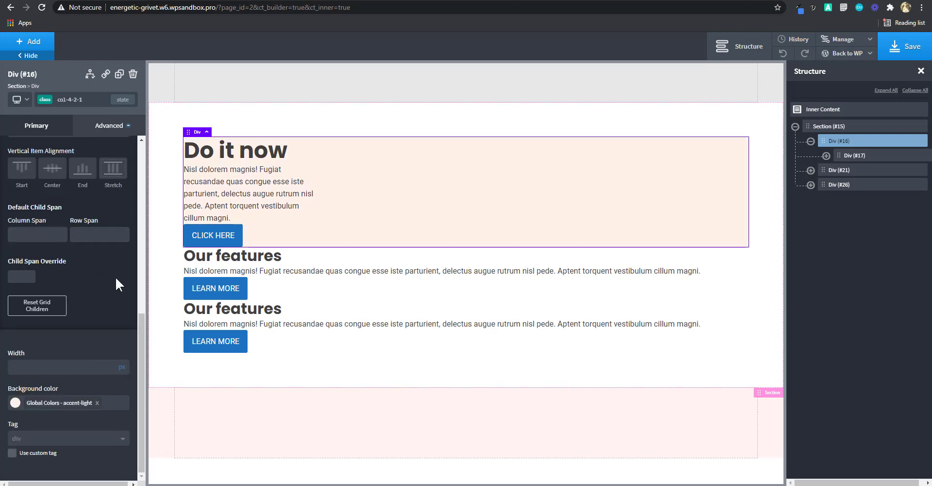
- Set the background color of the "Do it now" block's inner div to #ffffff
{"action": "left_click", "coordinate": [860, 154]}
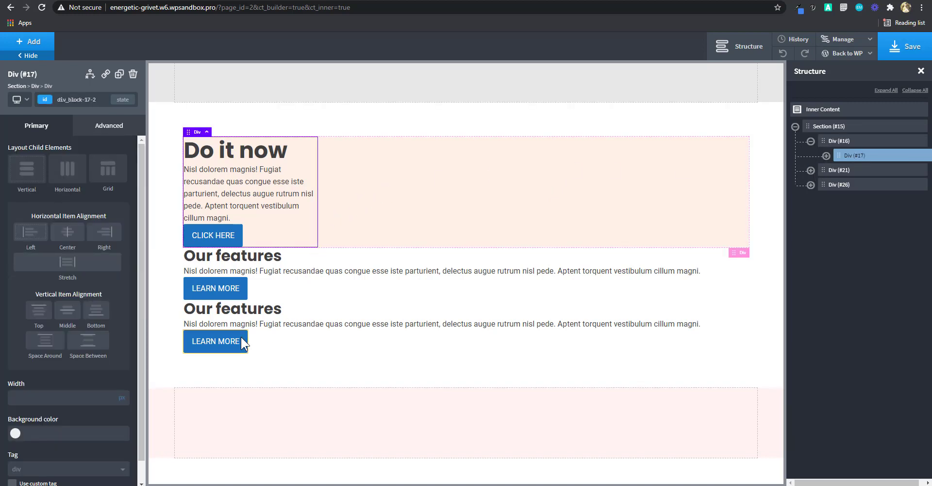
{"action": "left_click", "coordinate": [15, 434]}
{"action": "left_click", "coordinate": [15, 437]}
{"action": "left_click", "coordinate": [15, 435]}
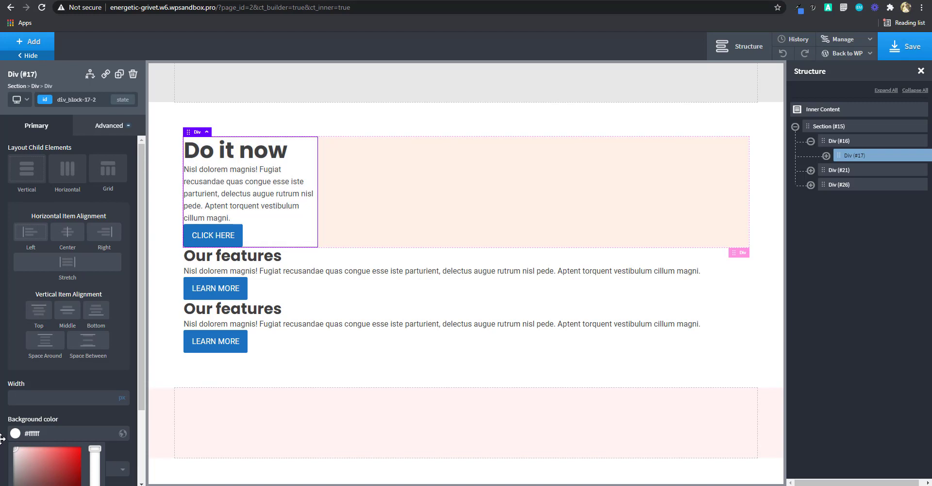
{"action": "left_click", "coordinate": [519, 227]}
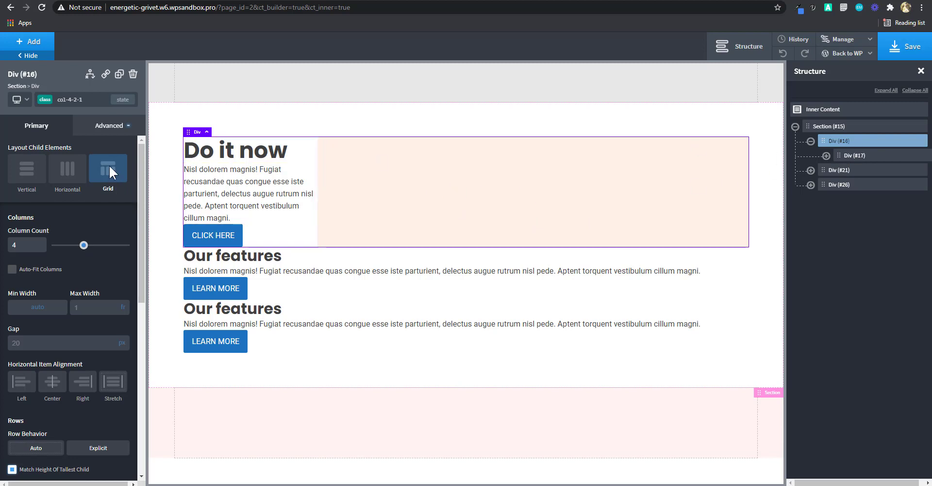
- Duplicate the white "Do it now" inner div three times to fill the four-column grid
{"action": "scroll", "coordinate": [123, 281], "scroll_direction": "down", "scroll_amount": 2}
{"action": "scroll", "coordinate": [101, 217], "scroll_direction": "up", "scroll_amount": 2}
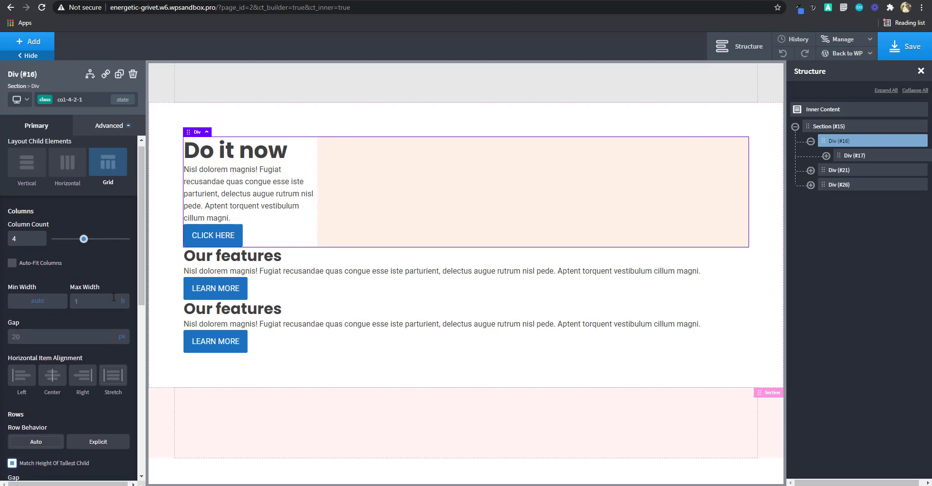
{"action": "left_click", "coordinate": [857, 156]}
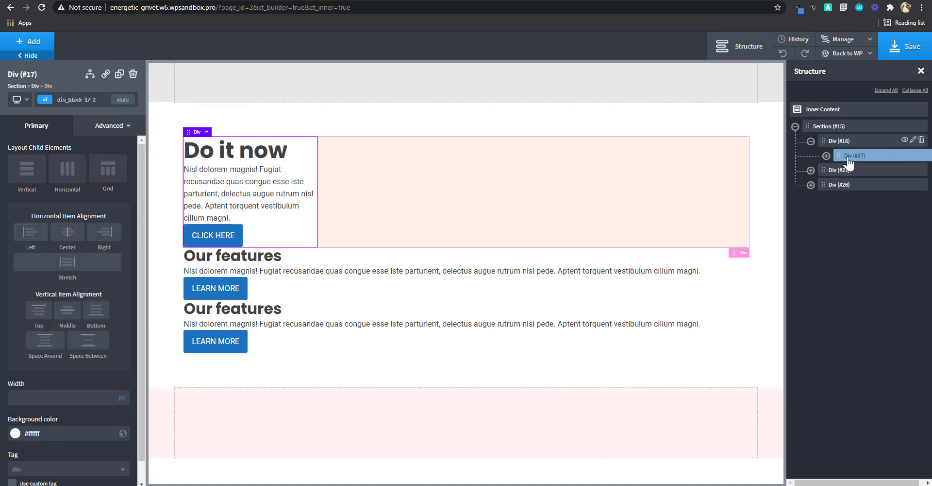
{"action": "left_click", "coordinate": [120, 75]}
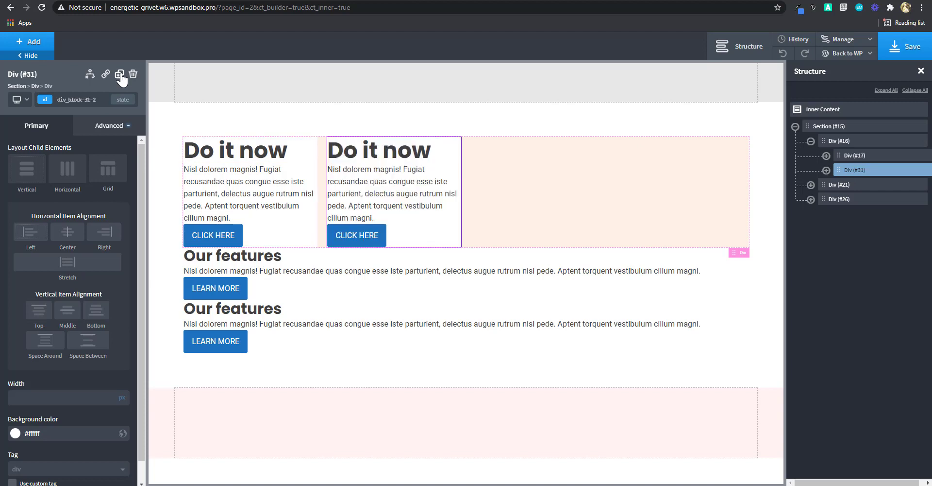
{"action": "left_click", "coordinate": [119, 75]}
{"action": "left_click", "coordinate": [120, 74]}
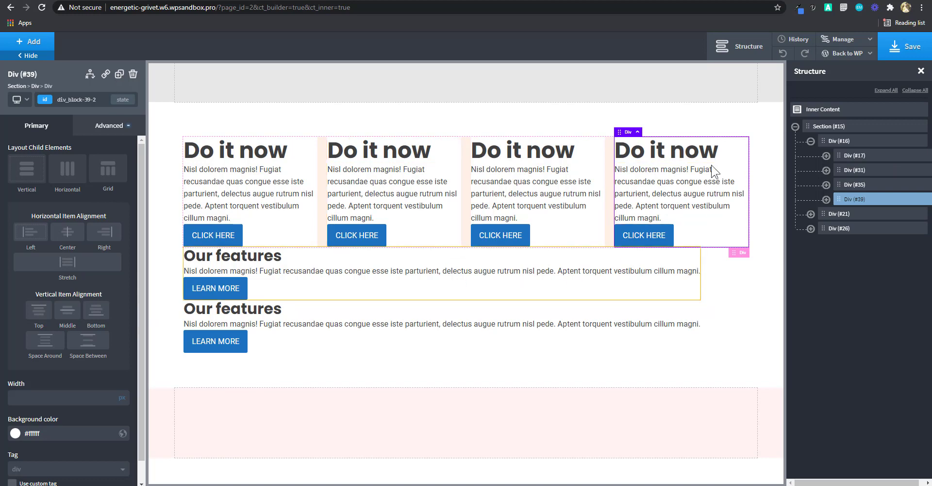
- Add the class padding-all to the outer div and open that class's size and spacing settings
{"action": "left_click", "coordinate": [855, 145]}
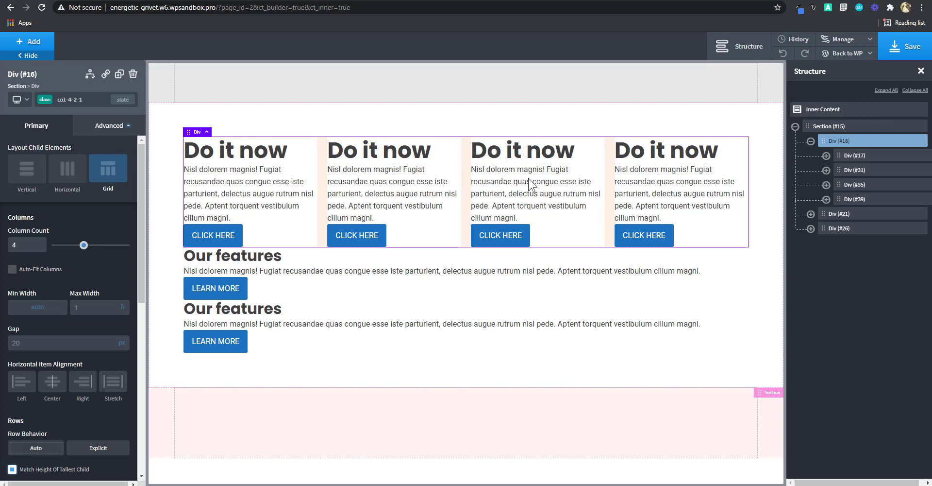
{"action": "left_click", "coordinate": [81, 99]}
{"action": "type", "text": "padding-all"}
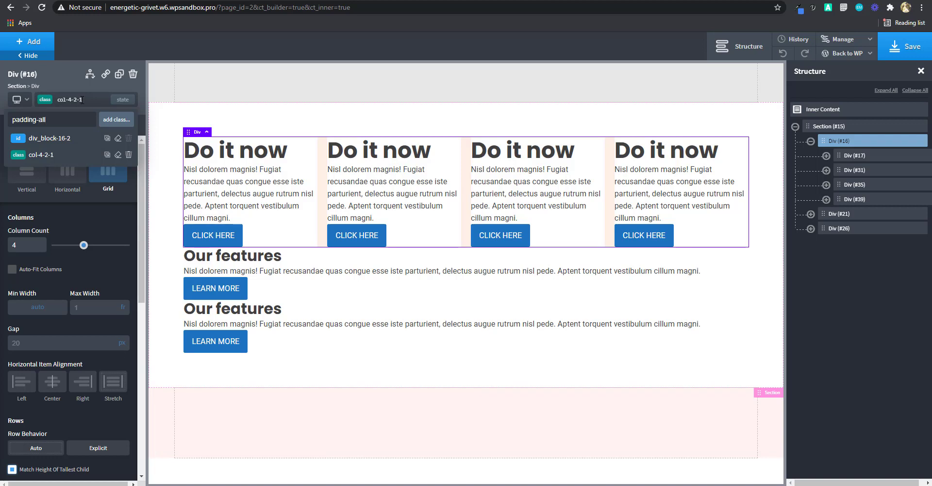
{"action": "key", "text": "Return"}
{"action": "left_click", "coordinate": [115, 132]}
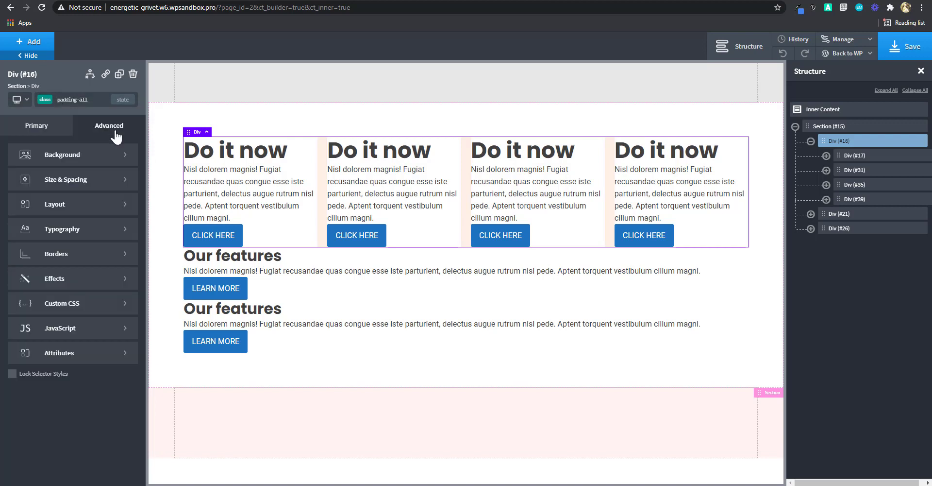
{"action": "left_click", "coordinate": [88, 188]}
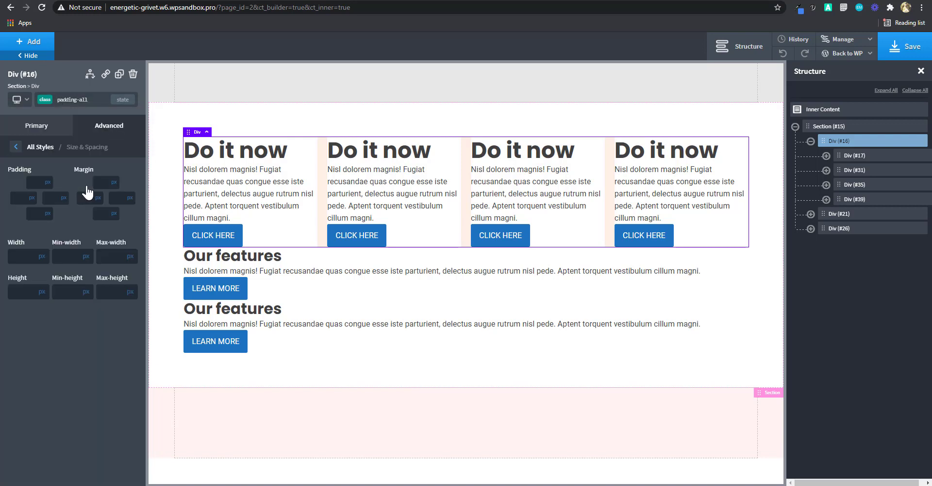
- Set the padding-all class's padding to 2vmax on all four sides
{"action": "left_click", "coordinate": [47, 187]}
{"action": "left_click", "coordinate": [47, 202]}
{"action": "left_click", "coordinate": [35, 182]}
{"action": "type", "text": "2rem"}
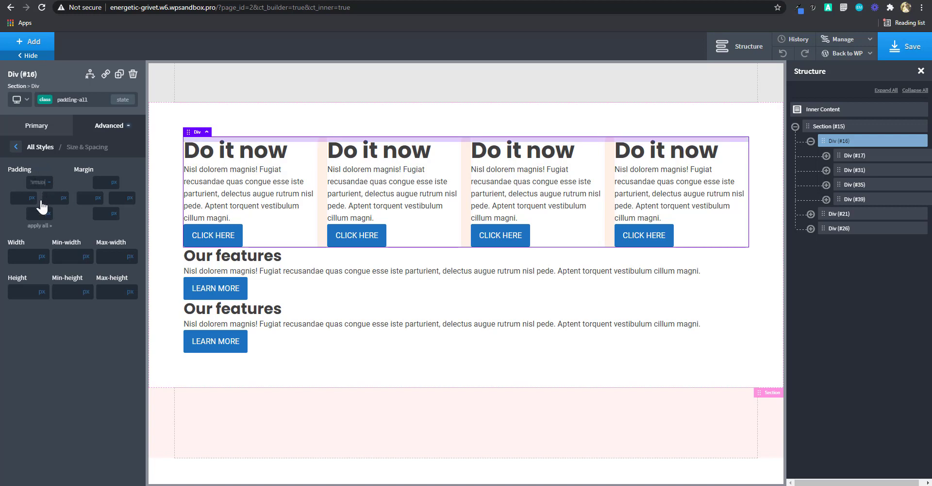
{"action": "left_click", "coordinate": [38, 226]}
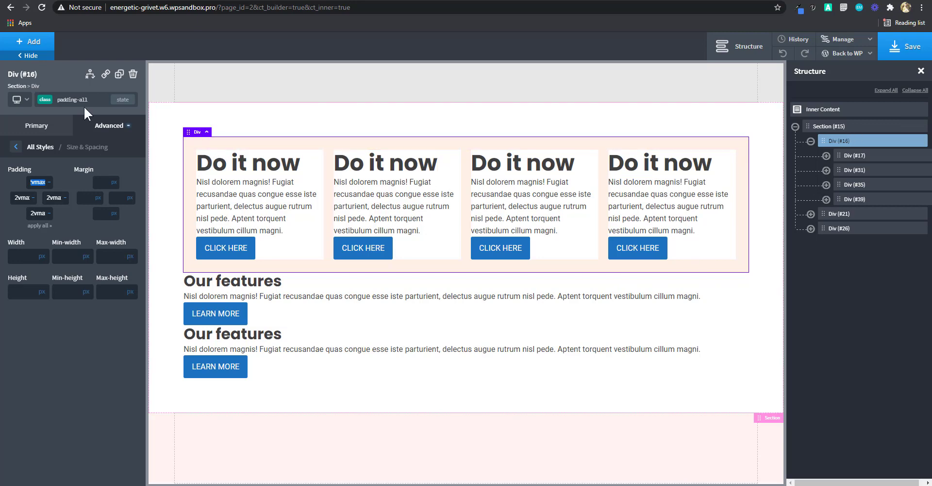
- Preview the padded grid at the Less than 480px breakpoint and return to All devices
{"action": "left_click", "coordinate": [23, 101]}
{"action": "left_click", "coordinate": [33, 173]}
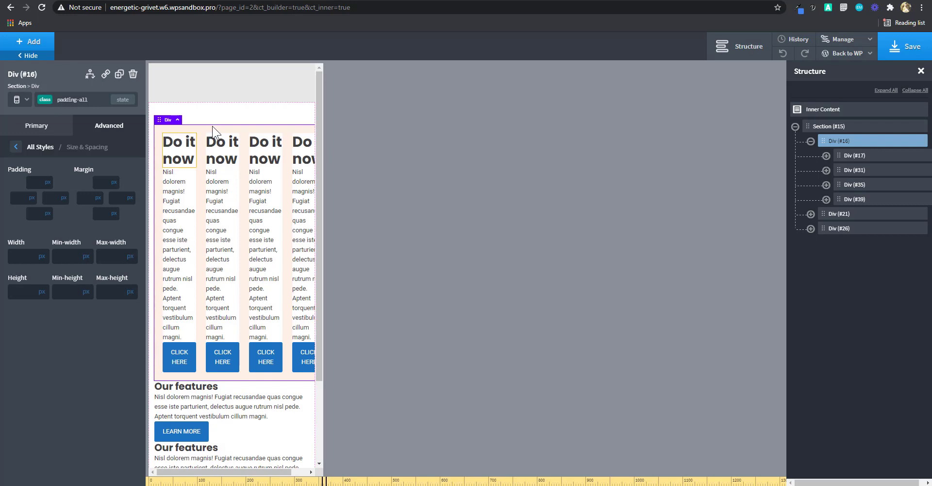
{"action": "left_click", "coordinate": [17, 99]}
{"action": "left_click", "coordinate": [34, 114]}
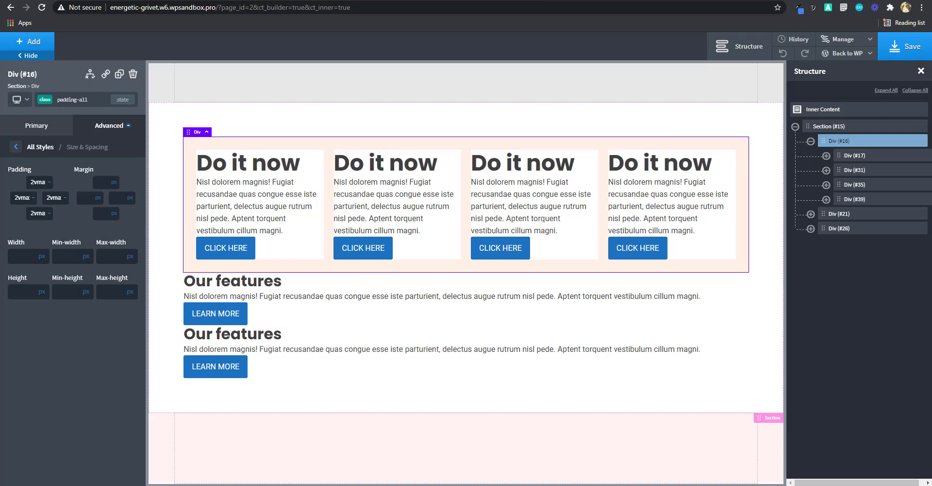
- Switch to the responsive font calculator and generate a clamp value ranging from 1 to 3 rem
{"action": "key", "text": "ctrl+Tab"}
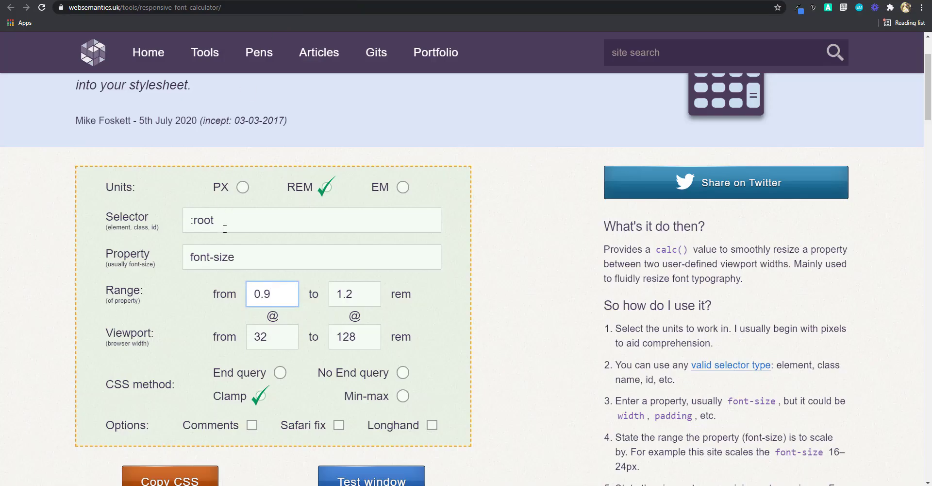
{"action": "left_click_drag", "start_coordinate": [272, 296], "coordinate": [254, 298]}
{"action": "type", "text": "1"}
{"action": "left_click_drag", "start_coordinate": [357, 296], "coordinate": [338, 296]}
{"action": "type", "text": "3"}
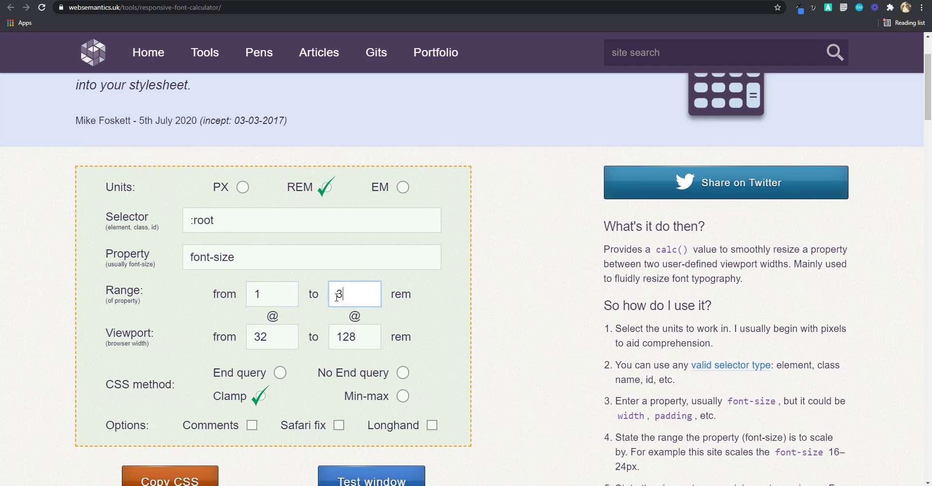
{"action": "scroll", "coordinate": [371, 279], "scroll_direction": "down", "scroll_amount": 7}
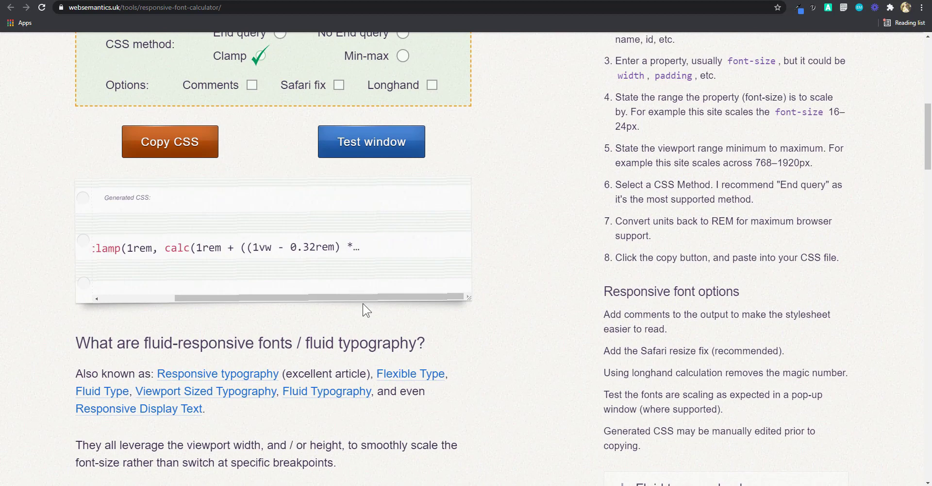
- Copy the generated clamp value and apply it as the padding-all class's padding on all four sides
{"action": "left_click_drag", "start_coordinate": [452, 247], "coordinate": [189, 251]}
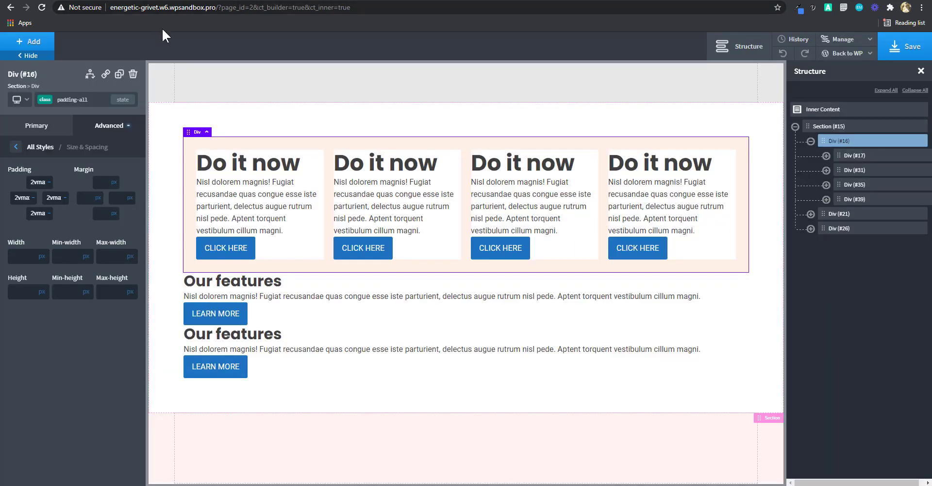
{"action": "double_click", "coordinate": [42, 183]}
{"action": "left_click", "coordinate": [39, 226]}
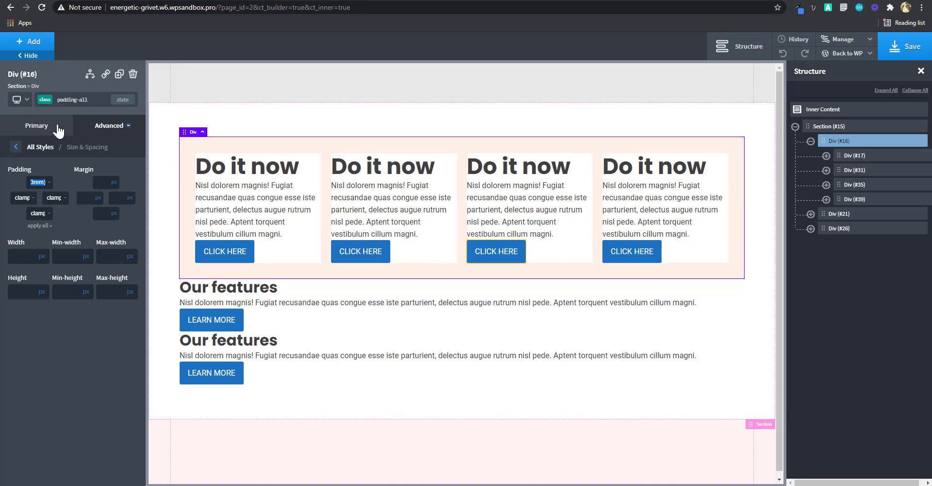
- Check the clamp padding at the Less than 480px breakpoint and go back to All devices
{"action": "left_click", "coordinate": [19, 100]}
{"action": "left_click", "coordinate": [19, 170]}
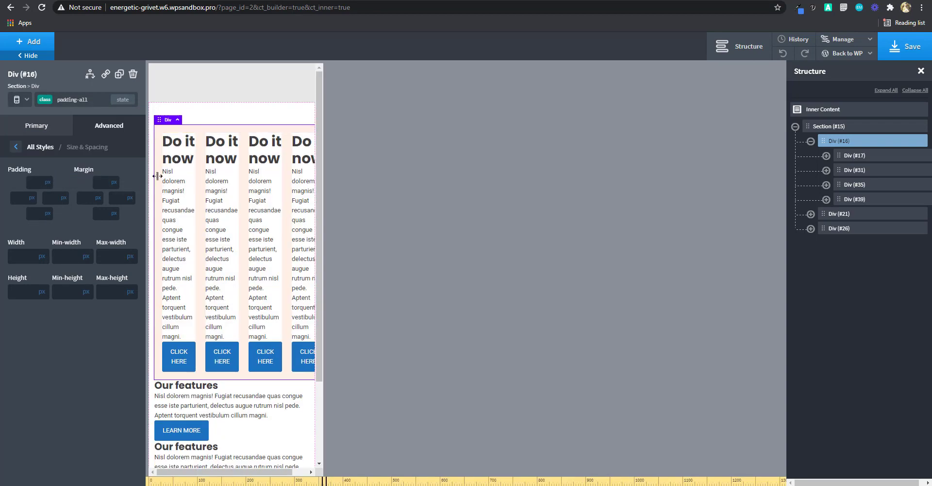
{"action": "left_click", "coordinate": [19, 99]}
{"action": "left_click", "coordinate": [31, 120]}
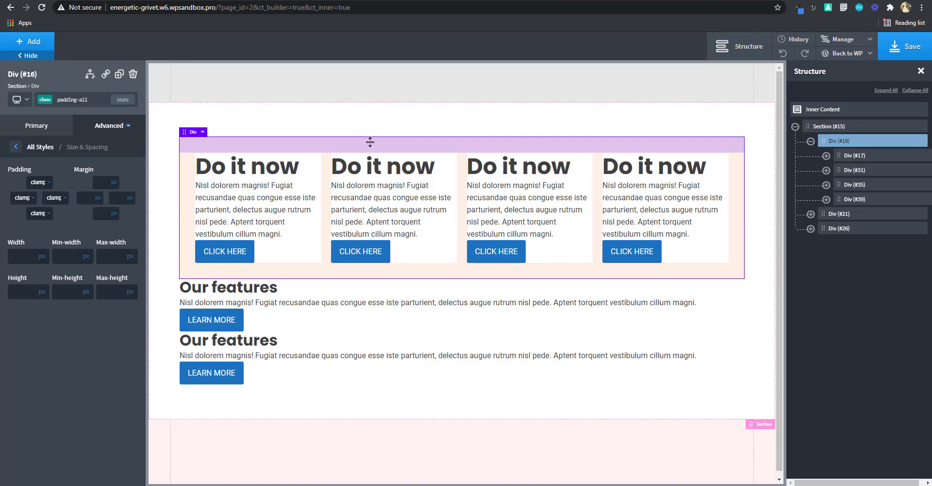
- Select the outer div's col-4-2-1 class and preview its grid at the Less than 1024px breakpoint
{"action": "left_click", "coordinate": [72, 100]}
{"action": "left_click", "coordinate": [55, 164]}
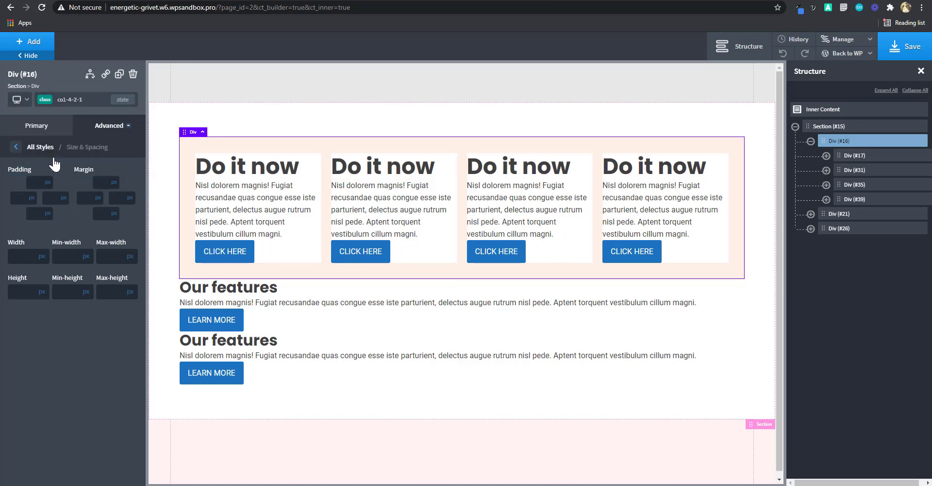
{"action": "left_click", "coordinate": [36, 126]}
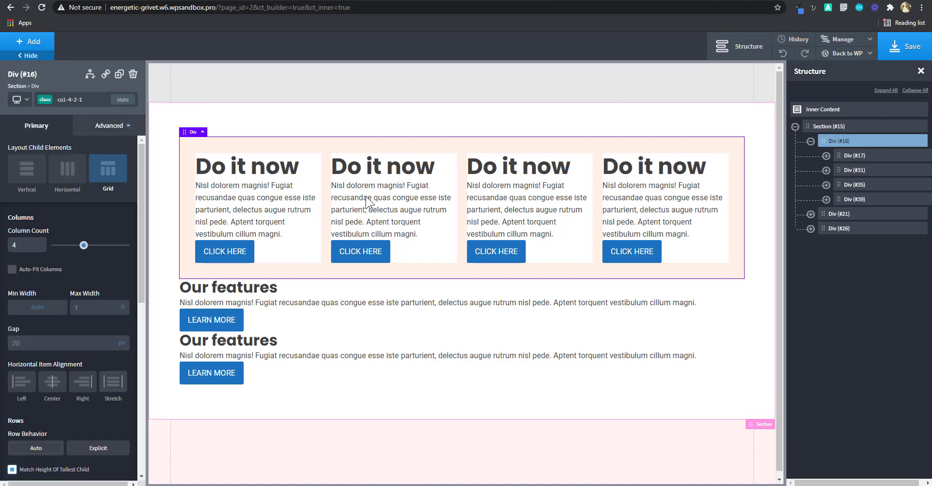
{"action": "left_click", "coordinate": [17, 99]}
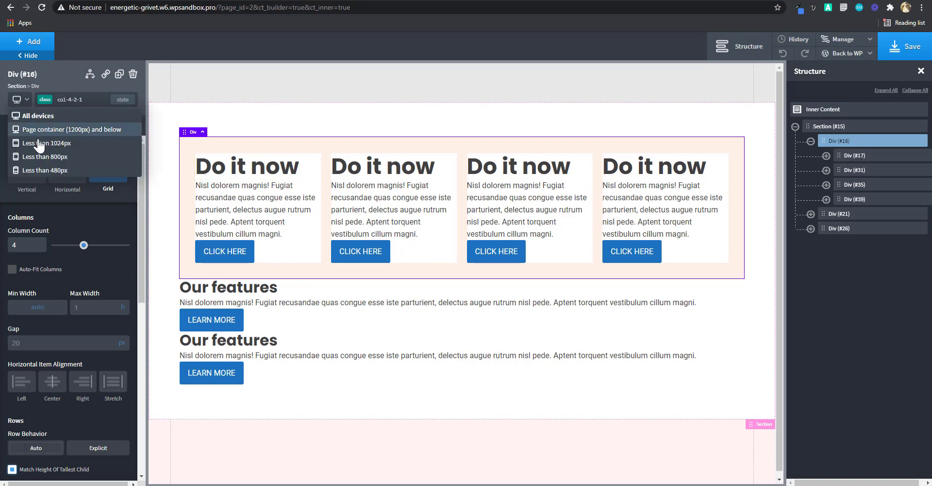
{"action": "left_click", "coordinate": [38, 144]}
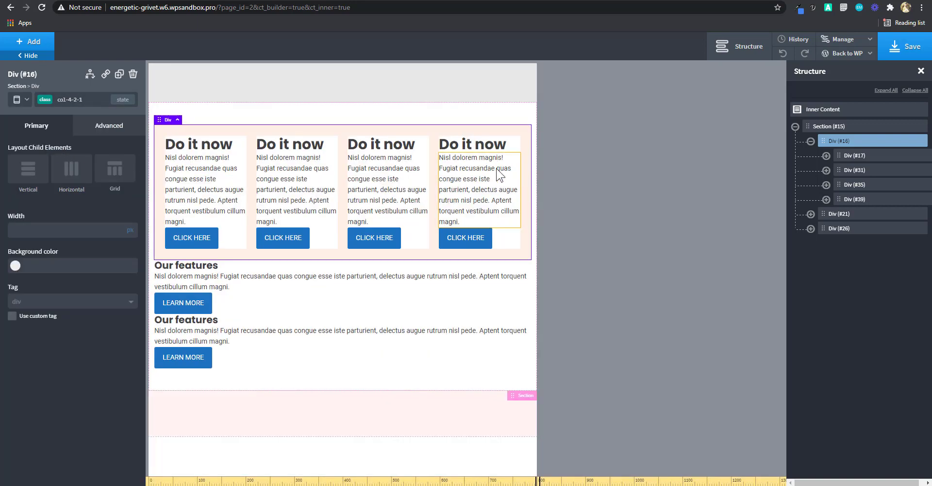
- At the Less than 800px breakpoint, give the col-4-2-1 class a grid layout with 2 columns and an auto minimum width
{"action": "left_click", "coordinate": [16, 99]}
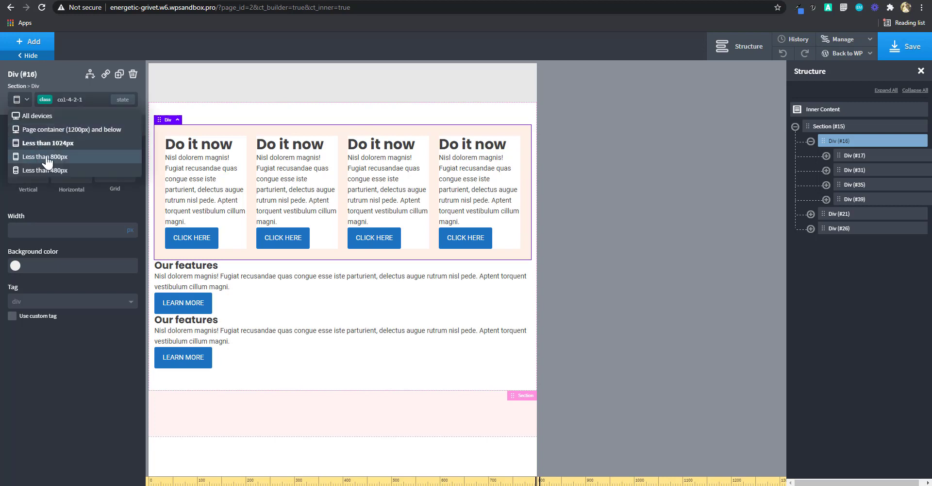
{"action": "left_click", "coordinate": [45, 156]}
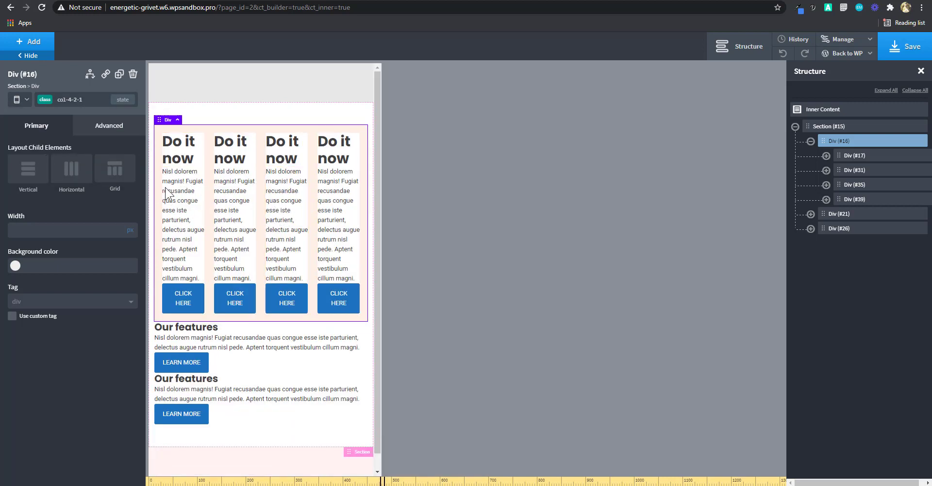
{"action": "left_click", "coordinate": [116, 178]}
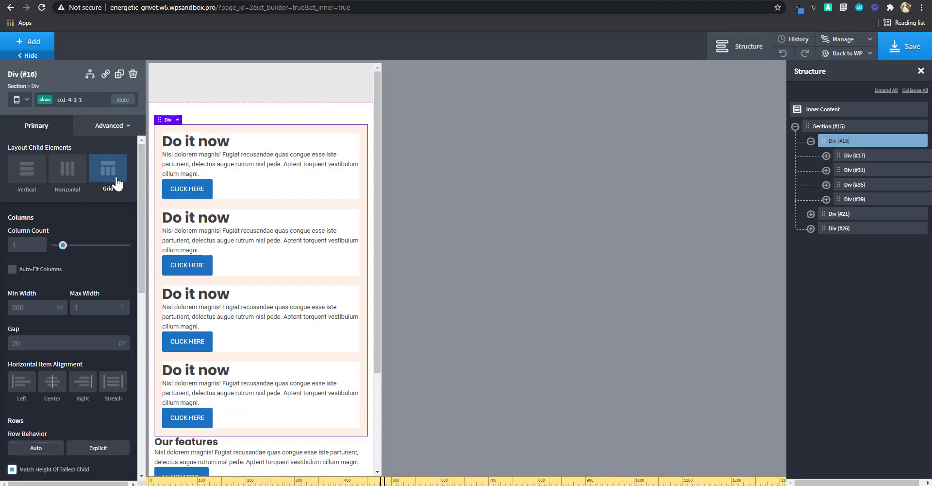
{"action": "left_click", "coordinate": [26, 244]}
{"action": "type", "text": "2"}
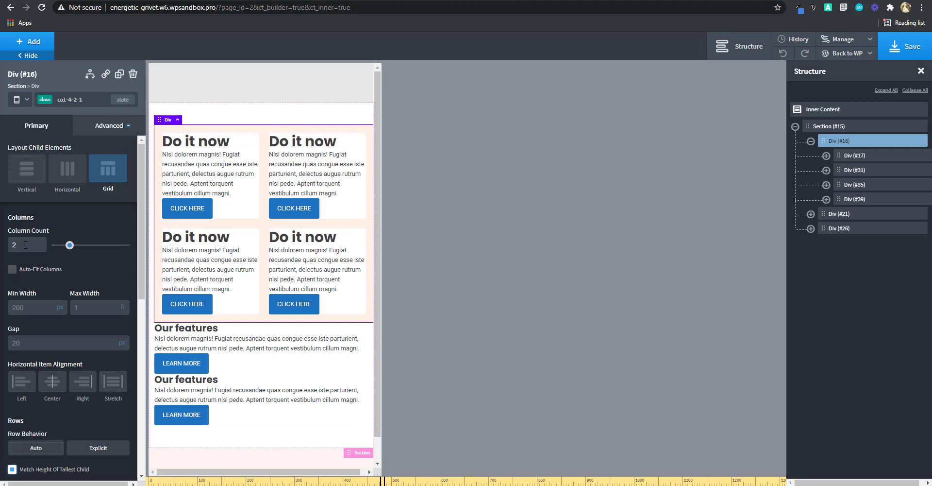
{"action": "left_click", "coordinate": [60, 307]}
{"action": "left_click", "coordinate": [66, 335]}
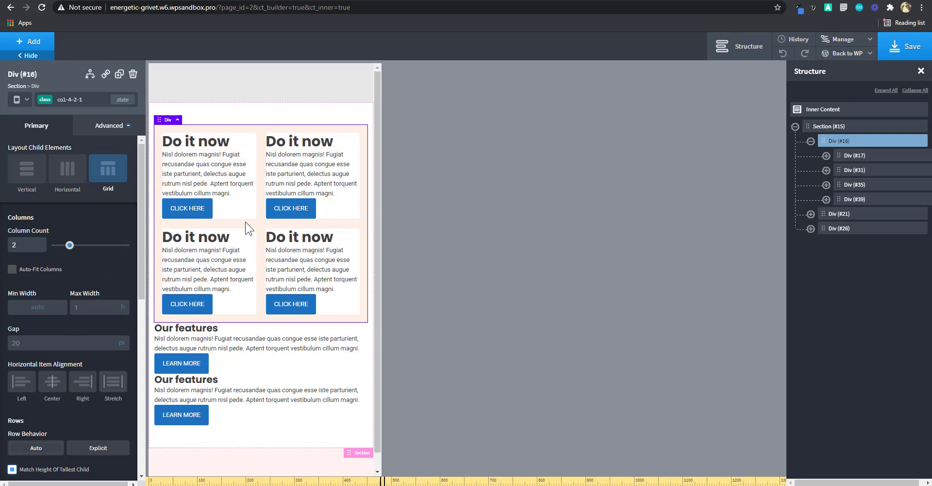
- Set both the column gap and the row gap of the two-column grid to 10 px
{"action": "scroll", "coordinate": [29, 290], "scroll_direction": "down", "scroll_amount": 1}
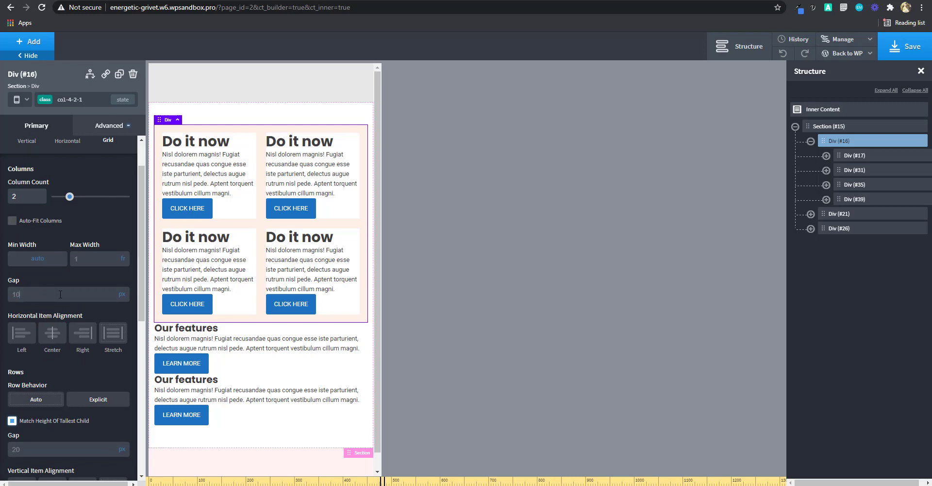
{"action": "scroll", "coordinate": [60, 294], "scroll_direction": "down", "scroll_amount": 2}
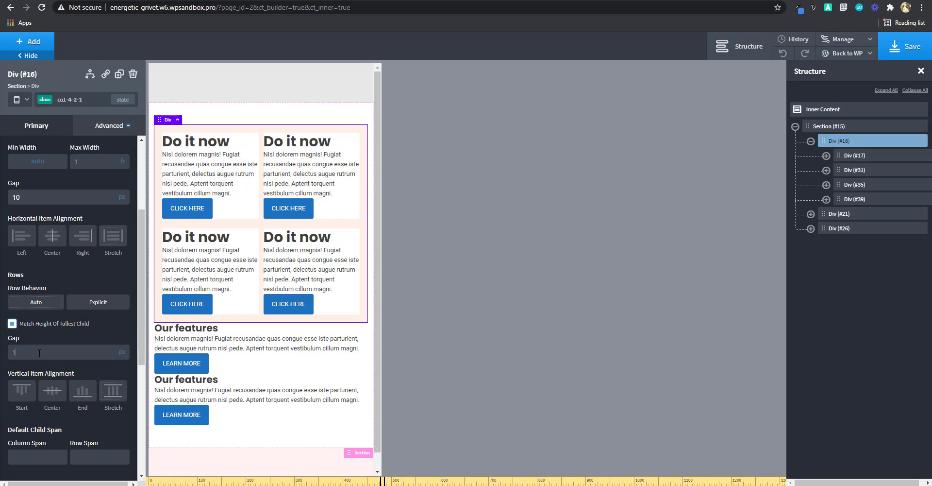
{"action": "type", "text": "10"}
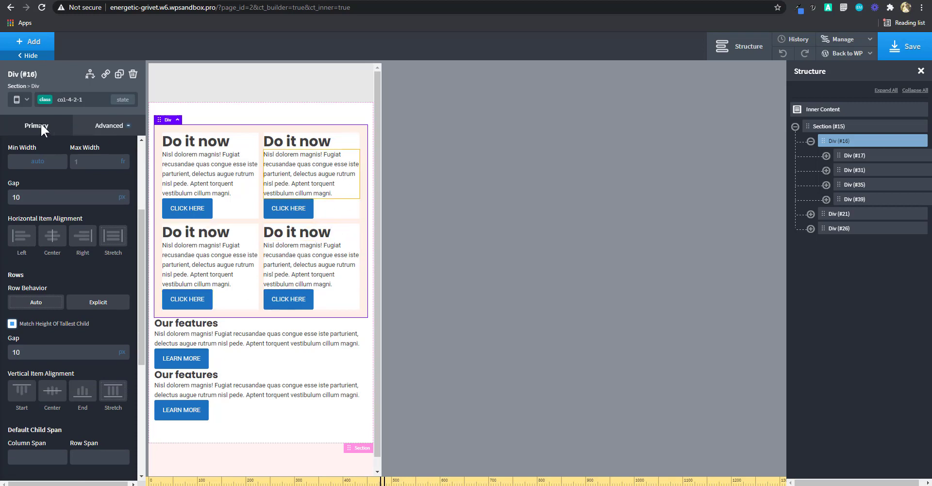
- Preview the col-4-2-1 grid at All devices, Page container (1200px) and below, Less than 1024px and Less than 800px
{"action": "left_click", "coordinate": [29, 105]}
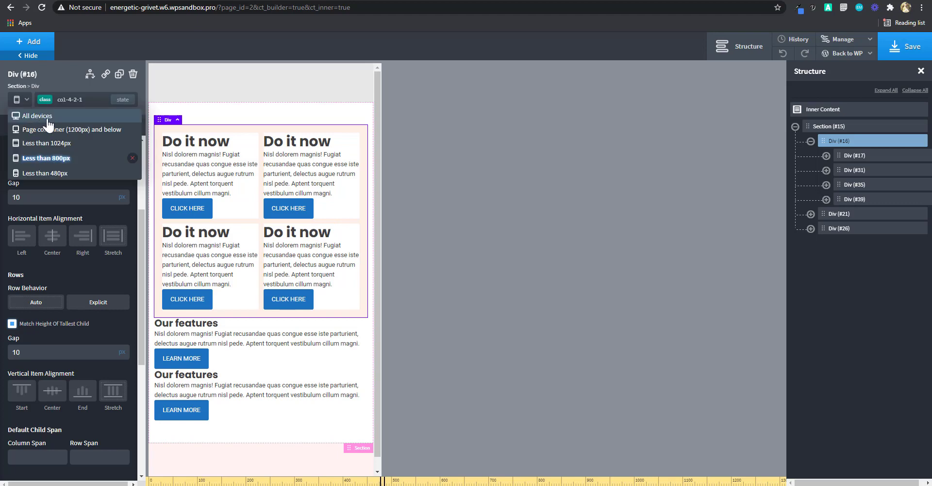
{"action": "left_click", "coordinate": [47, 119]}
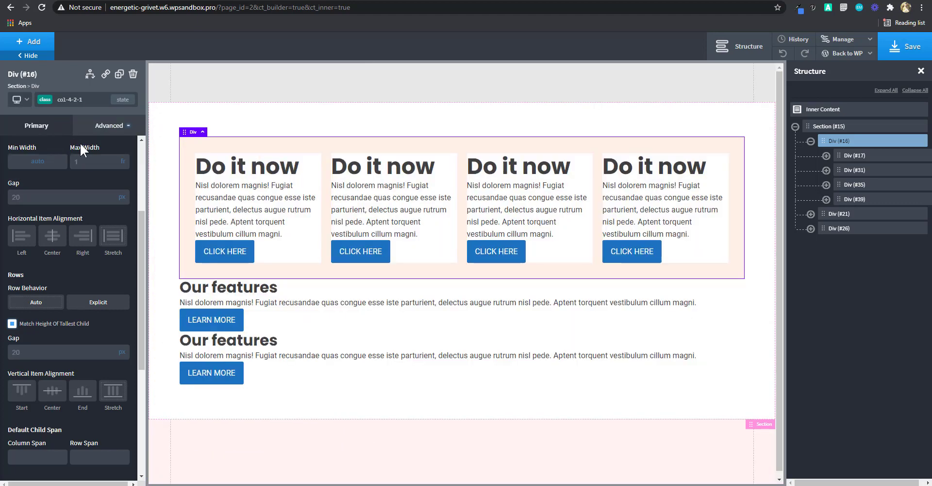
{"action": "left_click", "coordinate": [24, 106]}
{"action": "left_click", "coordinate": [25, 125]}
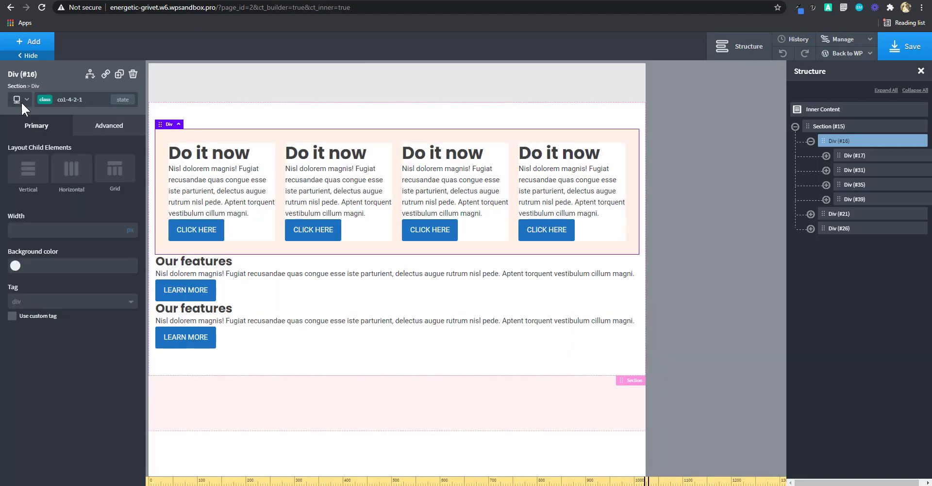
{"action": "left_click", "coordinate": [22, 101]}
{"action": "left_click", "coordinate": [29, 142]}
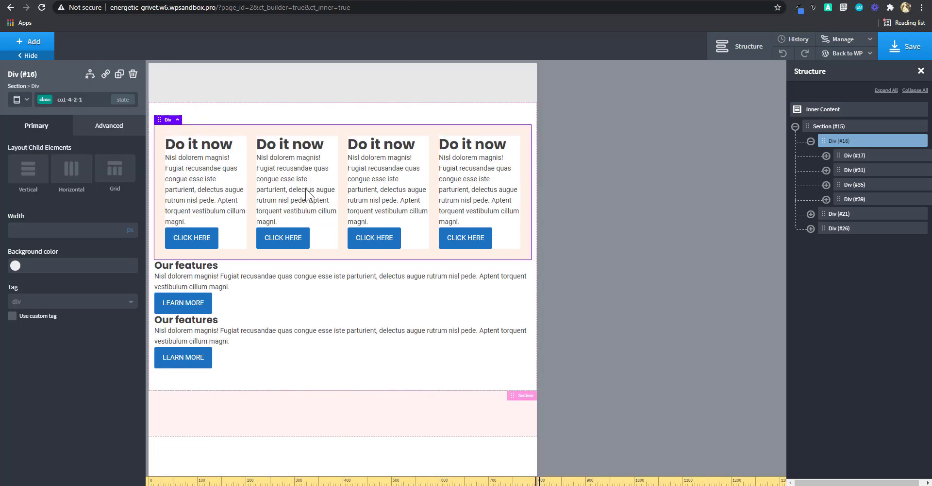
{"action": "left_click", "coordinate": [21, 102]}
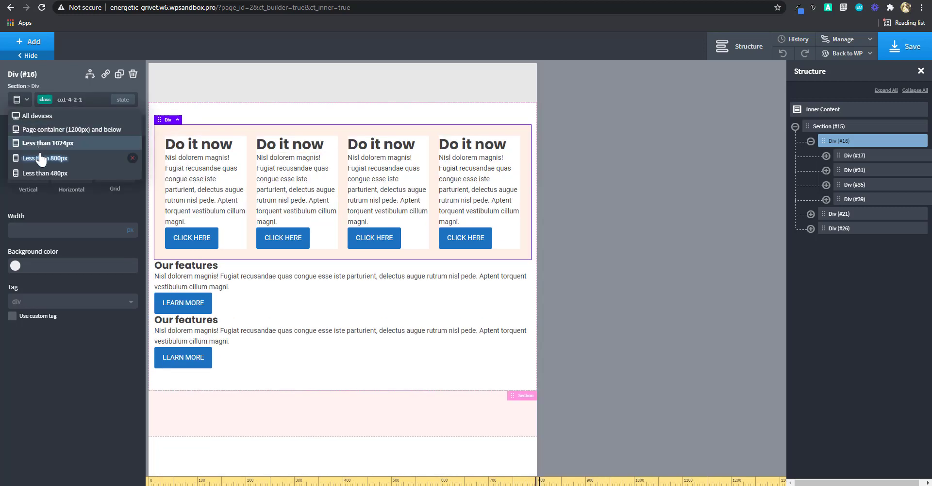
{"action": "left_click", "coordinate": [29, 169]}
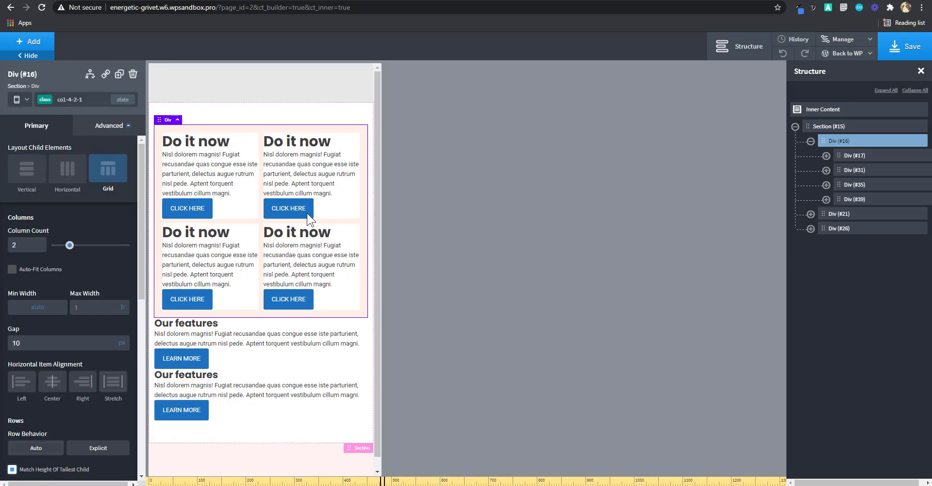
- At the Less than 480px breakpoint, give the col-4-2-1 class a grid layout with 1 column and an auto minimum width
{"action": "left_click", "coordinate": [21, 101]}
{"action": "left_click", "coordinate": [37, 177]}
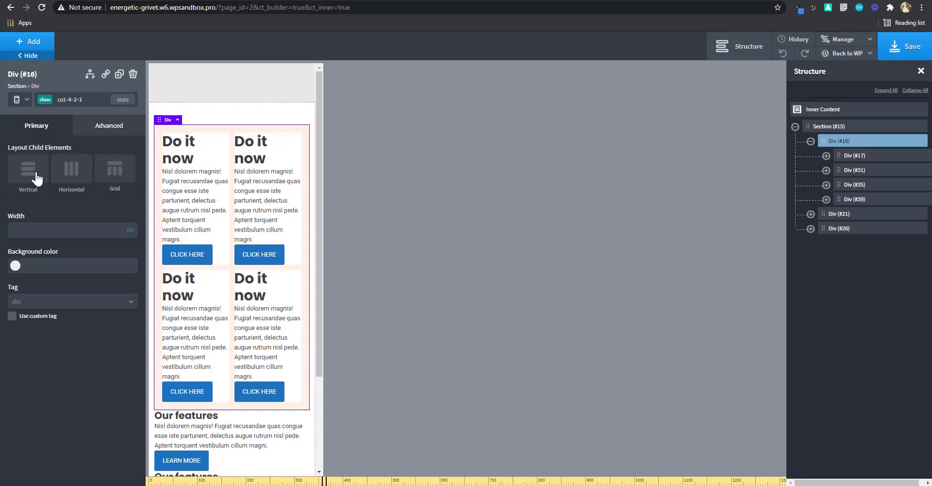
{"action": "left_click", "coordinate": [115, 174]}
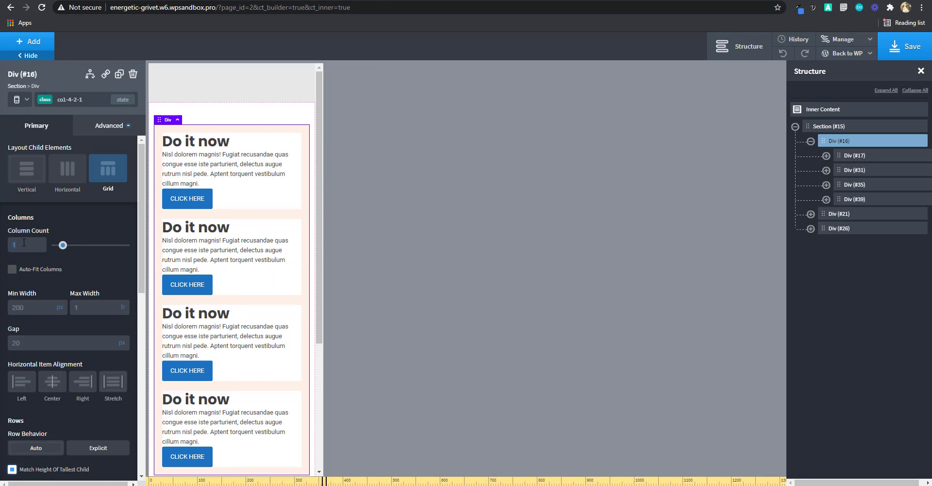
{"action": "mouse_move", "coordinate": [61, 311]}
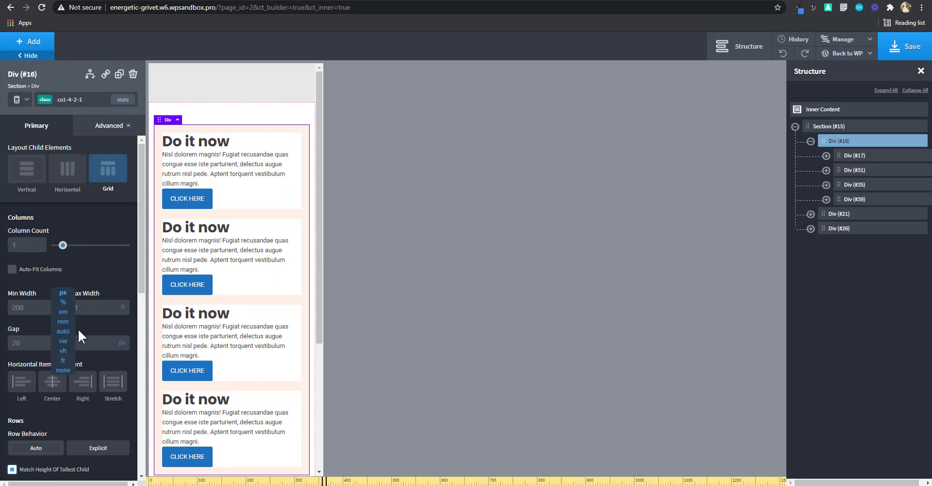
{"action": "left_click", "coordinate": [63, 331]}
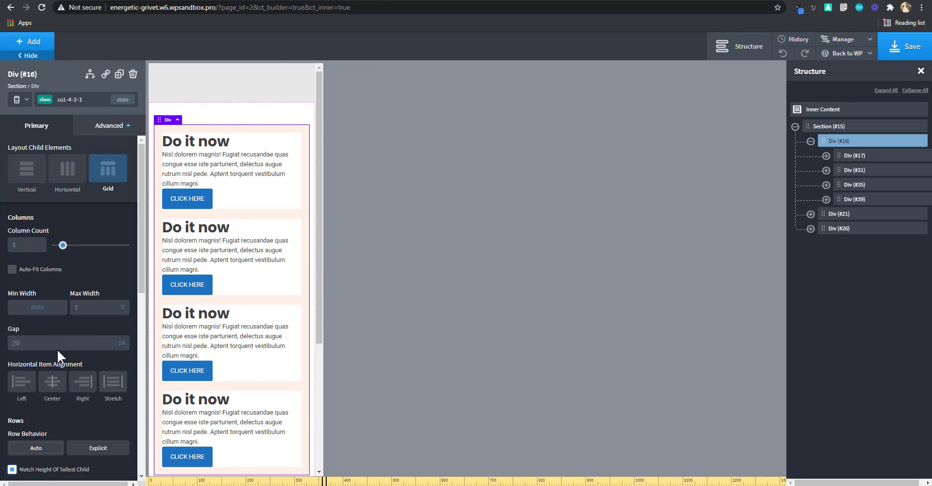
- Set the column and row gaps of the one-column grid to 10 px and return to All devices
{"action": "left_click", "coordinate": [58, 342]}
{"action": "type", "text": "10"}
{"action": "scroll", "coordinate": [56, 349], "scroll_direction": "down", "scroll_amount": 2}
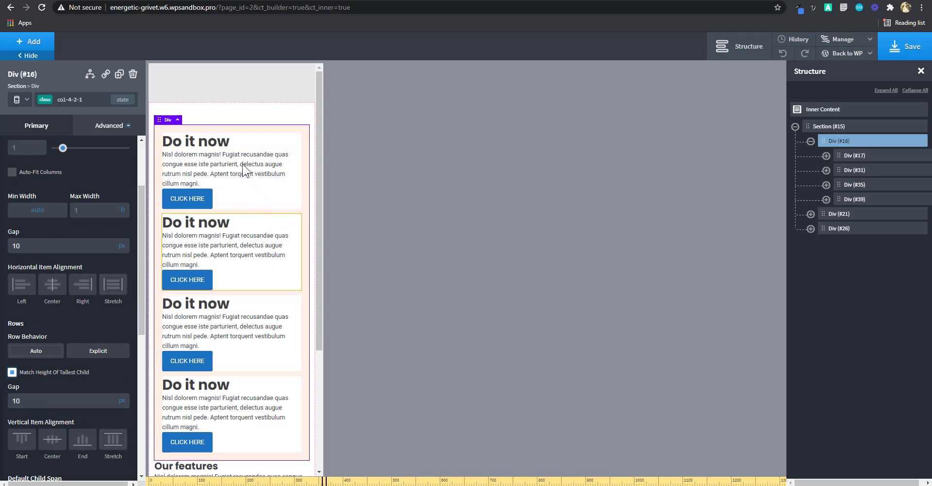
{"action": "left_click", "coordinate": [20, 100]}
{"action": "left_click", "coordinate": [29, 115]}
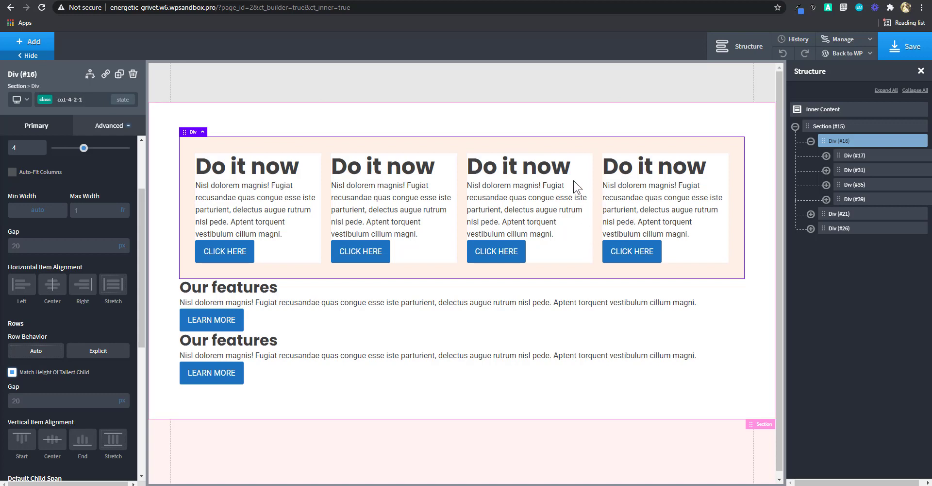
- Collapse the first div in the structure and add a new div at the end of the section
{"action": "left_click", "coordinate": [811, 141]}
{"action": "left_click", "coordinate": [847, 142]}
{"action": "left_click", "coordinate": [839, 130]}
{"action": "left_click", "coordinate": [811, 141]}
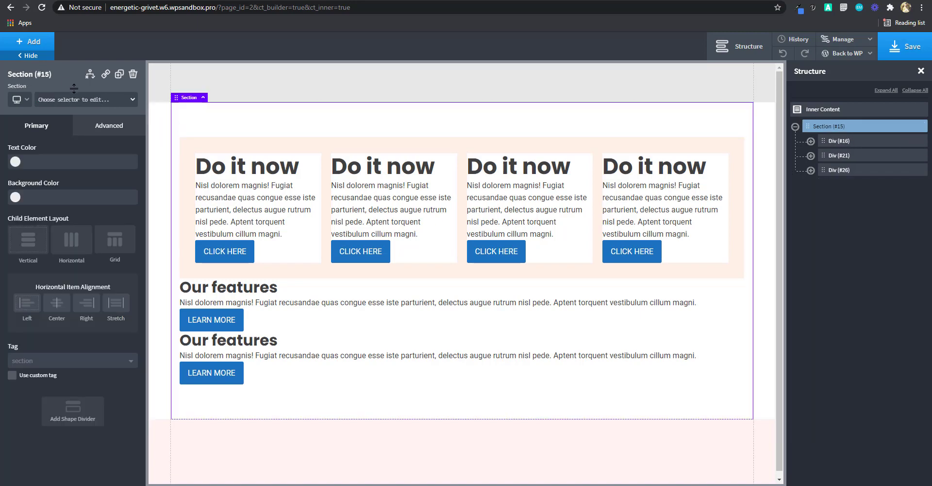
{"action": "left_click", "coordinate": [34, 41]}
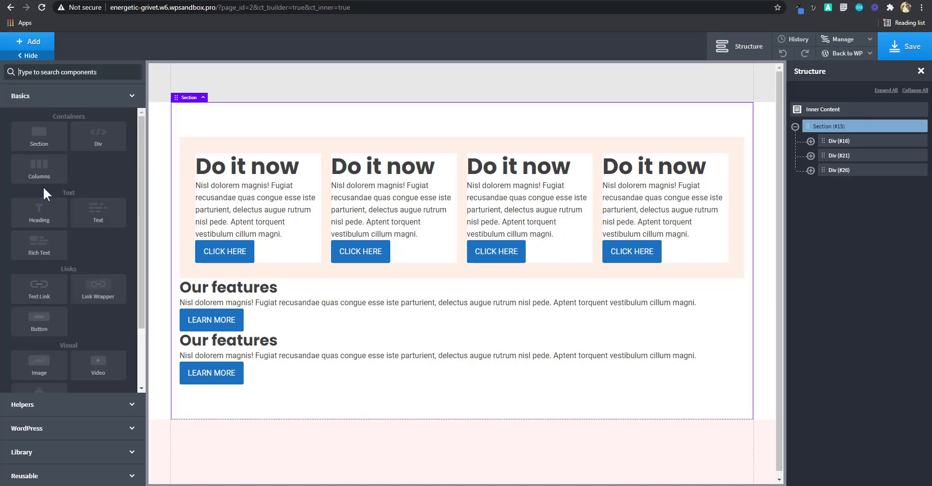
{"action": "left_click", "coordinate": [97, 146]}
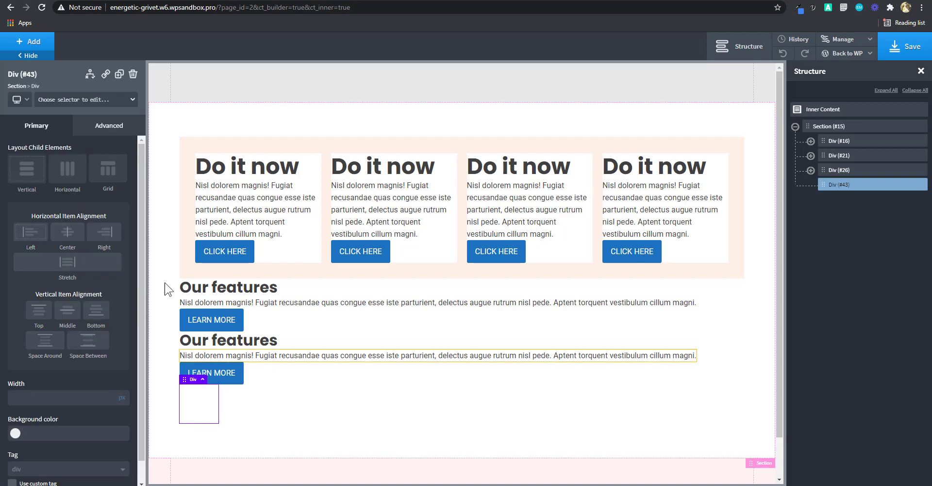
{"action": "left_click", "coordinate": [30, 44]}
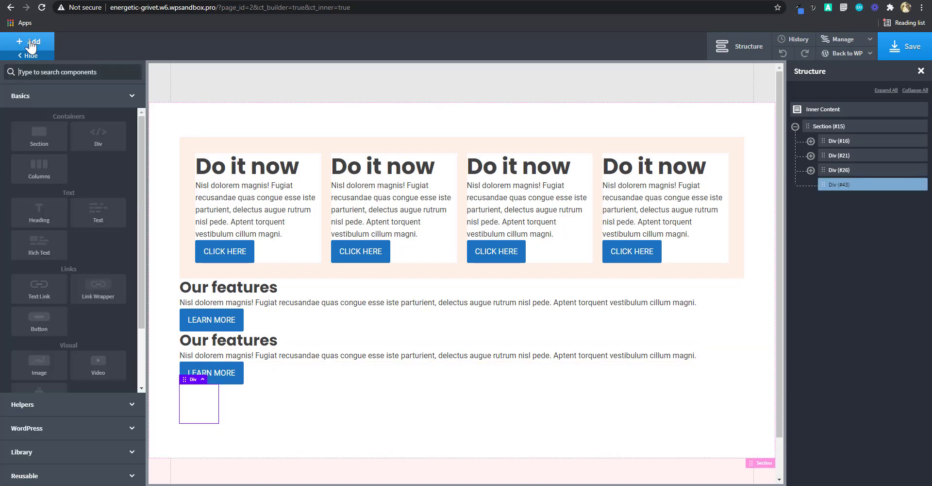
{"action": "left_click", "coordinate": [30, 44]}
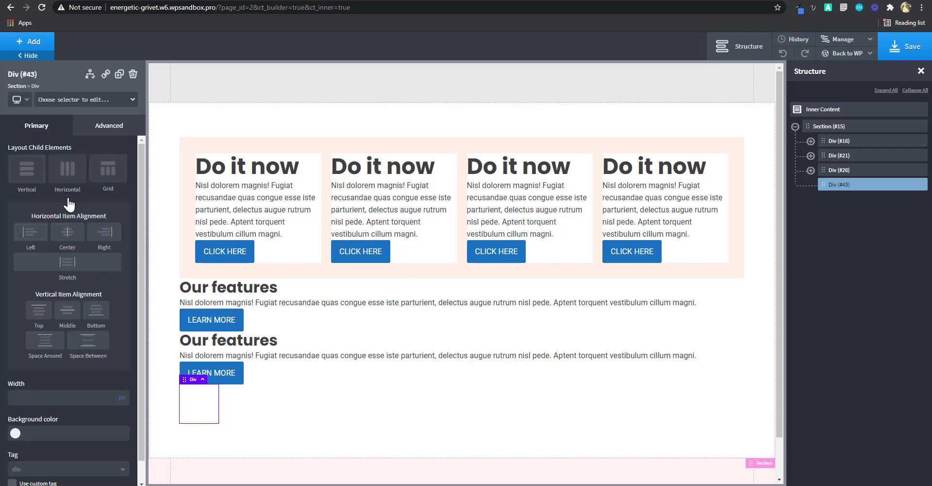
- Assign the existing col-4-2-1 class to the new div
{"action": "left_click", "coordinate": [82, 100]}
{"action": "type", "text": "col"}
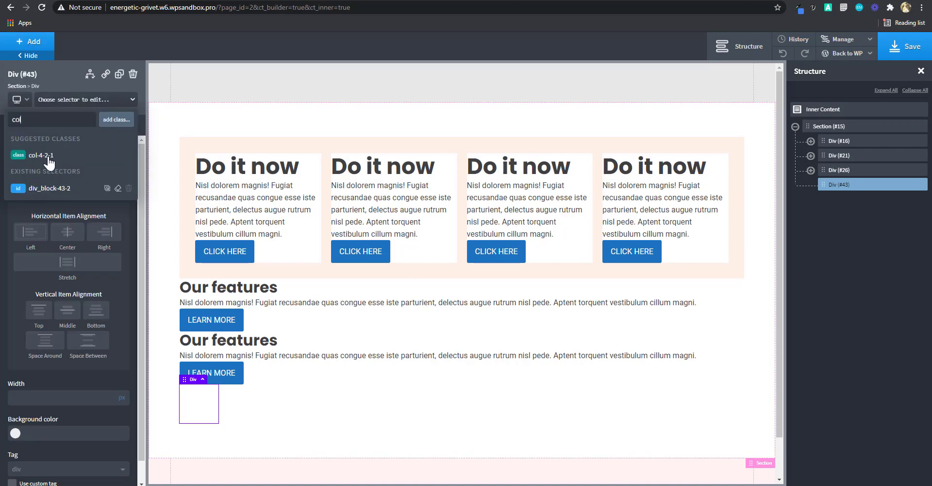
{"action": "left_click", "coordinate": [48, 155]}
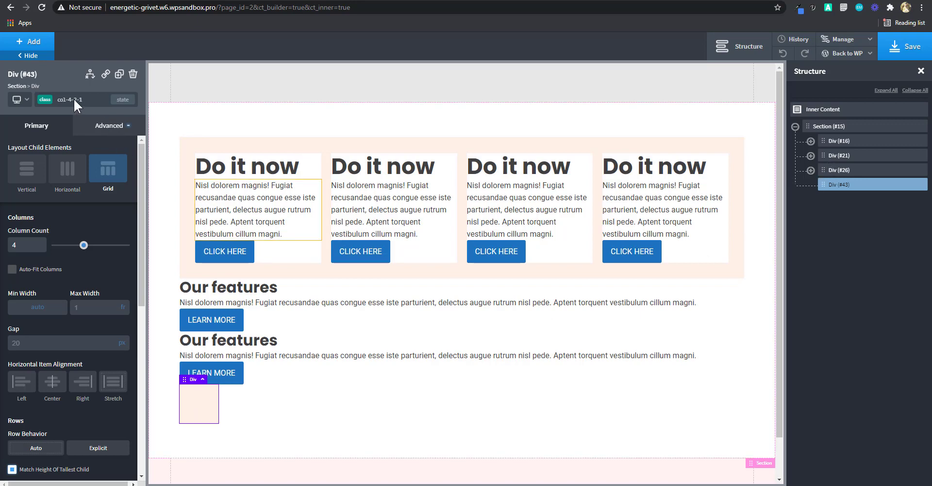
- Remove the background color from the col-4-2-1 class and apply the accent-light global color to the first div's own ID instead
{"action": "scroll", "coordinate": [66, 428], "scroll_direction": "down", "scroll_amount": 4}
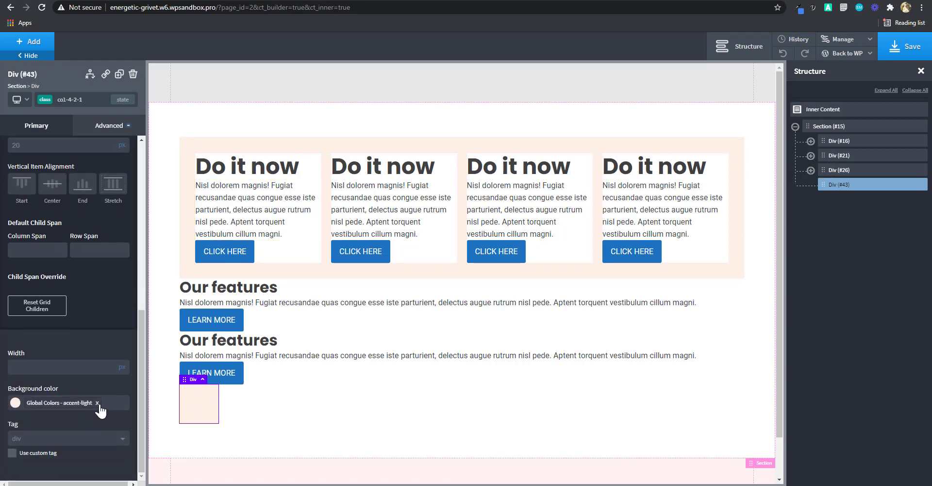
{"action": "left_click", "coordinate": [97, 403]}
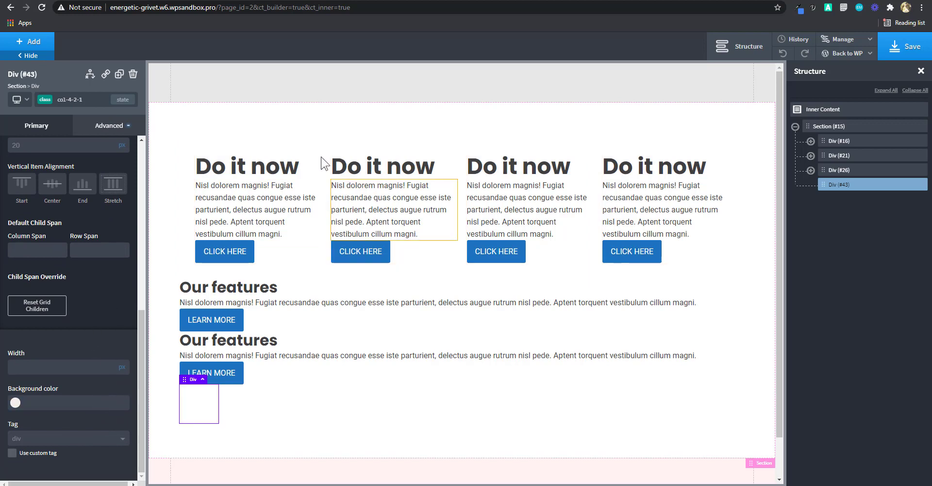
{"action": "left_click", "coordinate": [837, 141]}
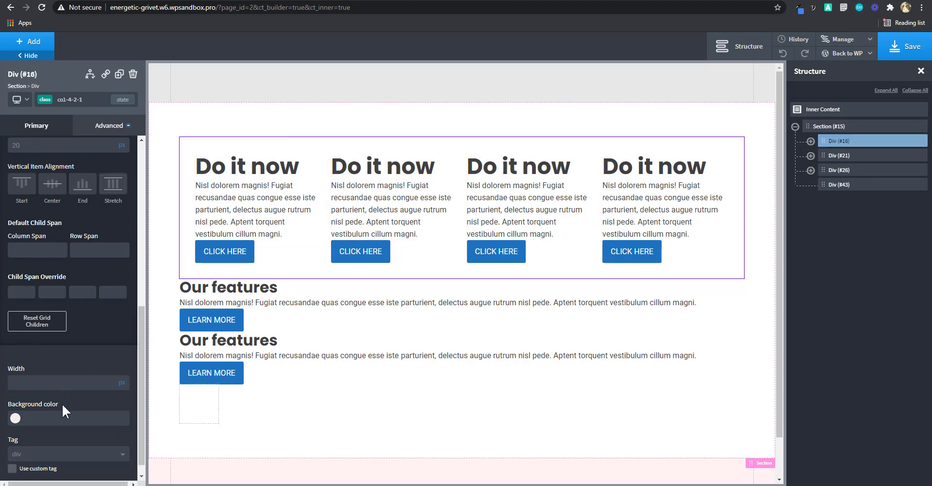
{"action": "left_click", "coordinate": [78, 99]}
{"action": "left_click", "coordinate": [59, 146]}
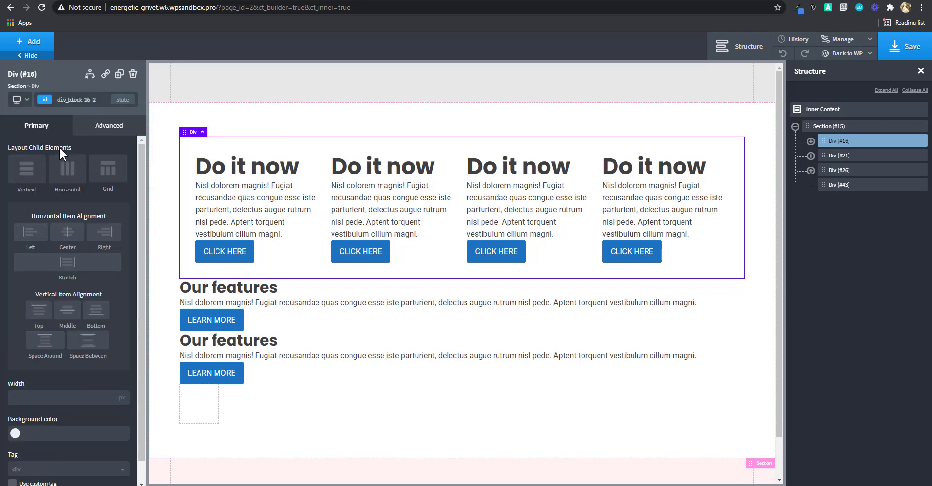
{"action": "left_click", "coordinate": [50, 437]}
{"action": "scroll", "coordinate": [62, 394], "scroll_direction": "down", "scroll_amount": 2}
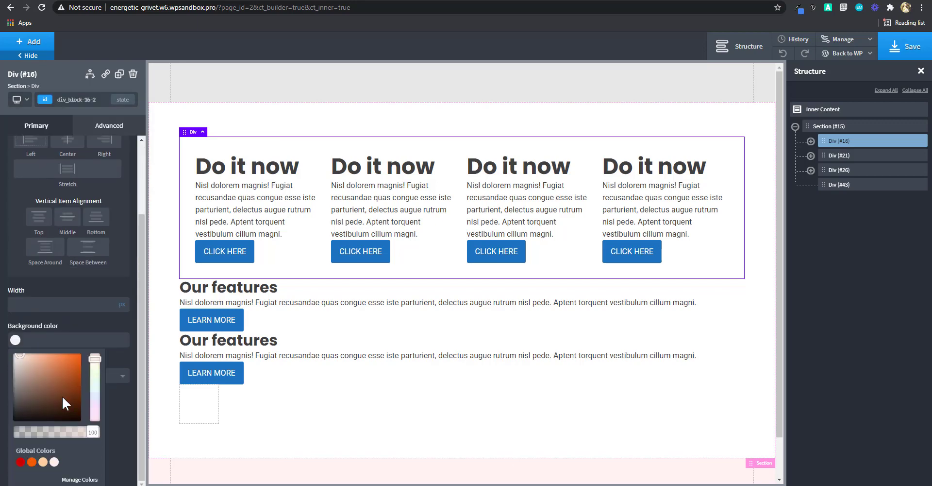
{"action": "left_click", "coordinate": [54, 462]}
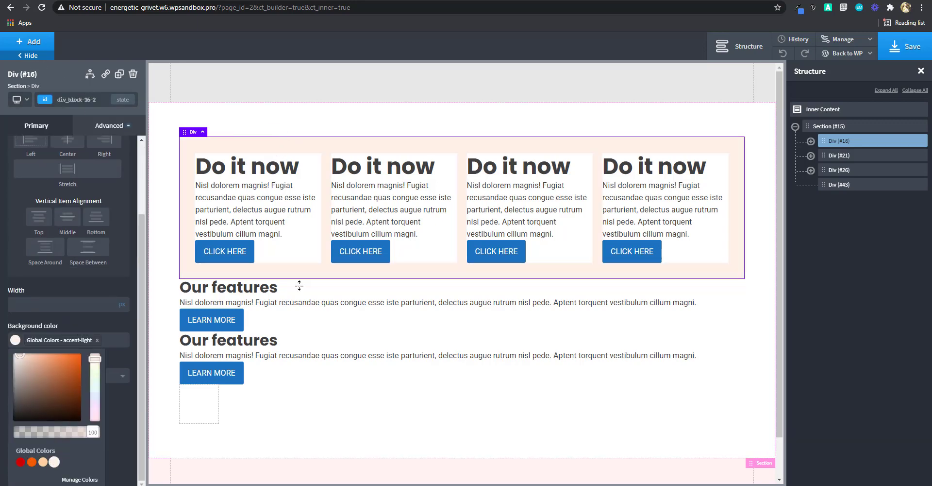
- Select the new empty div below the feature blocks and insert an image into it
{"action": "left_click", "coordinate": [845, 127]}
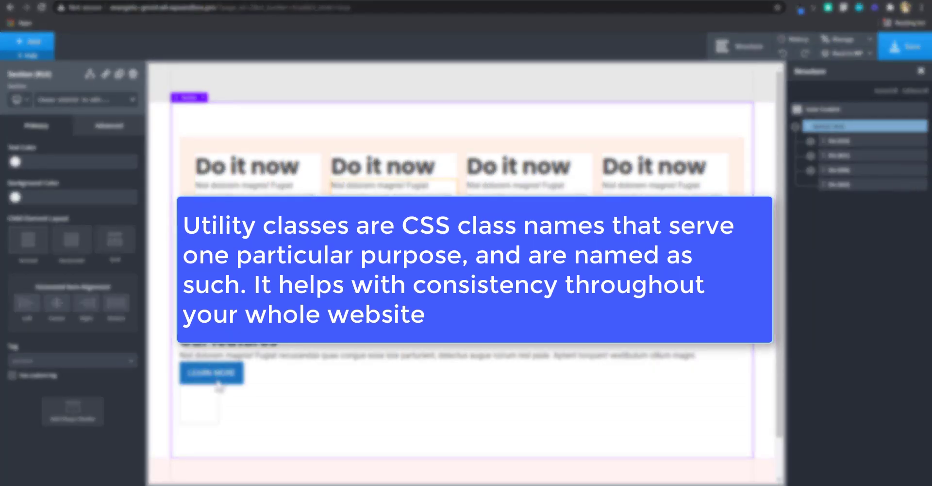
{"action": "left_click", "coordinate": [213, 415]}
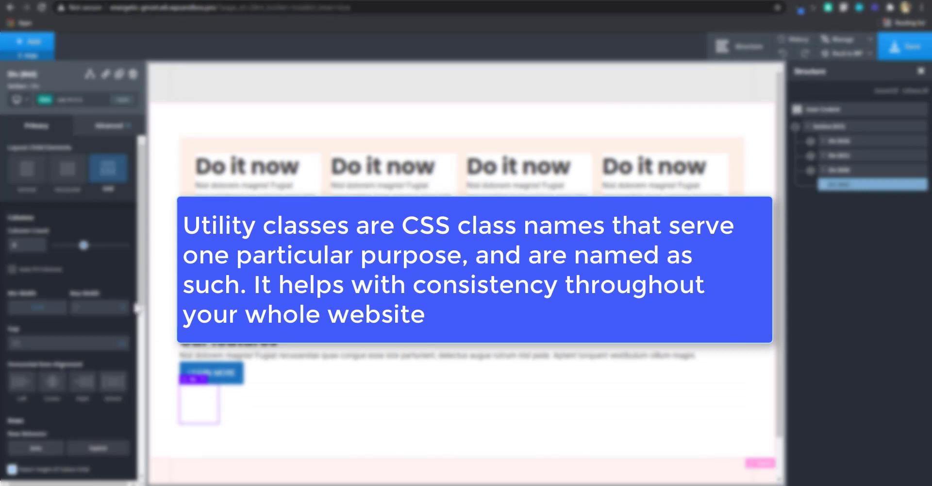
{"action": "left_click", "coordinate": [34, 43]}
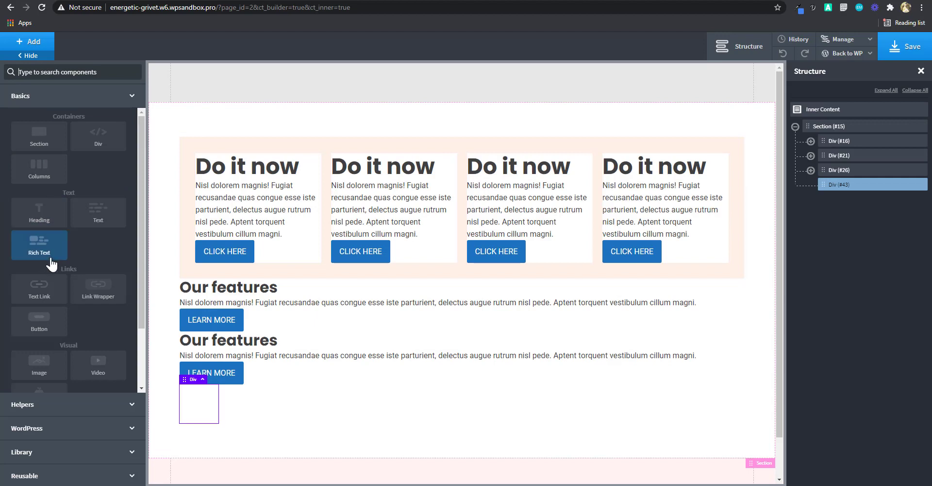
{"action": "left_click", "coordinate": [38, 367]}
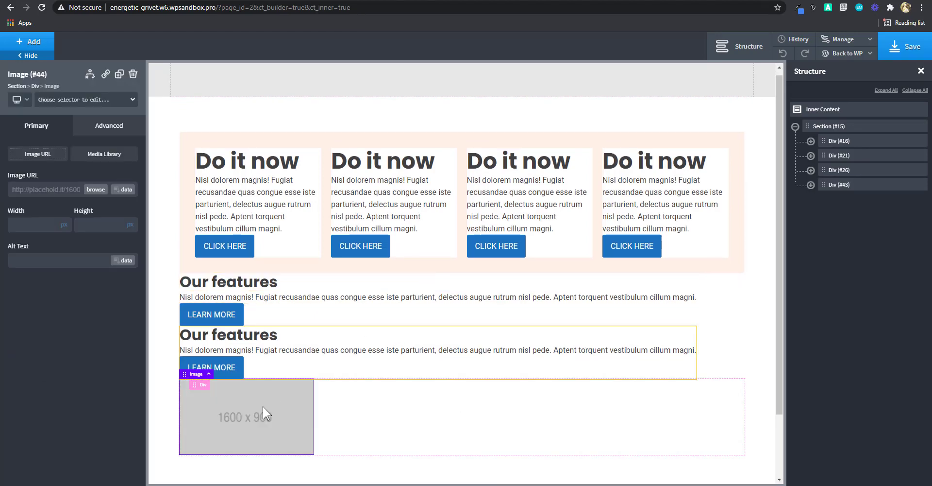
- Duplicate the placeholder image three times to fill the four-column grid
{"action": "scroll", "coordinate": [291, 418], "scroll_direction": "down", "scroll_amount": 1}
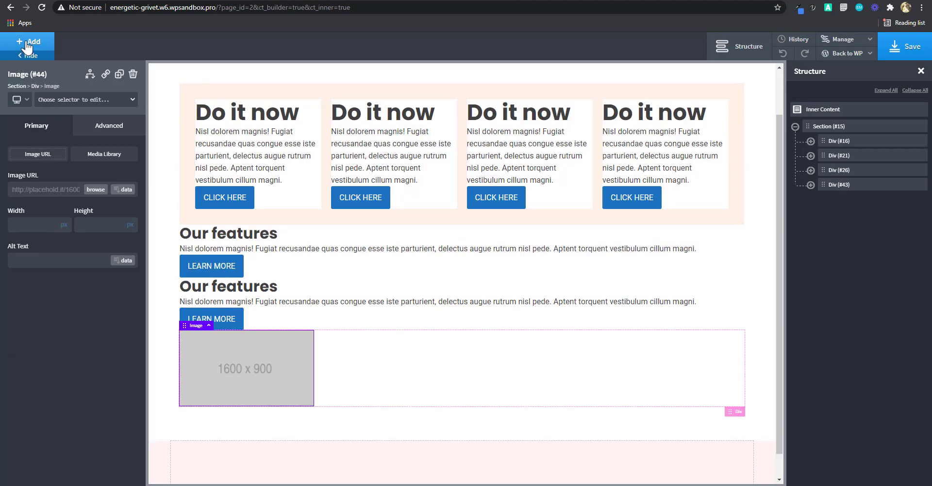
{"action": "left_click", "coordinate": [119, 75]}
{"action": "left_click", "coordinate": [120, 75]}
{"action": "left_click", "coordinate": [120, 75]}
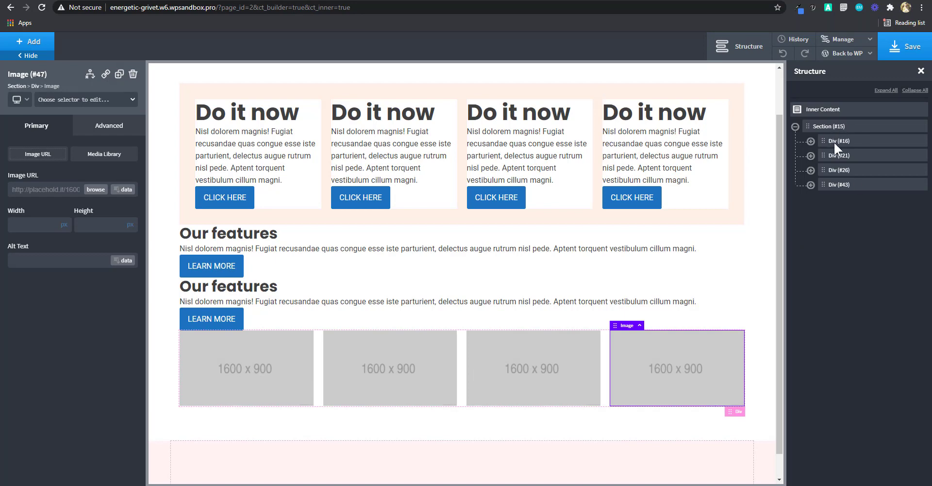
- Select the div holding the images and preview its grid at the Less than 800px and Less than 480px breakpoints
{"action": "left_click", "coordinate": [831, 184]}
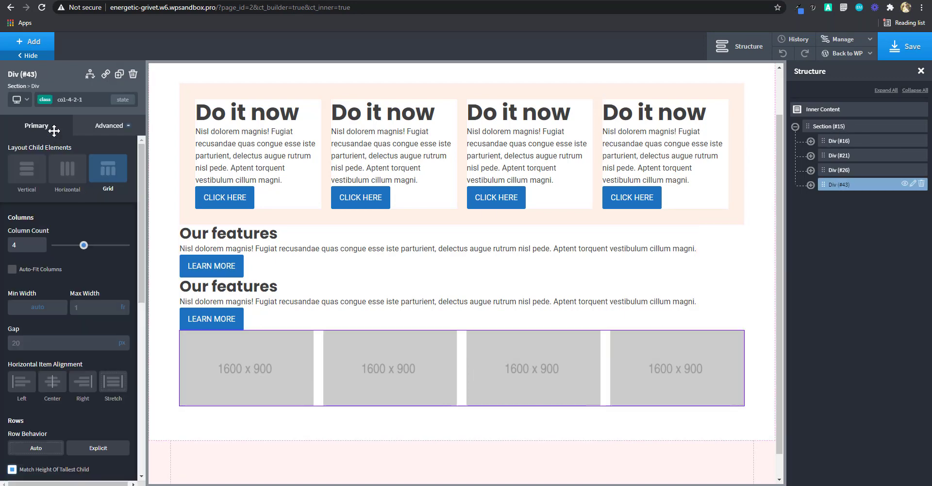
{"action": "left_click", "coordinate": [18, 99]}
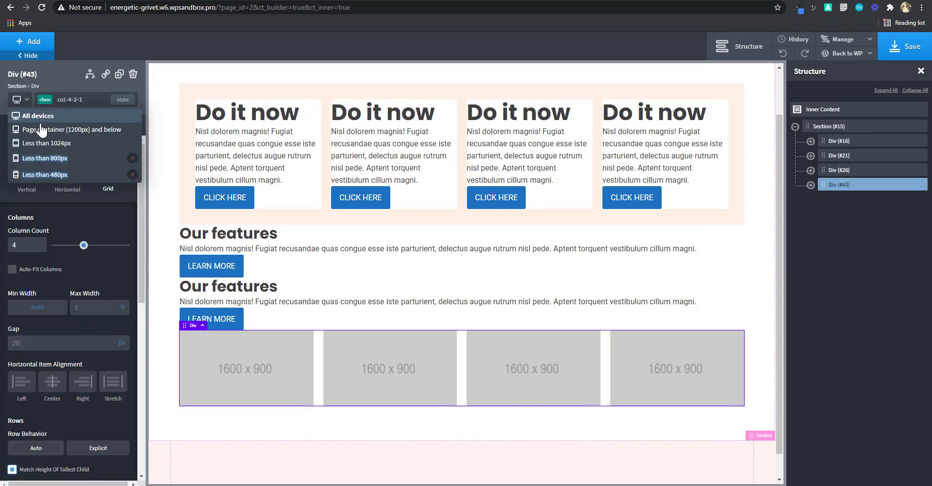
{"action": "left_click", "coordinate": [53, 159]}
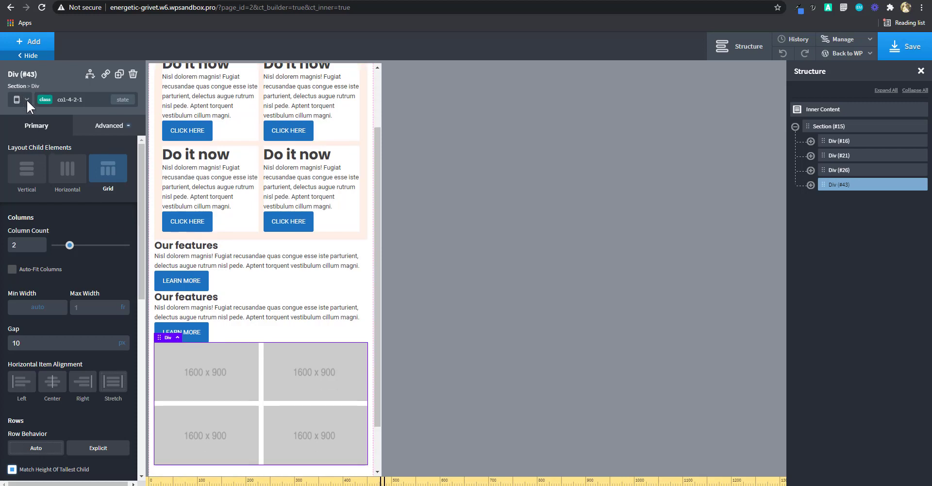
{"action": "left_click", "coordinate": [27, 98]}
{"action": "left_click", "coordinate": [35, 177]}
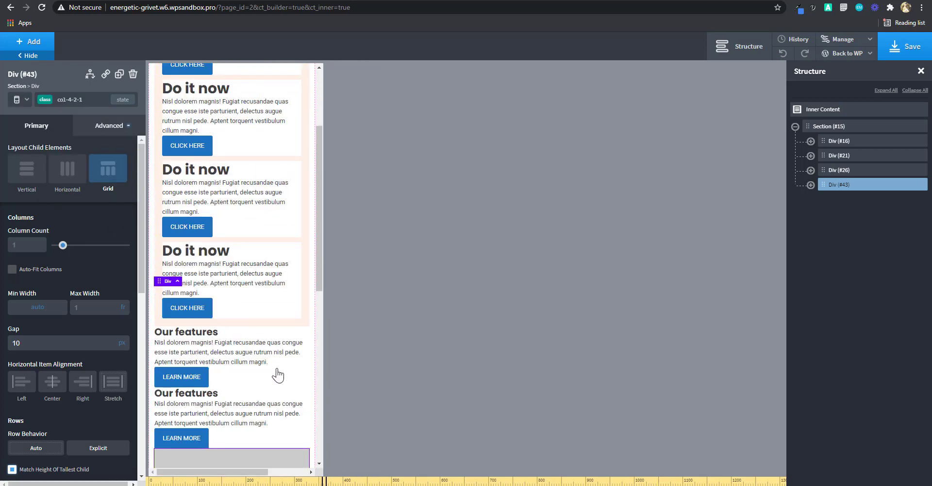
- Return to the all-devices view and delete the fourth placeholder image from the image div
{"action": "scroll", "coordinate": [272, 369], "scroll_direction": "down", "scroll_amount": 10}
{"action": "left_click", "coordinate": [17, 99]}
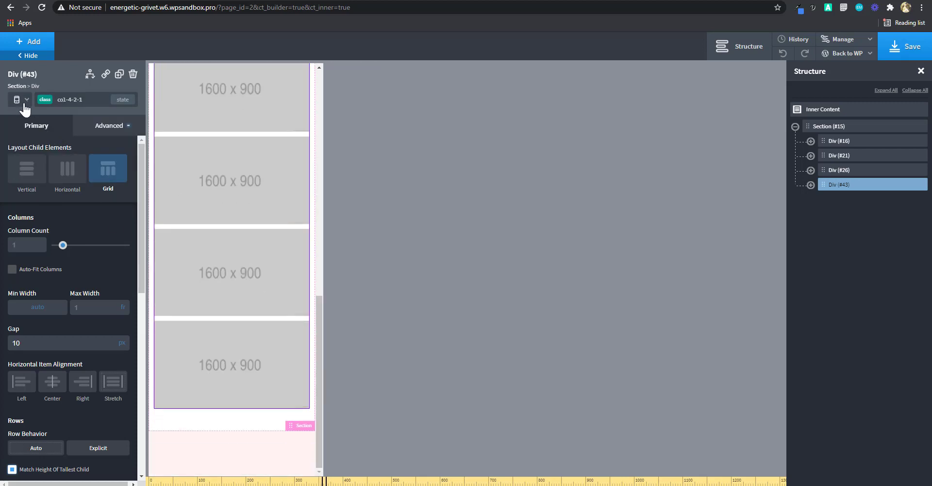
{"action": "left_click", "coordinate": [26, 111]}
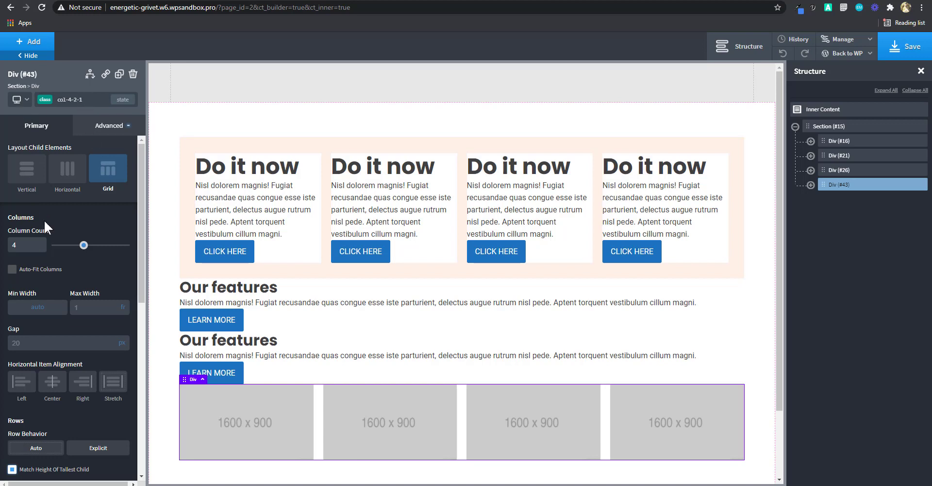
{"action": "left_click", "coordinate": [654, 423]}
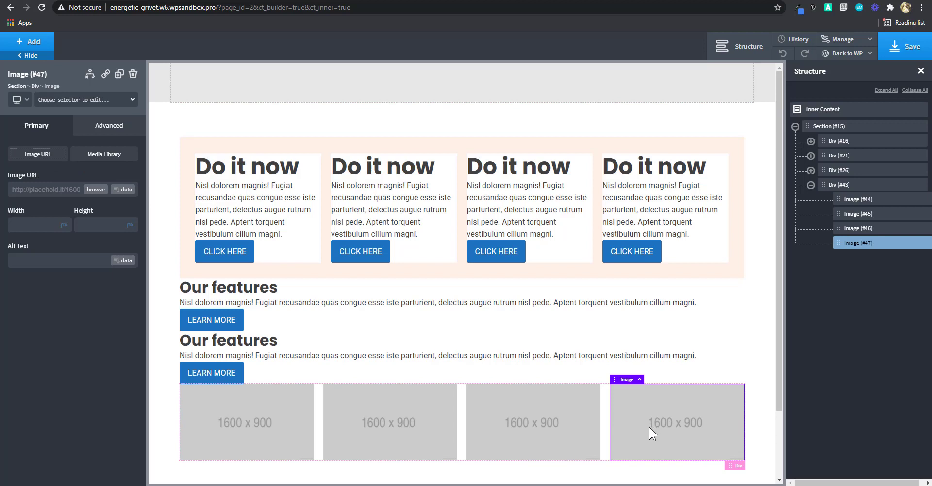
{"action": "left_click", "coordinate": [133, 74]}
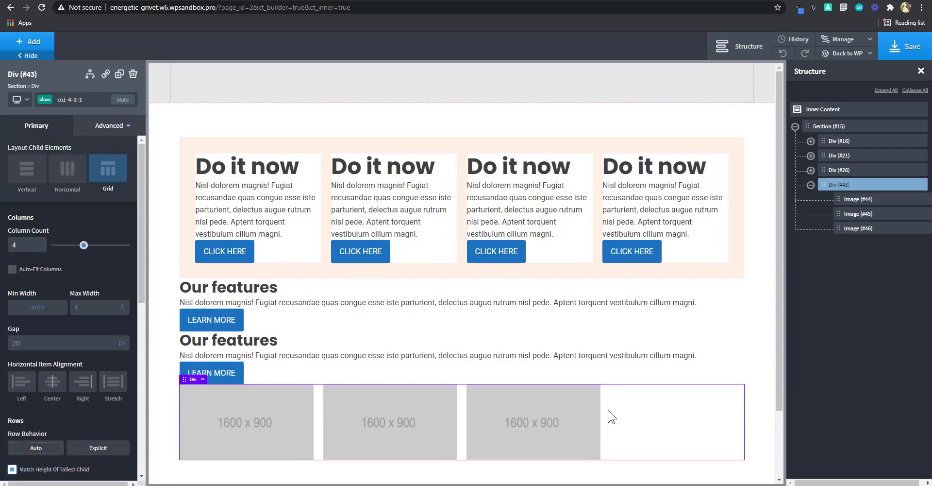
- Remove the col-4-2-1 class from the image div and add a new class named col-3-3-1 to it
{"action": "left_click", "coordinate": [76, 99]}
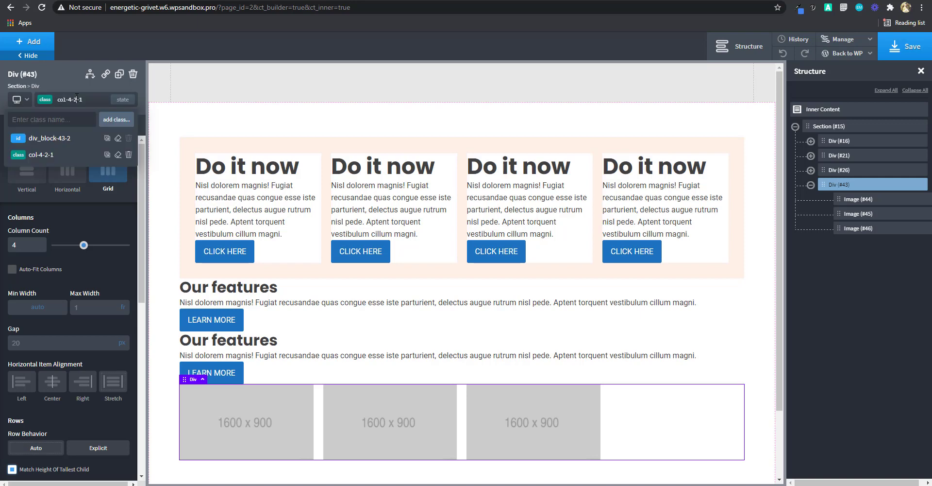
{"action": "left_click", "coordinate": [129, 154]}
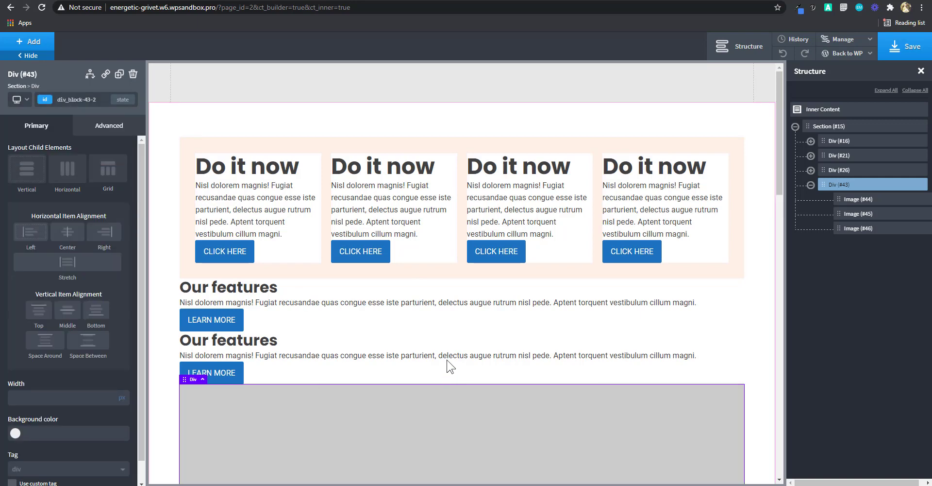
{"action": "scroll", "coordinate": [447, 364], "scroll_direction": "down", "scroll_amount": 5}
{"action": "left_click", "coordinate": [76, 100]}
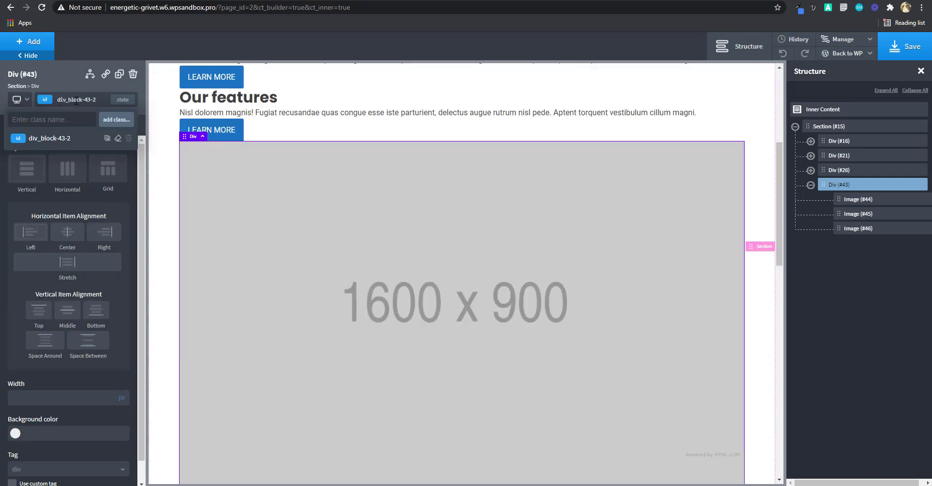
{"action": "type", "text": "col"}
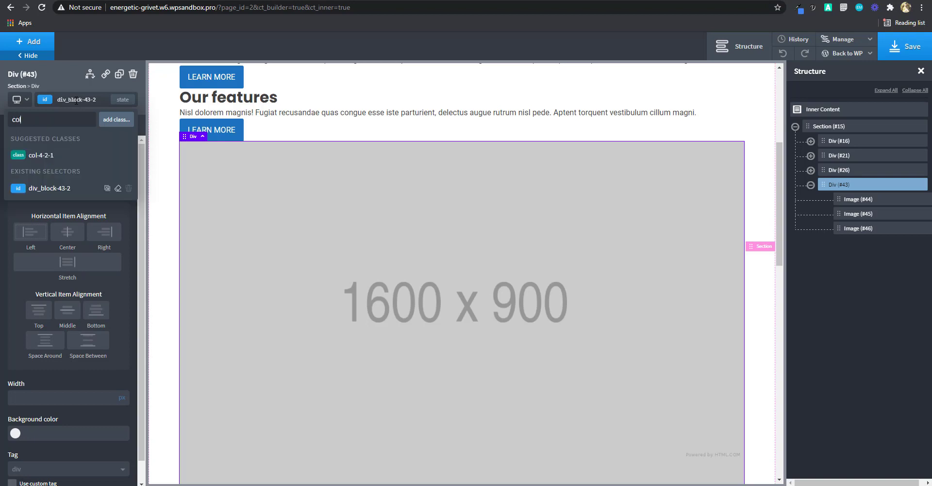
{"action": "type", "text": "-3-3-1"}
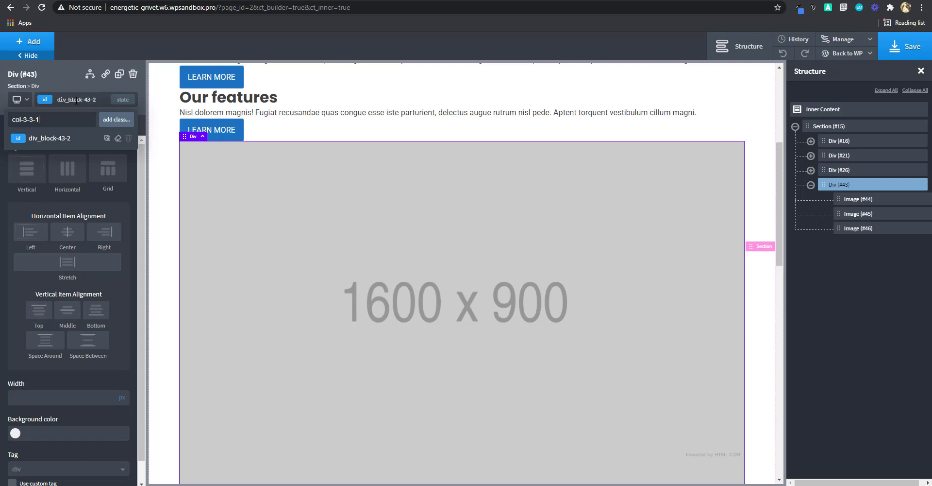
{"action": "left_click", "coordinate": [114, 120]}
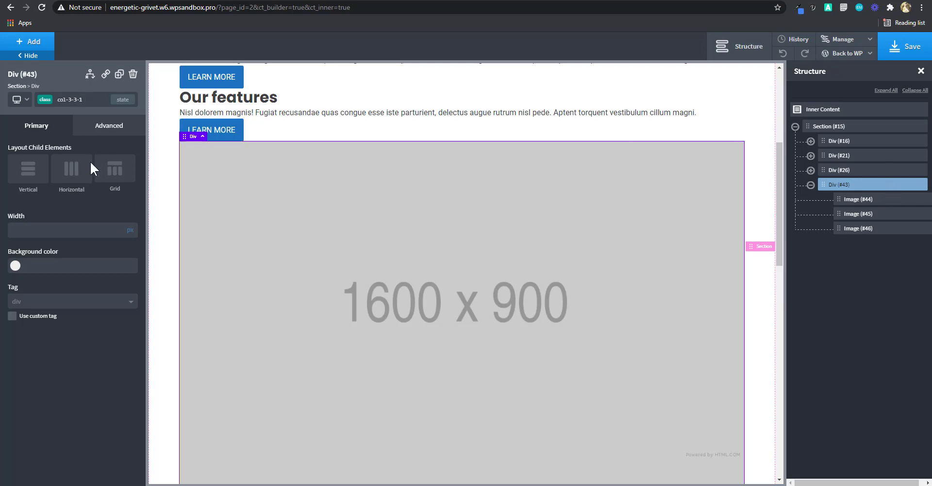
- Lay out the col-3-3-1 class as a 3-column grid with automatic minimum column width and set its width to 100%
{"action": "left_click", "coordinate": [120, 166]}
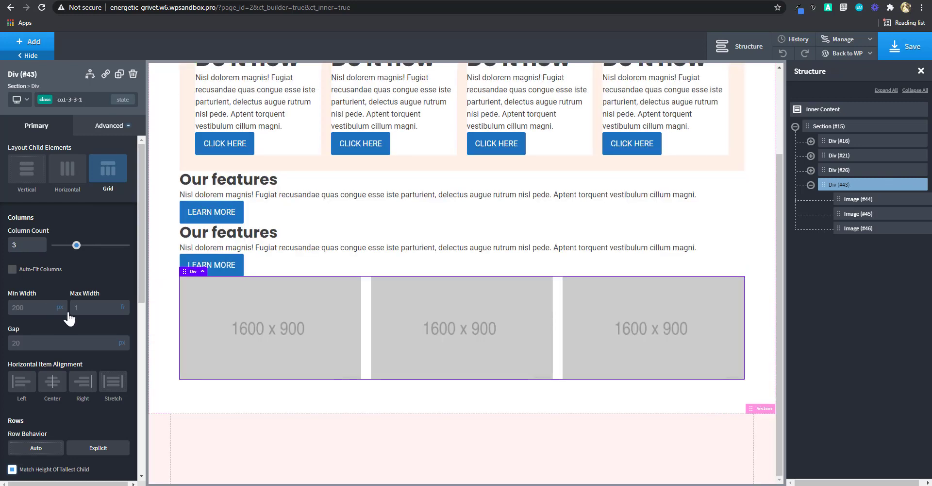
{"action": "left_click", "coordinate": [66, 330]}
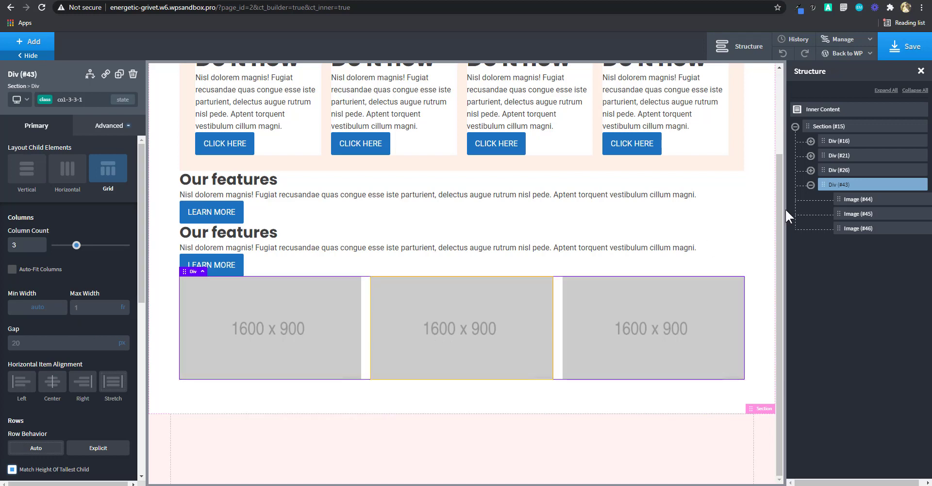
{"action": "scroll", "coordinate": [107, 404], "scroll_direction": "down", "scroll_amount": 7}
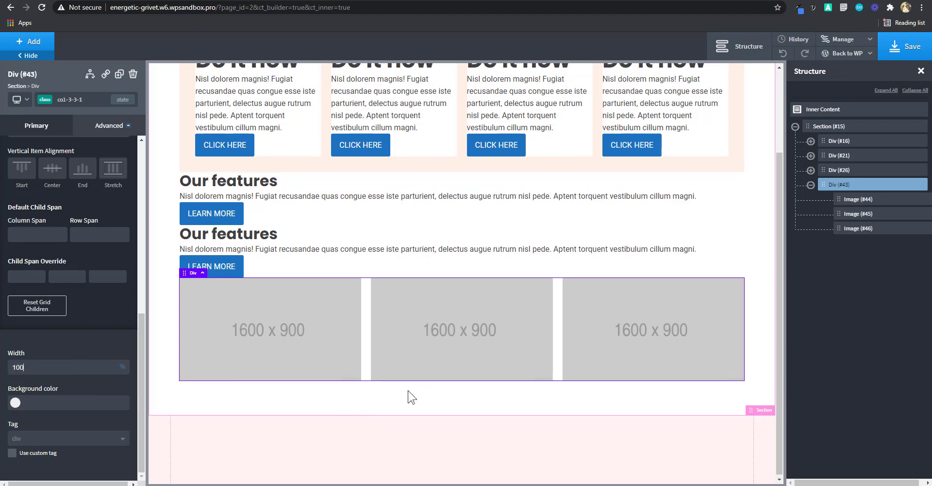
{"action": "scroll", "coordinate": [411, 396], "scroll_direction": "up", "scroll_amount": 1}
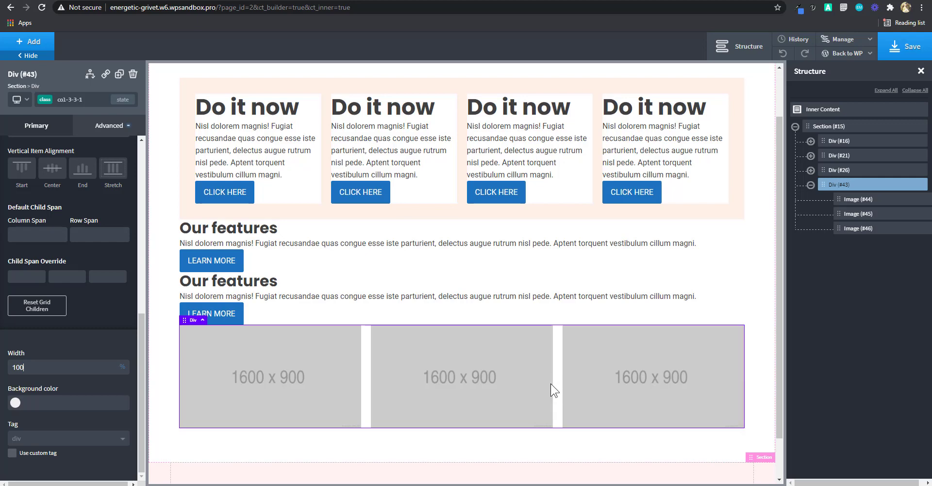
{"action": "scroll", "coordinate": [551, 383], "scroll_direction": "up", "scroll_amount": 1}
{"action": "scroll", "coordinate": [545, 381], "scroll_direction": "down", "scroll_amount": 2}
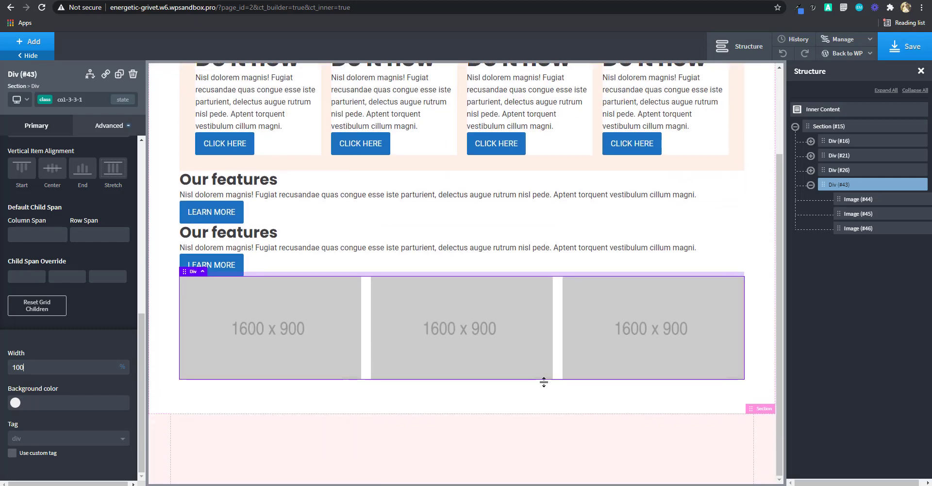
{"action": "scroll", "coordinate": [540, 375], "scroll_direction": "up", "scroll_amount": 2}
{"action": "scroll", "coordinate": [583, 359], "scroll_direction": "down", "scroll_amount": 2}
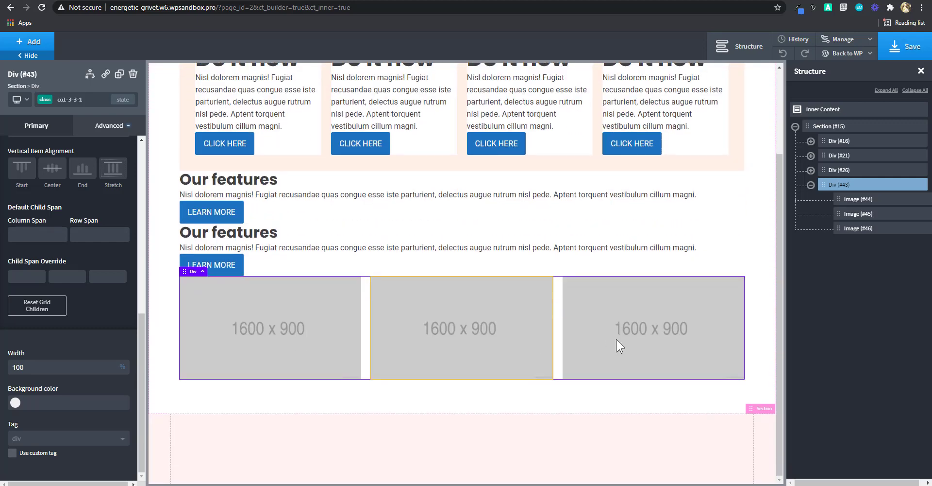
- Delete the third and second placeholder images from the image div, leaving only the first one
{"action": "left_click", "coordinate": [616, 339]}
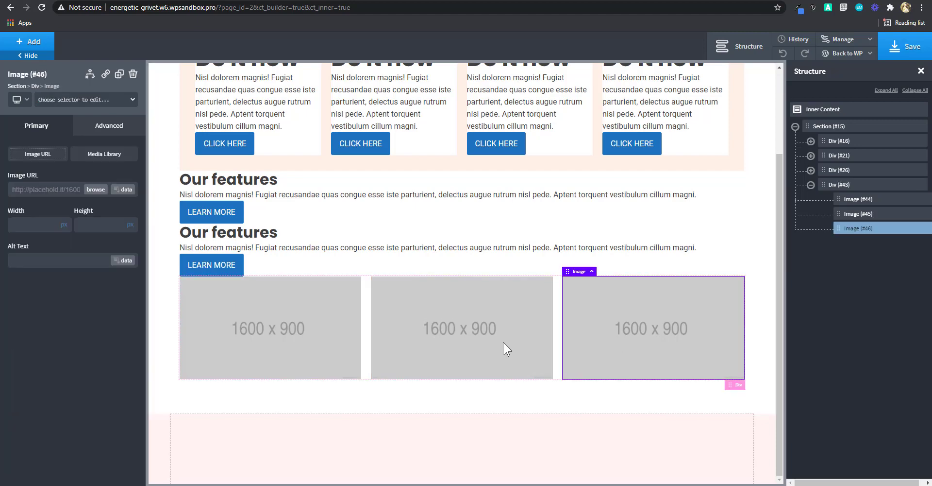
{"action": "key", "text": "Delete"}
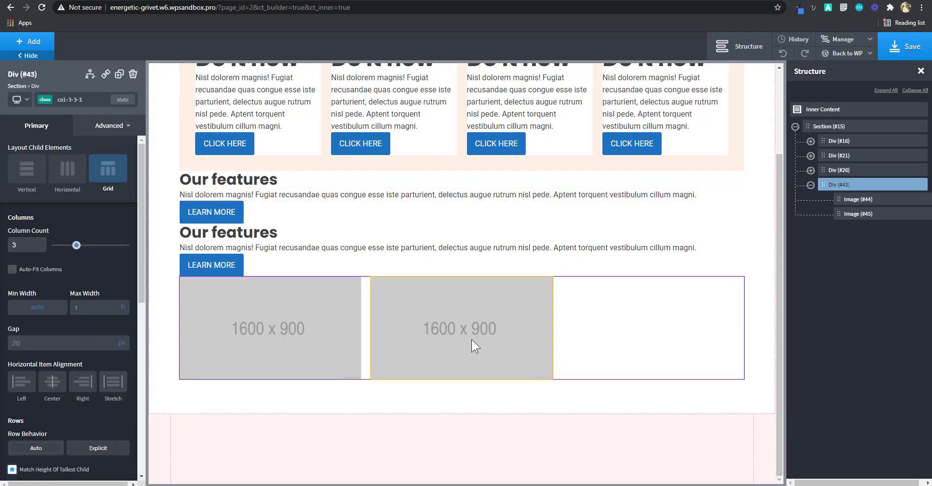
{"action": "left_click", "coordinate": [475, 344]}
{"action": "key", "text": "Delete"}
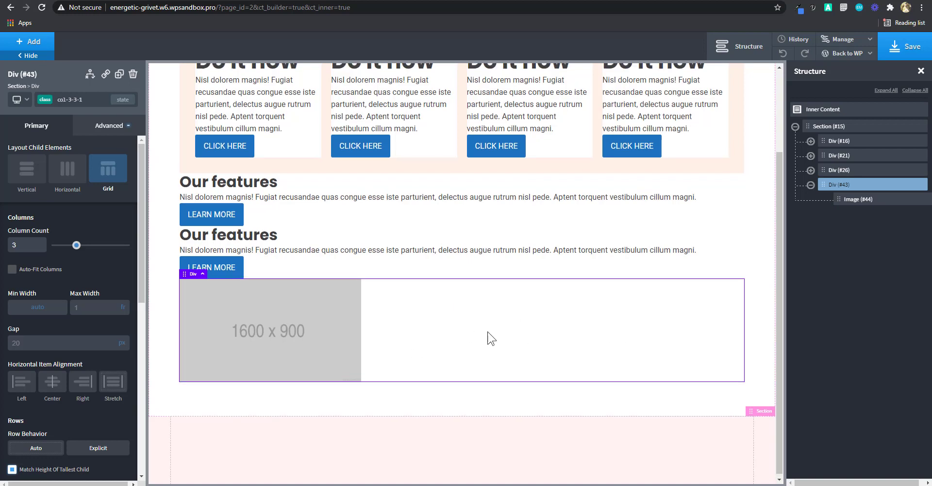
{"action": "scroll", "coordinate": [489, 335], "scroll_direction": "up", "scroll_amount": 1}
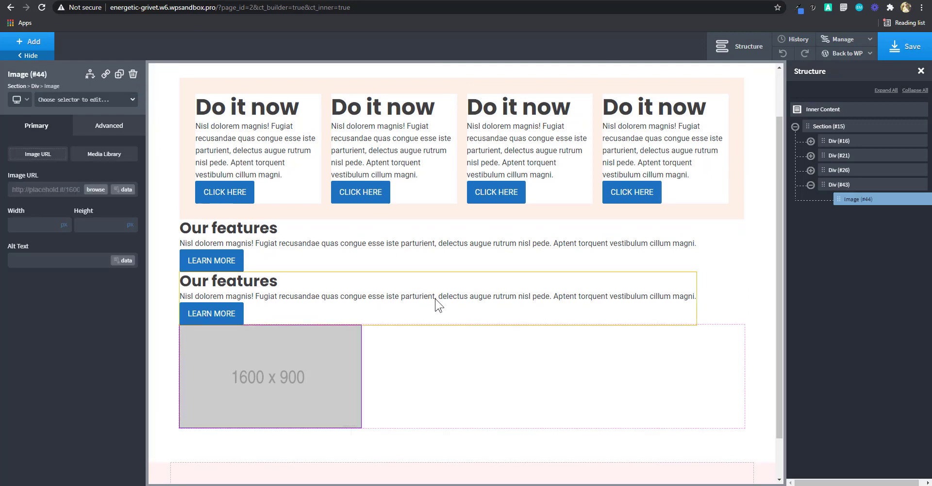
{"action": "scroll", "coordinate": [452, 301], "scroll_direction": "up", "scroll_amount": 1}
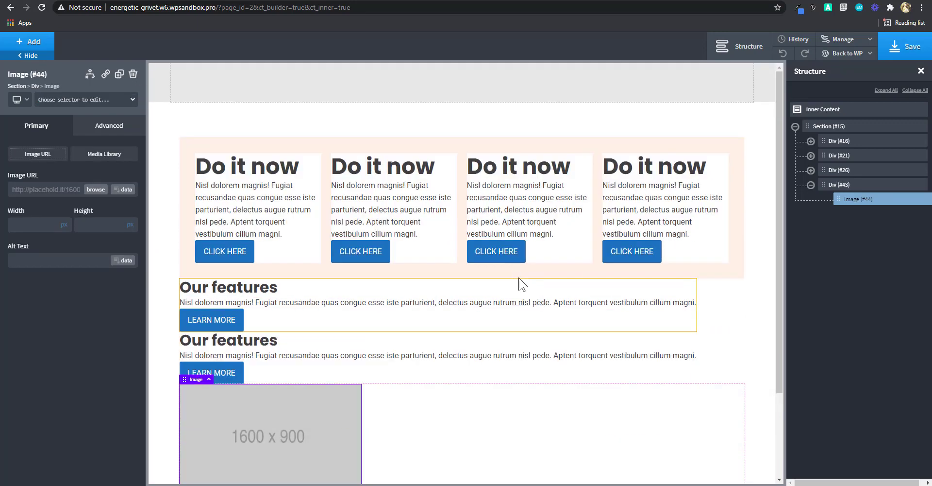
- Select the first div's col-4-2-1 class and set its width to 100%
{"action": "left_click", "coordinate": [843, 143]}
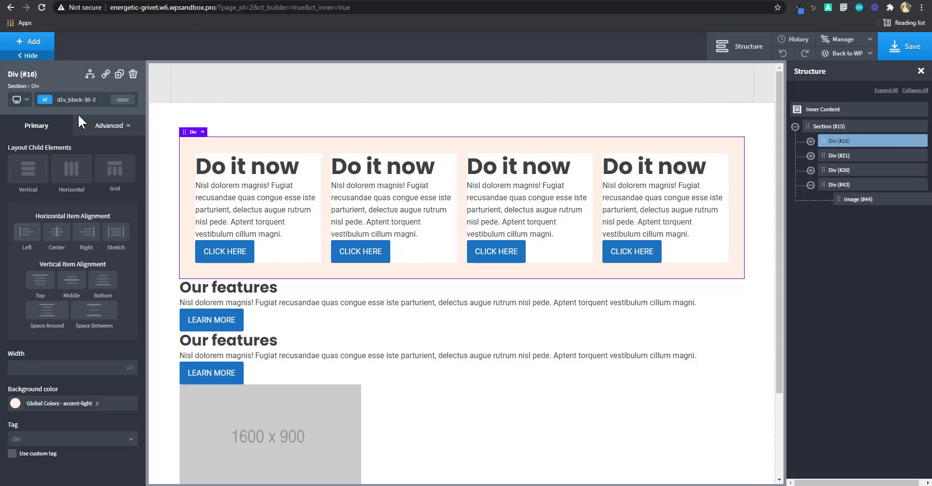
{"action": "left_click", "coordinate": [80, 98]}
{"action": "left_click", "coordinate": [59, 158]}
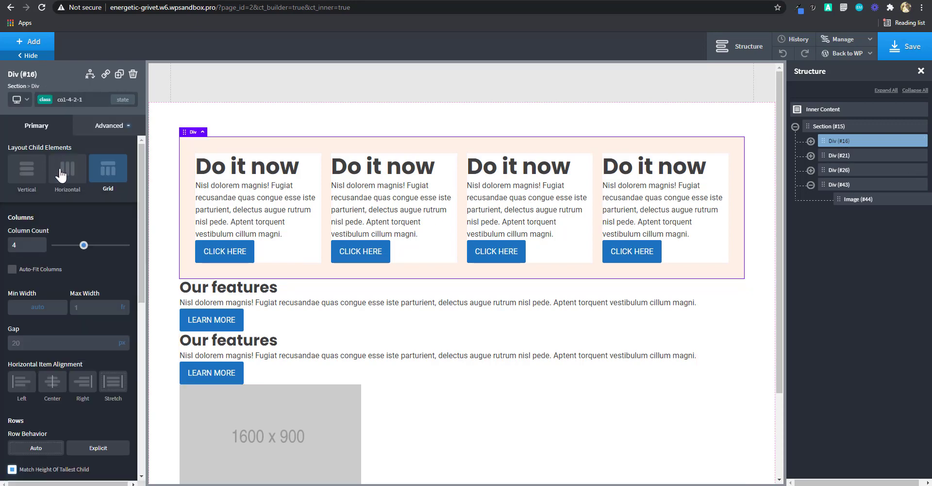
{"action": "scroll", "coordinate": [60, 175], "scroll_direction": "down", "scroll_amount": 5}
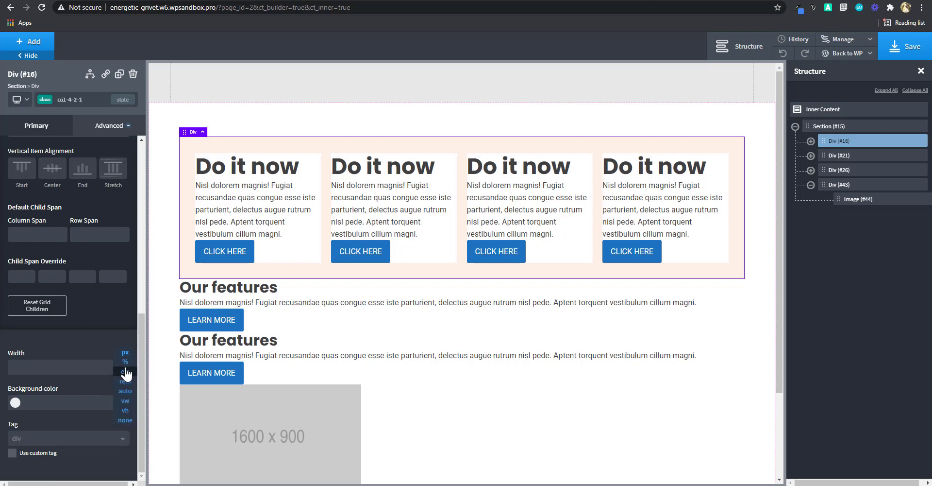
{"action": "left_click", "coordinate": [122, 374]}
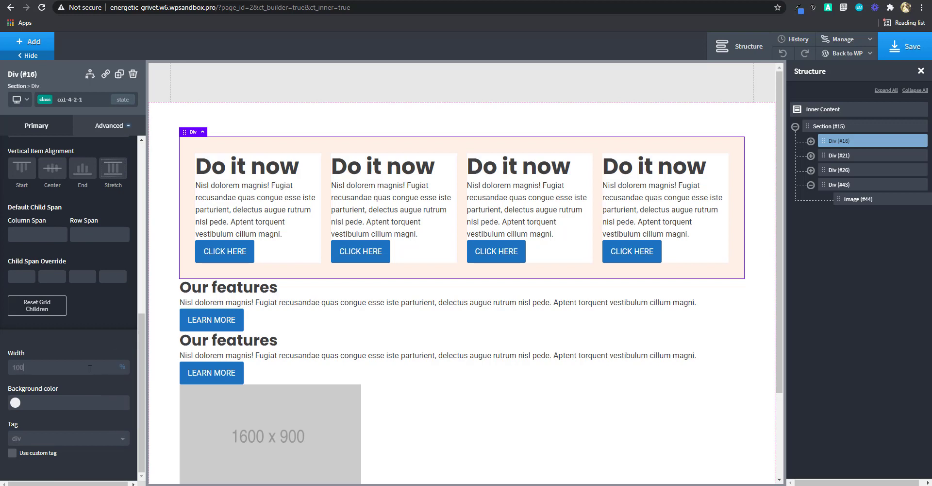
- Preview the first div's grid at the Less than 480px breakpoint and return to the all-devices view
{"action": "left_click", "coordinate": [17, 99]}
{"action": "left_click", "coordinate": [46, 175]}
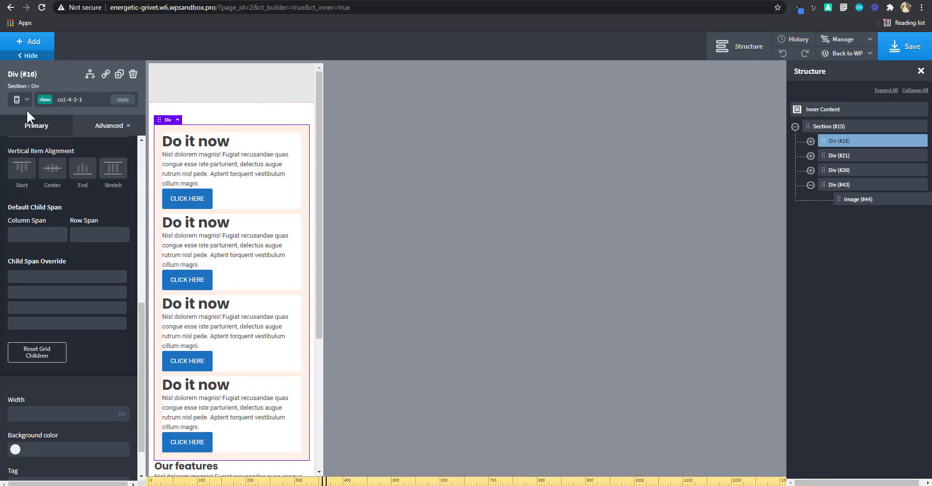
{"action": "left_click", "coordinate": [20, 97]}
{"action": "left_click", "coordinate": [30, 111]}
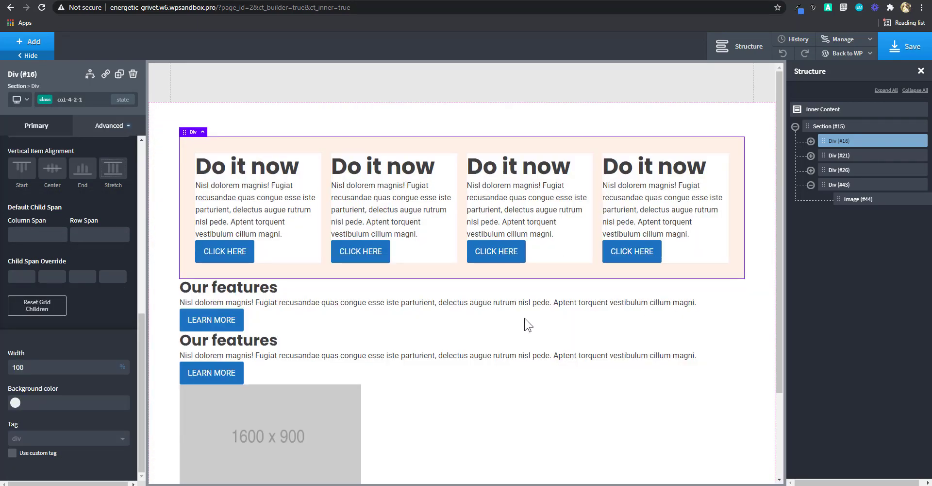
- Duplicate the remaining placeholder image twice to fill the three-column grid
{"action": "scroll", "coordinate": [730, 289], "scroll_direction": "down", "scroll_amount": 2}
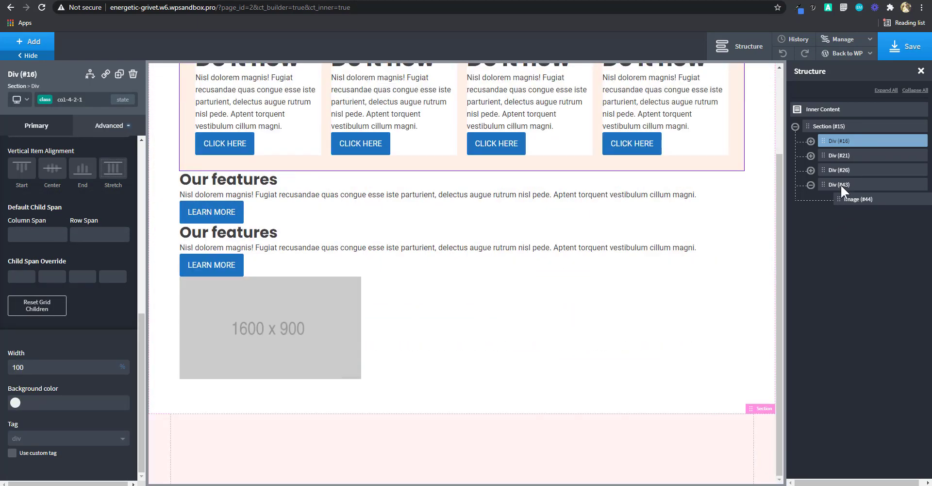
{"action": "left_click", "coordinate": [840, 184]}
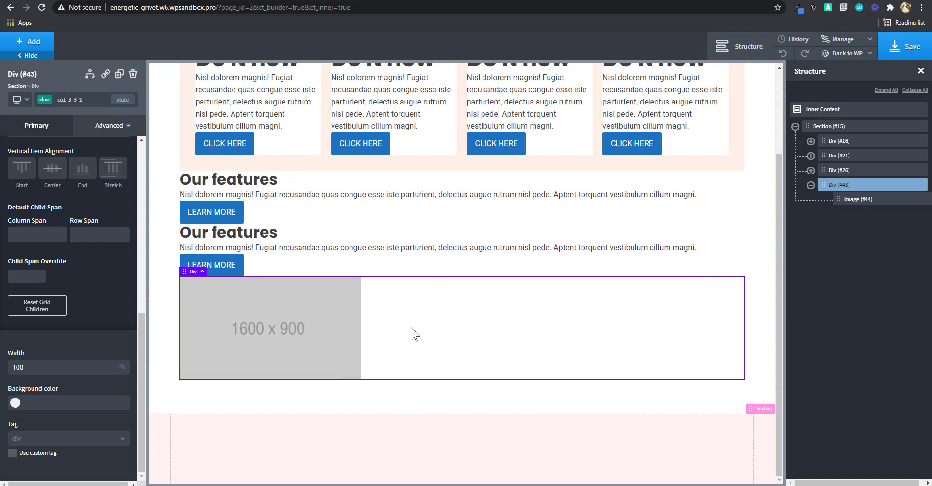
{"action": "left_click", "coordinate": [340, 310]}
{"action": "left_click", "coordinate": [119, 74]}
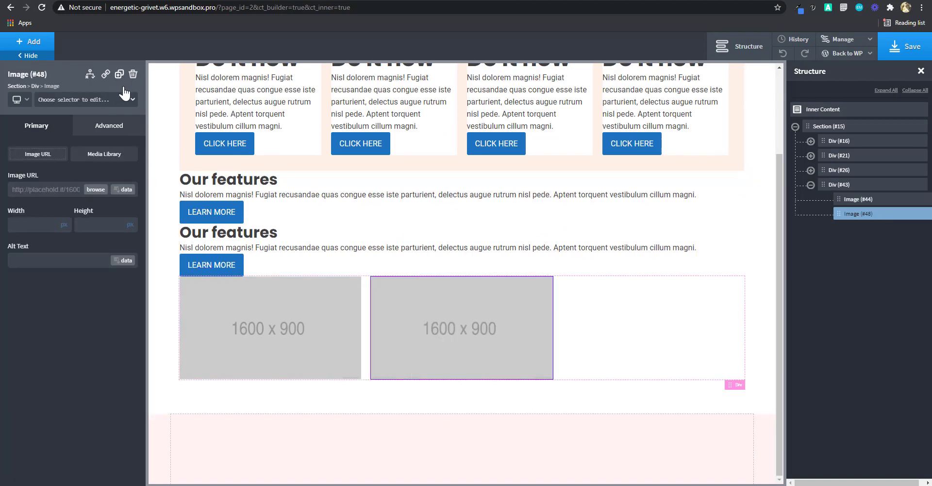
{"action": "left_click", "coordinate": [119, 74]}
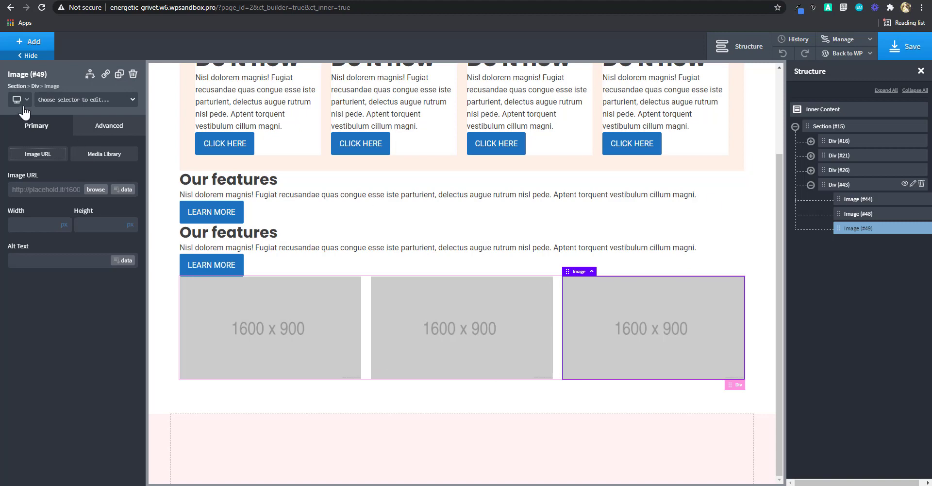
- Give the image div's col-3-3-1 class a three-column grid at the Less than 800px breakpoint
{"action": "left_click", "coordinate": [35, 86]}
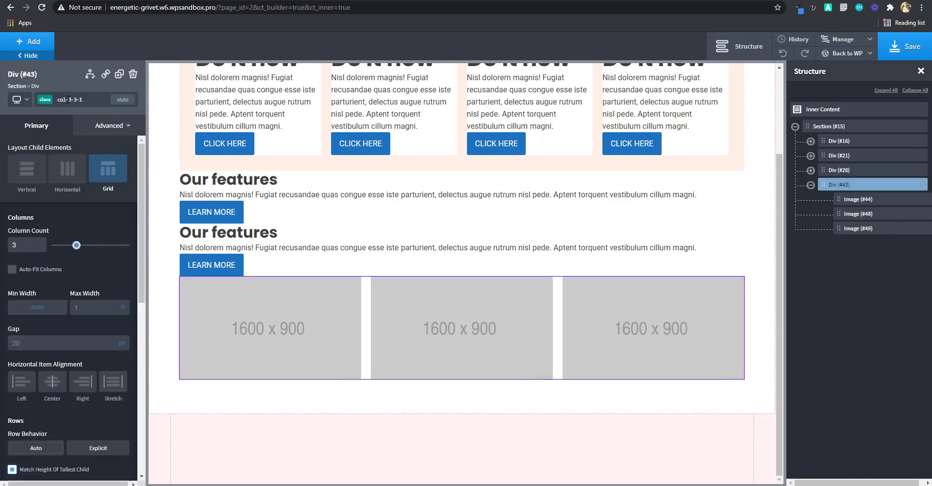
{"action": "left_click", "coordinate": [23, 102]}
{"action": "left_click", "coordinate": [46, 157]}
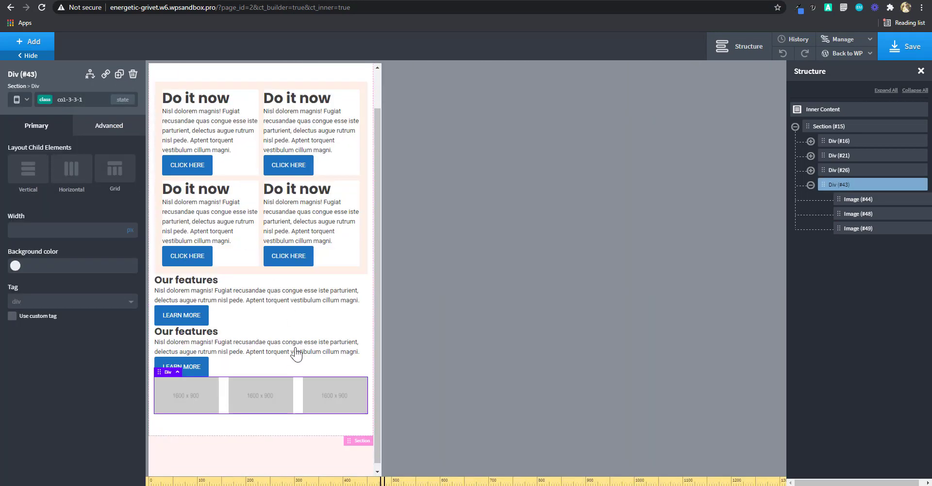
{"action": "scroll", "coordinate": [228, 397], "scroll_direction": "down", "scroll_amount": 1}
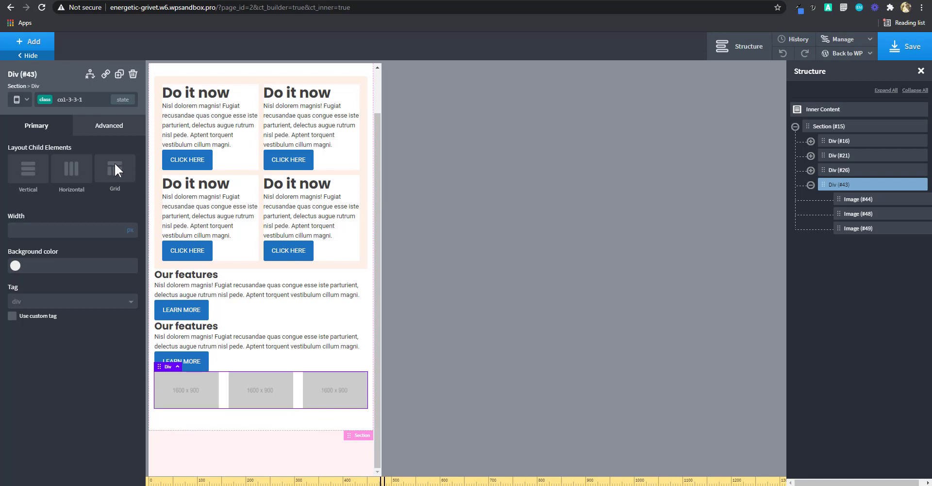
{"action": "left_click", "coordinate": [120, 174]}
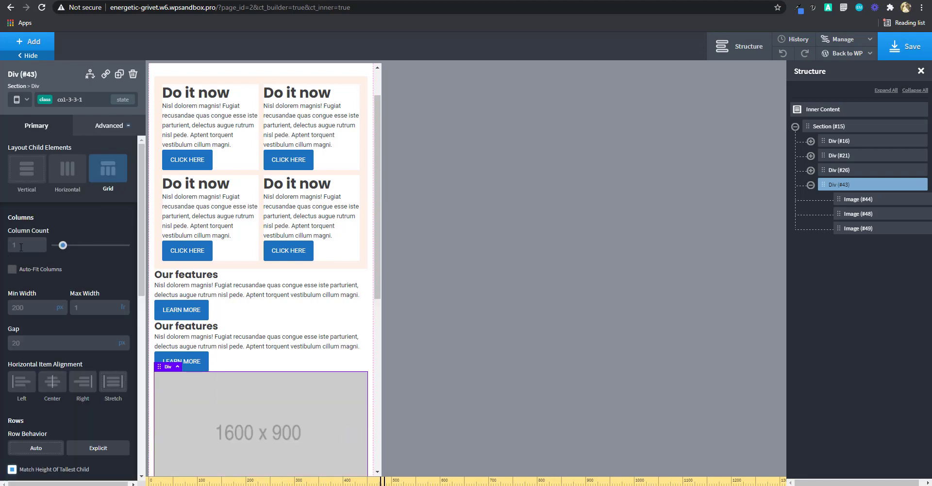
{"action": "type", "text": "3"}
- Set the Less than 800px grid's column and row gaps to 10 px and its column minimum width to auto
{"action": "left_click", "coordinate": [33, 343]}
{"action": "type", "text": "10"}
{"action": "scroll", "coordinate": [42, 365], "scroll_direction": "down", "scroll_amount": 5}
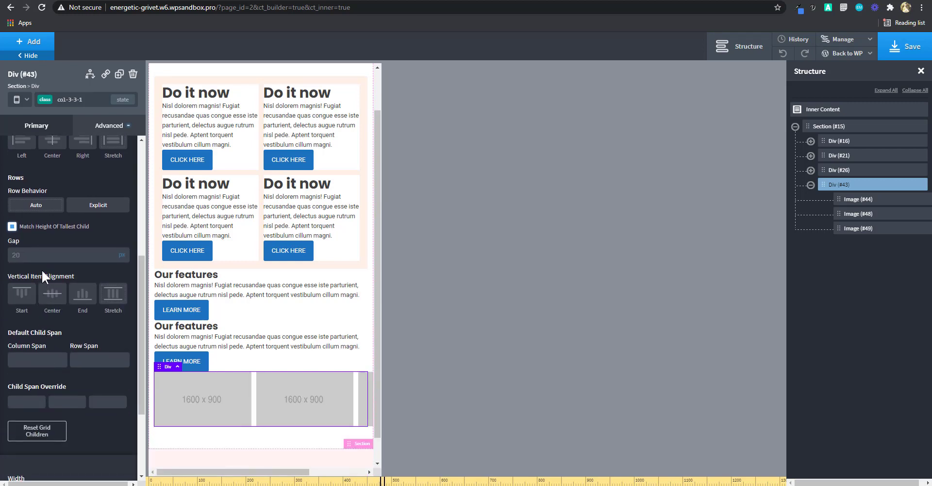
{"action": "scroll", "coordinate": [58, 239], "scroll_direction": "up", "scroll_amount": 3}
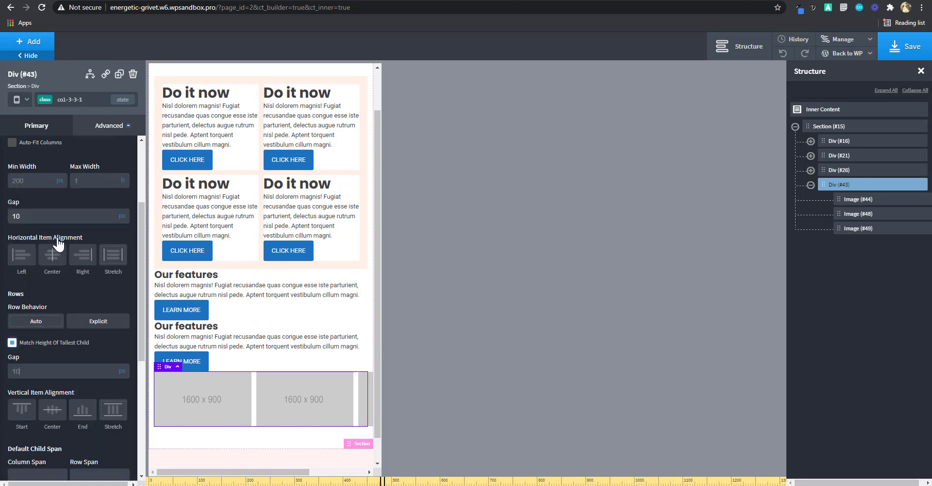
{"action": "left_click", "coordinate": [59, 210]}
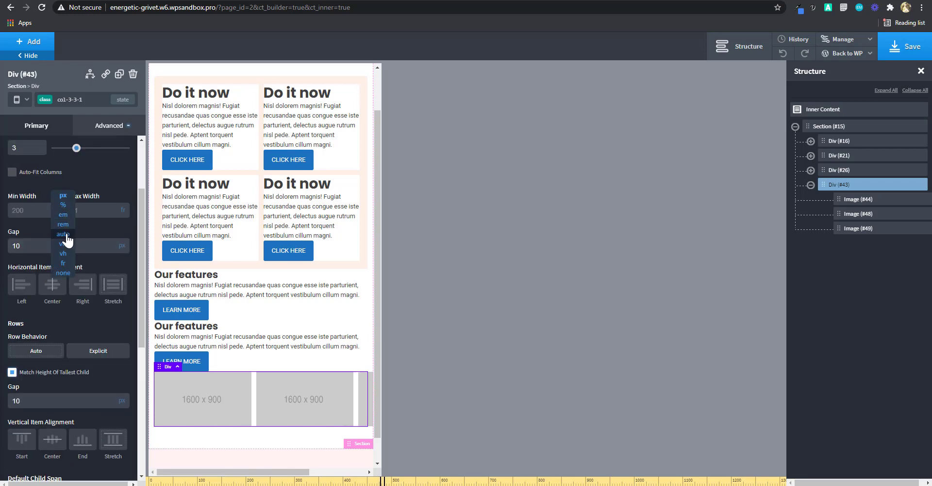
{"action": "left_click", "coordinate": [64, 234]}
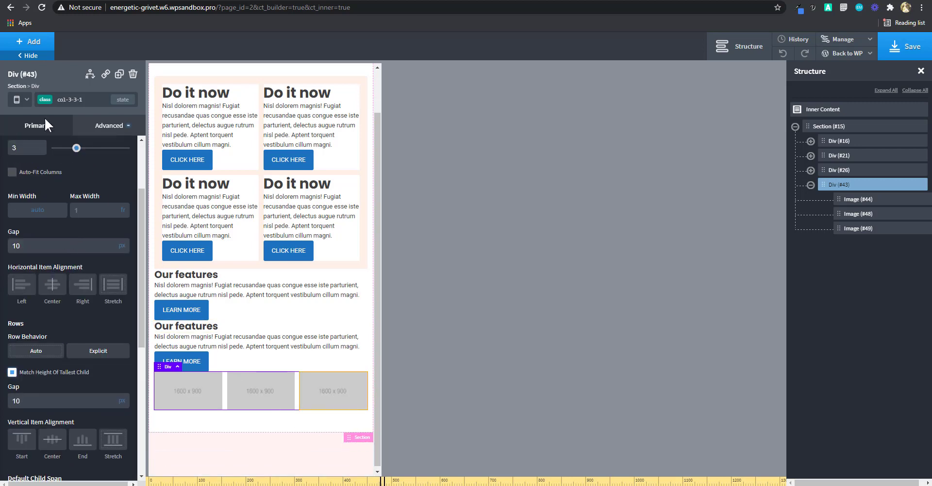
- Give the col-3-3-1 class a one-column grid at the Less than 480px breakpoint
{"action": "left_click", "coordinate": [27, 99]}
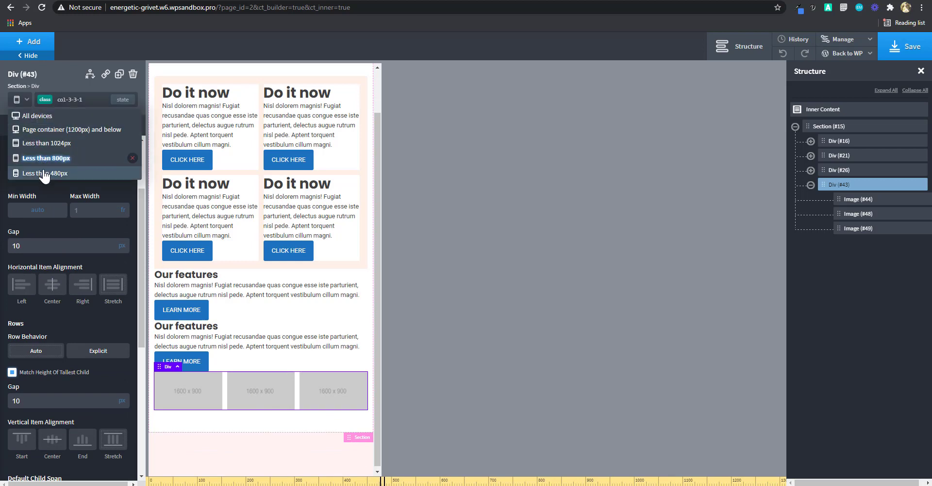
{"action": "left_click", "coordinate": [44, 168]}
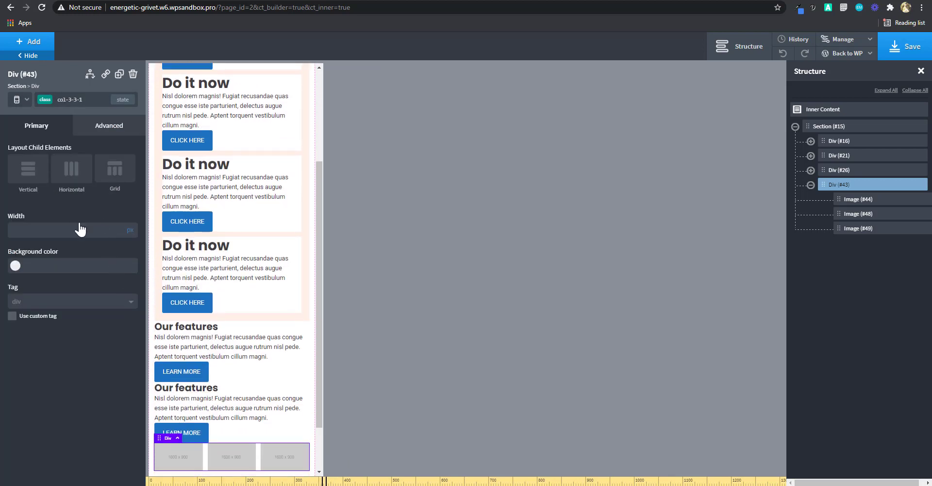
{"action": "left_click", "coordinate": [115, 170]}
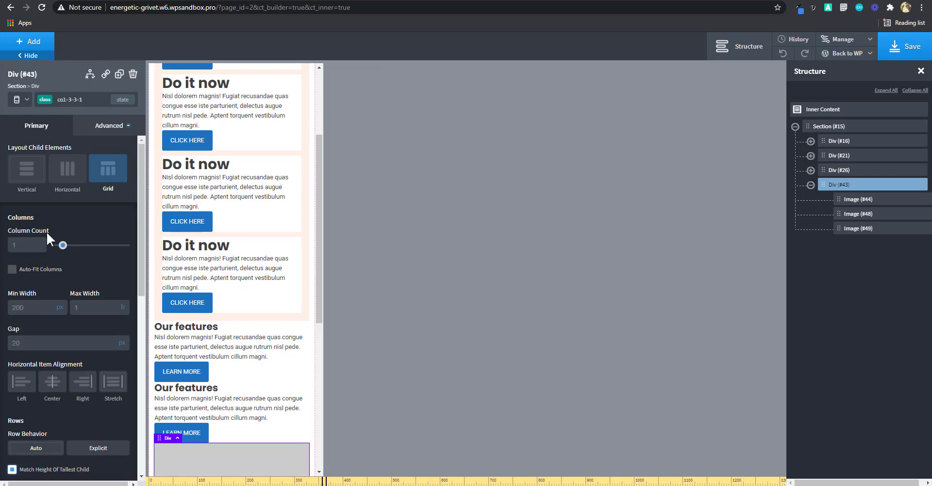
{"action": "double_click", "coordinate": [19, 246]}
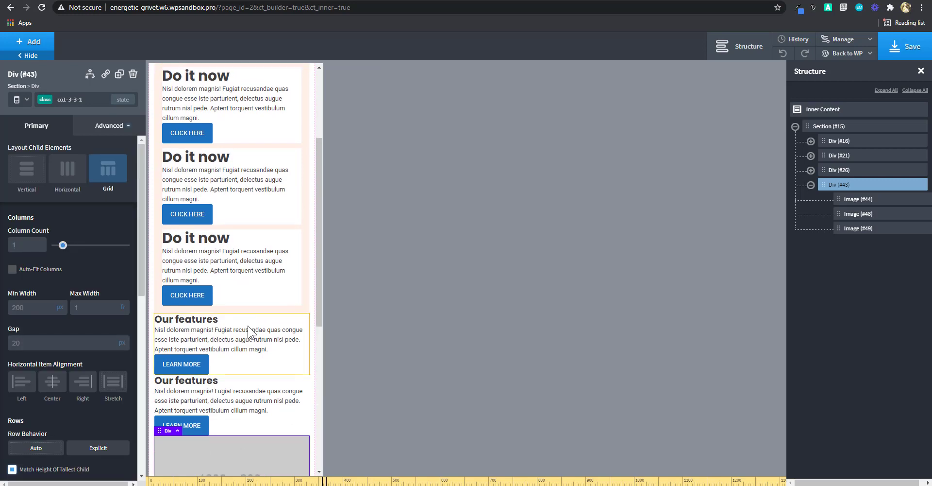
{"action": "scroll", "coordinate": [248, 332], "scroll_direction": "down", "scroll_amount": 4}
{"action": "scroll", "coordinate": [259, 333], "scroll_direction": "down", "scroll_amount": 3}
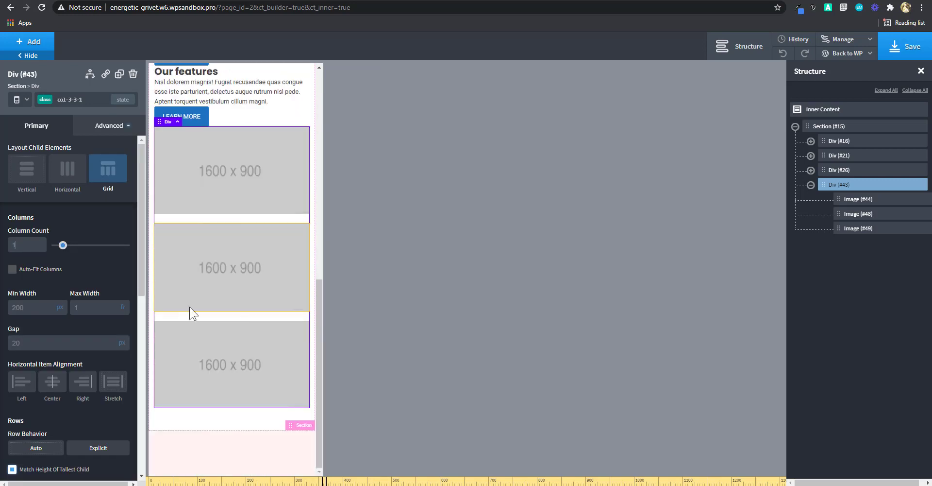
- Set the Less than 480px grid's column minimum width to auto and its column and row gaps to 10 px
{"action": "left_click", "coordinate": [59, 308]}
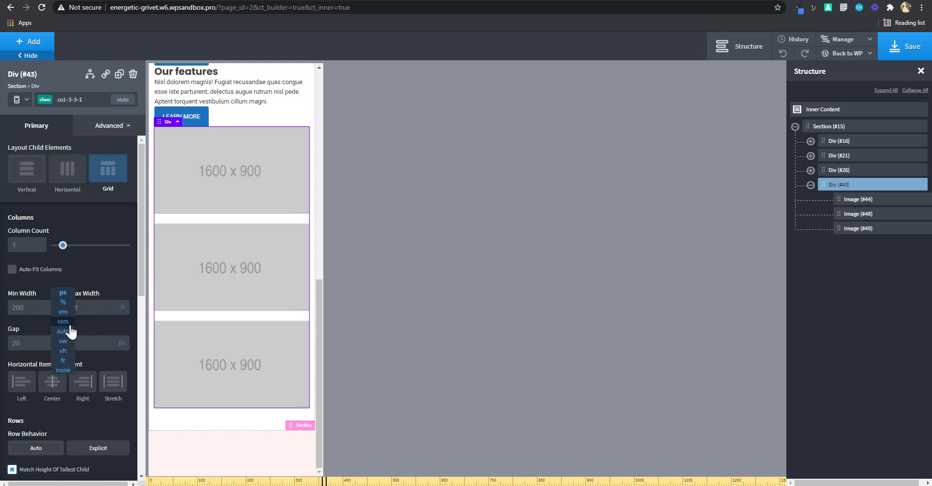
{"action": "left_click", "coordinate": [71, 331]}
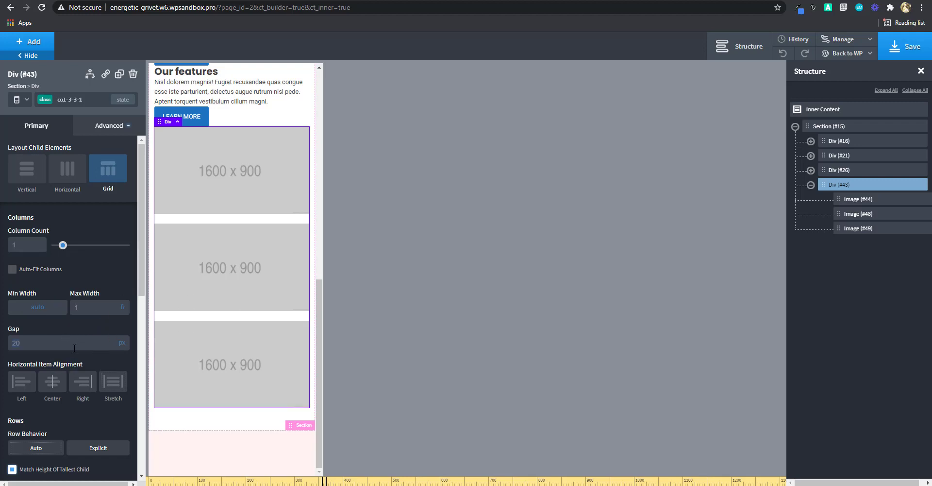
{"action": "type", "text": "1"}
{"action": "scroll", "coordinate": [66, 423], "scroll_direction": "down", "scroll_amount": 3}
{"action": "type", "text": "0"}
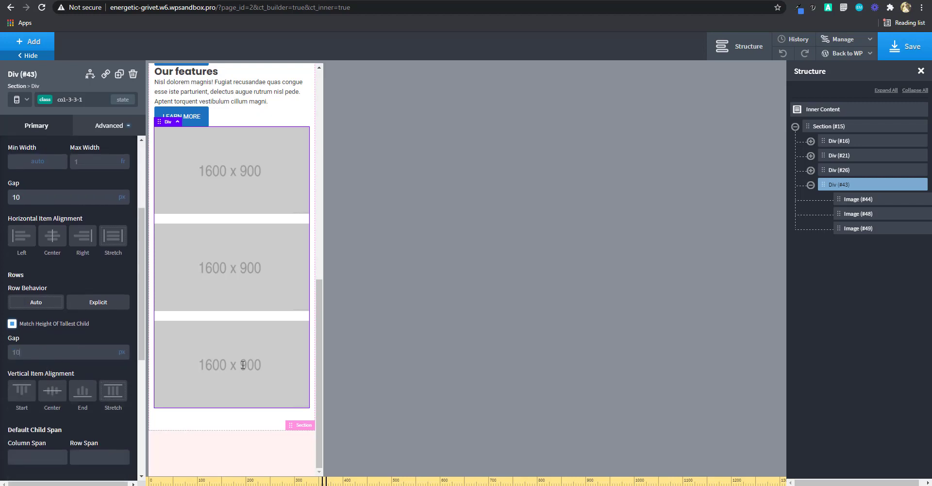
{"action": "left_click", "coordinate": [76, 375]}
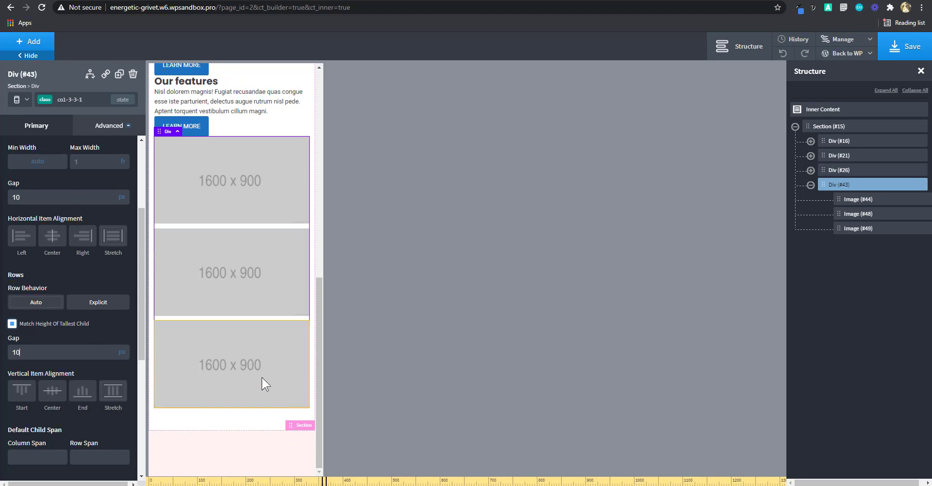
- Preview the image grid at all devices, Less than 800px and Less than 480px, ending in the desktop view
{"action": "scroll", "coordinate": [261, 377], "scroll_direction": "up", "scroll_amount": 1}
{"action": "left_click", "coordinate": [19, 98]}
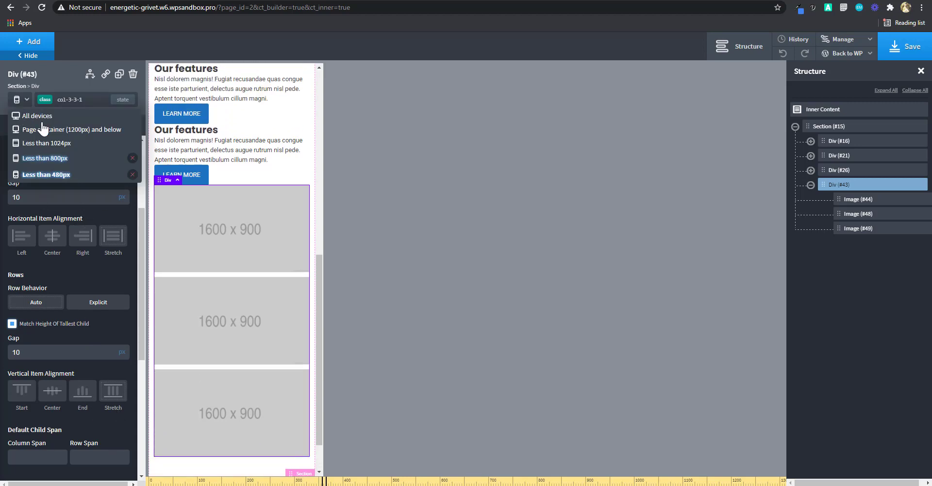
{"action": "left_click", "coordinate": [39, 116]}
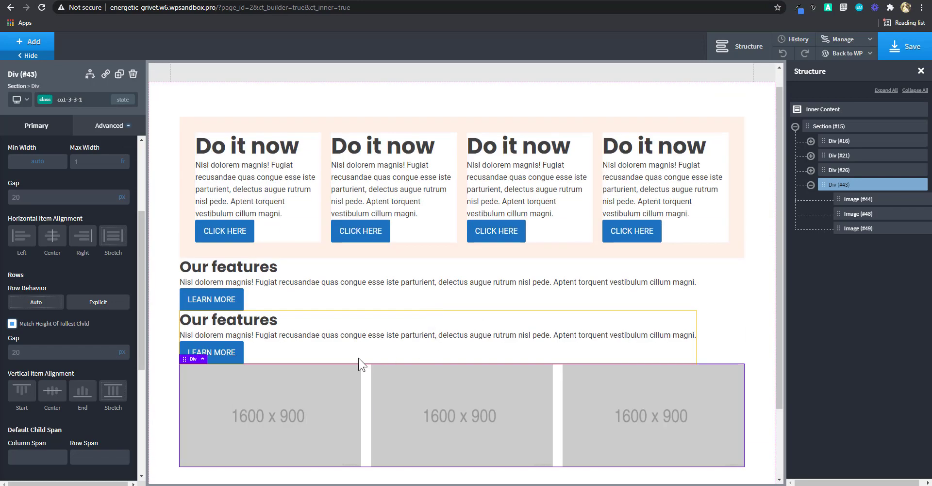
{"action": "scroll", "coordinate": [437, 407], "scroll_direction": "down", "scroll_amount": 1}
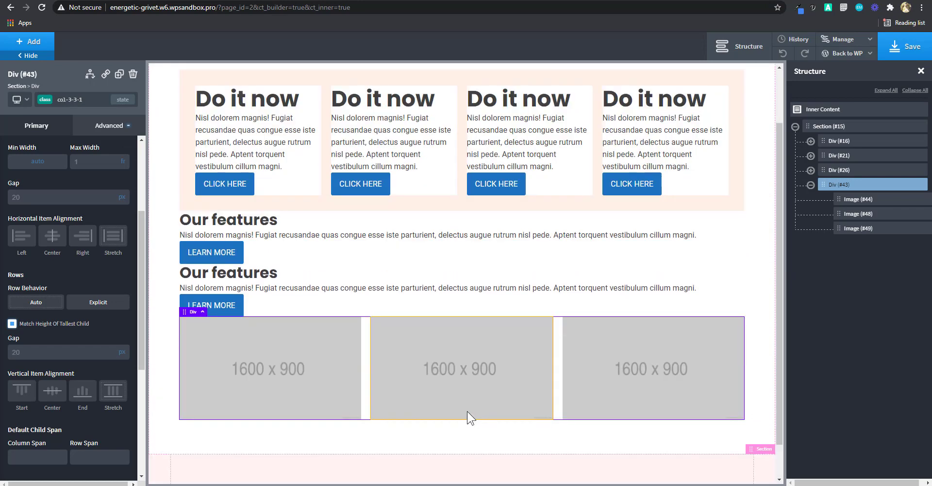
{"action": "left_click", "coordinate": [21, 99]}
{"action": "left_click", "coordinate": [46, 174]}
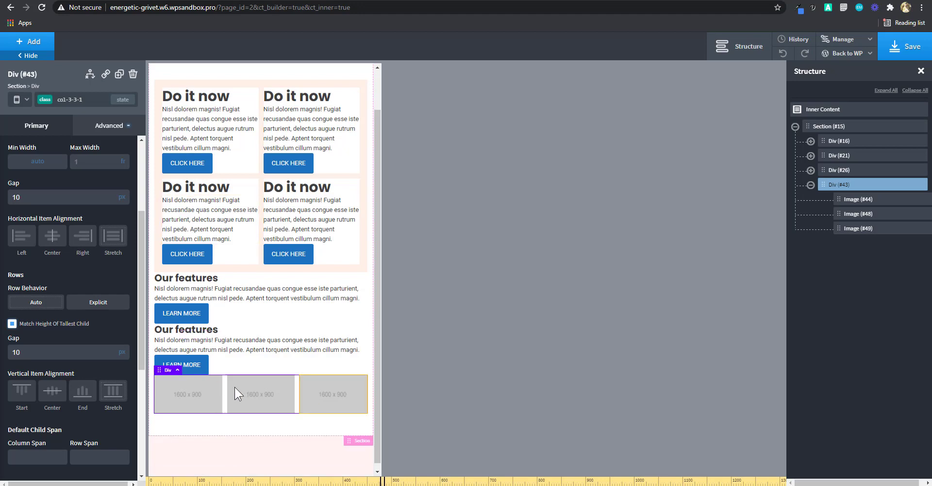
{"action": "left_click", "coordinate": [21, 98]}
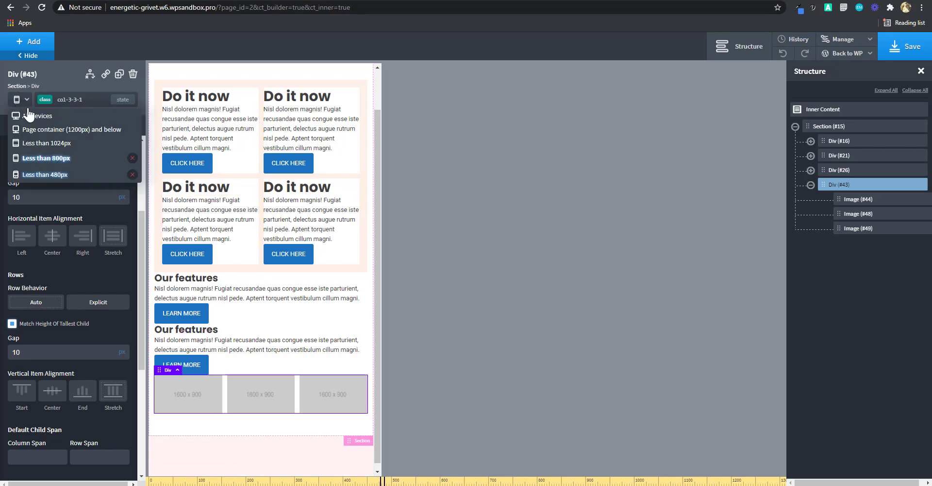
{"action": "left_click", "coordinate": [46, 186]}
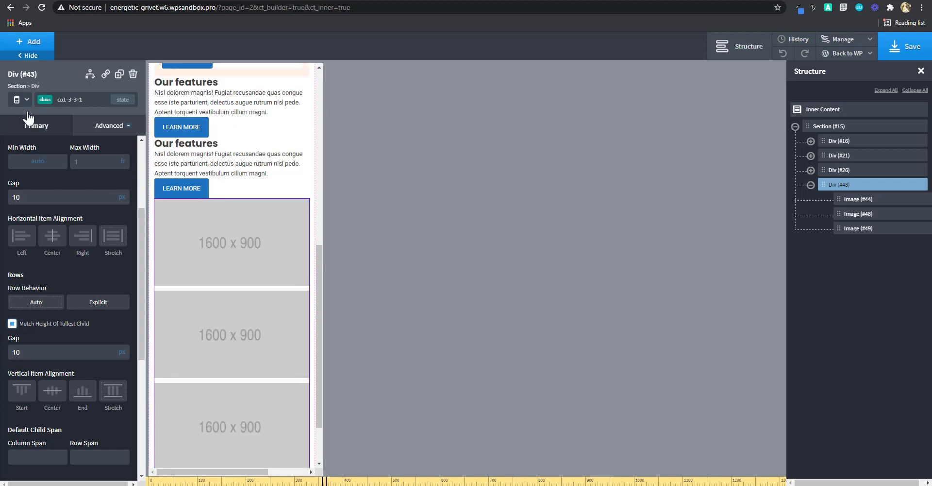
{"action": "left_click", "coordinate": [21, 99]}
{"action": "left_click", "coordinate": [79, 130]}
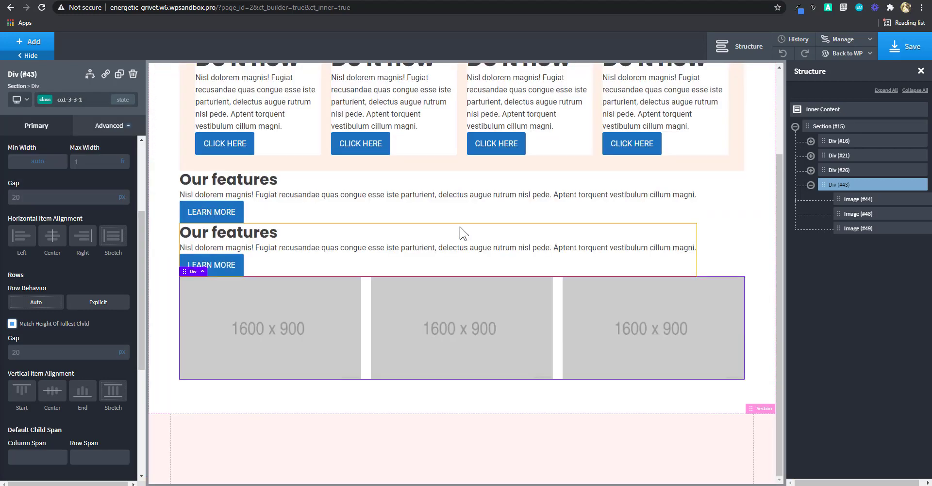
{"action": "scroll", "coordinate": [651, 250], "scroll_direction": "up", "scroll_amount": 2}
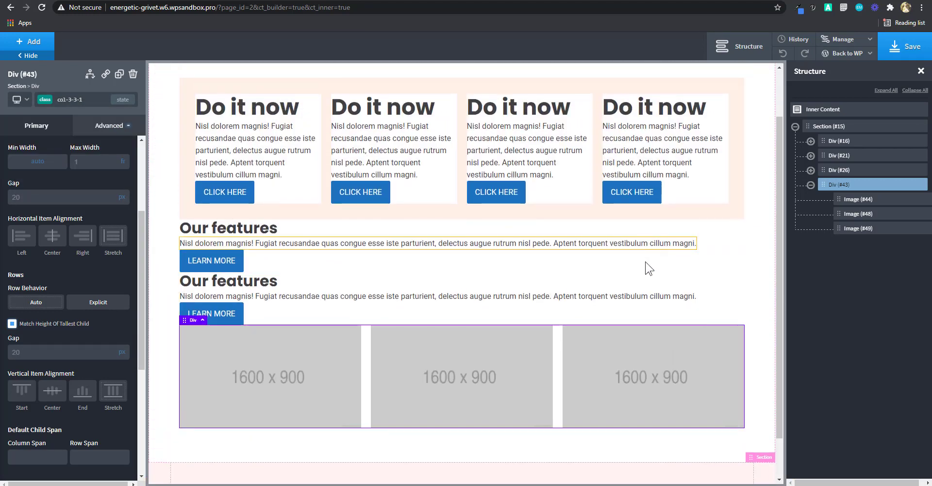
{"action": "scroll", "coordinate": [631, 296], "scroll_direction": "up", "scroll_amount": 1}
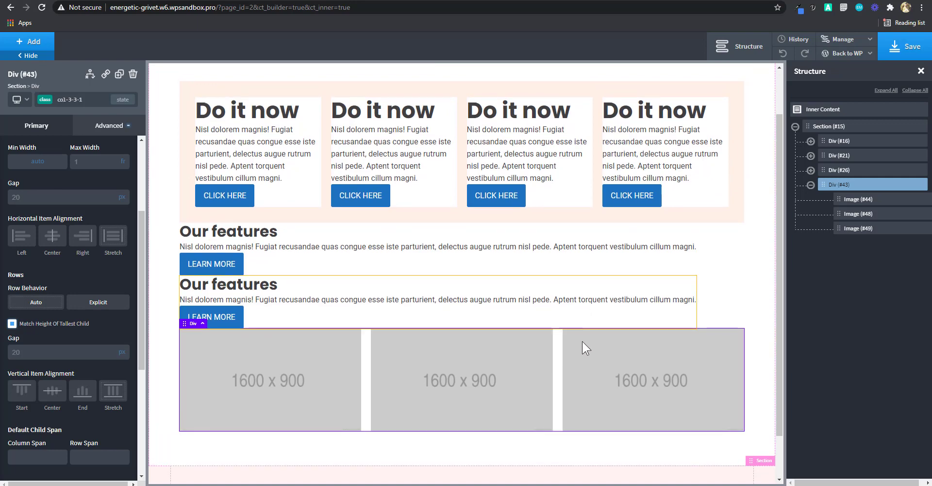
{"action": "scroll", "coordinate": [684, 247], "scroll_direction": "up", "scroll_amount": 1}
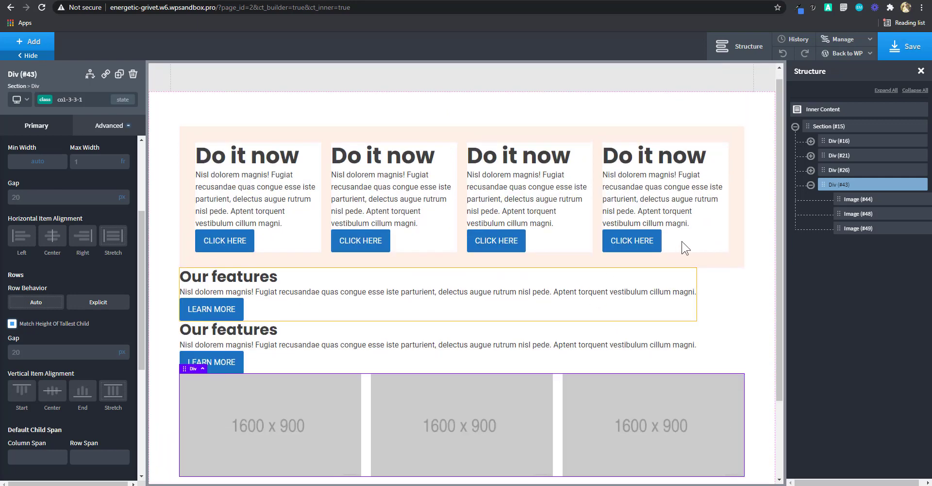
- Apply the col-3-3-1 class to the outer div around the first "Our features" block
{"action": "left_click", "coordinate": [669, 278]}
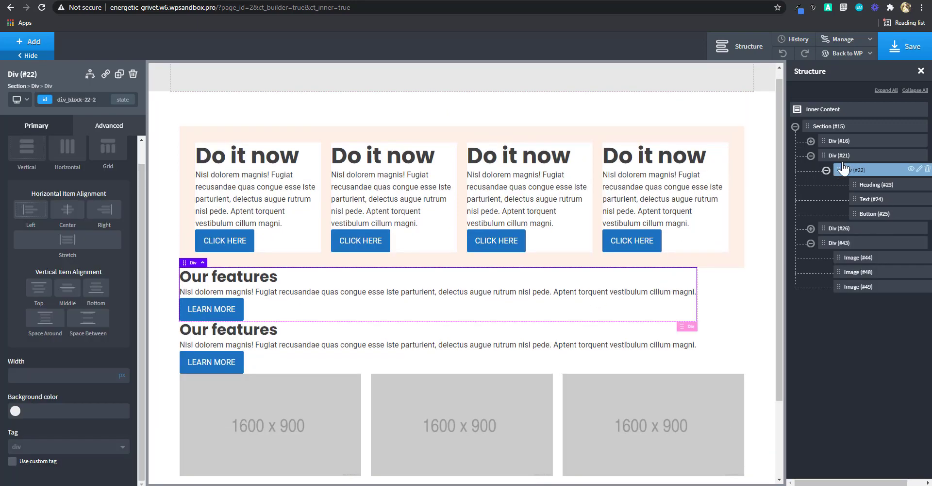
{"action": "left_click", "coordinate": [825, 171]}
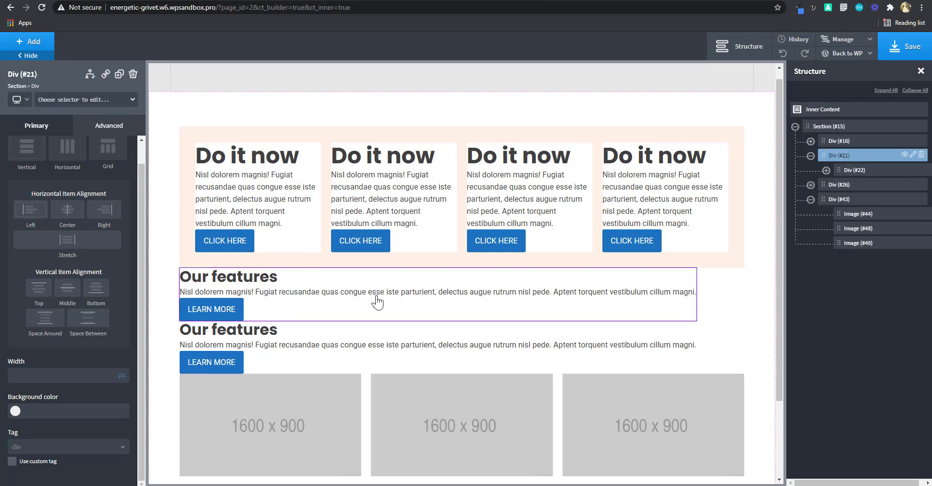
{"action": "left_click", "coordinate": [88, 100]}
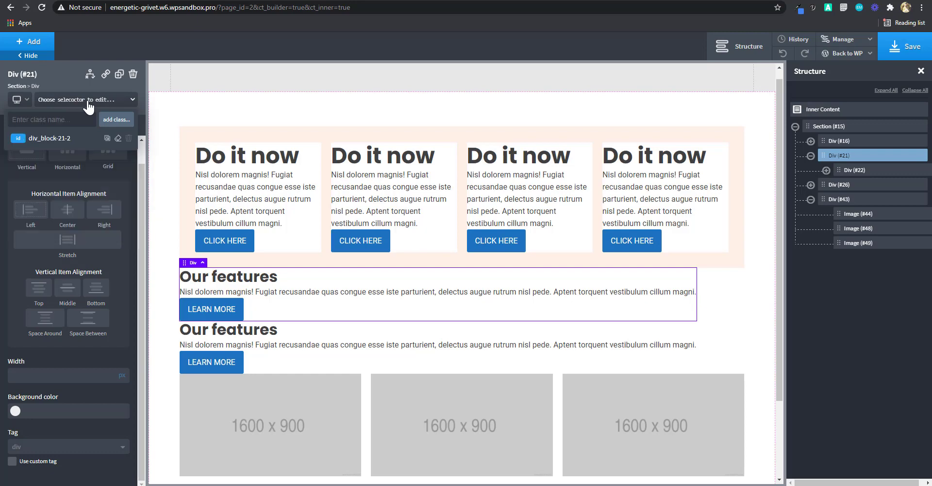
{"action": "type", "text": "col"}
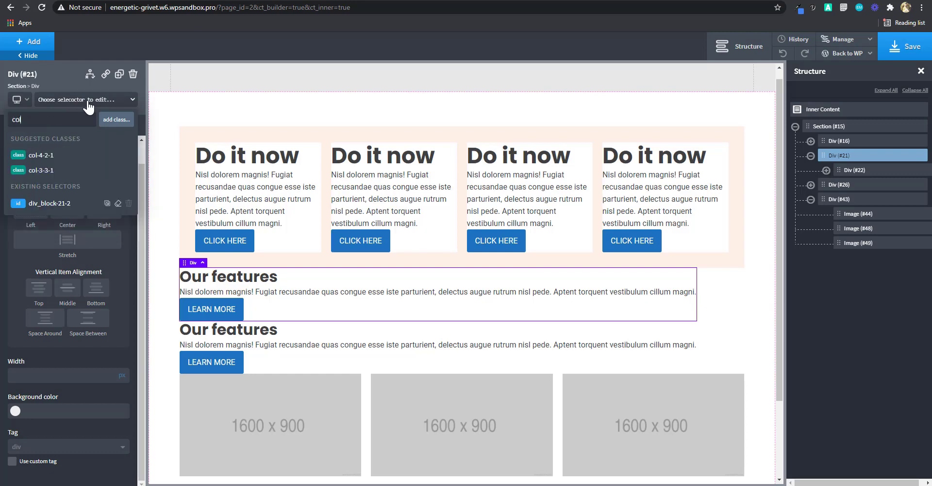
{"action": "left_click", "coordinate": [46, 171]}
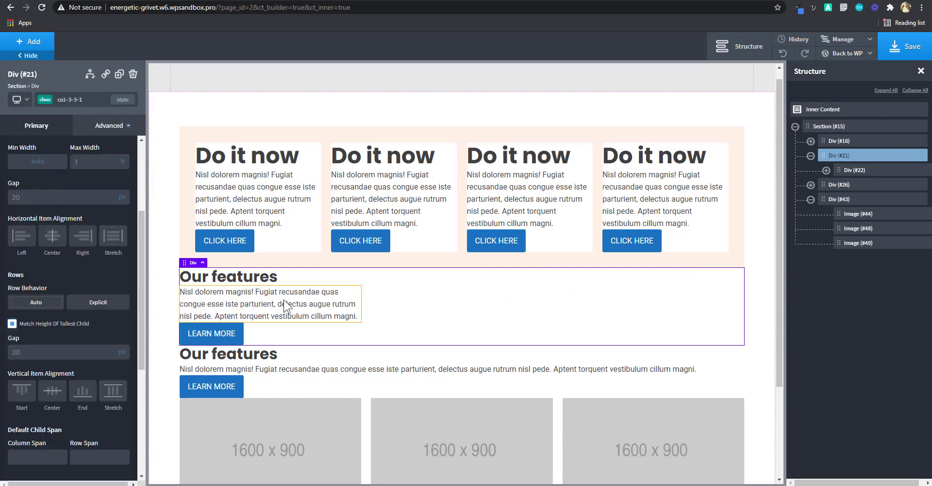
- Add the padding-all class to the same outer div of the first "Our features" block
{"action": "left_click", "coordinate": [76, 95]}
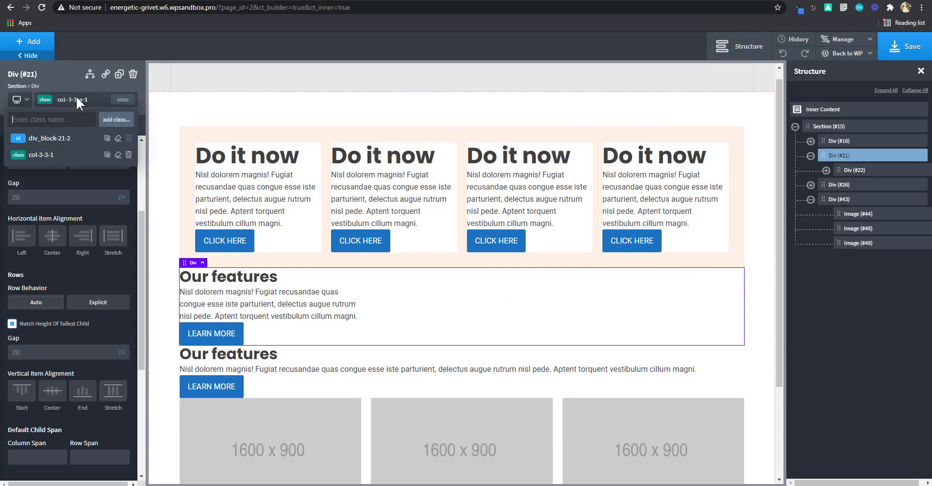
{"action": "type", "text": "pa"}
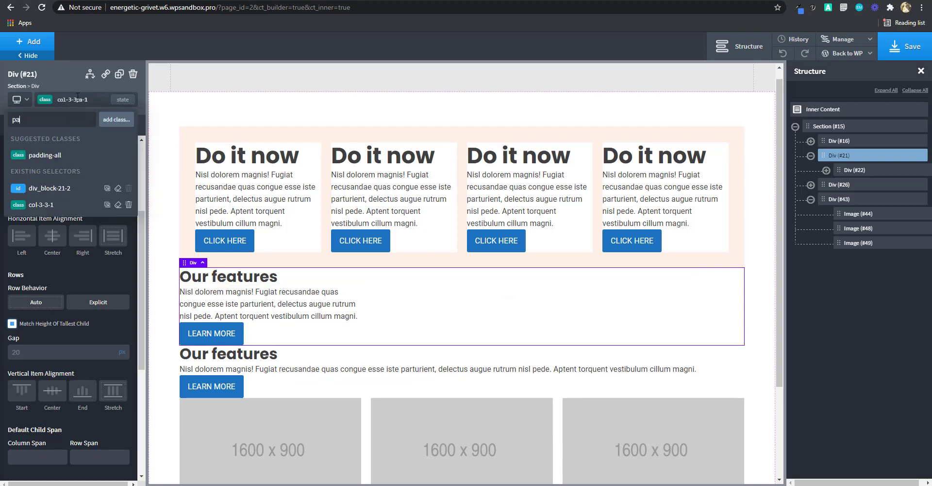
{"action": "left_click", "coordinate": [42, 156]}
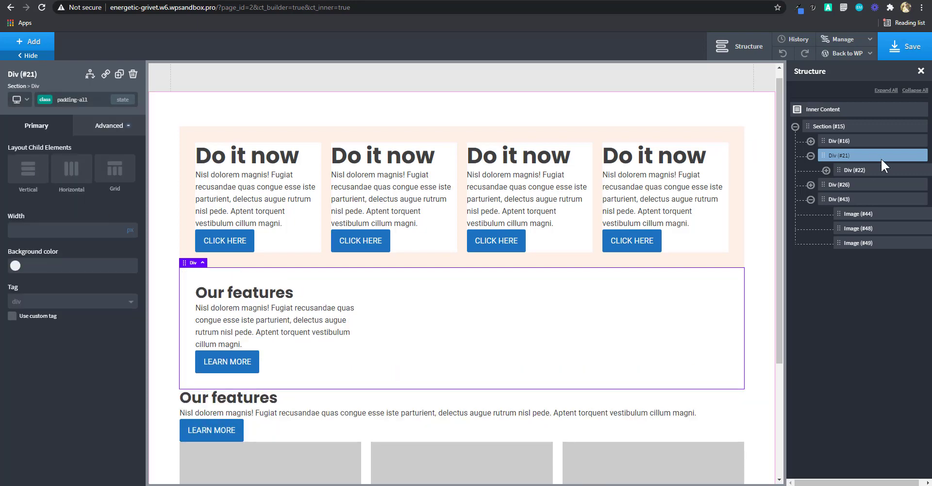
- Duplicate the inner "Our features" div twice to fill the first three-column features row
{"action": "left_click", "coordinate": [853, 172]}
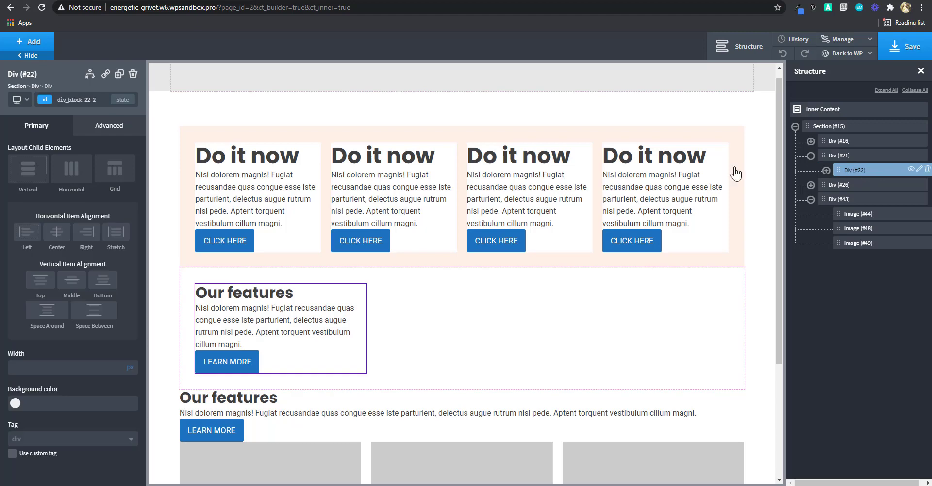
{"action": "left_click", "coordinate": [119, 73]}
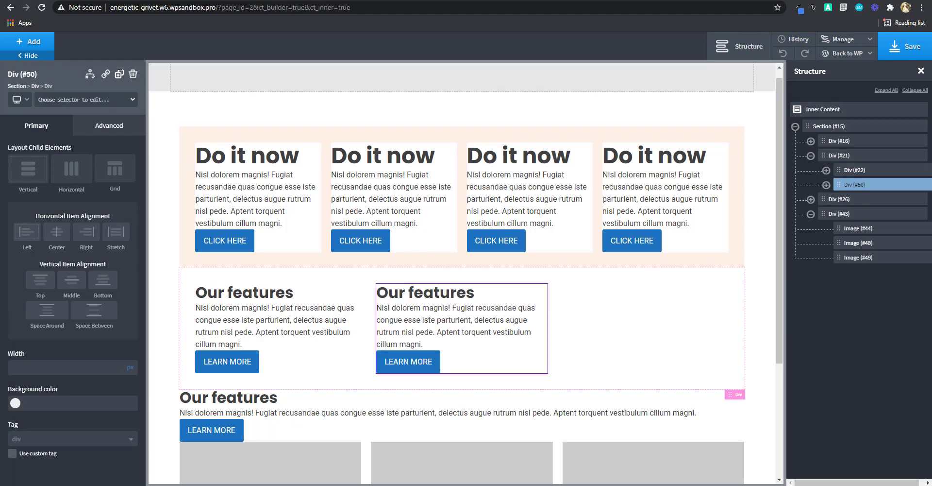
{"action": "left_click", "coordinate": [119, 74]}
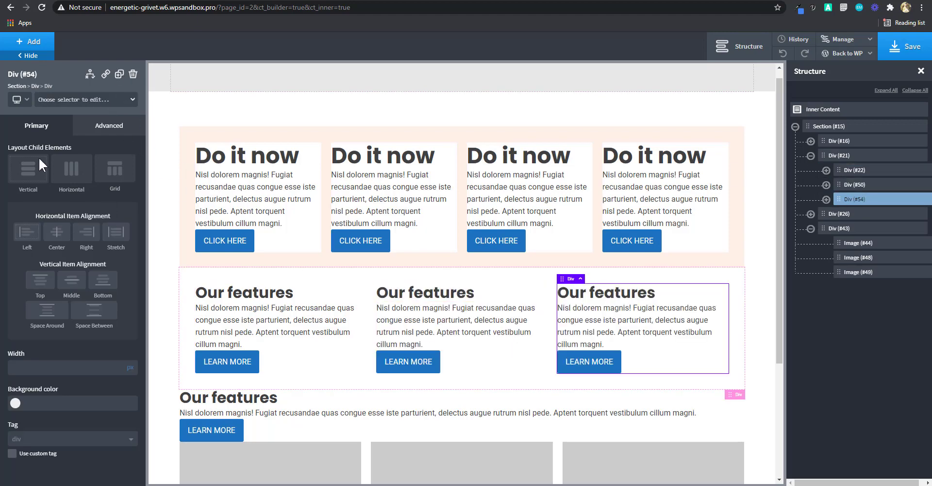
- Preview the three-column features row at Less than 1024px, Less than 800px and Less than 480px, ending at All devices
{"action": "left_click", "coordinate": [18, 101]}
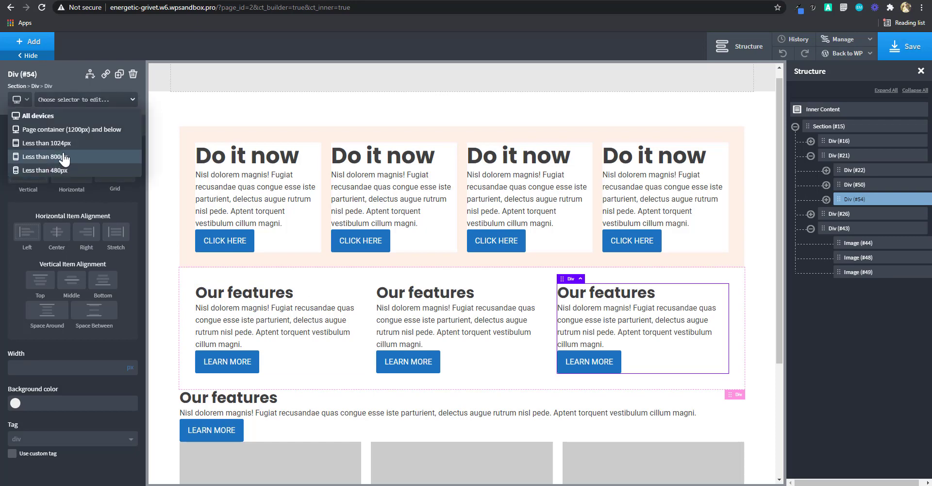
{"action": "left_click", "coordinate": [65, 143]}
{"action": "left_click", "coordinate": [17, 100]}
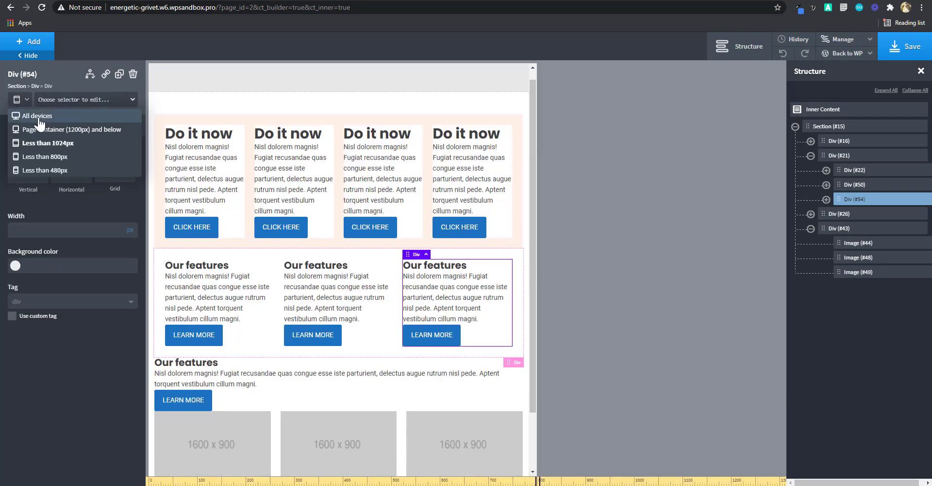
{"action": "left_click", "coordinate": [49, 160]}
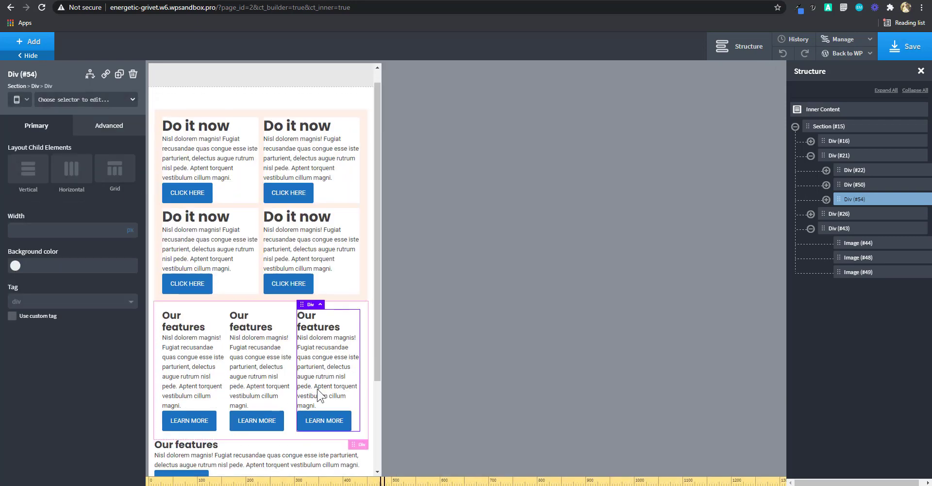
{"action": "scroll", "coordinate": [272, 379], "scroll_direction": "down", "scroll_amount": 1}
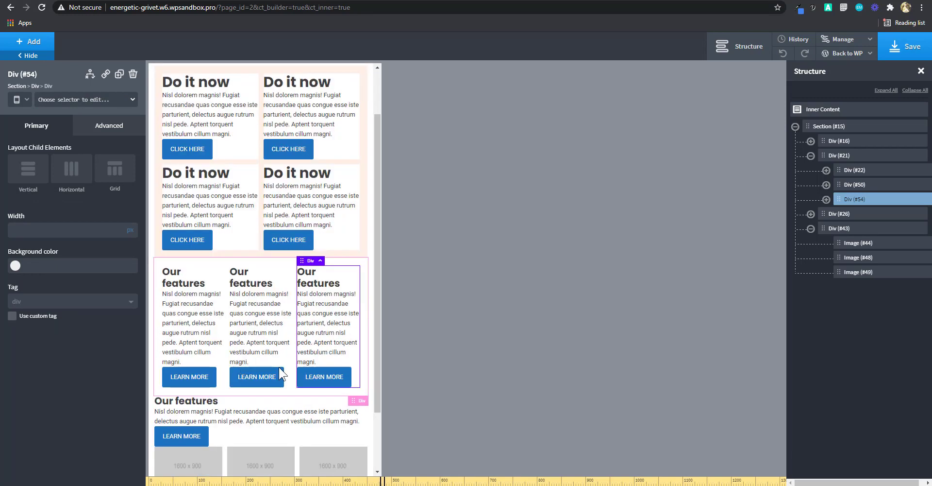
{"action": "left_click", "coordinate": [21, 102]}
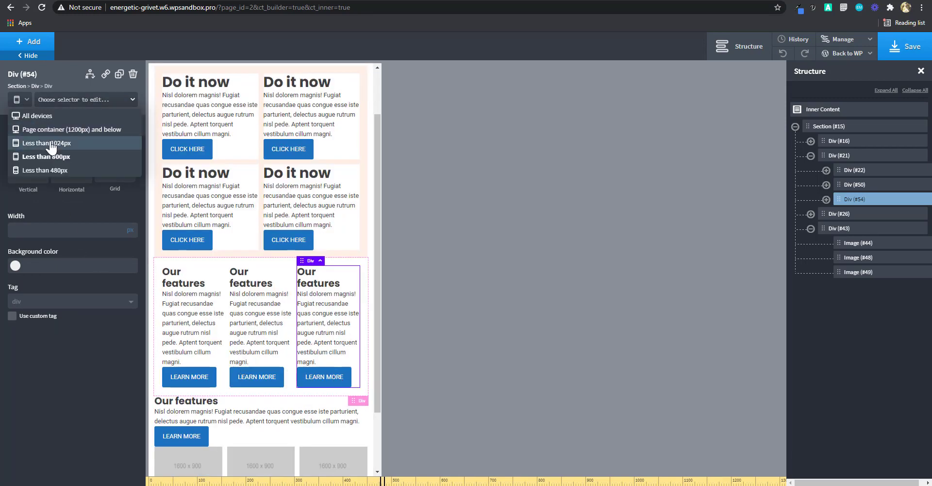
{"action": "left_click", "coordinate": [41, 170]}
{"action": "scroll", "coordinate": [239, 308], "scroll_direction": "down", "scroll_amount": 3}
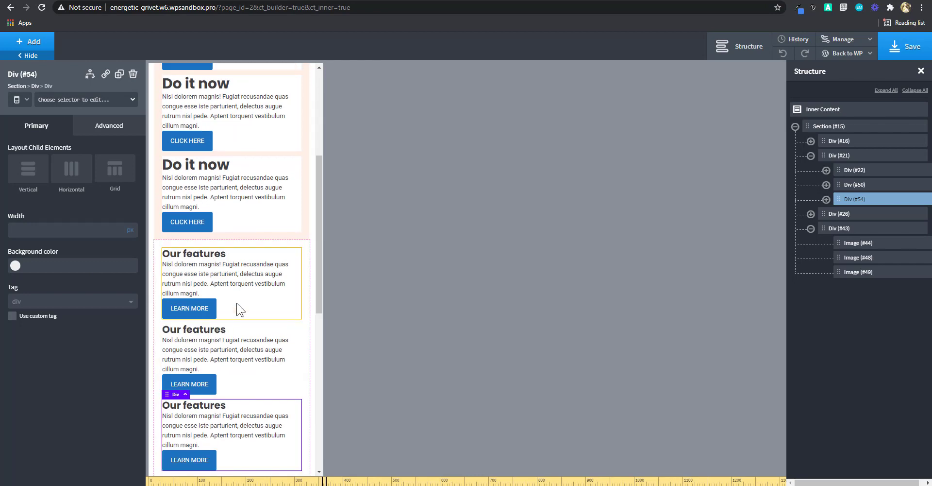
{"action": "scroll", "coordinate": [302, 231], "scroll_direction": "down", "scroll_amount": 1}
{"action": "left_click_drag", "start_coordinate": [320, 203], "coordinate": [258, 214]}
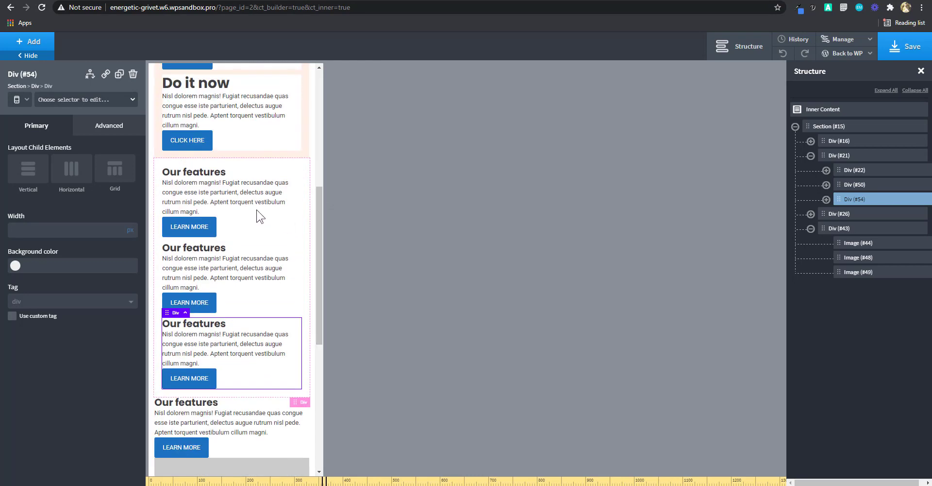
{"action": "left_click", "coordinate": [19, 100]}
{"action": "left_click", "coordinate": [34, 117]}
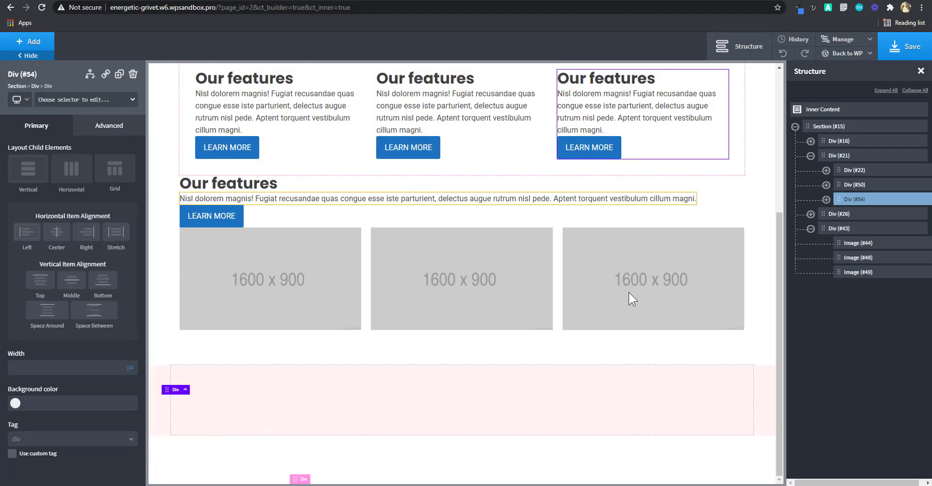
{"action": "scroll", "coordinate": [629, 293], "scroll_direction": "up", "scroll_amount": 1}
{"action": "scroll", "coordinate": [646, 292], "scroll_direction": "up", "scroll_amount": 4}
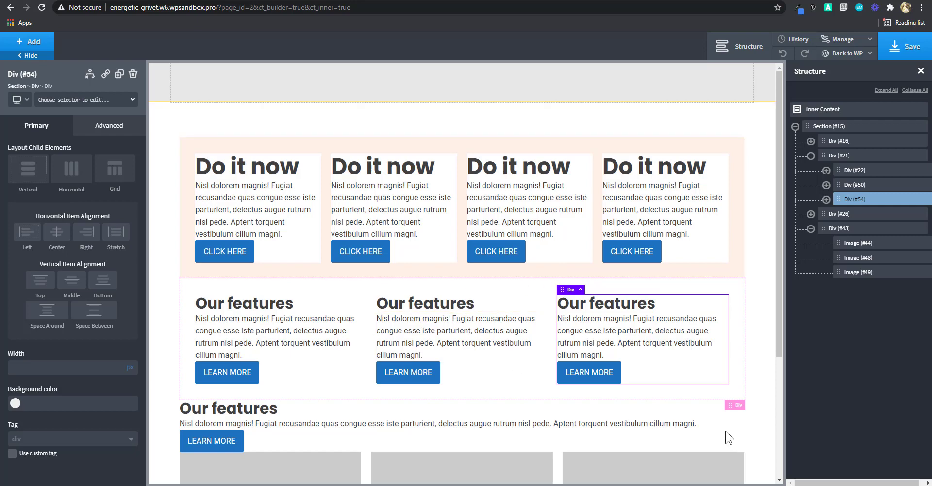
- Collapse the expanded divs in the structure tree and add a new col-2-2-1 class to the second features block's outer div
{"action": "left_click", "coordinate": [810, 156]}
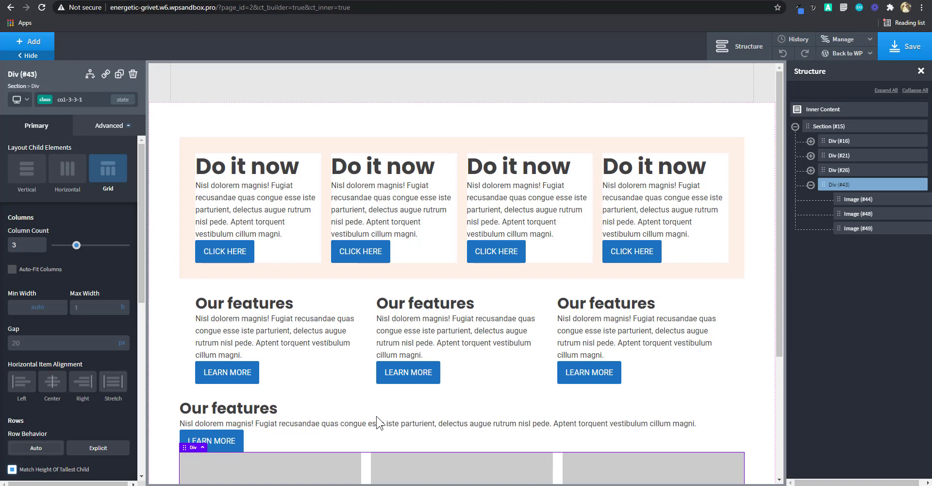
{"action": "left_click", "coordinate": [811, 185]}
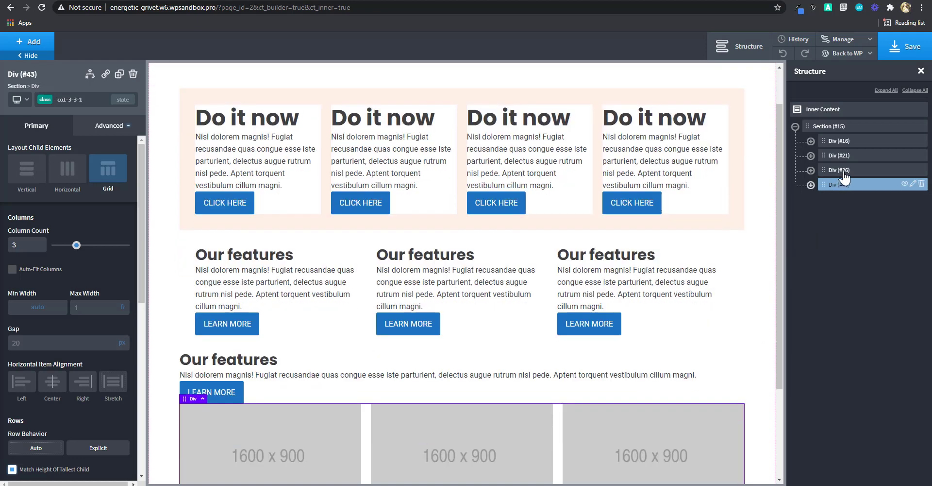
{"action": "left_click", "coordinate": [844, 172]}
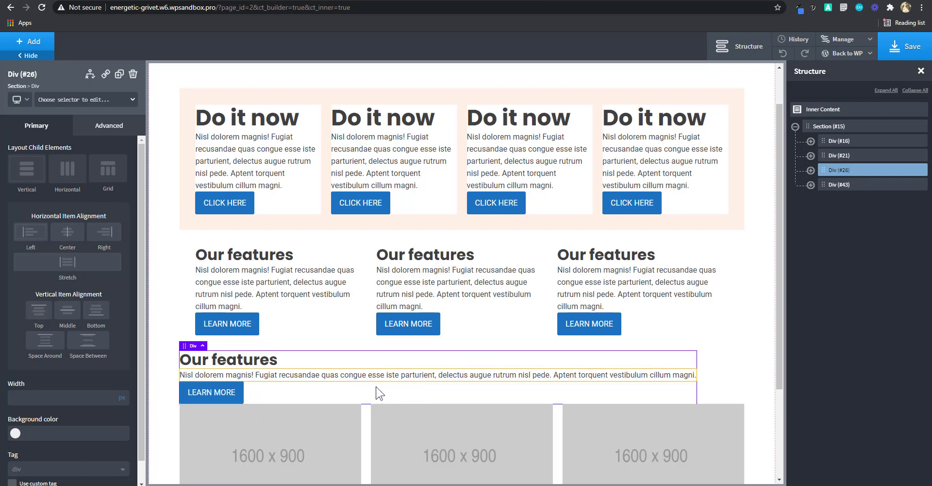
{"action": "scroll", "coordinate": [88, 419], "scroll_direction": "down", "scroll_amount": 1}
{"action": "scroll", "coordinate": [92, 413], "scroll_direction": "down", "scroll_amount": 1}
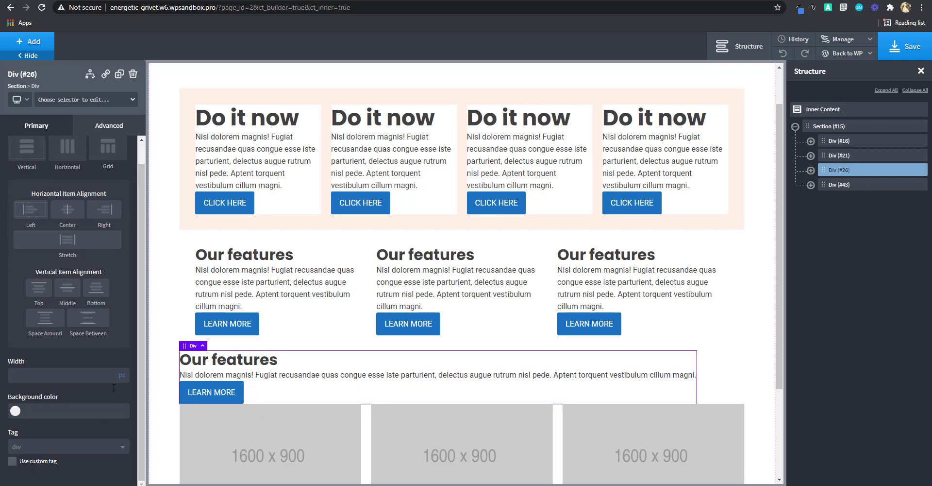
{"action": "left_click", "coordinate": [68, 102]}
{"action": "type", "text": "c"}
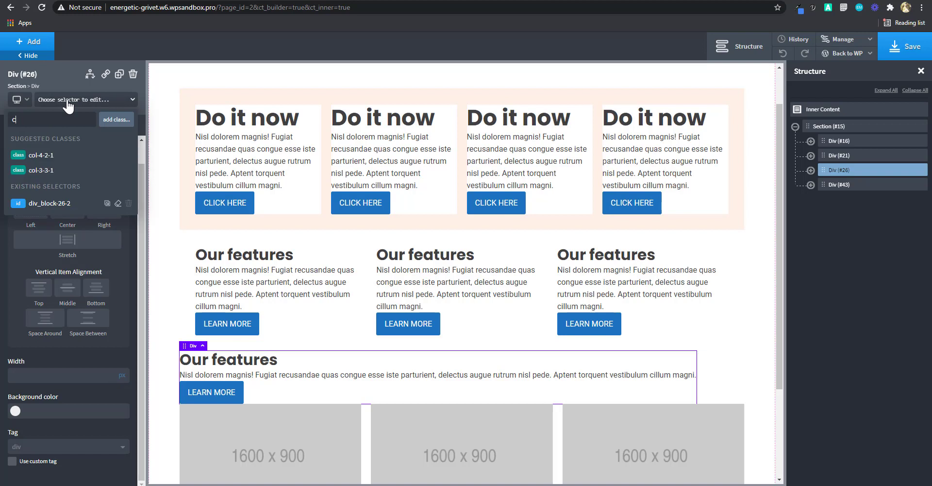
{"action": "type", "text": "ol-2-21"}
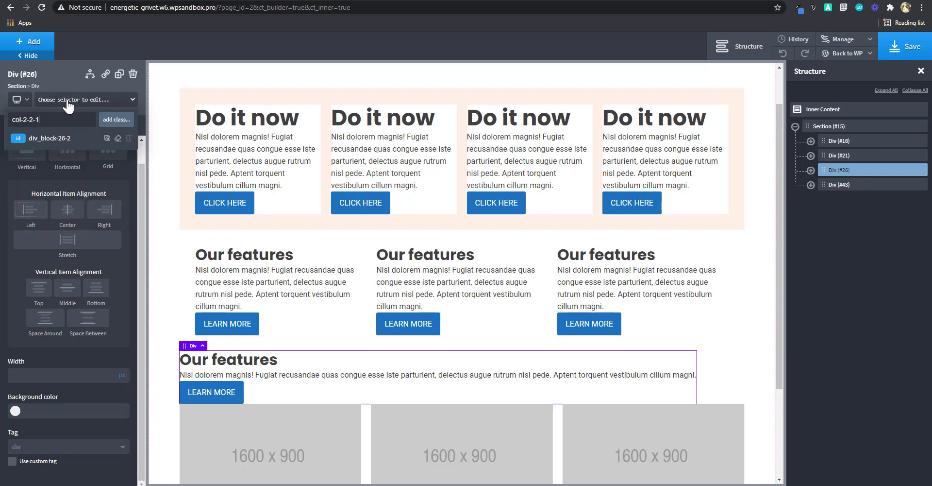
{"action": "key", "text": "Return"}
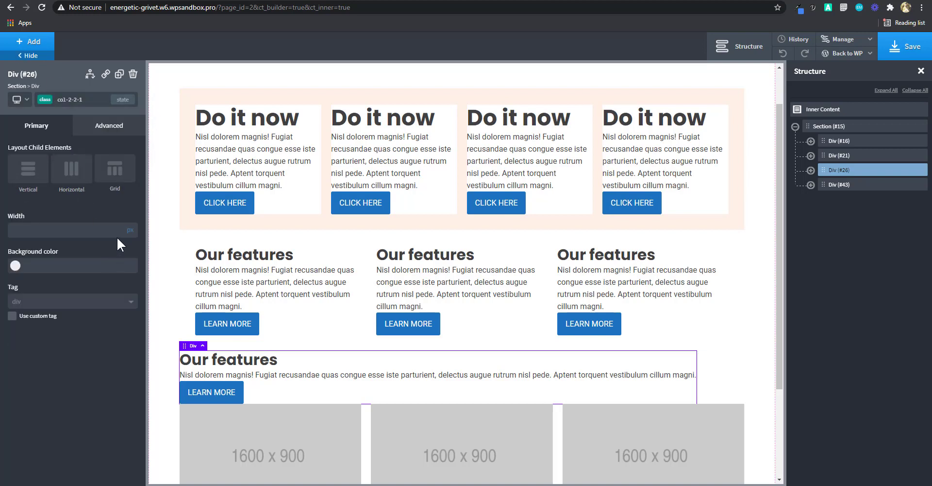
- Set the col-2-2-1 class to 100% width and a grid layout with 2 columns and an auto minimum column width
{"action": "left_click", "coordinate": [133, 229]}
{"action": "left_click", "coordinate": [91, 235]}
{"action": "type", "text": "100"}
{"action": "left_click", "coordinate": [113, 169]}
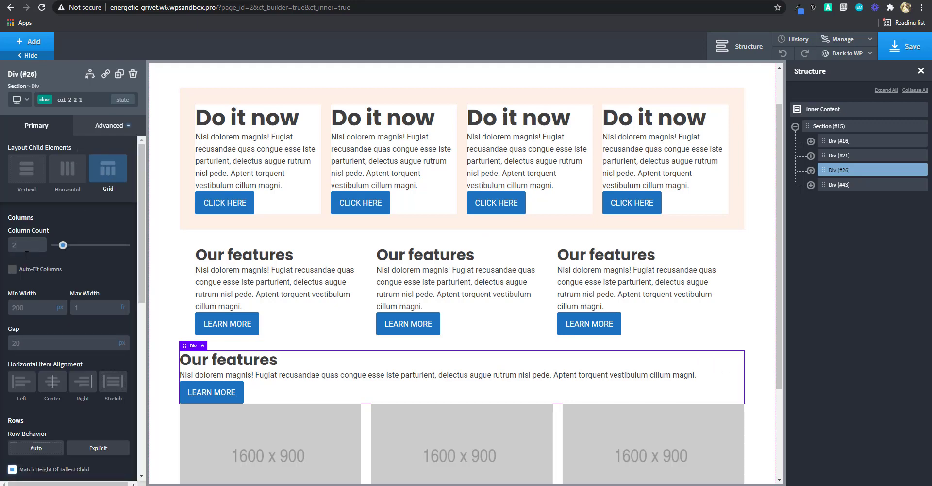
{"action": "type", "text": "2"}
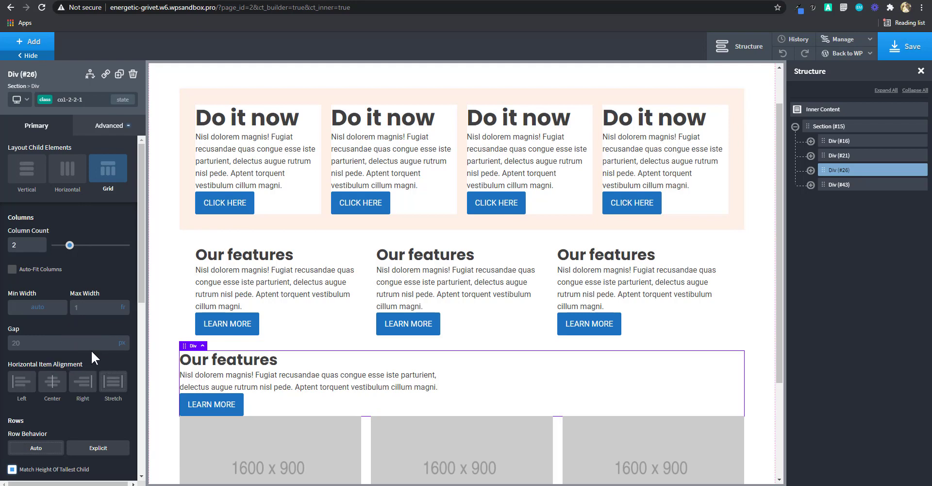
- Duplicate the inner "Our features" div once inside the two-column grid
{"action": "left_click", "coordinate": [451, 377]}
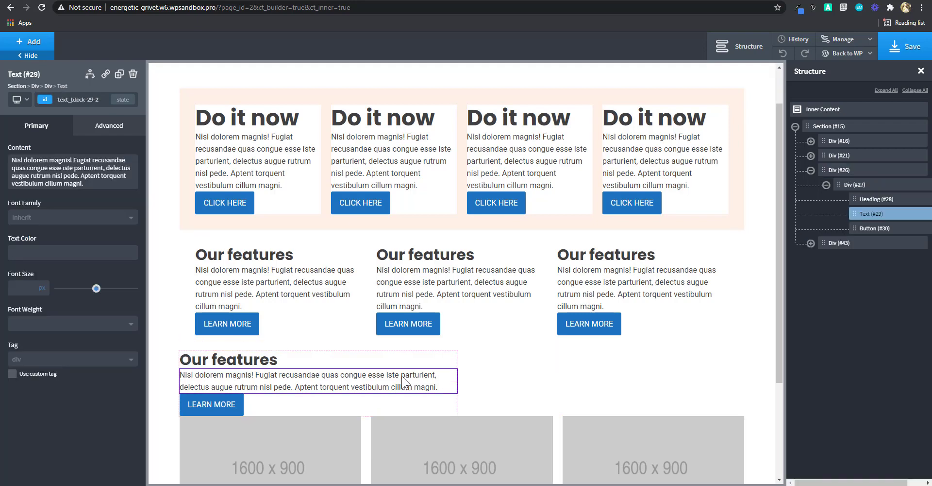
{"action": "left_click", "coordinate": [859, 189]}
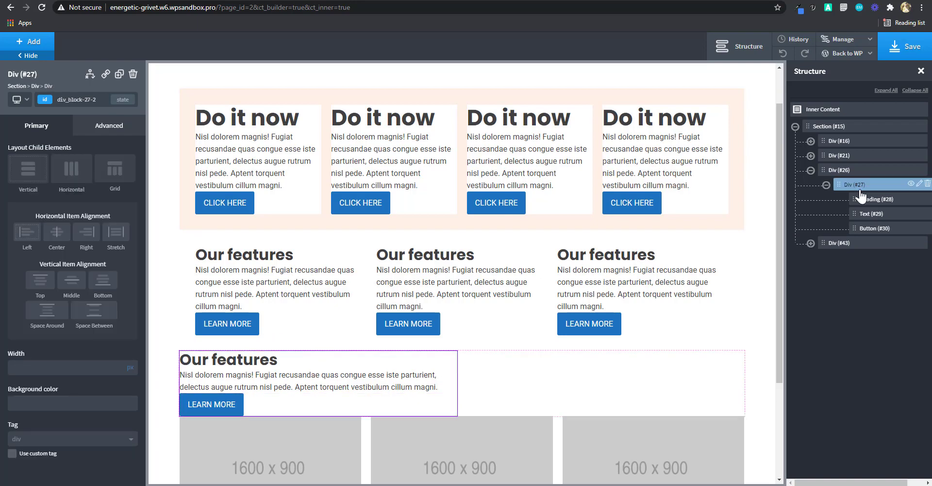
{"action": "left_click", "coordinate": [119, 74]}
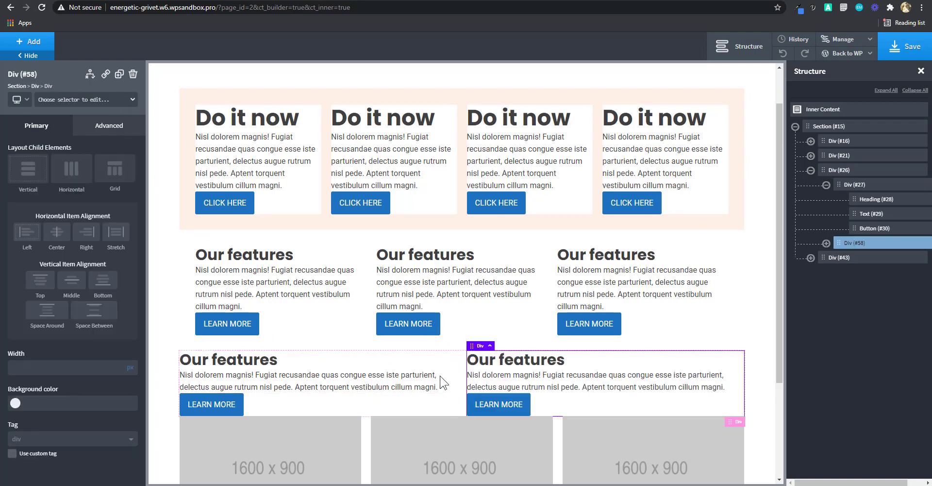
- Give the two-column features div a light cyan background, #e8feff, on its own ID rather than on the class
{"action": "left_click", "coordinate": [850, 185]}
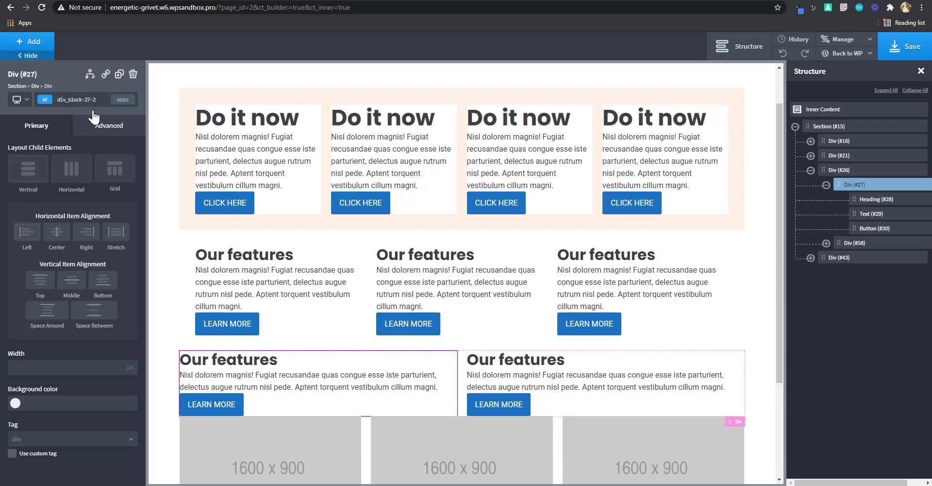
{"action": "left_click", "coordinate": [86, 101]}
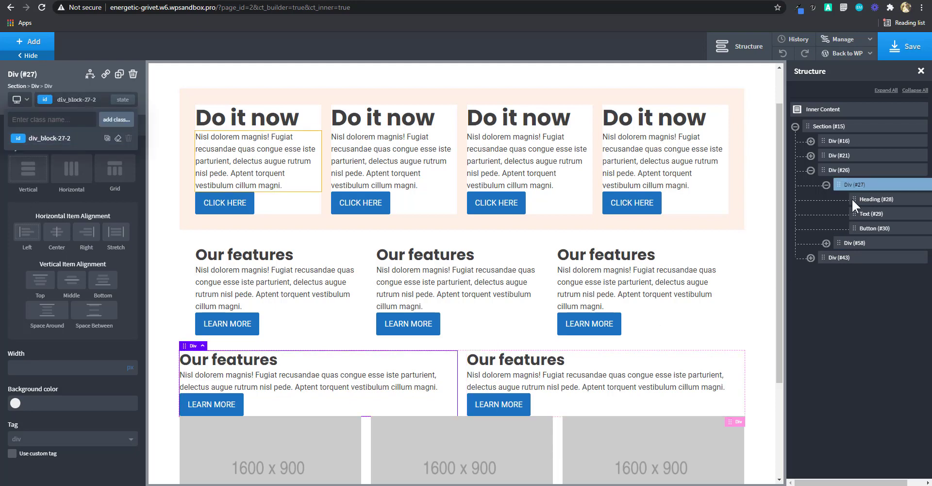
{"action": "left_click", "coordinate": [855, 171]}
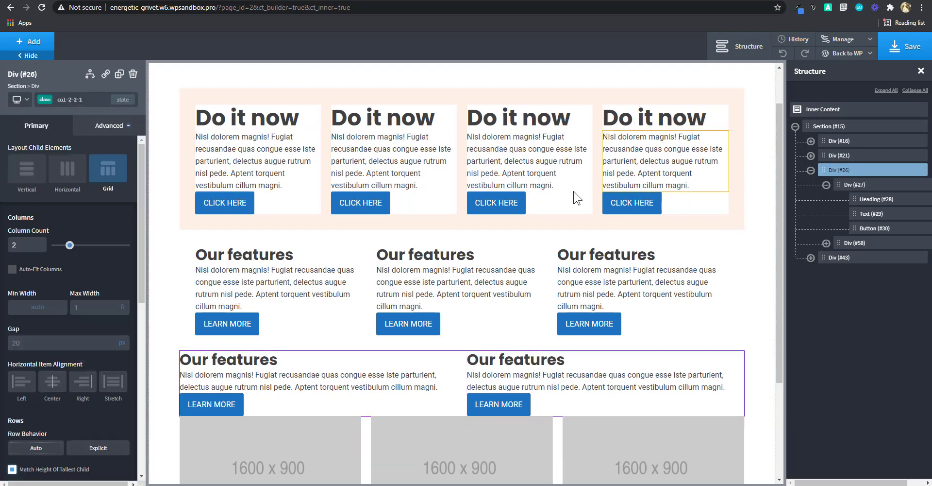
{"action": "left_click", "coordinate": [92, 102]}
{"action": "left_click", "coordinate": [68, 139]}
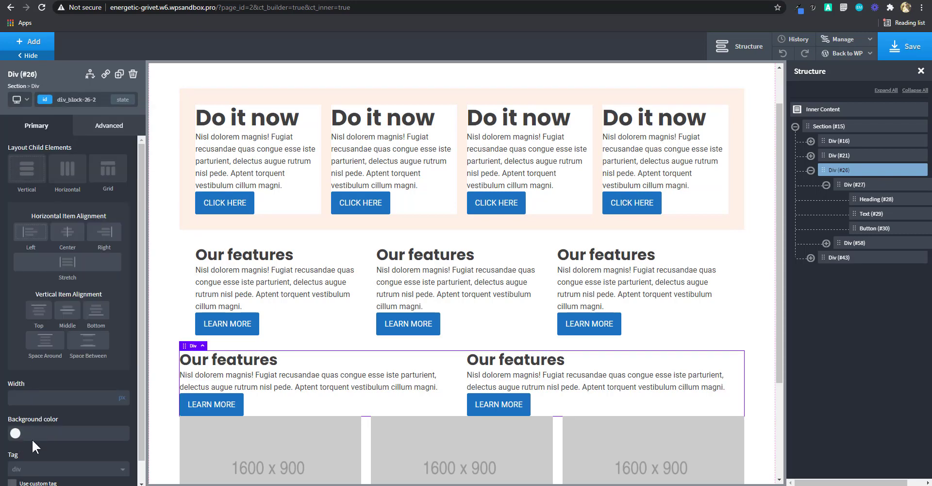
{"action": "left_click", "coordinate": [15, 433]}
{"action": "left_click", "coordinate": [54, 461]}
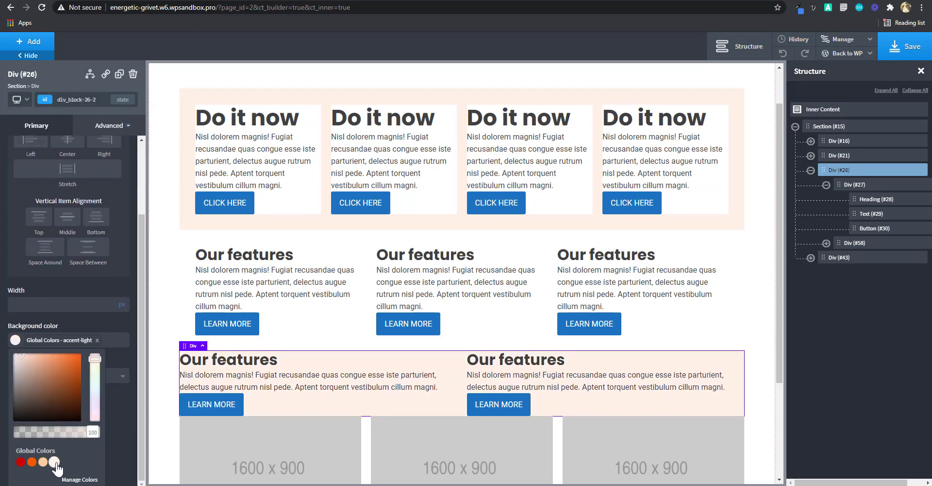
{"action": "left_click", "coordinate": [95, 372]}
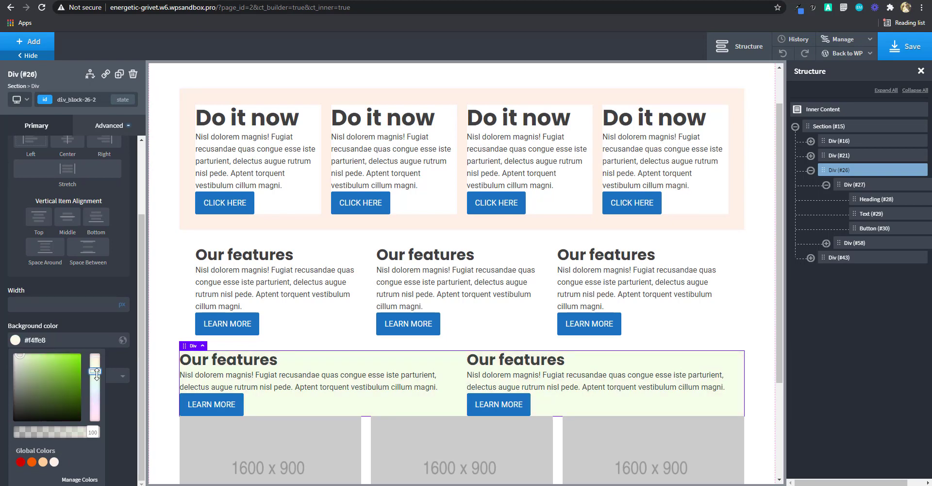
{"action": "left_click_drag", "start_coordinate": [97, 373], "coordinate": [95, 388]}
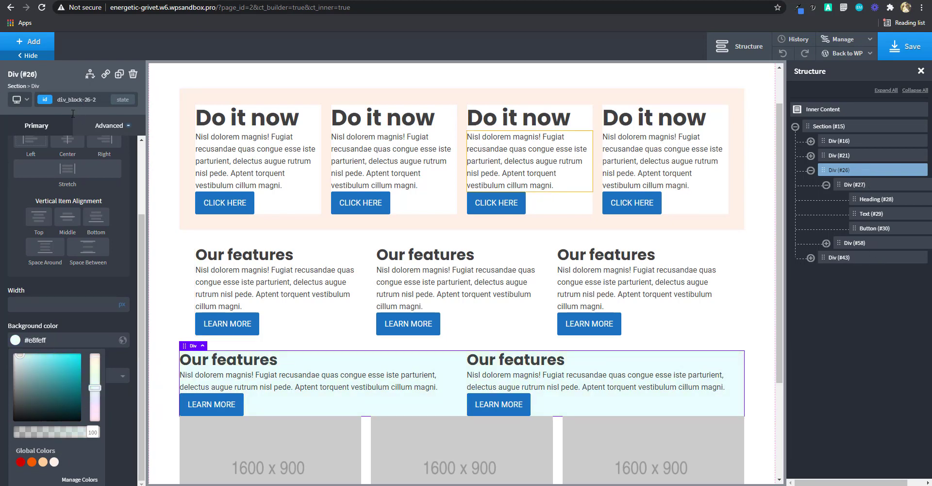
- Close the color picker and switch the two-column features div back to editing its col-2-2-1 class
{"action": "left_click", "coordinate": [67, 99]}
{"action": "left_click", "coordinate": [49, 155]}
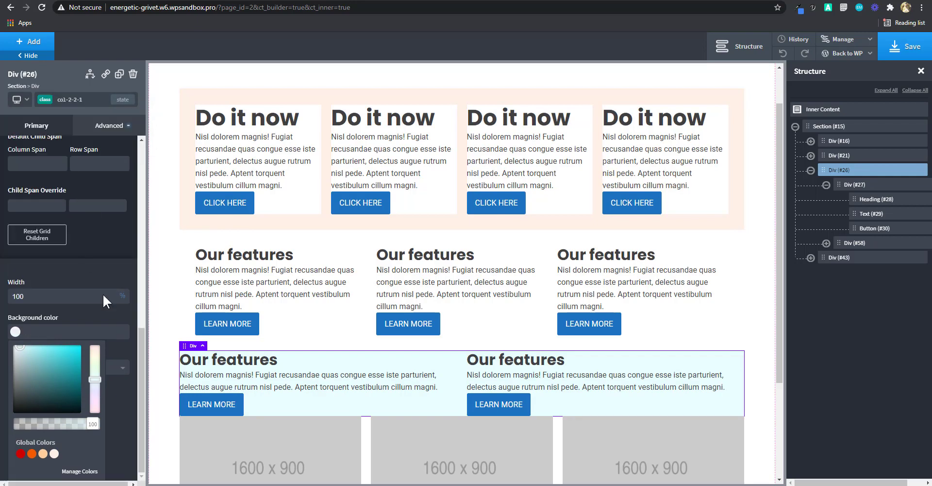
{"action": "left_click", "coordinate": [100, 265]}
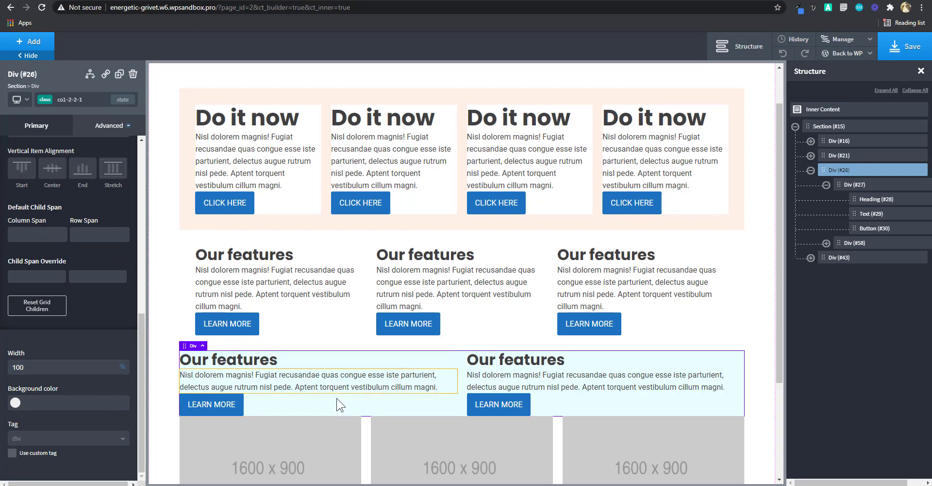
{"action": "left_click", "coordinate": [72, 97]}
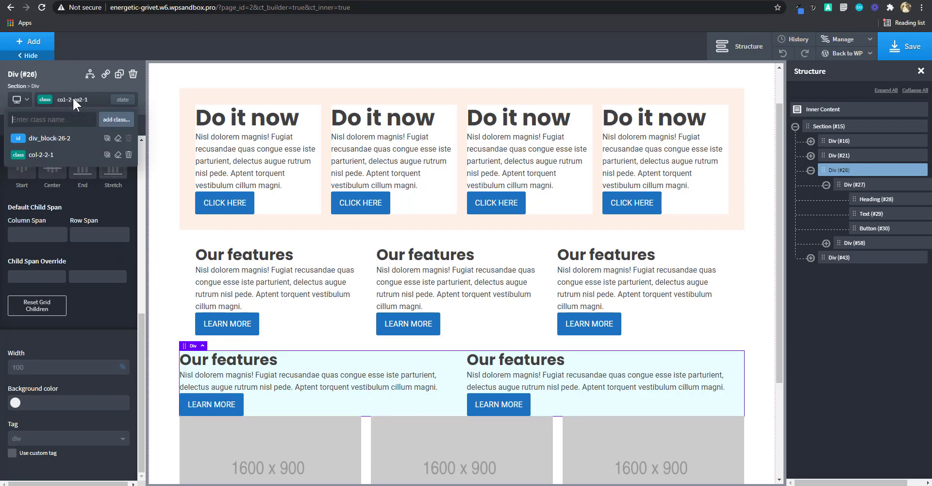
{"action": "key", "text": "Return"}
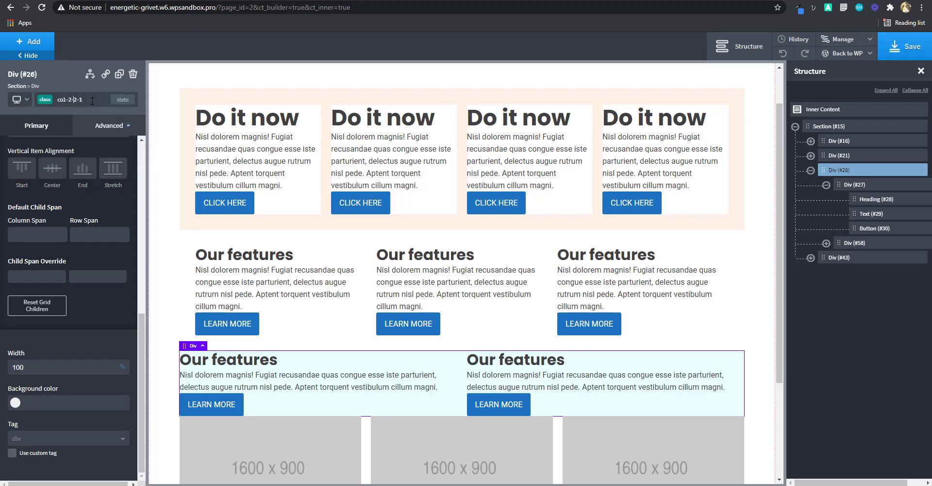
- Add the existing padding-all class to the two-column features div
{"action": "left_click", "coordinate": [95, 96]}
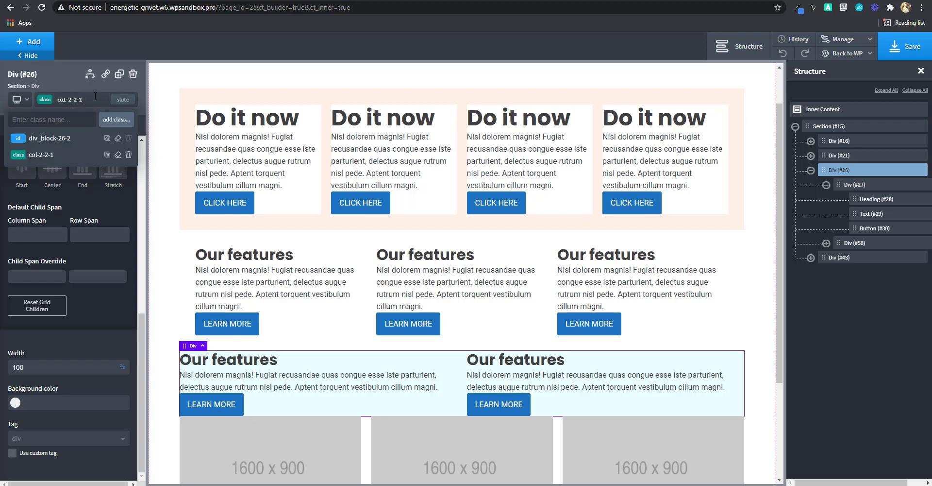
{"action": "type", "text": "padd"}
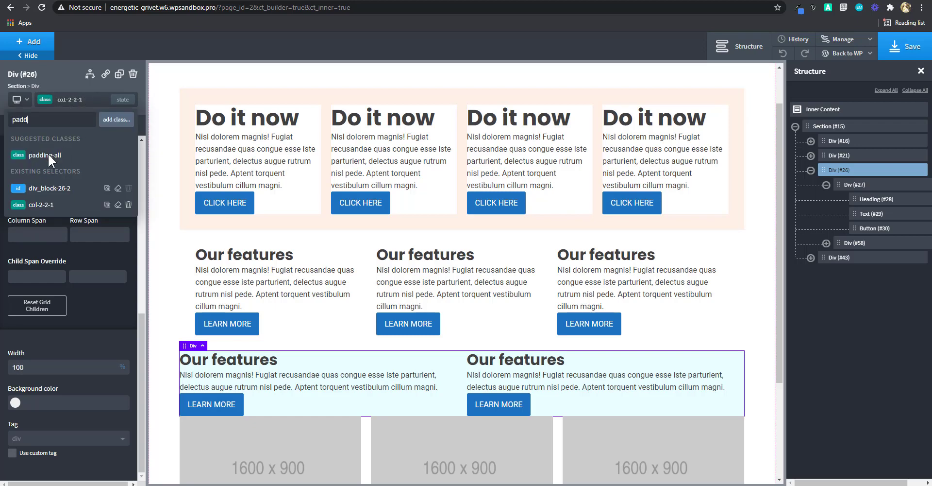
{"action": "left_click", "coordinate": [48, 154]}
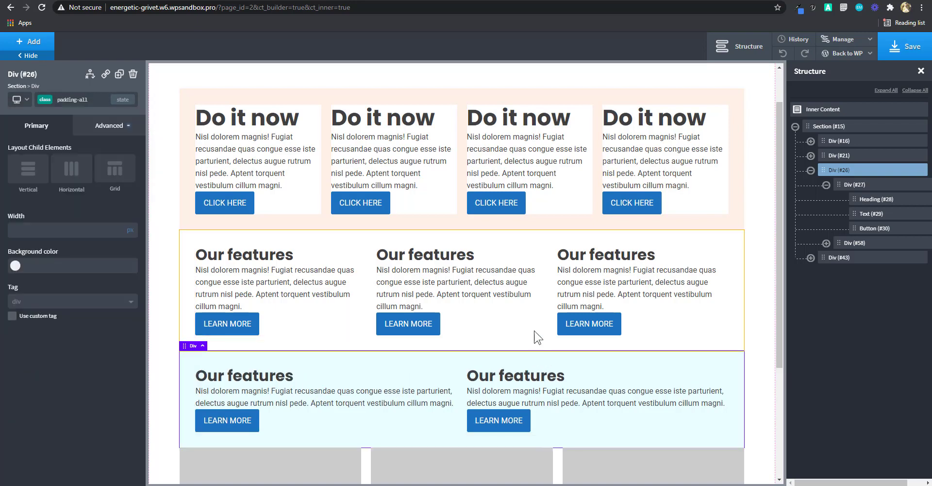
{"action": "scroll", "coordinate": [479, 373], "scroll_direction": "down", "scroll_amount": 1}
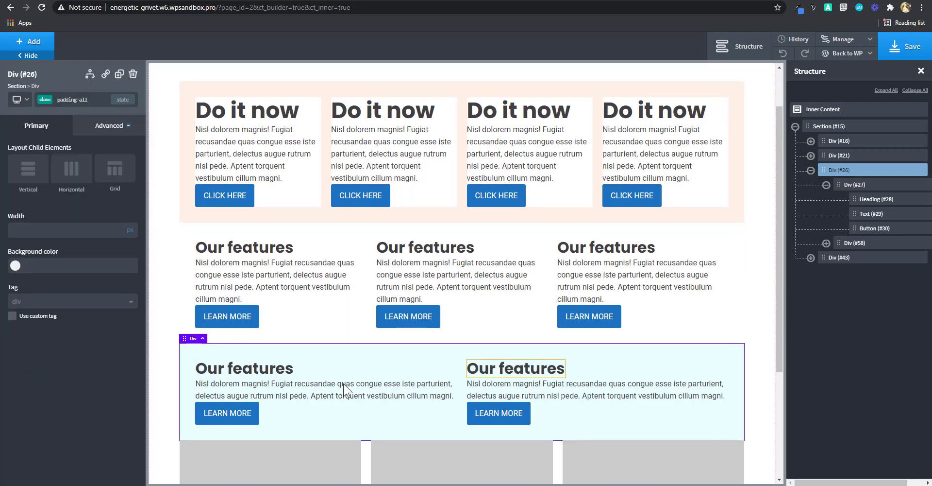
{"action": "scroll", "coordinate": [478, 374], "scroll_direction": "down", "scroll_amount": 2}
{"action": "scroll", "coordinate": [300, 279], "scroll_direction": "down", "scroll_amount": 5}
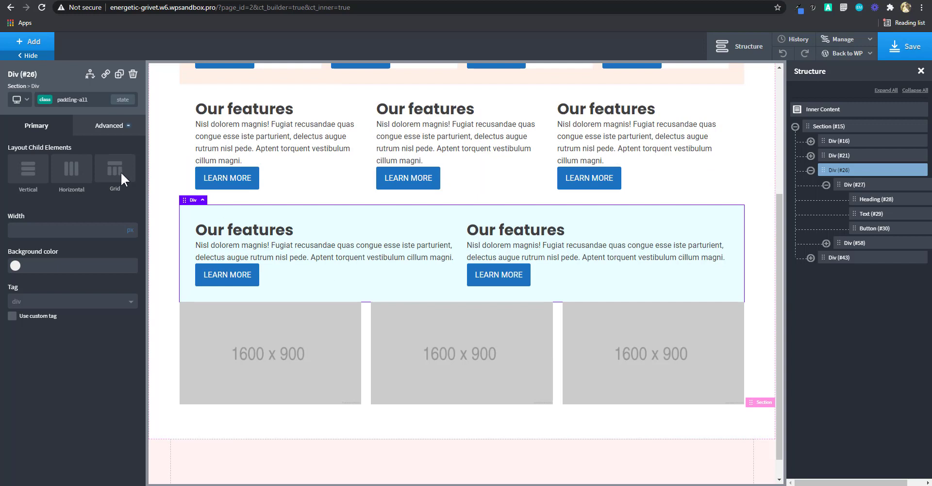
- Preview the page at the 1200px container and less than 800px breakpoints, and switch the div back to editing its col-2-2-1 class
{"action": "left_click", "coordinate": [23, 102]}
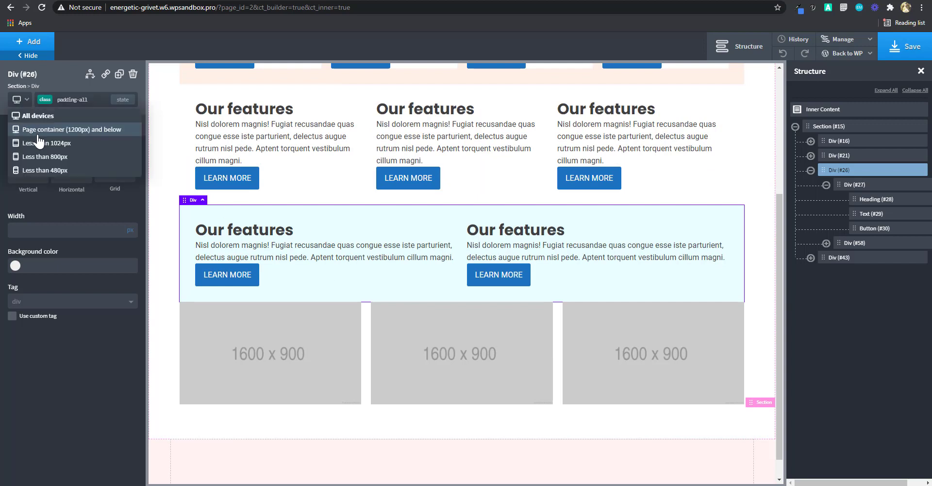
{"action": "left_click", "coordinate": [42, 138]}
{"action": "left_click", "coordinate": [19, 100]}
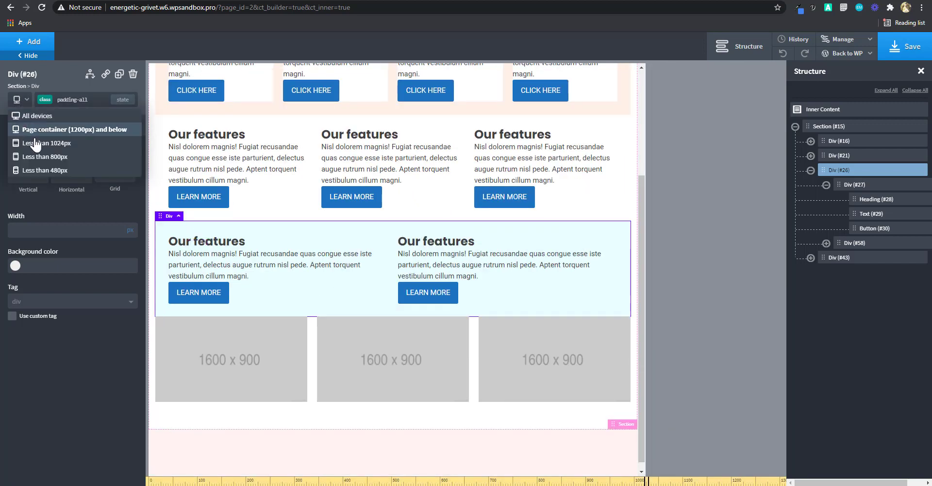
{"action": "left_click", "coordinate": [45, 156]}
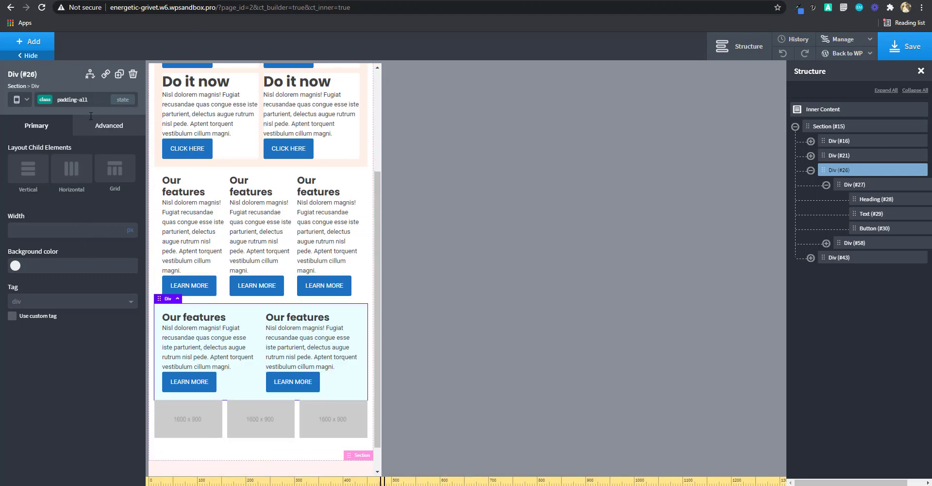
{"action": "left_click", "coordinate": [73, 99]}
{"action": "left_click", "coordinate": [63, 157]}
{"action": "left_click", "coordinate": [116, 170]}
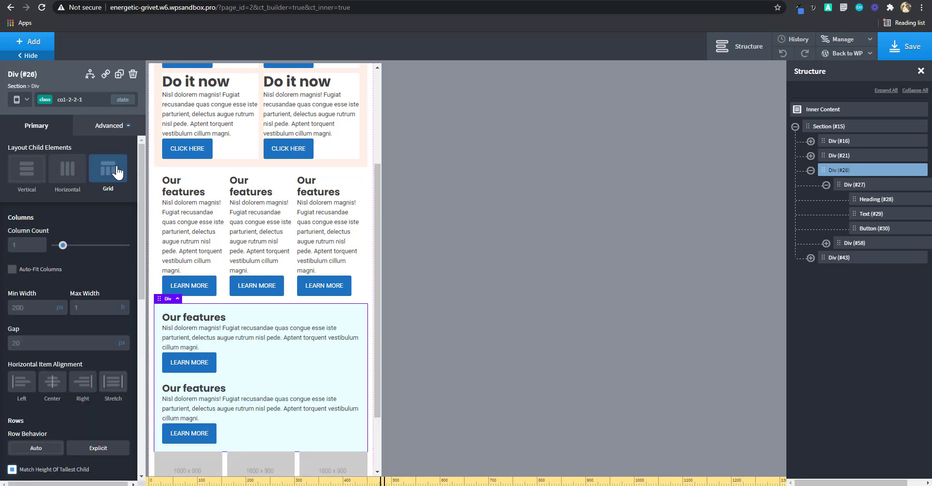
{"action": "left_click", "coordinate": [21, 100]}
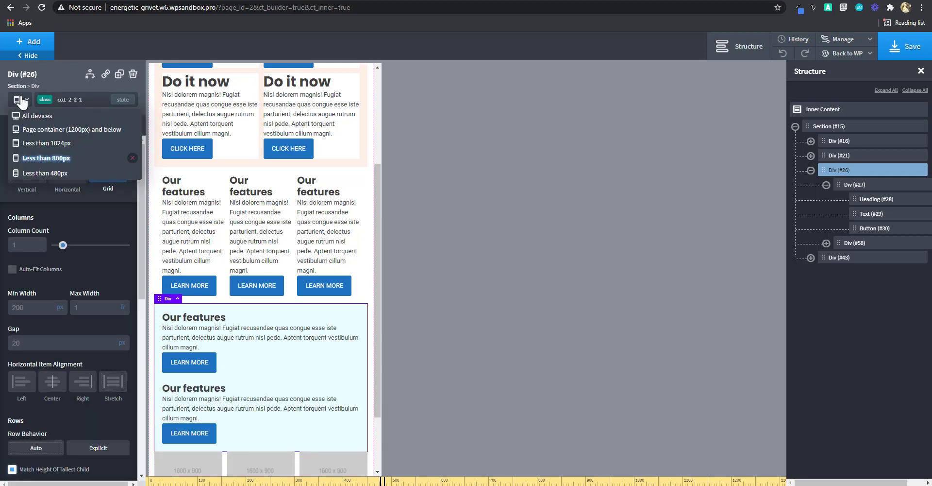
{"action": "left_click", "coordinate": [21, 99]}
{"action": "left_click", "coordinate": [105, 169]}
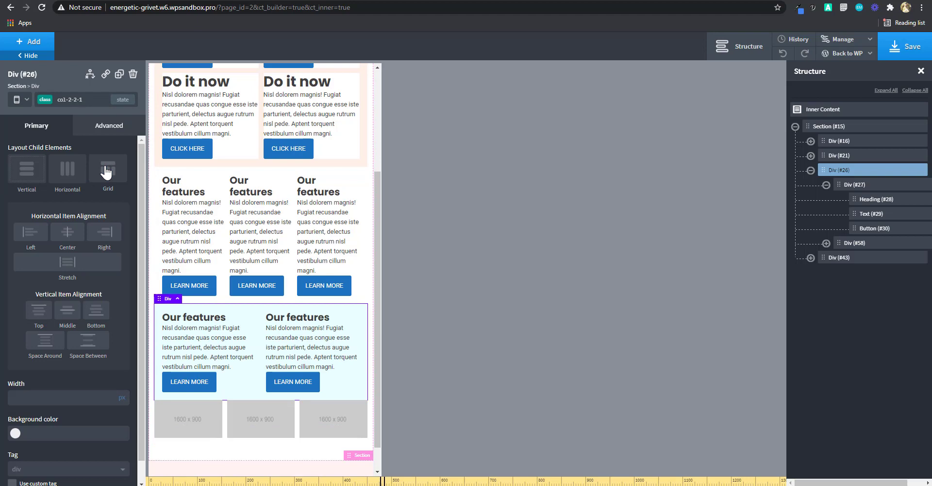
- For less than 480px, set the col-2-2-1 class to a grid layout with 1 column and an auto minimum column width
{"action": "left_click", "coordinate": [19, 100]}
{"action": "left_click", "coordinate": [36, 173]}
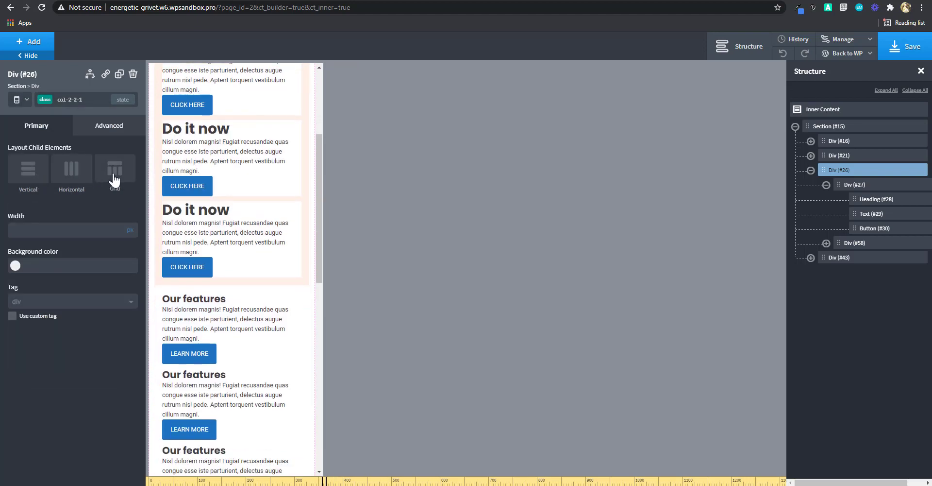
{"action": "scroll", "coordinate": [194, 214], "scroll_direction": "down", "scroll_amount": 5}
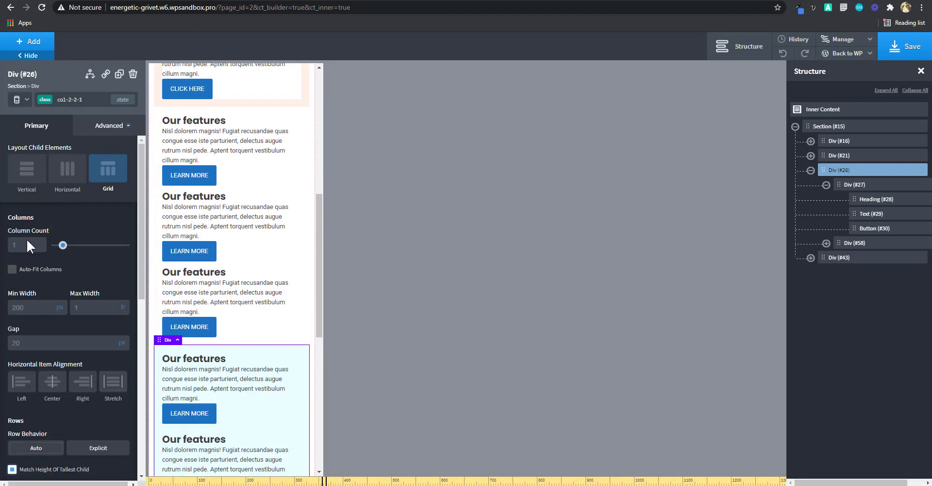
{"action": "double_click", "coordinate": [25, 246]}
{"action": "left_click", "coordinate": [59, 308]}
{"action": "left_click", "coordinate": [64, 335]}
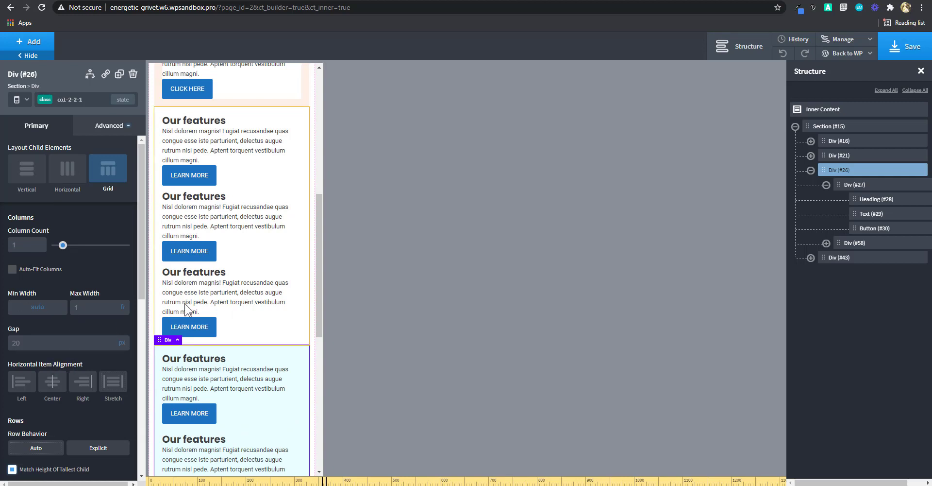
{"action": "scroll", "coordinate": [247, 318], "scroll_direction": "down", "scroll_amount": 2}
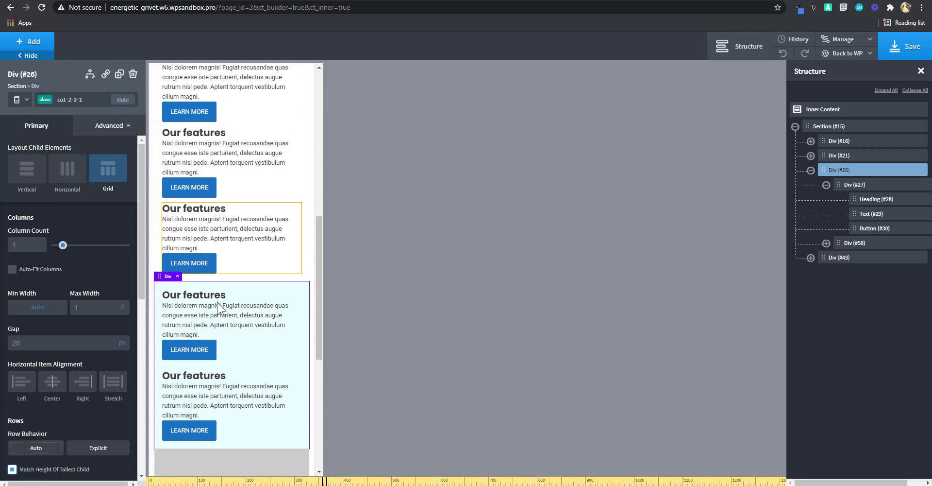
{"action": "scroll", "coordinate": [249, 321], "scroll_direction": "down", "scroll_amount": 4}
- Return to the all-devices view and give both inner divs of the two-column features block a white background, #ffffff
{"action": "left_click", "coordinate": [16, 100]}
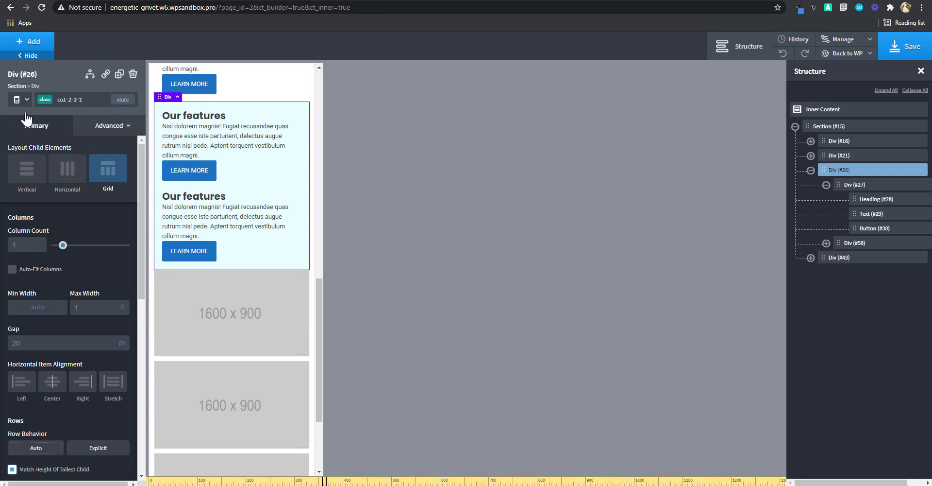
{"action": "left_click", "coordinate": [39, 117]}
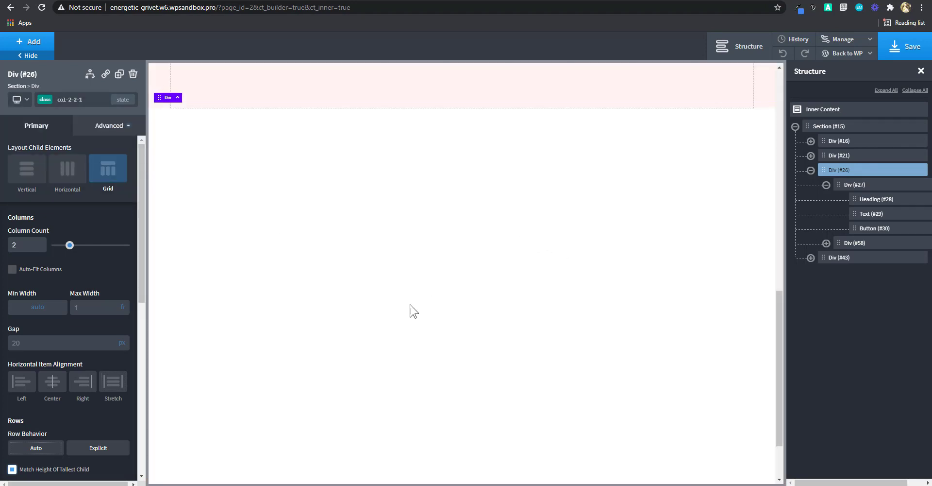
{"action": "scroll", "coordinate": [503, 300], "scroll_direction": "up", "scroll_amount": 4}
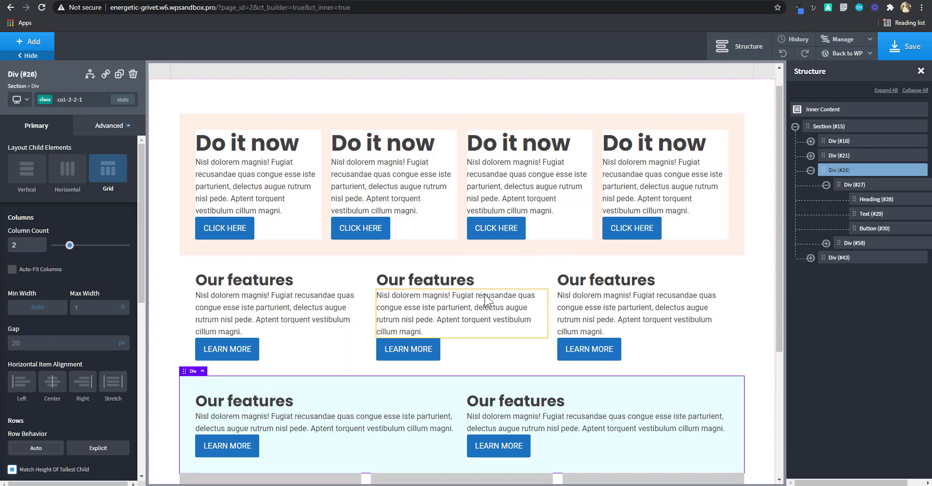
{"action": "scroll", "coordinate": [486, 299], "scroll_direction": "down", "scroll_amount": 2}
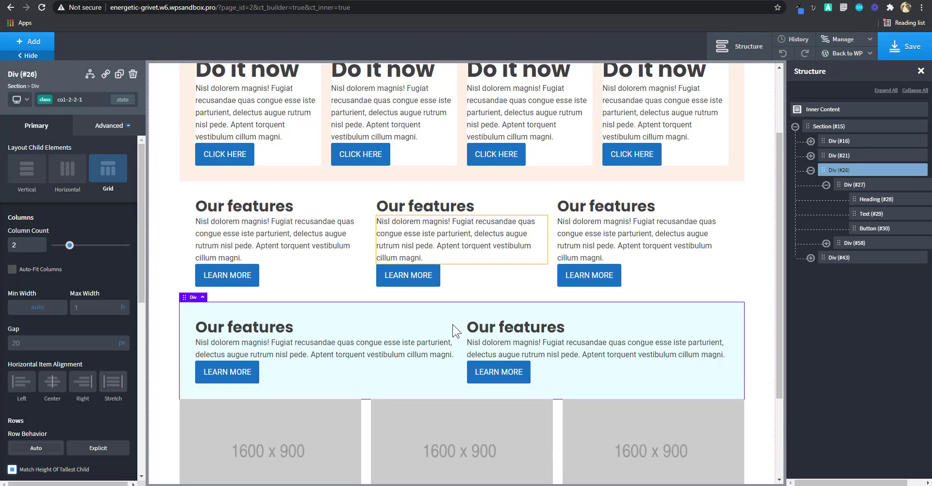
{"action": "scroll", "coordinate": [446, 334], "scroll_direction": "down", "scroll_amount": 1}
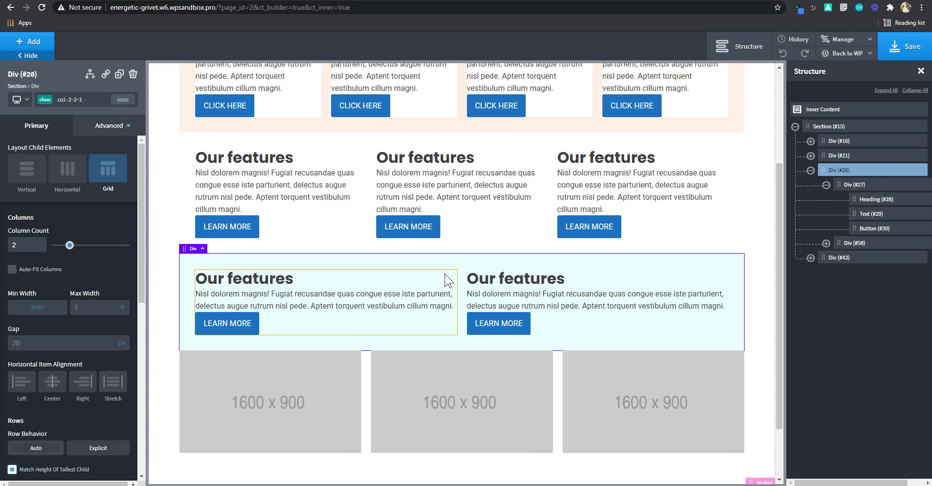
{"action": "left_click", "coordinate": [272, 292]}
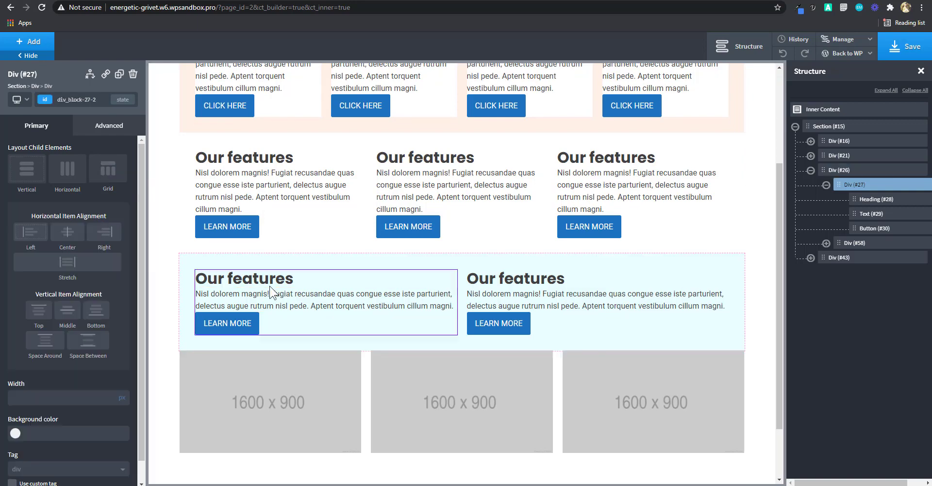
{"action": "left_click", "coordinate": [15, 433]}
{"action": "left_click", "coordinate": [4, 439]}
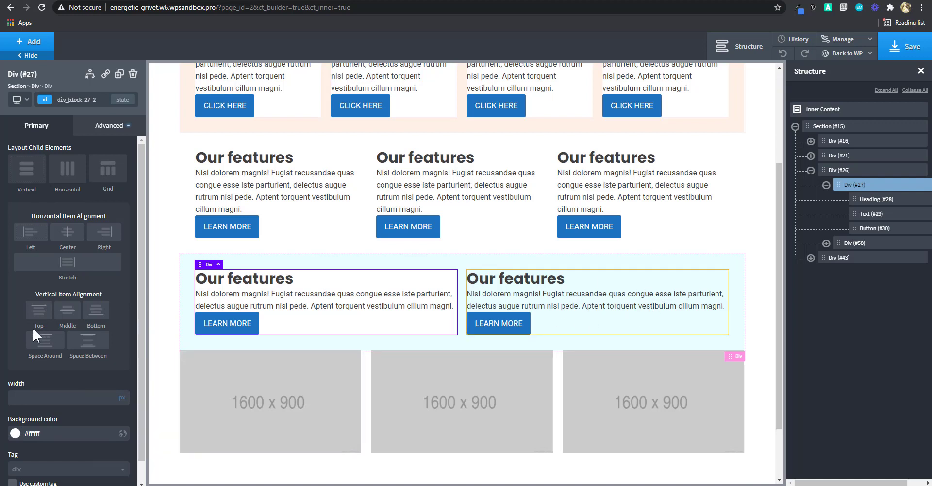
{"action": "left_click", "coordinate": [16, 436]}
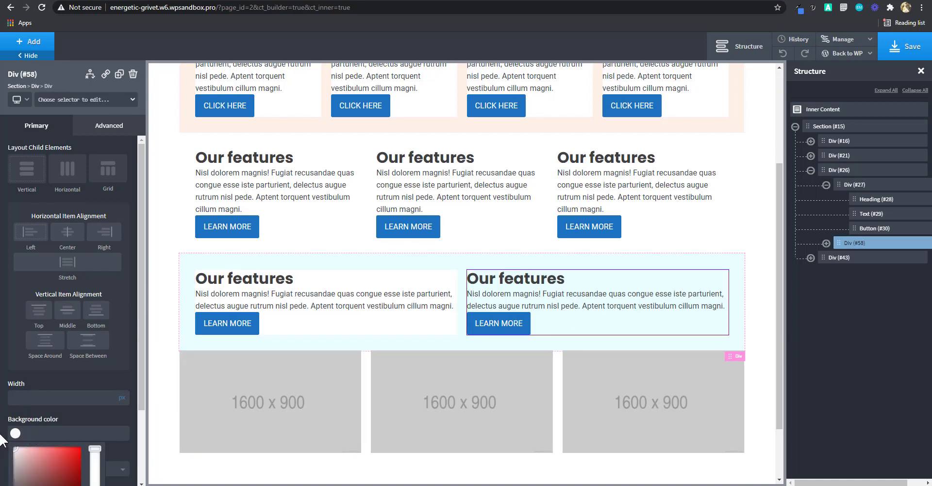
{"action": "left_click", "coordinate": [428, 416]}
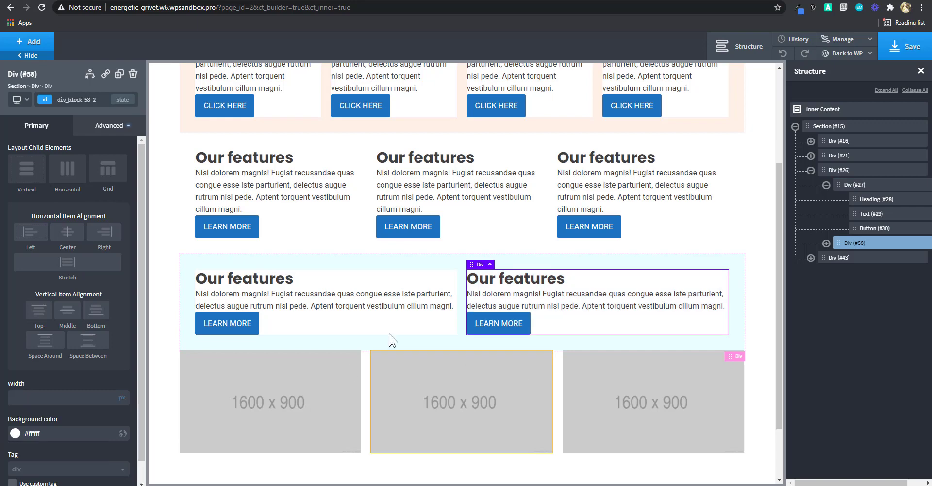
- Select the parent two-column features div with its col-2-2-1 class and check the layout at less than 1024px
{"action": "left_click", "coordinate": [63, 102]}
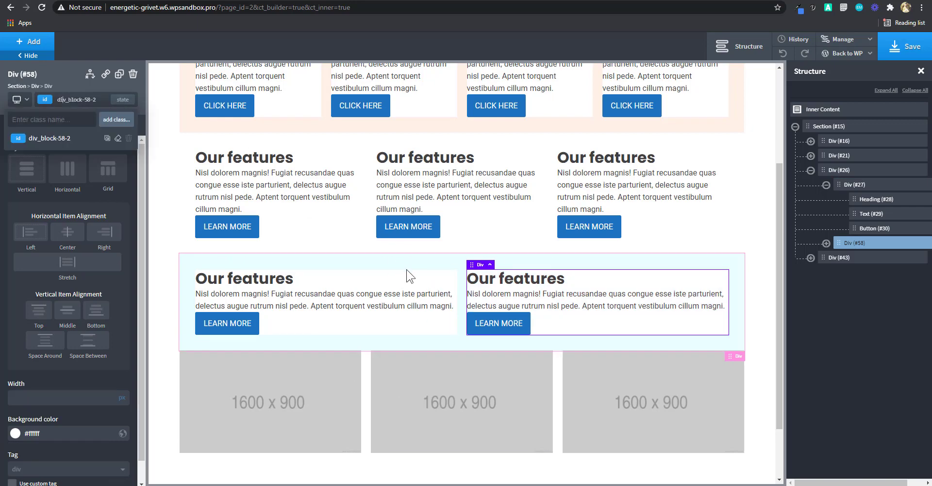
{"action": "left_click", "coordinate": [35, 86]}
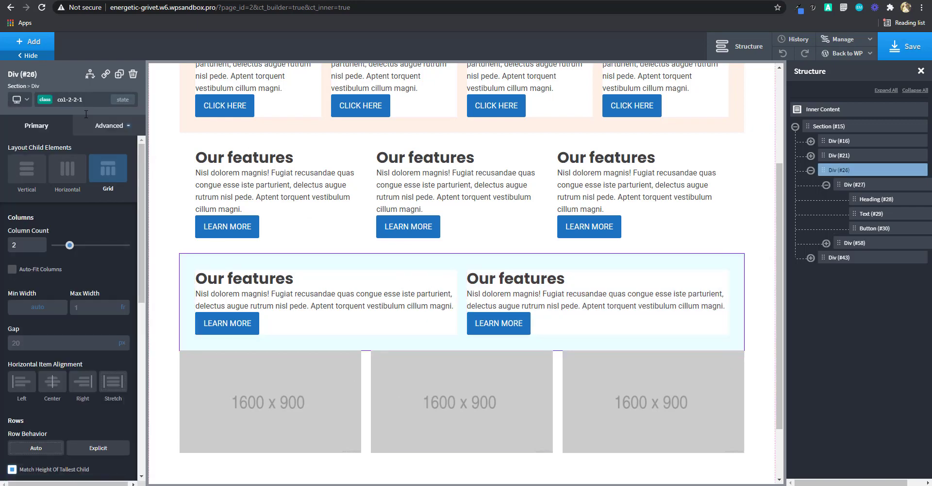
{"action": "left_click", "coordinate": [71, 99]}
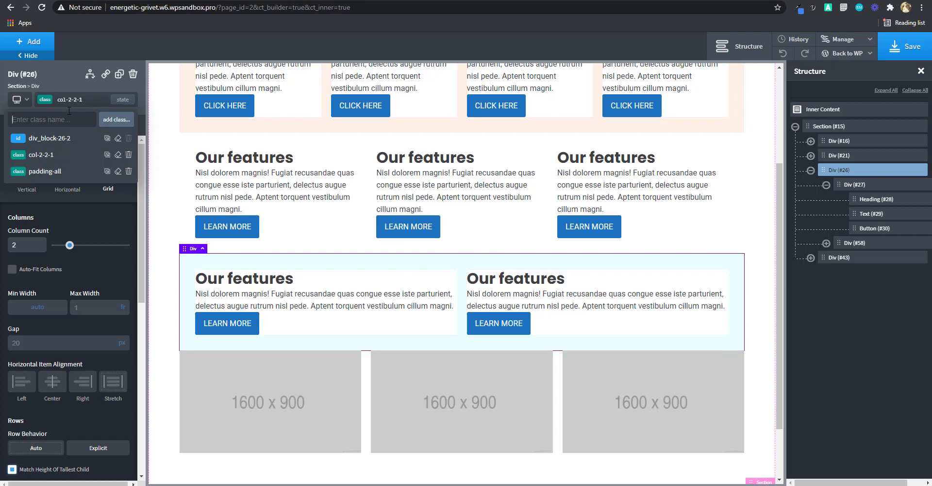
{"action": "left_click", "coordinate": [49, 154]}
{"action": "left_click", "coordinate": [23, 99]}
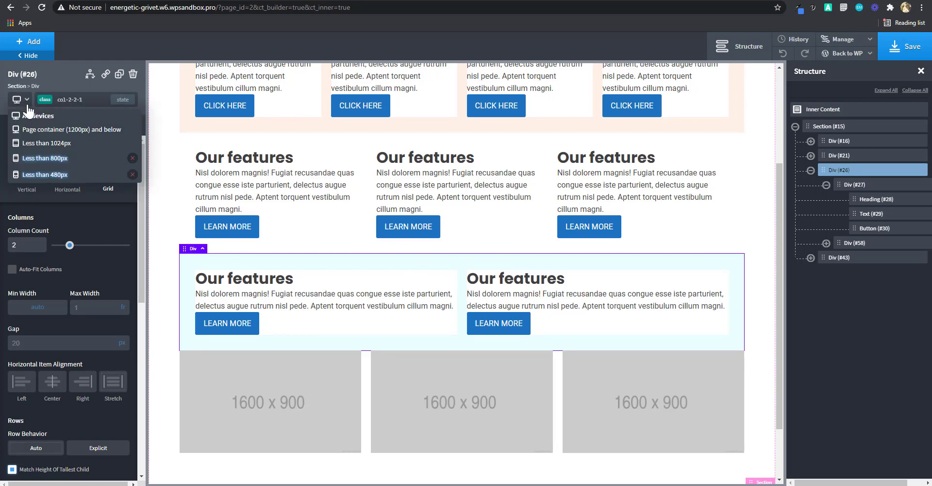
{"action": "left_click", "coordinate": [46, 143]}
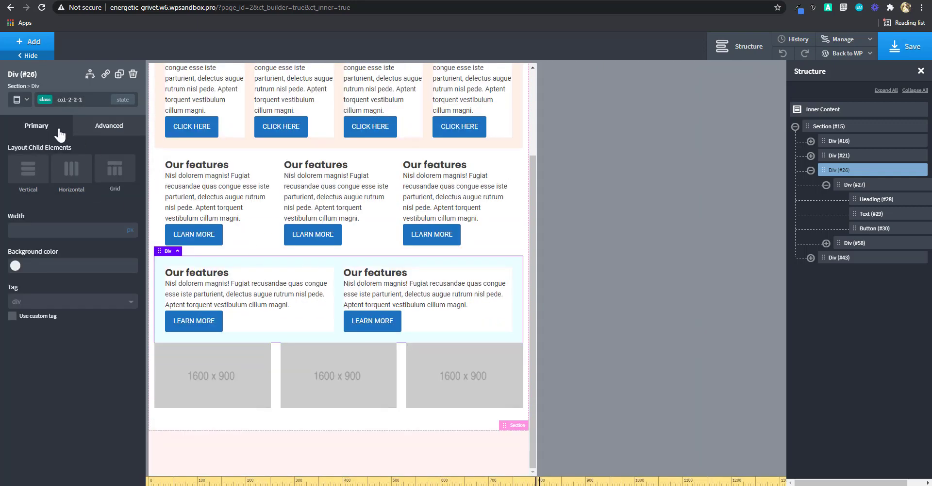
- For less than 800px, give the col-2-2-1 class a 2-column grid with auto minimum width and 10 px column and row gaps
{"action": "left_click", "coordinate": [19, 99]}
{"action": "left_click", "coordinate": [46, 166]}
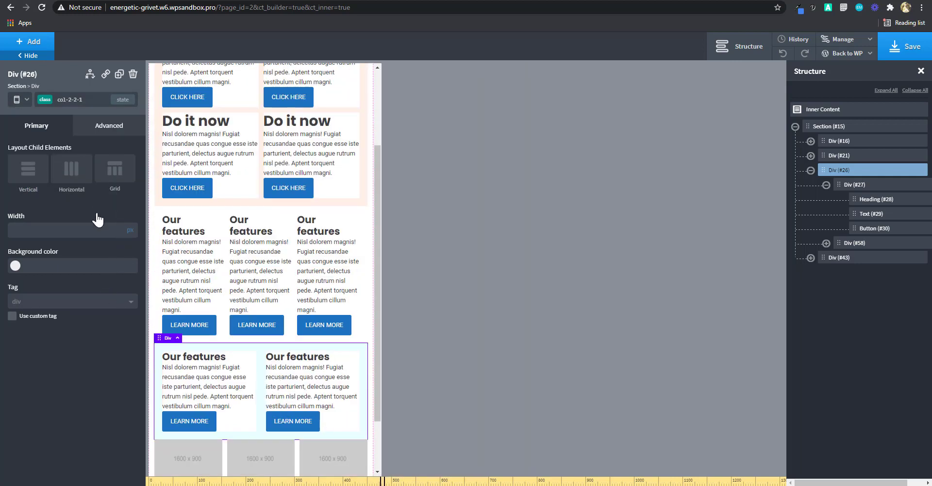
{"action": "left_click", "coordinate": [117, 170]}
{"action": "double_click", "coordinate": [17, 244]}
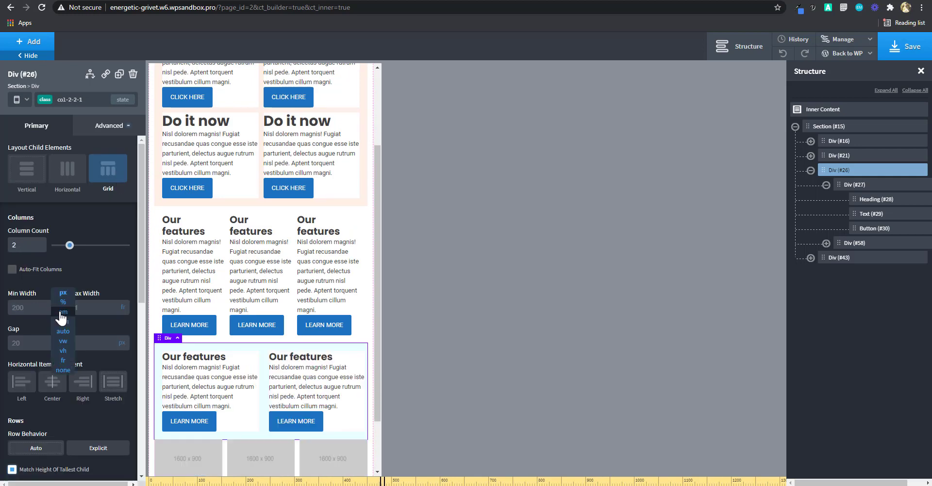
{"action": "left_click", "coordinate": [60, 307]}
{"action": "left_click", "coordinate": [64, 340]}
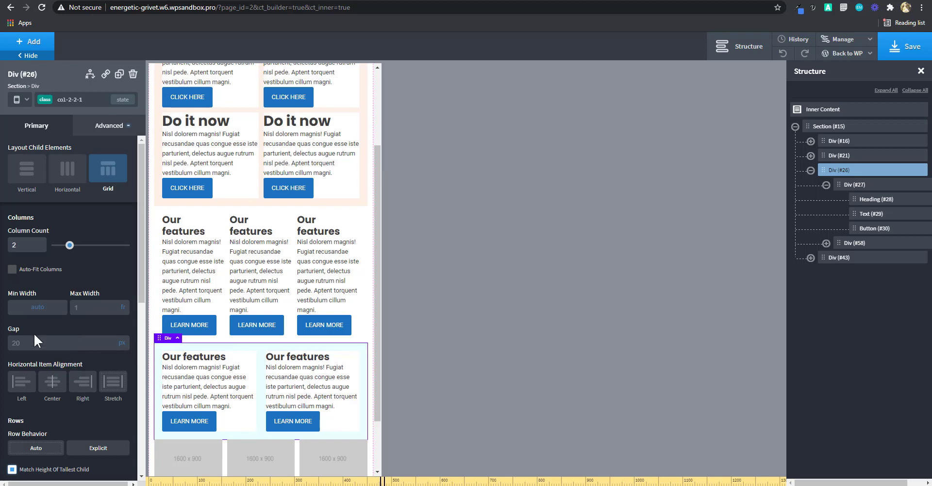
{"action": "type", "text": "10"}
{"action": "scroll", "coordinate": [42, 329], "scroll_direction": "down", "scroll_amount": 4}
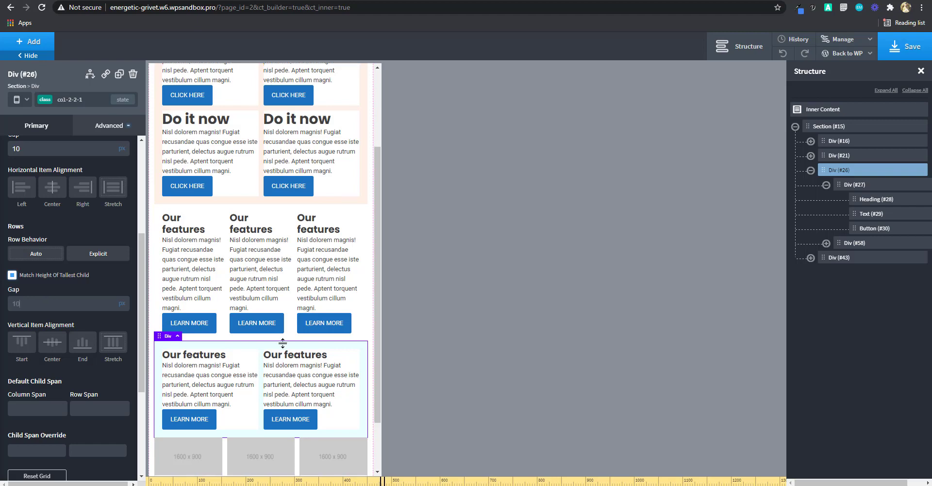
{"action": "scroll", "coordinate": [262, 340], "scroll_direction": "down", "scroll_amount": 3}
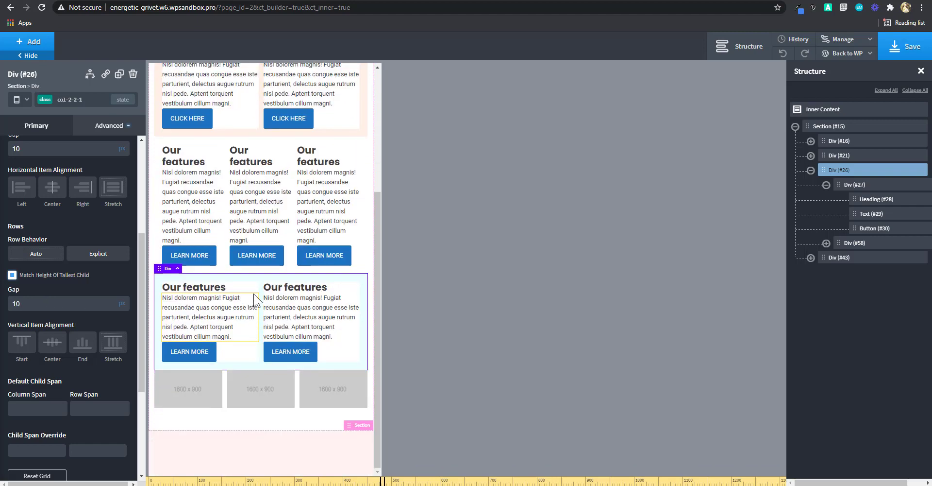
- Duplicate the first inner div of the two-column features block twice, making four feature divs in the grid
{"action": "left_click", "coordinate": [254, 288]}
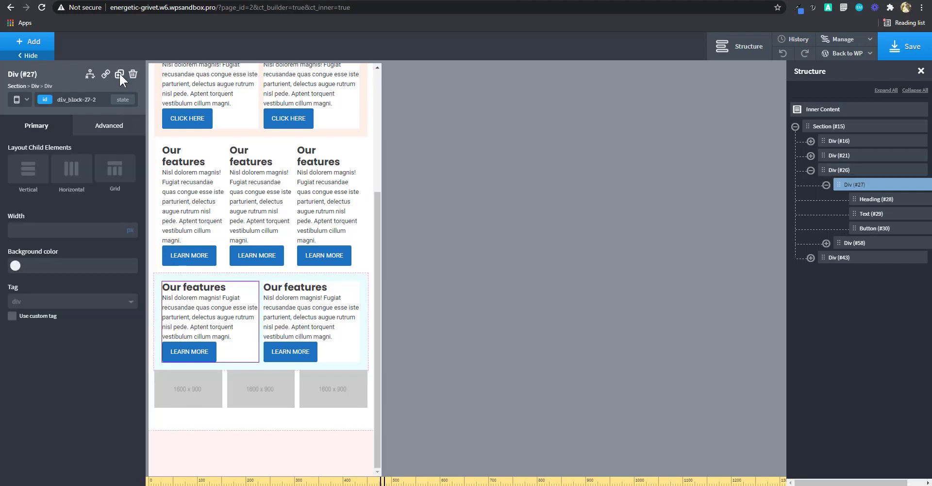
{"action": "double_click", "coordinate": [119, 74]}
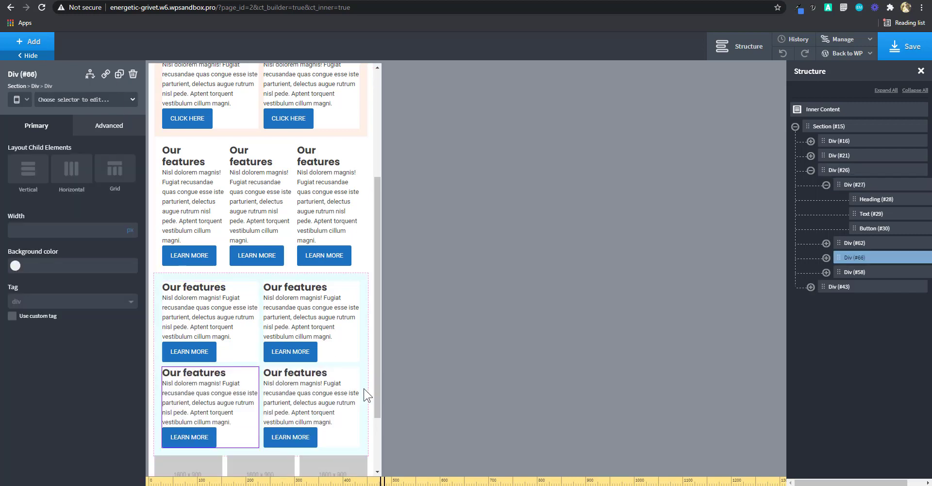
{"action": "scroll", "coordinate": [299, 388], "scroll_direction": "down", "scroll_amount": 1}
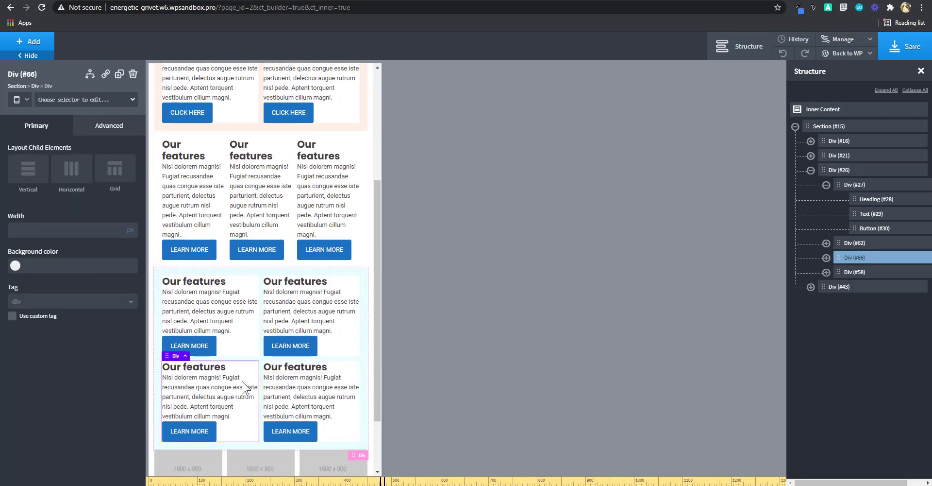
{"action": "scroll", "coordinate": [245, 386], "scroll_direction": "down", "scroll_amount": 1}
{"action": "scroll", "coordinate": [307, 386], "scroll_direction": "down", "scroll_amount": 1}
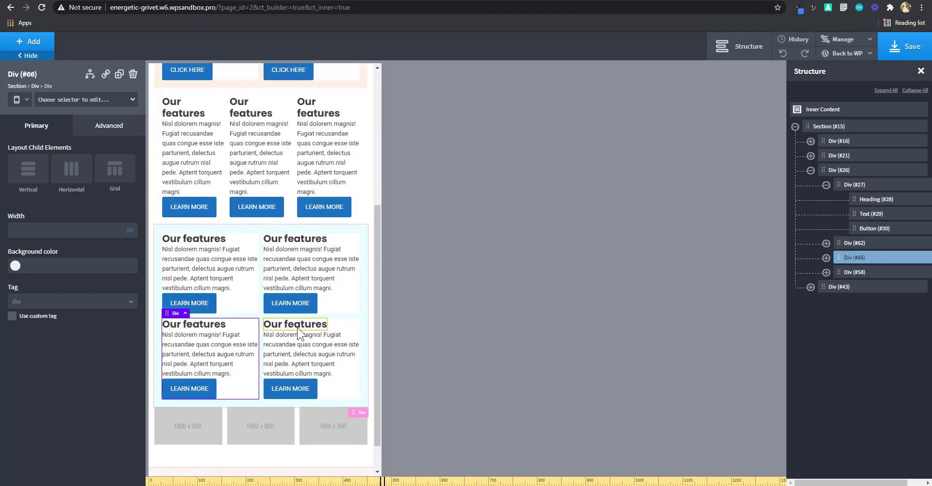
- Return to the all-devices view and check the layout of the four-, three- and two-column blocks
{"action": "left_click", "coordinate": [19, 99]}
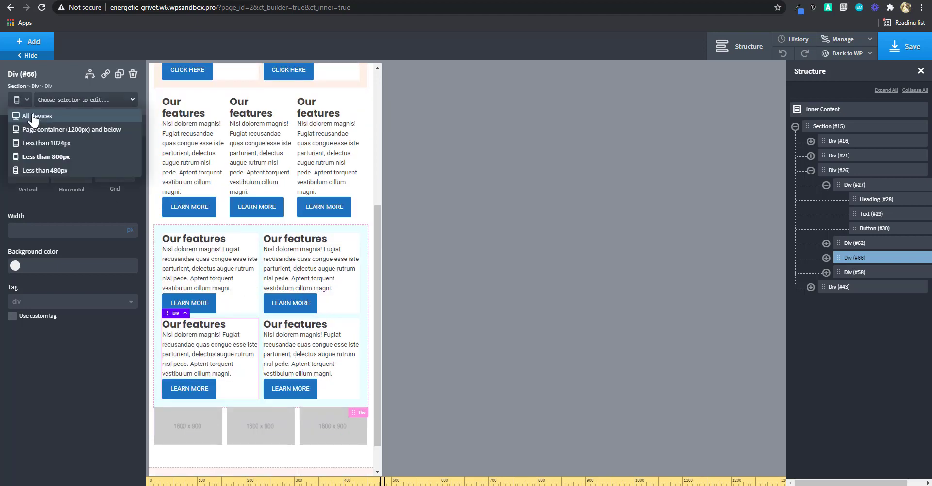
{"action": "left_click", "coordinate": [34, 118]}
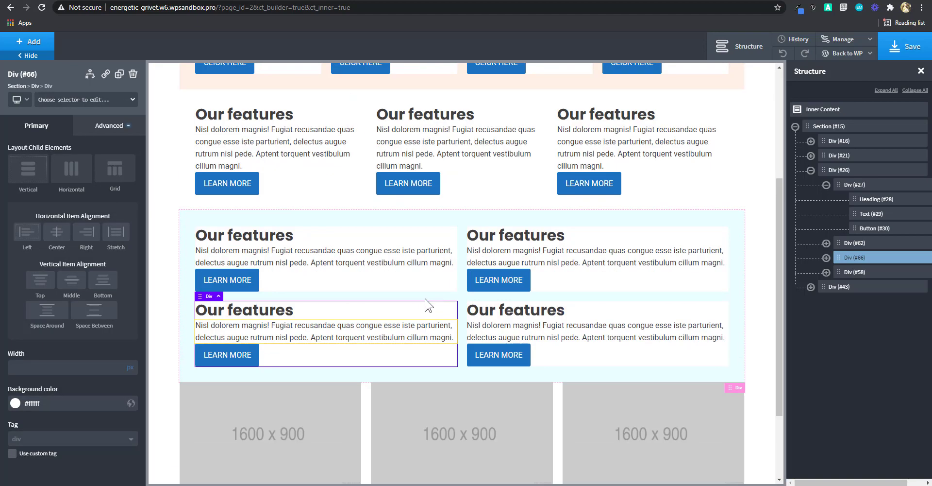
{"action": "scroll", "coordinate": [420, 304], "scroll_direction": "up", "scroll_amount": 3}
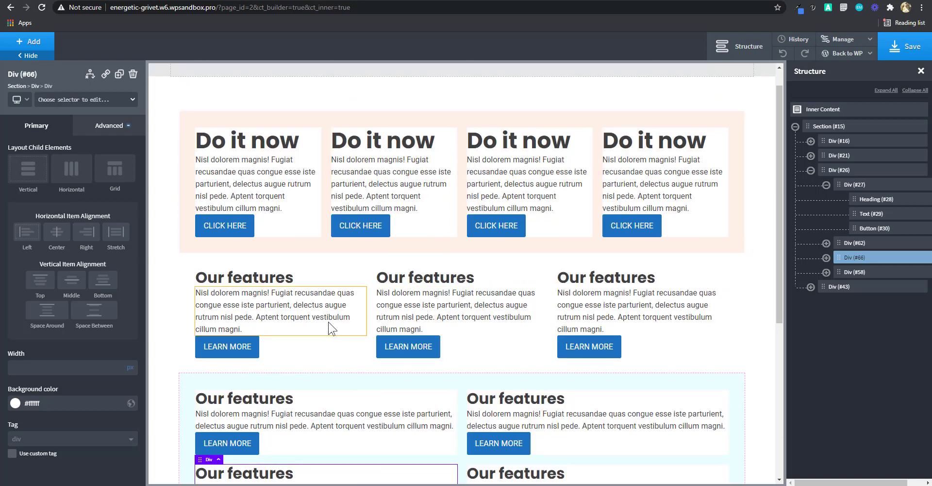
{"action": "scroll", "coordinate": [325, 326], "scroll_direction": "up", "scroll_amount": 1}
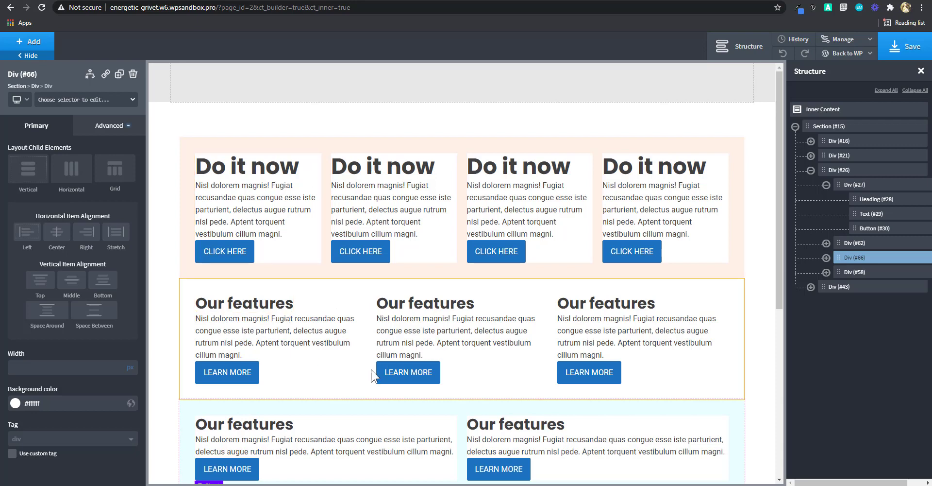
{"action": "scroll", "coordinate": [374, 374], "scroll_direction": "down", "scroll_amount": 1}
{"action": "scroll", "coordinate": [373, 374], "scroll_direction": "down", "scroll_amount": 2}
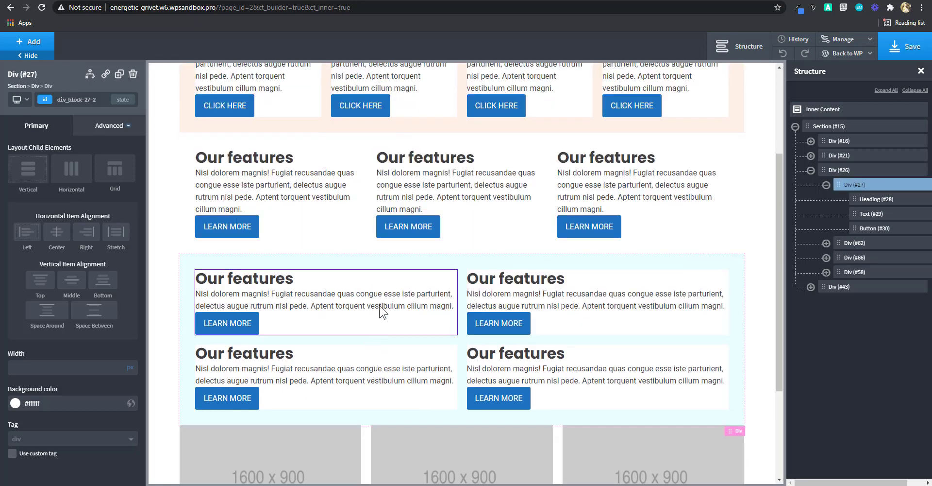
- Select the first inner div of the two-column features block and add a new class named padding-m to it
{"action": "left_click", "coordinate": [407, 289]}
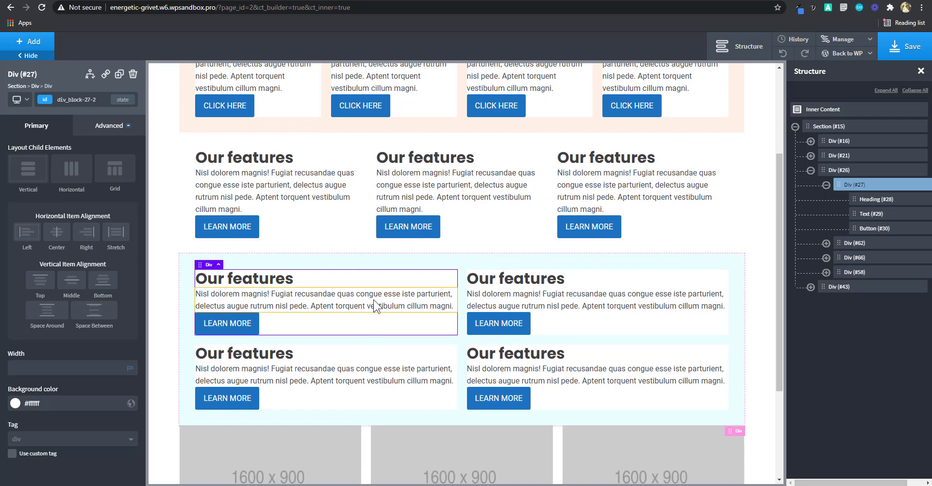
{"action": "scroll", "coordinate": [430, 343], "scroll_direction": "down", "scroll_amount": 2}
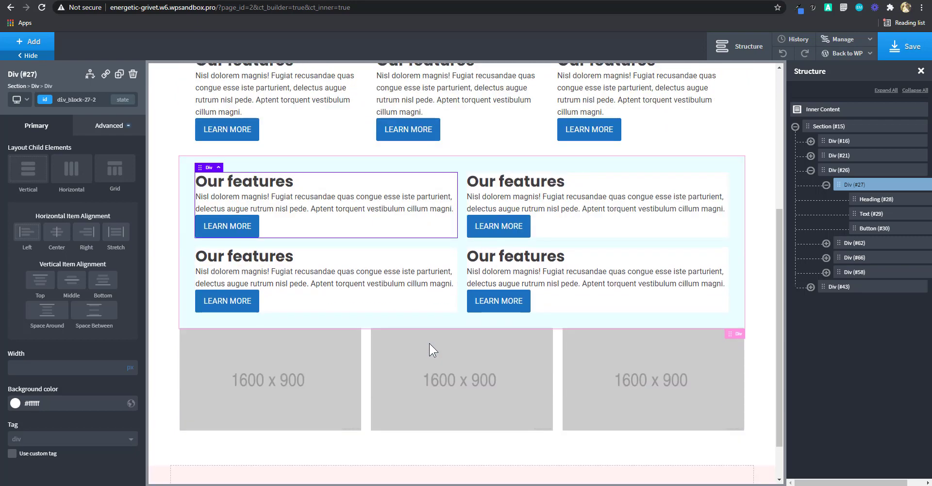
{"action": "scroll", "coordinate": [429, 343], "scroll_direction": "down", "scroll_amount": 1}
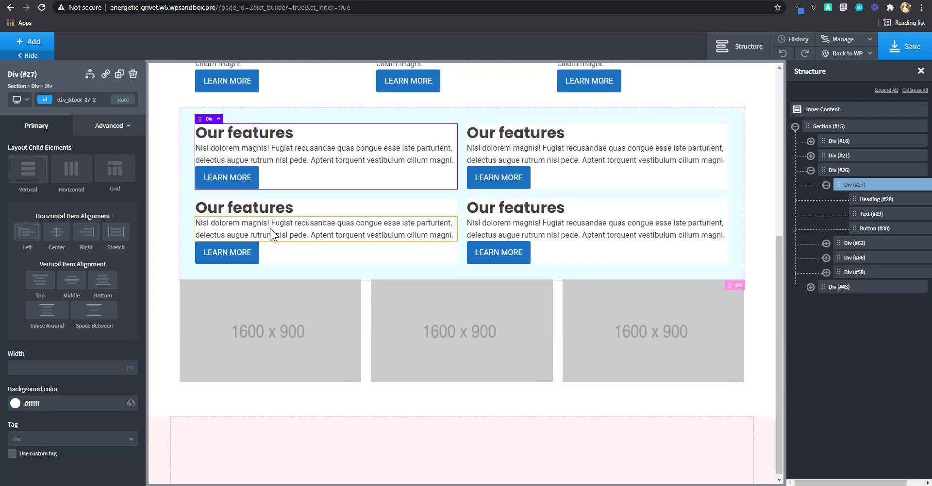
{"action": "left_click", "coordinate": [80, 99]}
{"action": "type", "text": "pad"}
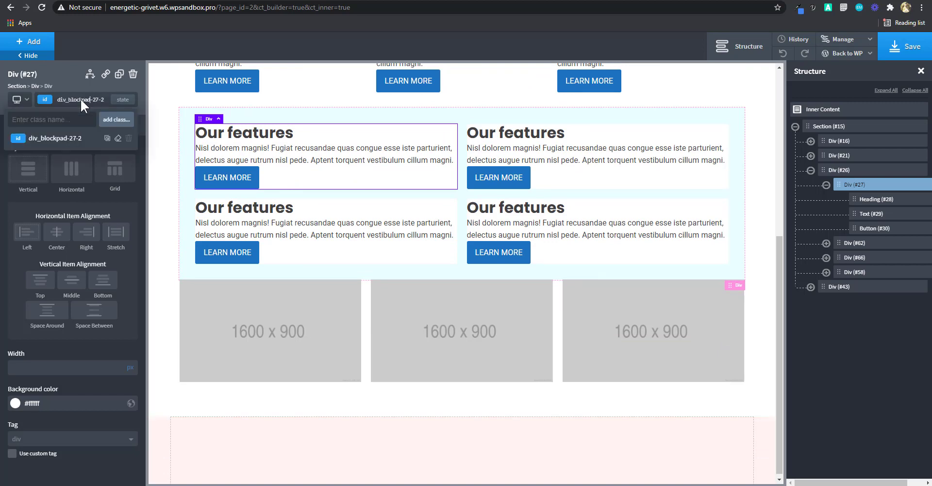
{"action": "type", "text": "ding"}
{"action": "key", "text": "ctrl+a"}
{"action": "type", "text": "p"}
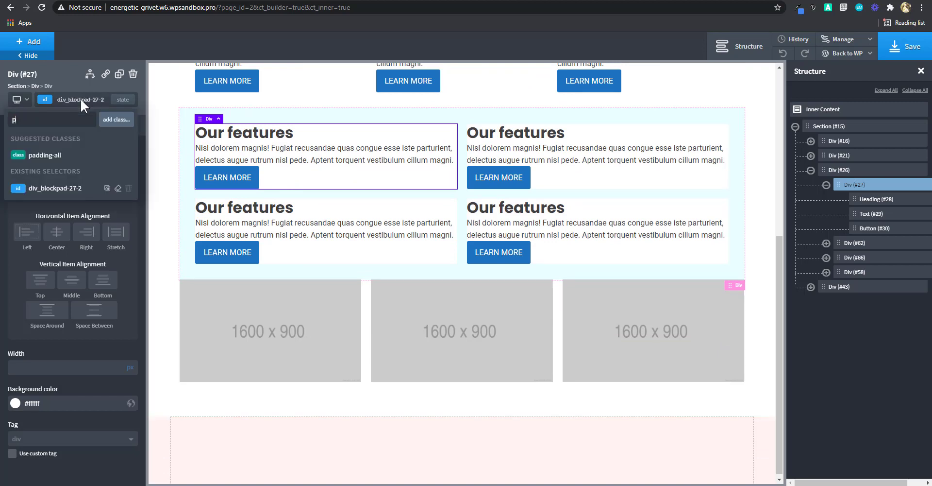
{"action": "type", "text": "adding-m"}
{"action": "left_click", "coordinate": [111, 127]}
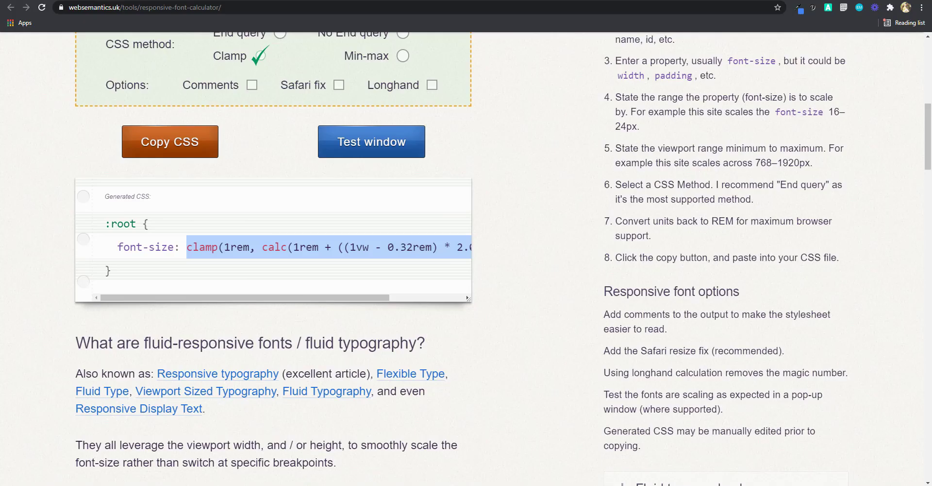
- In the responsive font calculator, set the property range from 0.8 to 2 rem and copy the generated clamp() value
{"action": "scroll", "coordinate": [293, 204], "scroll_direction": "up", "scroll_amount": 3}
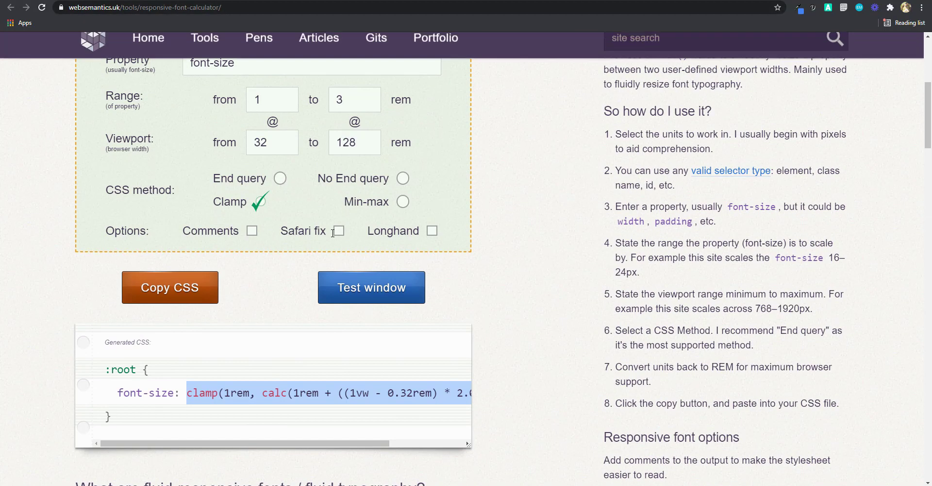
{"action": "double_click", "coordinate": [260, 108]}
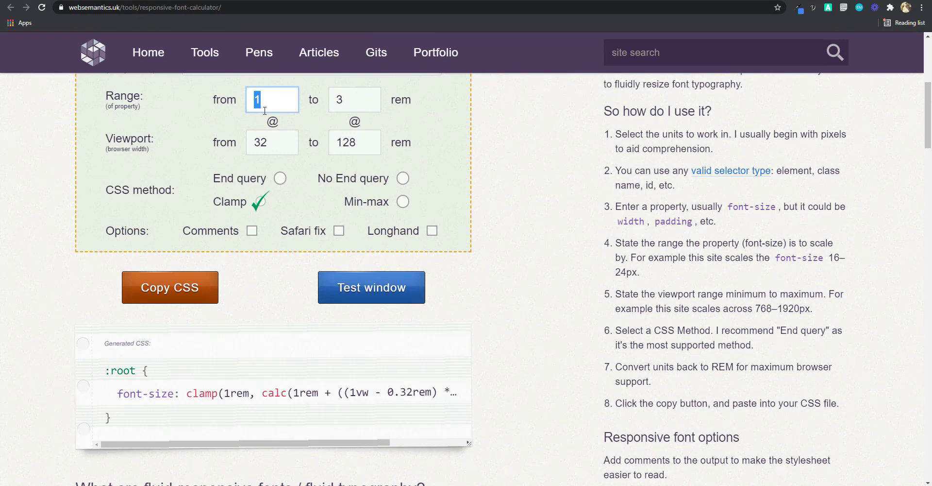
{"action": "key", "text": "BackSpace"}
{"action": "type", "text": "0.8"}
{"action": "double_click", "coordinate": [336, 101]}
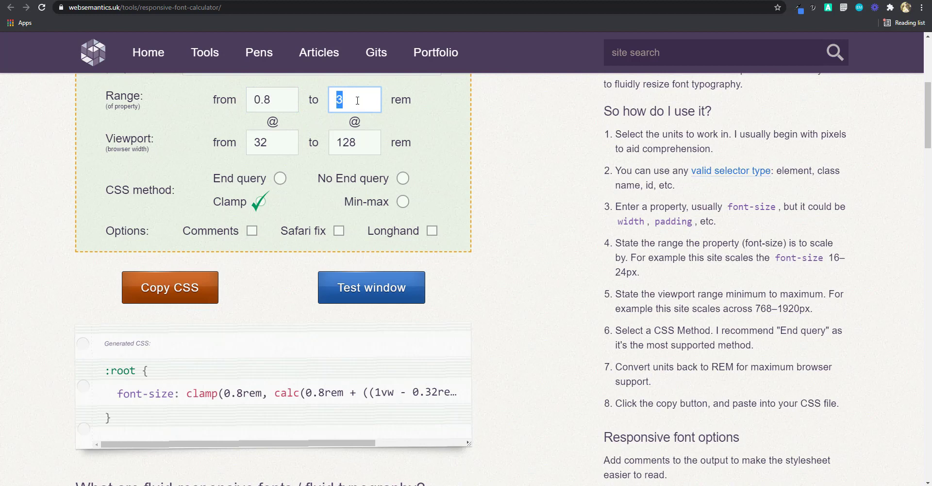
{"action": "type", "text": "2"}
{"action": "left_click_drag", "start_coordinate": [357, 439], "coordinate": [185, 392]}
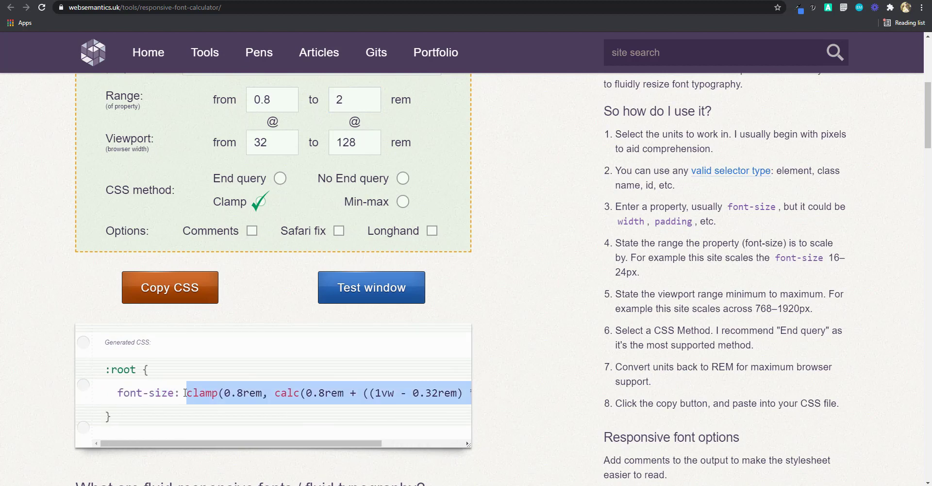
- Back in the page builder, set the padding-m class's padding on all sides to the copied clamp() value, with the unit none
{"action": "key", "text": "ctrl+Tab"}
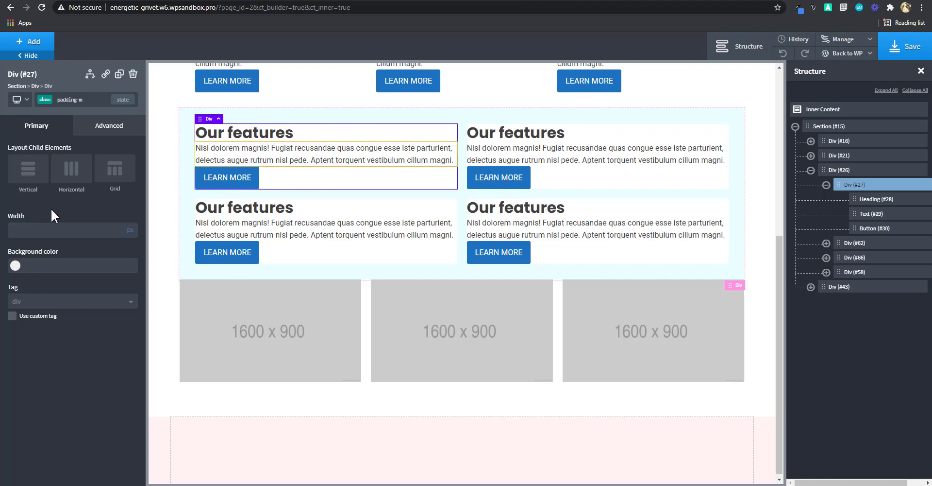
{"action": "left_click", "coordinate": [97, 130]}
{"action": "left_click", "coordinate": [91, 178]}
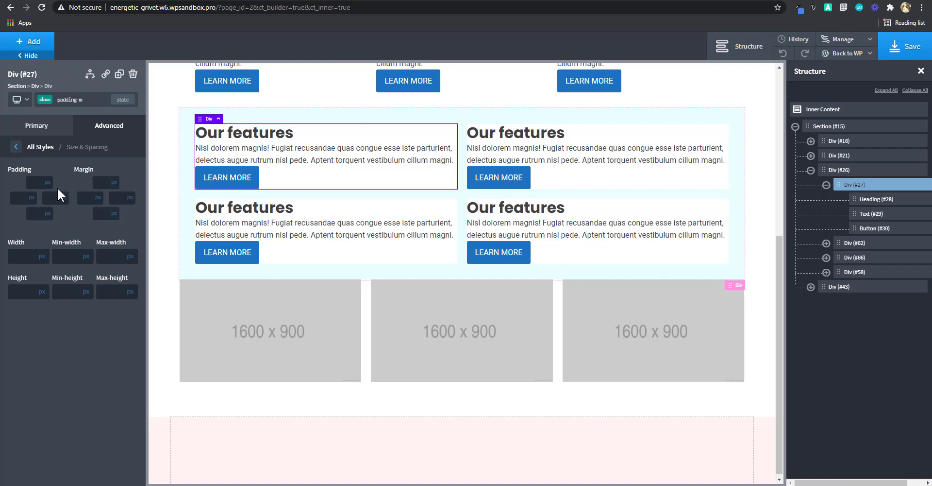
{"action": "mouse_move", "coordinate": [47, 182]}
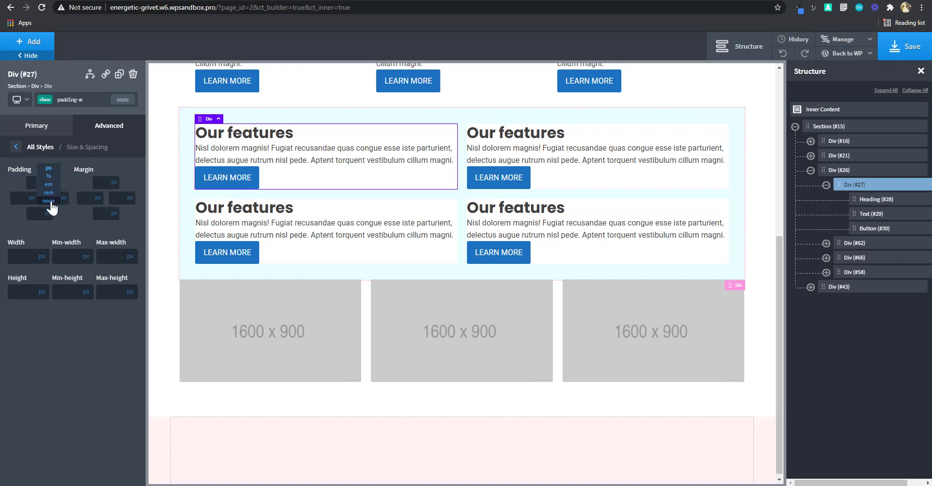
{"action": "left_click", "coordinate": [50, 201]}
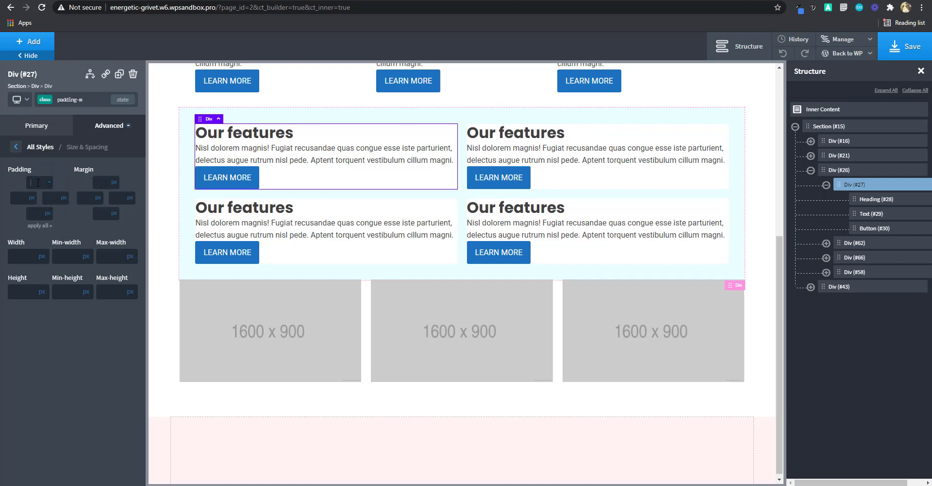
{"action": "left_click", "coordinate": [39, 227]}
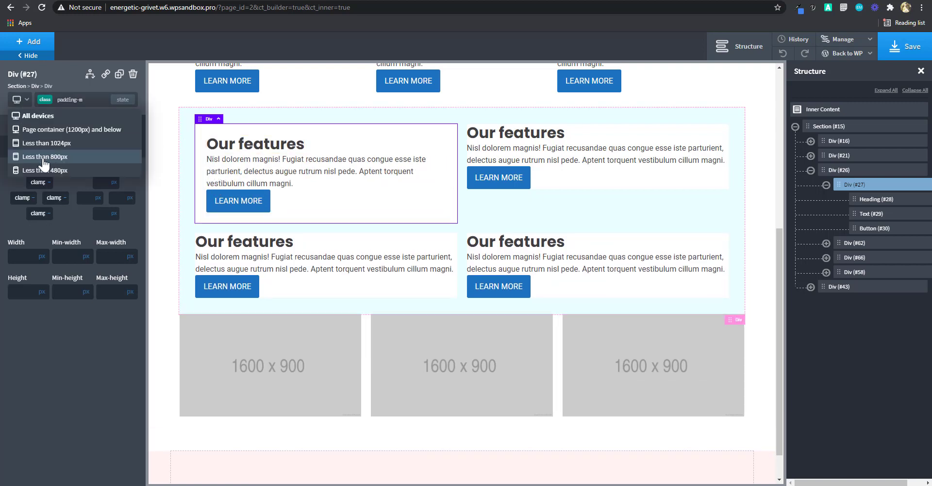
- Check the padding-m div's spacing at less than 480px and return to the all-devices view
{"action": "left_click", "coordinate": [68, 174]}
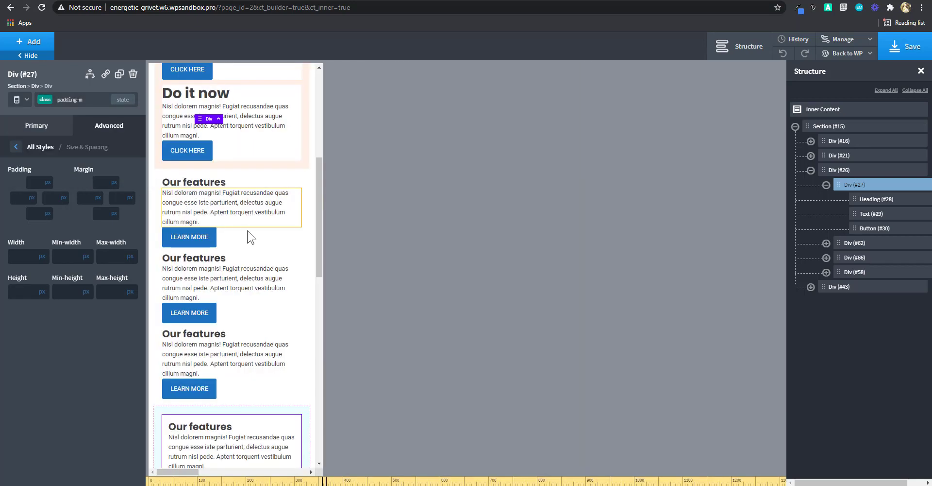
{"action": "scroll", "coordinate": [246, 236], "scroll_direction": "up", "scroll_amount": 1}
{"action": "scroll", "coordinate": [318, 211], "scroll_direction": "up", "scroll_amount": 3}
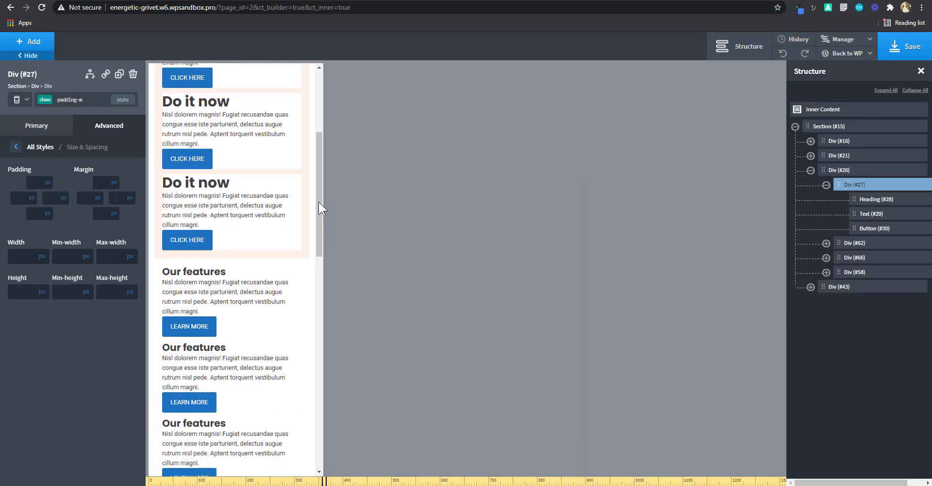
{"action": "left_click_drag", "start_coordinate": [319, 202], "coordinate": [319, 277]}
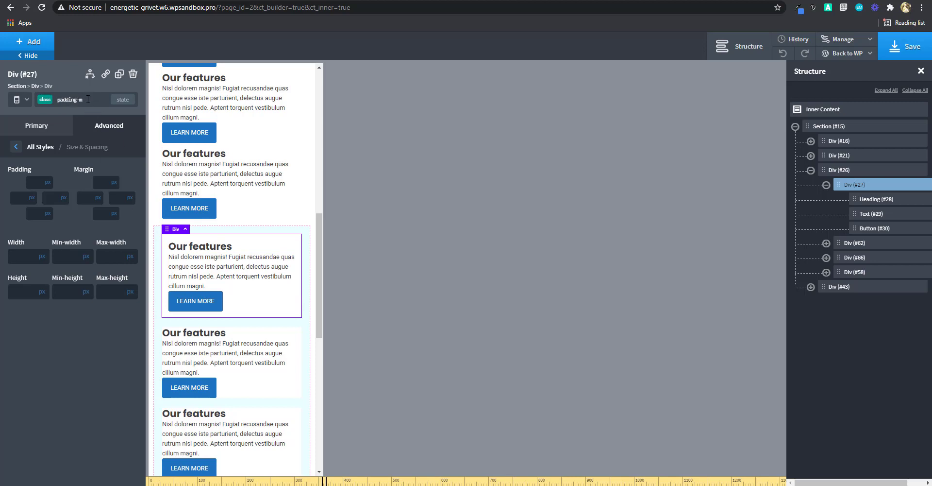
{"action": "left_click", "coordinate": [17, 99]}
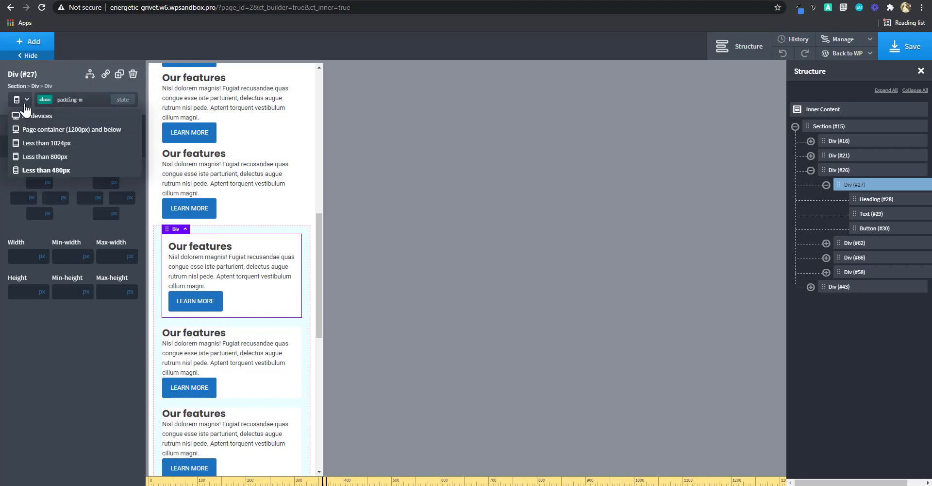
{"action": "left_click", "coordinate": [33, 117]}
{"action": "scroll", "coordinate": [503, 222], "scroll_direction": "up", "scroll_amount": 3}
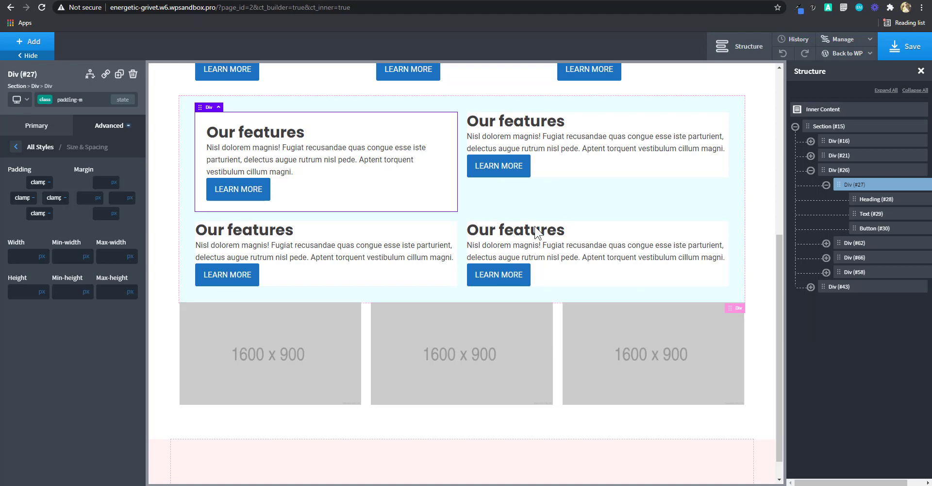
{"action": "scroll", "coordinate": [620, 209], "scroll_direction": "up", "scroll_amount": 2}
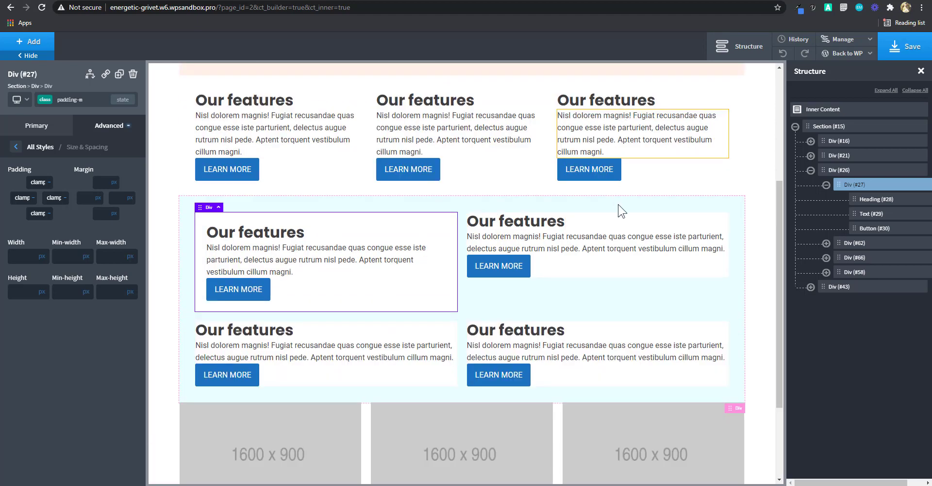
- Select the three-column features div and give its own ID, div_block-21-2, a light blue background, #e8fbff
{"action": "left_click", "coordinate": [620, 211]}
{"action": "scroll", "coordinate": [621, 211], "scroll_direction": "up", "scroll_amount": 1}
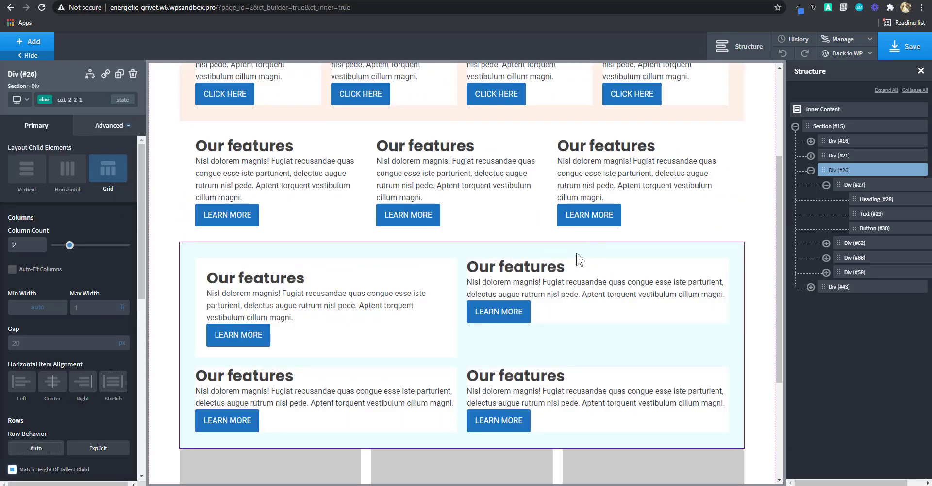
{"action": "left_click", "coordinate": [672, 137]}
{"action": "left_click", "coordinate": [80, 100]}
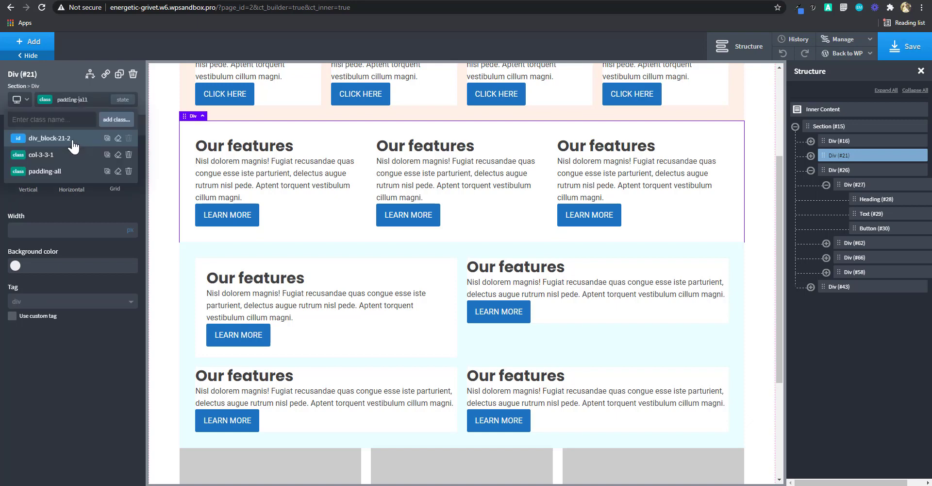
{"action": "left_click", "coordinate": [56, 138]}
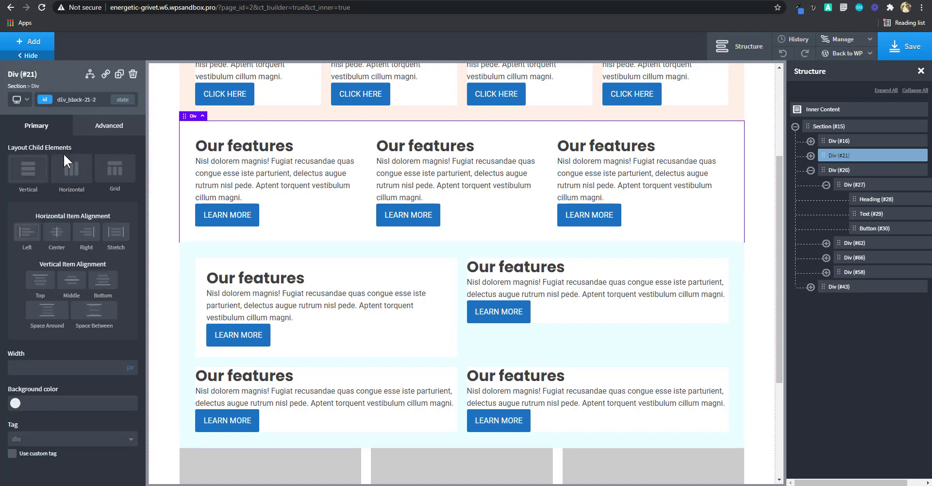
{"action": "left_click", "coordinate": [16, 404]}
{"action": "scroll", "coordinate": [64, 402], "scroll_direction": "down", "scroll_amount": 2}
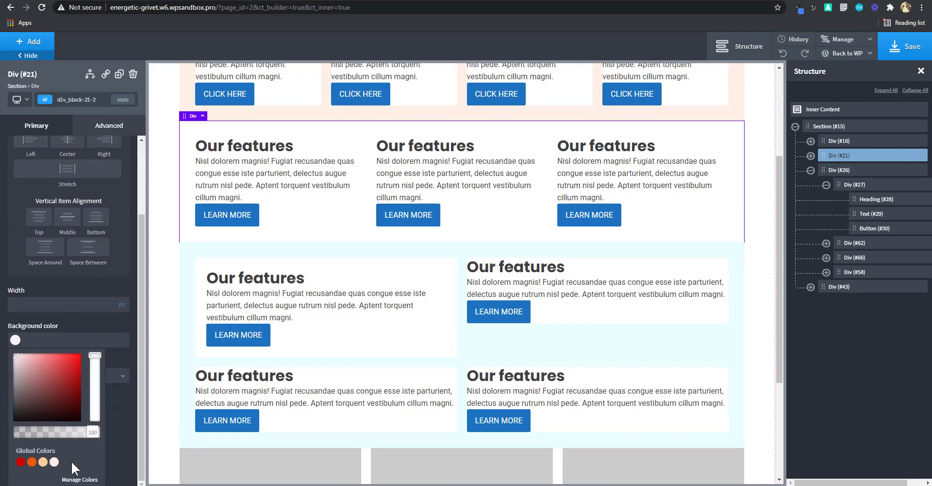
{"action": "left_click", "coordinate": [54, 461]}
{"action": "left_click", "coordinate": [92, 391]}
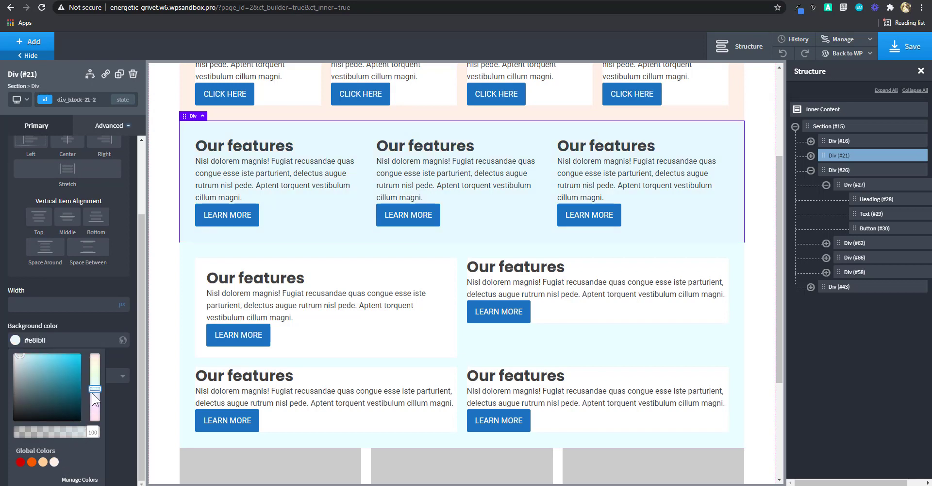
- Change the background of the three-column features div to light pink, #ffeffc
{"action": "left_click_drag", "start_coordinate": [91, 383], "coordinate": [91, 407]}
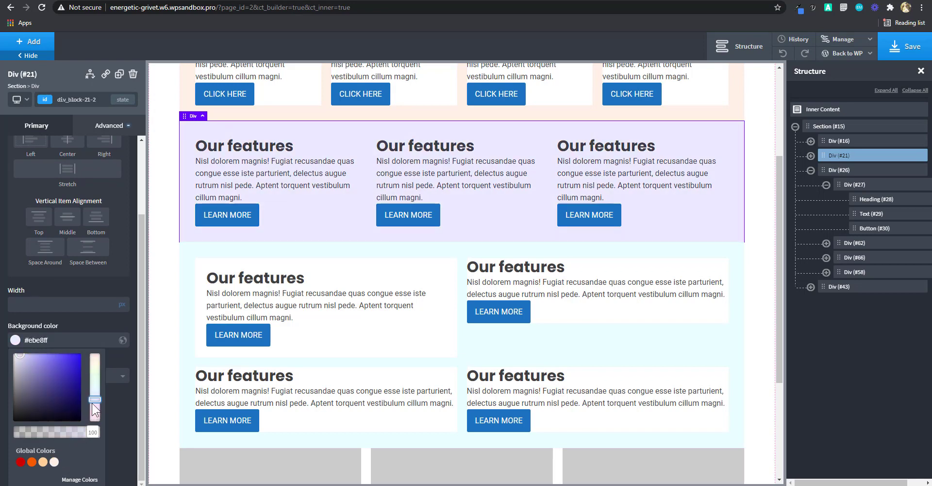
{"action": "left_click", "coordinate": [93, 405]}
{"action": "left_click_drag", "start_coordinate": [94, 408], "coordinate": [94, 412]}
{"action": "left_click", "coordinate": [18, 356]}
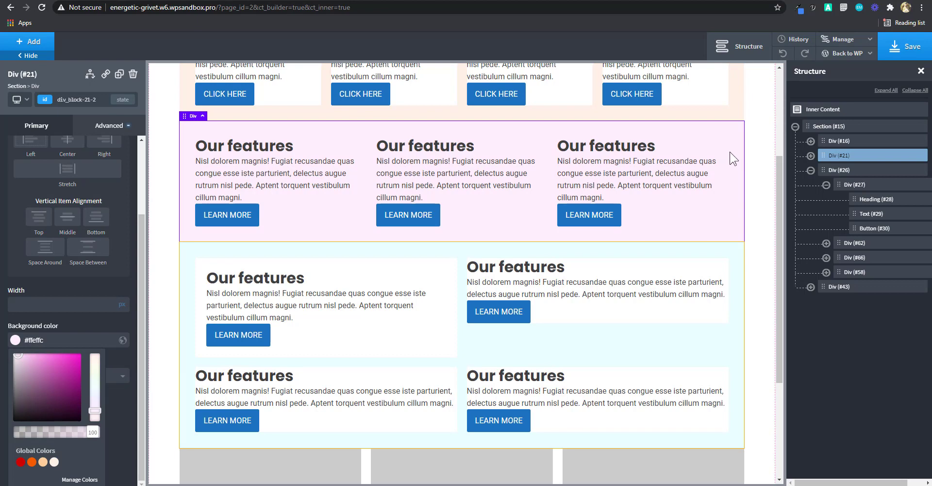
{"action": "left_click", "coordinate": [733, 138]}
{"action": "left_click", "coordinate": [854, 170]}
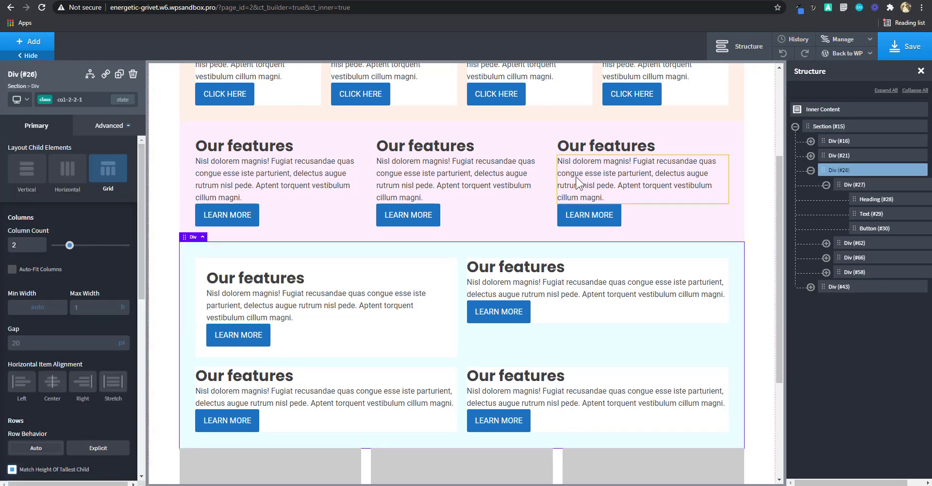
- Add a new class named margin-b-1 to the three-column features div and open the class's size and spacing settings
{"action": "left_click", "coordinate": [838, 157]}
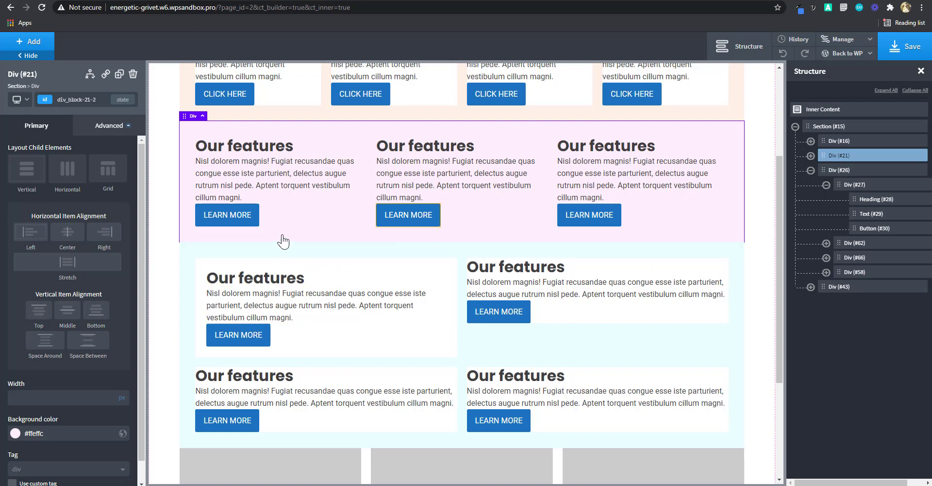
{"action": "left_click", "coordinate": [79, 104]}
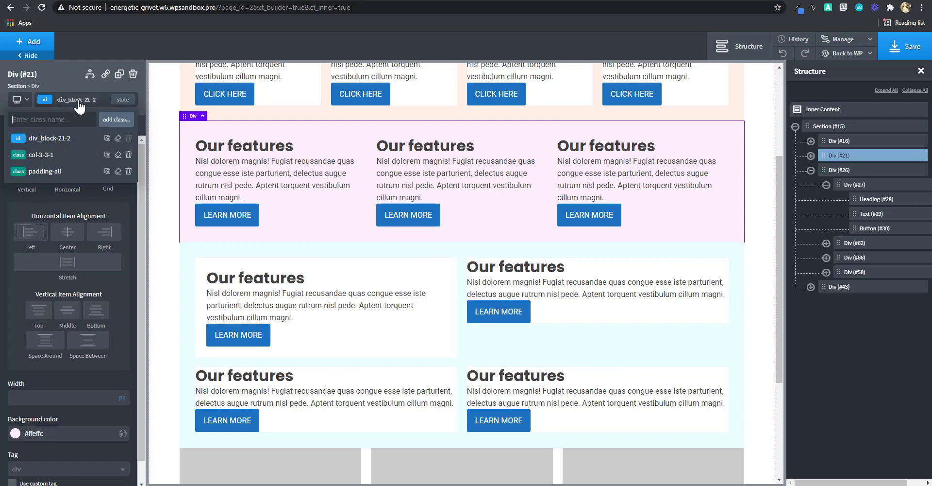
{"action": "type", "text": "m"}
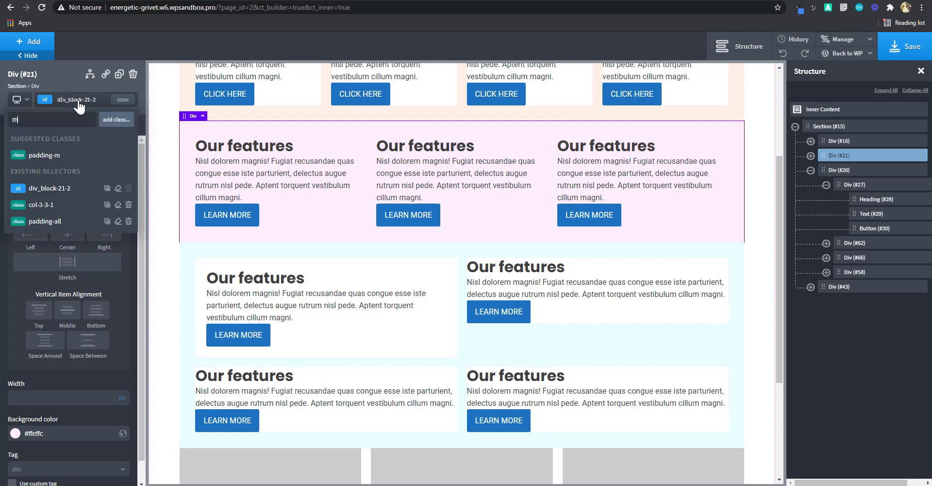
{"action": "type", "text": "argin"}
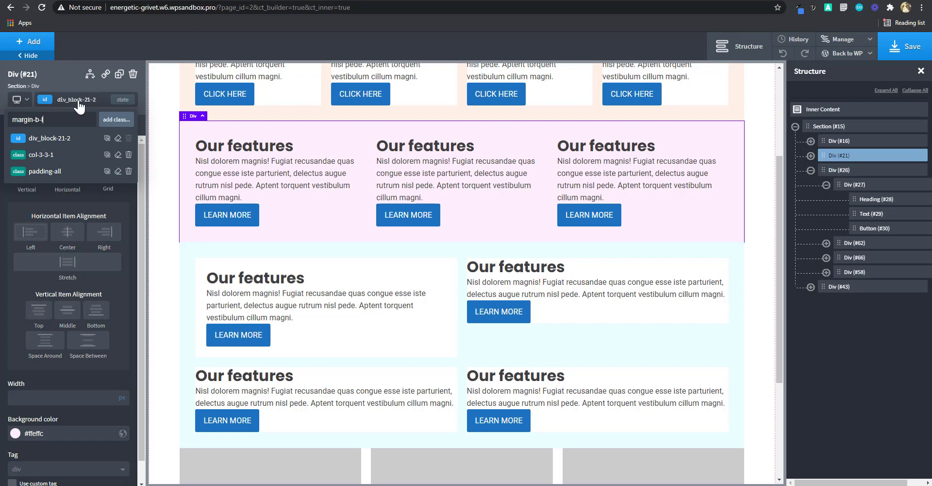
{"action": "type", "text": "-b-1"}
{"action": "key", "text": "Return"}
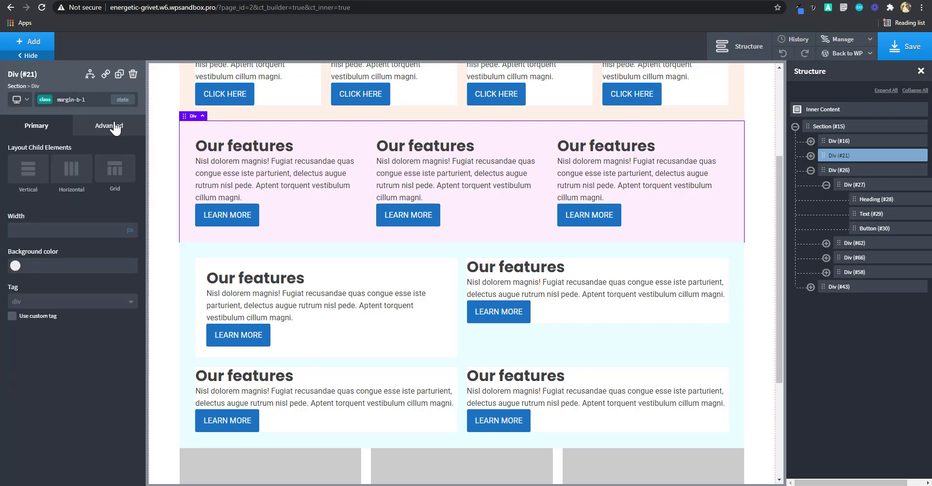
{"action": "left_click", "coordinate": [118, 129]}
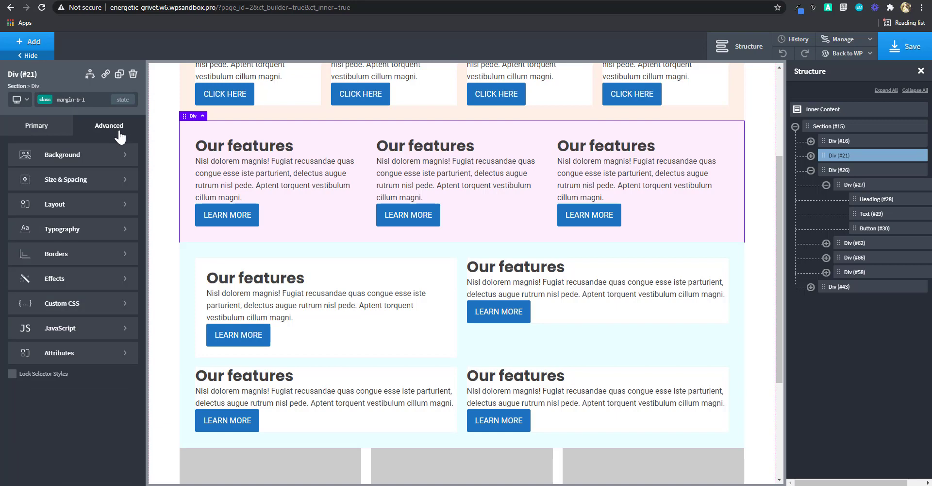
{"action": "left_click", "coordinate": [87, 182]}
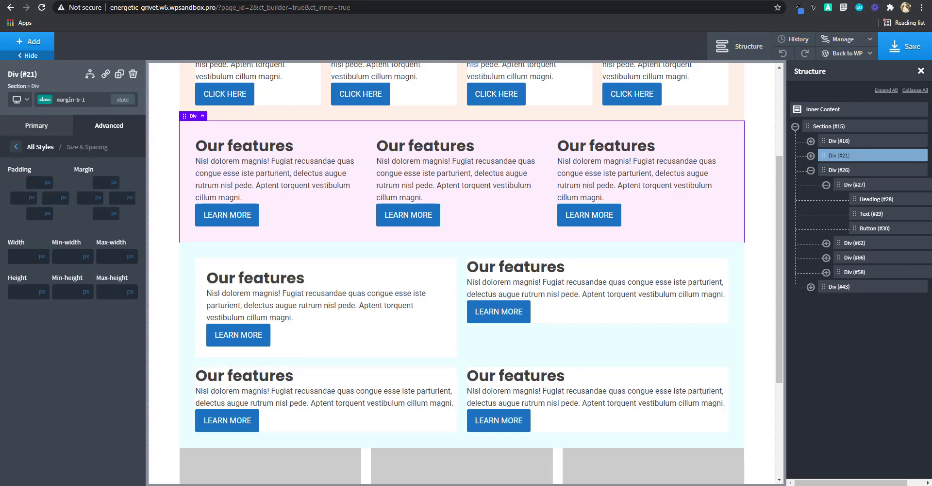
- Switch to the responsive font calculator and select the minimum value of the property range for editing
{"action": "key", "text": "ctrl+Tab"}
{"action": "left_click_drag", "start_coordinate": [279, 100], "coordinate": [248, 100]}
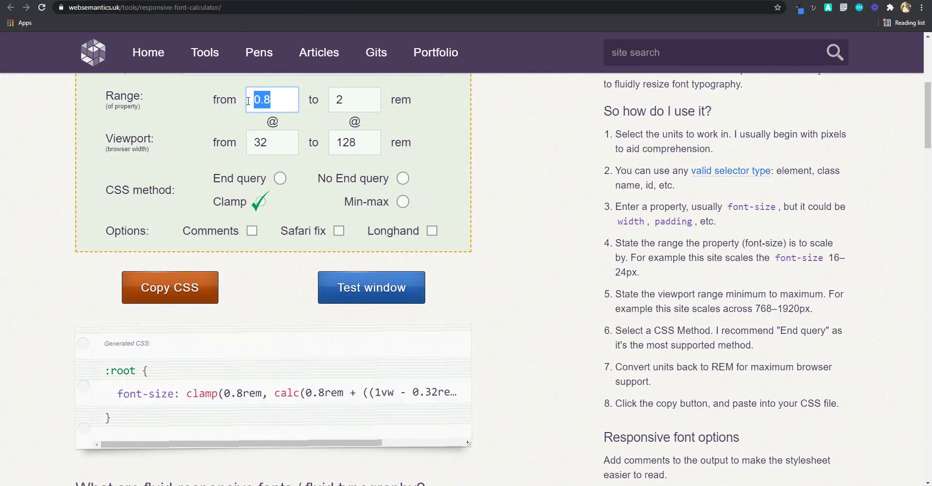
- Set the calculator's property range from 2.4 to 5 rem and copy the generated clamp expression
{"action": "type", "text": "2"}
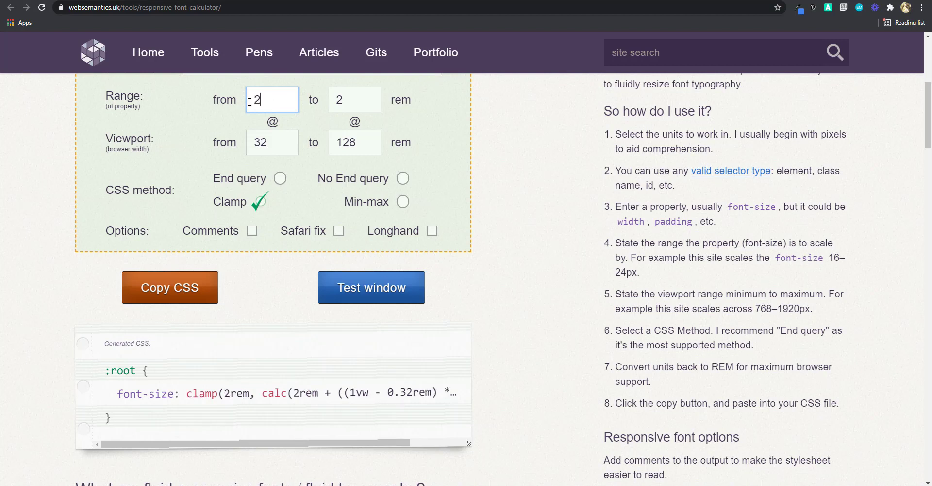
{"action": "type", "text": ".4"}
{"action": "left_click_drag", "start_coordinate": [360, 100], "coordinate": [332, 103]}
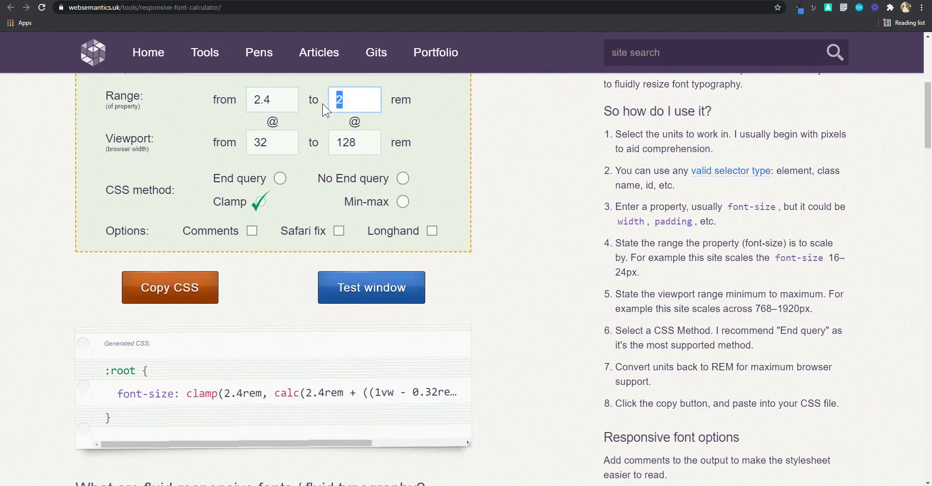
{"action": "type", "text": "5"}
{"action": "left_click_drag", "start_coordinate": [366, 442], "coordinate": [467, 439]}
{"action": "left_click_drag", "start_coordinate": [459, 393], "coordinate": [189, 396]}
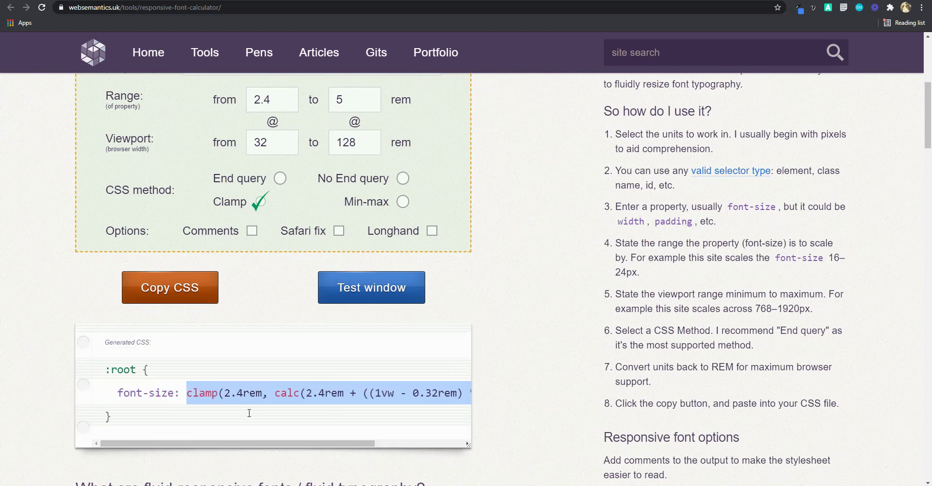
- Switch to the Oxygen builder page and set the margin-b-l class's bottom margin to the copied clamp expression, with unit none
{"action": "key", "text": "ctrl+Tab"}
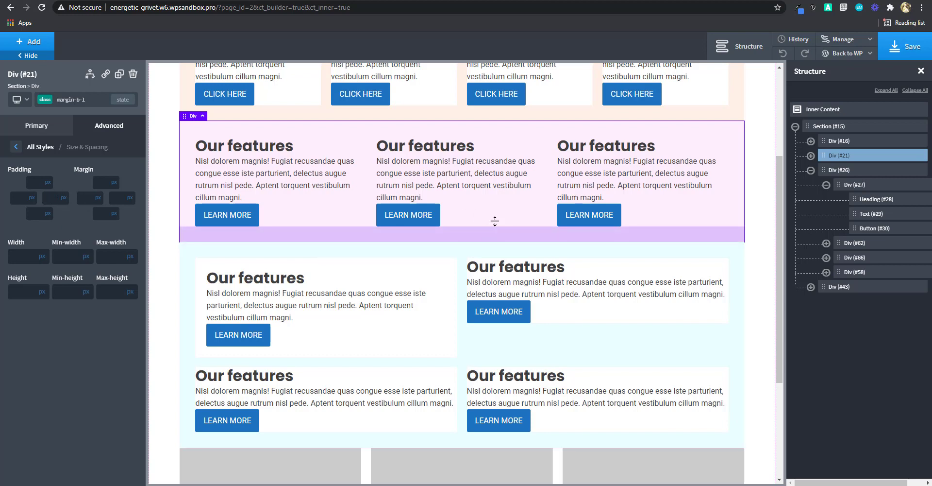
{"action": "left_click", "coordinate": [112, 215]}
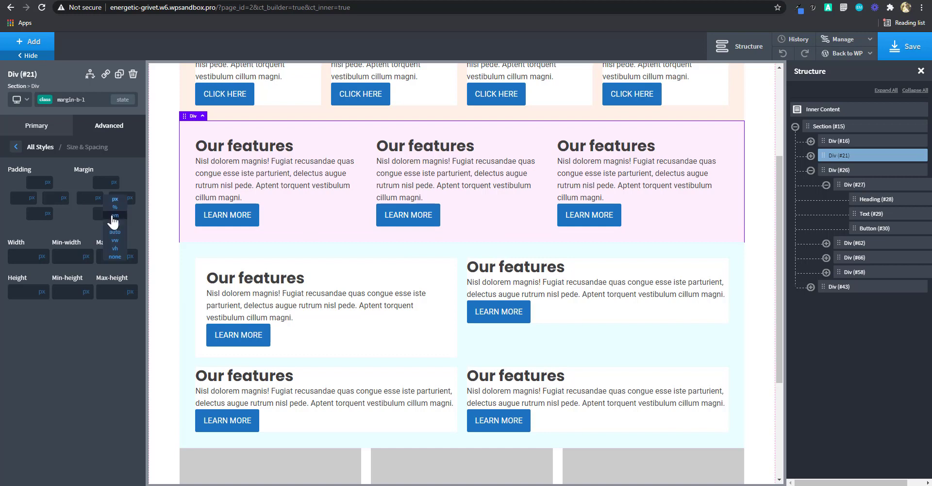
{"action": "left_click", "coordinate": [116, 257]}
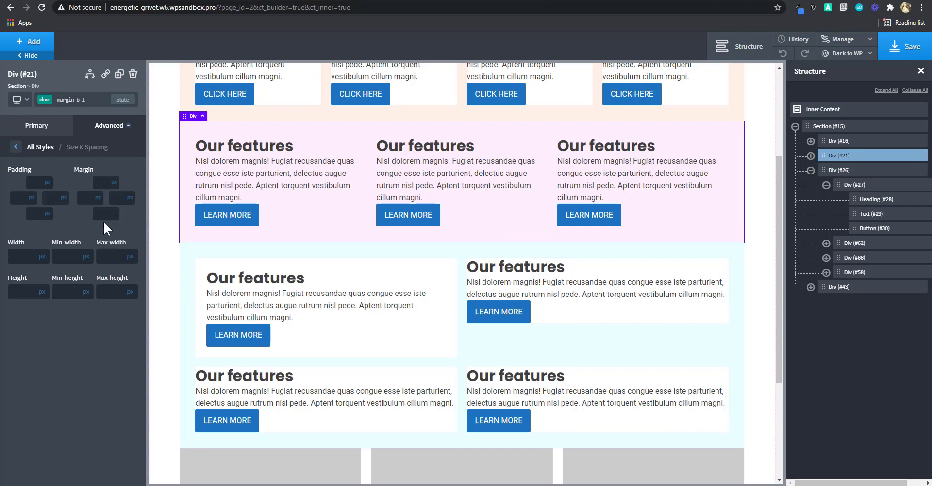
{"action": "left_click", "coordinate": [104, 213]}
{"action": "type", "text": "5rem"}
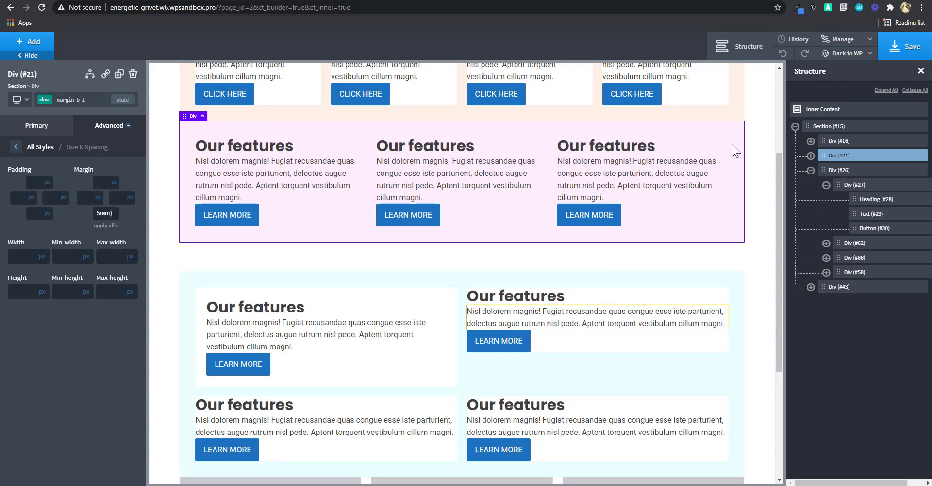
- Add the existing margin-b-l class to the four-column div containing the "Do it now" cards
{"action": "left_click", "coordinate": [737, 114]}
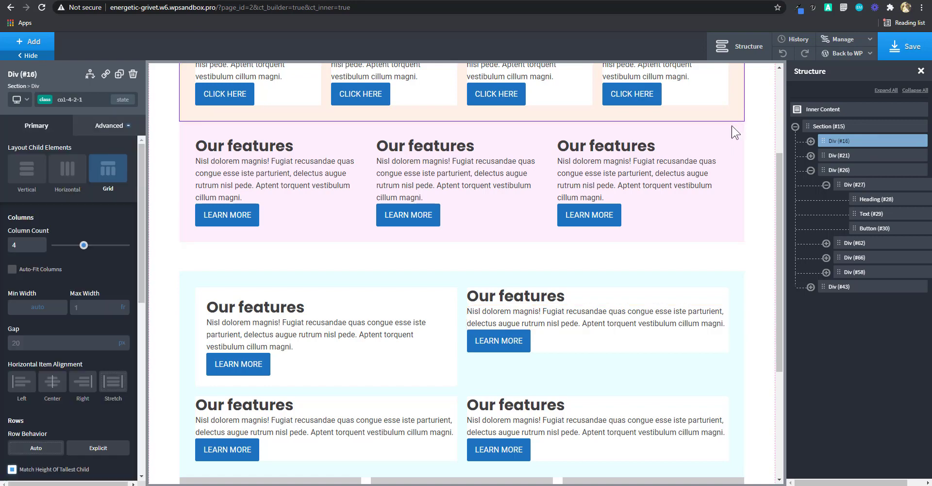
{"action": "left_click", "coordinate": [75, 96]}
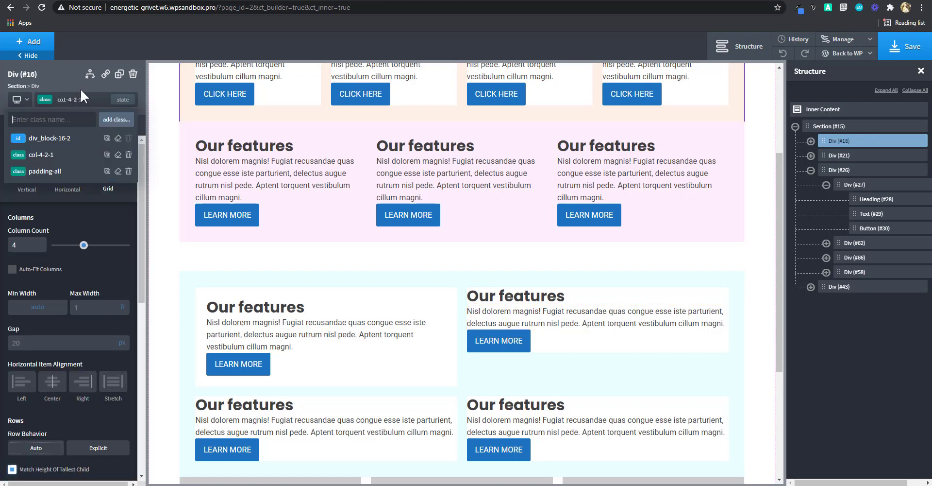
{"action": "type", "text": "m"}
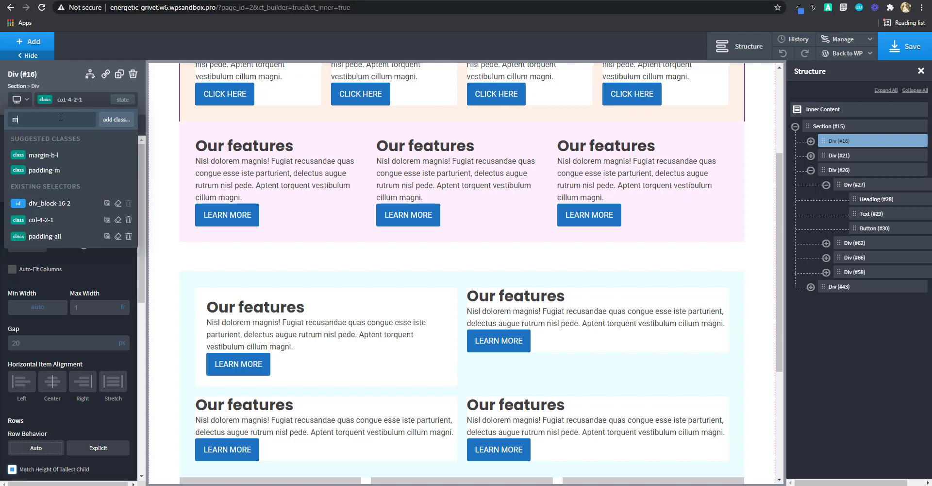
{"action": "type", "text": "argin"}
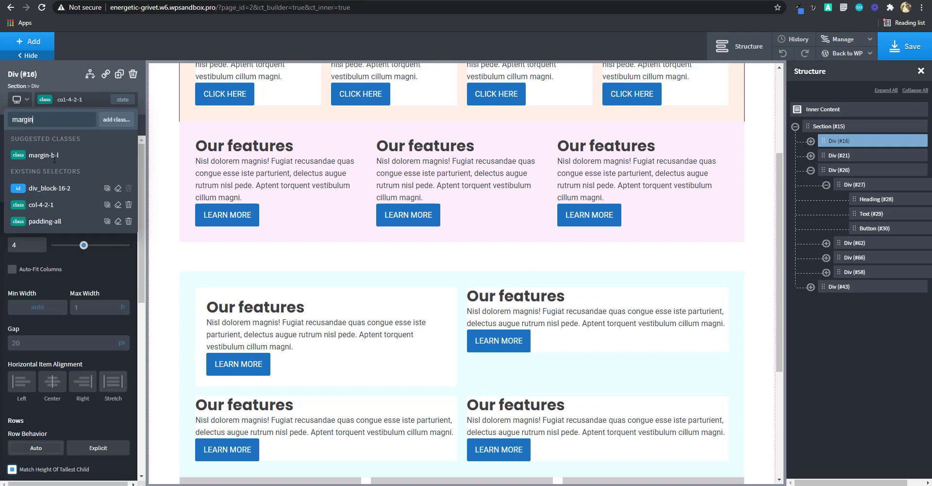
{"action": "left_click", "coordinate": [54, 155]}
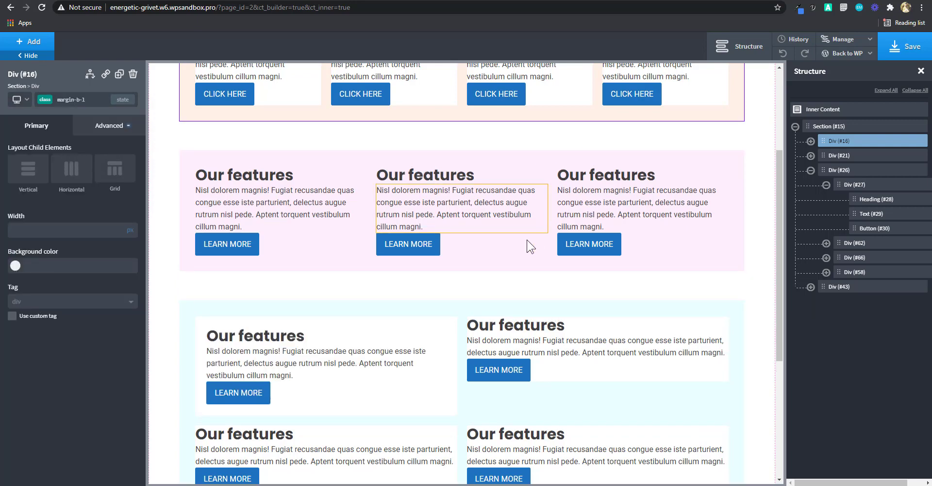
- Preview the spacing between the content blocks at phone width, then return to the desktop view and review it there
{"action": "scroll", "coordinate": [447, 196], "scroll_direction": "up", "scroll_amount": 1}
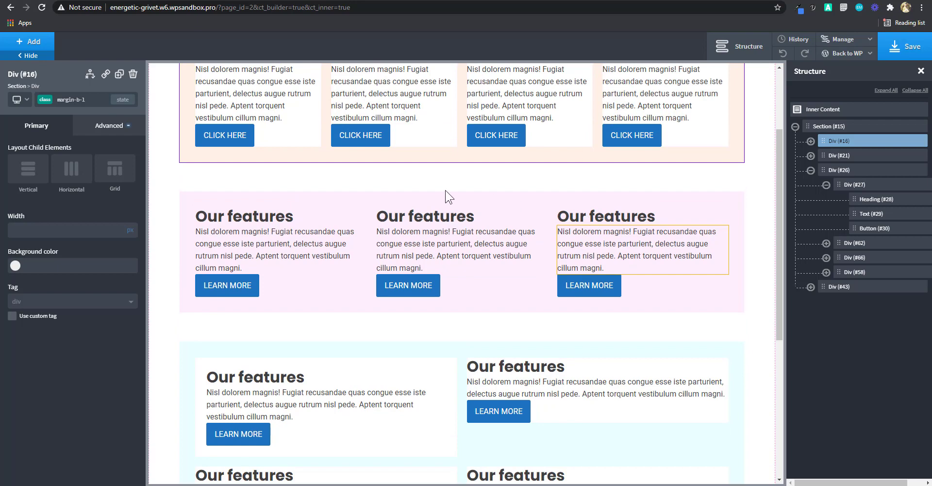
{"action": "left_click", "coordinate": [22, 100]}
{"action": "left_click", "coordinate": [46, 179]}
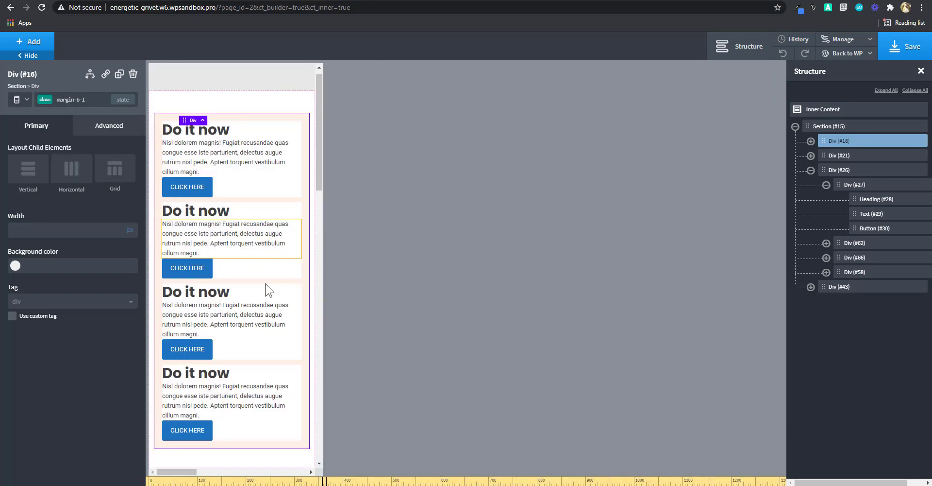
{"action": "left_click_drag", "start_coordinate": [320, 148], "coordinate": [315, 262]}
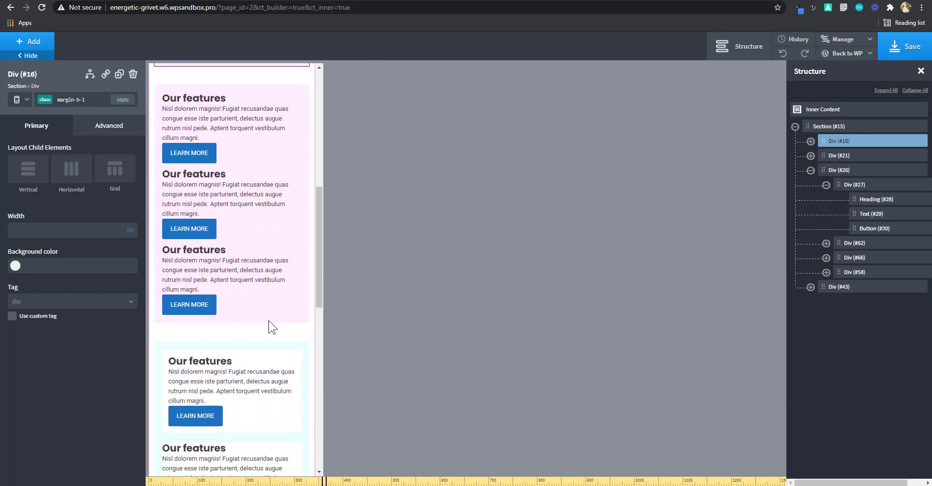
{"action": "left_click", "coordinate": [14, 99]}
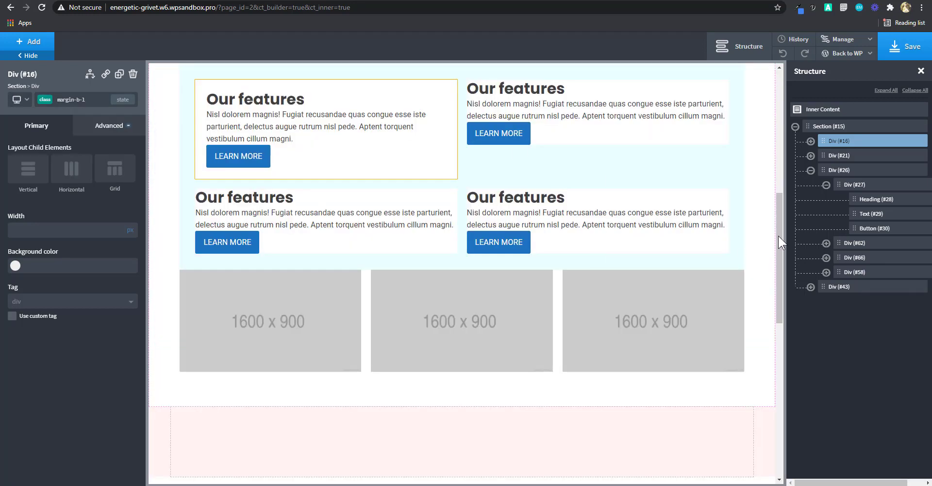
{"action": "left_click_drag", "start_coordinate": [779, 235], "coordinate": [780, 155]}
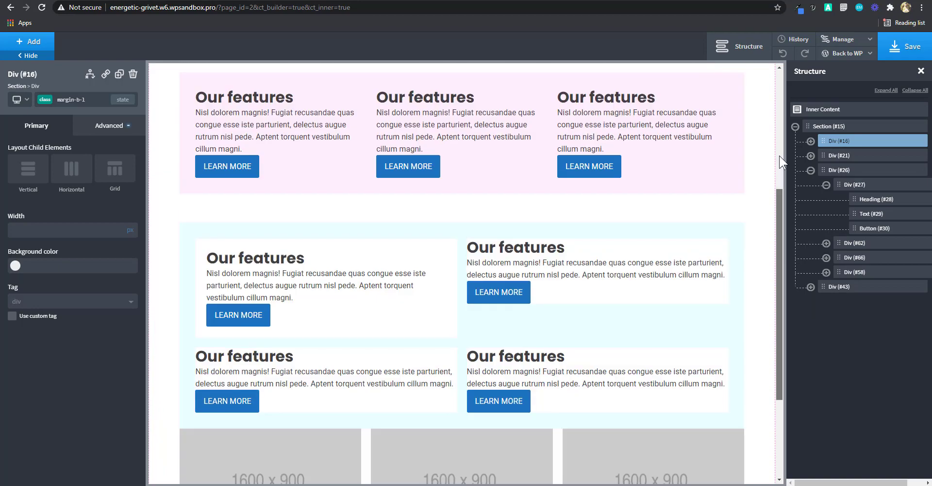
{"action": "left_click_drag", "start_coordinate": [781, 193], "coordinate": [773, 94]}
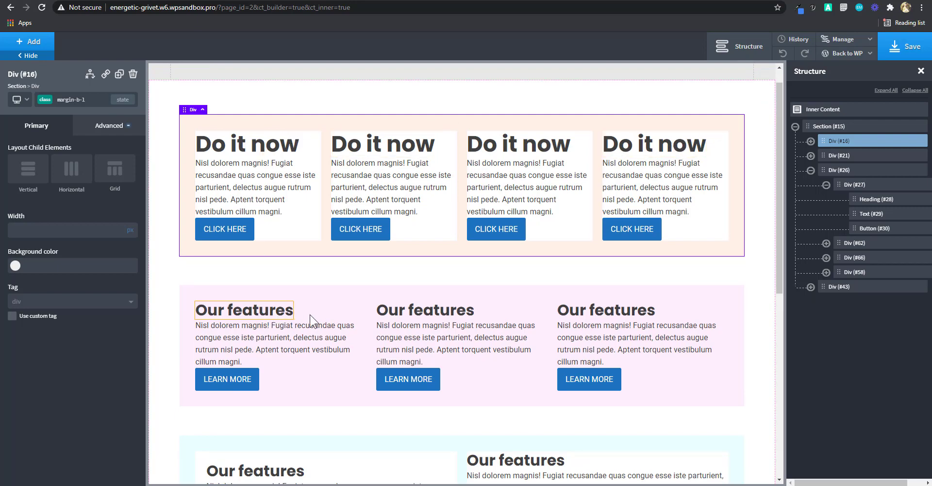
- Add a new class named margin-b-m to the first "Our features" heading in the pink block
{"action": "left_click", "coordinate": [286, 313]}
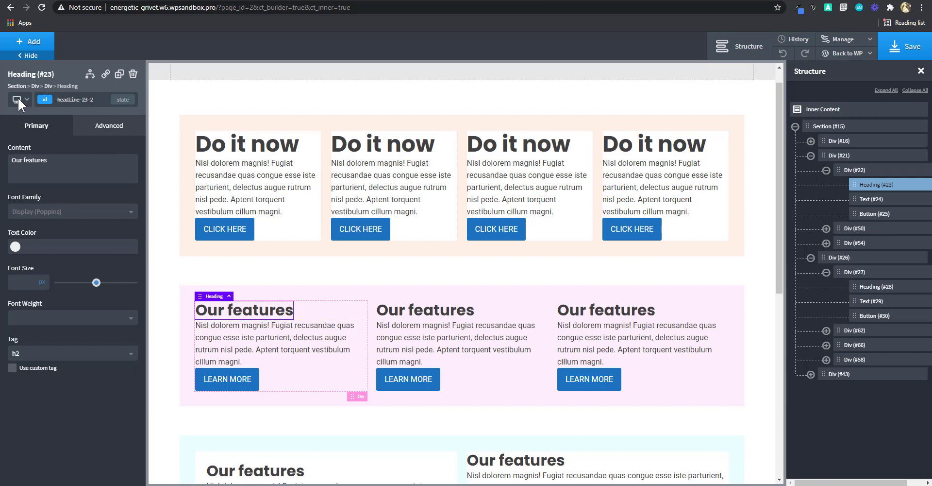
{"action": "left_click", "coordinate": [81, 100]}
{"action": "type", "text": "m"}
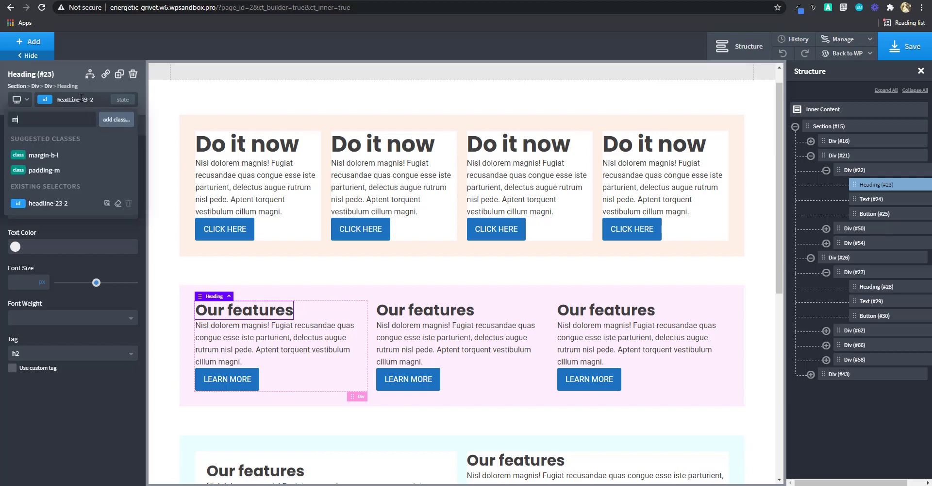
{"action": "type", "text": "argin"}
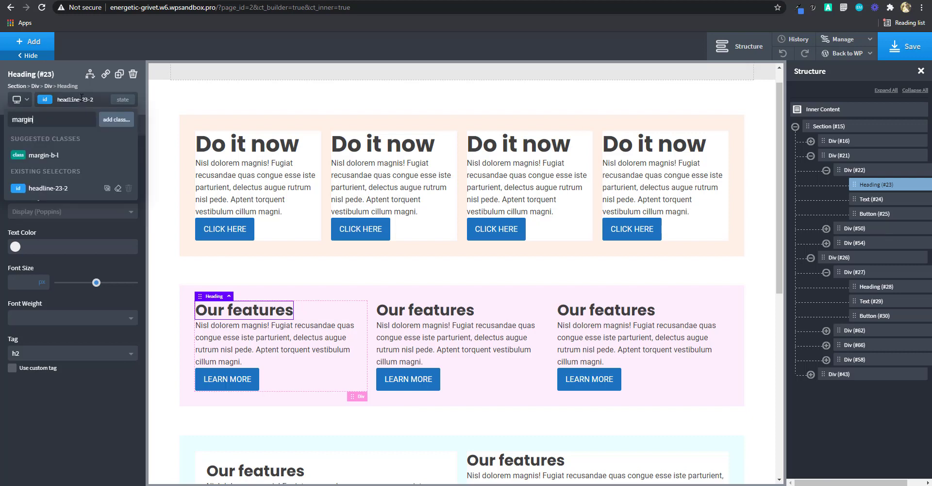
{"action": "type", "text": "-bl"}
{"action": "key", "text": "BackSpace"}
{"action": "type", "text": "-m"}
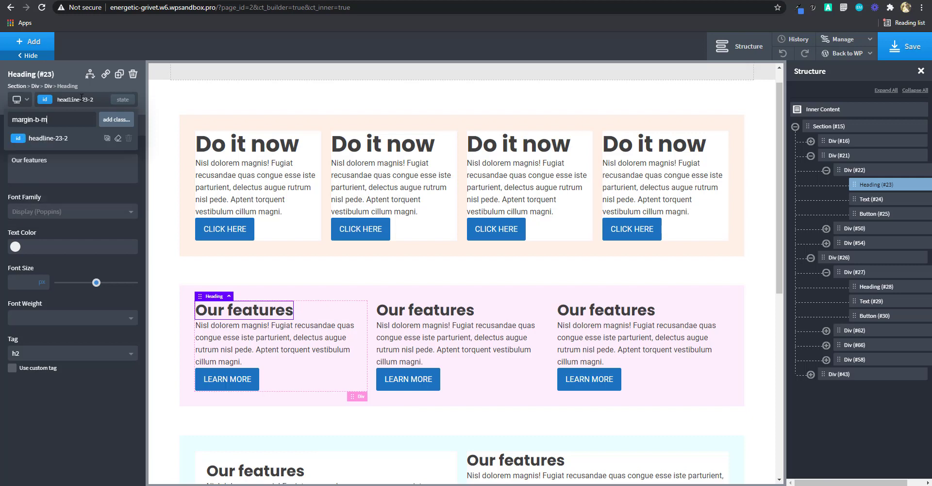
{"action": "key", "text": "Return"}
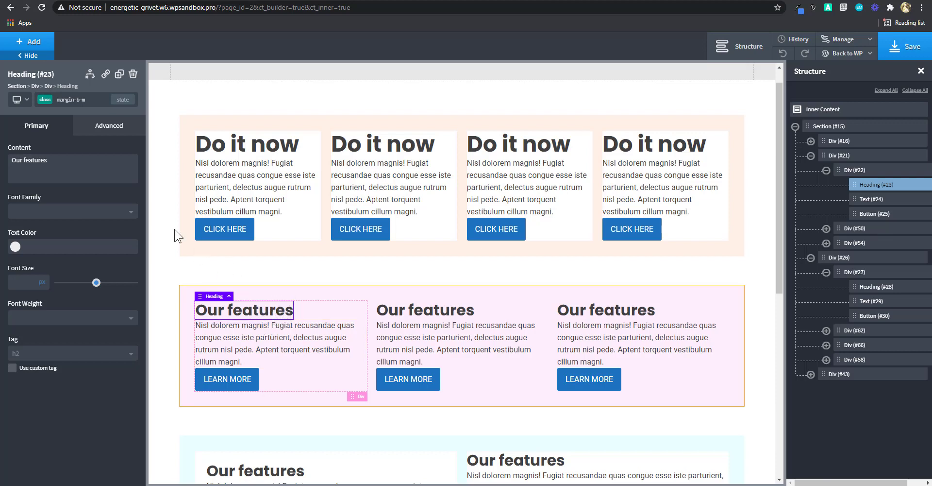
- Set the margin-b-m class's bottom margin to 1.5 rem
{"action": "left_click", "coordinate": [119, 126]}
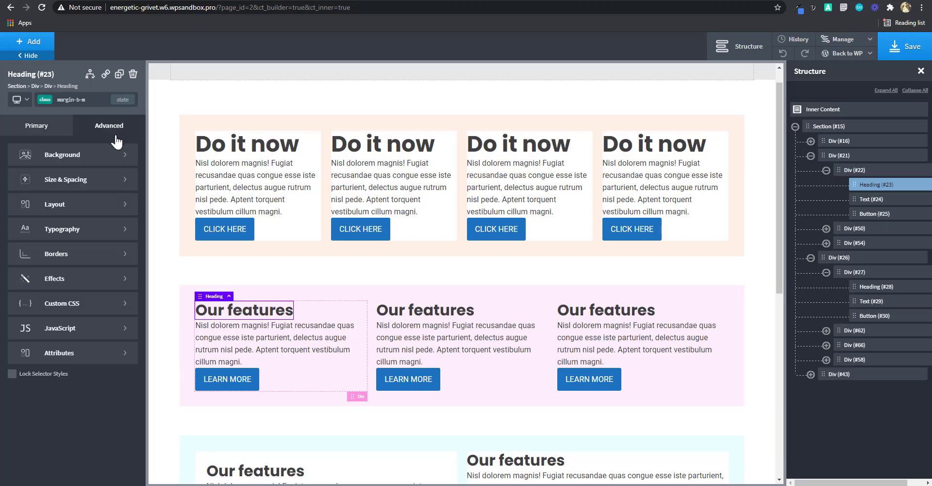
{"action": "left_click", "coordinate": [100, 182]}
{"action": "left_click", "coordinate": [114, 213]}
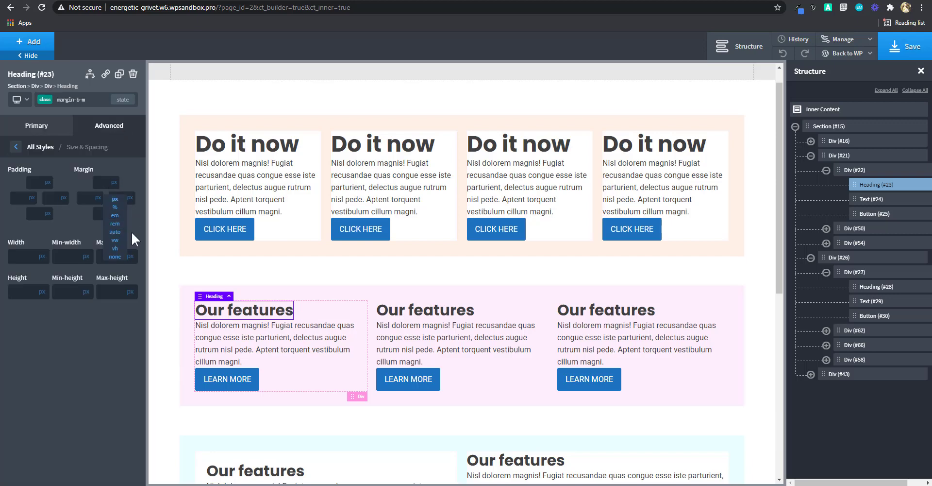
{"action": "left_click", "coordinate": [114, 215]}
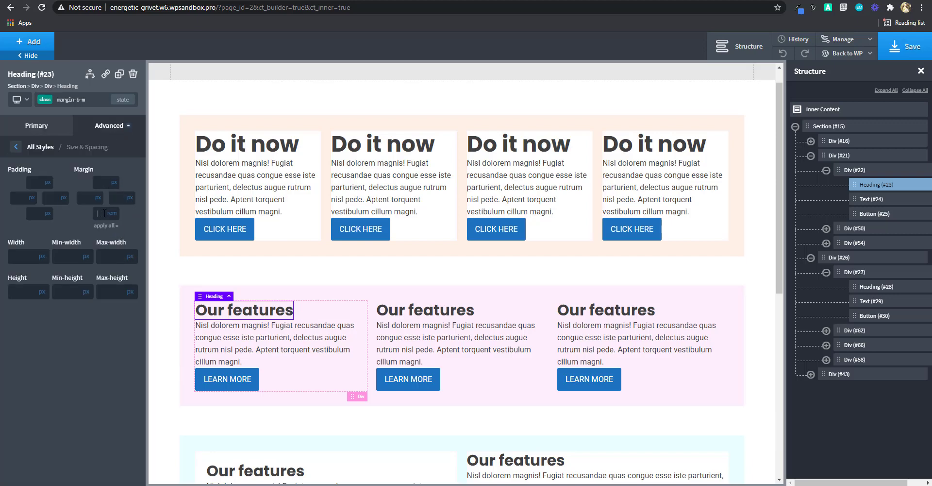
{"action": "type", "text": "1.5"}
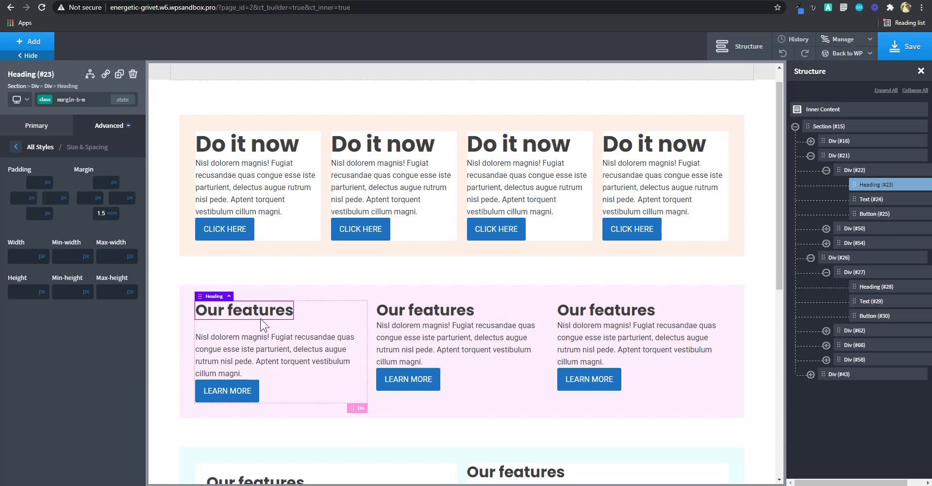
- Add a new class named margin-b-s to the text below the first "Our features" heading in the pink block
{"action": "left_click", "coordinate": [260, 362]}
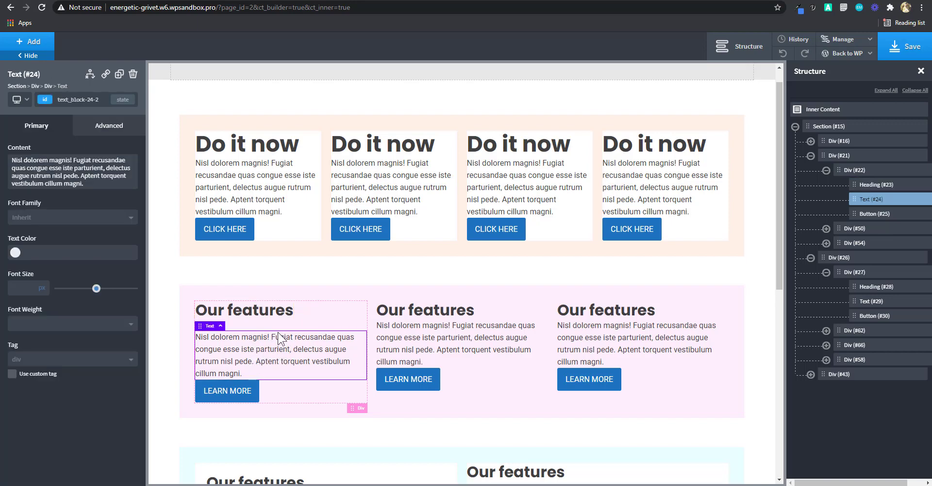
{"action": "scroll", "coordinate": [278, 338], "scroll_direction": "down", "scroll_amount": 1}
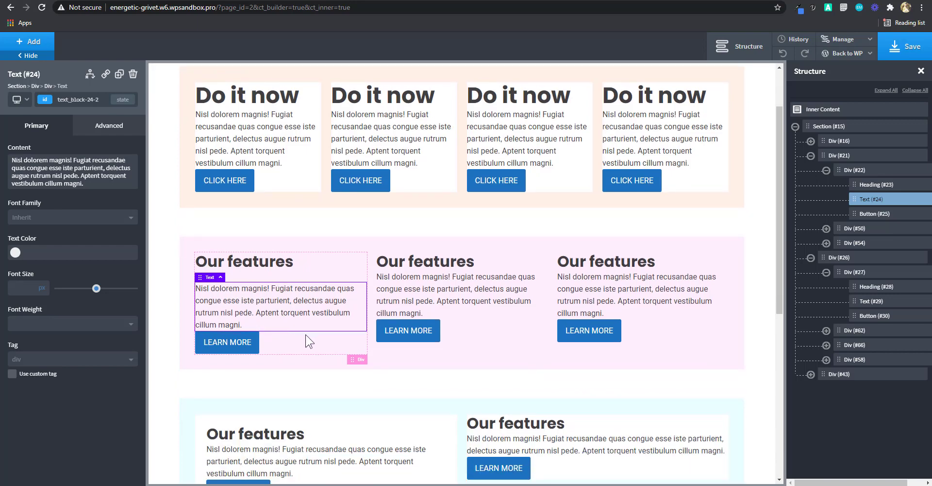
{"action": "scroll", "coordinate": [305, 337], "scroll_direction": "down", "scroll_amount": 1}
{"action": "scroll", "coordinate": [260, 313], "scroll_direction": "down", "scroll_amount": 1}
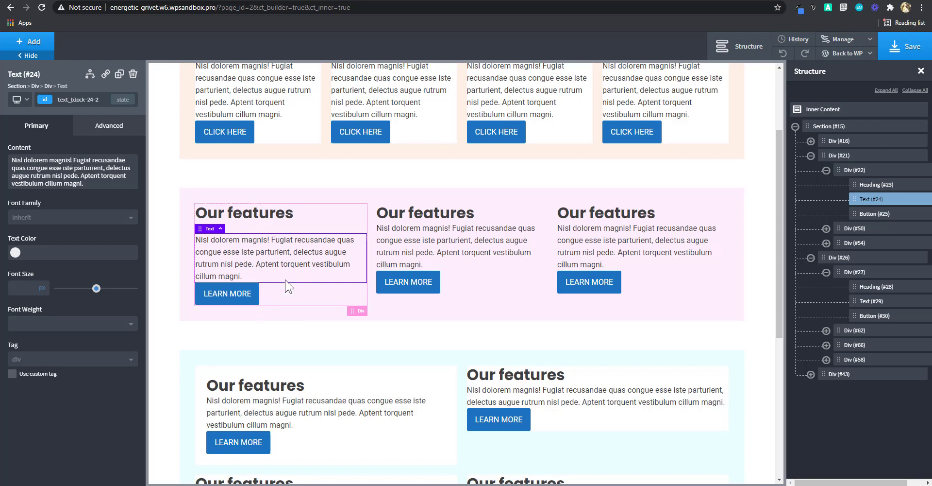
{"action": "left_click", "coordinate": [259, 218]}
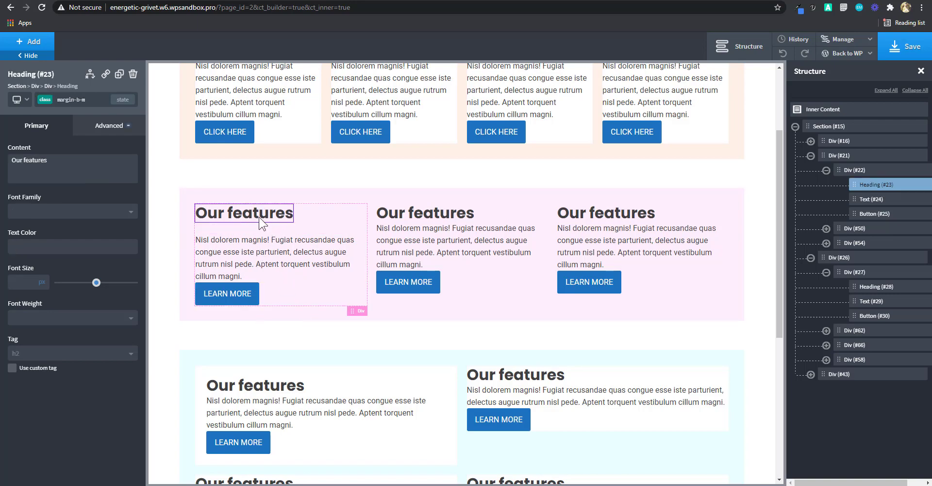
{"action": "left_click", "coordinate": [287, 255]}
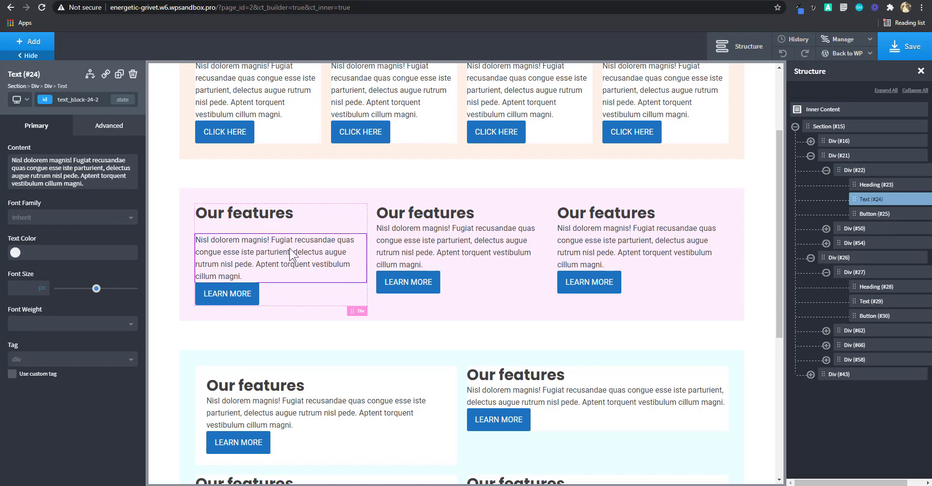
{"action": "left_click", "coordinate": [89, 99]}
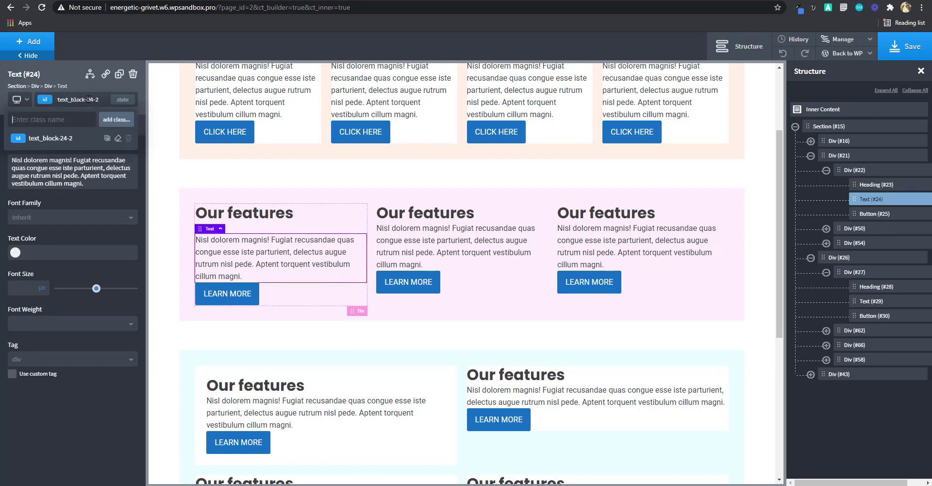
{"action": "type", "text": "margin"}
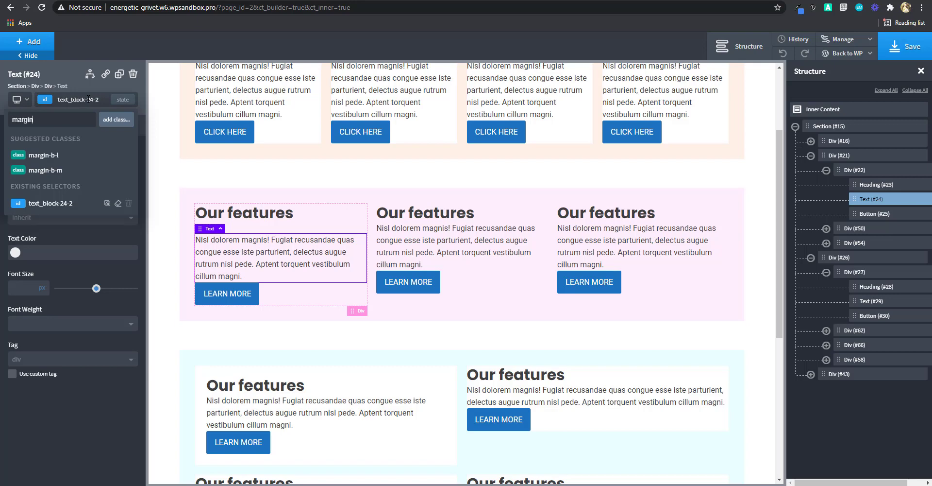
{"action": "type", "text": "-b-s"}
{"action": "key", "text": "Return"}
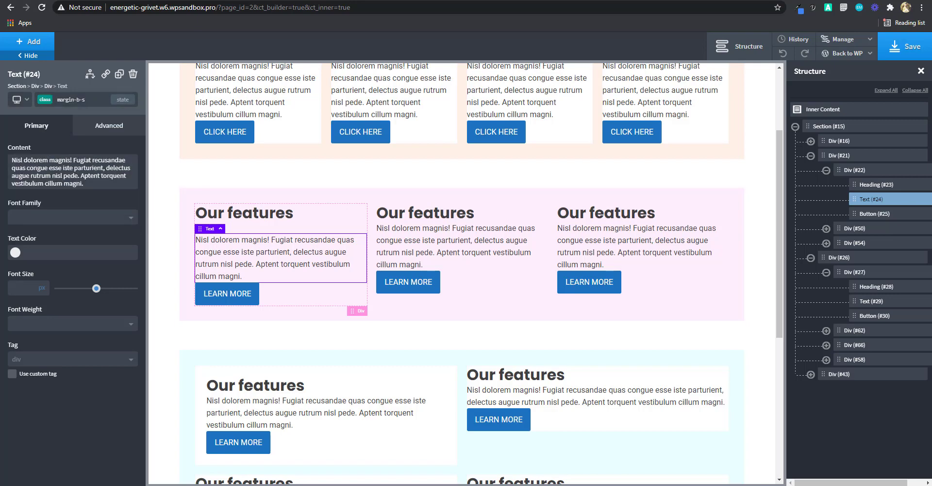
- Set the margin-b-s class's bottom margin to .5 rem
{"action": "left_click", "coordinate": [117, 128]}
{"action": "left_click", "coordinate": [30, 180]}
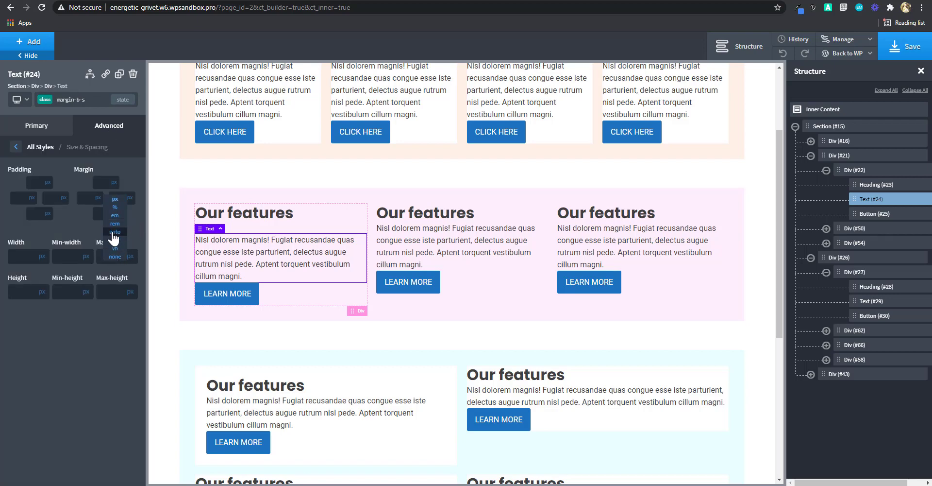
{"action": "left_click", "coordinate": [114, 223]}
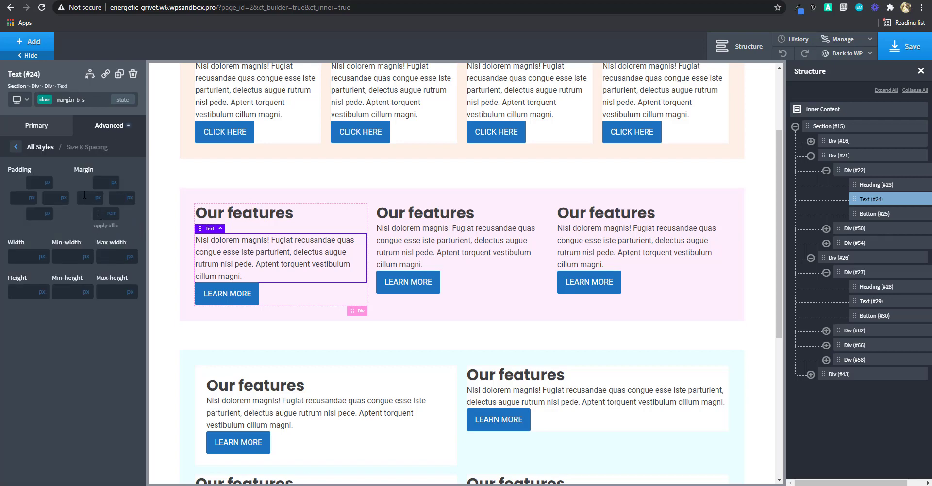
{"action": "type", "text": ".5"}
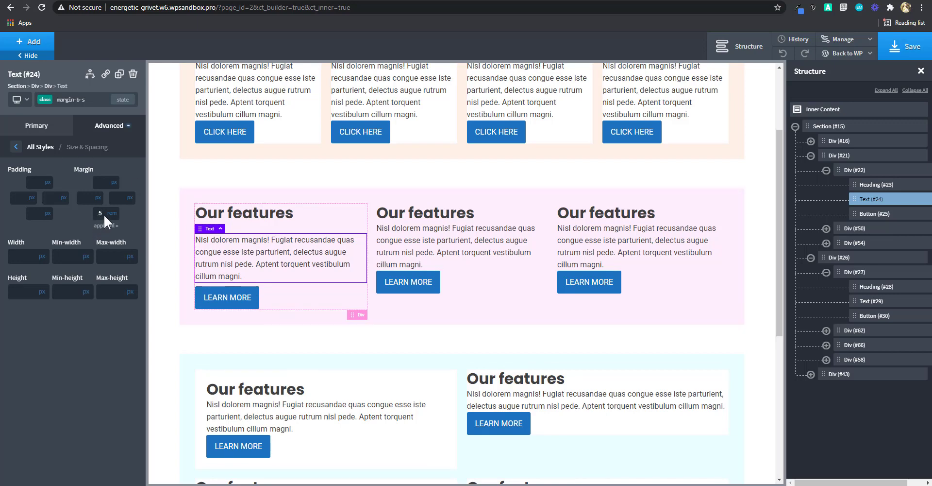
- Preview the first pink card's spacing at less than 480px and select its "Our features" heading
{"action": "left_click", "coordinate": [19, 98]}
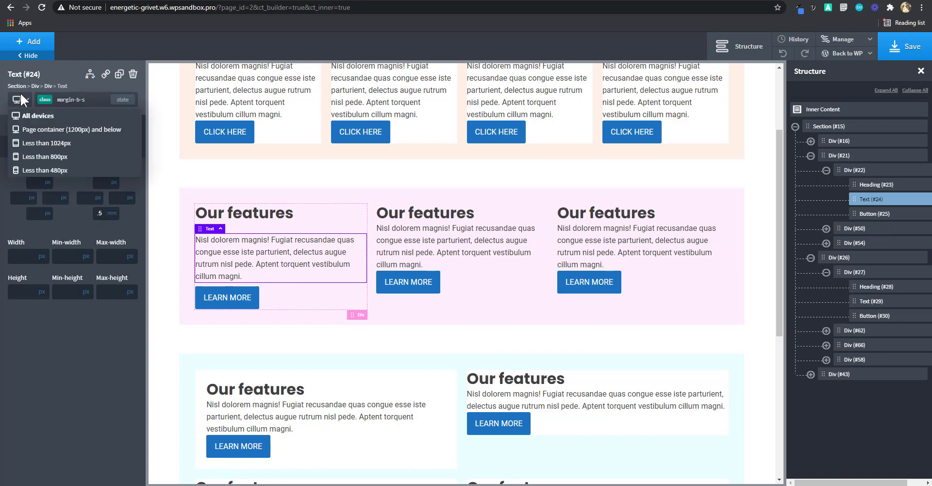
{"action": "left_click", "coordinate": [44, 171]}
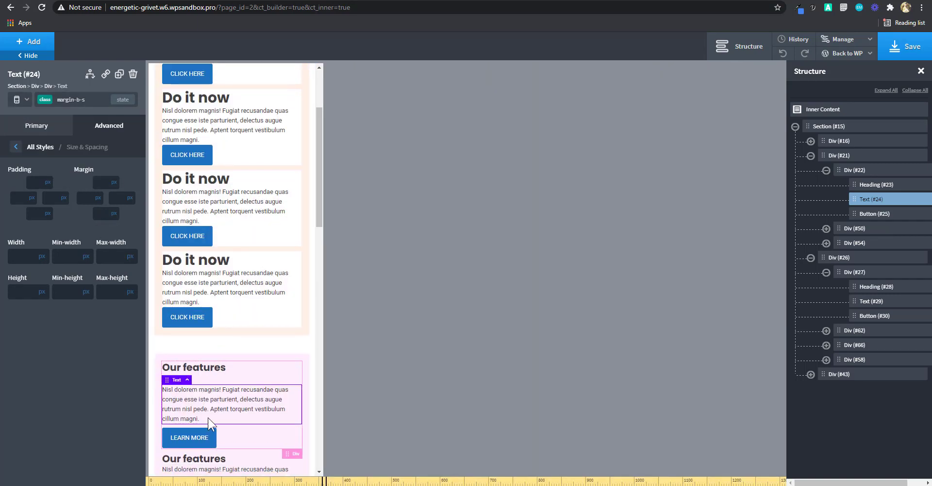
{"action": "left_click", "coordinate": [246, 364]}
{"action": "left_click", "coordinate": [210, 324]}
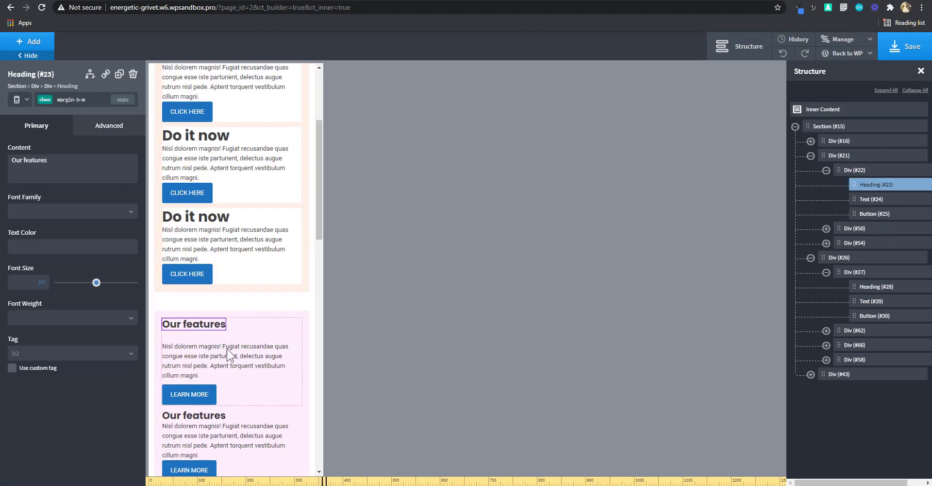
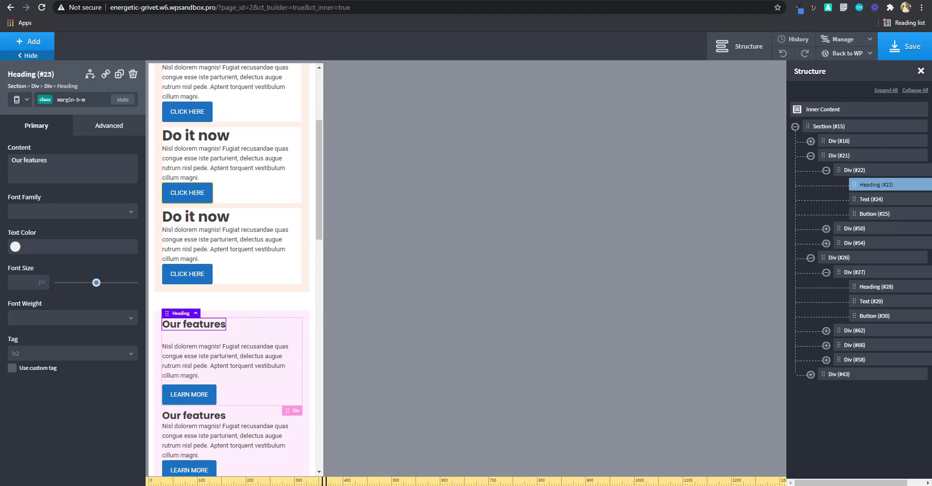
- Switch to the responsive font calculator and set the property range from 0.8 to 1.5 rem
{"action": "key", "text": "ctrl+Tab"}
{"action": "scroll", "coordinate": [278, 191], "scroll_direction": "up", "scroll_amount": 1}
{"action": "double_click", "coordinate": [264, 196]}
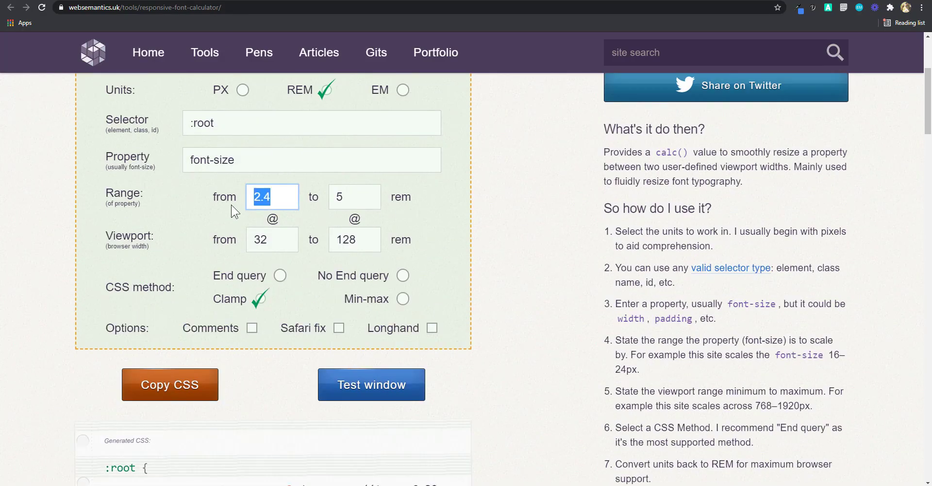
{"action": "type", "text": "1"}
{"action": "key", "text": "Tab"}
{"action": "type", "text": "1"}
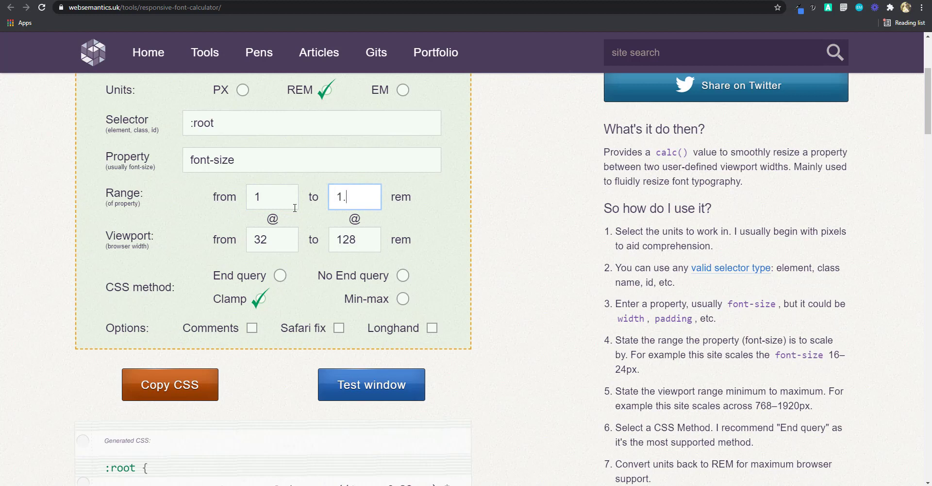
{"action": "double_click", "coordinate": [253, 197]}
{"action": "key", "text": "BackSpace"}
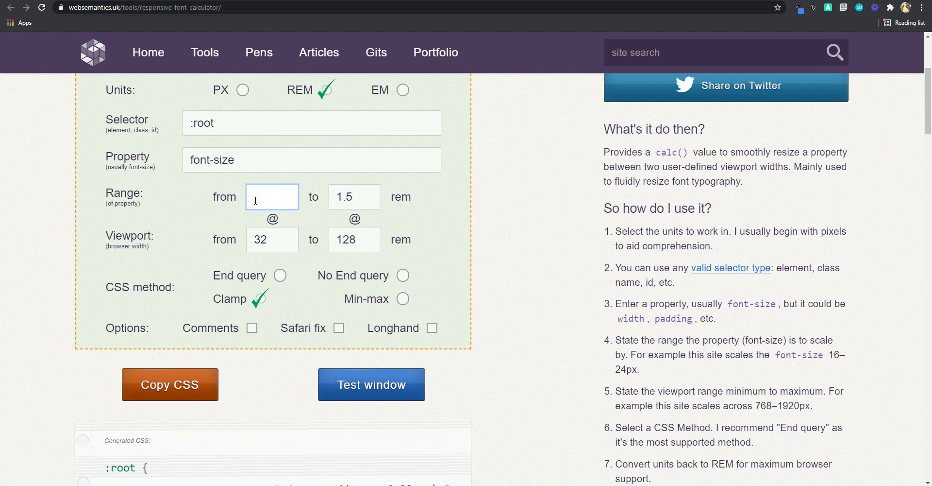
{"action": "type", "text": "0.8"}
- Copy the generated clamp() expression without the trailing semicolon and return to the Oxygen builder
{"action": "scroll", "coordinate": [436, 334], "scroll_direction": "down", "scroll_amount": 4}
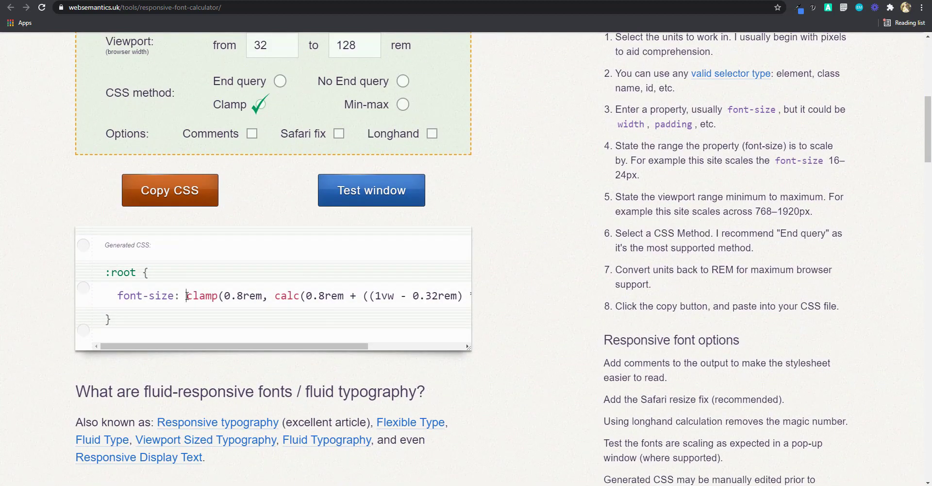
{"action": "left_click_drag", "start_coordinate": [186, 295], "coordinate": [456, 300]}
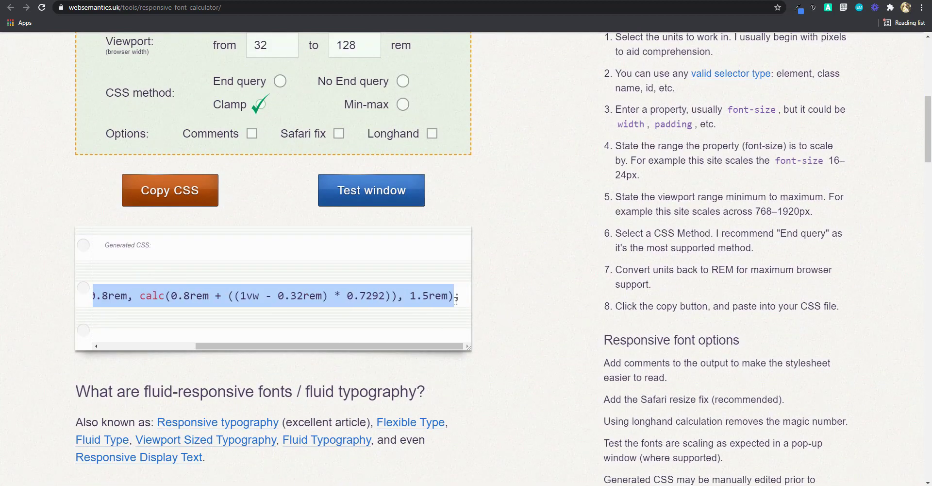
{"action": "left_click", "coordinate": [252, 1]}
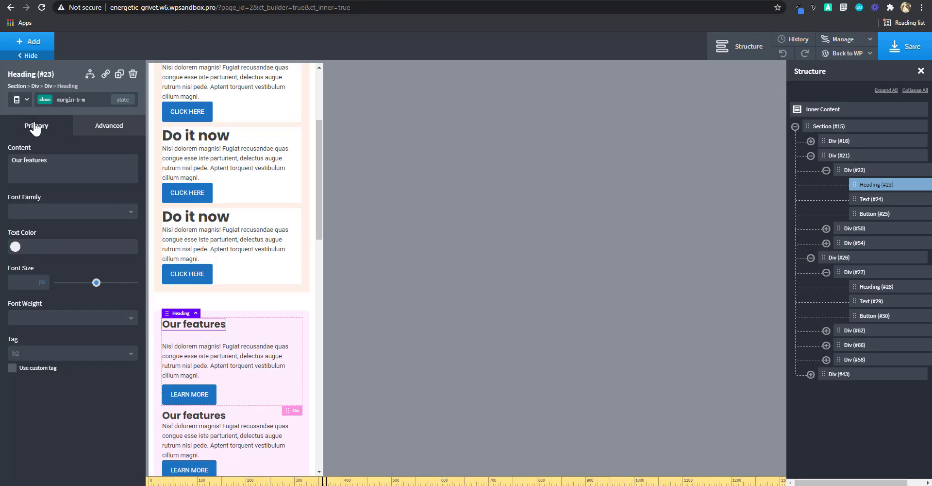
- For all devices, set the margin-b-m bottom margin's unit to none and try to enter the copied clamp() expression
{"action": "left_click", "coordinate": [24, 101]}
{"action": "left_click", "coordinate": [27, 117]}
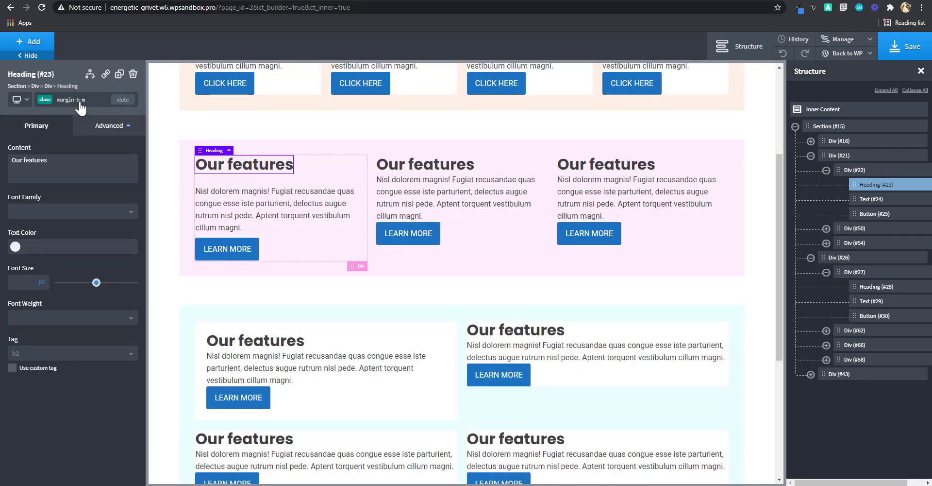
{"action": "left_click", "coordinate": [109, 126]}
{"action": "left_click", "coordinate": [91, 180]}
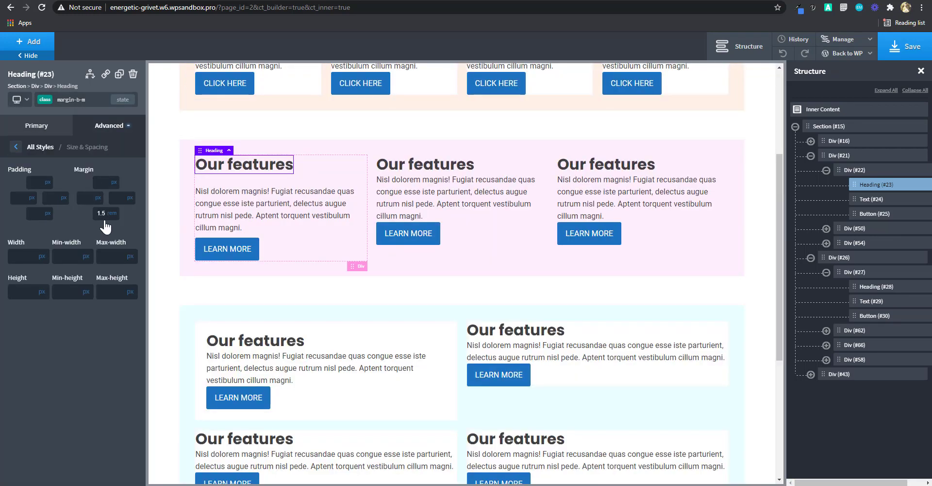
{"action": "mouse_move", "coordinate": [111, 213]}
{"action": "left_click", "coordinate": [114, 256]}
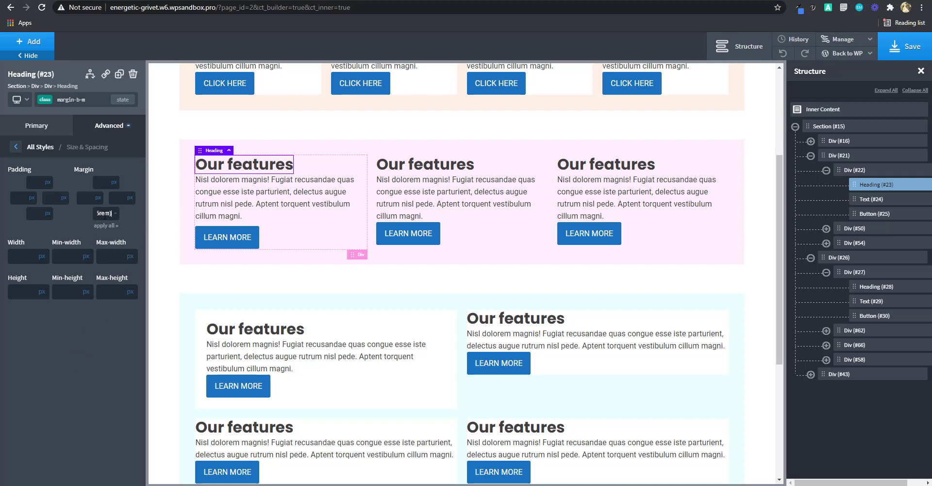
{"action": "left_click_drag", "start_coordinate": [104, 217], "coordinate": [115, 218]}
- Compare the calculator's generated clamp() expression with the full value entered as the margin-b-m bottom margin
{"action": "left_click", "coordinate": [233, 1]}
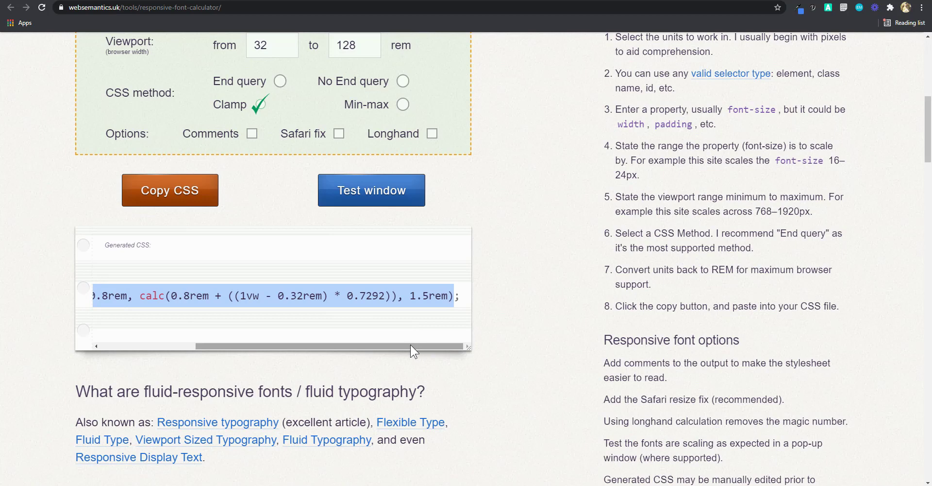
{"action": "left_click_drag", "start_coordinate": [410, 345], "coordinate": [349, 348]}
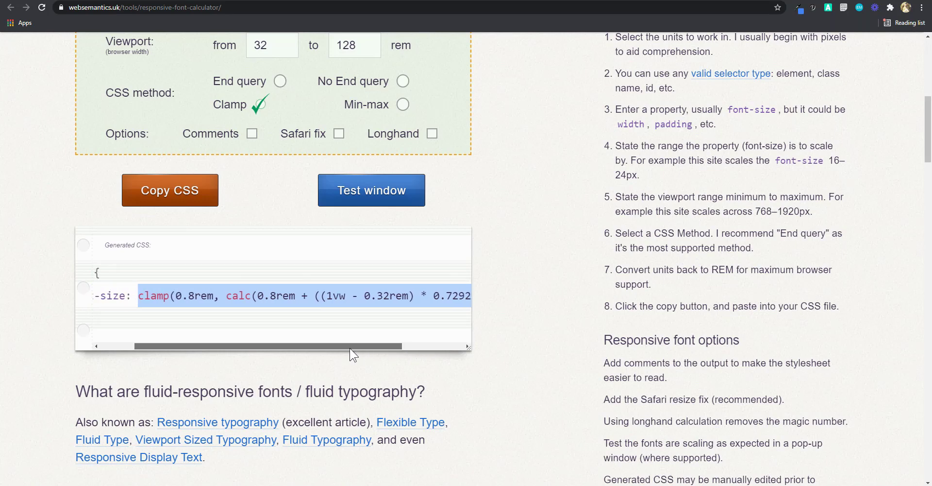
{"action": "scroll", "coordinate": [336, 327], "scroll_direction": "up", "scroll_amount": 2}
{"action": "left_click", "coordinate": [145, 1]}
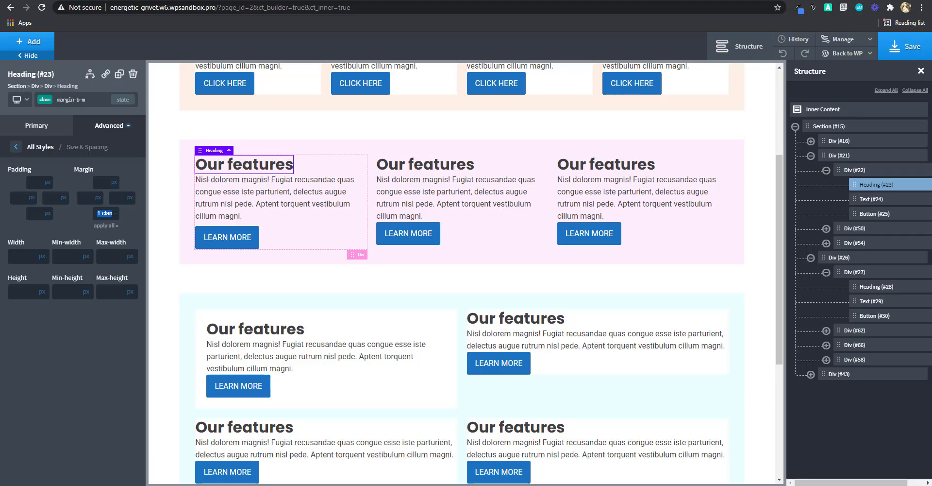
{"action": "left_click", "coordinate": [98, 213]}
{"action": "key", "text": "Right"}
{"action": "key", "text": "Right"}
{"action": "key", "text": "Right"}
{"action": "key", "text": "Right"}
{"action": "key", "text": "Right"}
{"action": "key", "text": "Right"}
{"action": "key", "text": "Right"}
{"action": "key", "text": "Right"}
{"action": "key", "text": "Right"}
{"action": "key", "text": "Right"}
{"action": "key", "text": "Right"}
{"action": "key", "text": "Right"}
{"action": "key", "text": "Right"}
{"action": "key", "text": "Right"}
{"action": "key", "text": "Right"}
{"action": "key", "text": "Right"}
{"action": "key", "text": "Right"}
{"action": "key", "text": "Right"}
{"action": "key", "text": "Right"}
{"action": "key", "text": "Right"}
{"action": "key", "text": "End"}
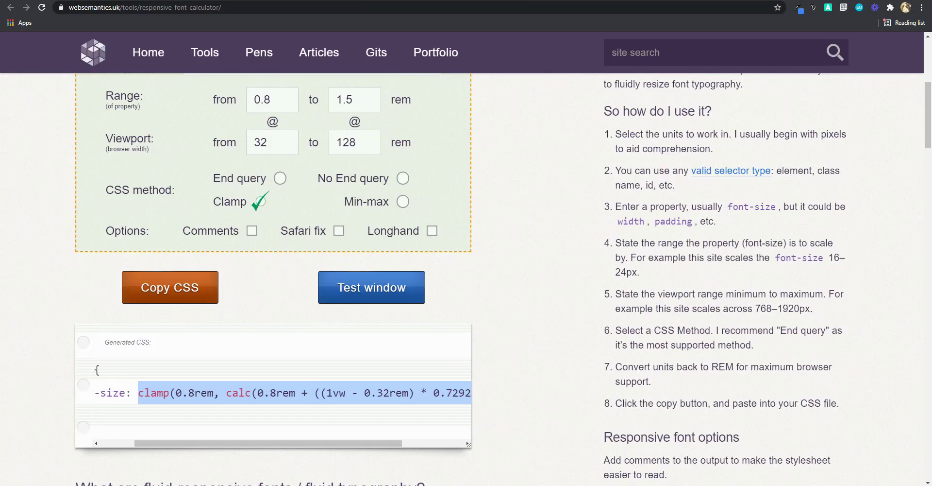
- Copy the calculator's clamp() expression for 0.8rem to 1.5rem again and replace the margin-b-m class's bottom margin with it
{"action": "left_click_drag", "start_coordinate": [386, 442], "coordinate": [296, 440]}
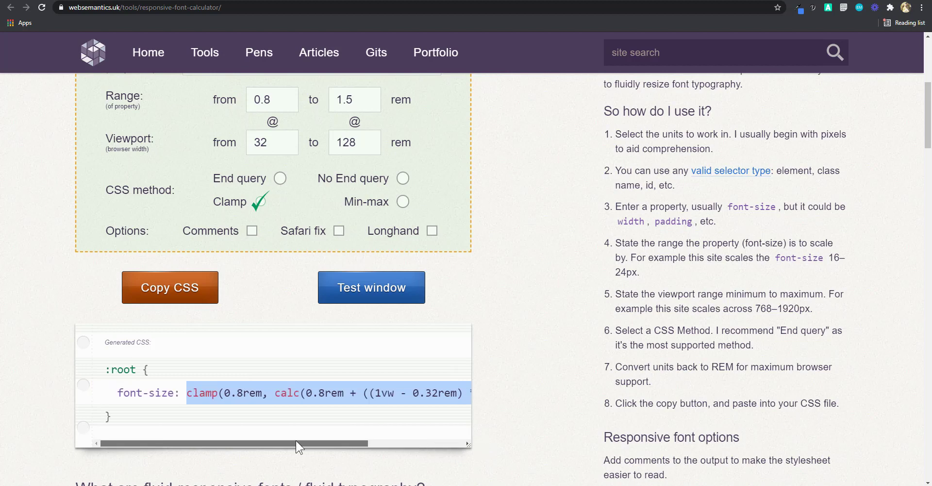
{"action": "right_click", "coordinate": [289, 395]}
{"action": "left_click", "coordinate": [322, 256]}
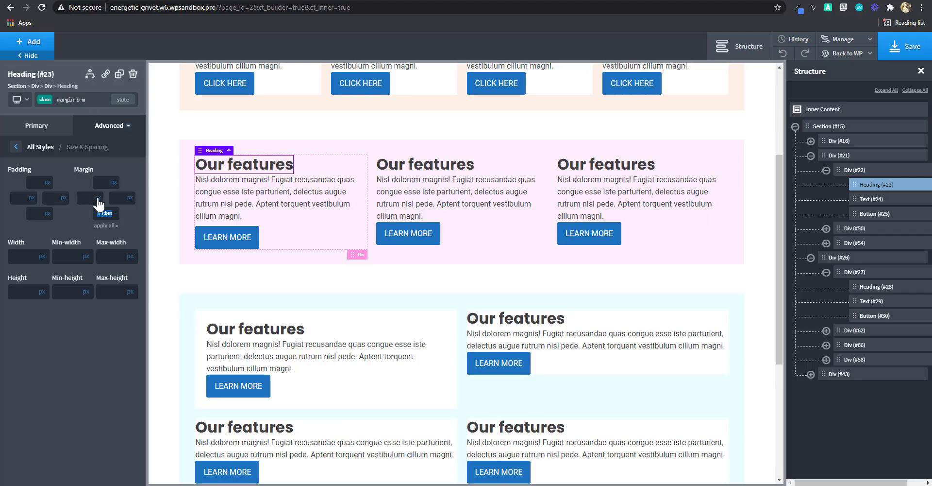
{"action": "key", "text": "ctrl+a"}
{"action": "key", "text": "ctrl+v"}
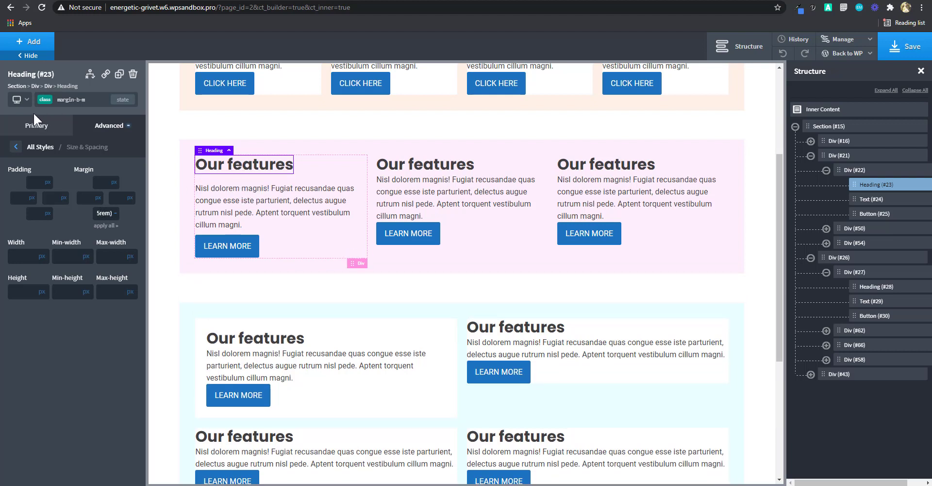
- Preview the heading's fluid bottom margin at less than 480px and return to the all-devices view
{"action": "left_click", "coordinate": [17, 102]}
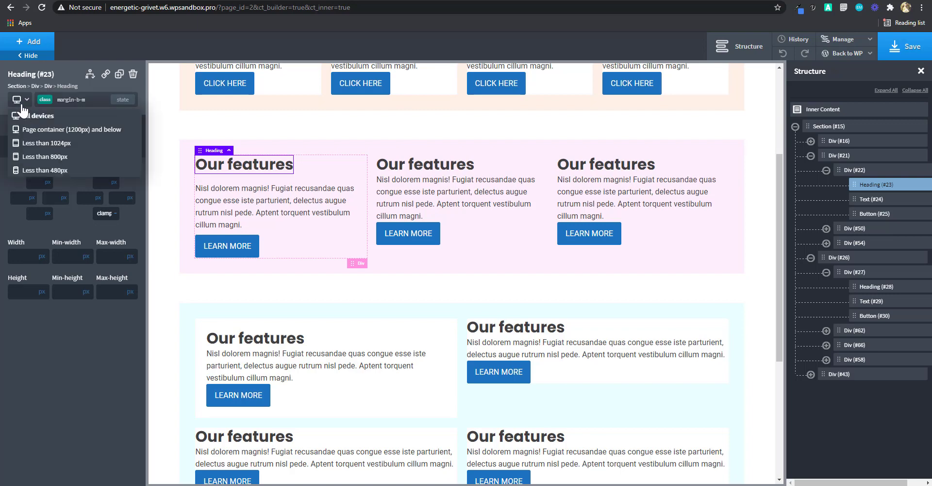
{"action": "left_click", "coordinate": [29, 167]}
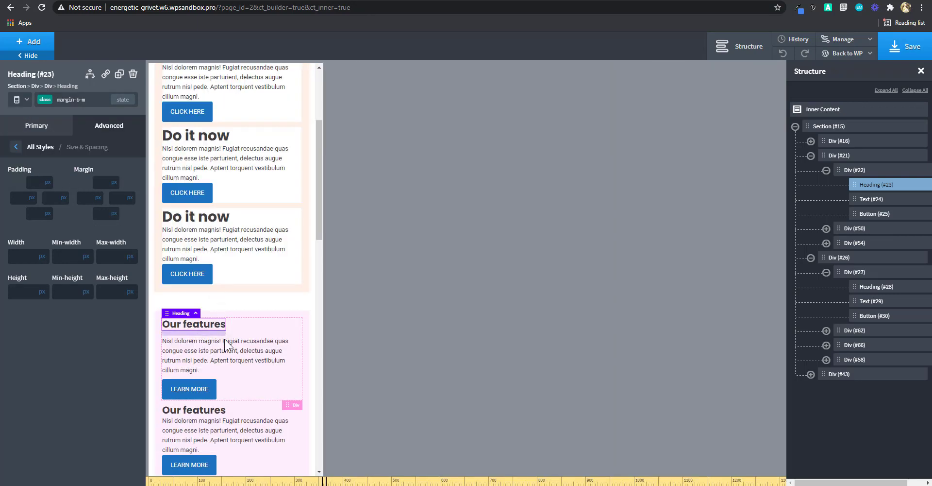
{"action": "left_click", "coordinate": [25, 101]}
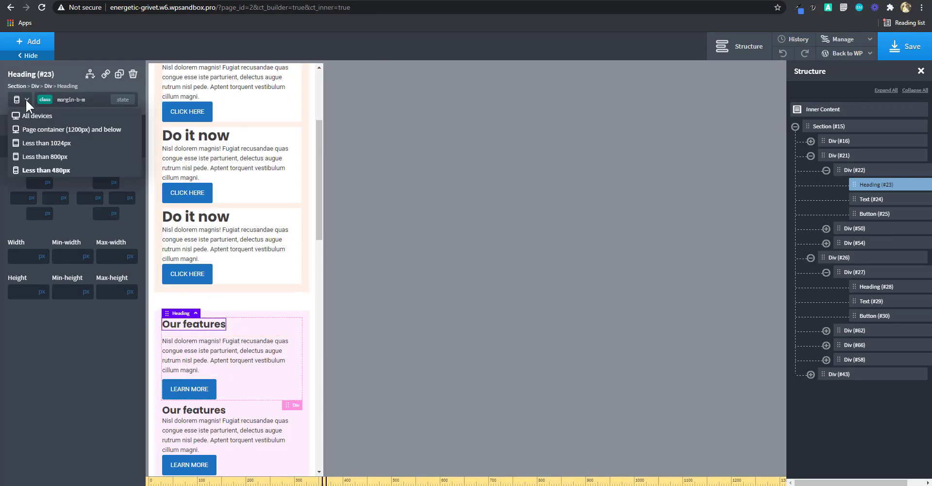
{"action": "left_click", "coordinate": [46, 118]}
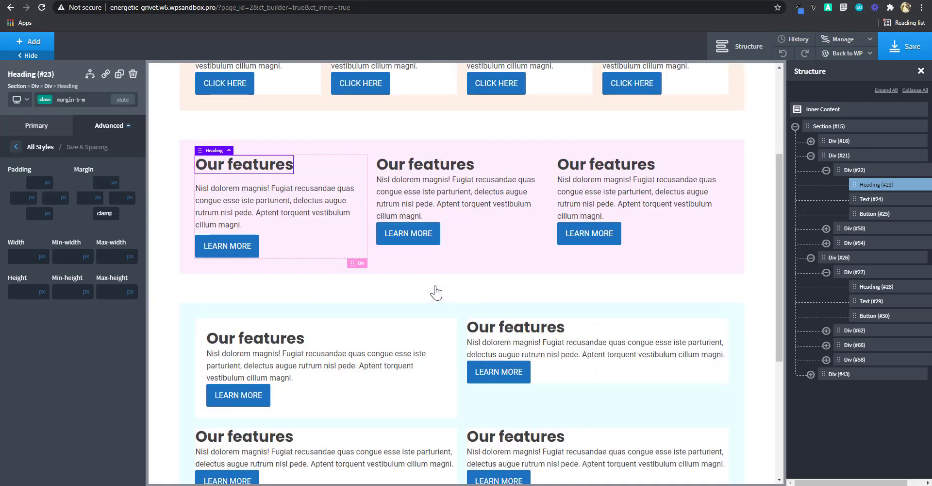
- Try the padding-all class on the first "Do it now" card's div and remove it again
{"action": "scroll", "coordinate": [436, 287], "scroll_direction": "up", "scroll_amount": 1}
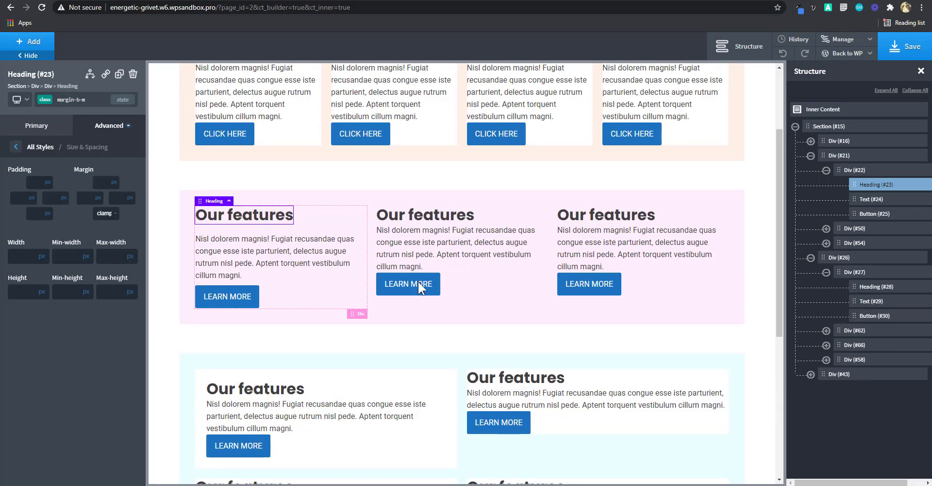
{"action": "scroll", "coordinate": [421, 287], "scroll_direction": "up", "scroll_amount": 2}
{"action": "left_click", "coordinate": [314, 169]}
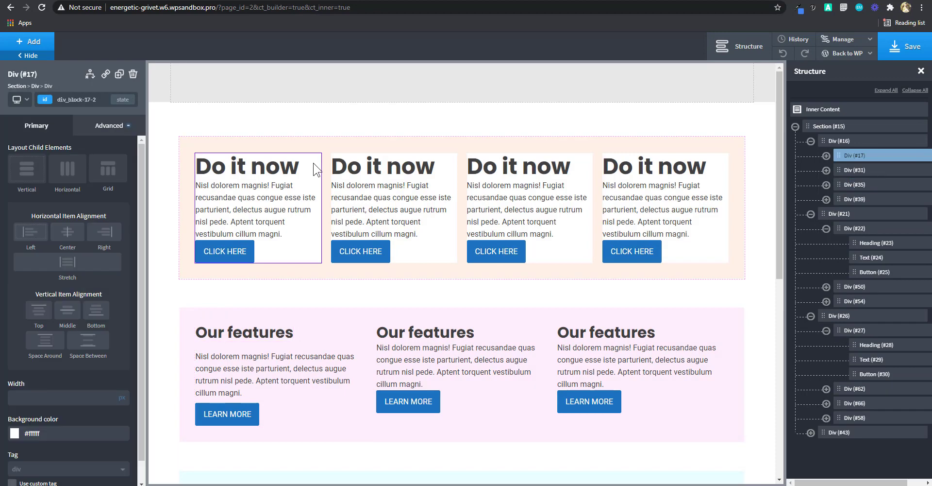
{"action": "left_click", "coordinate": [85, 100]}
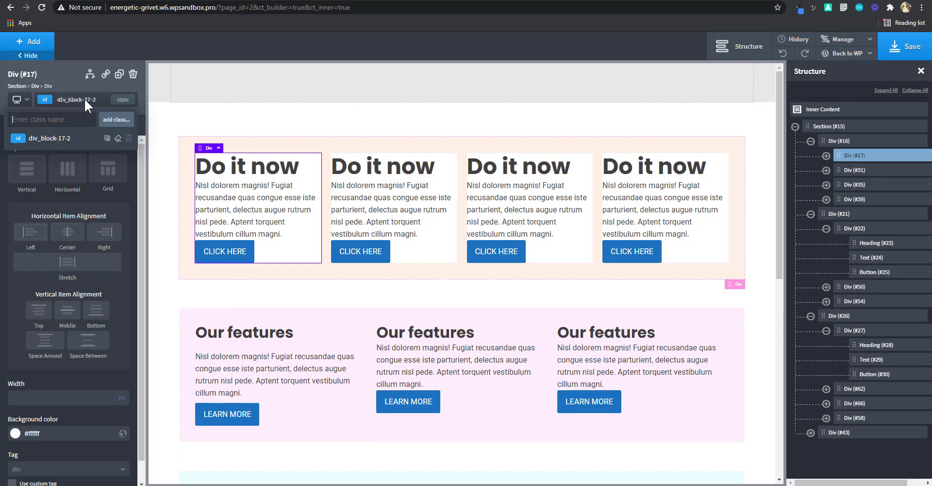
{"action": "type", "text": "padd"}
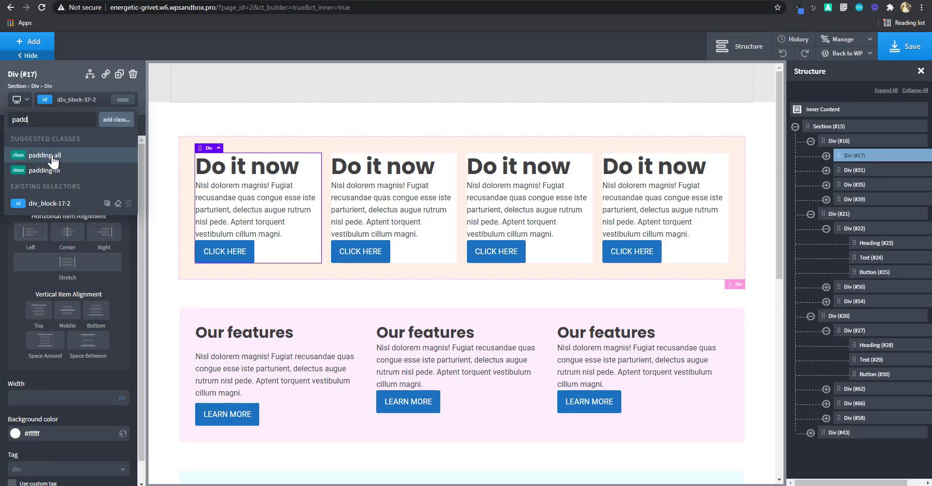
{"action": "left_click", "coordinate": [63, 157]}
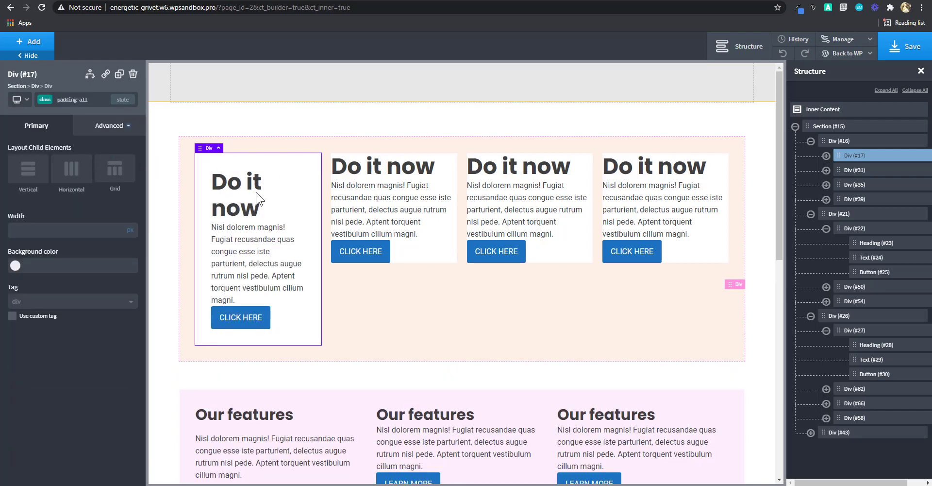
{"action": "left_click", "coordinate": [93, 100]}
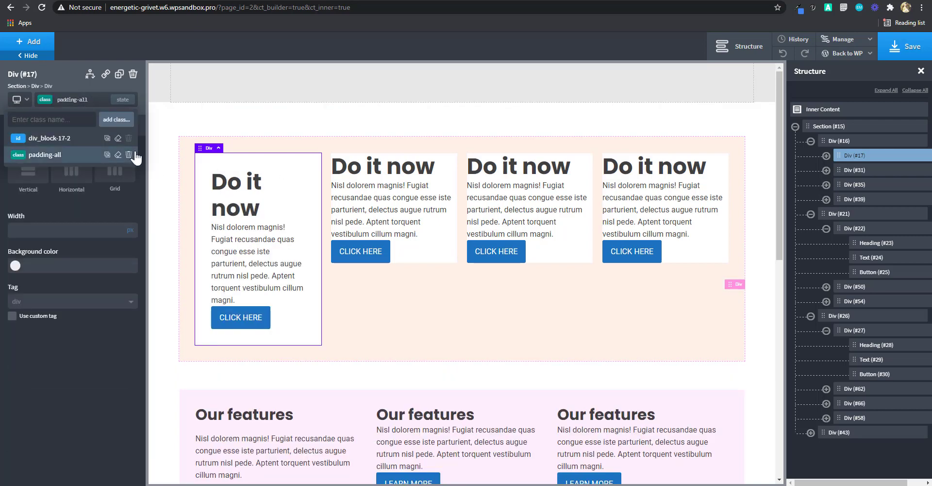
{"action": "left_click", "coordinate": [129, 154]}
- Apply the padding-m class to the first "Do it now" card's div
{"action": "left_click", "coordinate": [83, 101]}
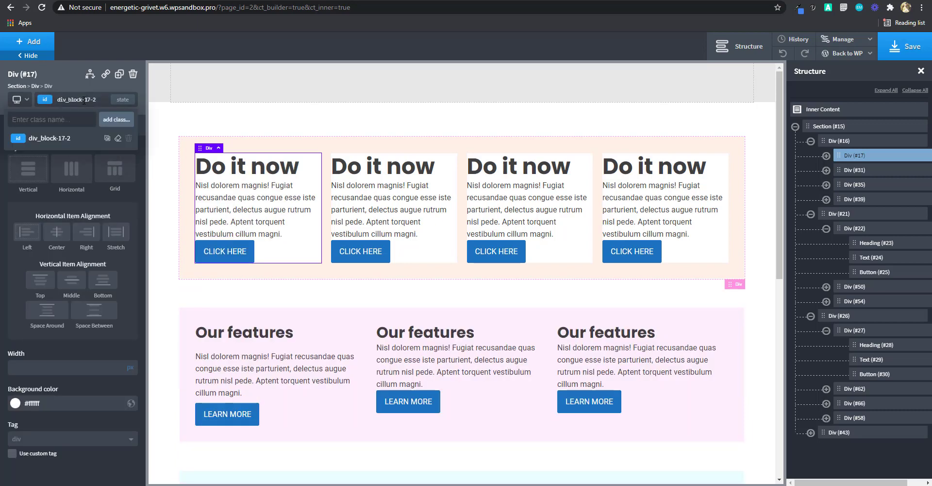
{"action": "type", "text": "p"}
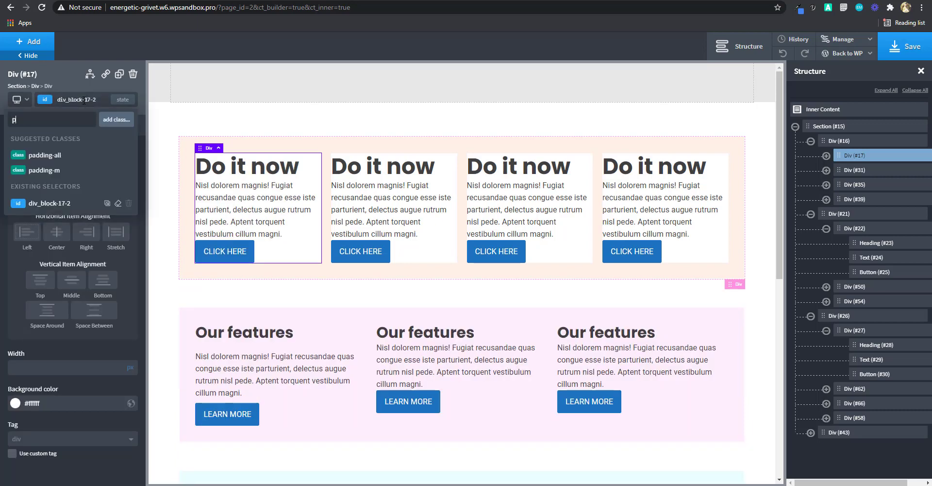
{"action": "type", "text": "add"}
{"action": "left_click", "coordinate": [48, 171]}
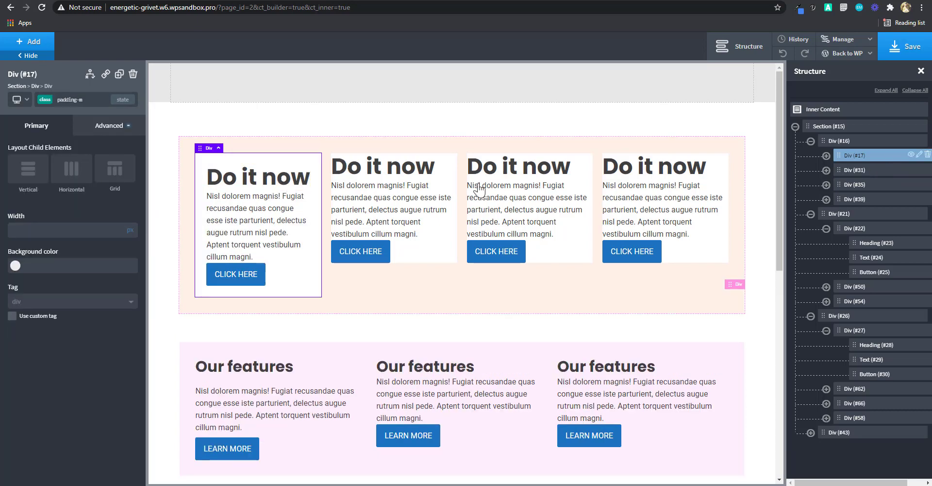
{"action": "left_click", "coordinate": [85, 100]}
{"action": "type", "text": "p"}
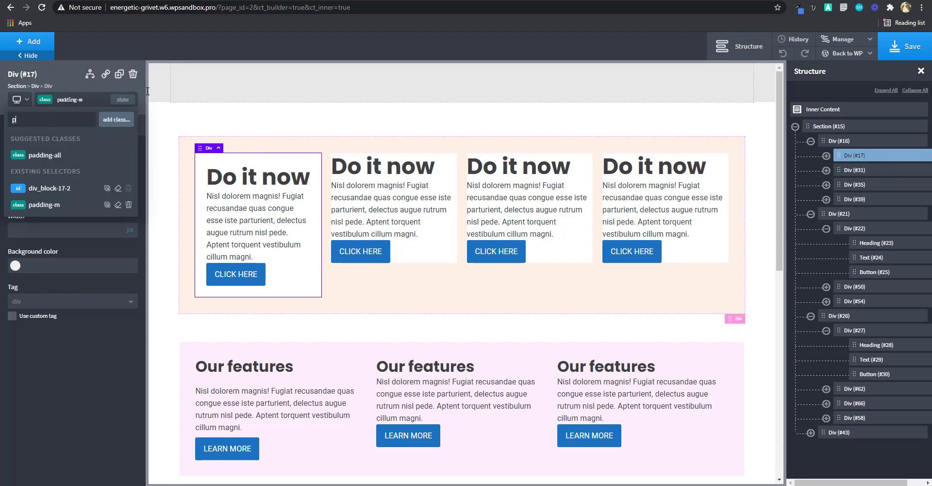
{"action": "type", "text": "add"}
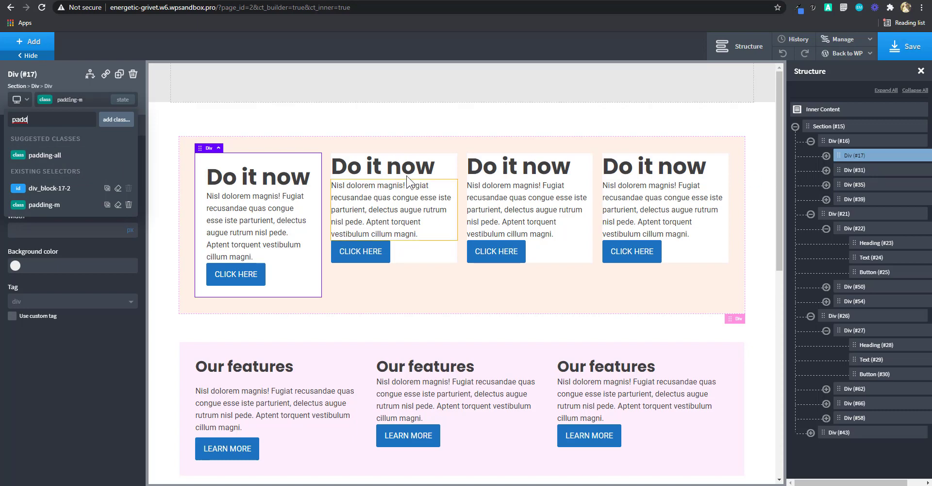
- Apply the padding-m class to the second "Do it now" card's div
{"action": "left_click", "coordinate": [863, 168]}
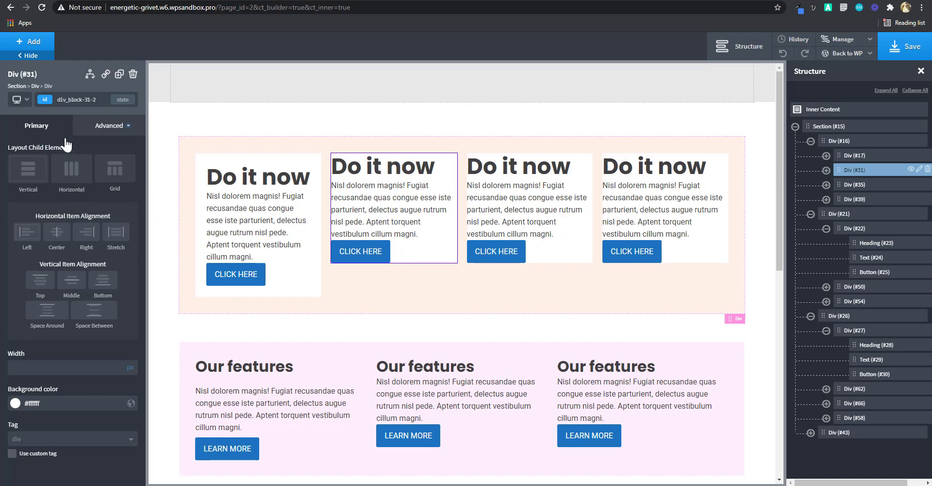
{"action": "left_click", "coordinate": [86, 99]}
{"action": "type", "text": "m"}
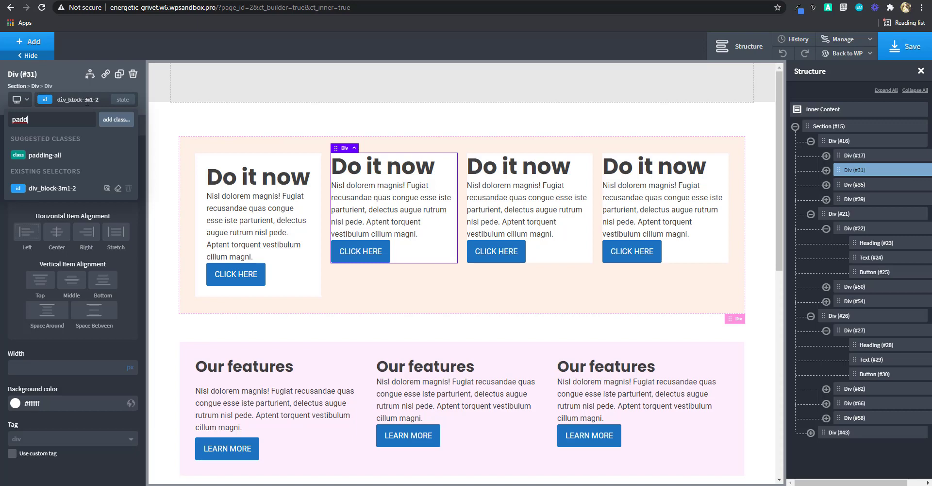
{"action": "key", "text": "ctrl+a"}
{"action": "type", "text": "m"}
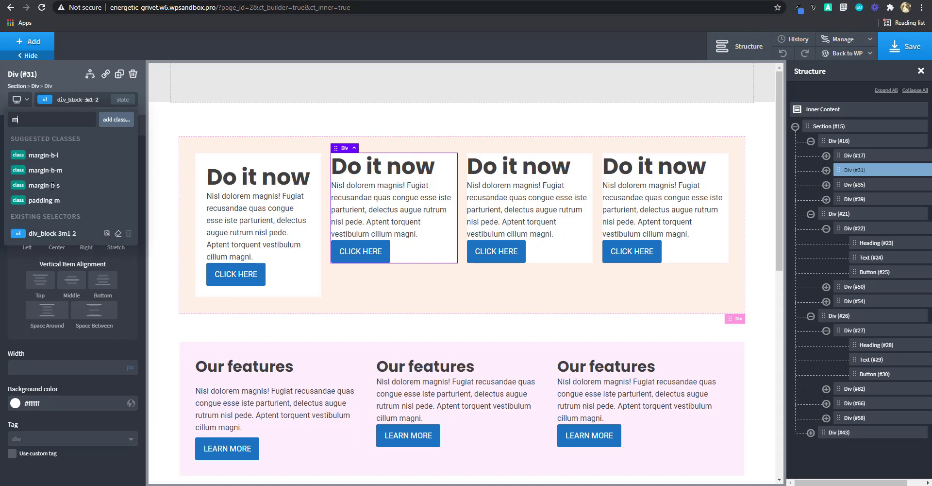
{"action": "left_click", "coordinate": [50, 200]}
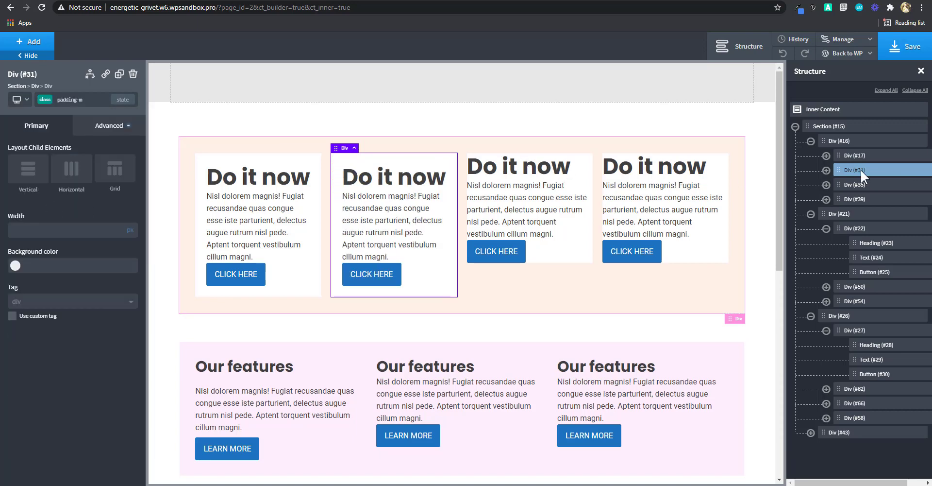
- Apply the padding-m class to the divs of the third and fourth "Do it now" cards
{"action": "left_click", "coordinate": [858, 182]}
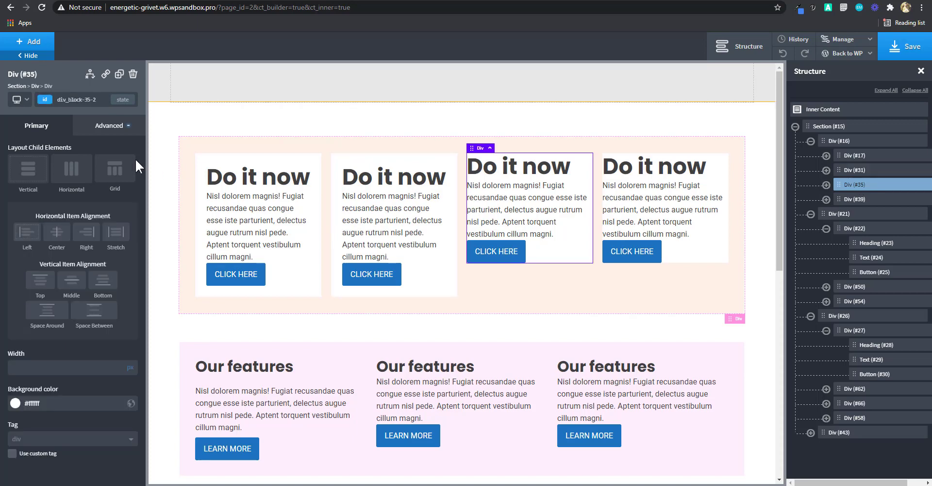
{"action": "left_click", "coordinate": [72, 99]}
{"action": "type", "text": "m"}
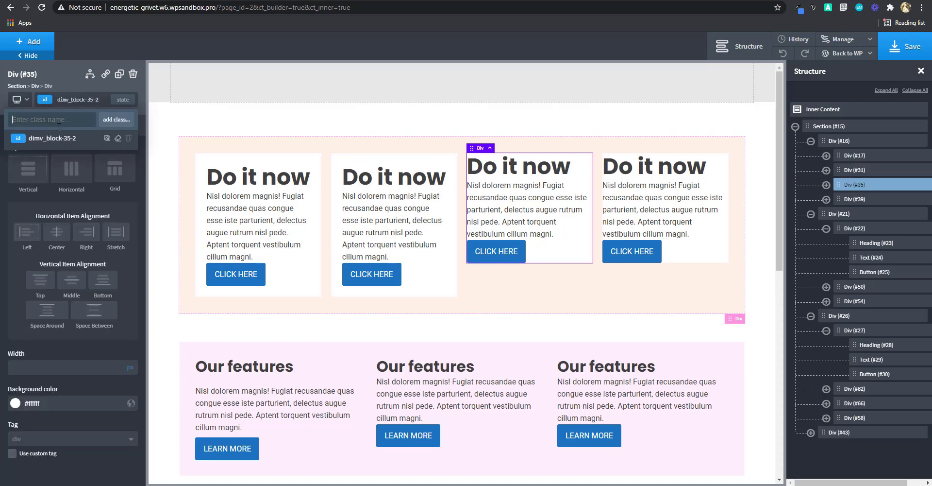
{"action": "type", "text": "m"}
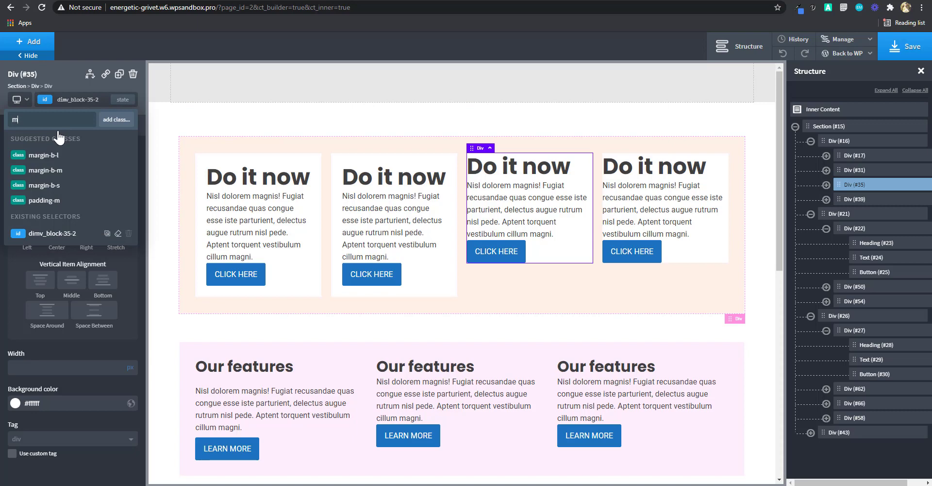
{"action": "left_click", "coordinate": [57, 201]}
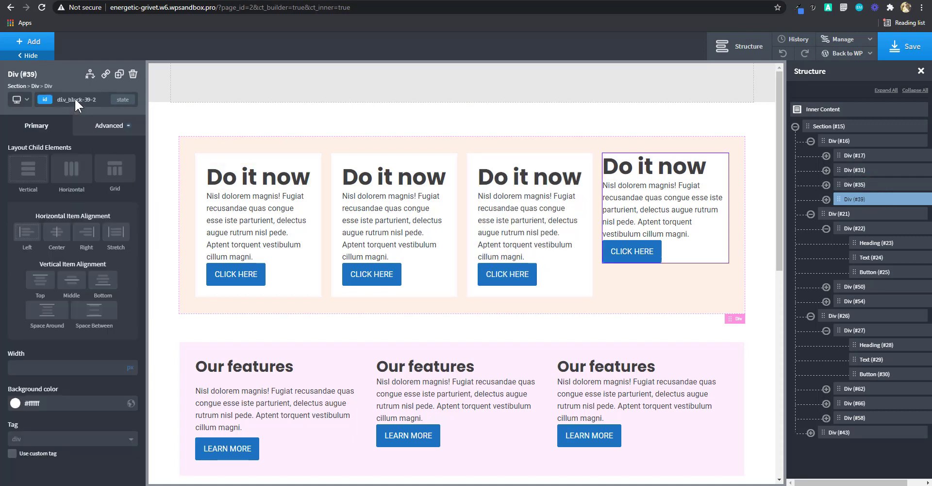
{"action": "left_click", "coordinate": [75, 99]}
{"action": "type", "text": "m"}
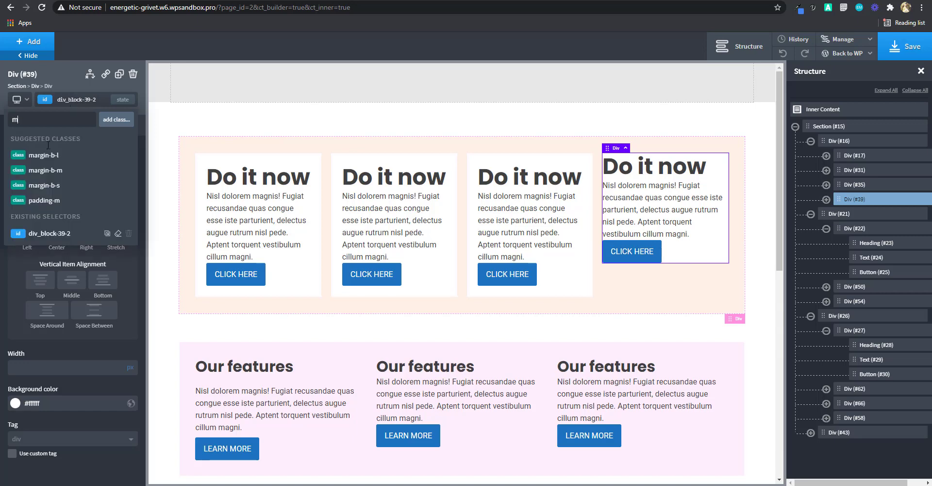
{"action": "left_click", "coordinate": [44, 200]}
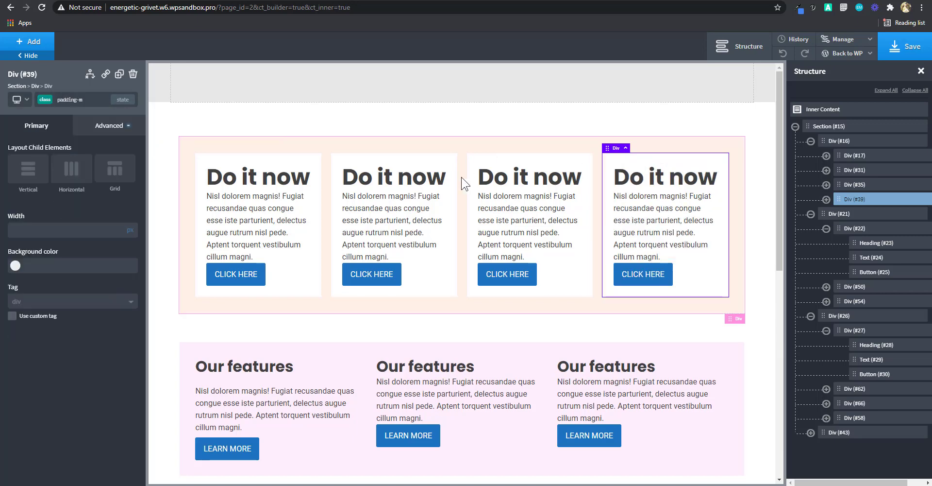
- Apply the margin-b-m class to the paragraph text in the first "Do it now" card
{"action": "left_click", "coordinate": [273, 185]}
{"action": "left_click", "coordinate": [274, 225]}
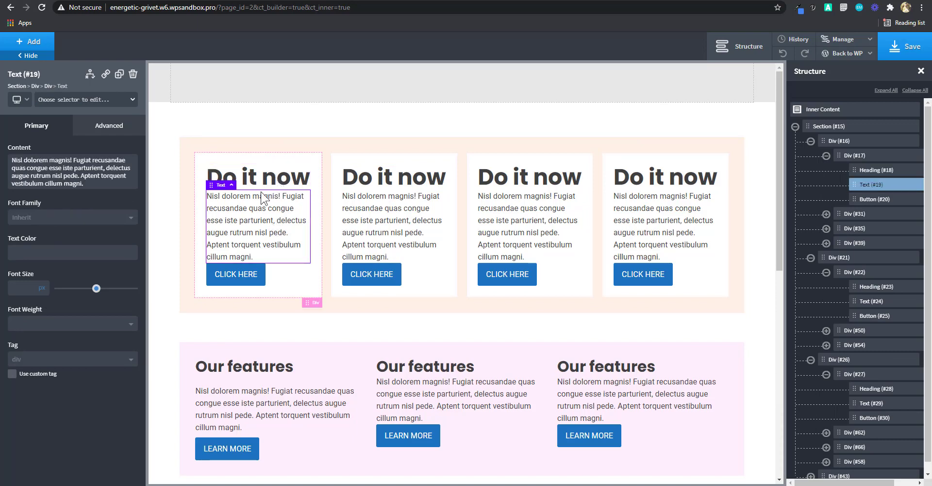
{"action": "left_click", "coordinate": [270, 176]}
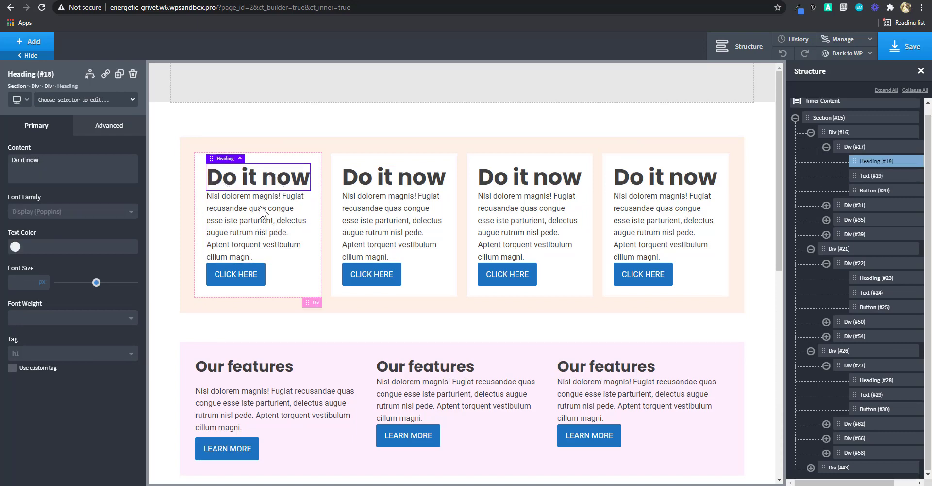
{"action": "left_click", "coordinate": [247, 250]}
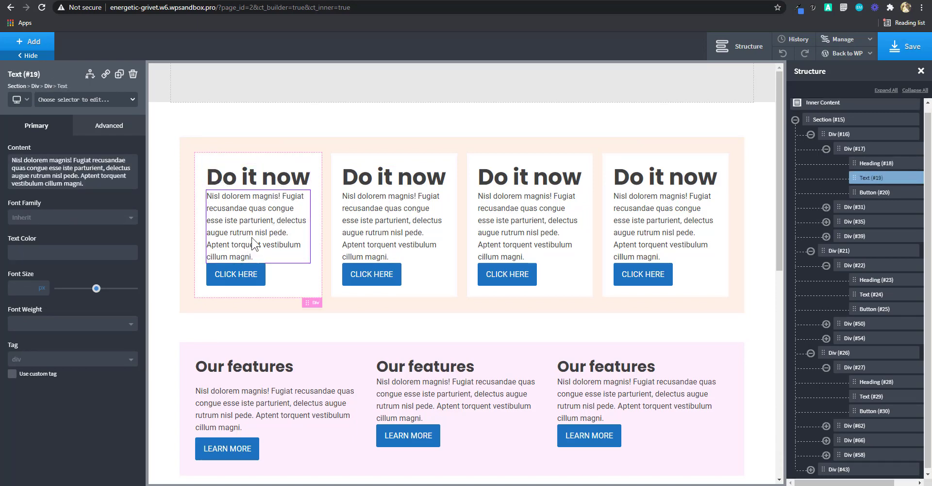
{"action": "left_click", "coordinate": [83, 100]}
{"action": "type", "text": "mar"}
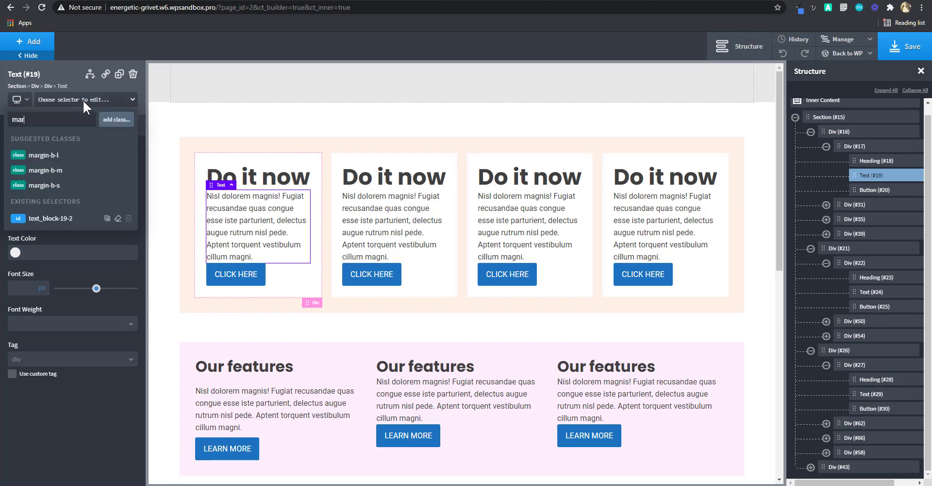
{"action": "left_click", "coordinate": [52, 172]}
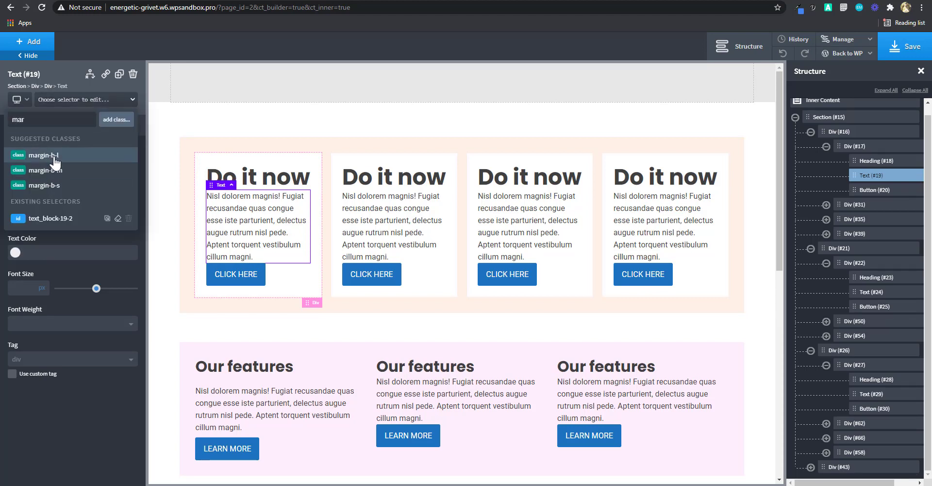
{"action": "left_click", "coordinate": [71, 101]}
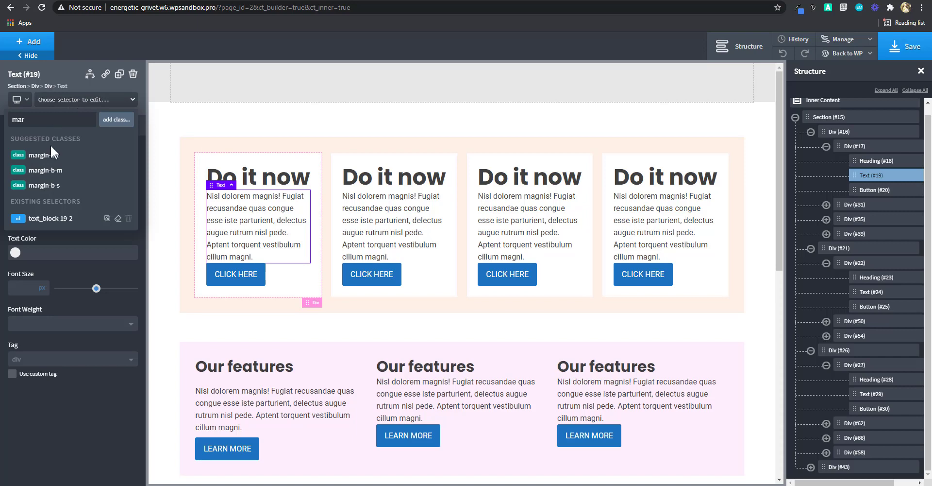
{"action": "left_click", "coordinate": [68, 171]}
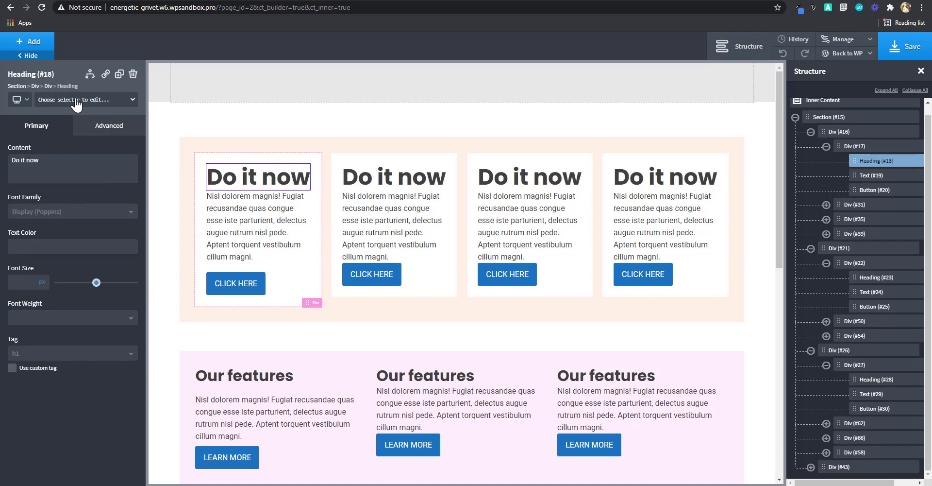
- Apply the margin-b-m class to the heading of the first "Do it now" card
{"action": "left_click", "coordinate": [86, 102]}
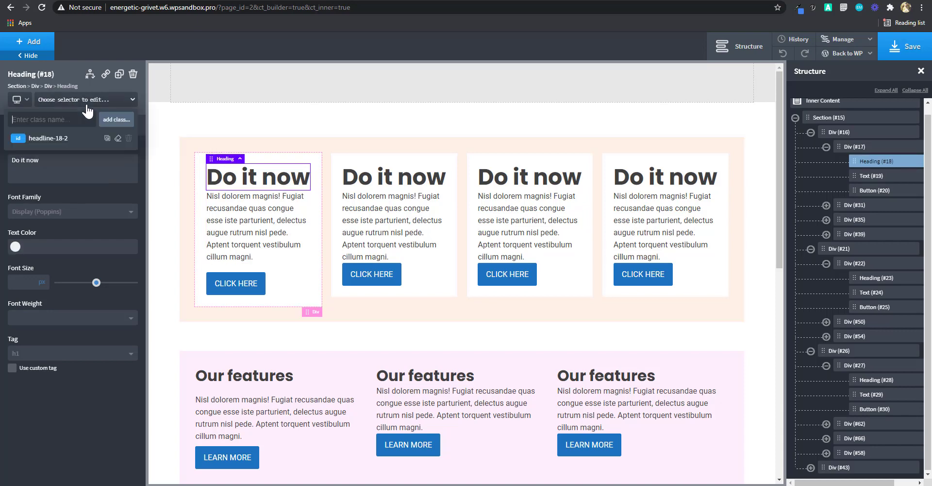
{"action": "left_click", "coordinate": [56, 171]}
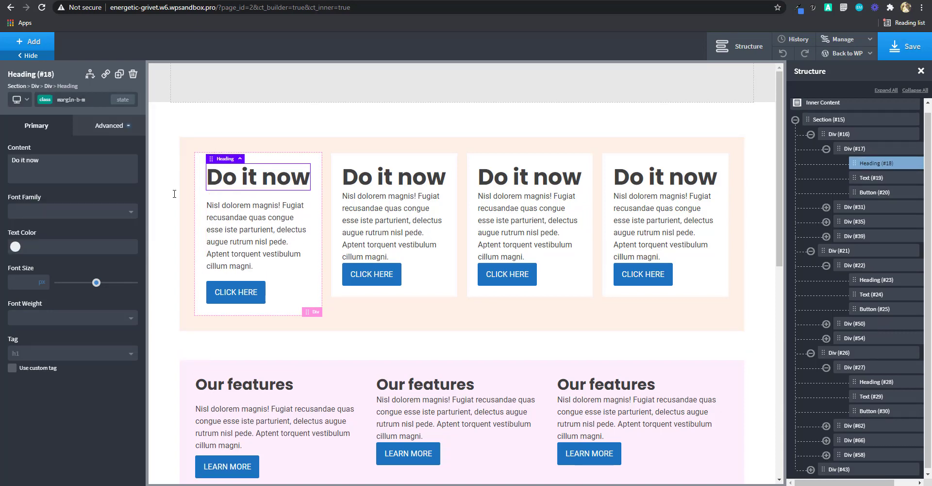
{"action": "left_click", "coordinate": [355, 122]}
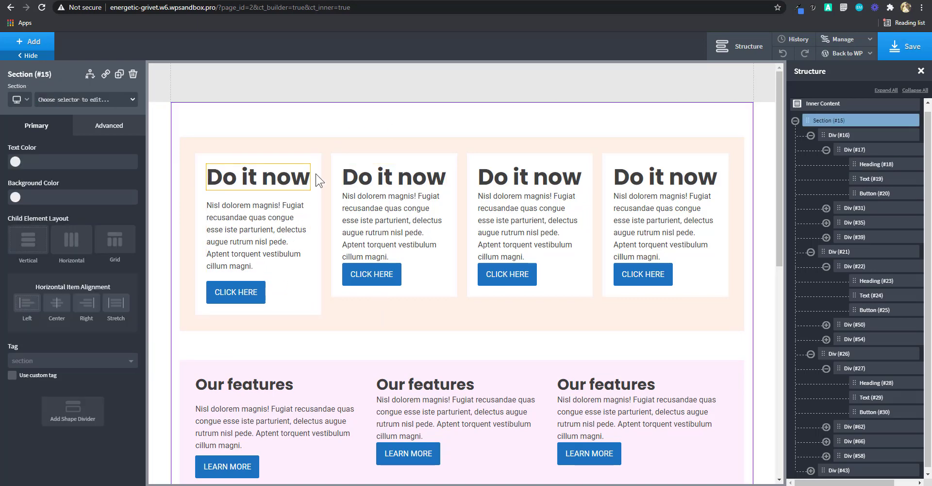
- Delete the second, third and fourth "Do it now" card divs, keeping only the first card
{"action": "left_click", "coordinate": [257, 167]}
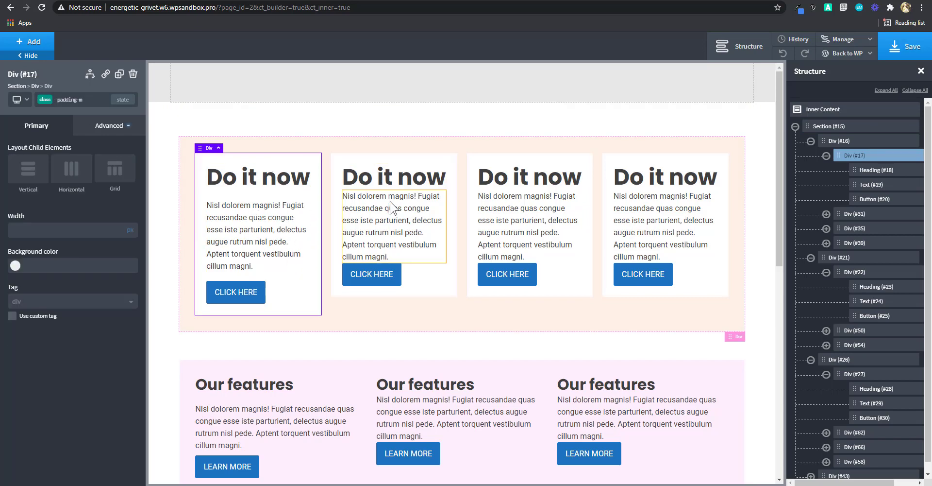
{"action": "left_click", "coordinate": [292, 190]}
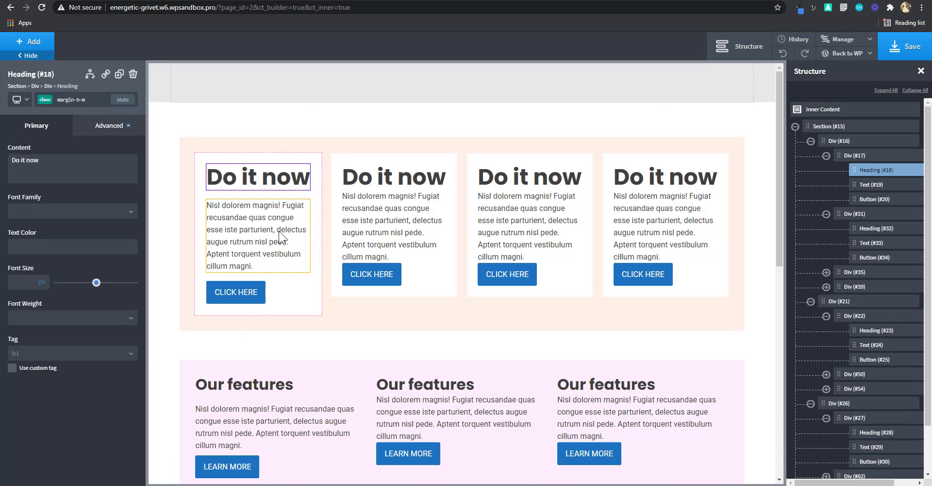
{"action": "left_click", "coordinate": [289, 234]}
{"action": "left_click", "coordinate": [316, 238]}
{"action": "left_click", "coordinate": [826, 213]}
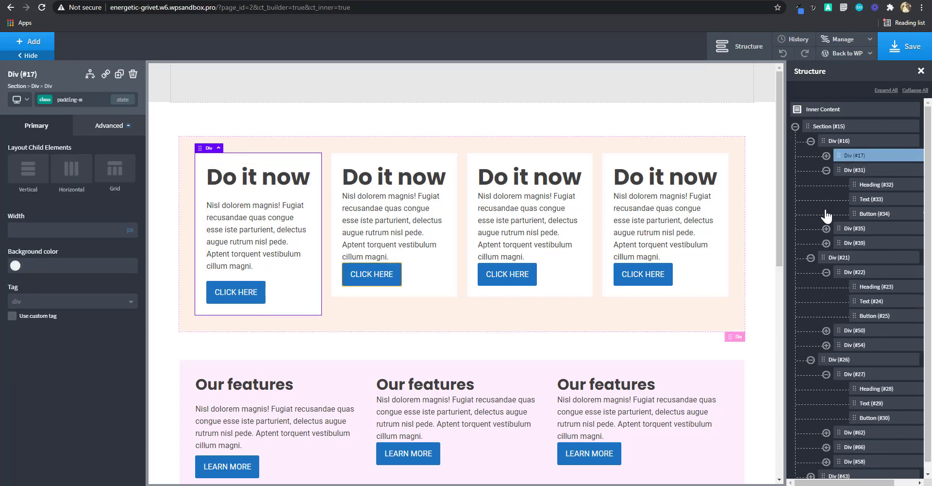
{"action": "left_click", "coordinate": [825, 214]}
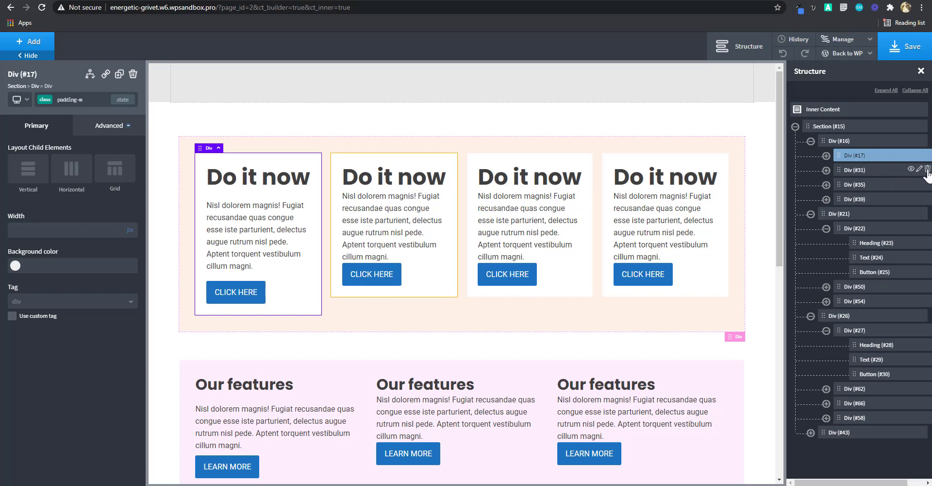
{"action": "left_click", "coordinate": [928, 170]}
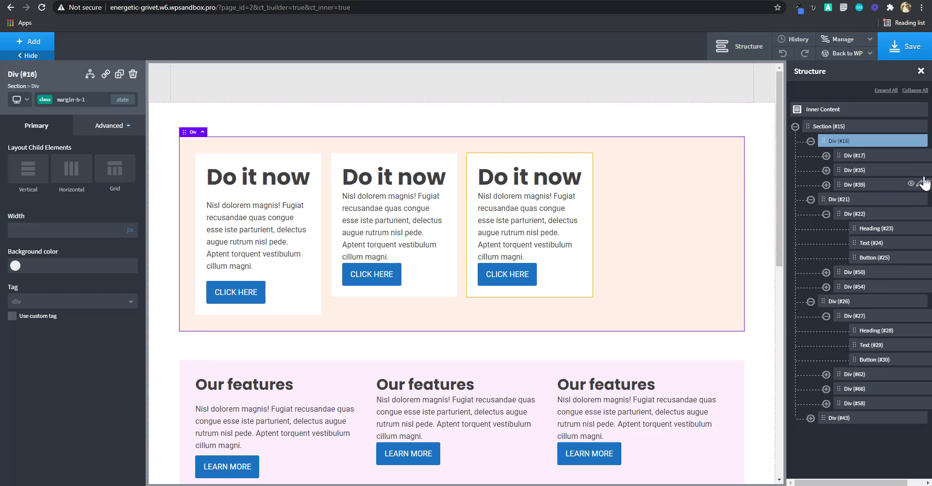
{"action": "left_click", "coordinate": [927, 183]}
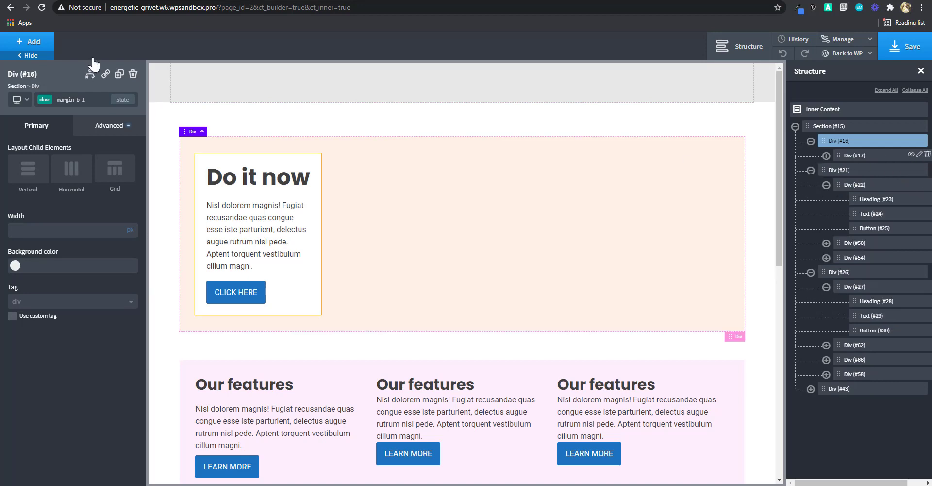
- Duplicate the first "Do it now" card's div three times to make a row of four matching cards
{"action": "left_click", "coordinate": [119, 74]}
{"action": "left_click", "coordinate": [119, 74]}
{"action": "left_click", "coordinate": [120, 76]}
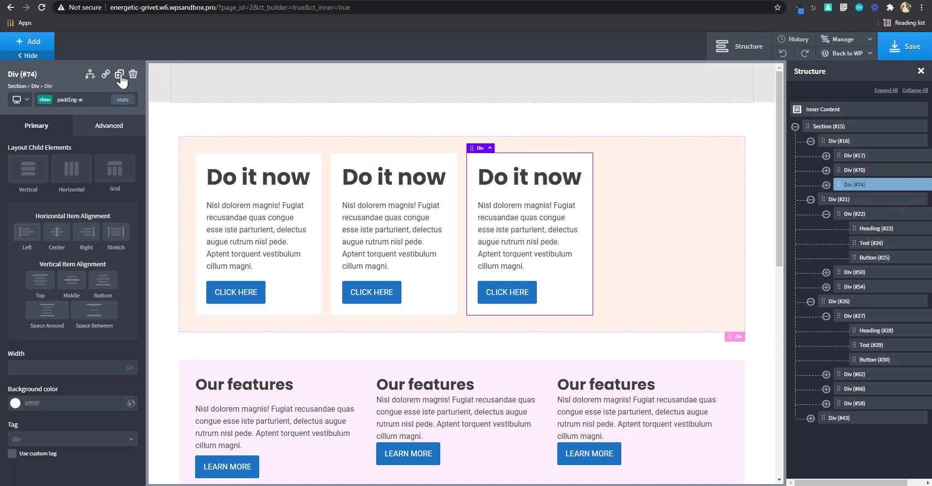
- Add a new class named border-radius-s to the first "Do it now" card's div
{"action": "left_click", "coordinate": [316, 170]}
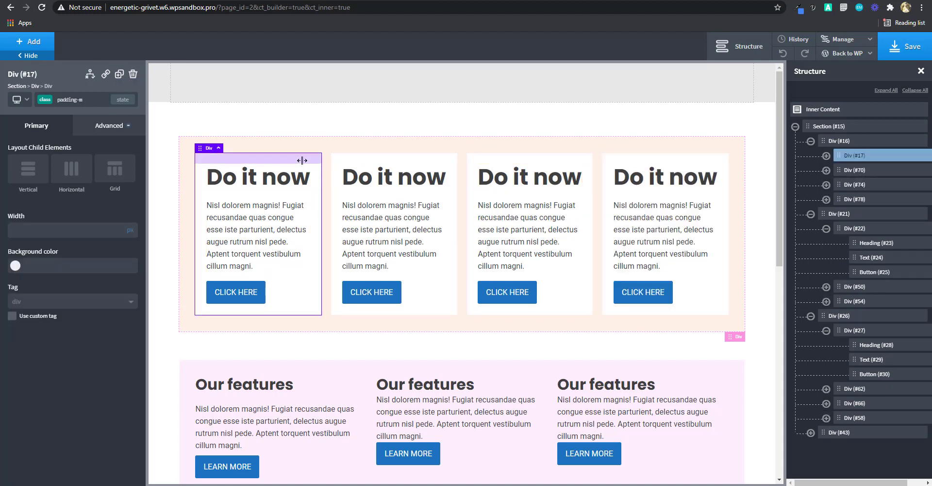
{"action": "left_click", "coordinate": [83, 99]}
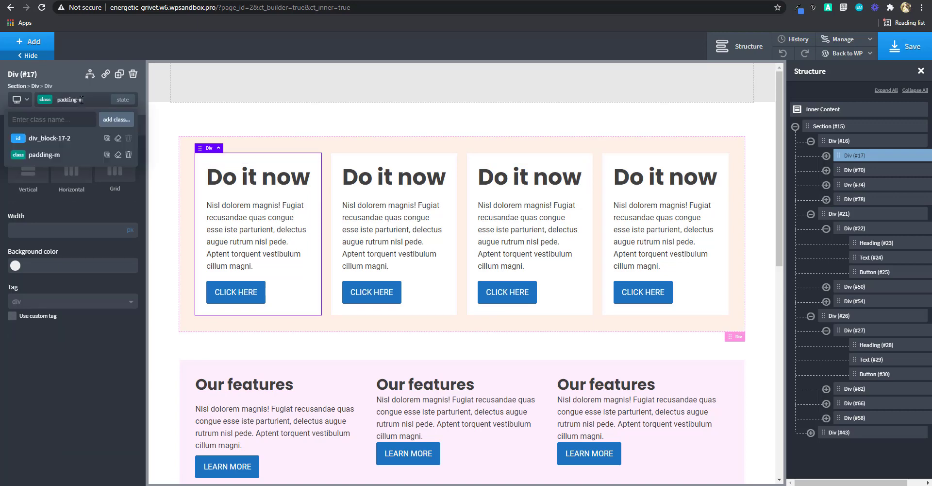
{"action": "left_click", "coordinate": [60, 124]}
{"action": "type", "text": "b"}
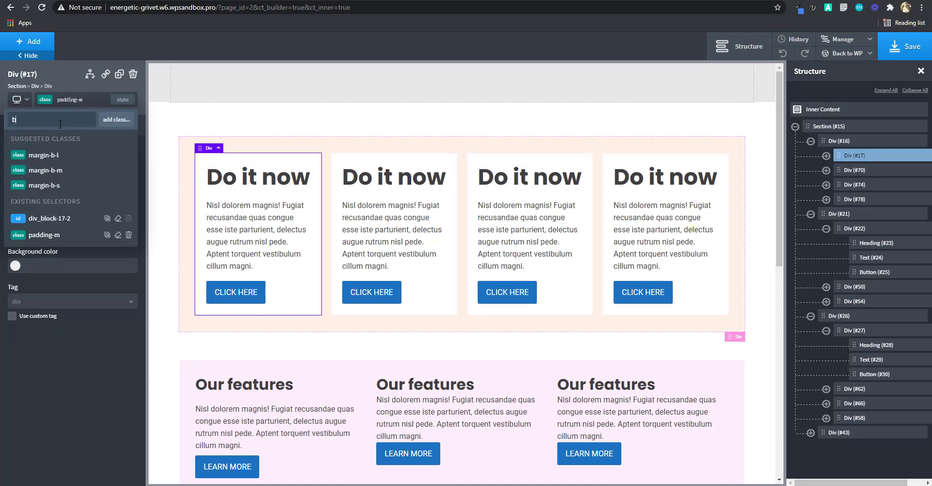
{"action": "type", "text": "order-"}
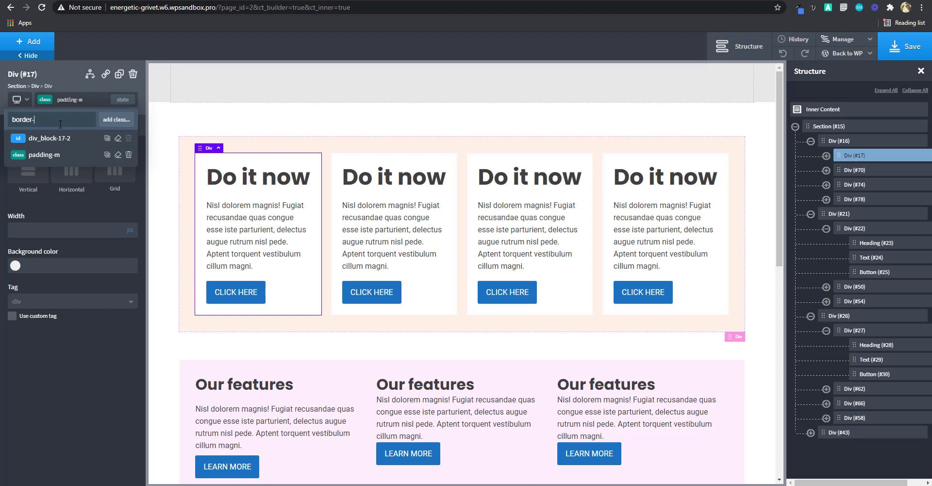
{"action": "key", "text": "BackSpace"}
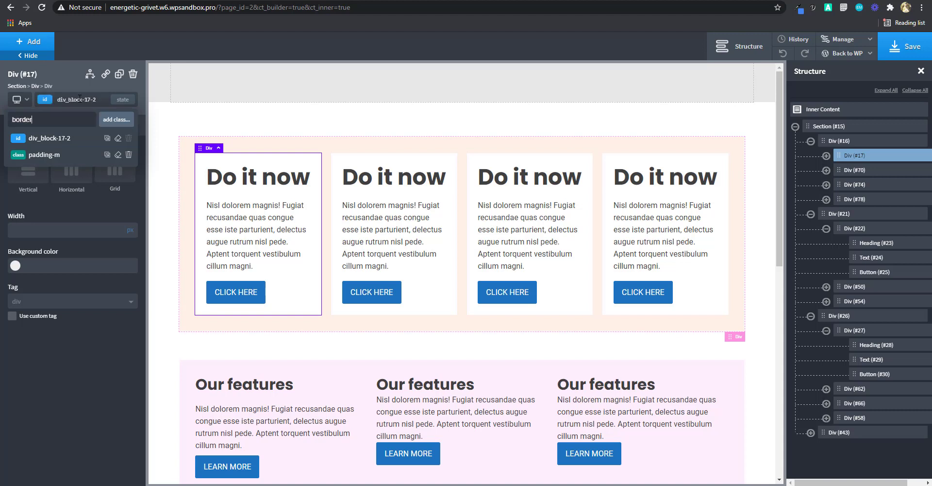
{"action": "type", "text": "-radius-s"}
{"action": "left_click", "coordinate": [118, 119]}
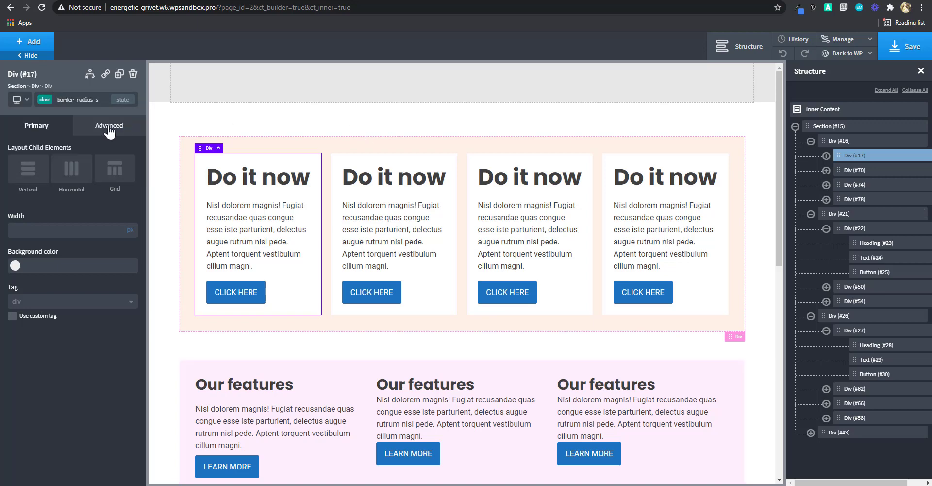
- Set the border radius of the border-radius-s class to 5 px
{"action": "left_click", "coordinate": [110, 127]}
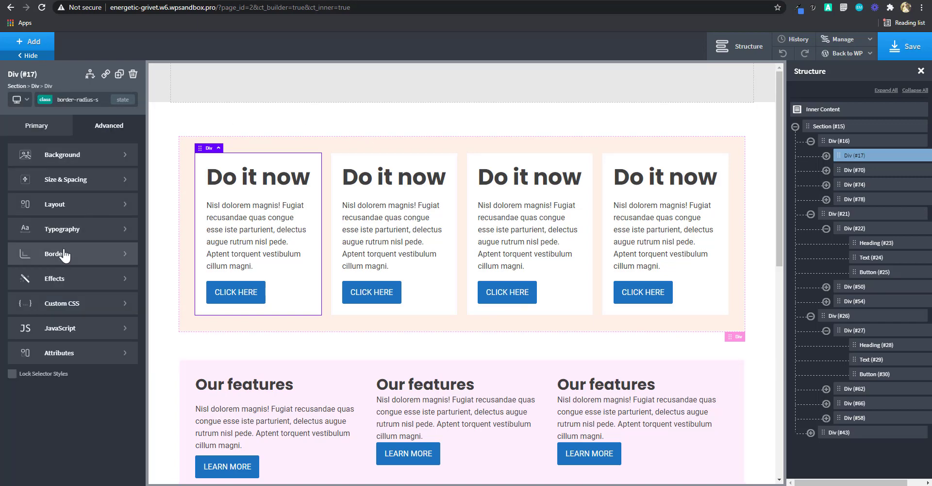
{"action": "left_click", "coordinate": [31, 252]}
{"action": "left_click", "coordinate": [41, 317]}
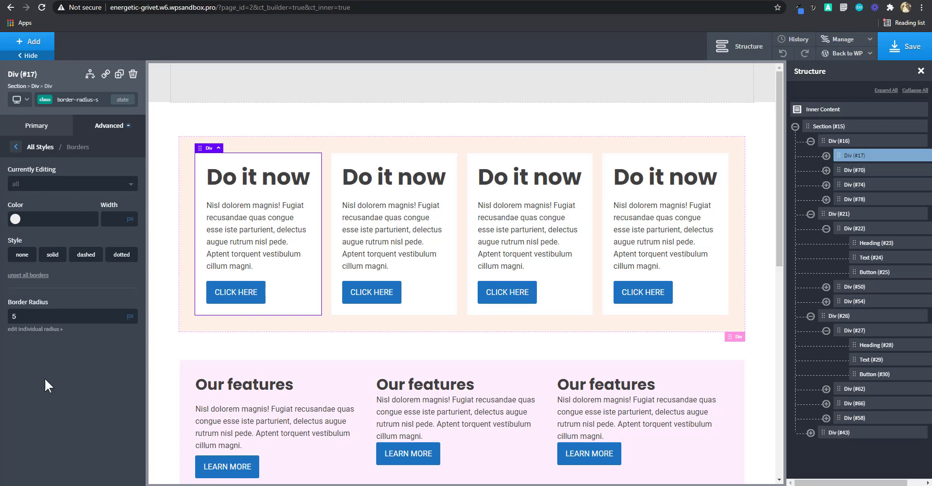
- Set the background of the div holding the "Do it now" cards, at its ID level, to the secondary global color
{"action": "left_click", "coordinate": [198, 326]}
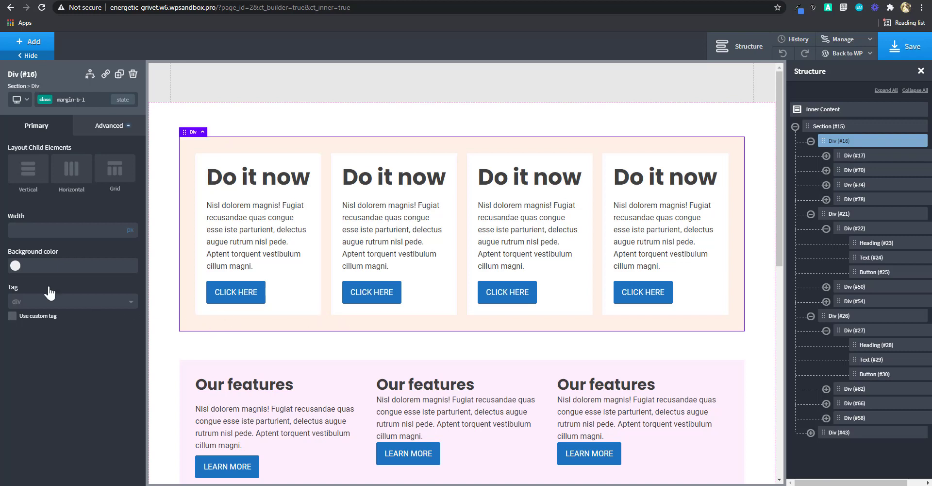
{"action": "left_click", "coordinate": [72, 100]}
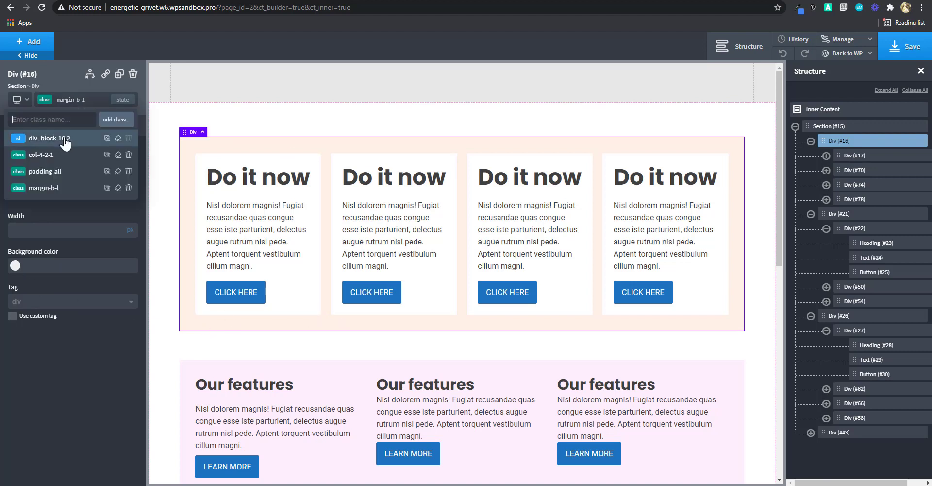
{"action": "left_click", "coordinate": [63, 119]}
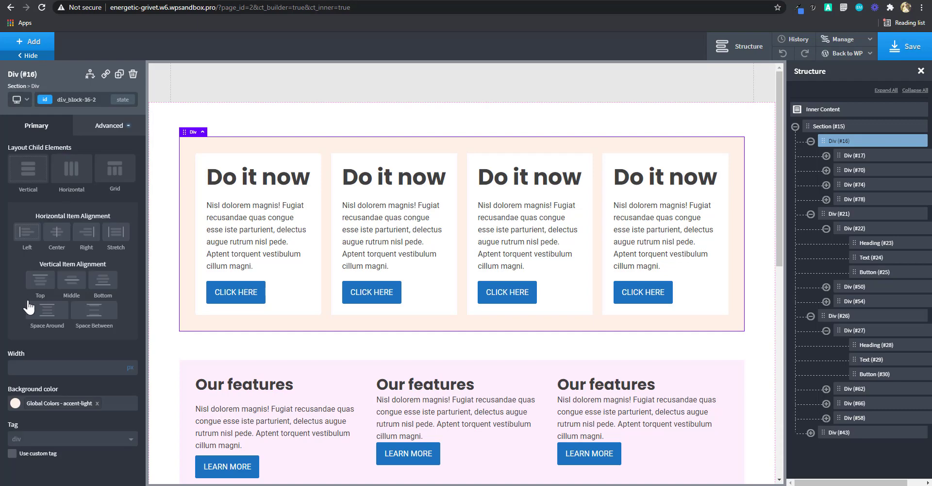
{"action": "left_click", "coordinate": [16, 403]}
{"action": "left_click", "coordinate": [31, 462]}
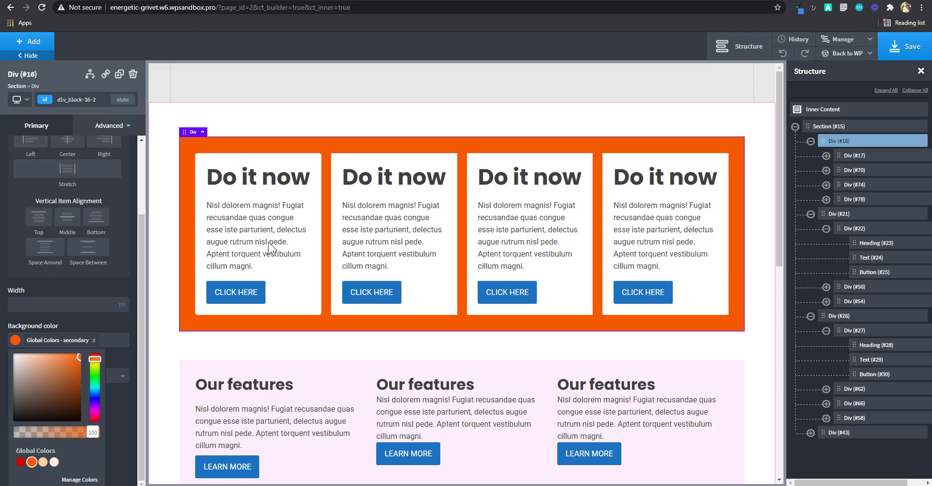
- Add a new class named border-radius-m to the second "Do it now" card's div
{"action": "left_click", "coordinate": [282, 161]}
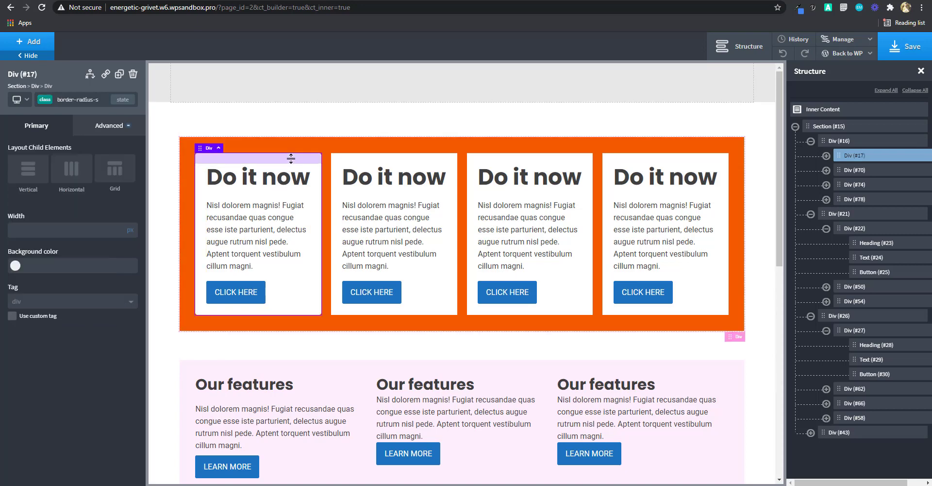
{"action": "left_click", "coordinate": [338, 186]}
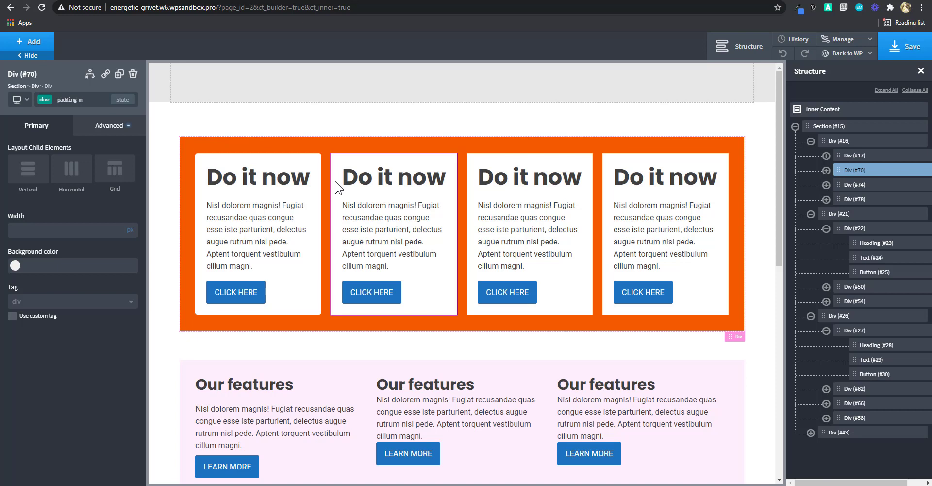
{"action": "left_click", "coordinate": [79, 100]}
{"action": "type", "text": "b"}
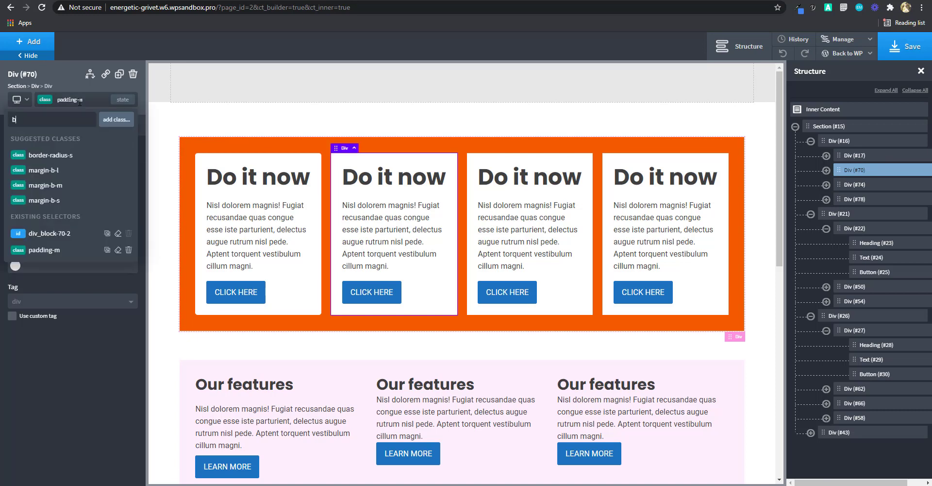
{"action": "type", "text": "o"}
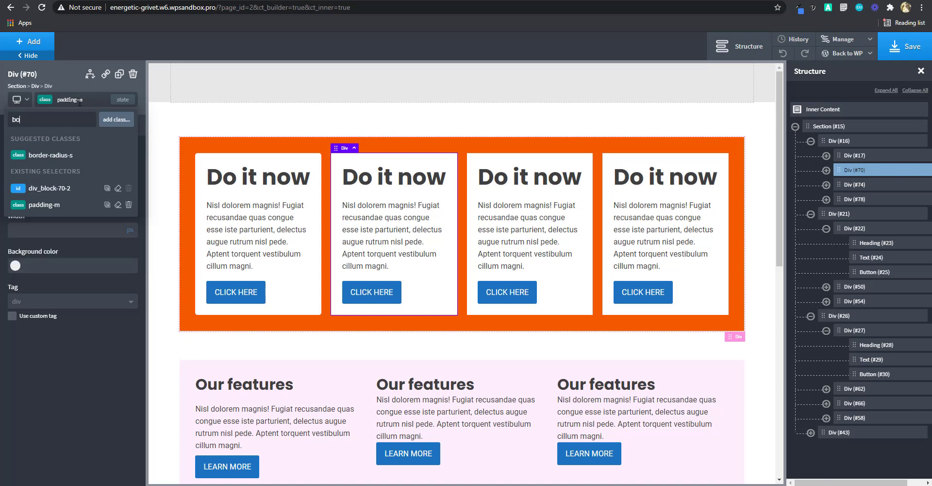
{"action": "type", "text": "rder-radius-m"}
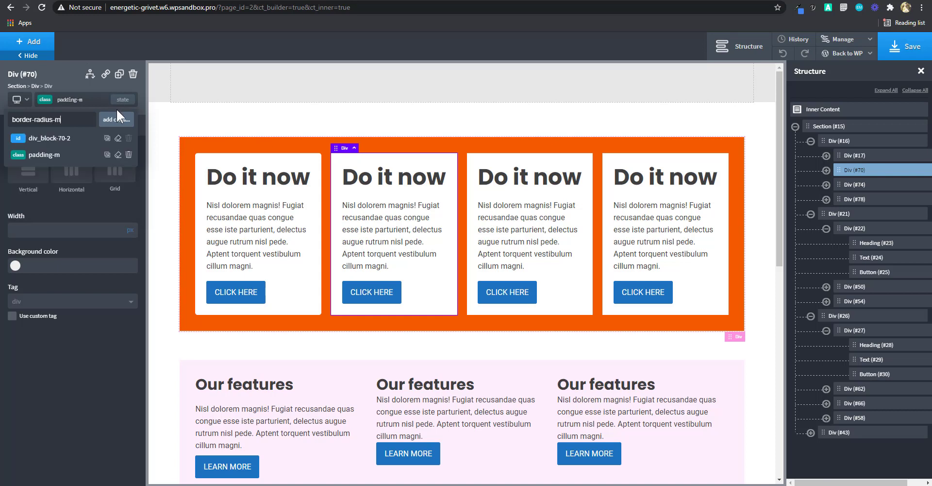
{"action": "left_click", "coordinate": [116, 116]}
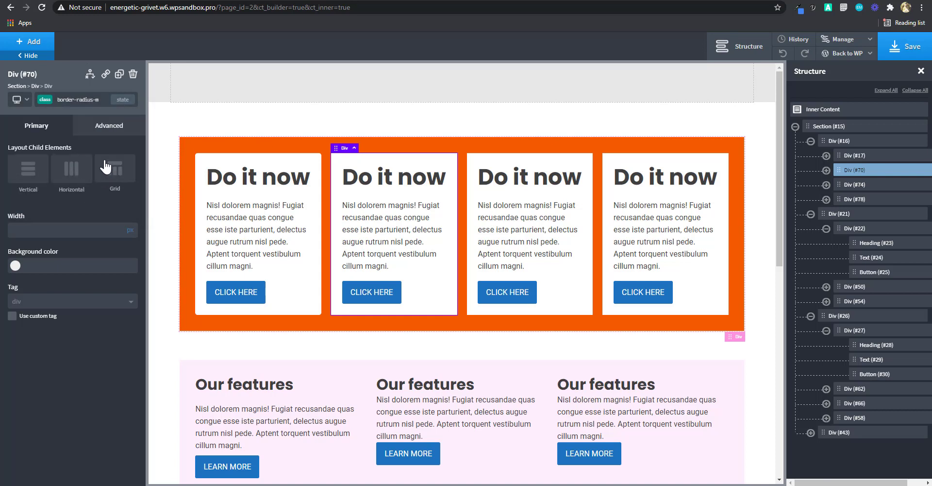
- Set the border radius of the border-radius-m class to 10 px
{"action": "left_click", "coordinate": [109, 129]}
{"action": "left_click", "coordinate": [70, 252]}
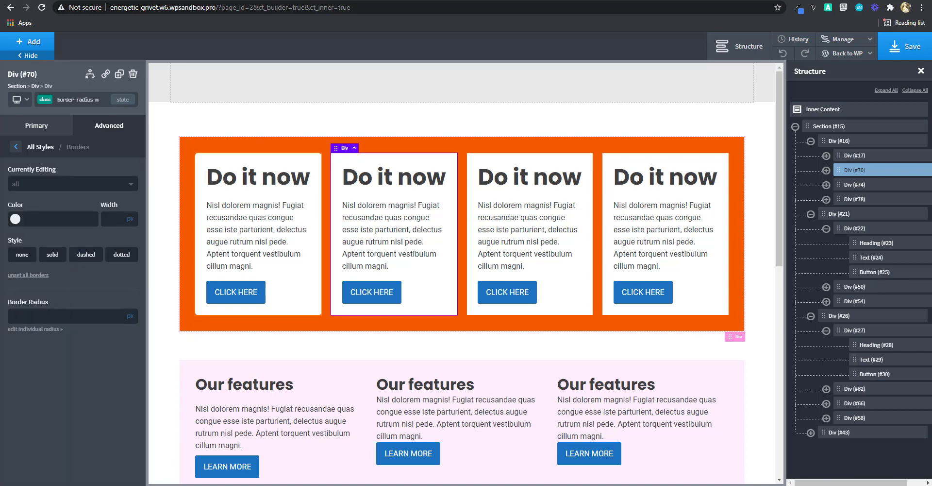
{"action": "left_click", "coordinate": [80, 315]}
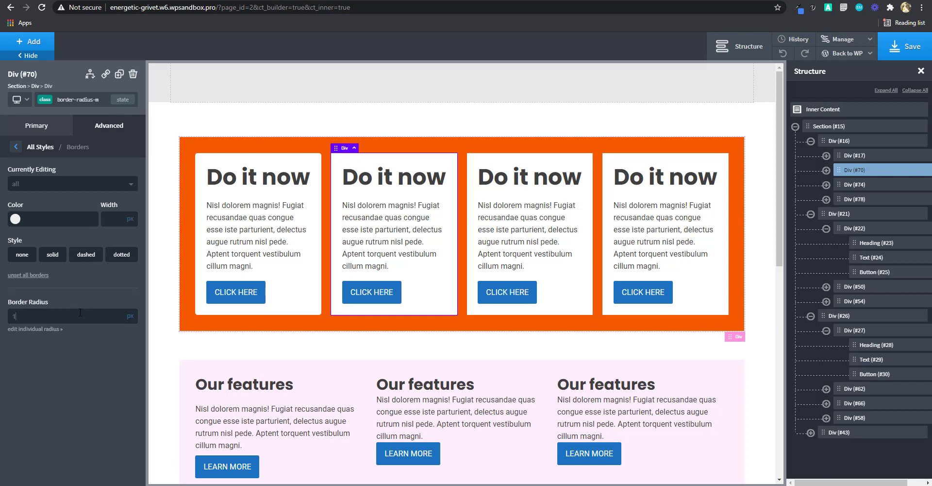
{"action": "type", "text": "10"}
{"action": "left_click", "coordinate": [340, 321]}
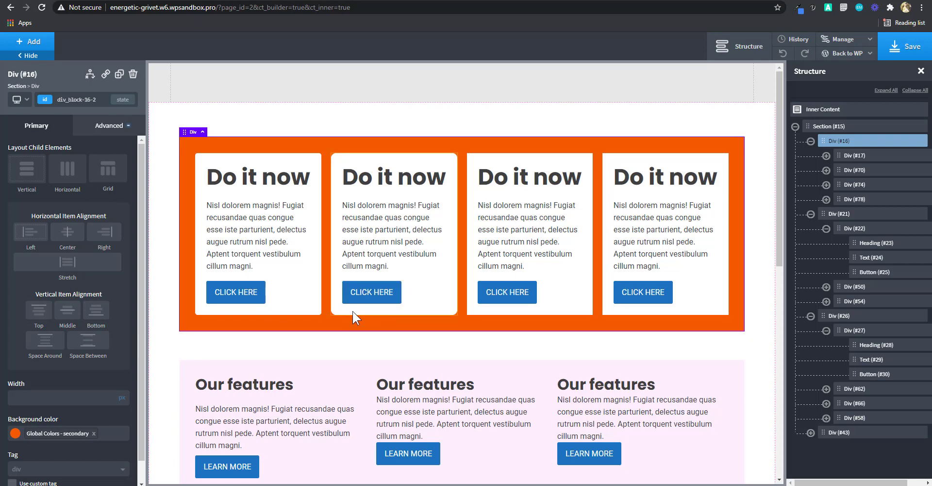
- Add a new class named border-radius-l to the third "Do it now" card's div
{"action": "left_click", "coordinate": [468, 164]}
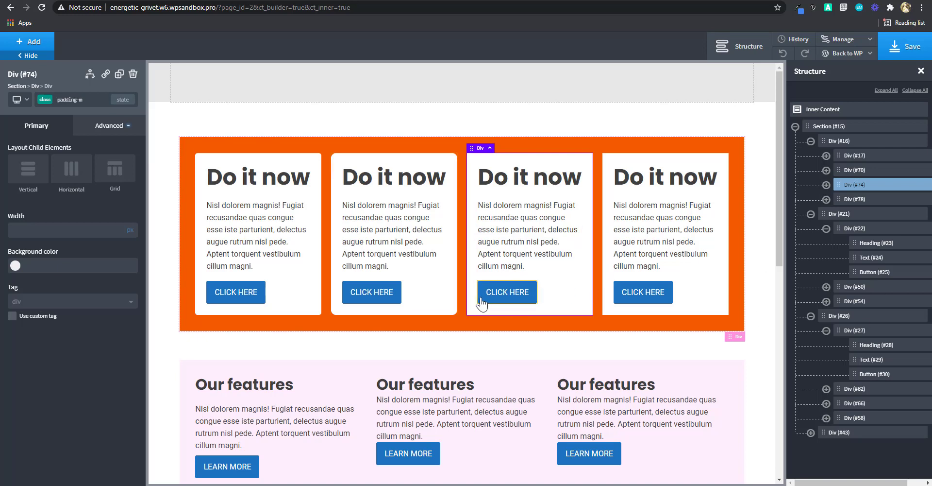
{"action": "left_click", "coordinate": [71, 99]}
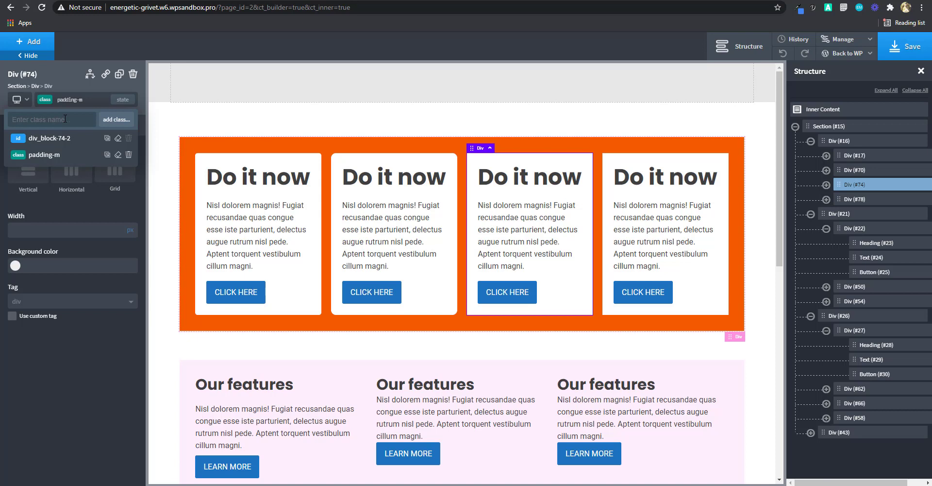
{"action": "type", "text": "bo"}
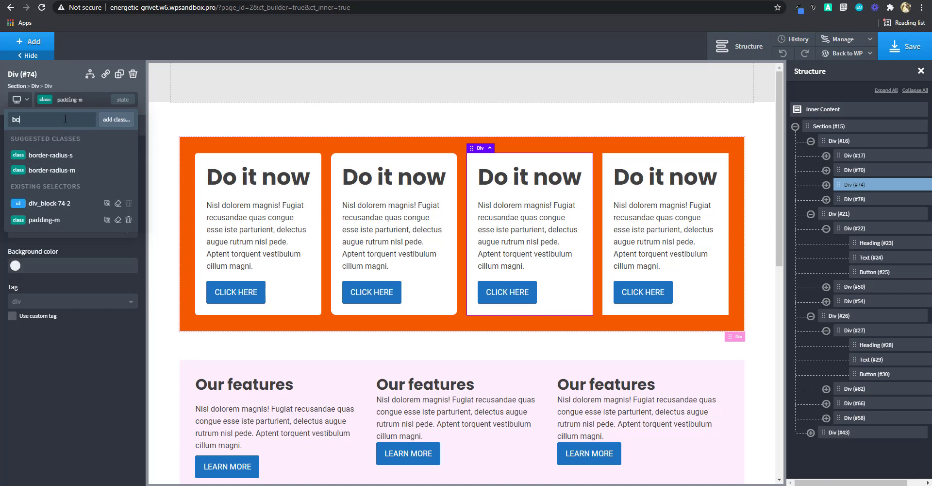
{"action": "type", "text": "rder-radius-l"}
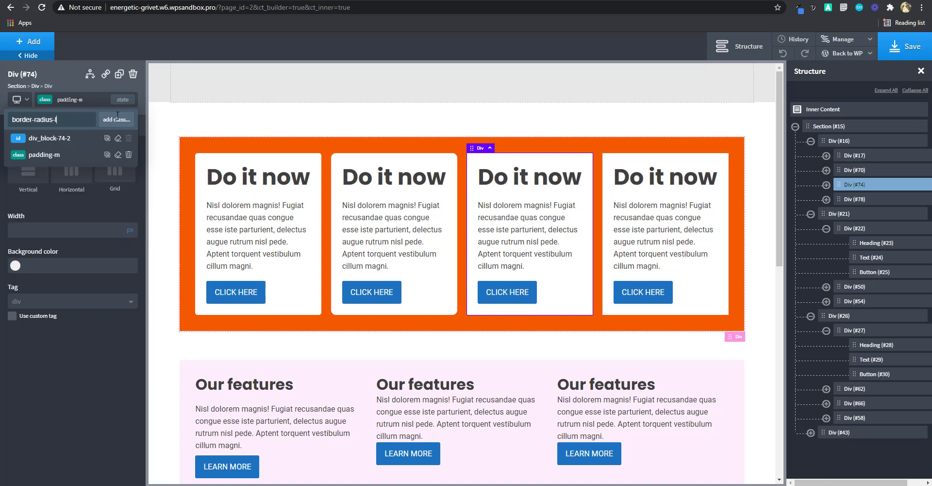
{"action": "left_click", "coordinate": [116, 119]}
- Set the border radius of the border-radius-l class to 20 px
{"action": "left_click", "coordinate": [108, 127]}
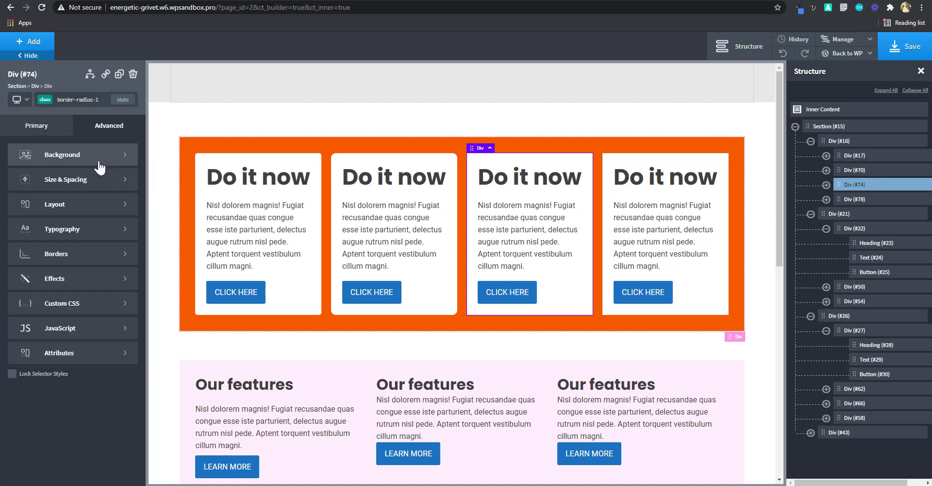
{"action": "left_click", "coordinate": [65, 255]}
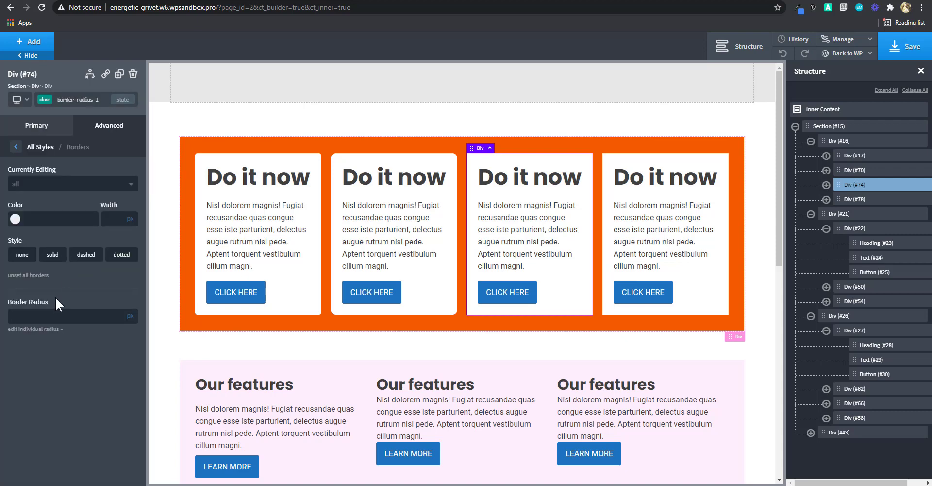
{"action": "type", "text": "20"}
{"action": "left_click", "coordinate": [50, 383]}
{"action": "left_click", "coordinate": [552, 142]}
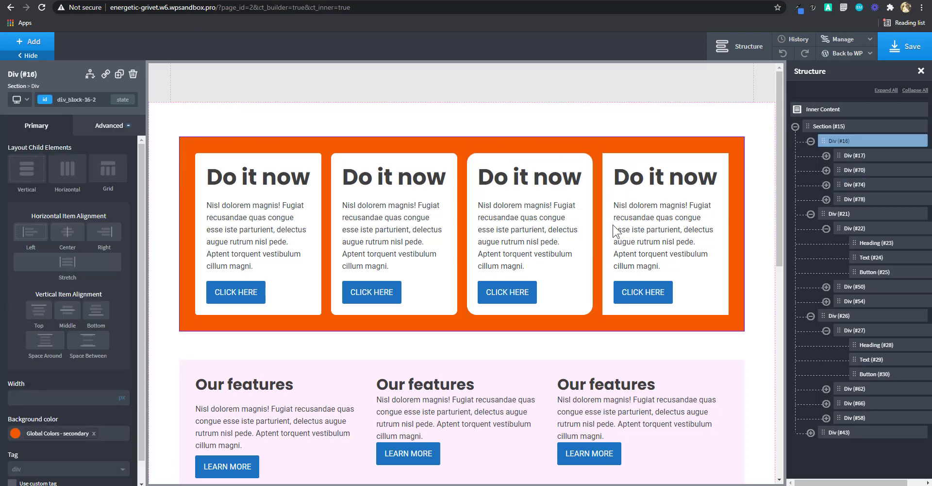
- Add a new class named border-radius-xl to the fourth "Do it now" card's div
{"action": "left_click", "coordinate": [616, 163]}
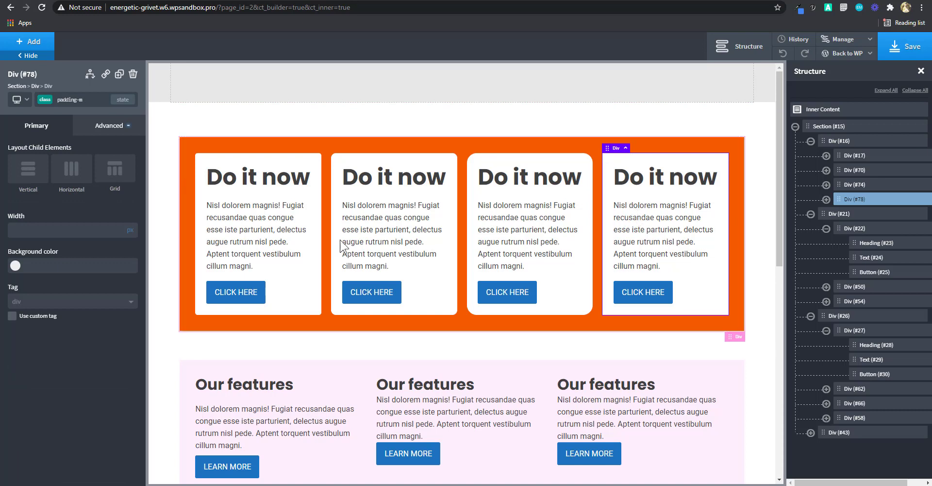
{"action": "left_click", "coordinate": [75, 98]}
{"action": "left_click", "coordinate": [76, 99]}
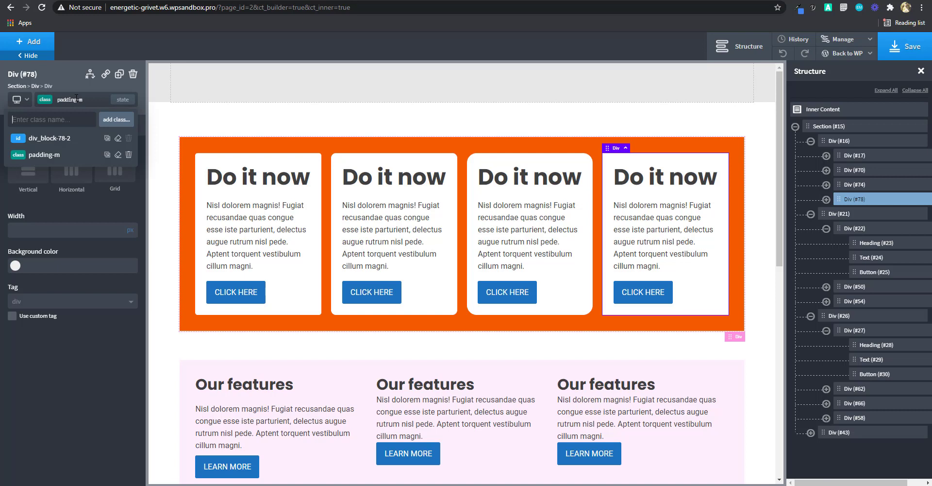
{"action": "type", "text": "border-ra"}
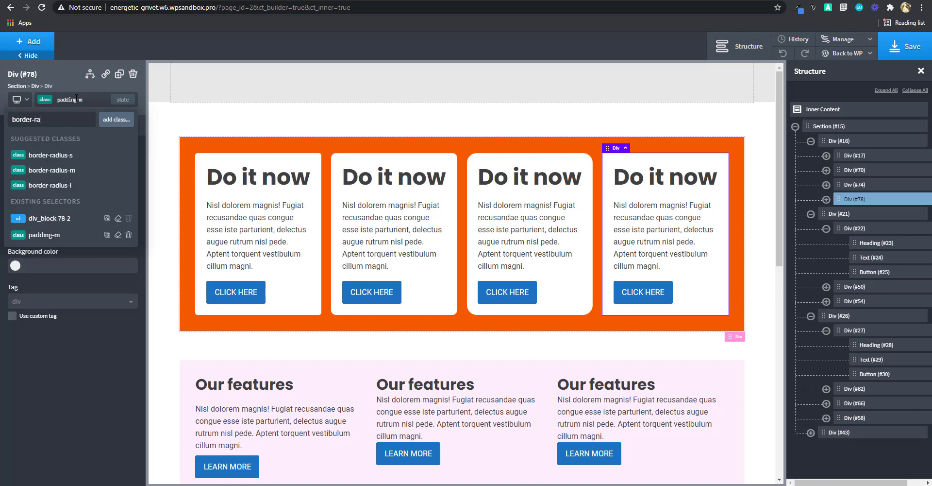
{"action": "type", "text": "dius-xl"}
{"action": "key", "text": "Return"}
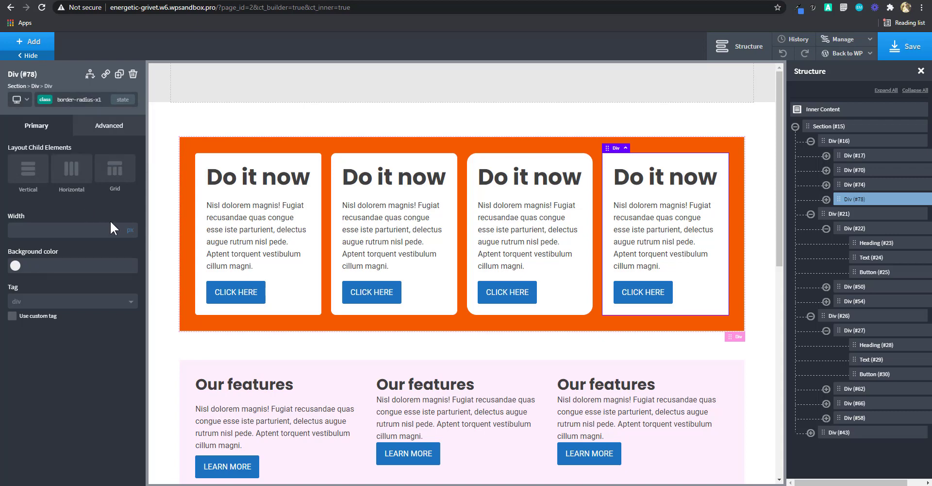
- Set the border radius of the border-radius-xl class to 30 px
{"action": "left_click", "coordinate": [111, 127]}
{"action": "left_click", "coordinate": [74, 253]}
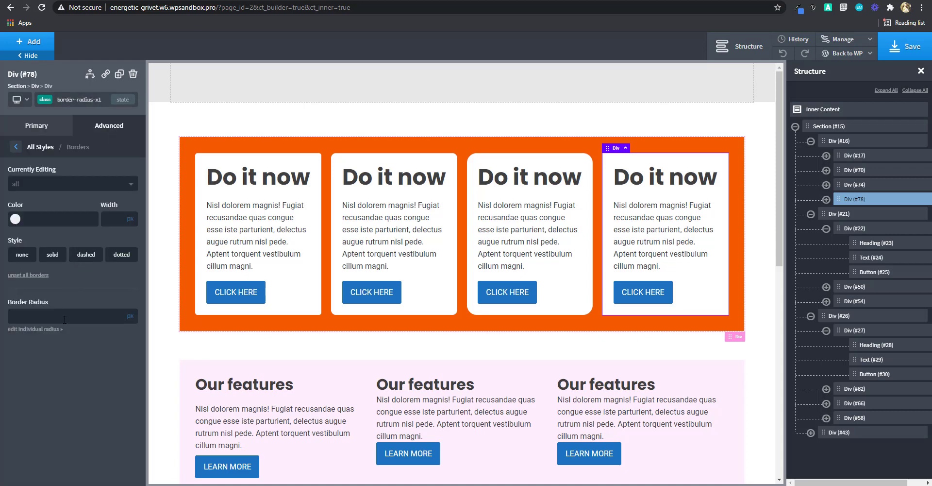
{"action": "left_click", "coordinate": [35, 317]}
{"action": "type", "text": "30"}
{"action": "left_click", "coordinate": [256, 162]}
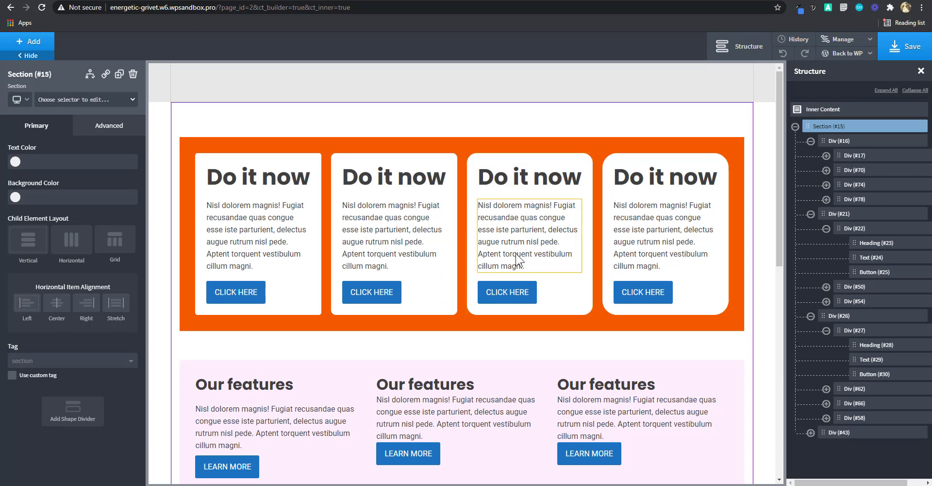
{"action": "scroll", "coordinate": [519, 260], "scroll_direction": "down", "scroll_amount": 4}
{"action": "scroll", "coordinate": [520, 267], "scroll_direction": "down", "scroll_amount": 3}
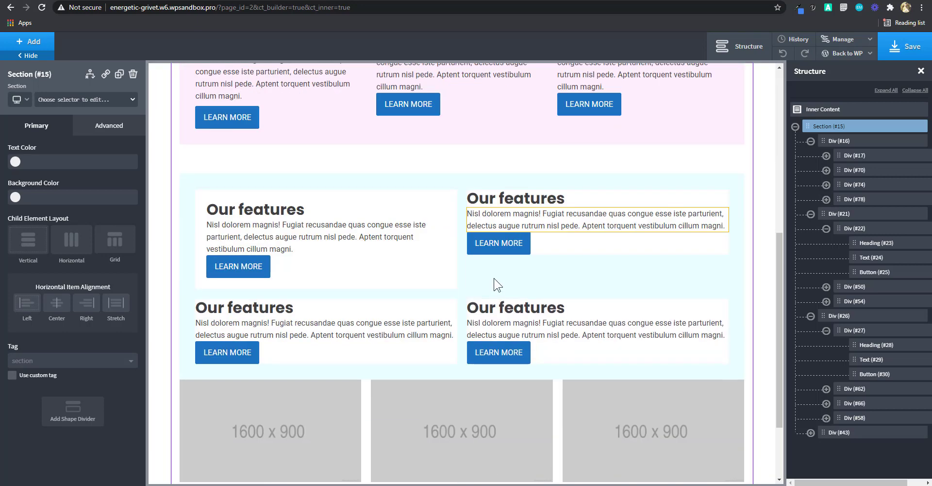
- Delete the first three "Do it now" cards from the orange container and undo the last two deletions
{"action": "scroll", "coordinate": [518, 286], "scroll_direction": "down", "scroll_amount": 1}
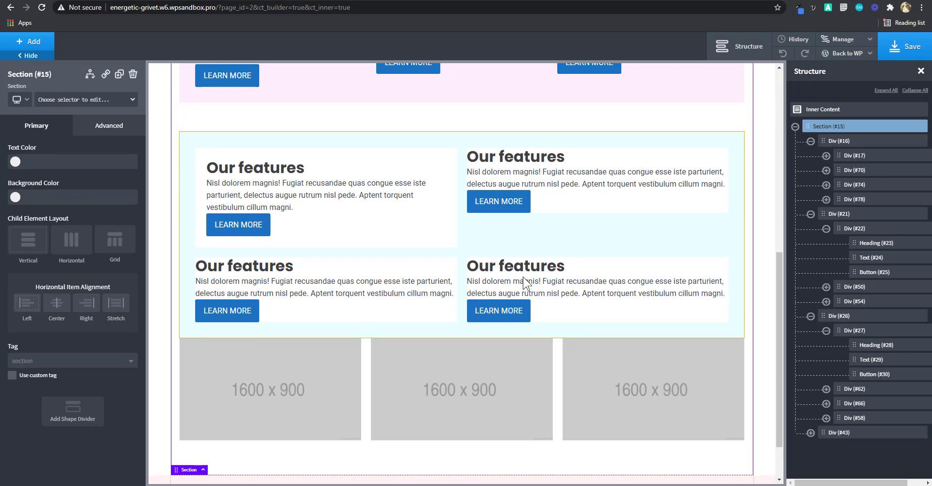
{"action": "scroll", "coordinate": [523, 276], "scroll_direction": "down", "scroll_amount": 1}
{"action": "scroll", "coordinate": [527, 280], "scroll_direction": "up", "scroll_amount": 7}
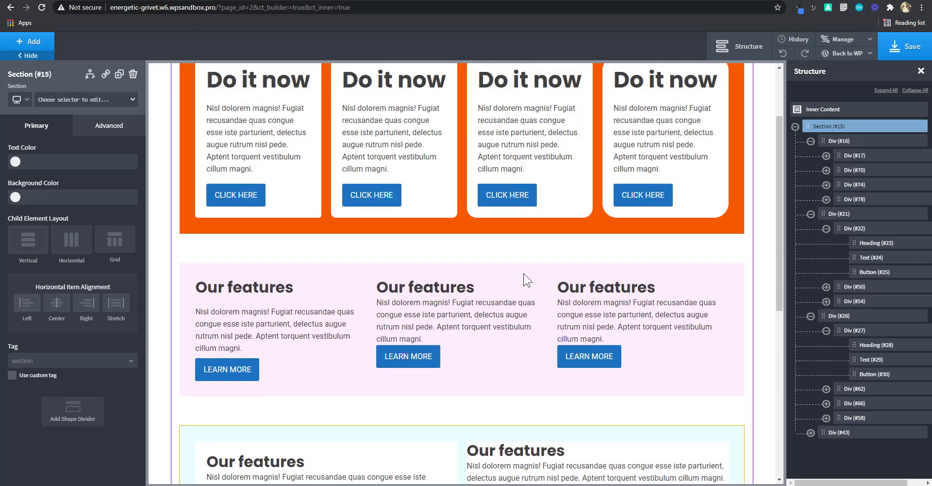
{"action": "scroll", "coordinate": [527, 279], "scroll_direction": "up", "scroll_amount": 2}
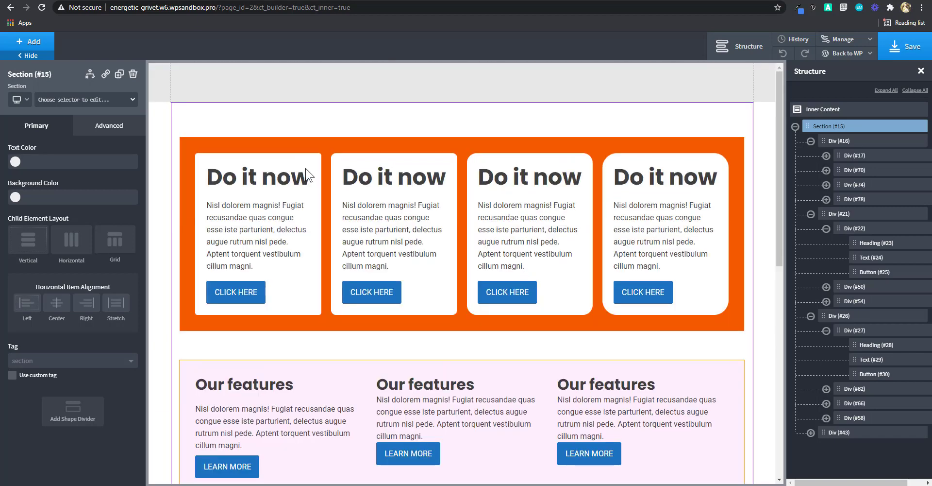
{"action": "left_click", "coordinate": [321, 145]}
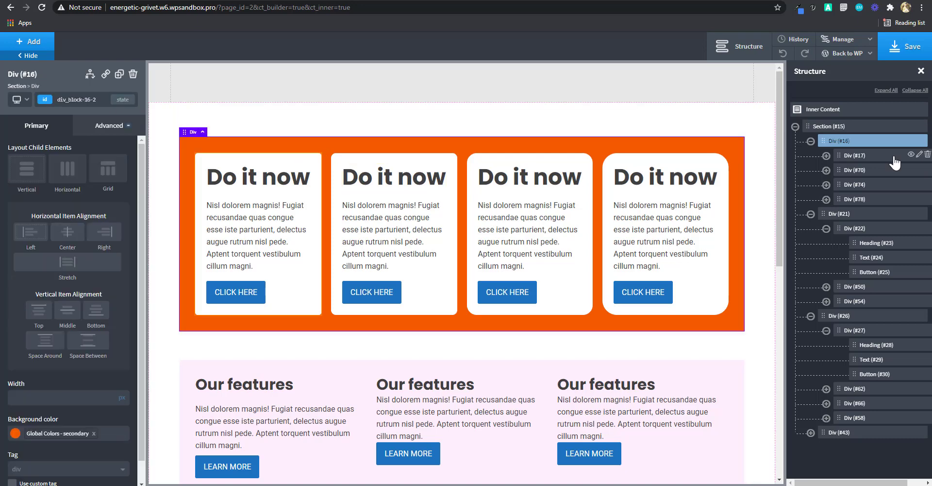
{"action": "left_click", "coordinate": [927, 155]}
{"action": "left_click", "coordinate": [927, 154]}
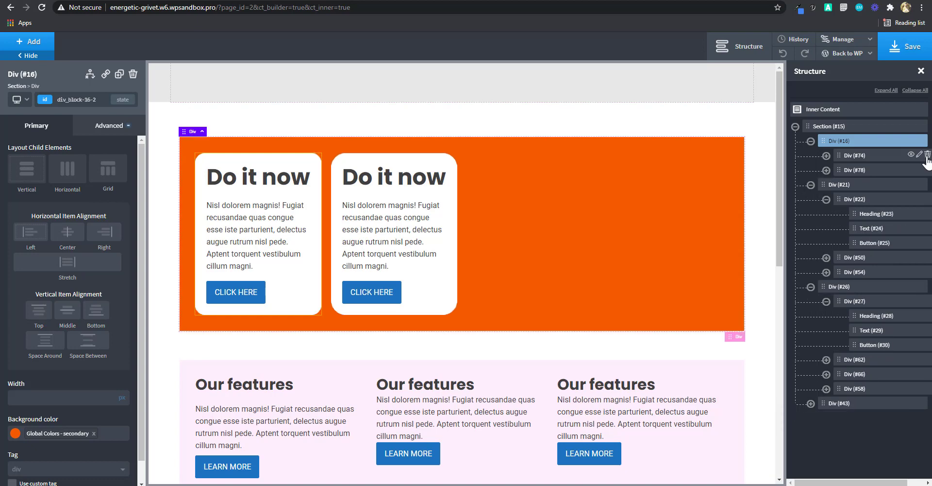
{"action": "left_click", "coordinate": [928, 154]}
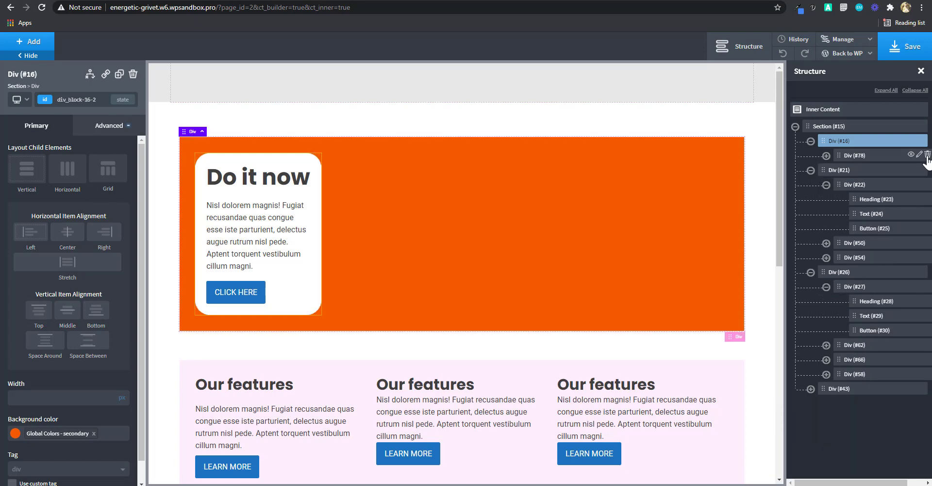
{"action": "left_click", "coordinate": [784, 53]}
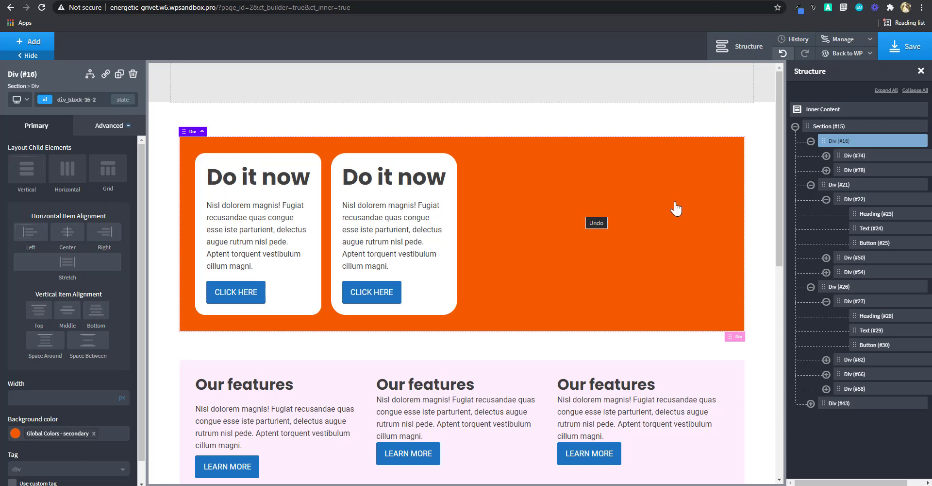
{"action": "key", "text": "ctrl+z"}
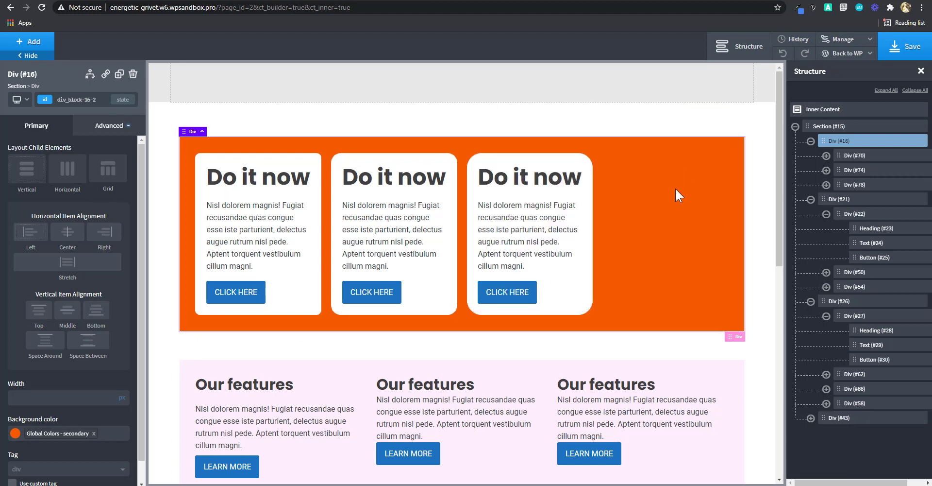
- Replace the col-4-2-1 class on the orange cards container with the existing col-3-3-1 class
{"action": "left_click", "coordinate": [79, 99]}
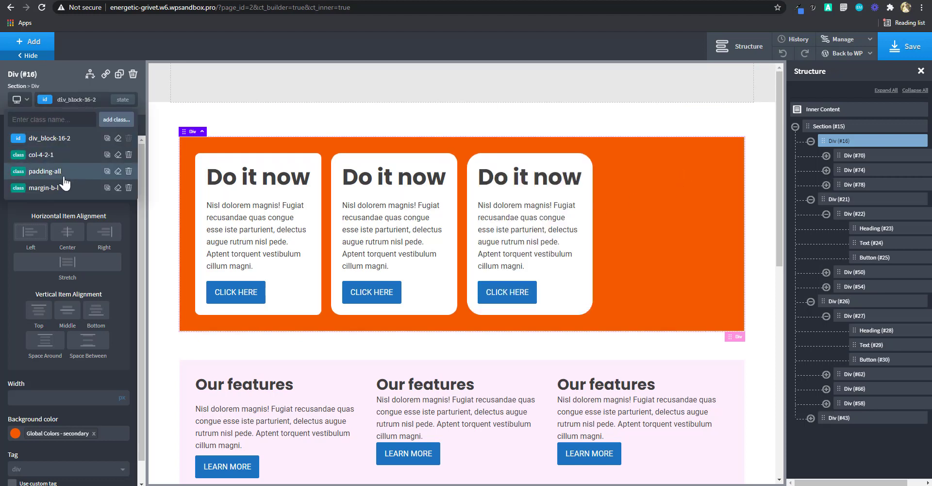
{"action": "left_click", "coordinate": [128, 155]}
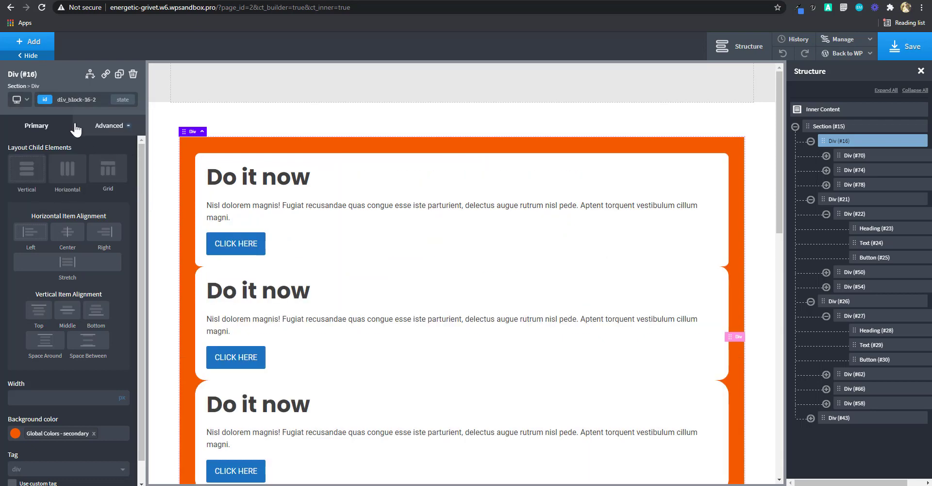
{"action": "left_click", "coordinate": [81, 100]}
{"action": "type", "text": "3"}
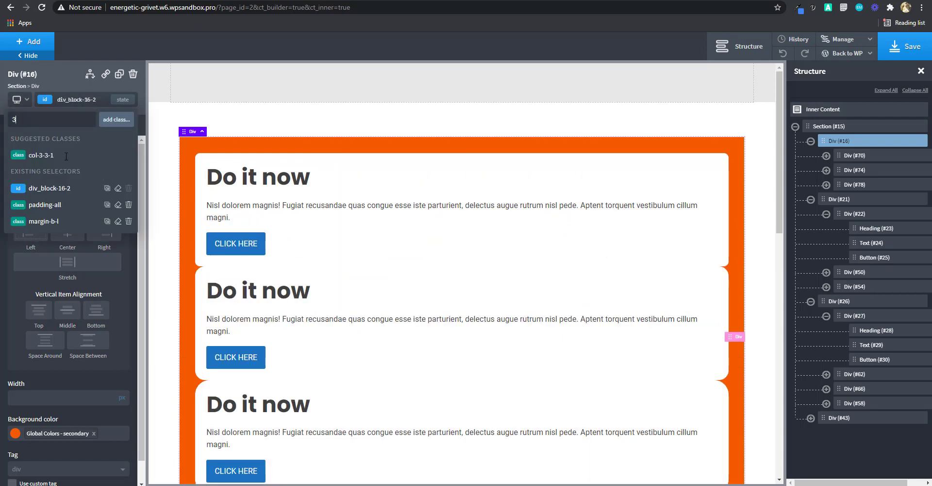
{"action": "left_click", "coordinate": [65, 157]}
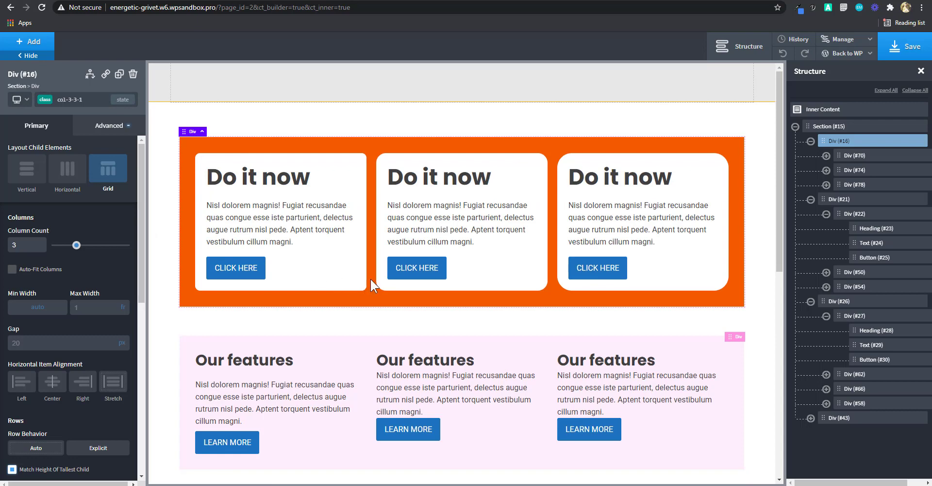
- Add a new class named auto-margin to the "CLICK HERE" button in the first "Do it now" card
{"action": "left_click", "coordinate": [257, 277]}
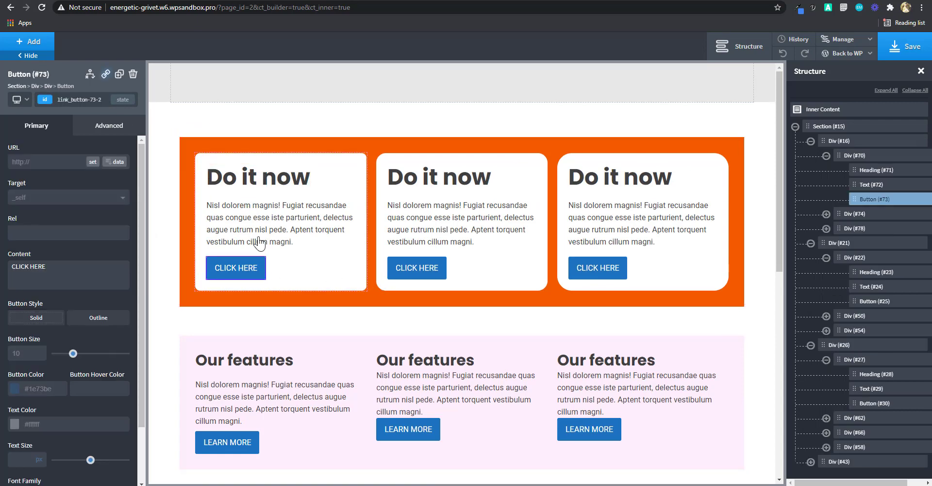
{"action": "left_click", "coordinate": [262, 207]}
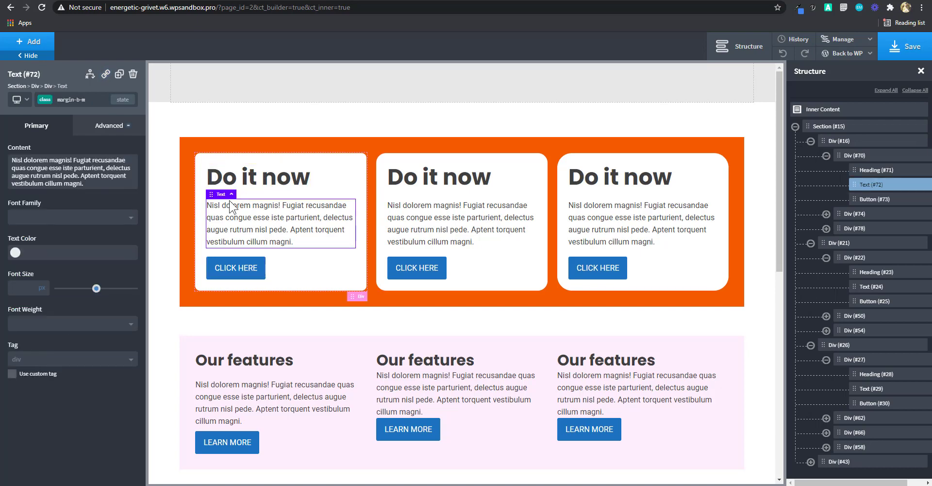
{"action": "left_click", "coordinate": [265, 265]}
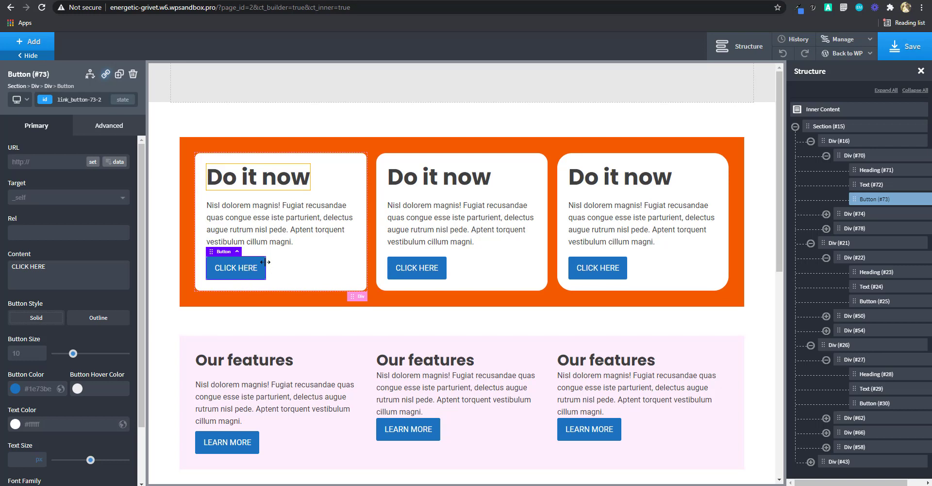
{"action": "left_click", "coordinate": [77, 99]}
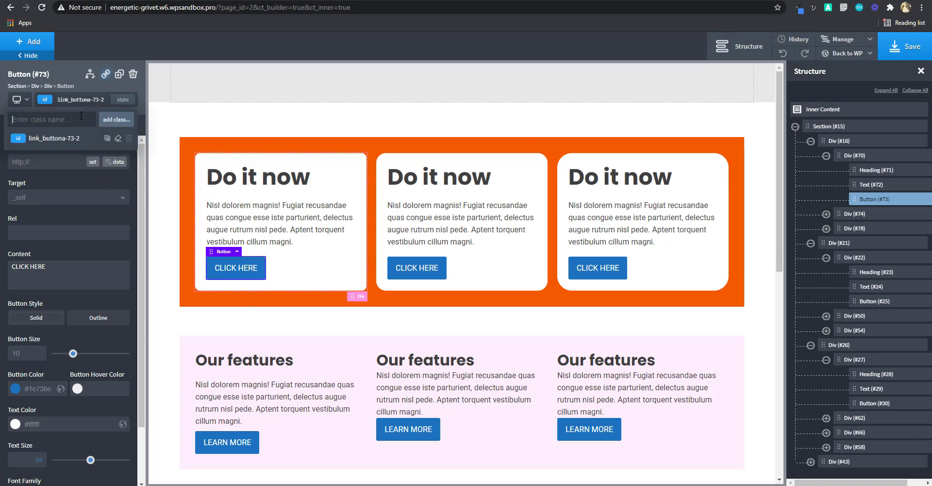
{"action": "type", "text": "a"}
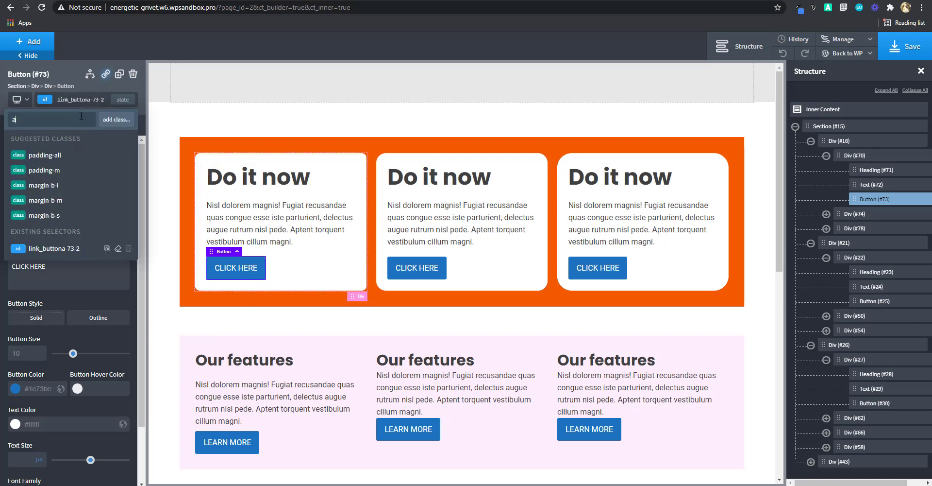
{"action": "type", "text": "uto"}
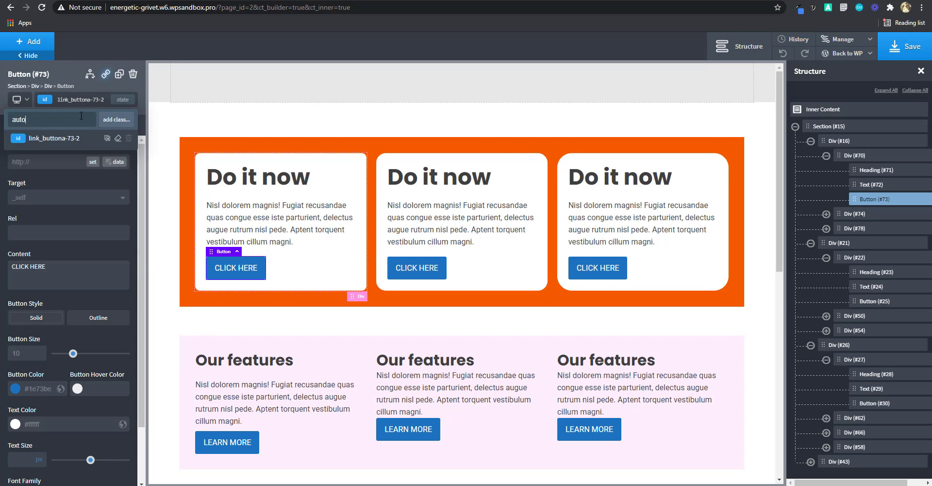
{"action": "type", "text": "-mar"}
{"action": "type", "text": "gin"}
{"action": "left_click", "coordinate": [112, 122]}
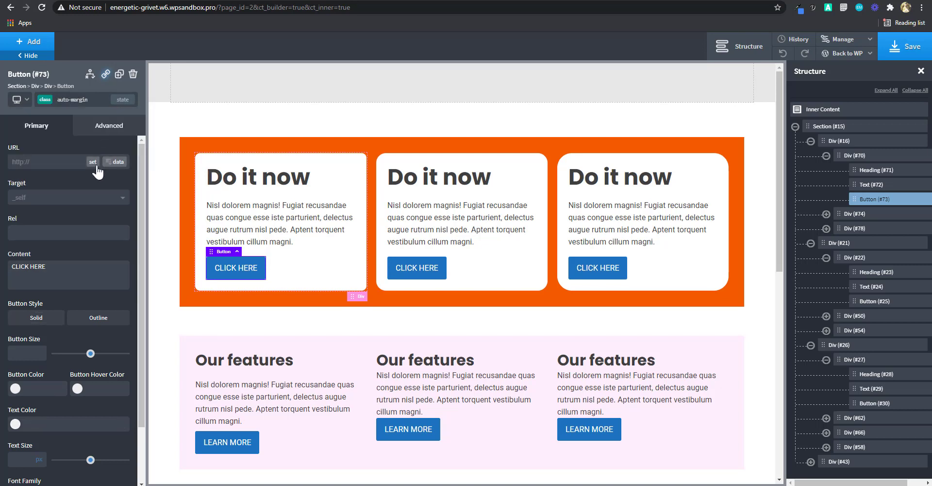
- Set the left and right margins of the auto-margin class to auto
{"action": "left_click", "coordinate": [112, 127]}
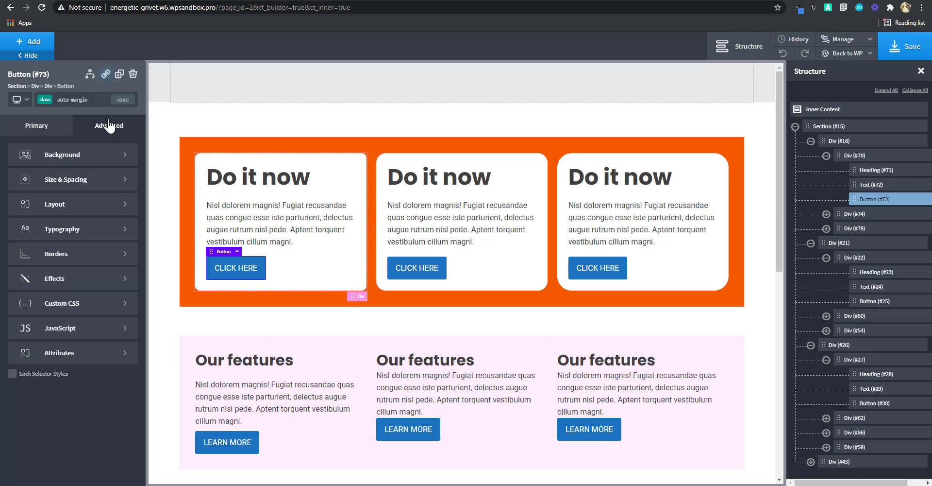
{"action": "left_click", "coordinate": [97, 179]}
{"action": "left_click", "coordinate": [129, 198]}
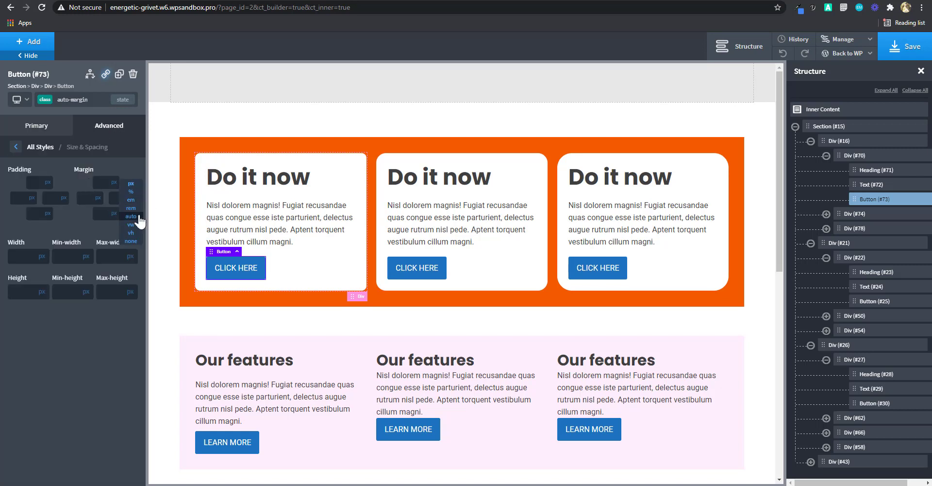
{"action": "left_click", "coordinate": [132, 219]}
{"action": "left_click", "coordinate": [98, 198]}
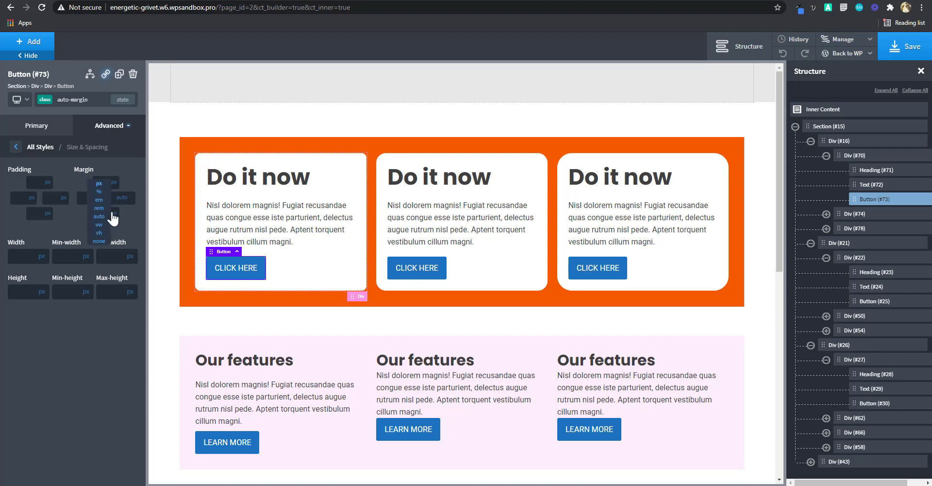
{"action": "left_click", "coordinate": [99, 219]}
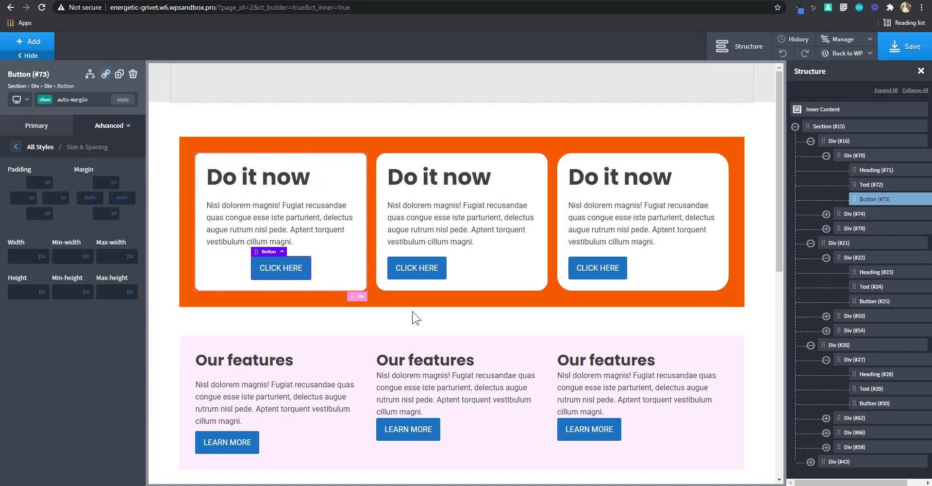
- Apply the existing auto-margin class to the heading of the first "Do it now" card
{"action": "left_click", "coordinate": [257, 177]}
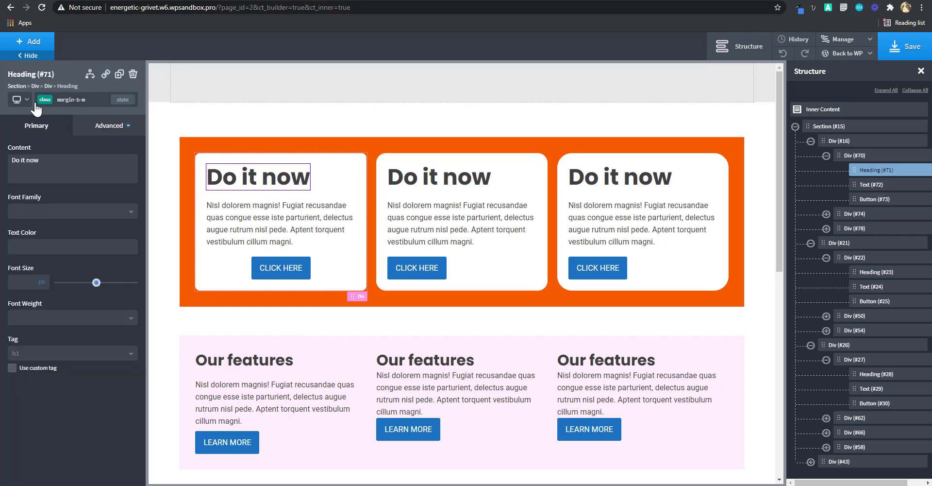
{"action": "left_click", "coordinate": [87, 100]}
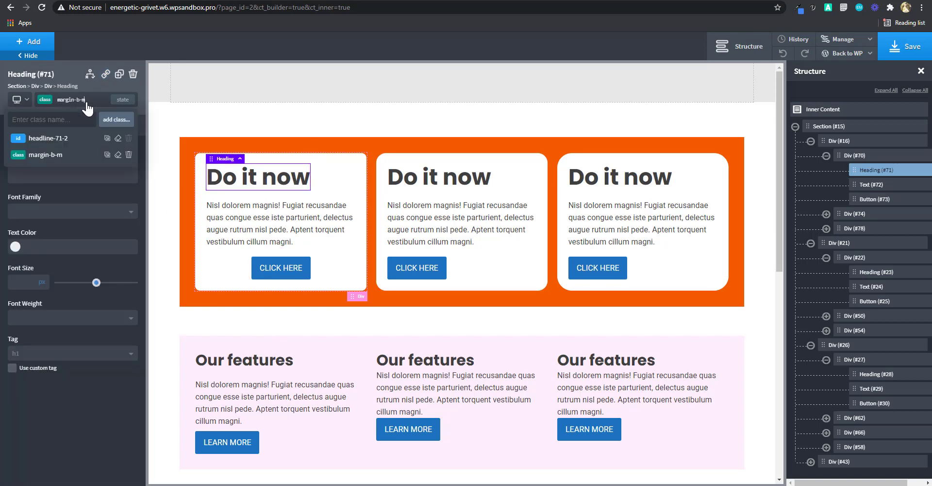
{"action": "type", "text": "auto"}
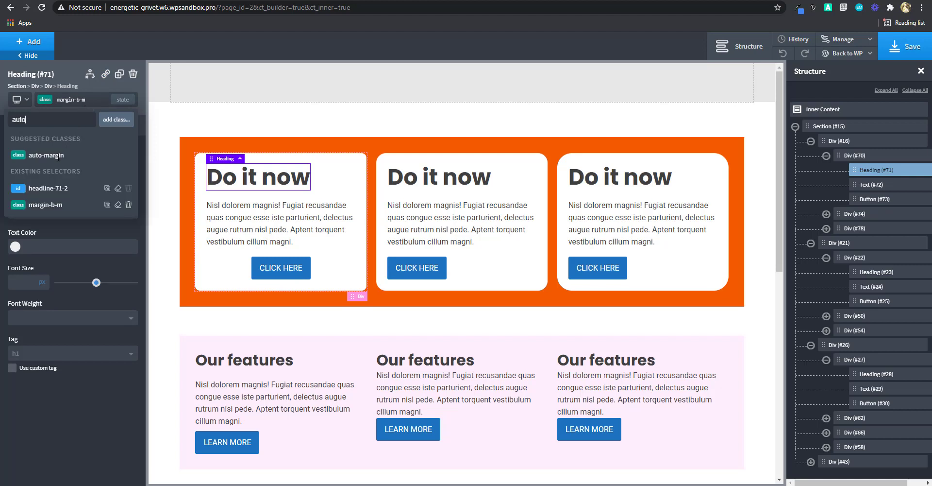
{"action": "left_click", "coordinate": [58, 155]}
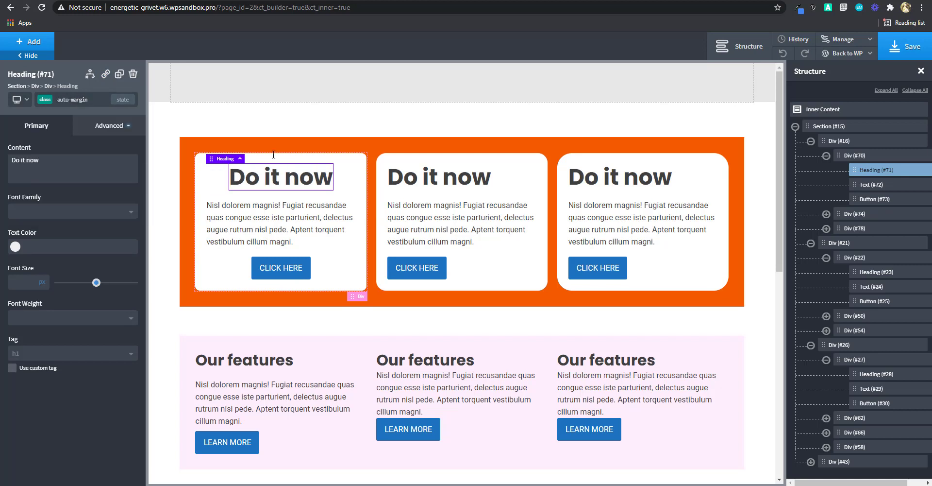
{"action": "left_click", "coordinate": [456, 122]}
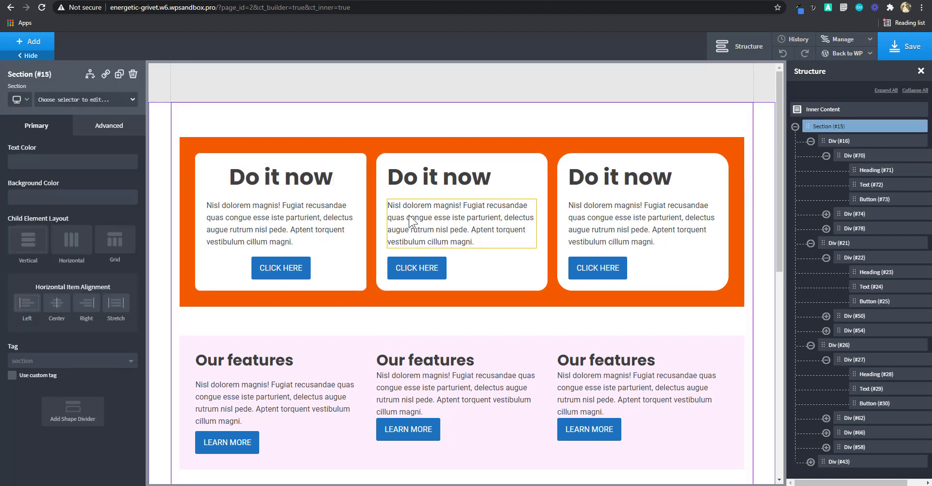
- Add a new class named transition to the first "Do it now" card's heading
{"action": "left_click", "coordinate": [292, 186]}
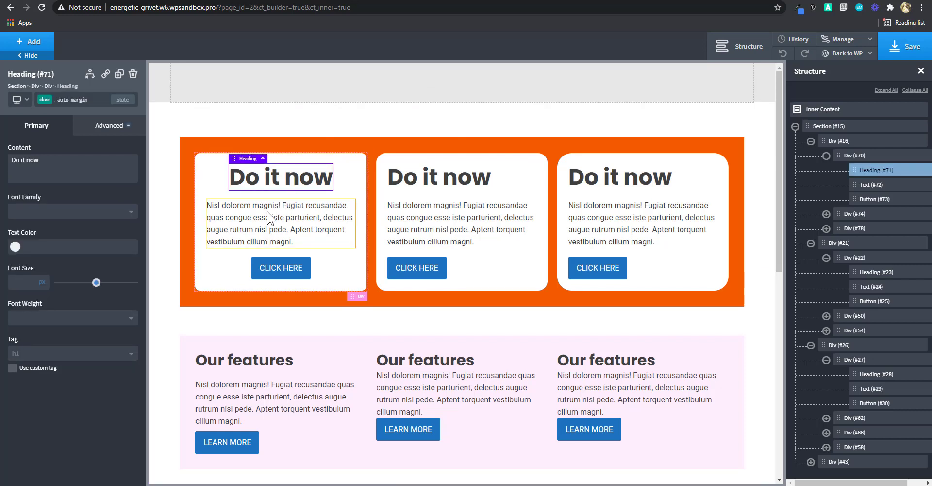
{"action": "left_click", "coordinate": [85, 100]}
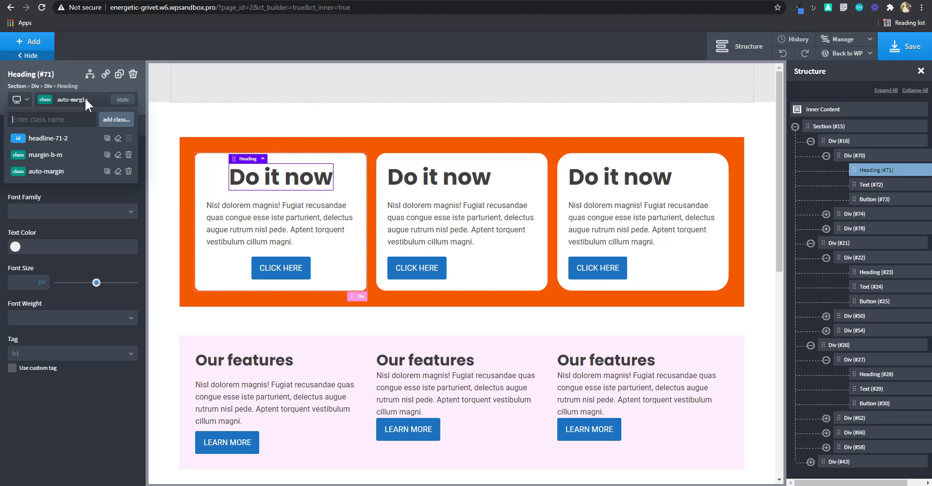
{"action": "type", "text": "f"}
{"action": "type", "text": "ransition"}
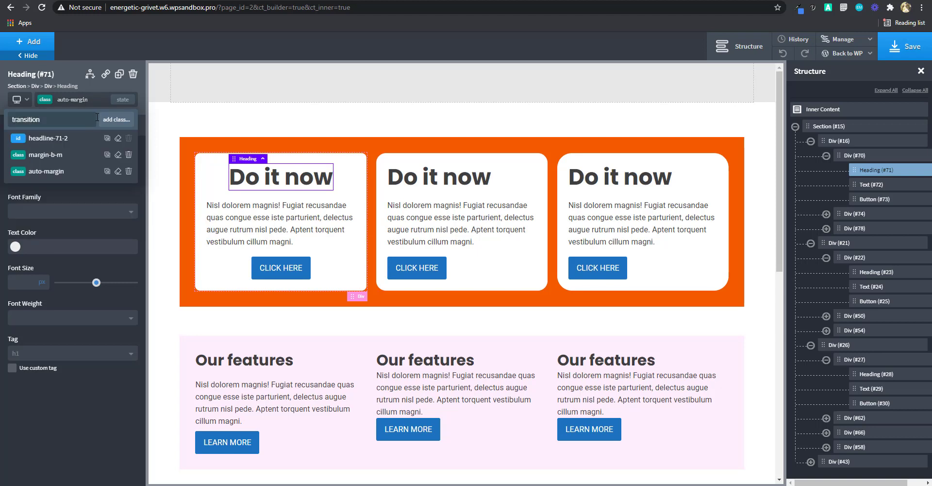
{"action": "left_click", "coordinate": [115, 119]}
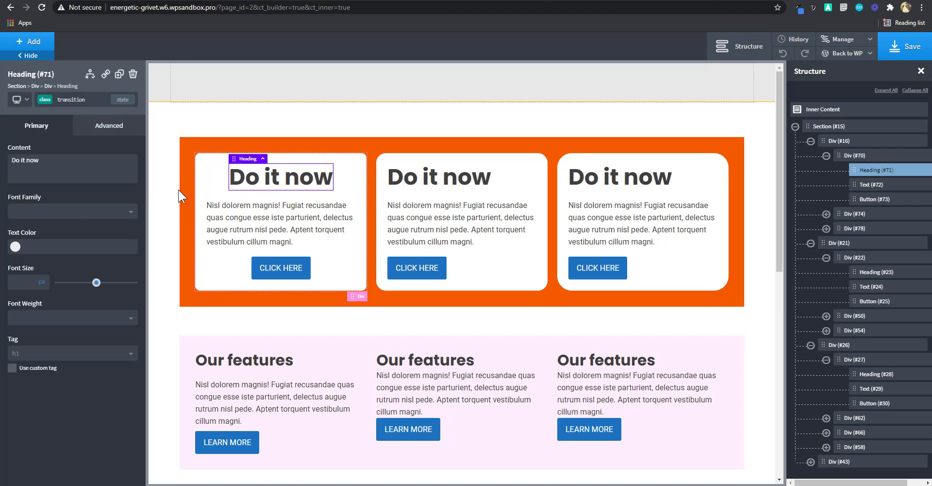
- Set the transition duration of the transition class to .4 seconds
{"action": "left_click", "coordinate": [110, 127]}
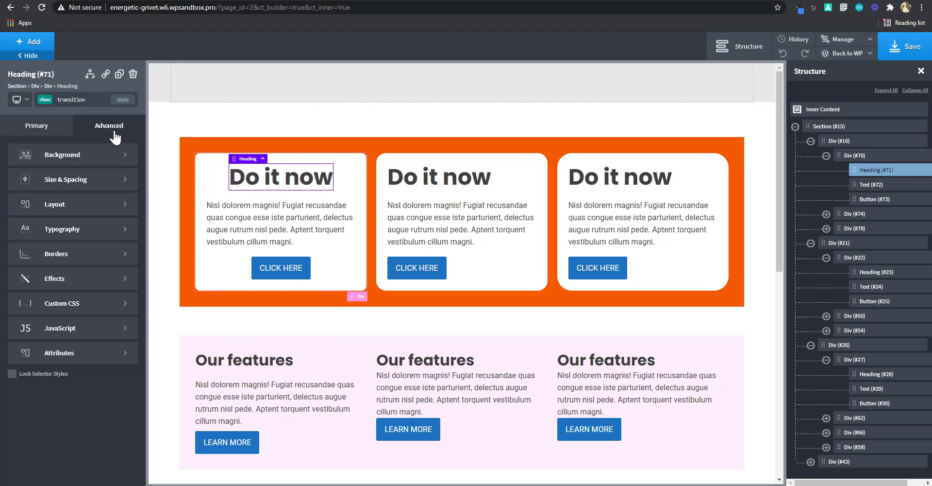
{"action": "left_click", "coordinate": [78, 288]}
{"action": "left_click", "coordinate": [88, 232]}
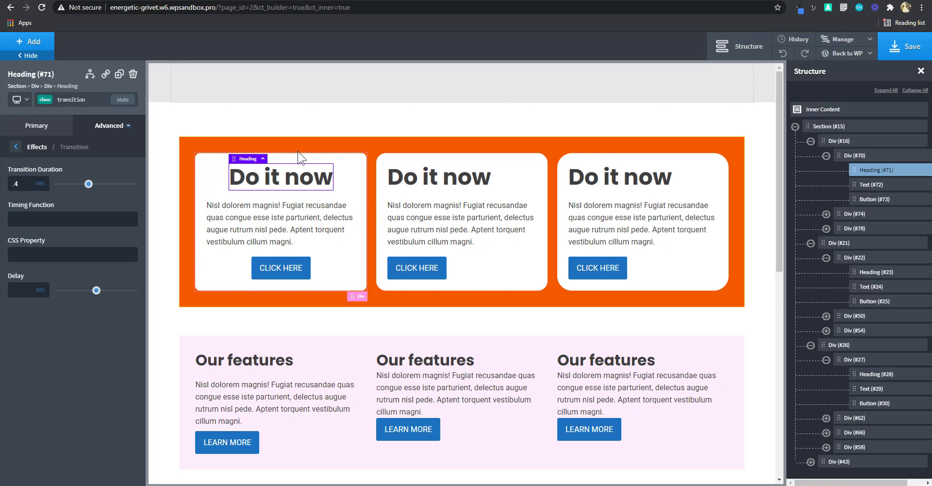
{"action": "left_click", "coordinate": [381, 202]}
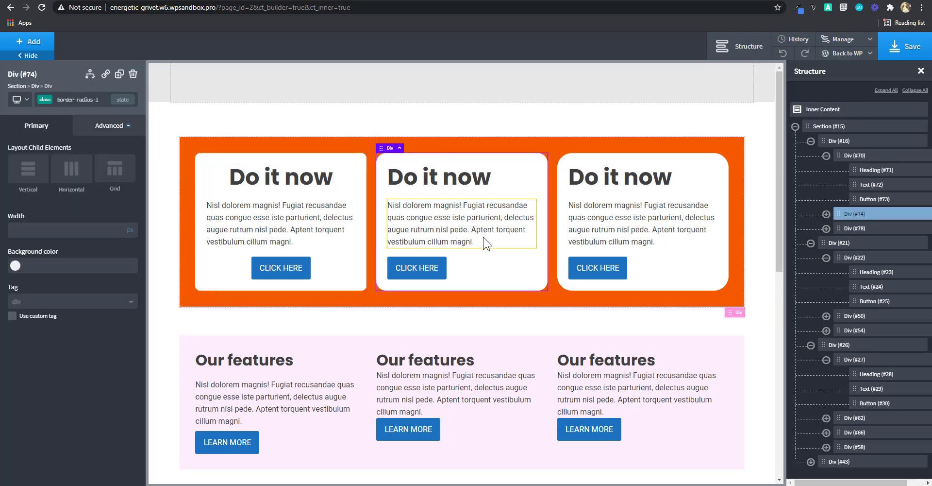
- Collapse the section's child divs in the structure tree and duplicate the orange container holding the three "Do it now" cards
{"action": "scroll", "coordinate": [754, 215], "scroll_direction": "down", "scroll_amount": 3}
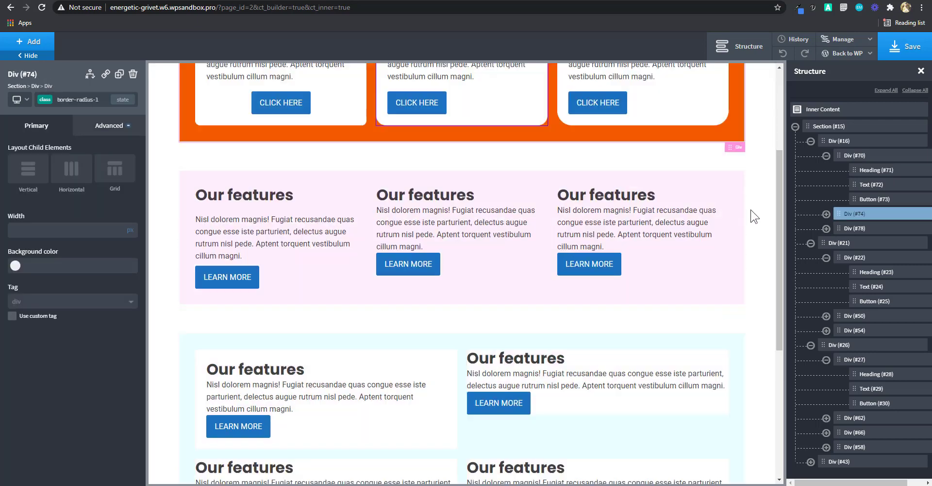
{"action": "left_click_drag", "start_coordinate": [779, 196], "coordinate": [776, 94]}
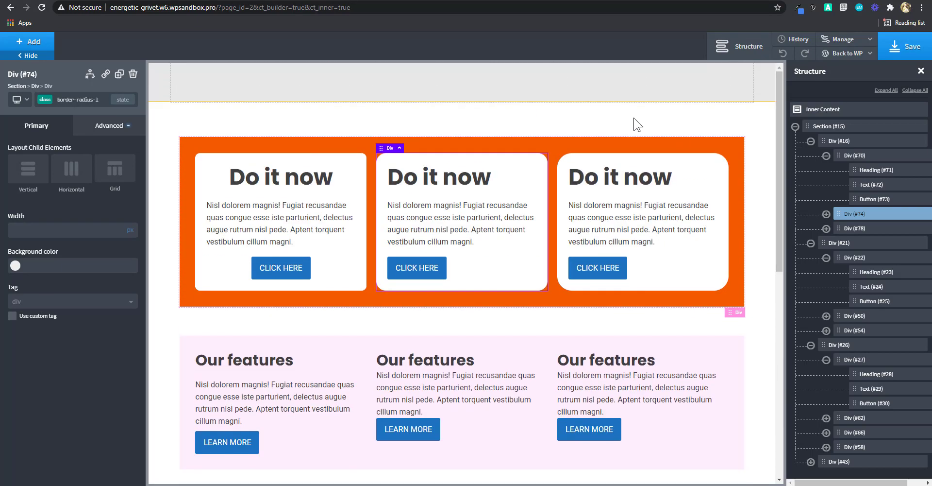
{"action": "left_click", "coordinate": [719, 129]}
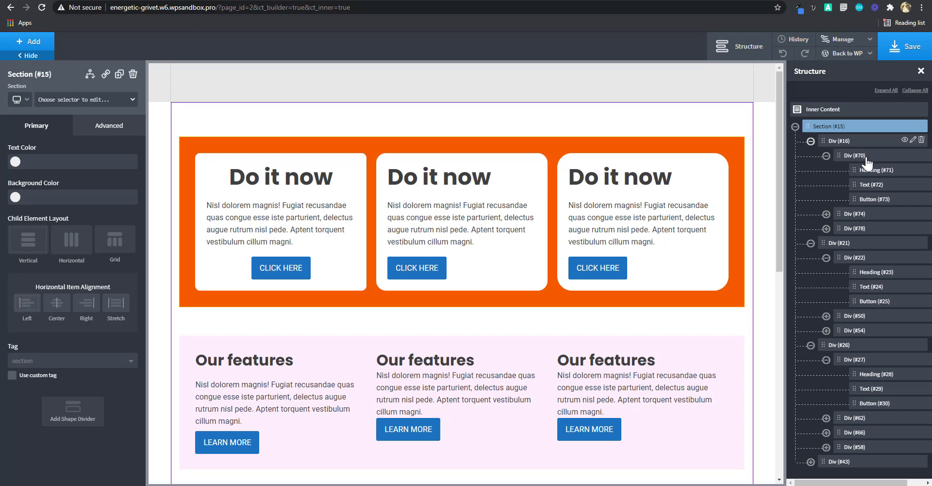
{"action": "left_click", "coordinate": [811, 141]}
{"action": "left_click", "coordinate": [811, 155]}
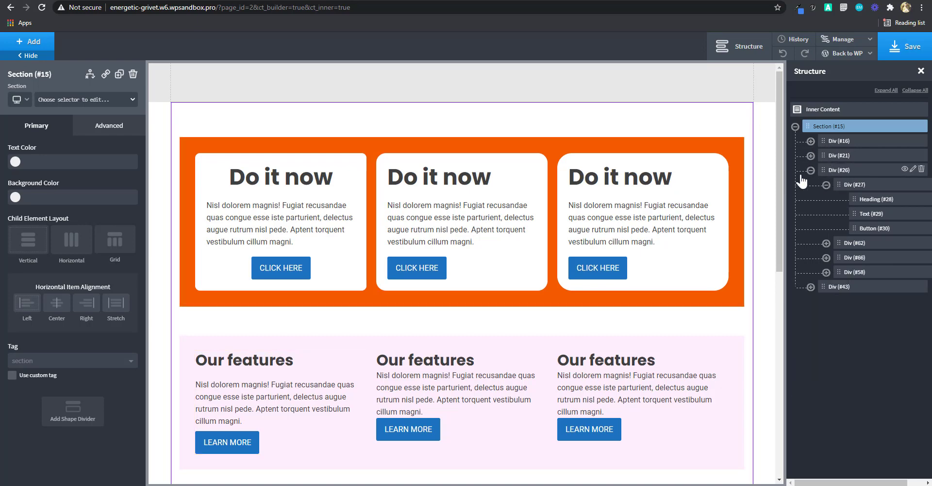
{"action": "left_click", "coordinate": [811, 170]}
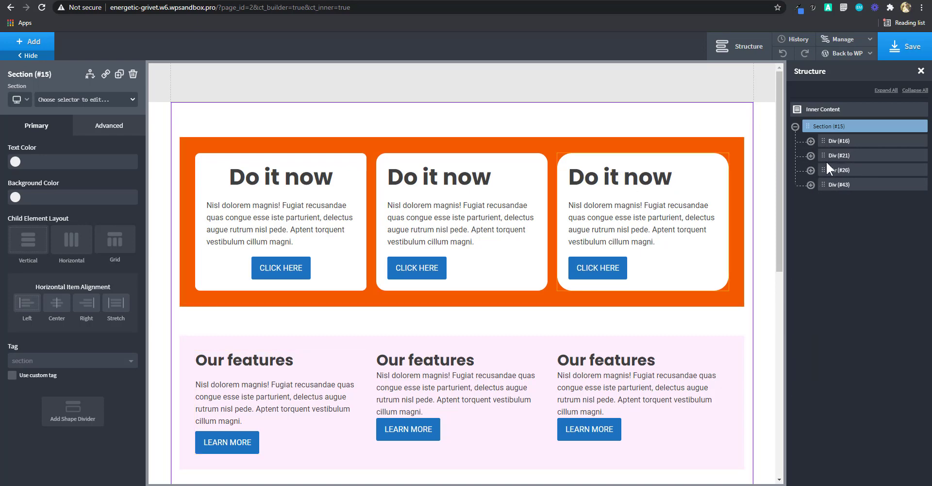
{"action": "left_click", "coordinate": [843, 140]}
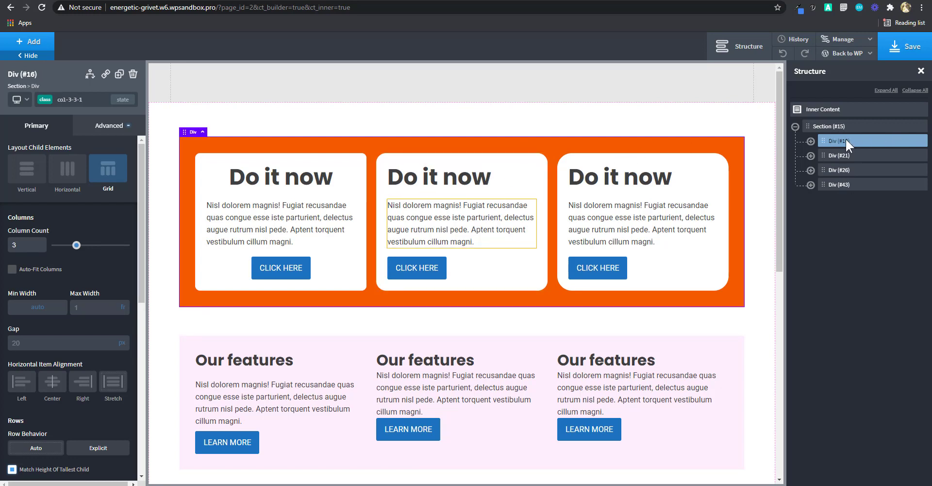
{"action": "left_click", "coordinate": [119, 74]}
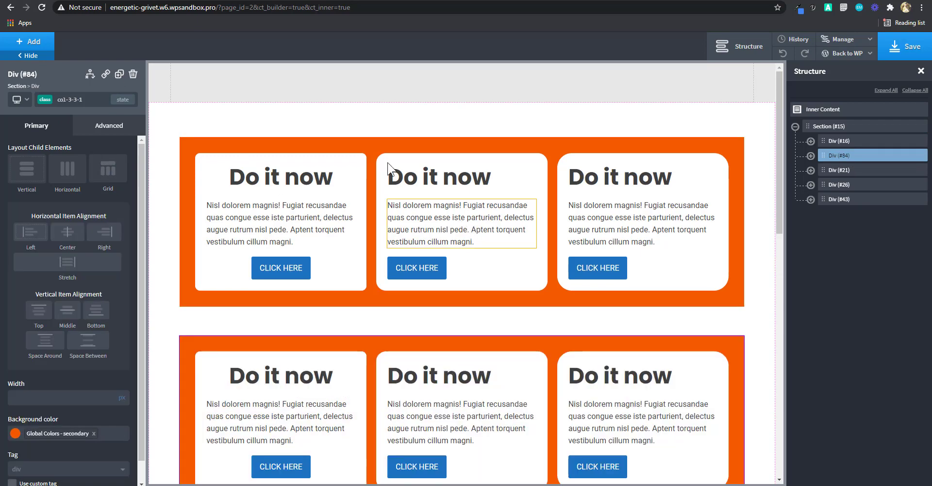
- Delete the second and third cards from the upper orange container and remove its col-3-3-1 class
{"action": "left_click", "coordinate": [718, 170]}
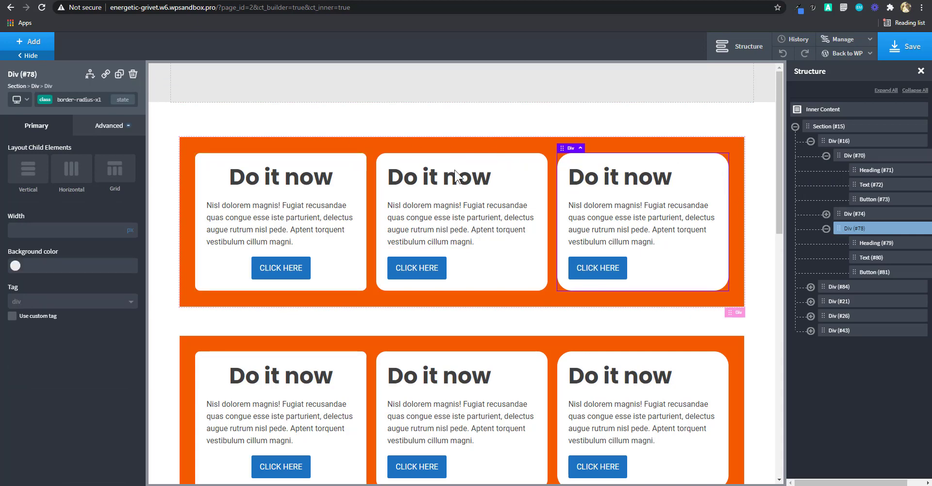
{"action": "left_click", "coordinate": [133, 74]}
{"action": "left_click", "coordinate": [133, 74]}
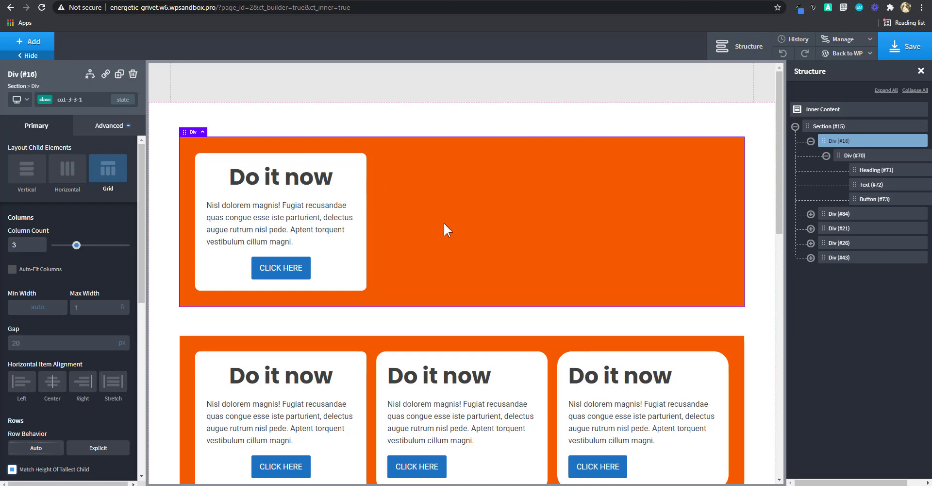
{"action": "left_click", "coordinate": [87, 103]}
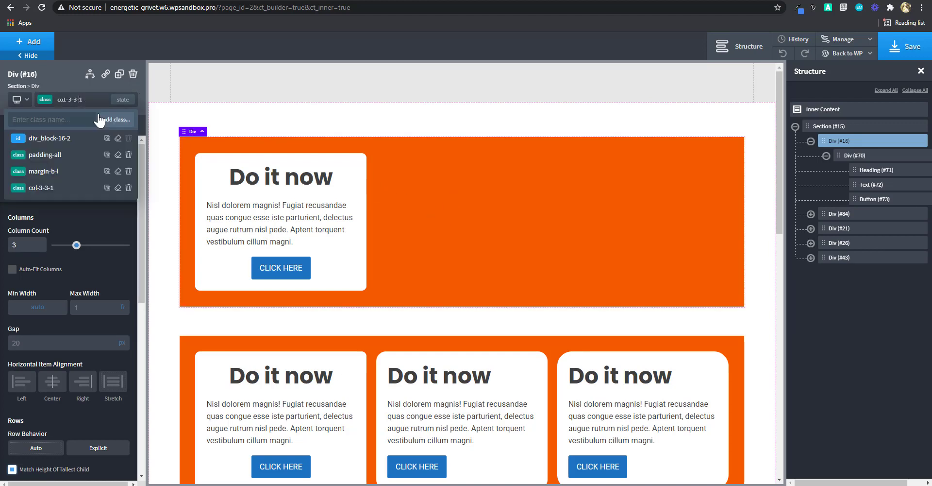
{"action": "left_click", "coordinate": [202, 209]}
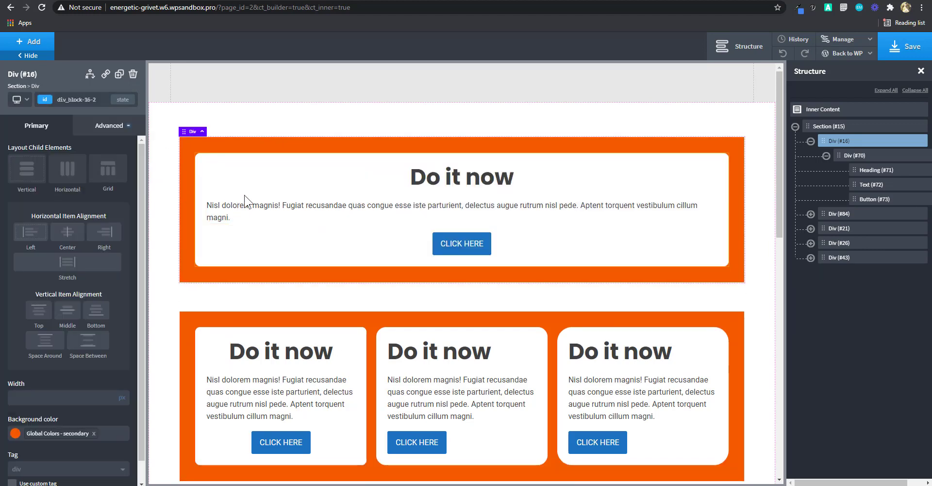
- Lengthen the remaining upper card's paragraph by appending a copy of its own text
{"action": "left_click", "coordinate": [446, 214]}
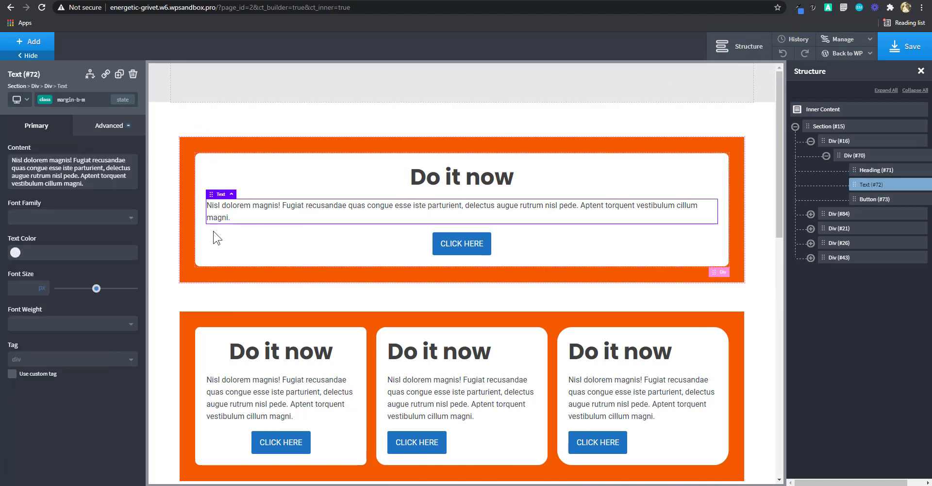
{"action": "key", "text": "ctrl+a"}
{"action": "key", "text": "ctrl+c"}
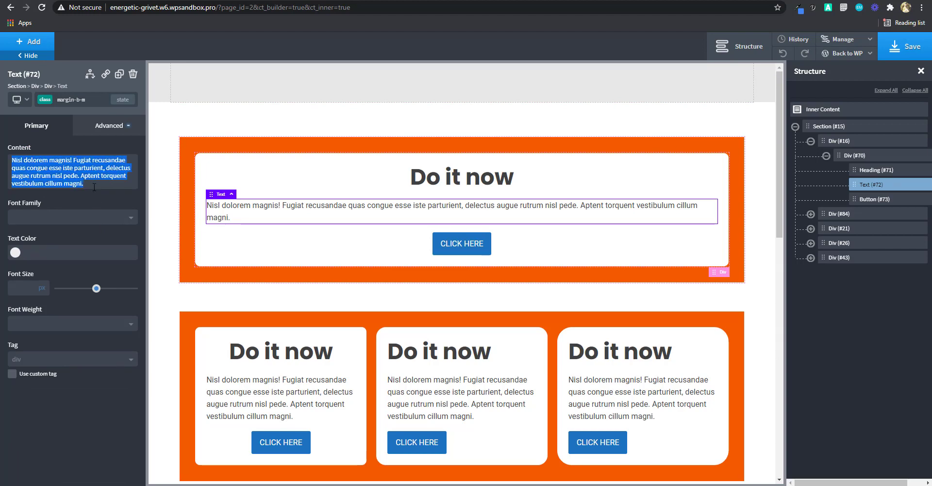
{"action": "left_click", "coordinate": [95, 187]}
{"action": "key", "text": "ctrl+v"}
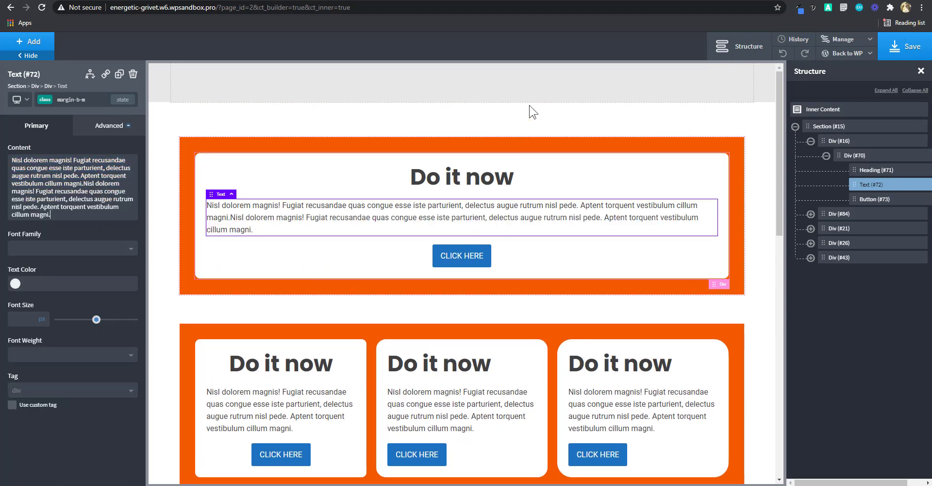
{"action": "left_click", "coordinate": [534, 127]}
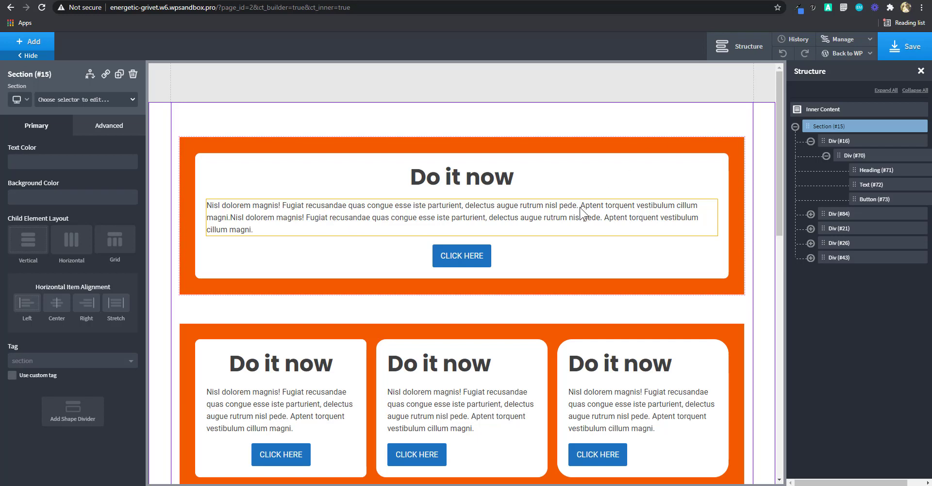
- Add a new class named center-par-text to the paragraph of the upper "Do it now" card
{"action": "left_click", "coordinate": [723, 180]}
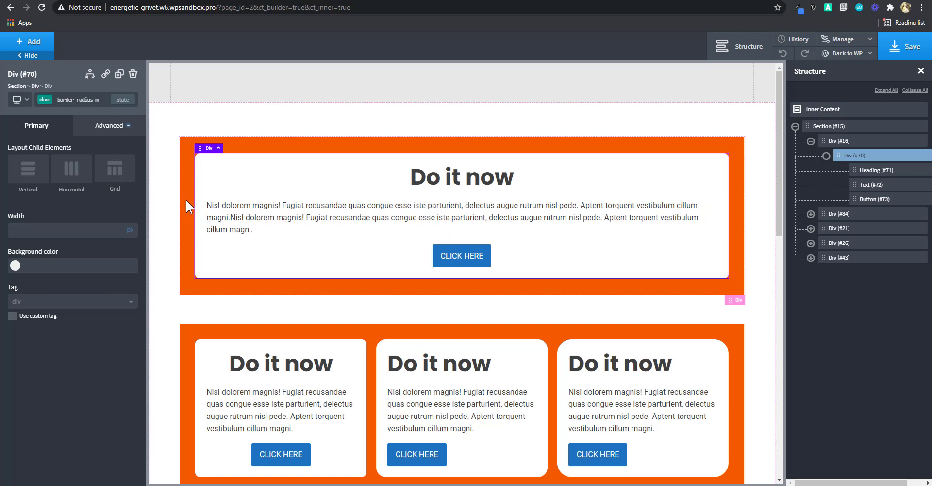
{"action": "left_click", "coordinate": [344, 211]}
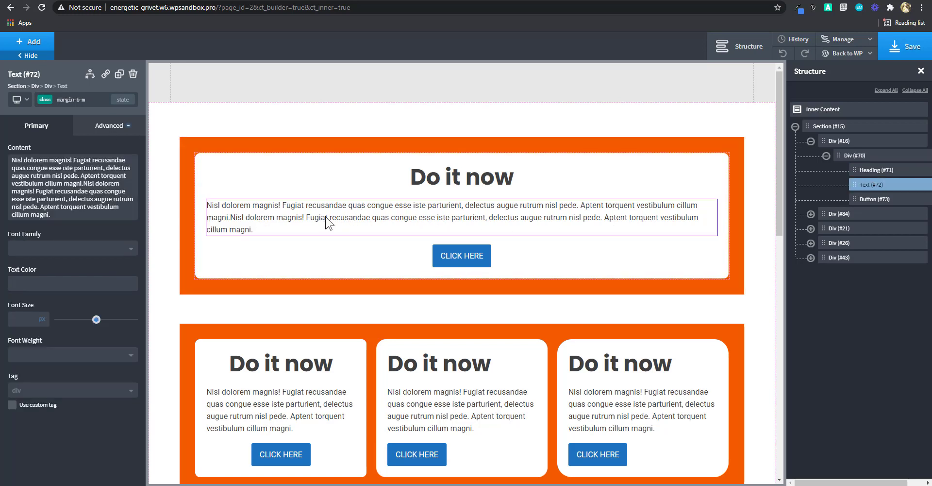
{"action": "left_click", "coordinate": [89, 100]}
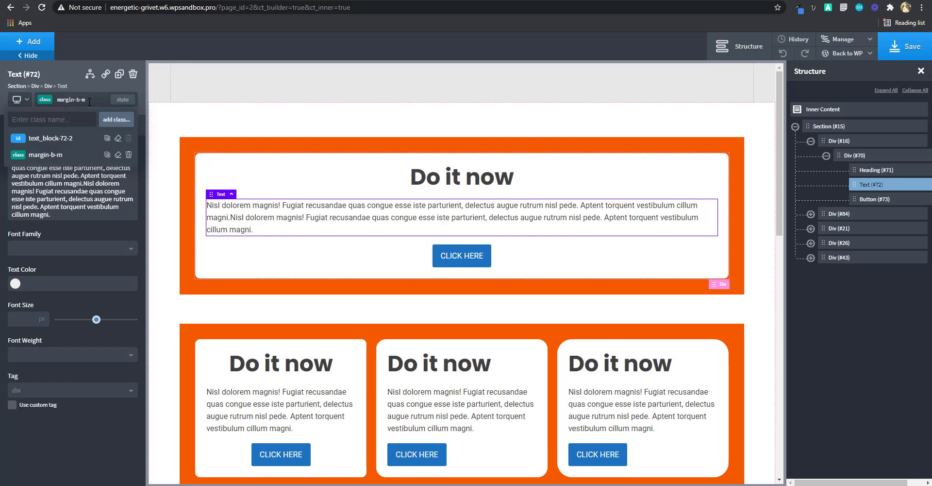
{"action": "type", "text": "center-par-text"}
{"action": "key", "text": "Return"}
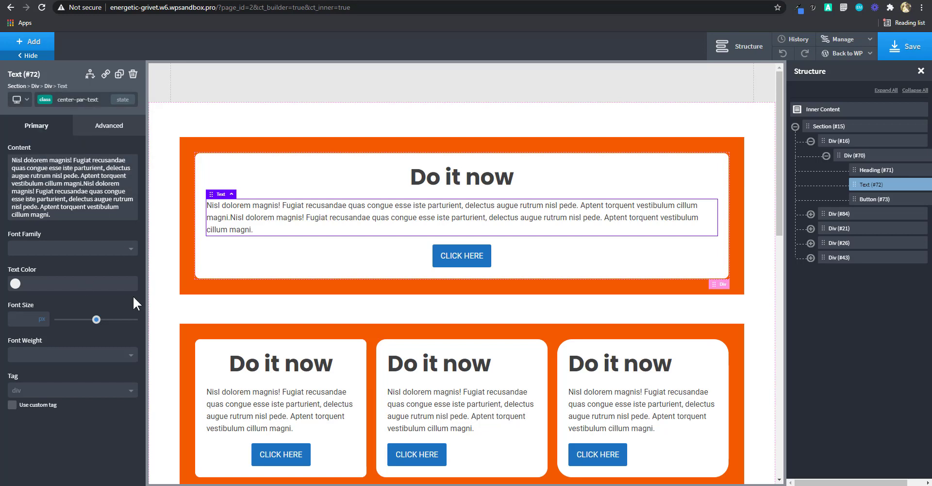
- Set the text alignment of the center-par-text class to center
{"action": "left_click", "coordinate": [106, 132]}
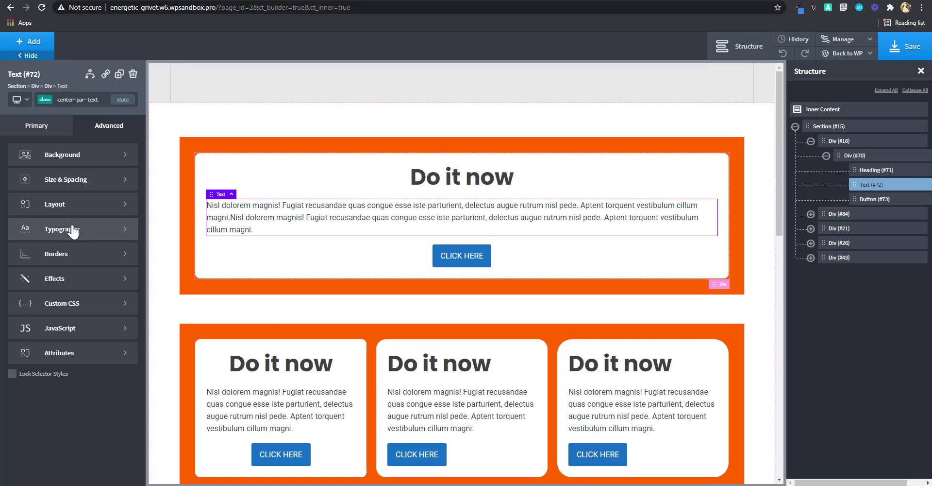
{"action": "left_click", "coordinate": [70, 230]}
{"action": "left_click", "coordinate": [64, 292]}
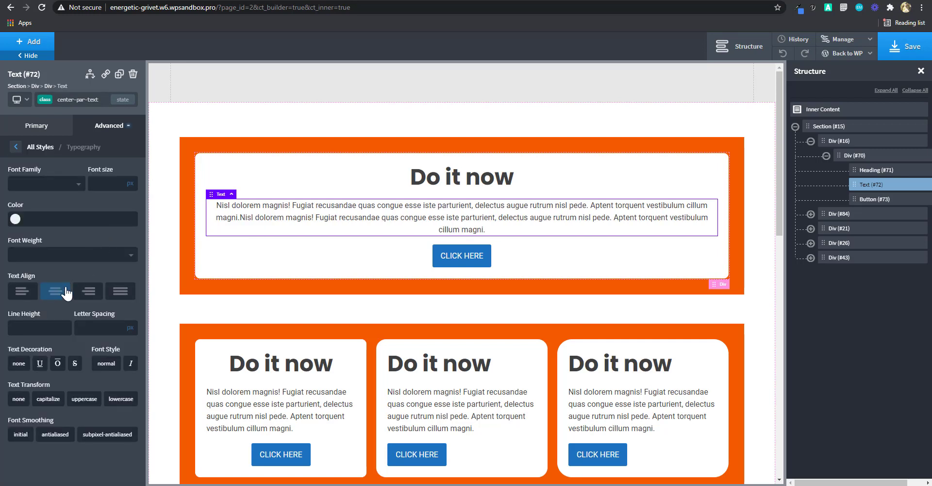
- Set the maximum width of the center-par-text class to 70ch, with the unit set to none
{"action": "left_click", "coordinate": [108, 128]}
{"action": "left_click", "coordinate": [82, 181]}
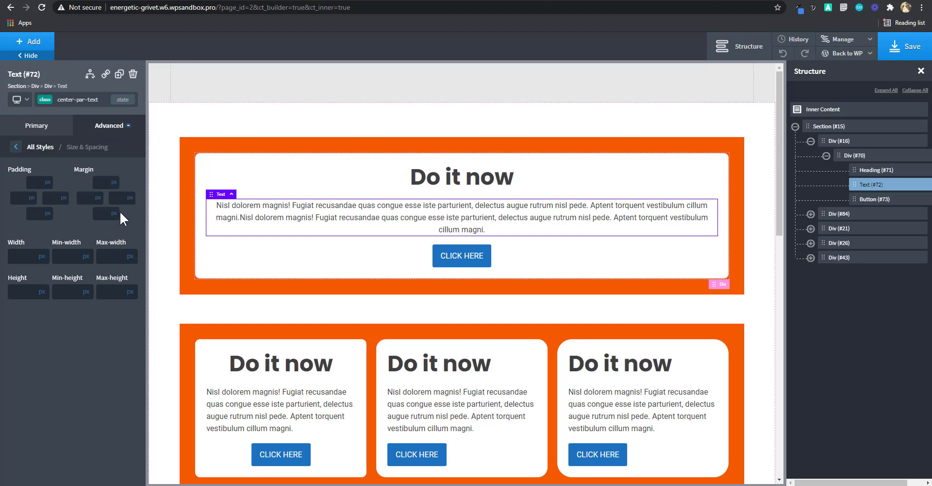
{"action": "type", "text": "70ch"}
{"action": "mouse_move", "coordinate": [130, 256]}
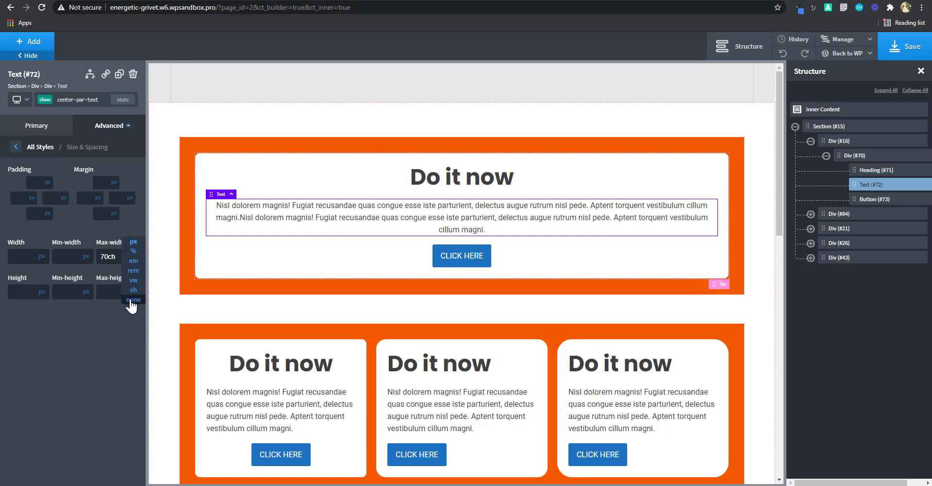
{"action": "left_click", "coordinate": [132, 300]}
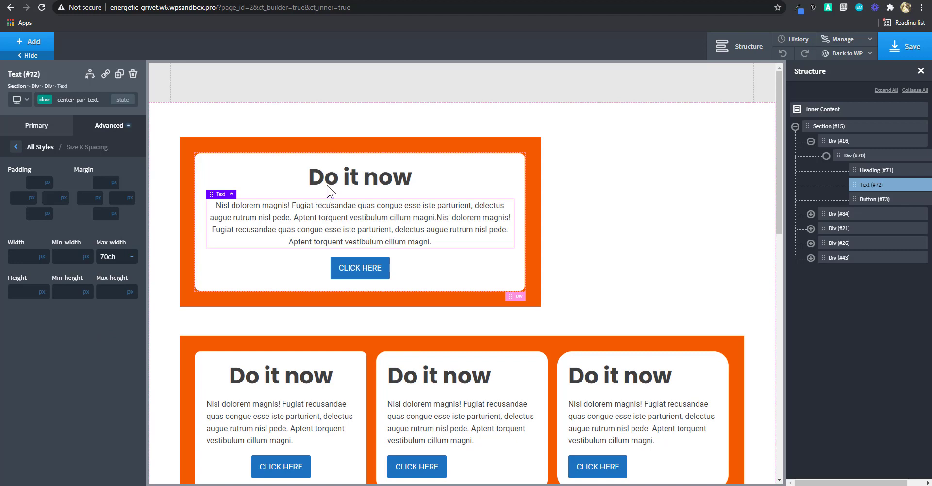
- Set the width of the upper orange container and of its white card to 100%, using the card's ID selector
{"action": "left_click", "coordinate": [532, 145]}
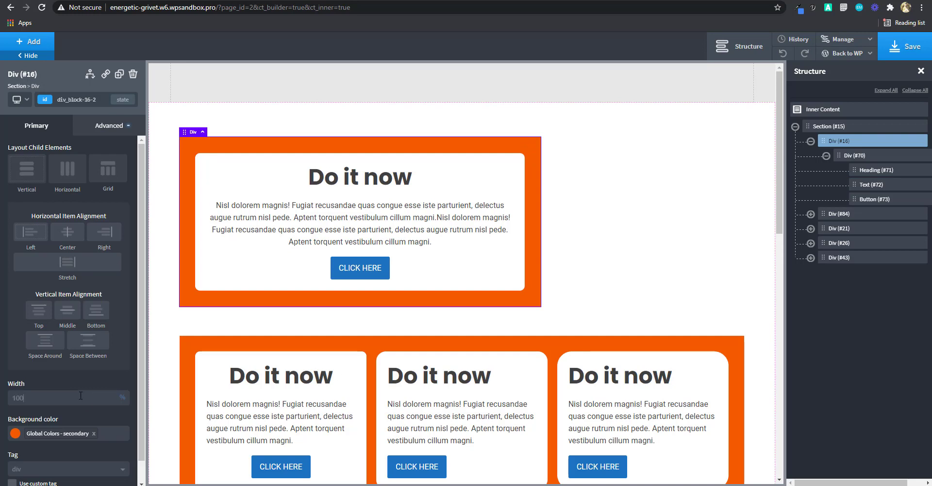
{"action": "left_click", "coordinate": [505, 179]}
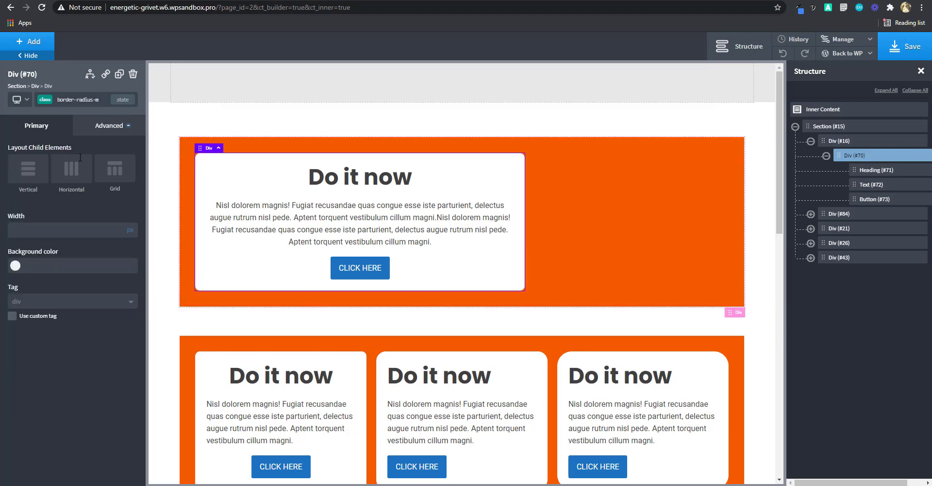
{"action": "left_click", "coordinate": [80, 99]}
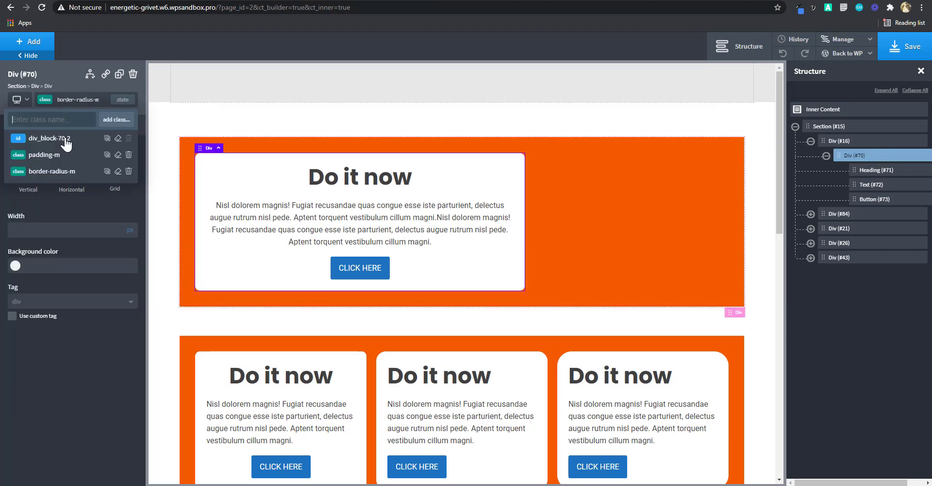
{"action": "left_click", "coordinate": [62, 138]}
{"action": "left_click", "coordinate": [129, 376]}
{"action": "left_click", "coordinate": [131, 381]}
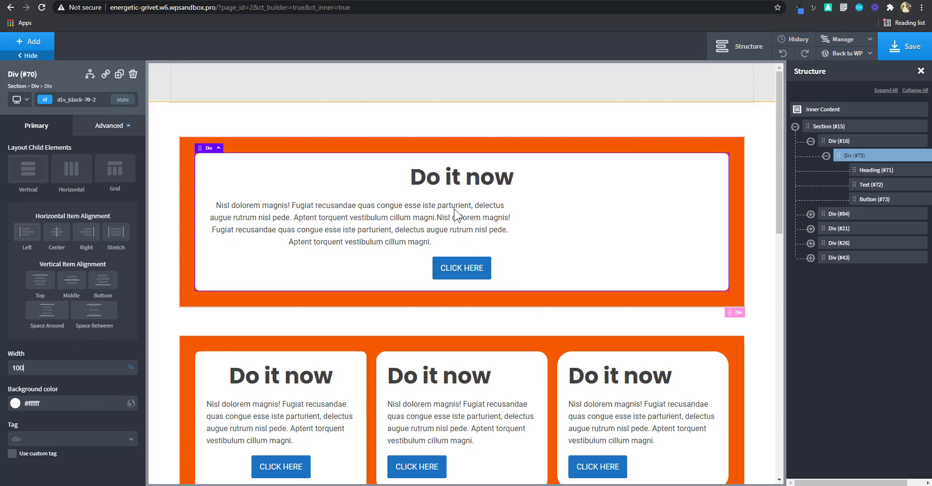
- Set the left and right margins of the center-par-text class to auto
{"action": "left_click", "coordinate": [514, 210]}
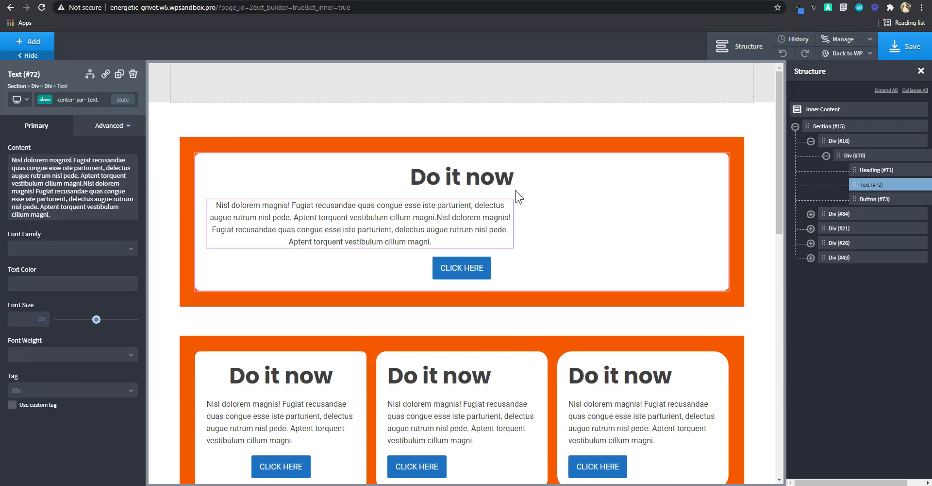
{"action": "left_click", "coordinate": [440, 179]}
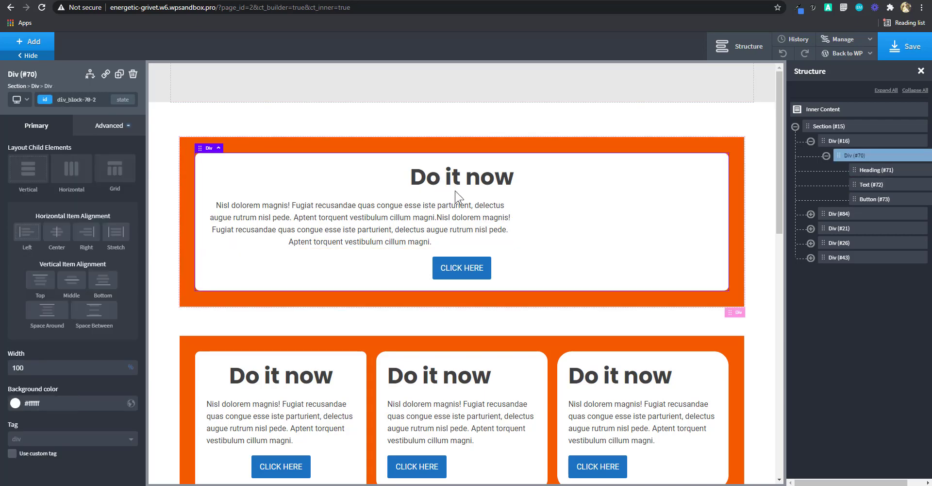
{"action": "left_click", "coordinate": [397, 224]}
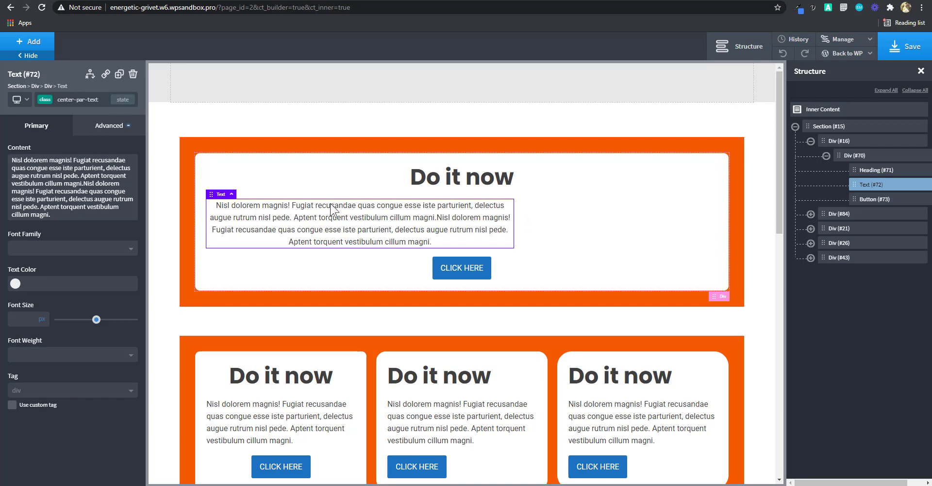
{"action": "left_click", "coordinate": [105, 124]}
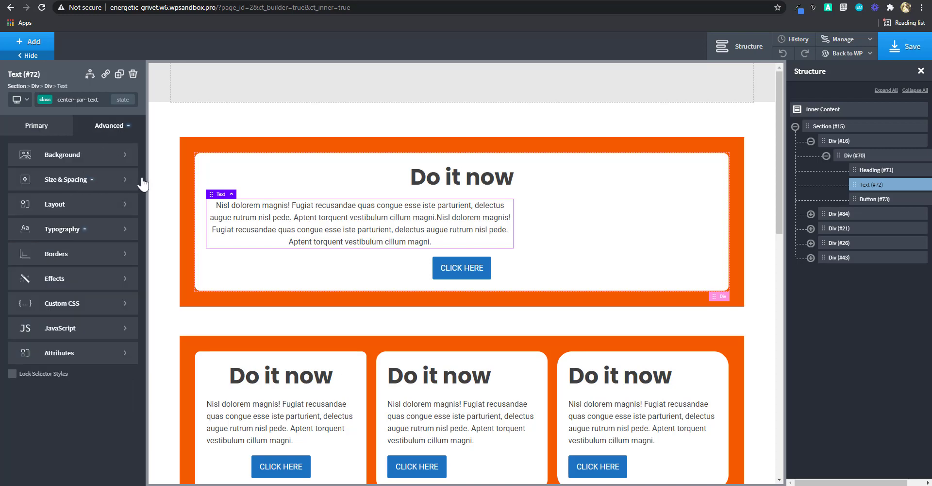
{"action": "left_click", "coordinate": [79, 177]}
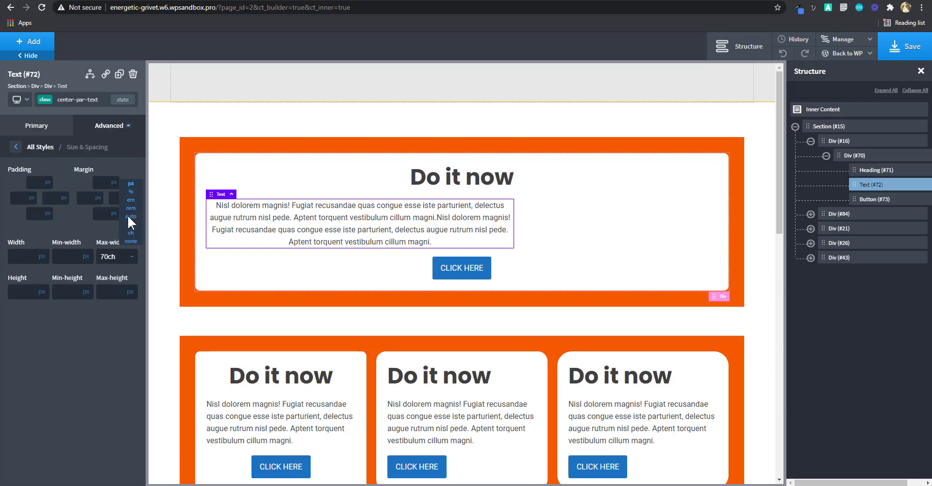
{"action": "left_click", "coordinate": [129, 215]}
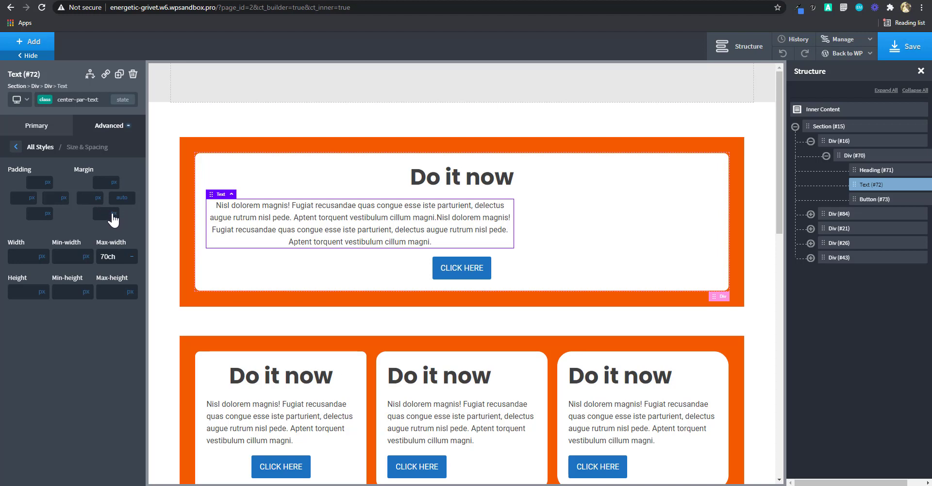
{"action": "mouse_move", "coordinate": [97, 197]}
{"action": "left_click", "coordinate": [99, 215]}
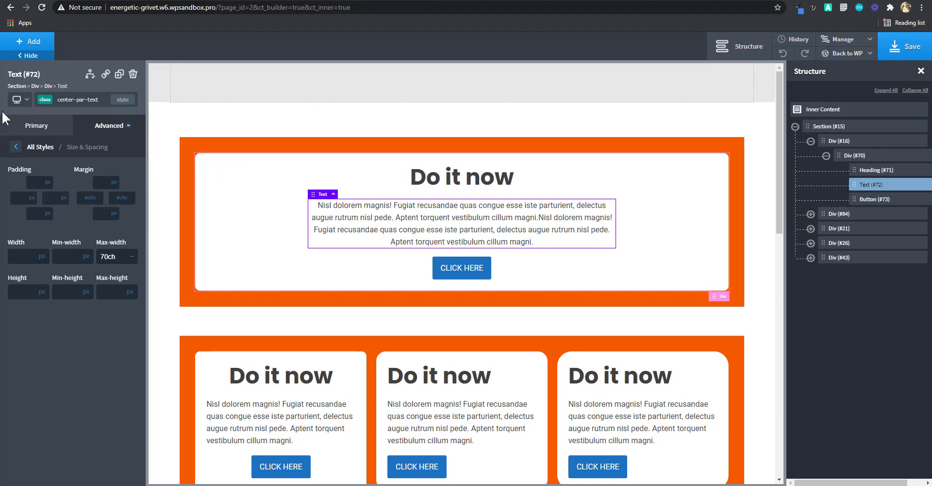
- Preview the centered paragraph at the 1200px page container, 1024px, 800px and 480px breakpoints, and return to all devices
{"action": "left_click", "coordinate": [20, 97]}
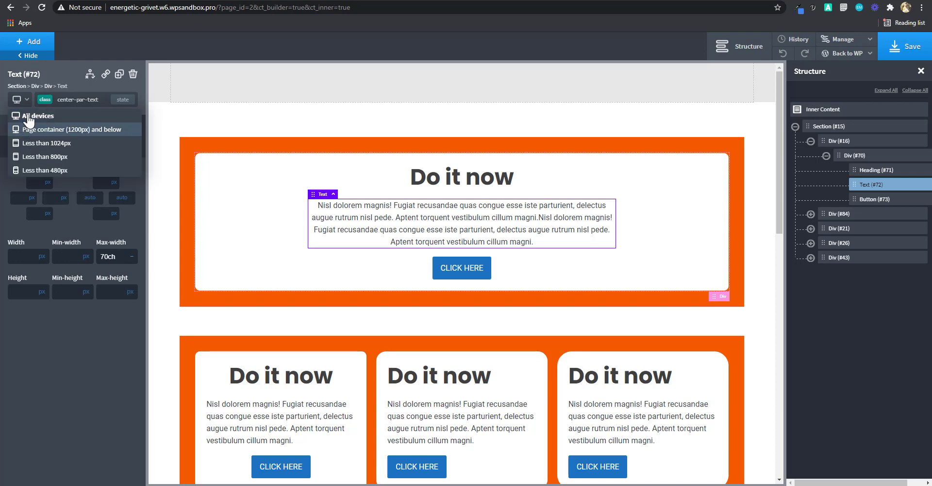
{"action": "left_click", "coordinate": [29, 129]}
{"action": "left_click", "coordinate": [20, 98]}
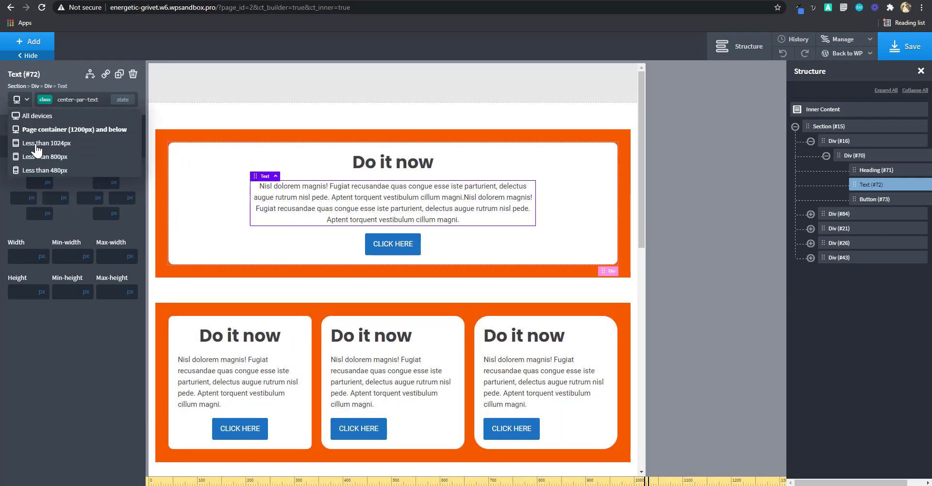
{"action": "left_click", "coordinate": [37, 143]}
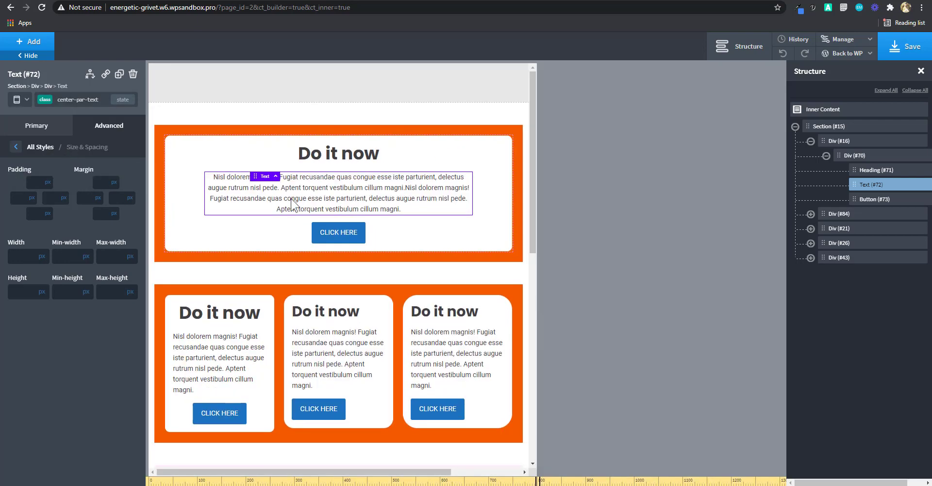
{"action": "left_click", "coordinate": [26, 103]}
{"action": "left_click", "coordinate": [43, 164]}
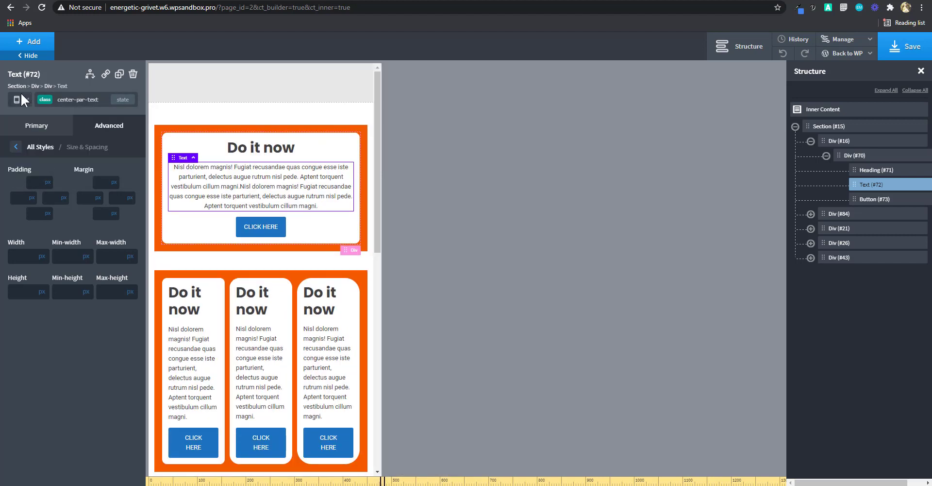
{"action": "left_click", "coordinate": [22, 99]}
{"action": "left_click", "coordinate": [26, 169]}
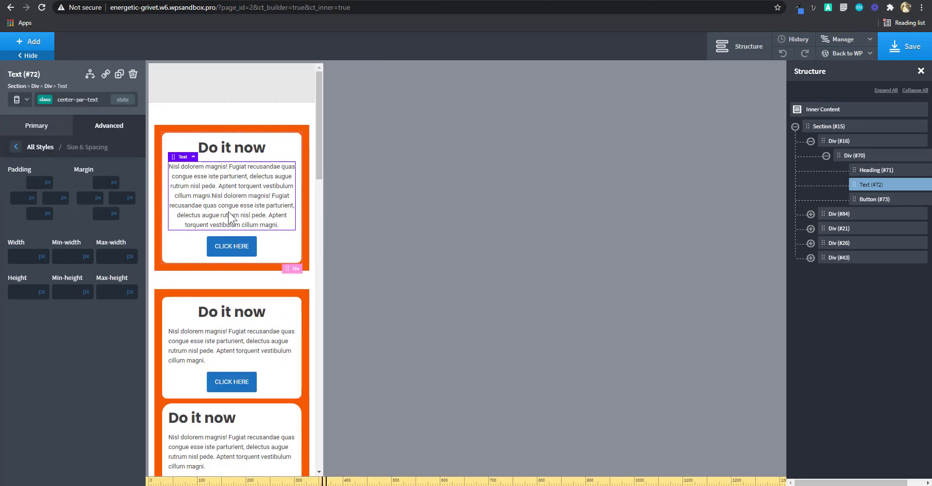
{"action": "left_click", "coordinate": [19, 98]}
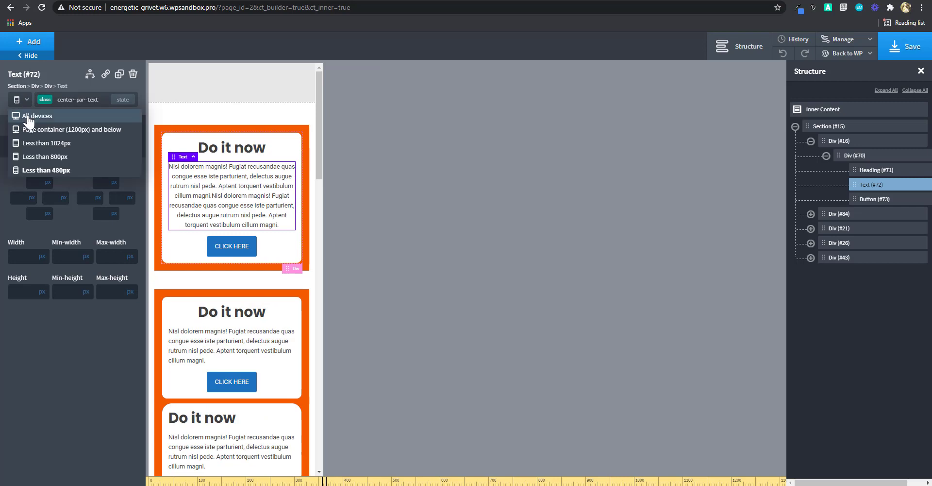
{"action": "left_click", "coordinate": [25, 115]}
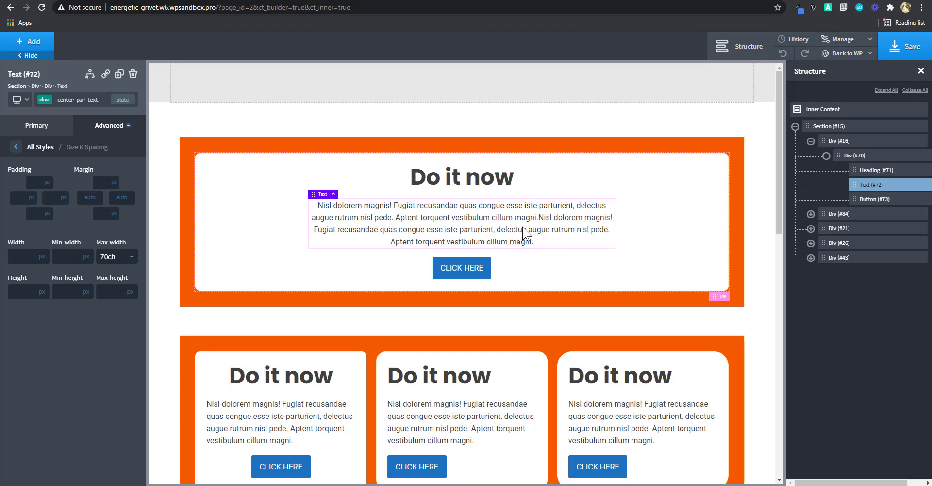
- Add a new class named primary-button to the button in the upper card
{"action": "left_click", "coordinate": [483, 270]}
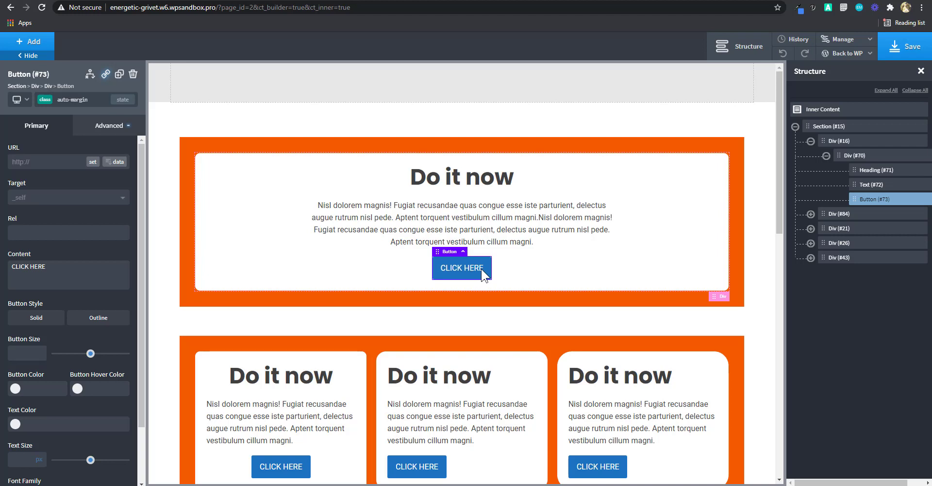
{"action": "left_click", "coordinate": [94, 99]}
{"action": "type", "text": "p"}
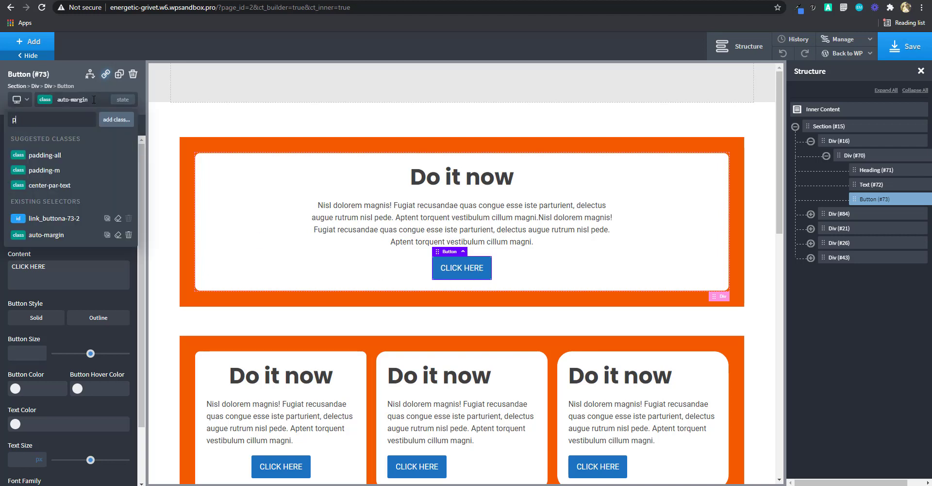
{"action": "type", "text": "rimary-"}
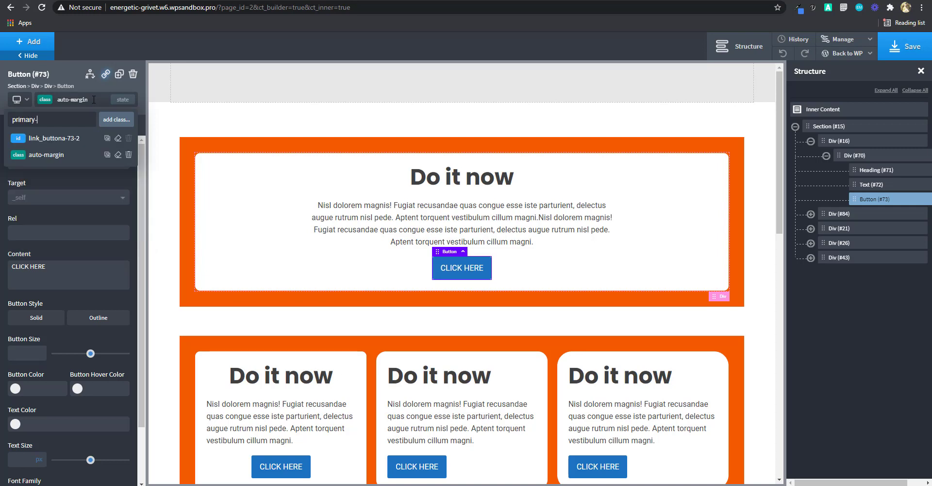
{"action": "type", "text": "button"}
{"action": "key", "text": "Return"}
- Set the primary-button class's button color to the global red and its hover color to the global orange
{"action": "left_click", "coordinate": [20, 323]}
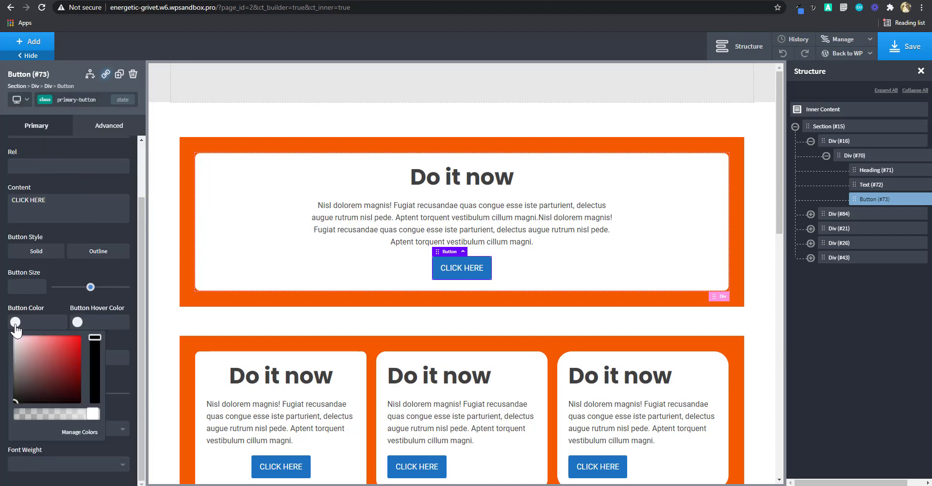
{"action": "left_click", "coordinate": [20, 444]}
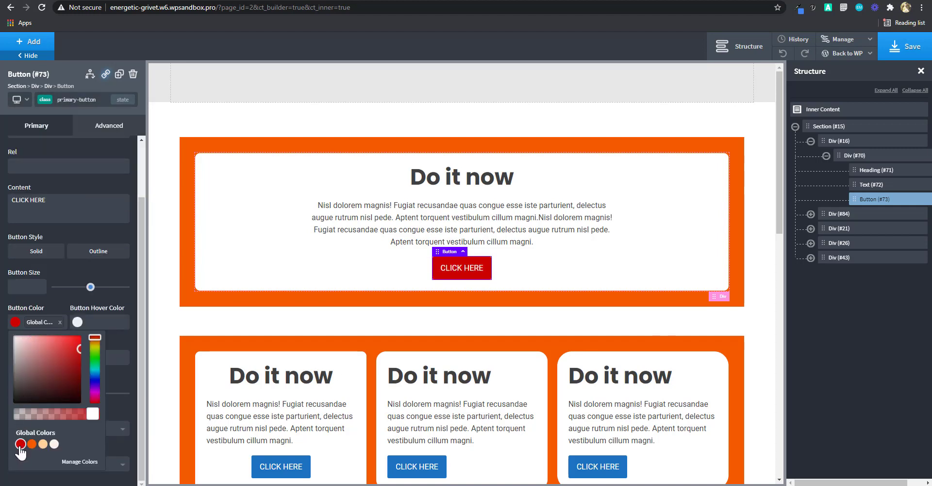
{"action": "left_click", "coordinate": [78, 323]}
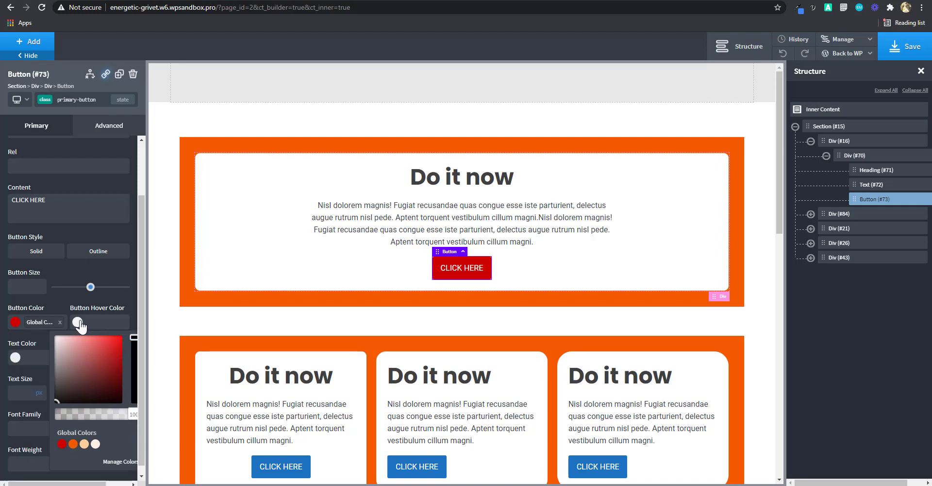
{"action": "left_click", "coordinate": [73, 443]}
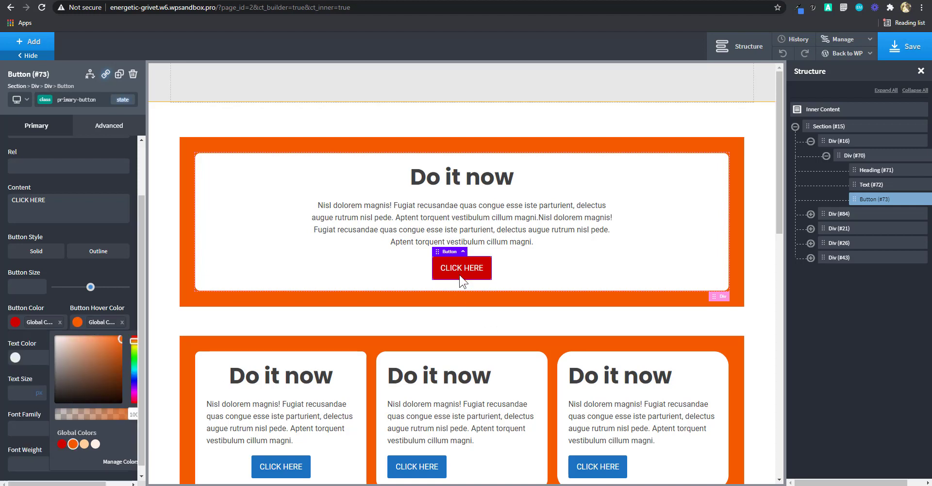
{"action": "left_click", "coordinate": [126, 152]}
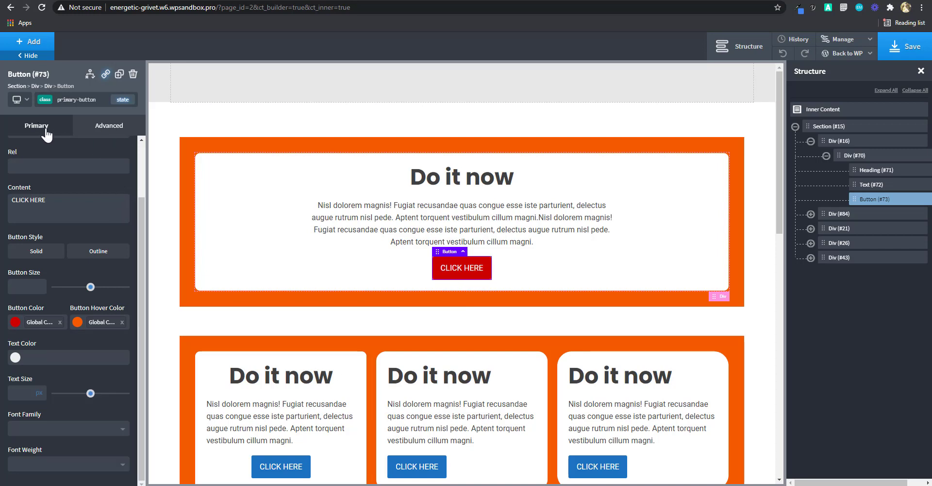
- Set the transition duration of the primary-button class to .4 seconds
{"action": "left_click", "coordinate": [103, 128]}
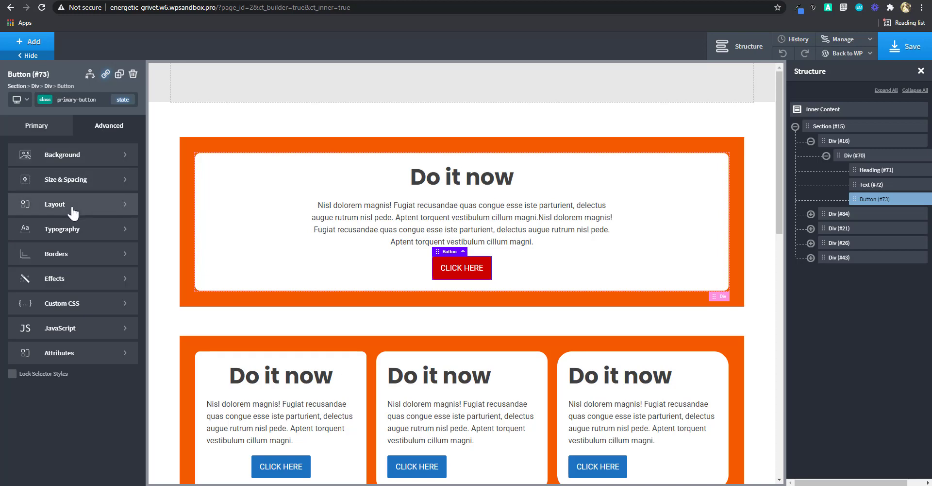
{"action": "left_click", "coordinate": [78, 284]}
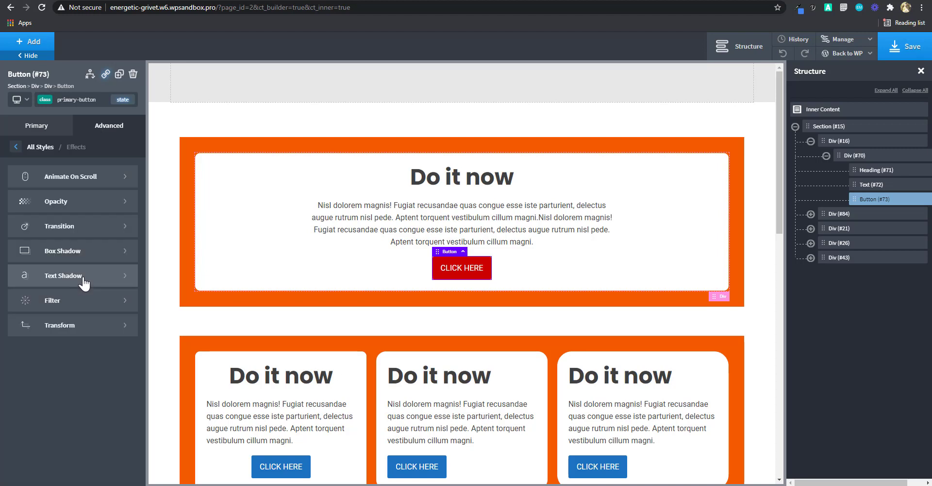
{"action": "left_click", "coordinate": [73, 227]}
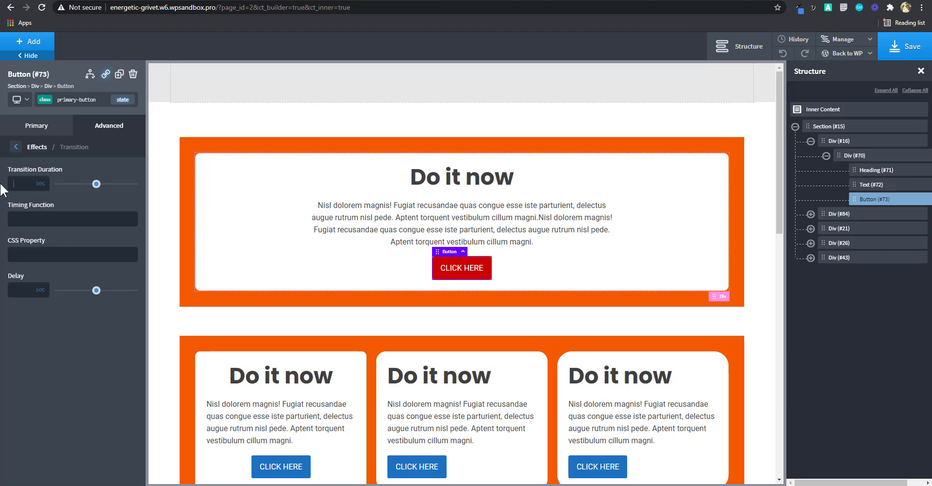
{"action": "type", "text": ".4"}
- Set the left and right padding of the primary-button class to 3 rem
{"action": "left_click", "coordinate": [51, 127]}
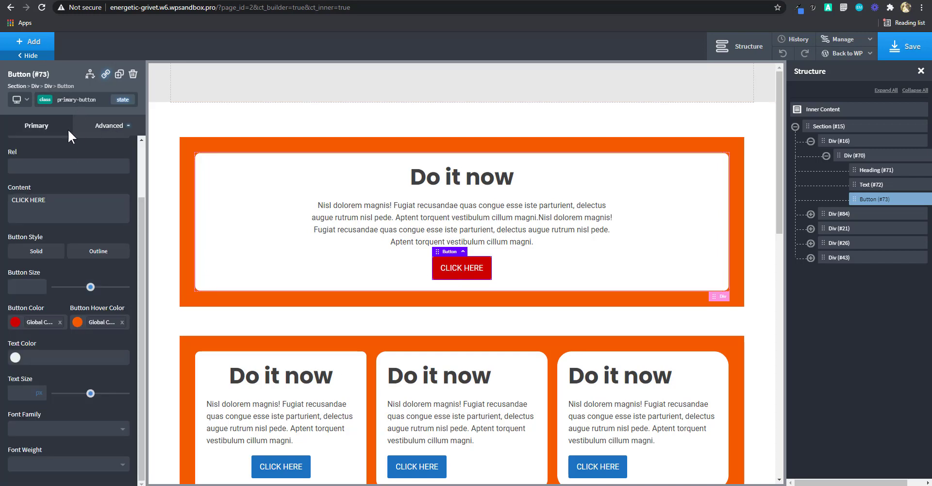
{"action": "left_click", "coordinate": [108, 128]}
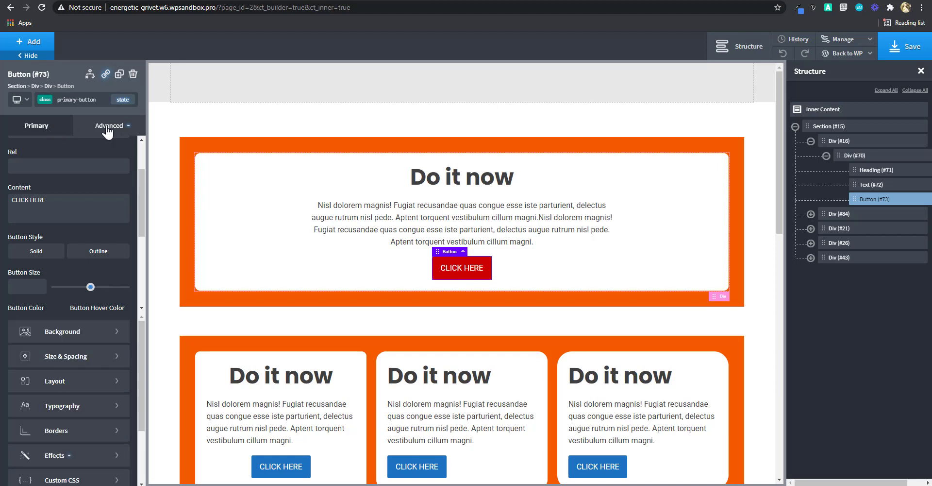
{"action": "left_click", "coordinate": [87, 182]}
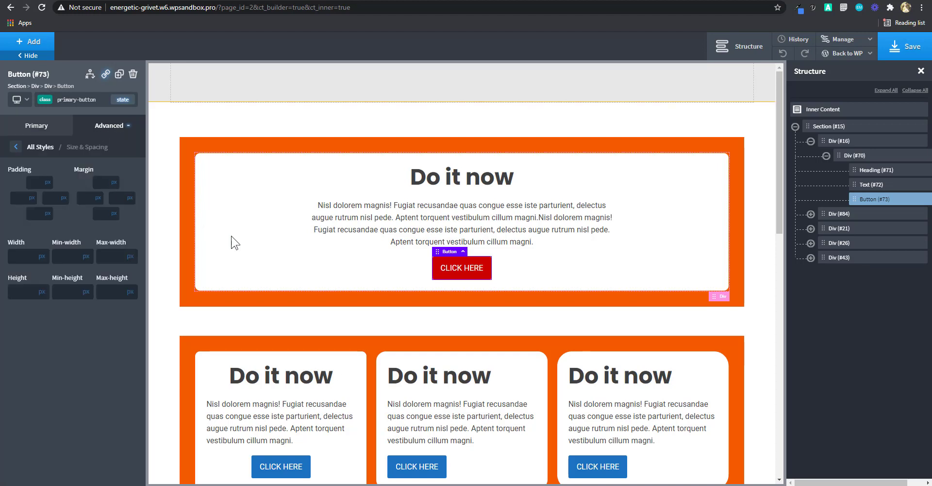
{"action": "left_click", "coordinate": [31, 198]}
{"action": "left_click", "coordinate": [32, 208]}
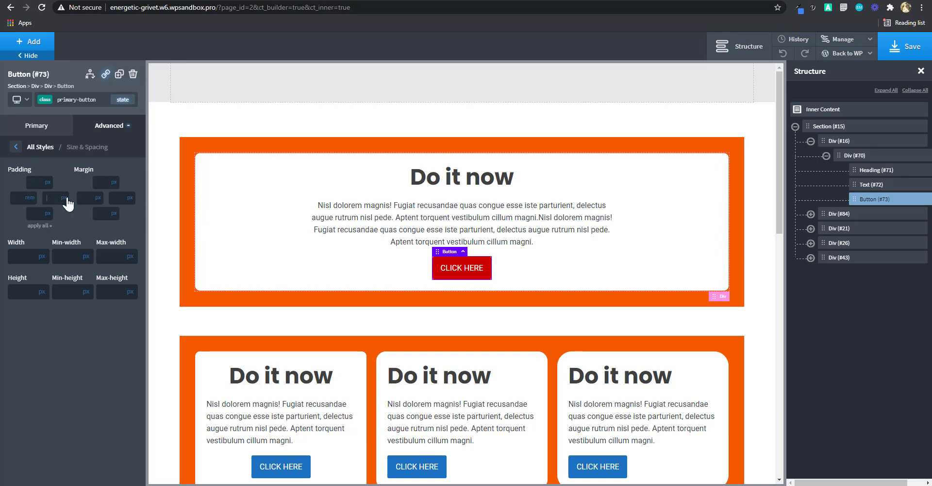
{"action": "left_click", "coordinate": [64, 199]}
{"action": "left_click", "coordinate": [64, 207]}
{"action": "type", "text": "3"}
{"action": "left_click", "coordinate": [52, 197]}
{"action": "type", "text": "3"}
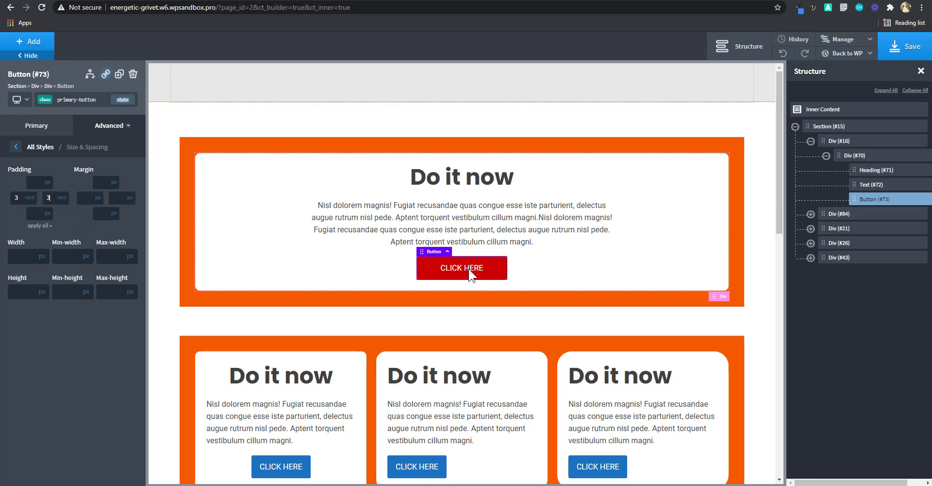
- Set the left and right padding of the primary-button class to 2 rem for screens under 480px, and return to all devices
{"action": "left_click", "coordinate": [19, 97]}
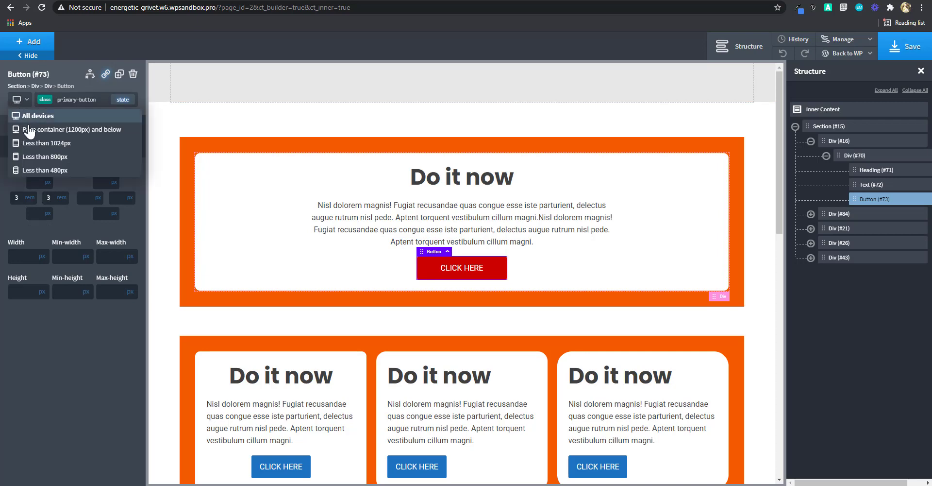
{"action": "left_click", "coordinate": [41, 170]}
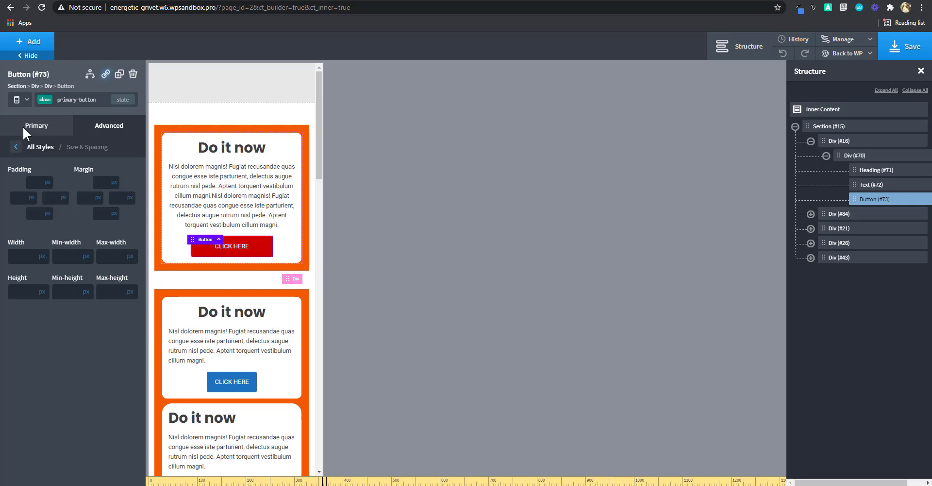
{"action": "left_click", "coordinate": [29, 200]}
{"action": "left_click", "coordinate": [32, 216]}
{"action": "left_click", "coordinate": [64, 198]}
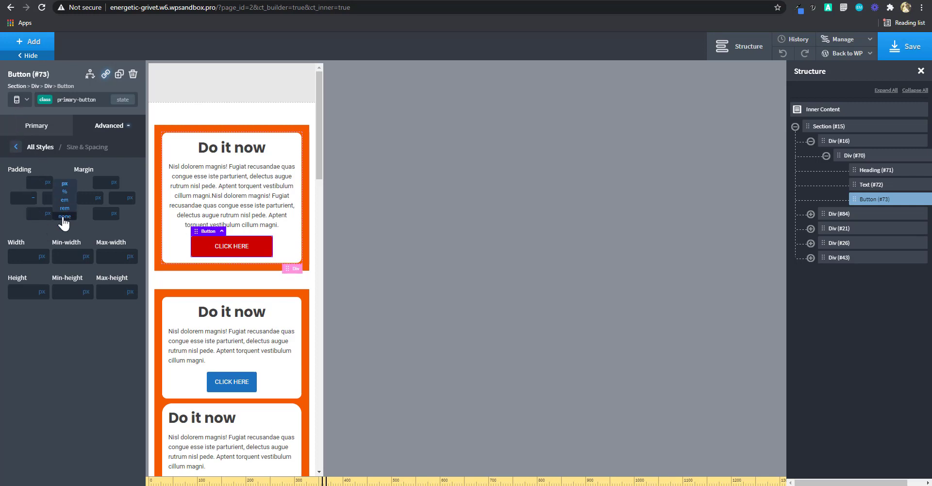
{"action": "left_click", "coordinate": [65, 207]}
{"action": "left_click", "coordinate": [32, 198]}
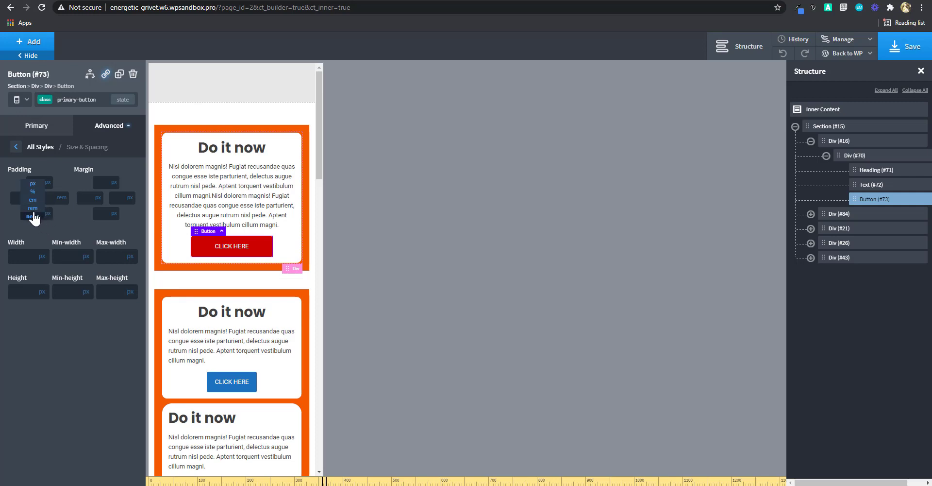
{"action": "left_click", "coordinate": [30, 208]}
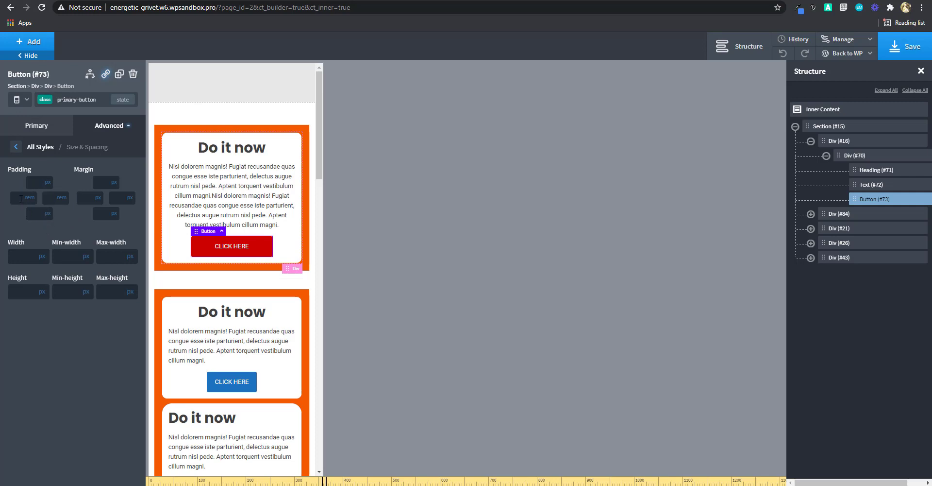
{"action": "type", "text": "2"}
{"action": "left_click", "coordinate": [53, 197]}
{"action": "type", "text": "2"}
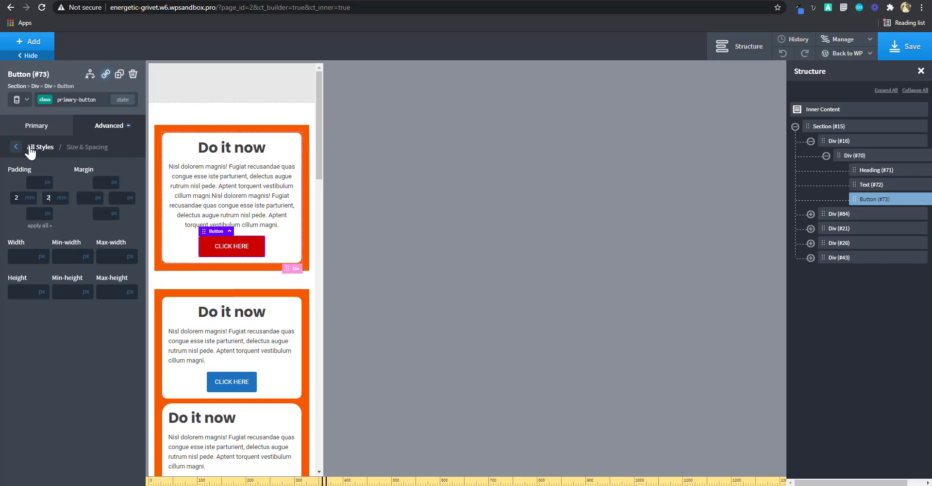
{"action": "left_click", "coordinate": [20, 99]}
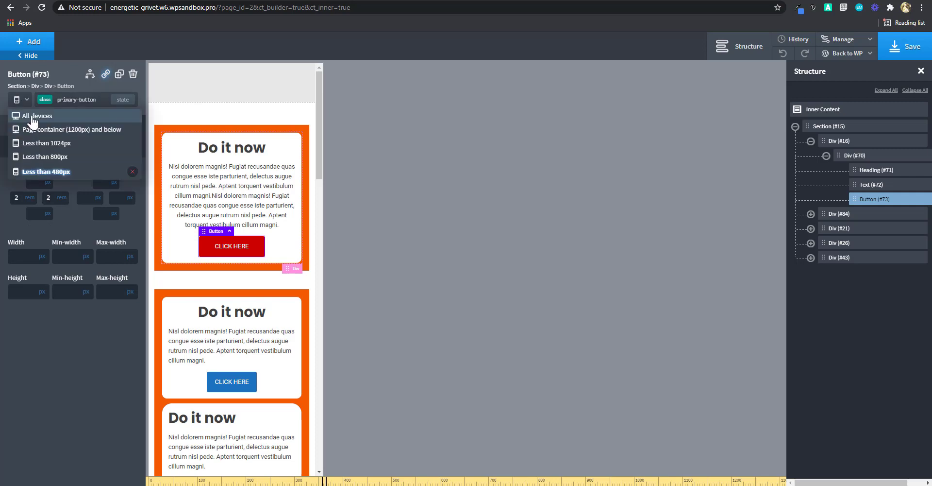
{"action": "left_click", "coordinate": [30, 115]}
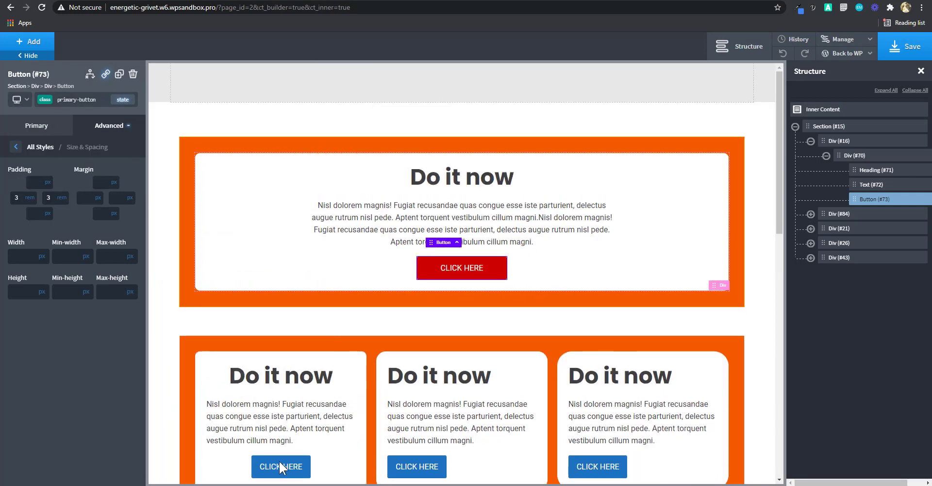
- Apply the existing primary-button class to the button in the first card of the three-card container
{"action": "left_click", "coordinate": [281, 465]}
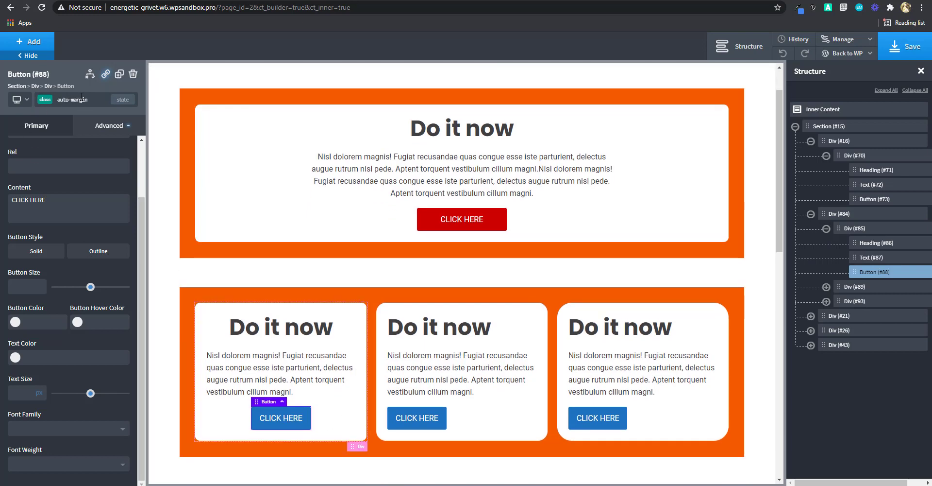
{"action": "left_click", "coordinate": [81, 96]}
{"action": "type", "text": "b"}
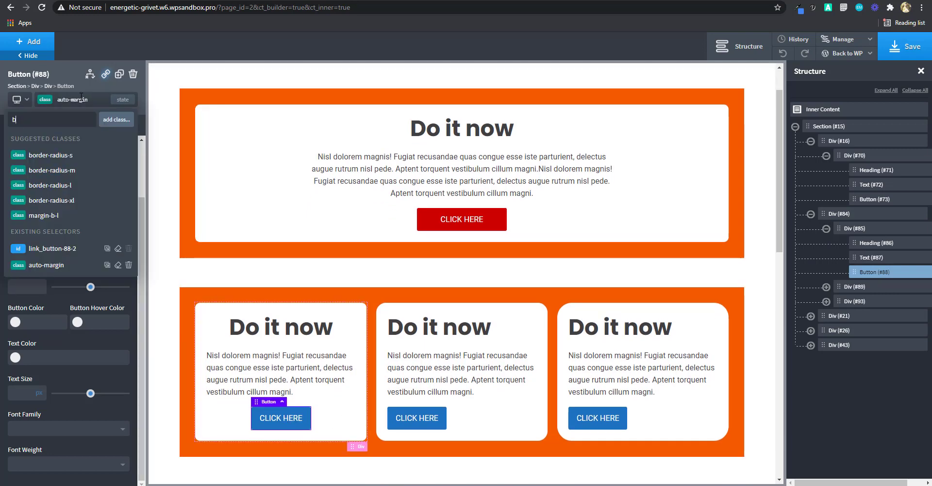
{"action": "type", "text": "ut"}
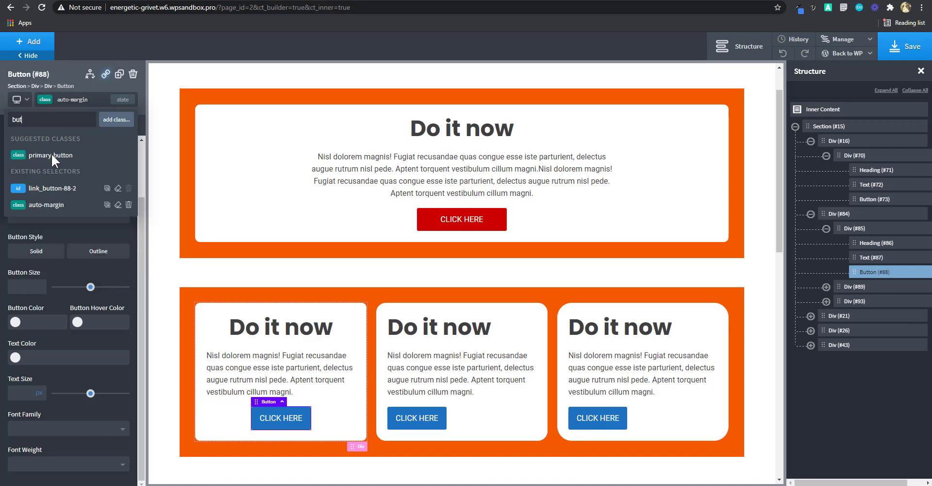
{"action": "left_click", "coordinate": [72, 154]}
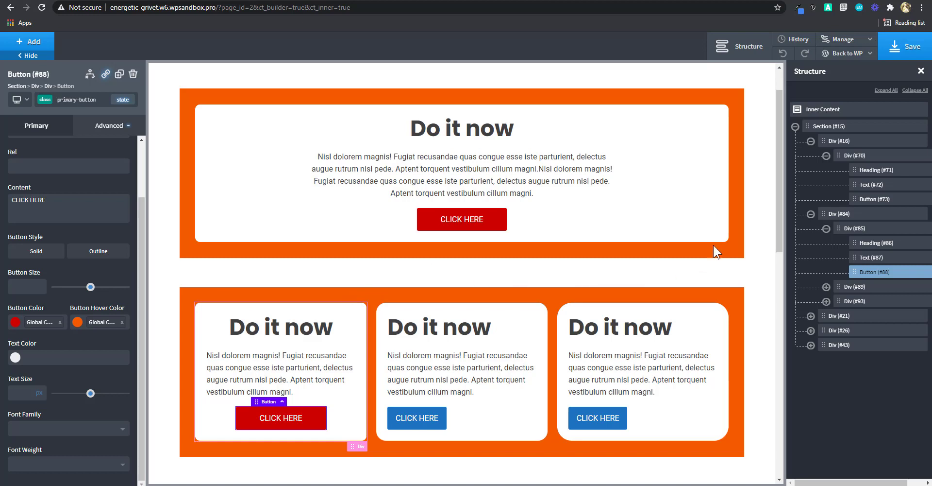
- Open the selector manager and select the footer class among the uncategorized selectors
{"action": "left_click", "coordinate": [850, 41]}
{"action": "left_click", "coordinate": [845, 88]}
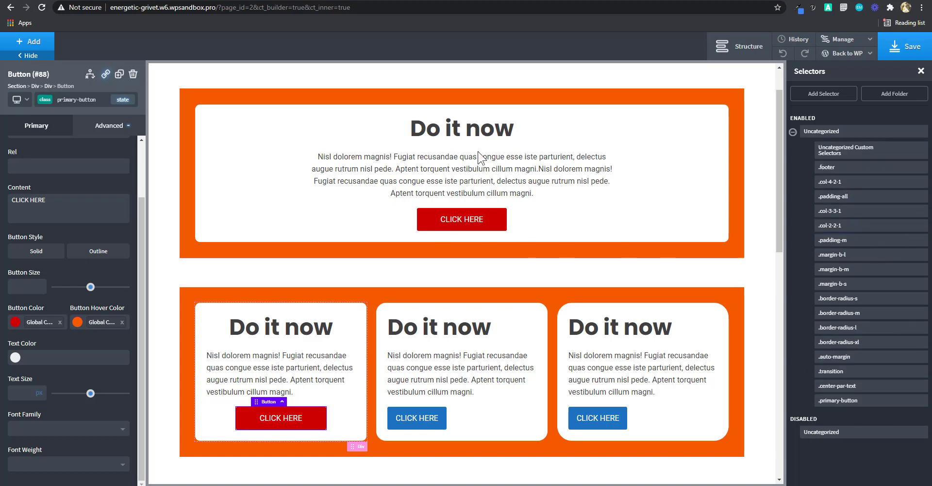
{"action": "left_click", "coordinate": [838, 167]}
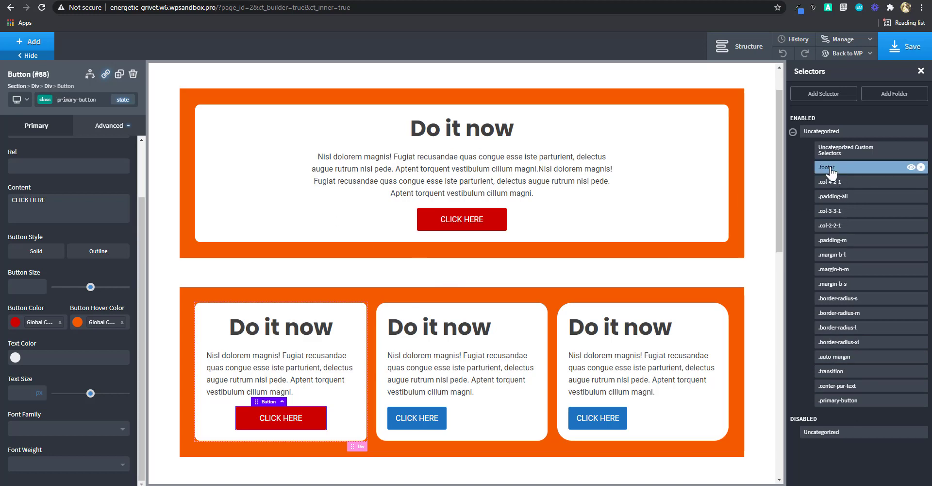
- Try to add a selector folder named Utility Classes
{"action": "left_click", "coordinate": [896, 97]}
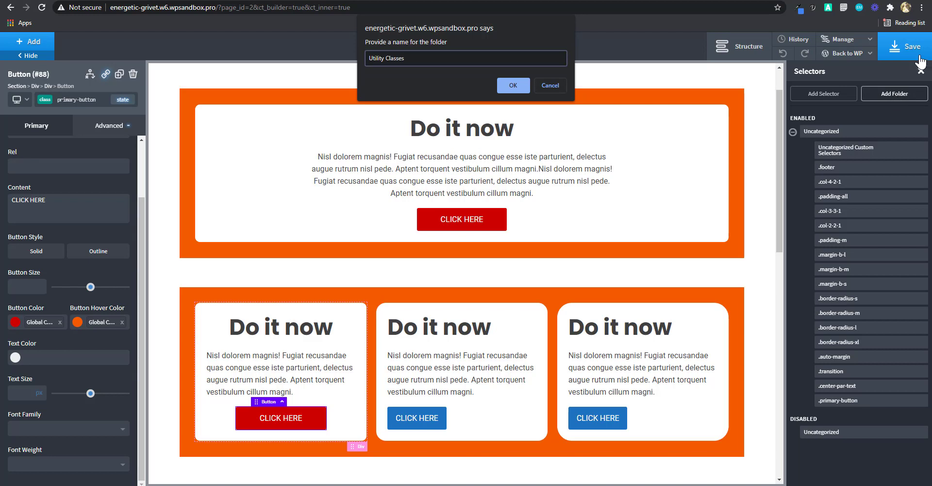
{"action": "left_click", "coordinate": [511, 86]}
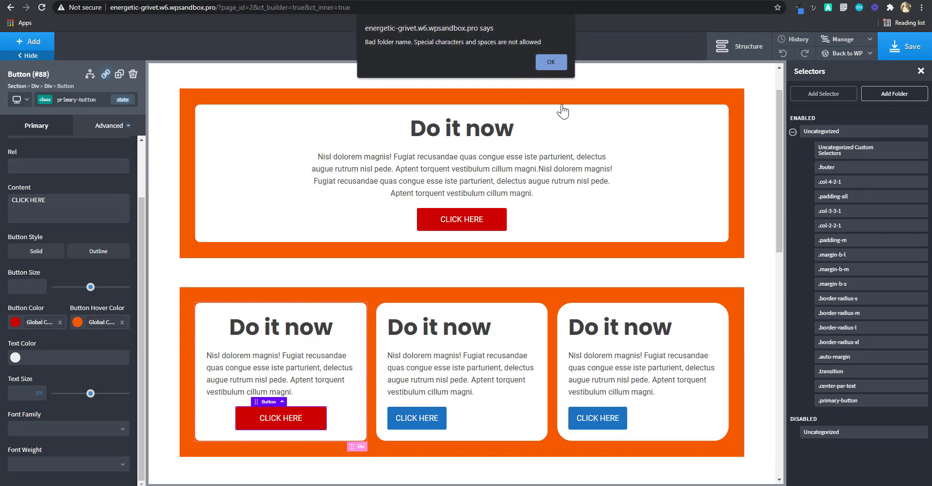
{"action": "left_click", "coordinate": [546, 62]}
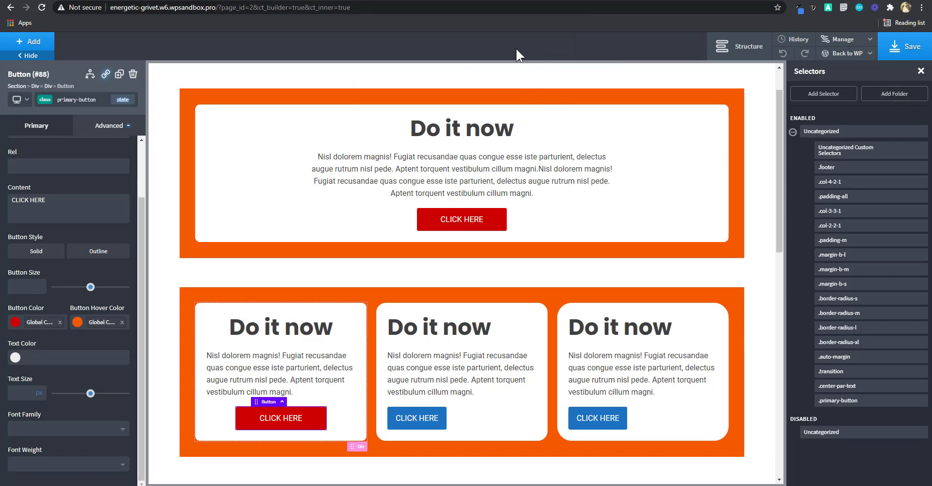
- Add a selector folder named Utility-Classes for grouping the reusable classes
{"action": "left_click", "coordinate": [813, 95]}
{"action": "left_click", "coordinate": [550, 86]}
{"action": "left_click", "coordinate": [885, 94]}
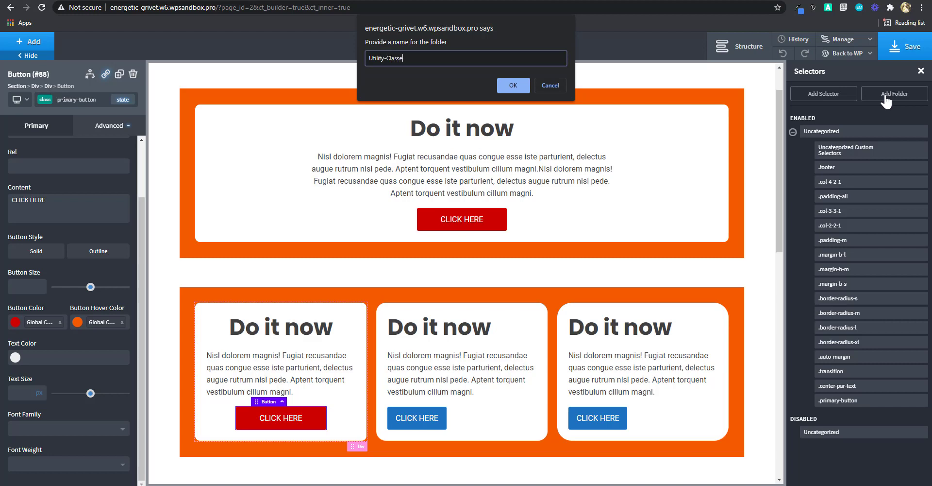
{"action": "left_click", "coordinate": [512, 85]}
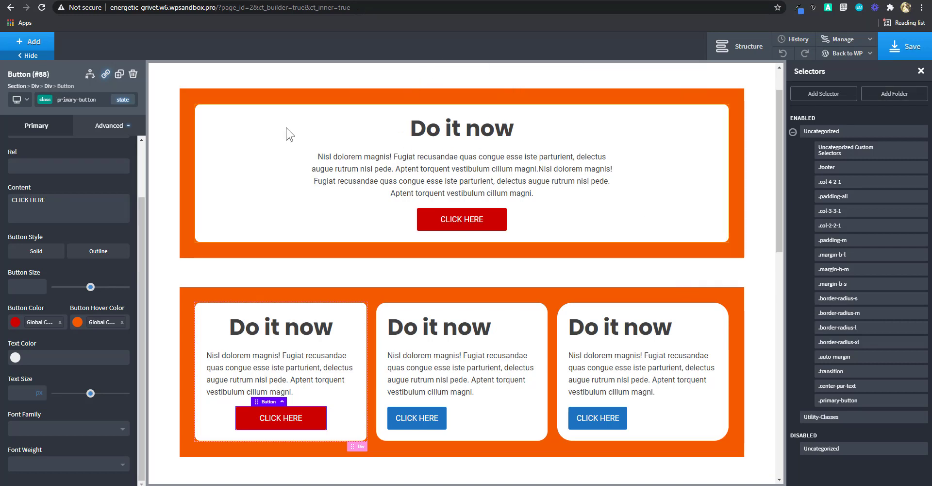
{"action": "left_click", "coordinate": [828, 196]}
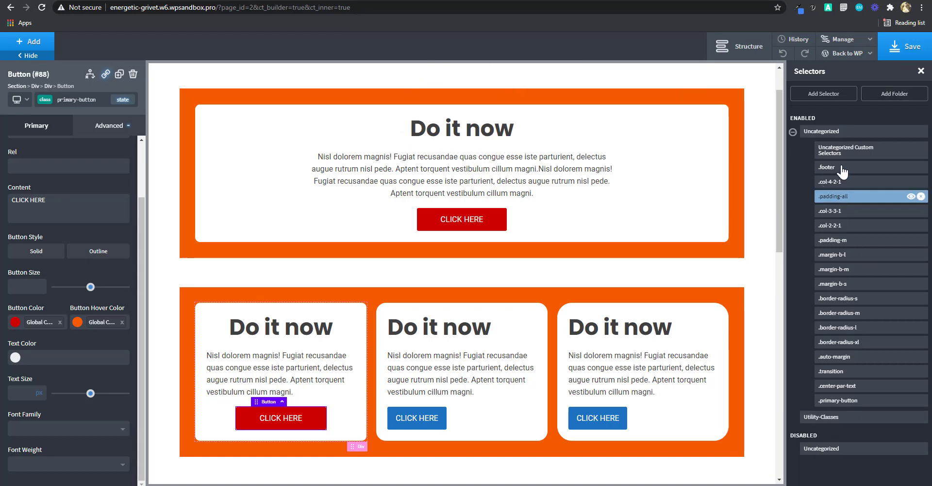
{"action": "left_click", "coordinate": [847, 170]}
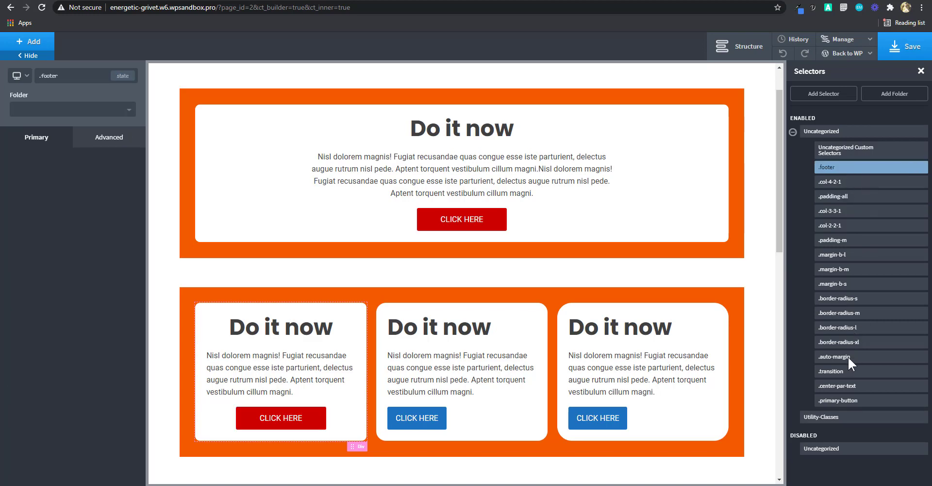
{"action": "left_click", "coordinate": [834, 400]}
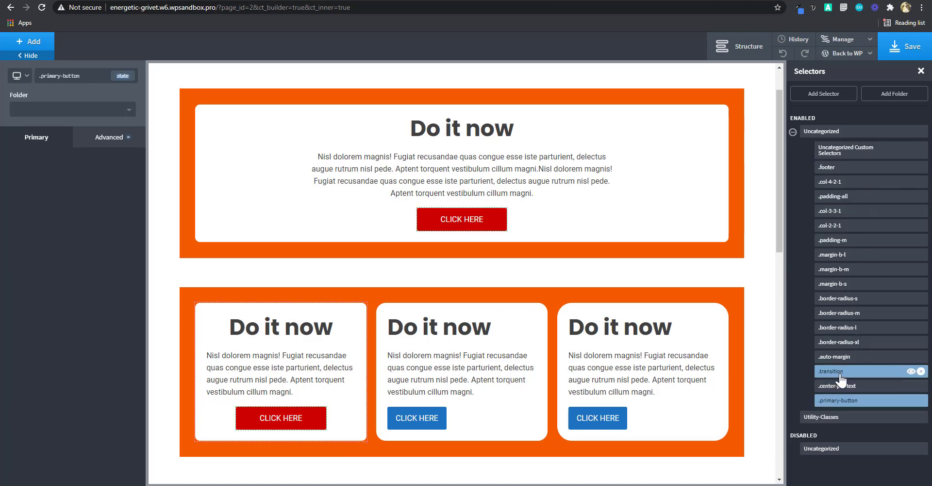
{"action": "left_click", "coordinate": [837, 167]}
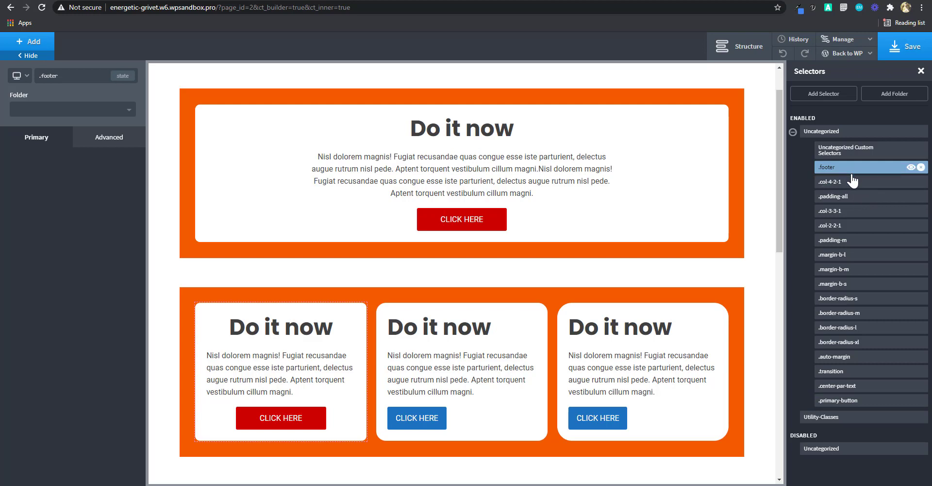
{"action": "left_click", "coordinate": [852, 181]}
{"action": "left_click", "coordinate": [851, 170]}
- Assign the col-4-2-1 class to the Utility-Classes folder and expand that folder
{"action": "left_click", "coordinate": [858, 183]}
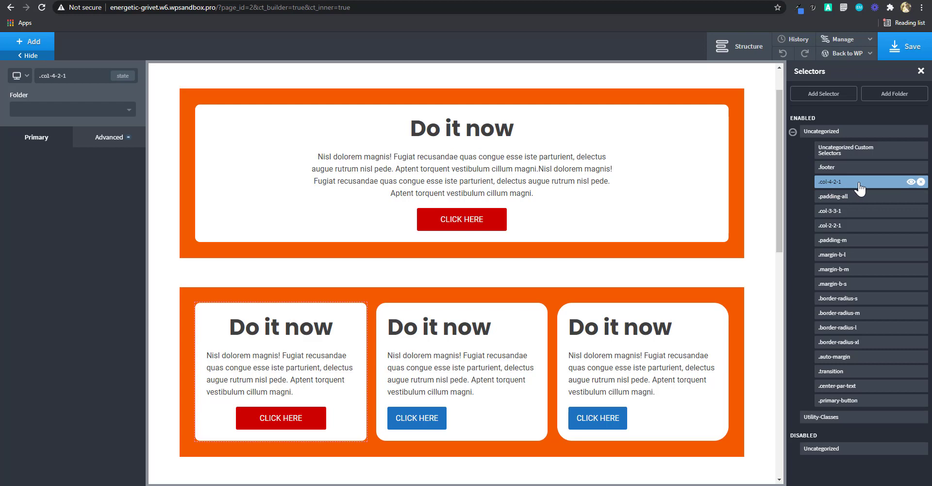
{"action": "left_click", "coordinate": [123, 111]}
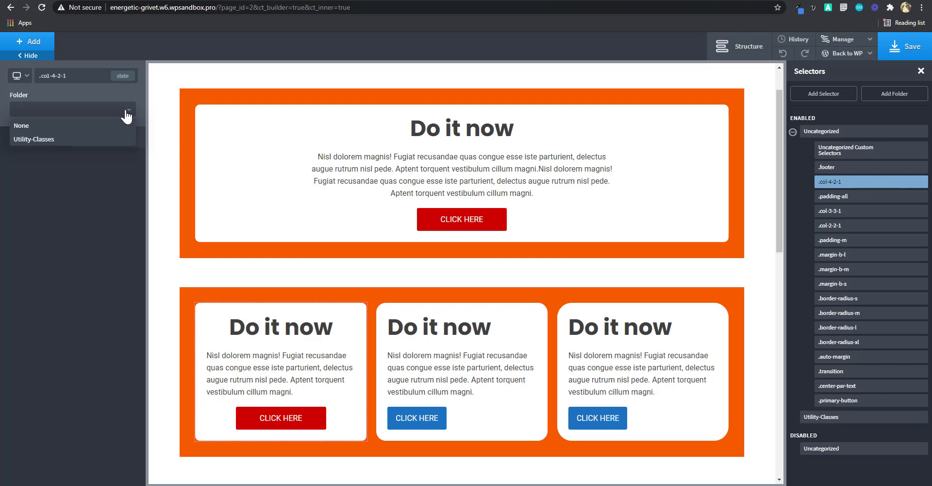
{"action": "left_click", "coordinate": [79, 142]}
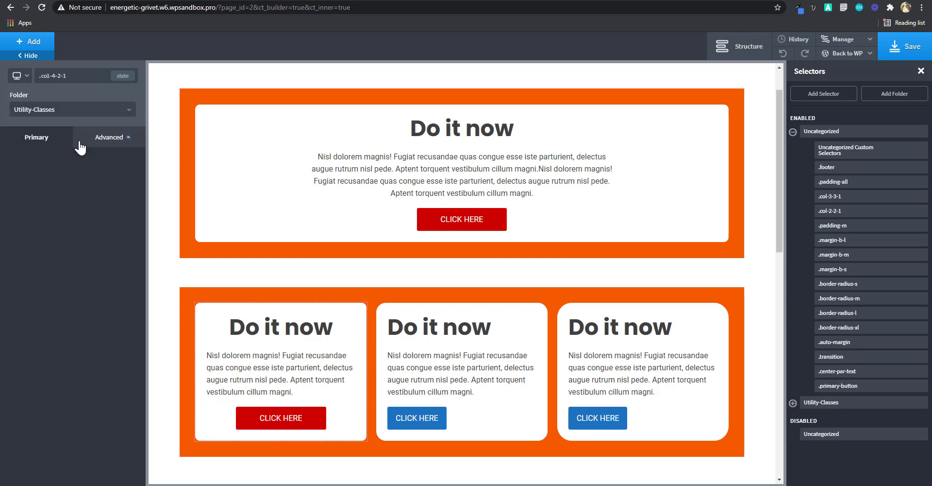
{"action": "left_click", "coordinate": [793, 402]}
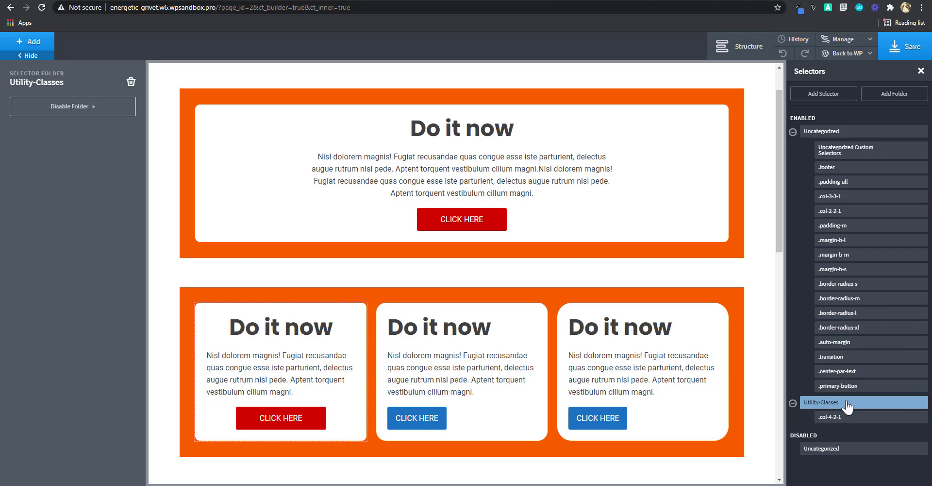
- Assign the primary-button and center-par-text classes to the Utility-Classes folder
{"action": "left_click", "coordinate": [839, 386]}
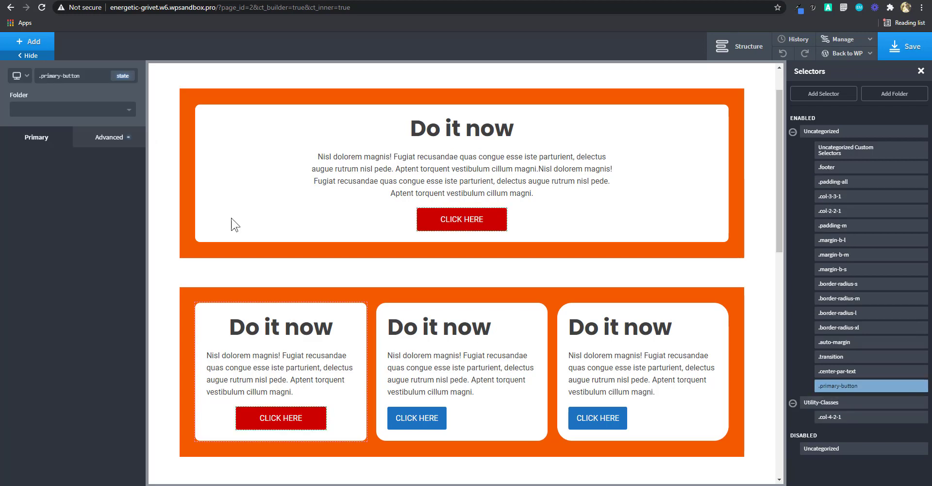
{"action": "left_click", "coordinate": [119, 114]}
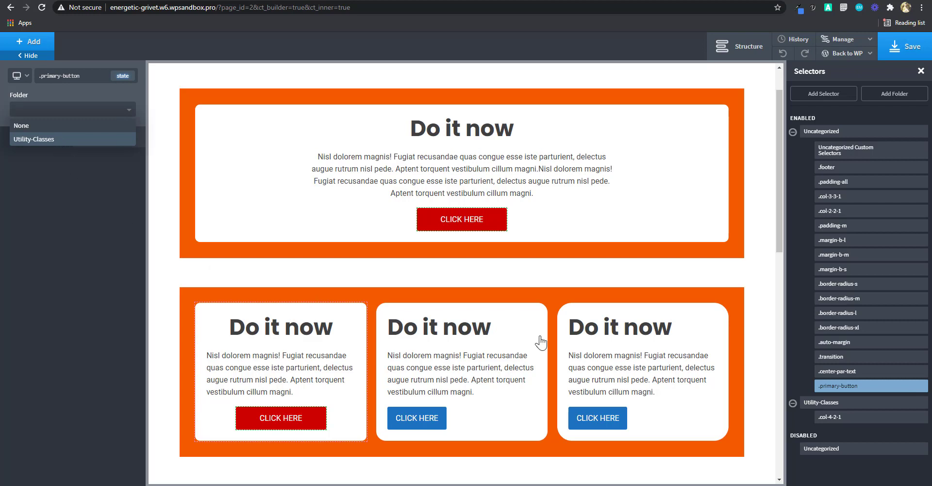
{"action": "left_click", "coordinate": [834, 372]}
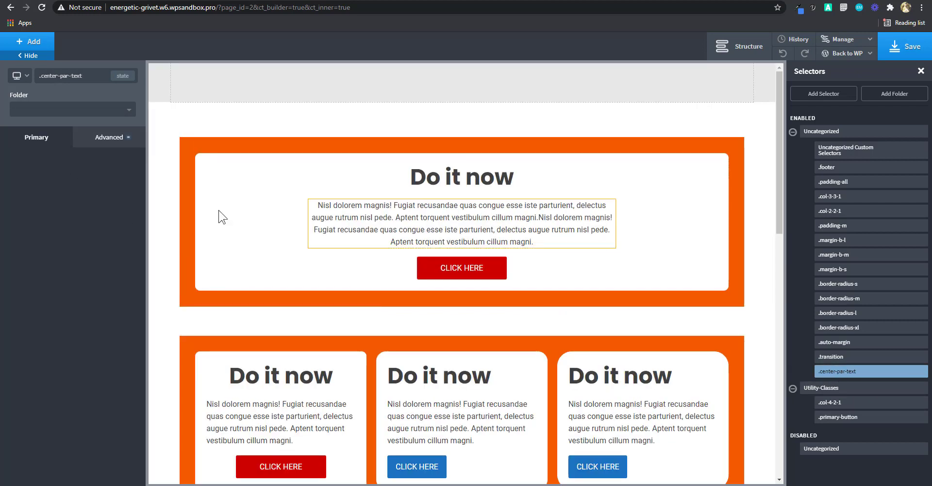
{"action": "left_click", "coordinate": [127, 110]}
{"action": "left_click", "coordinate": [85, 141]}
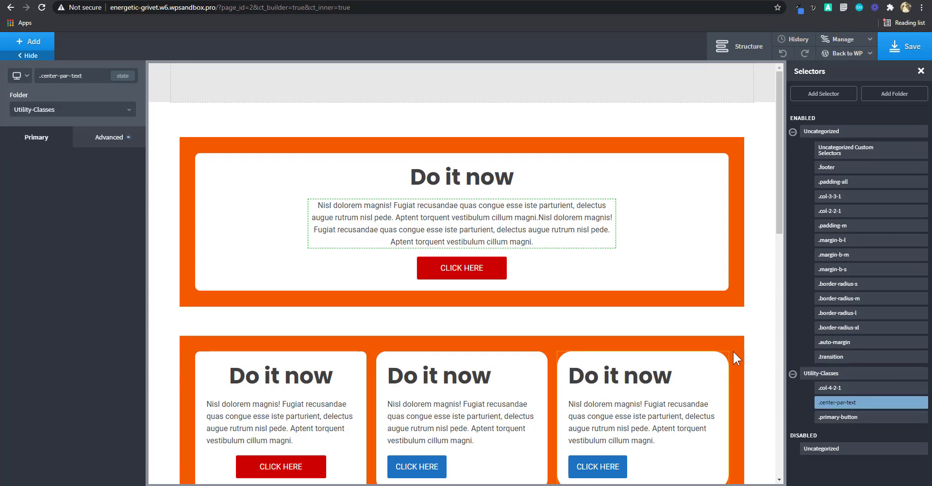
- Assign the transition and auto-margin classes to the Utility-Classes folder
{"action": "left_click", "coordinate": [855, 357]}
{"action": "left_click", "coordinate": [104, 109]}
{"action": "left_click", "coordinate": [78, 142]}
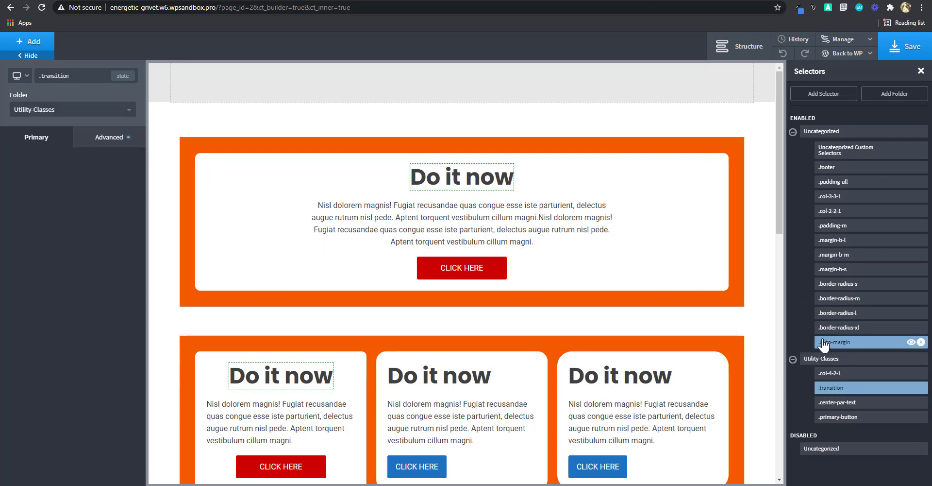
{"action": "left_click", "coordinate": [855, 341]}
{"action": "left_click", "coordinate": [43, 112]}
{"action": "left_click", "coordinate": [81, 142]}
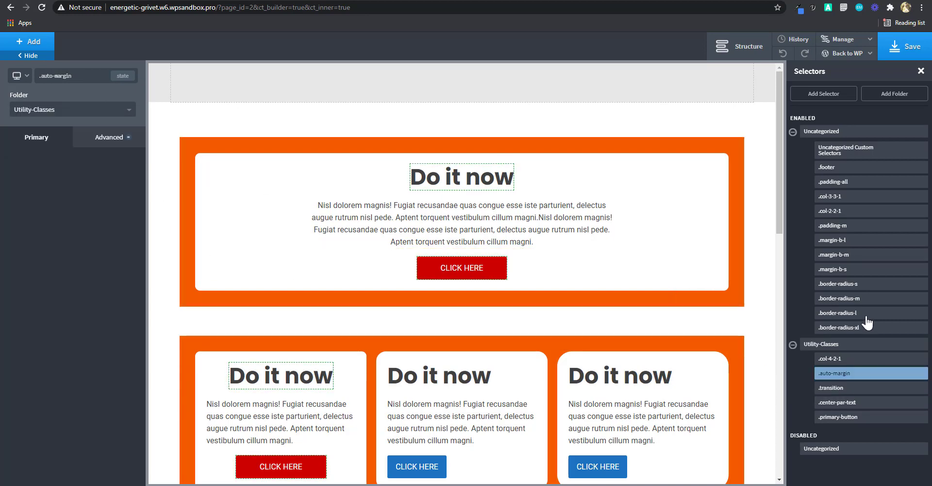
- Assign the border-radius-xl and border-radius-l classes to the Utility-Classes folder
{"action": "left_click", "coordinate": [829, 328]}
{"action": "left_click", "coordinate": [83, 109]}
{"action": "left_click", "coordinate": [83, 142]}
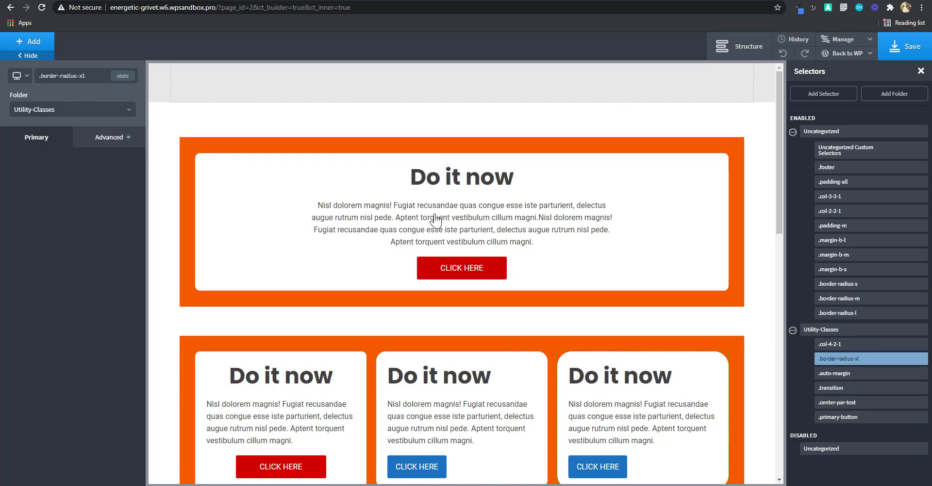
{"action": "left_click", "coordinate": [842, 314]}
{"action": "left_click", "coordinate": [95, 111]}
{"action": "left_click", "coordinate": [77, 142]}
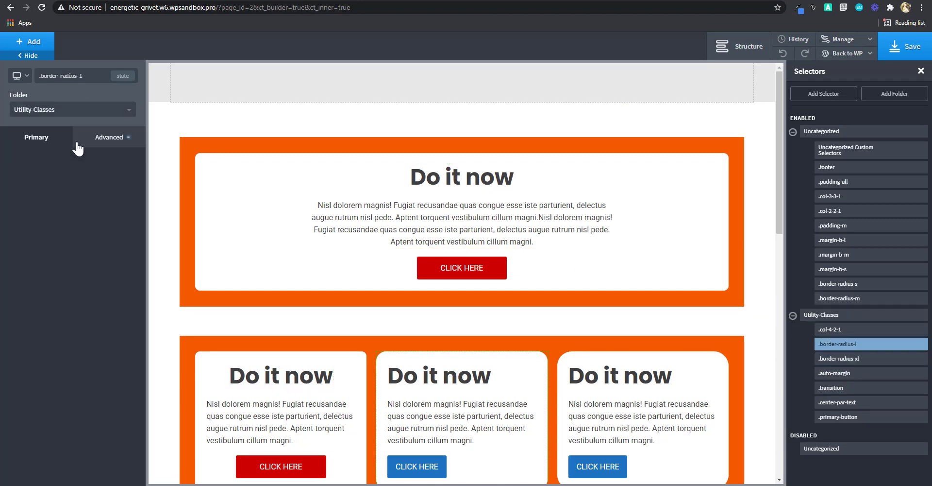
- Assign the border-radius-m and border-radius-s classes to the Utility-Classes folder
{"action": "left_click", "coordinate": [847, 298]}
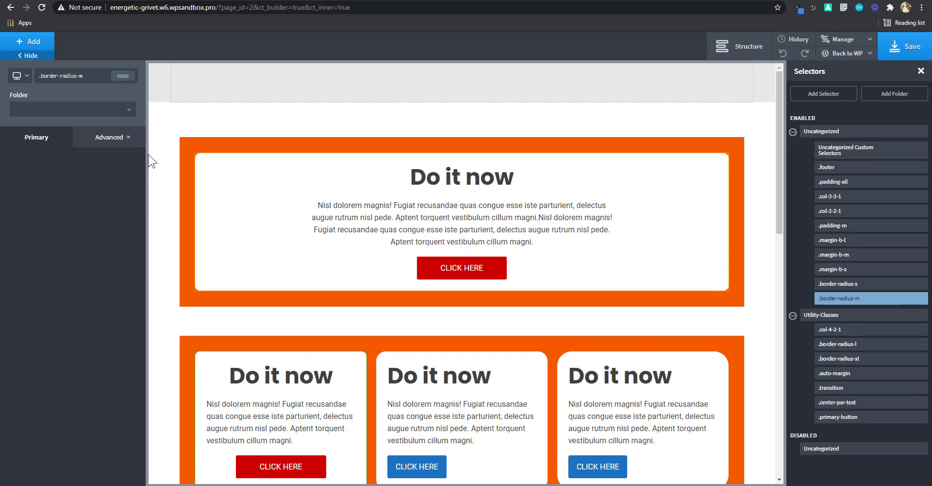
{"action": "left_click", "coordinate": [121, 111]}
{"action": "left_click", "coordinate": [81, 140]}
{"action": "left_click", "coordinate": [845, 284]}
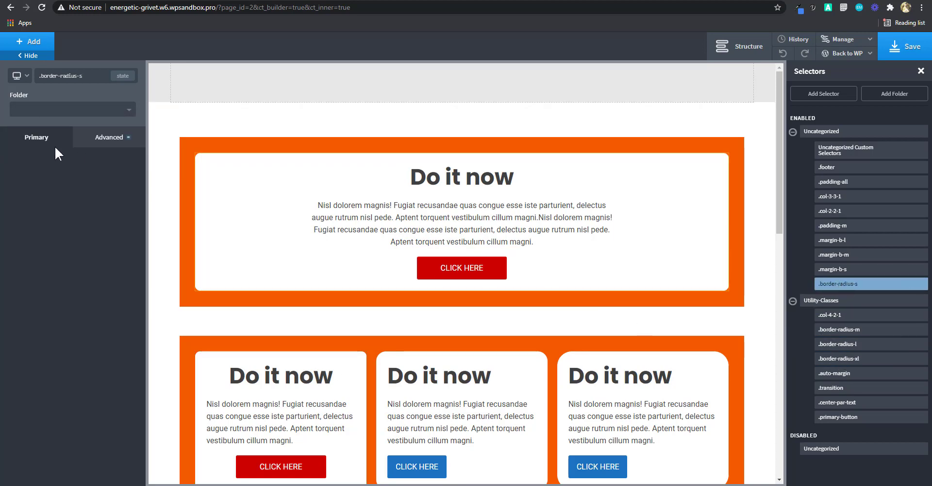
{"action": "left_click", "coordinate": [103, 116]}
{"action": "left_click", "coordinate": [77, 141]}
- Assign the margin-b-s and margin-b-m classes to the Utility-Classes folder
{"action": "left_click", "coordinate": [839, 269]}
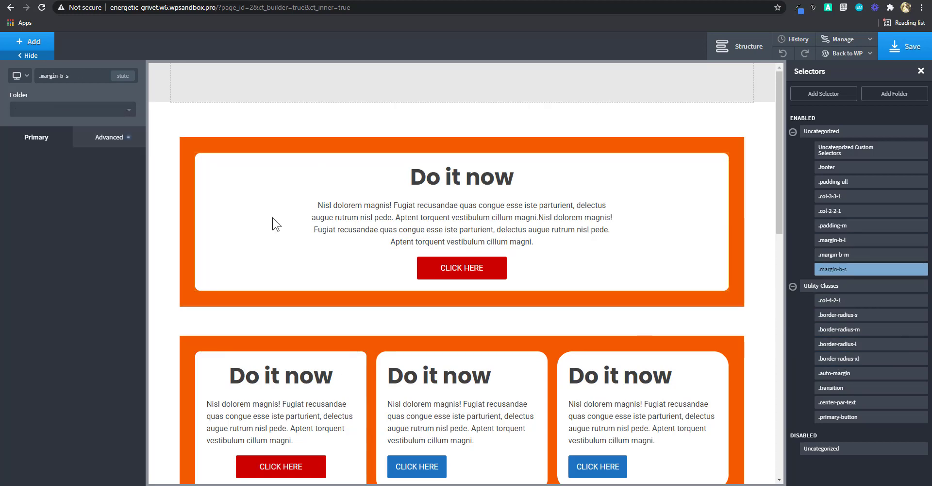
{"action": "left_click", "coordinate": [108, 110]}
{"action": "left_click", "coordinate": [78, 142]}
{"action": "left_click", "coordinate": [840, 255]}
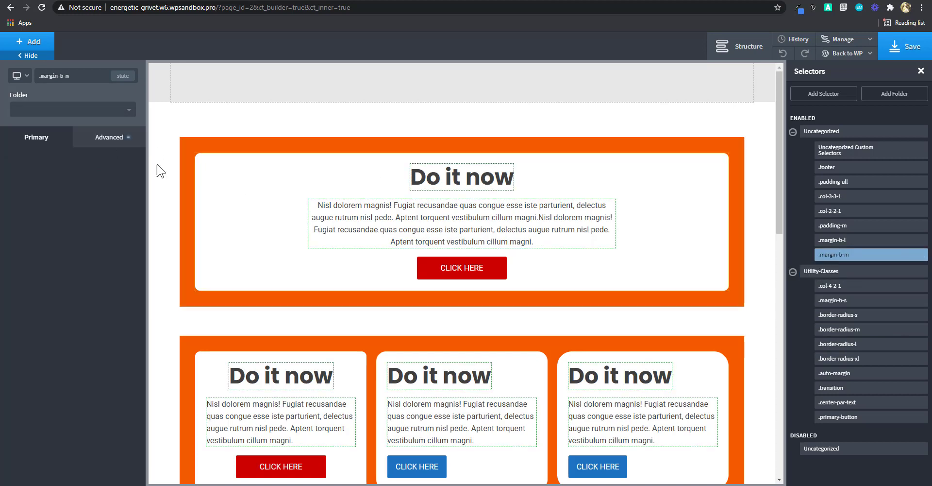
{"action": "left_click", "coordinate": [92, 118]}
{"action": "left_click", "coordinate": [26, 139]}
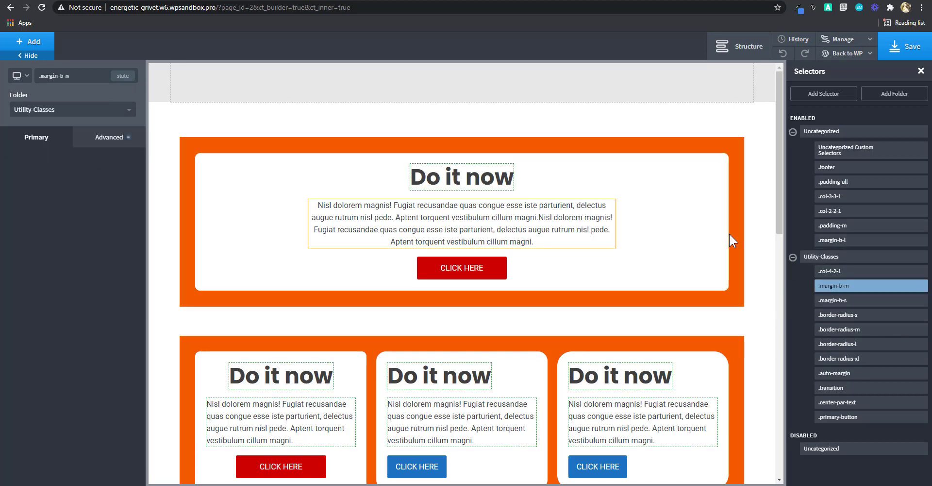
- Assign the margin-b-l and padding-m classes to the Utility-Classes folder
{"action": "left_click", "coordinate": [845, 240]}
{"action": "left_click", "coordinate": [108, 116]}
{"action": "left_click", "coordinate": [74, 143]}
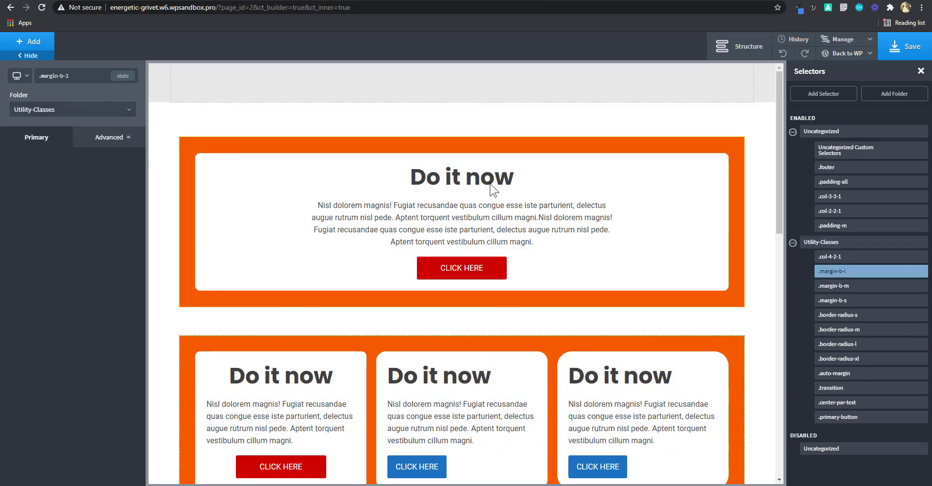
{"action": "left_click", "coordinate": [835, 225]}
{"action": "left_click", "coordinate": [57, 110]}
{"action": "left_click", "coordinate": [68, 138]}
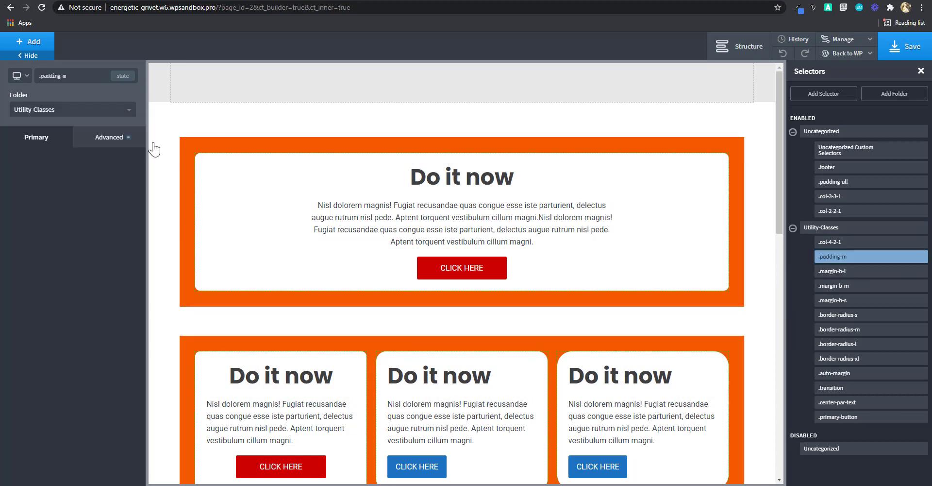
- Assign the col-2-2-1 grid class to the Utility-Classes folder
{"action": "left_click", "coordinate": [835, 211]}
{"action": "left_click", "coordinate": [77, 110]}
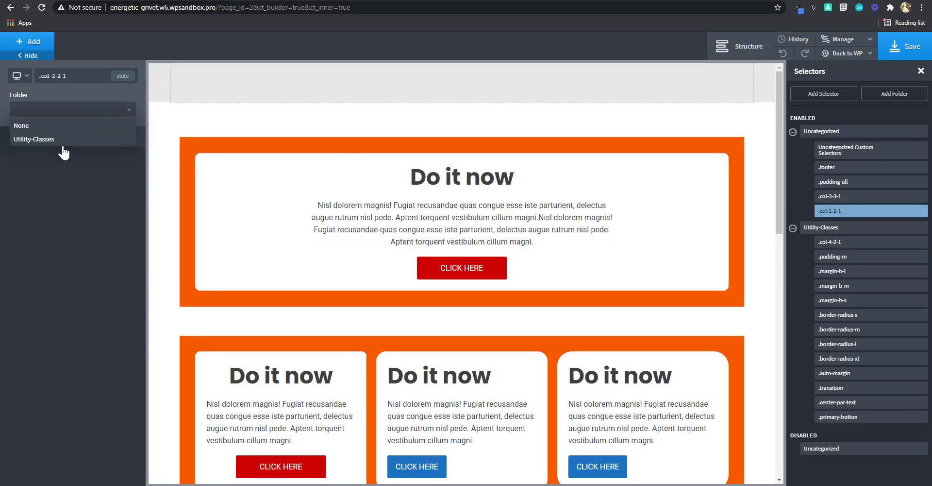
{"action": "left_click", "coordinate": [63, 153]}
{"action": "left_click", "coordinate": [118, 111]}
{"action": "left_click", "coordinate": [73, 140]}
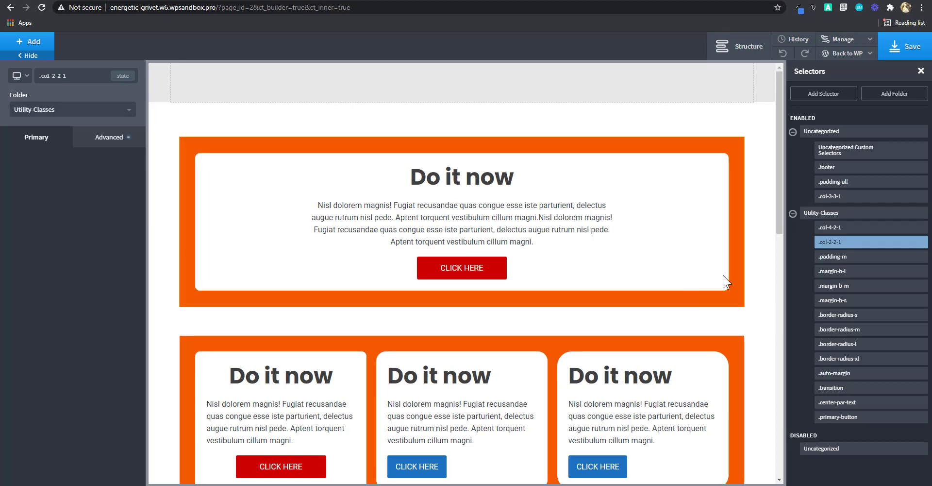
- Assign the col-3-3-1 and padding-all classes to the Utility-Classes folder
{"action": "left_click", "coordinate": [838, 196]}
{"action": "left_click", "coordinate": [109, 112]}
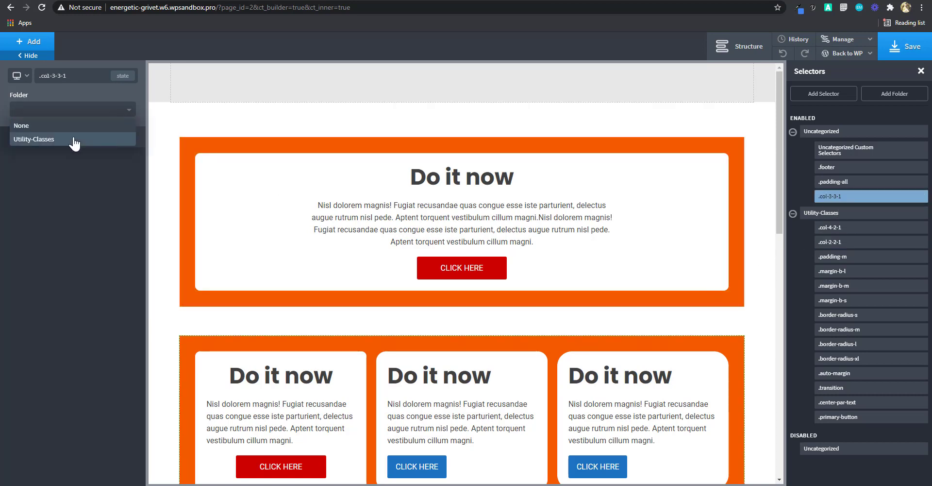
{"action": "left_click", "coordinate": [74, 141]}
{"action": "left_click", "coordinate": [833, 182]}
{"action": "left_click", "coordinate": [73, 111]}
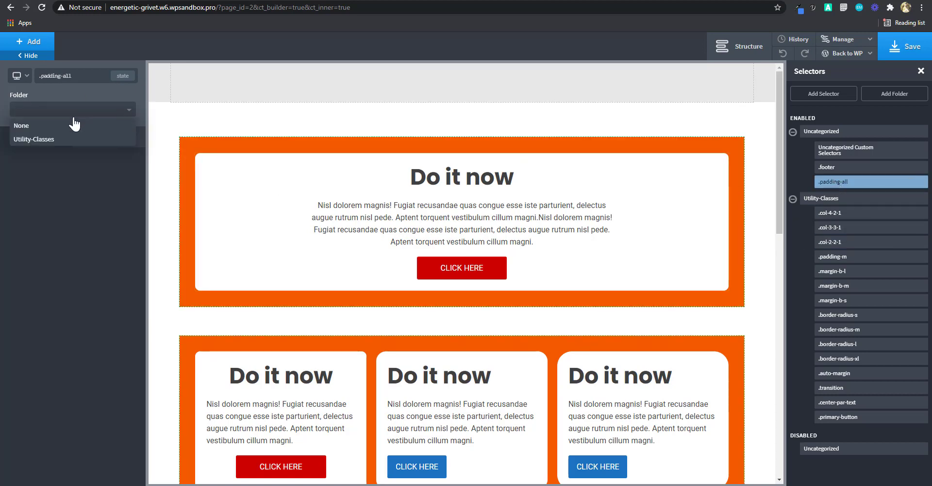
{"action": "left_click", "coordinate": [72, 139]}
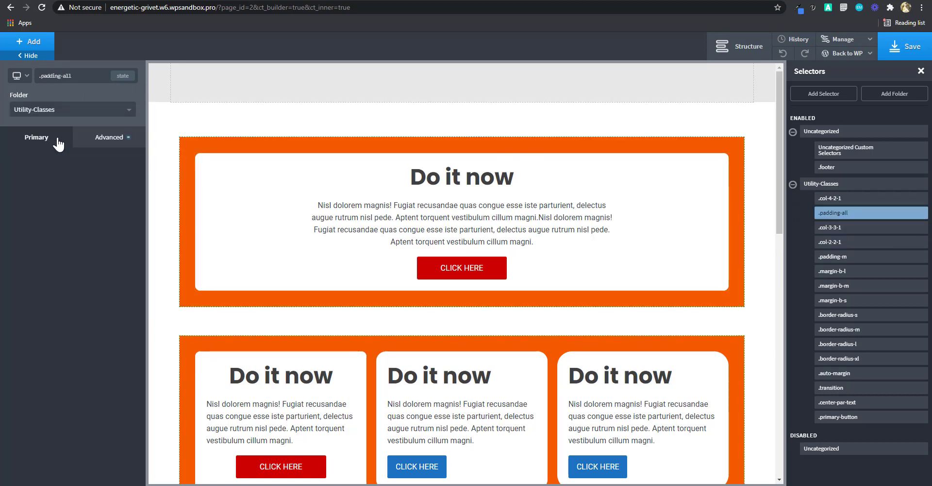
- Collapse the Utility-Classes folder, expand the enabled Uncategorized folder to check its remaining selectors, and save the page
{"action": "left_click", "coordinate": [792, 185]}
{"action": "left_click", "coordinate": [793, 132]}
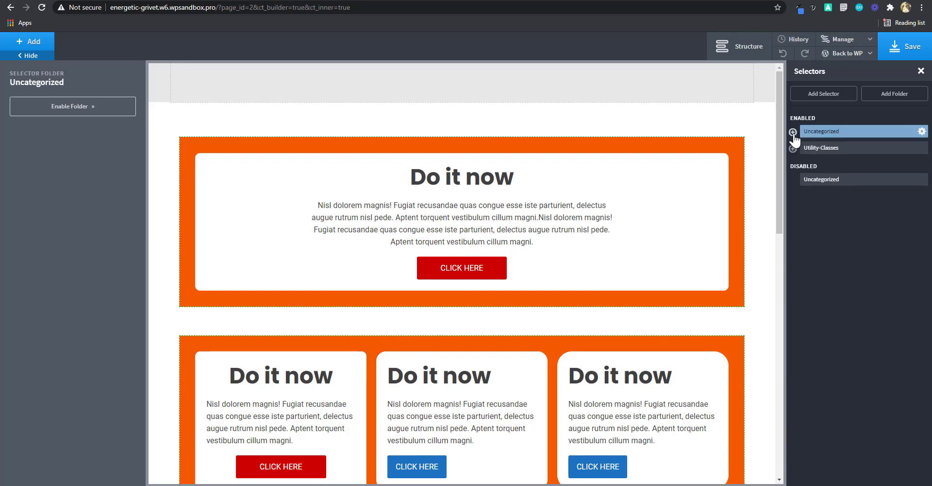
{"action": "left_click", "coordinate": [793, 132]}
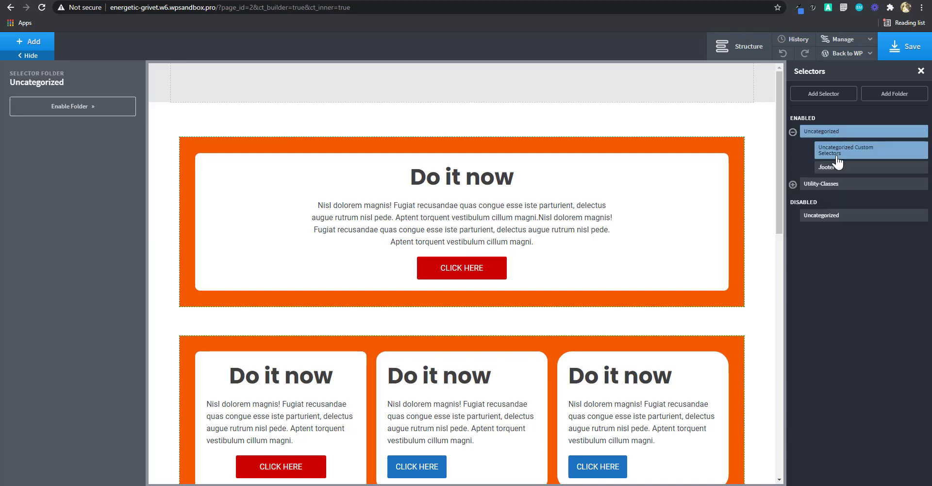
{"action": "left_click", "coordinate": [906, 49]}
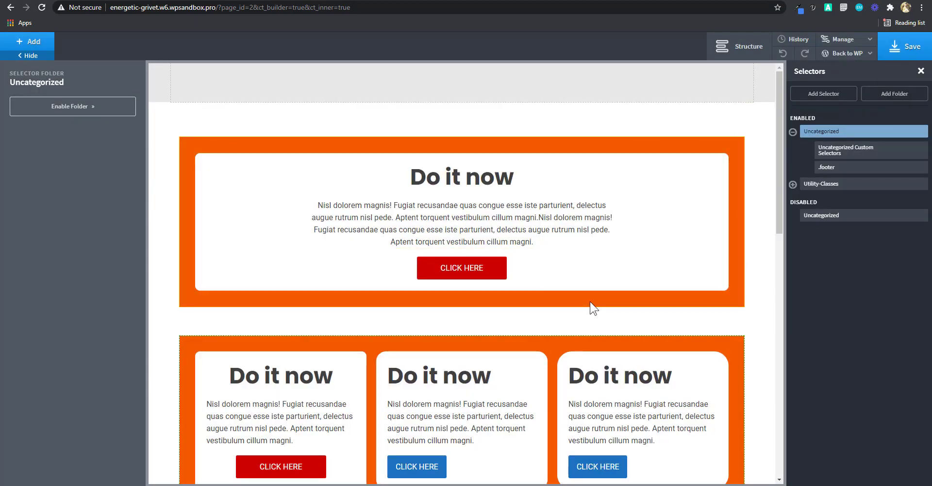
- Examine the demo sections, comparing the first "Our features" card and its text with the second card in the pink grid
{"action": "scroll", "coordinate": [595, 310], "scroll_direction": "down", "scroll_amount": 5}
{"action": "scroll", "coordinate": [631, 298], "scroll_direction": "down", "scroll_amount": 7}
{"action": "scroll", "coordinate": [630, 301], "scroll_direction": "up", "scroll_amount": 10}
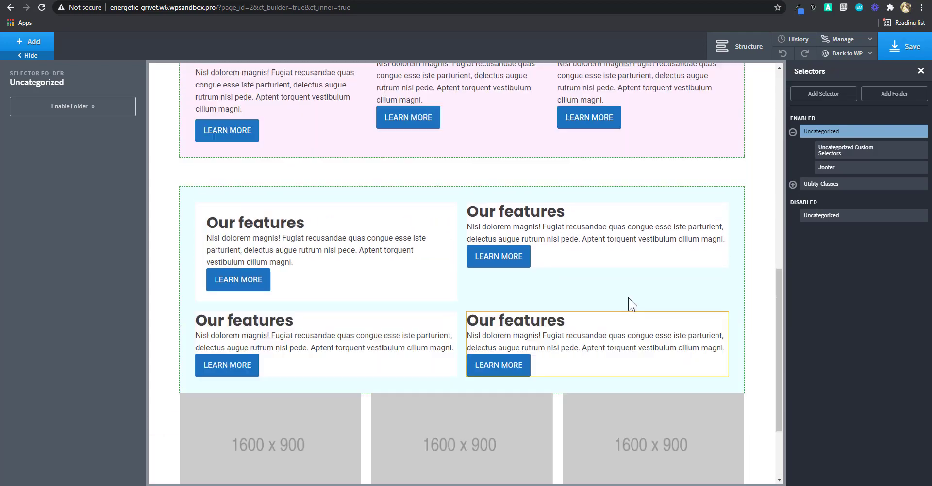
{"action": "scroll", "coordinate": [629, 284], "scroll_direction": "up", "scroll_amount": 2}
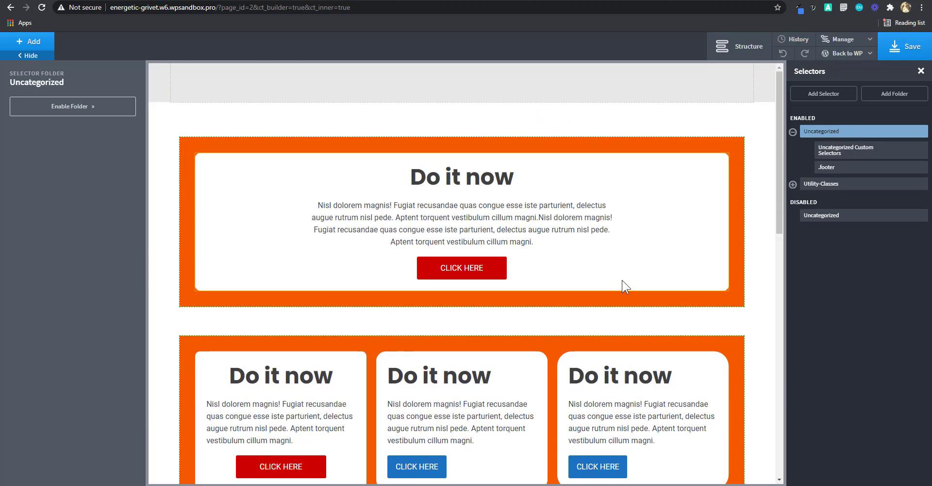
{"action": "scroll", "coordinate": [605, 294], "scroll_direction": "down", "scroll_amount": 10}
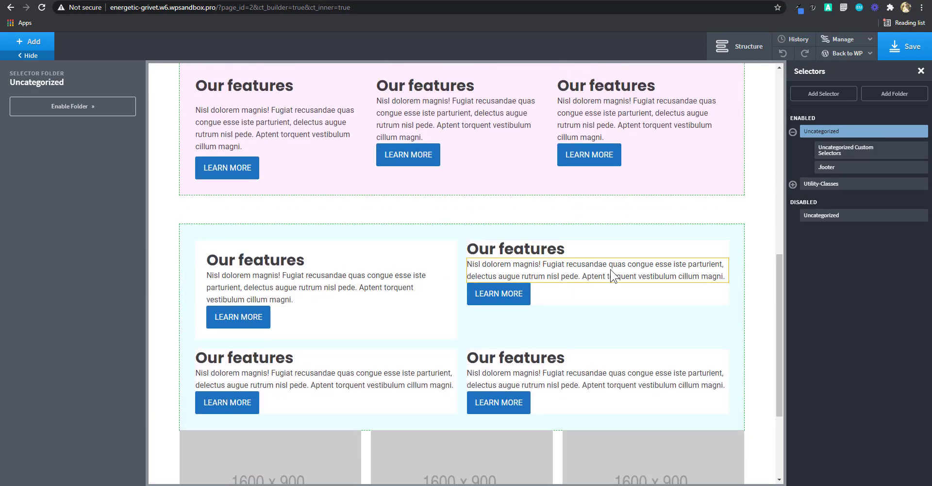
{"action": "scroll", "coordinate": [611, 306], "scroll_direction": "up", "scroll_amount": 3}
{"action": "left_click", "coordinate": [326, 231]}
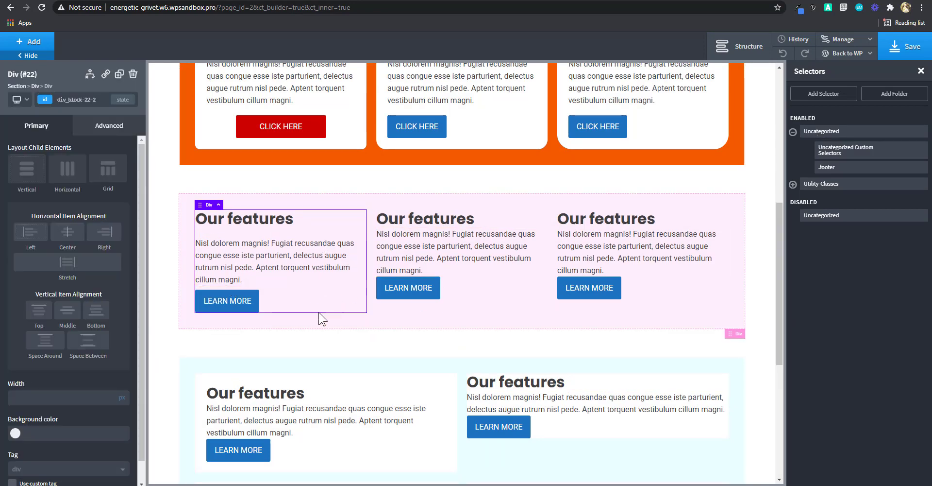
{"action": "left_click", "coordinate": [518, 222]}
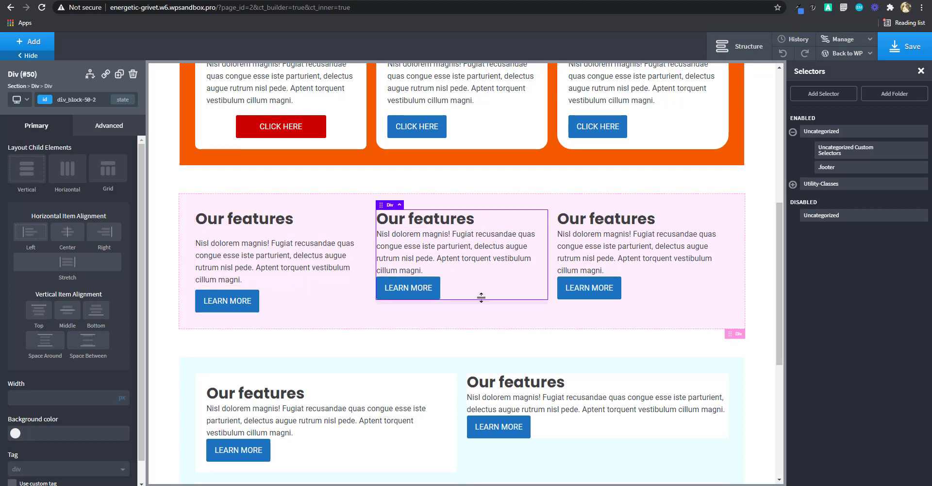
{"action": "left_click", "coordinate": [331, 221]}
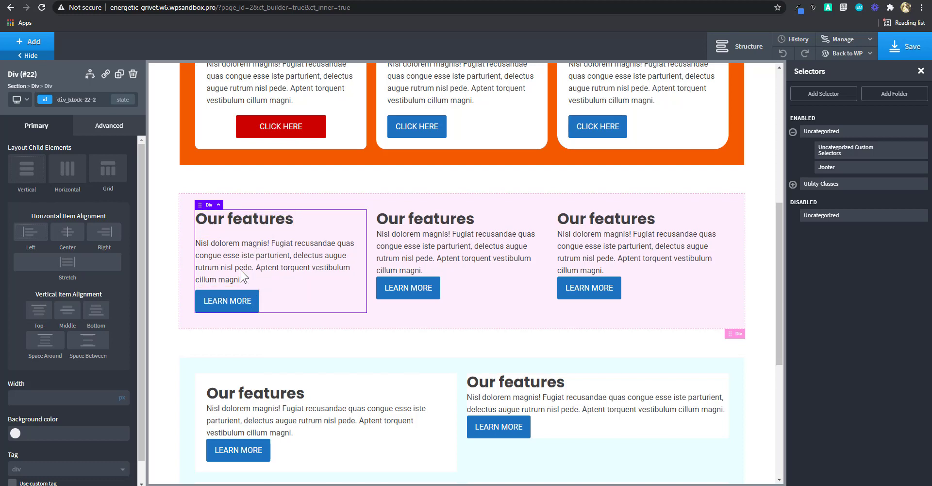
{"action": "left_click", "coordinate": [271, 224]}
{"action": "left_click", "coordinate": [265, 243]}
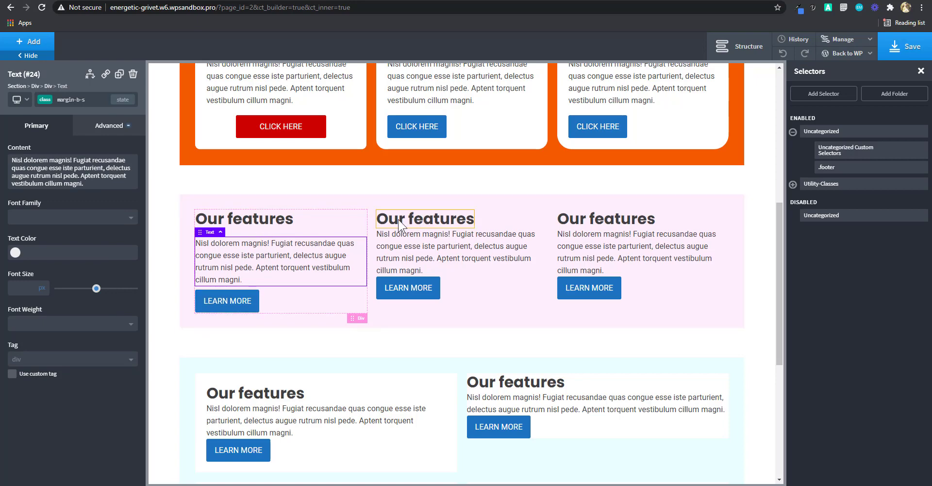
{"action": "left_click", "coordinate": [493, 223]}
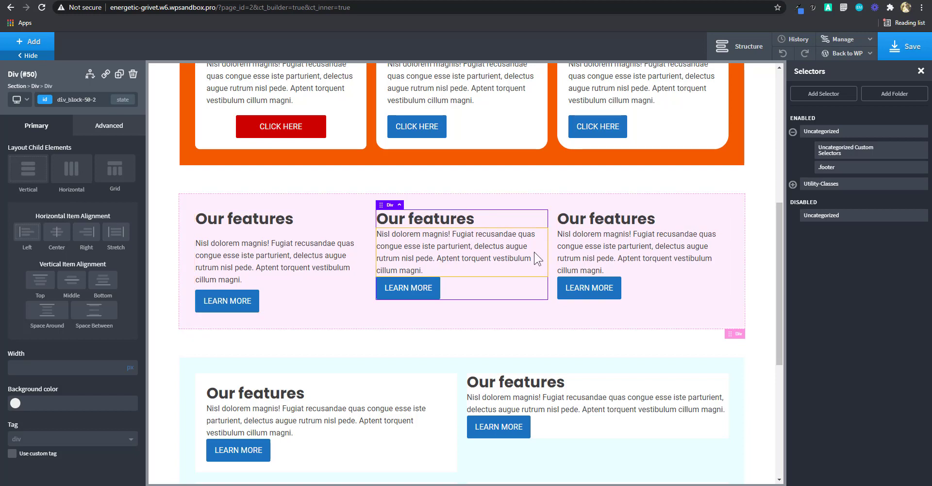
{"action": "left_click", "coordinate": [345, 221]}
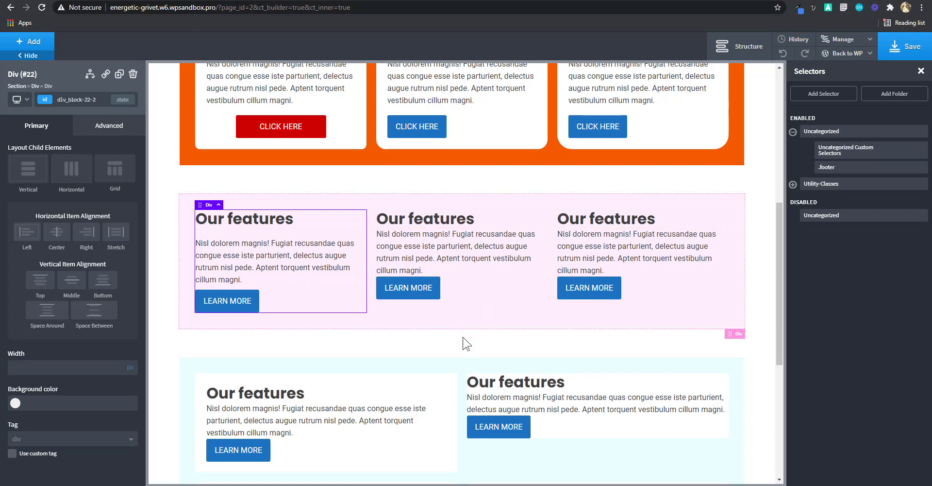
{"action": "scroll", "coordinate": [573, 356], "scroll_direction": "up", "scroll_amount": 5}
{"action": "scroll", "coordinate": [568, 354], "scroll_direction": "up", "scroll_amount": 2}
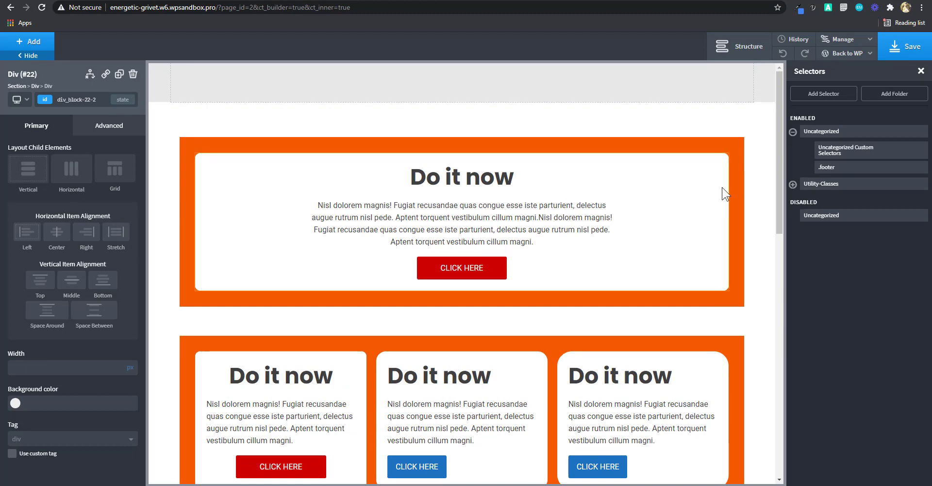
- Delete the whole demo section (#15) from the page structure and save the emptied page
{"action": "left_click", "coordinate": [742, 47]}
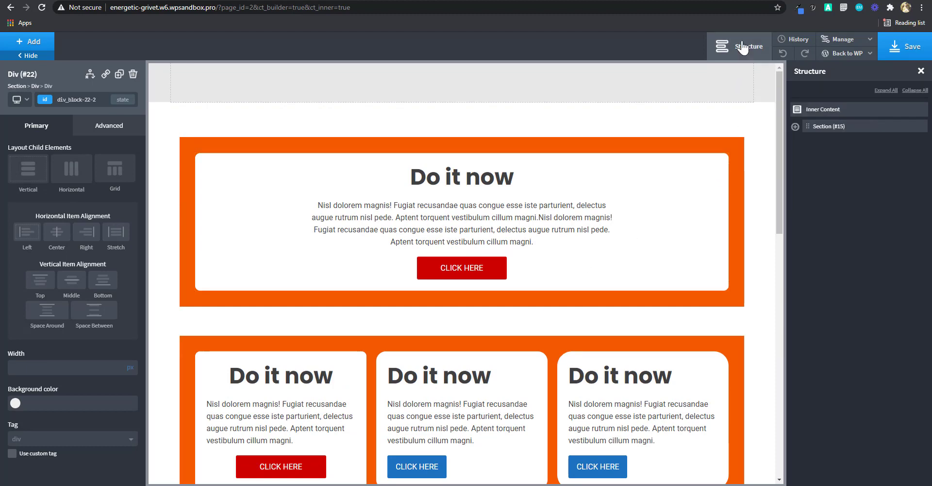
{"action": "left_click", "coordinate": [796, 126]}
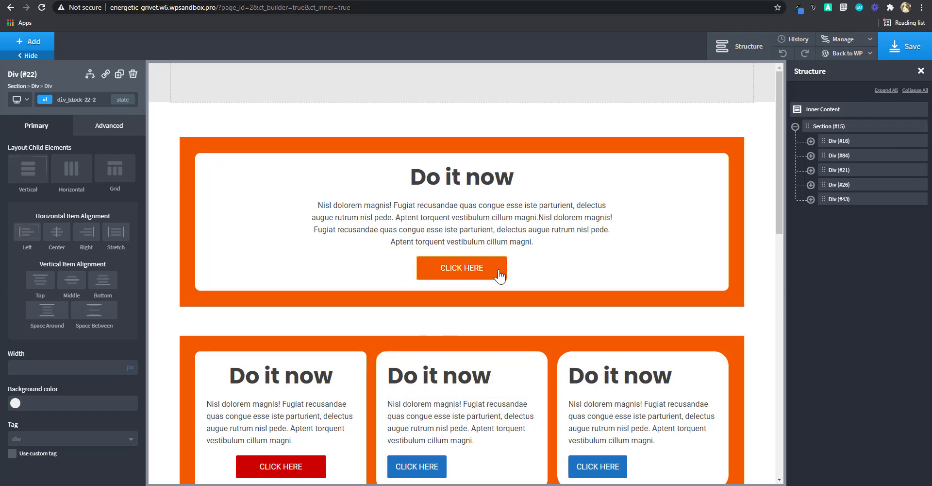
{"action": "scroll", "coordinate": [437, 281], "scroll_direction": "down", "scroll_amount": 5}
{"action": "scroll", "coordinate": [456, 293], "scroll_direction": "up", "scroll_amount": 5}
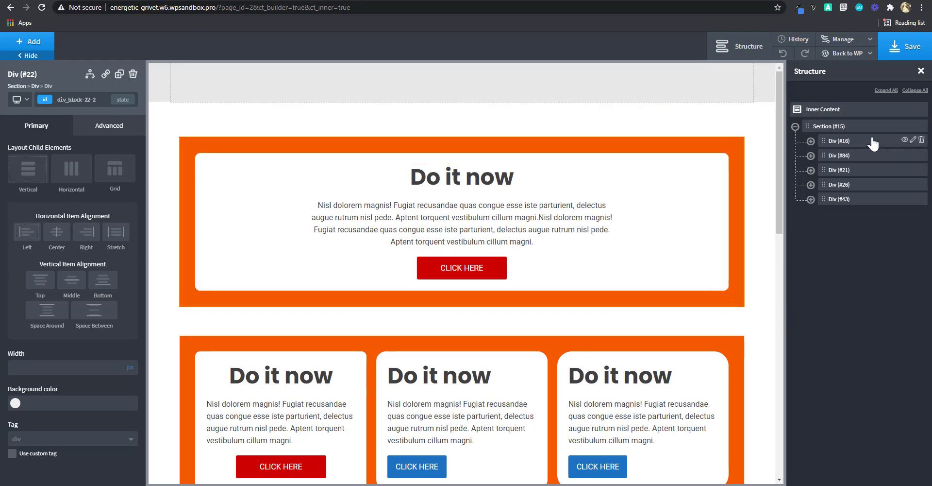
{"action": "left_click", "coordinate": [921, 128]}
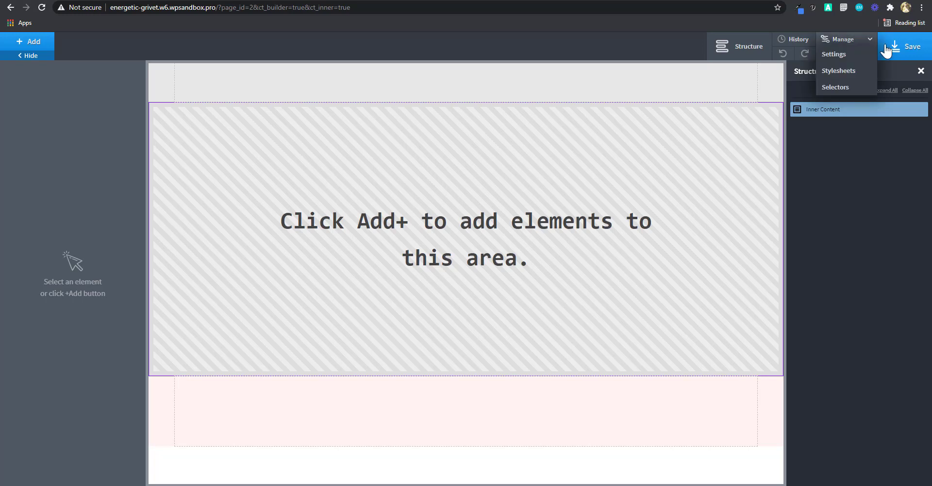
{"action": "left_click", "coordinate": [906, 48]}
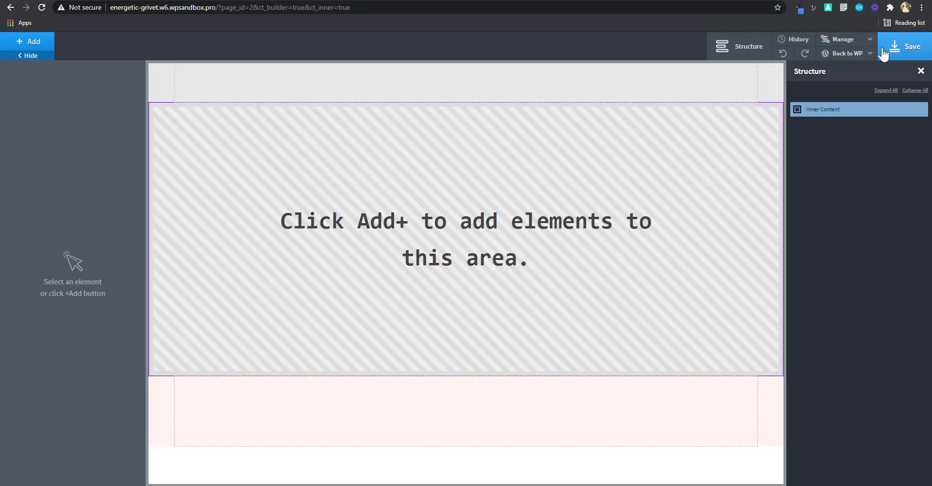
- Leave the builder for the WordPress admin and review the list of installed plugins
{"action": "mouse_move", "coordinate": [834, 52]}
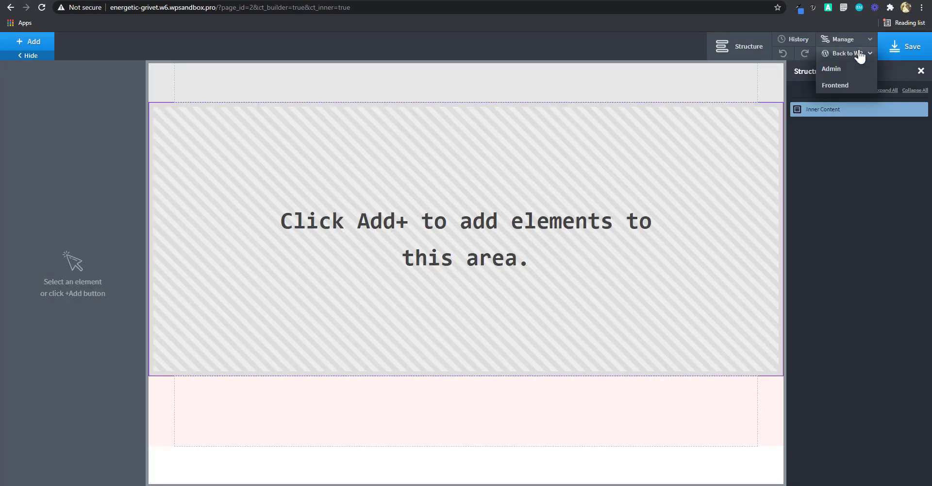
{"action": "left_click", "coordinate": [841, 76]}
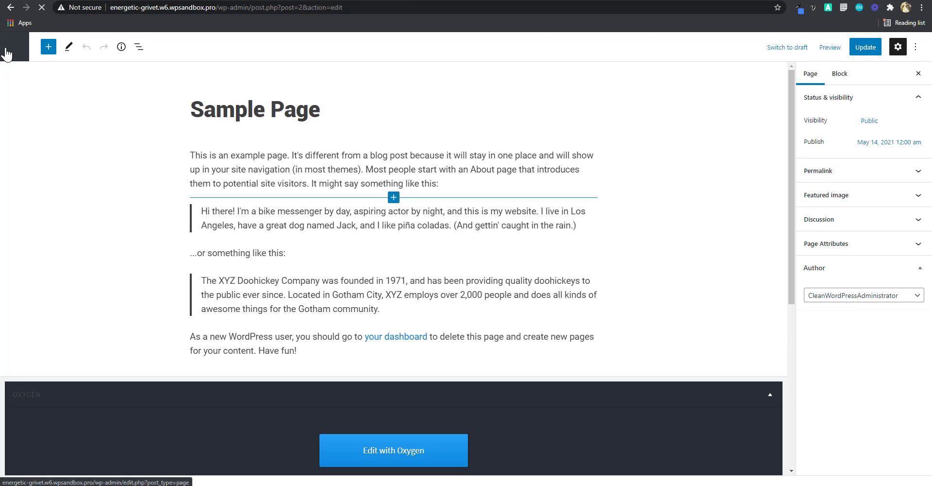
{"action": "left_click", "coordinate": [10, 48]}
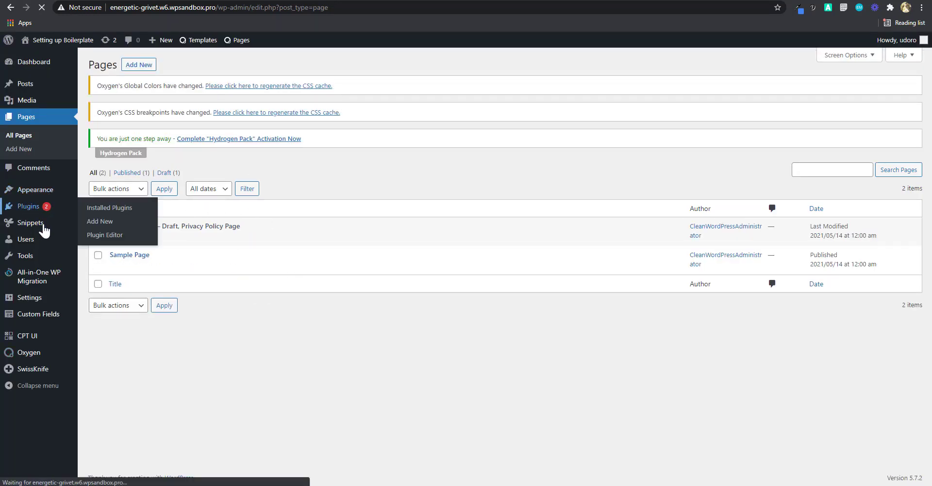
{"action": "left_click", "coordinate": [38, 288]}
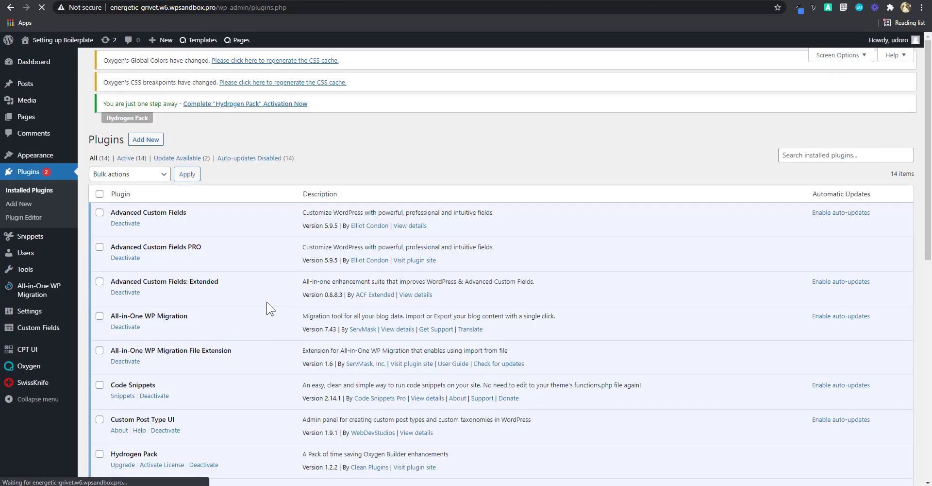
{"action": "scroll", "coordinate": [267, 311], "scroll_direction": "down", "scroll_amount": 1}
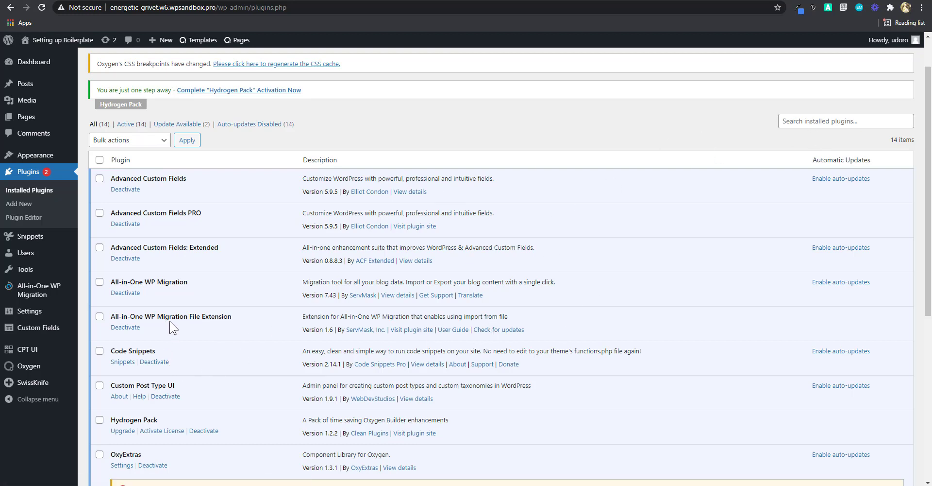
- Open the saved All-in-One WP Migration Import page and examine the site size limit of the Basic version
{"action": "left_click", "coordinate": [898, 22]}
{"action": "scroll", "coordinate": [872, 144], "scroll_direction": "down", "scroll_amount": 3}
{"action": "scroll", "coordinate": [870, 151], "scroll_direction": "up", "scroll_amount": 3}
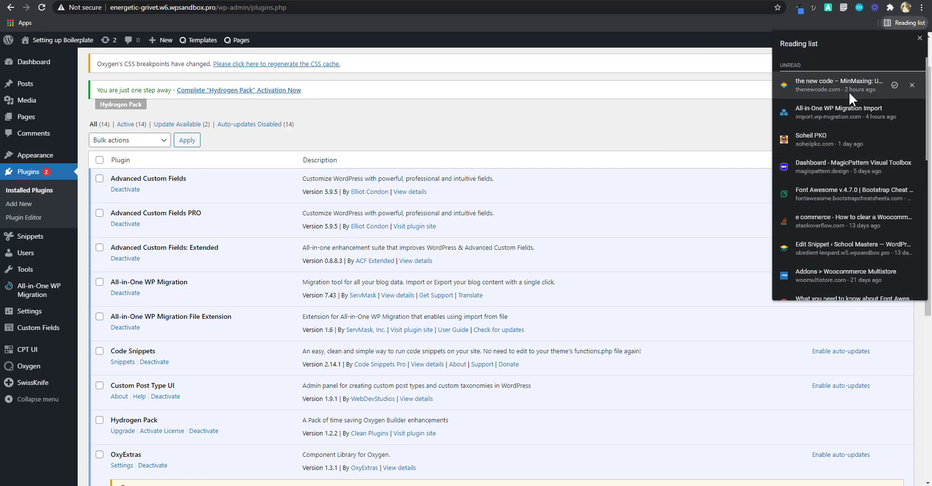
{"action": "left_click", "coordinate": [836, 109]}
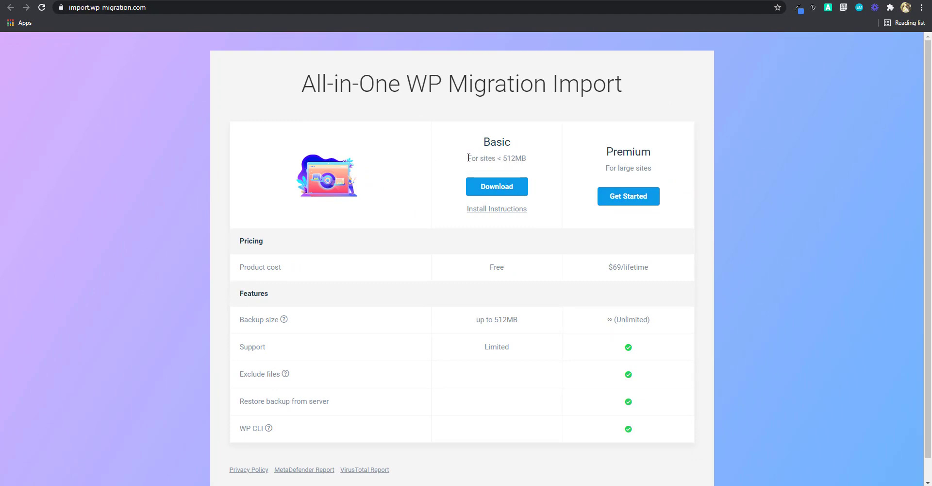
{"action": "left_click_drag", "start_coordinate": [468, 157], "coordinate": [518, 157]}
{"action": "left_click", "coordinate": [510, 159]}
{"action": "left_click", "coordinate": [512, 159]}
{"action": "left_click", "coordinate": [511, 158]}
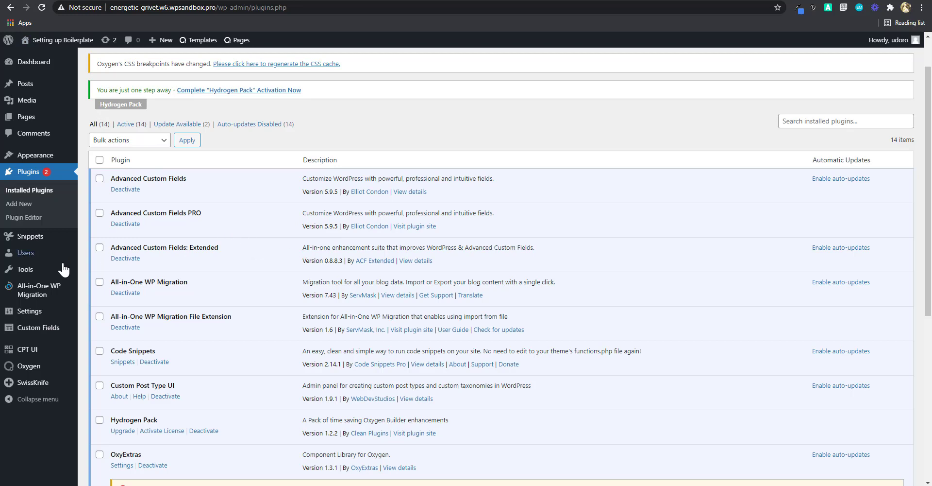
- Check the maximum upload file size on the All-in-One WP Migration import page in the WordPress admin
{"action": "mouse_move", "coordinate": [38, 290]}
{"action": "left_click", "coordinate": [99, 301]}
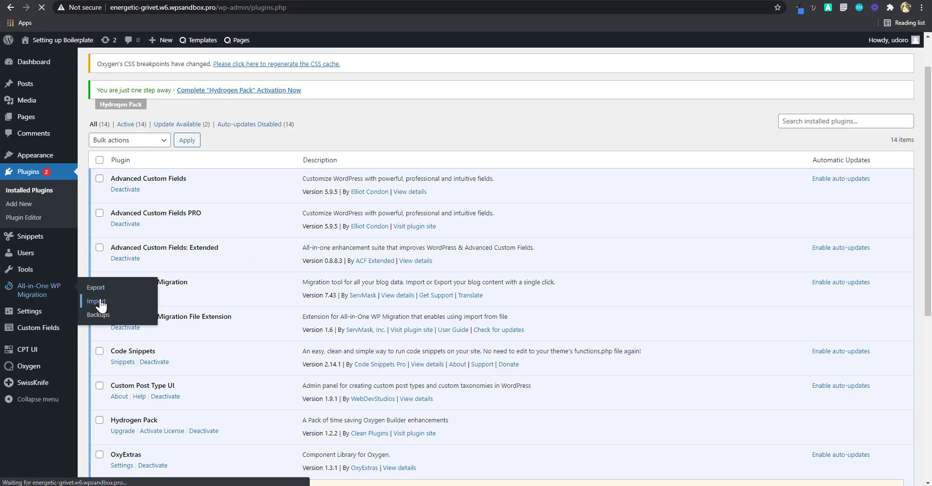
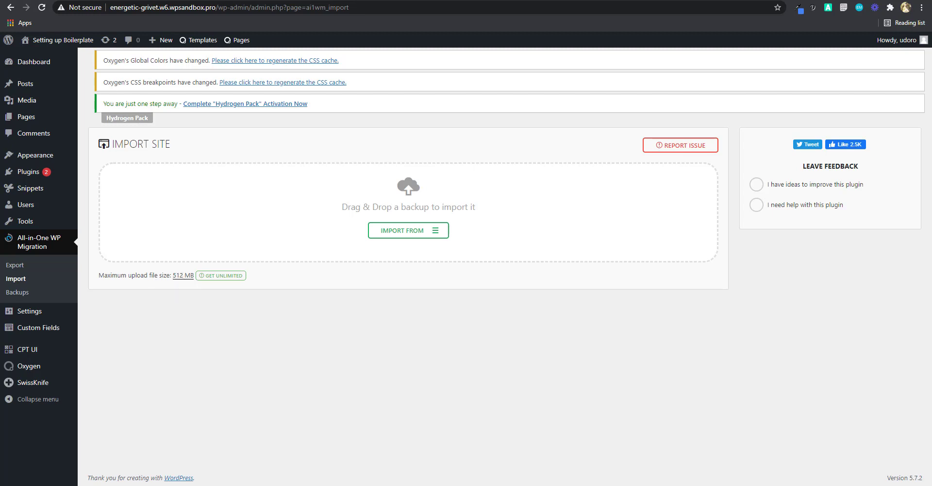
{"action": "left_click", "coordinate": [183, 275]}
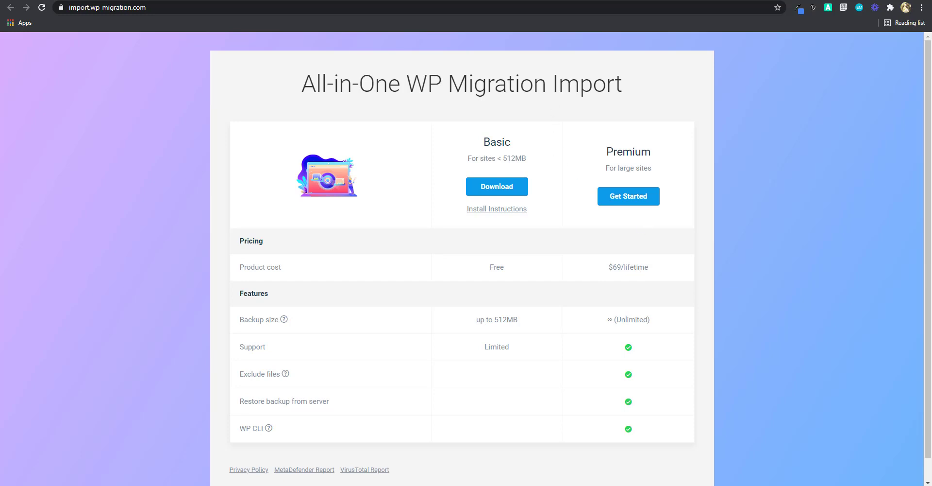
{"action": "left_click", "coordinate": [131, 1]}
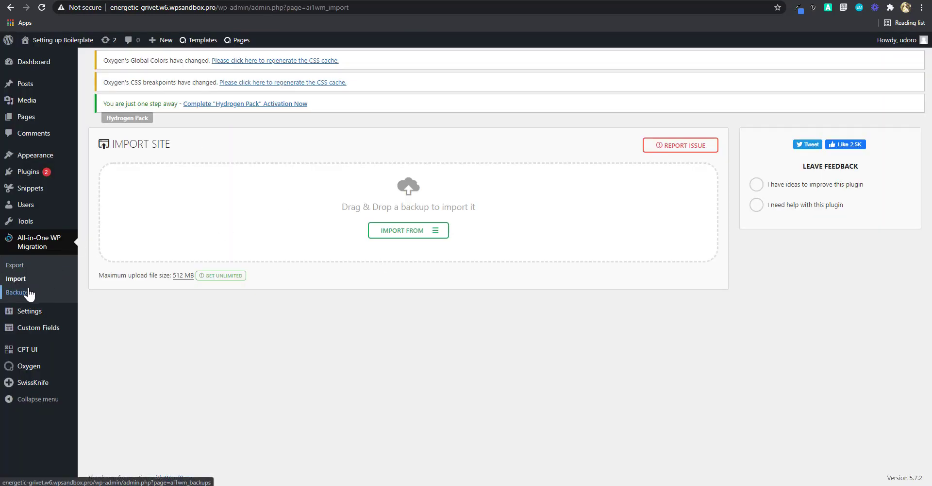
- Export the site to a file with All-in-One WP Migration and close the download dialog
{"action": "left_click", "coordinate": [15, 266]}
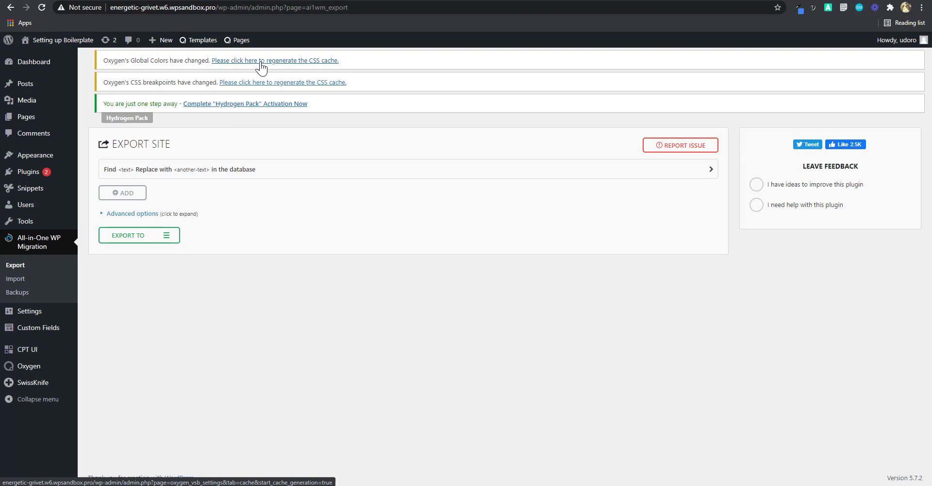
{"action": "left_click", "coordinate": [167, 237]}
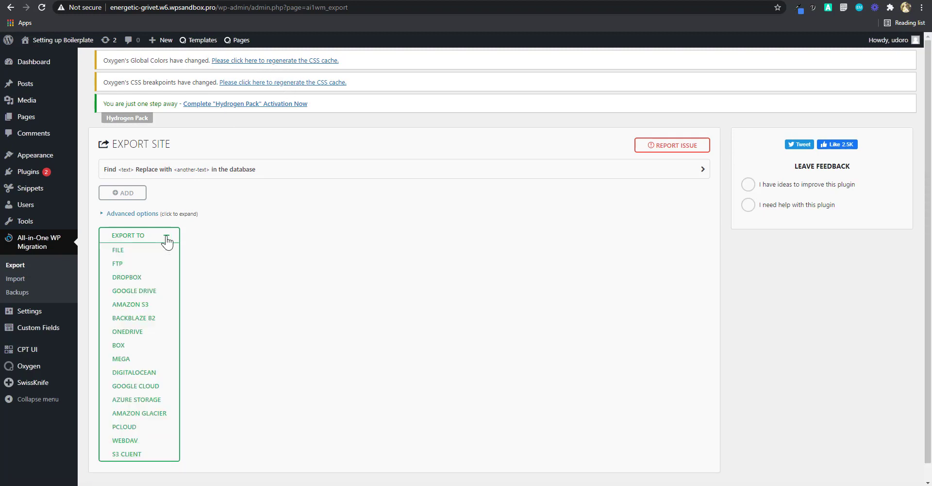
{"action": "left_click", "coordinate": [132, 251]}
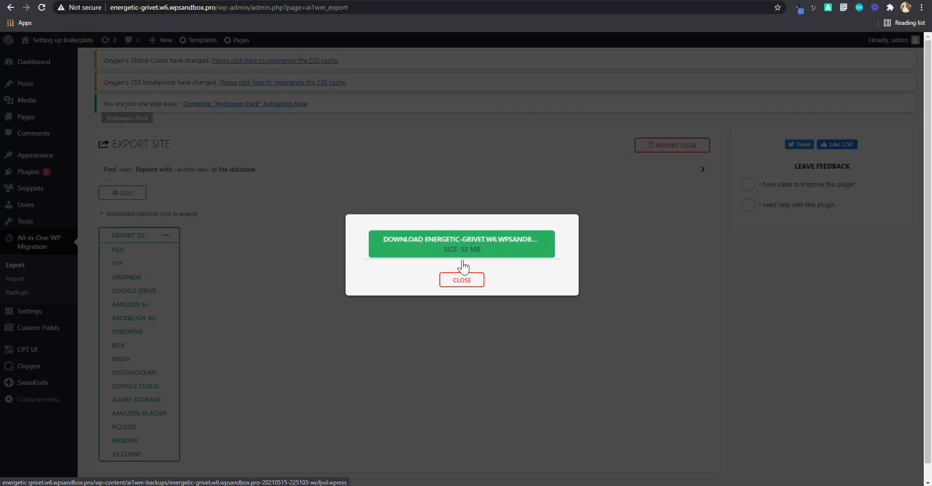
{"action": "left_click", "coordinate": [462, 281]}
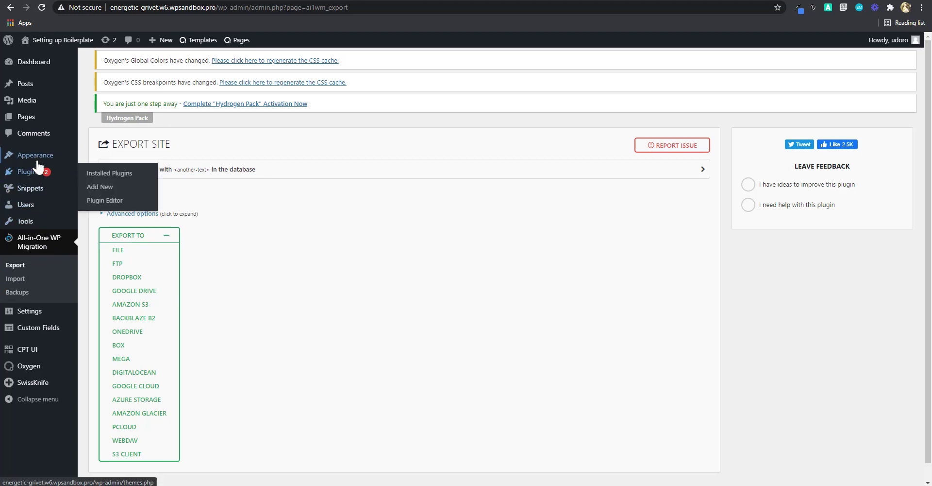
- Open the installed plugins list and locate All-in-One WP Migration and its File Extension
{"action": "left_click", "coordinate": [53, 172]}
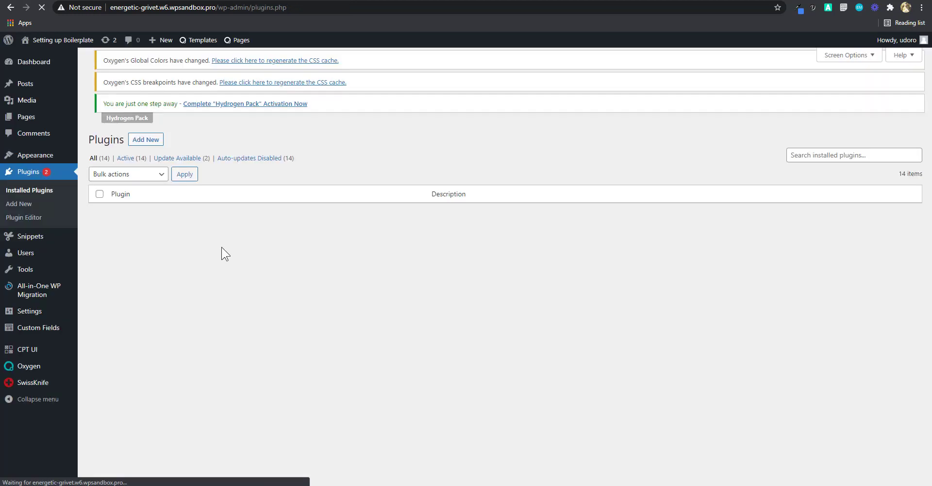
{"action": "scroll", "coordinate": [183, 278], "scroll_direction": "down", "scroll_amount": 2}
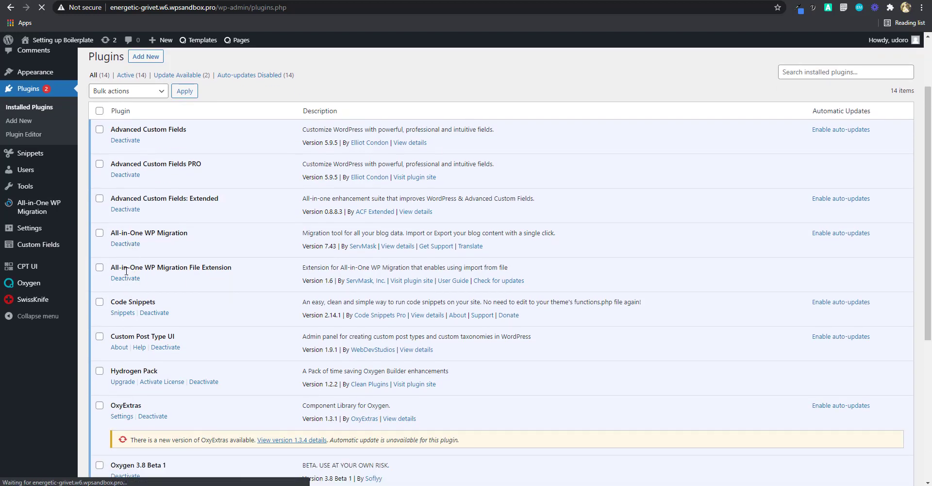
{"action": "left_click", "coordinate": [129, 244]}
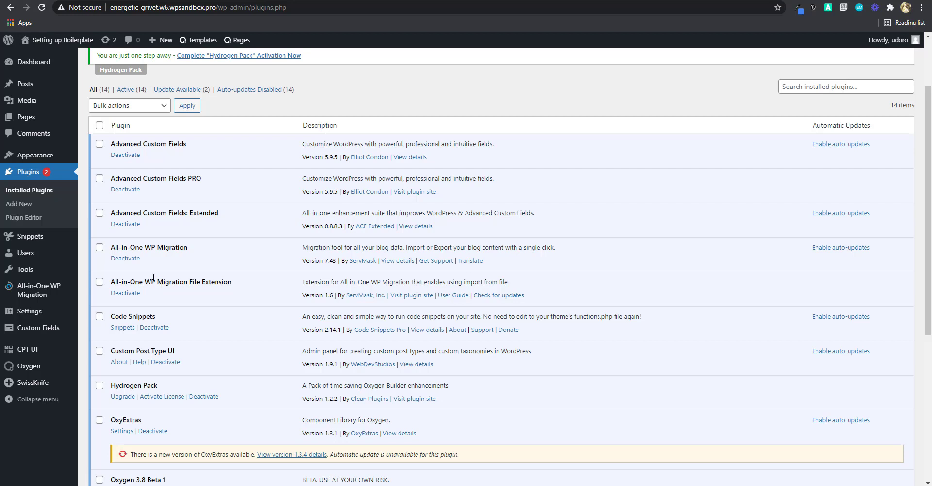
- Open the All-in-One WP Migration import page and show the available sources to import a backup from
{"action": "mouse_move", "coordinate": [39, 289]}
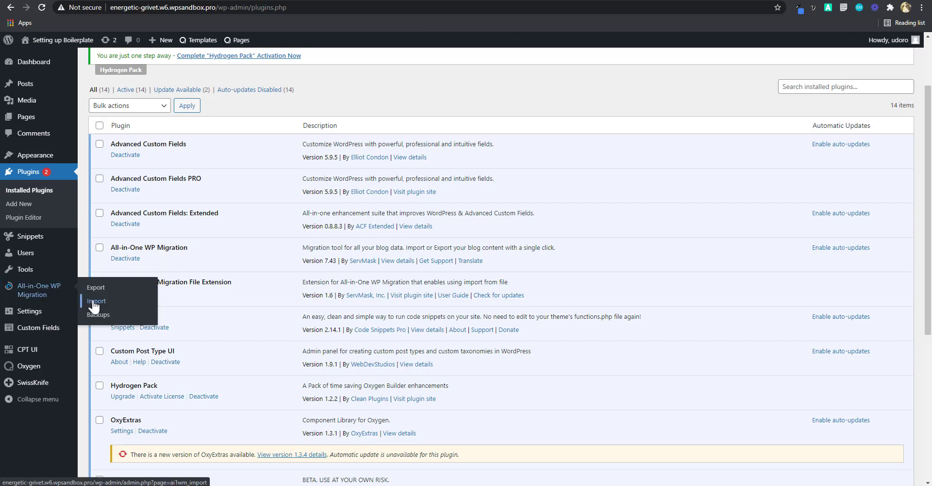
{"action": "left_click", "coordinate": [93, 302]}
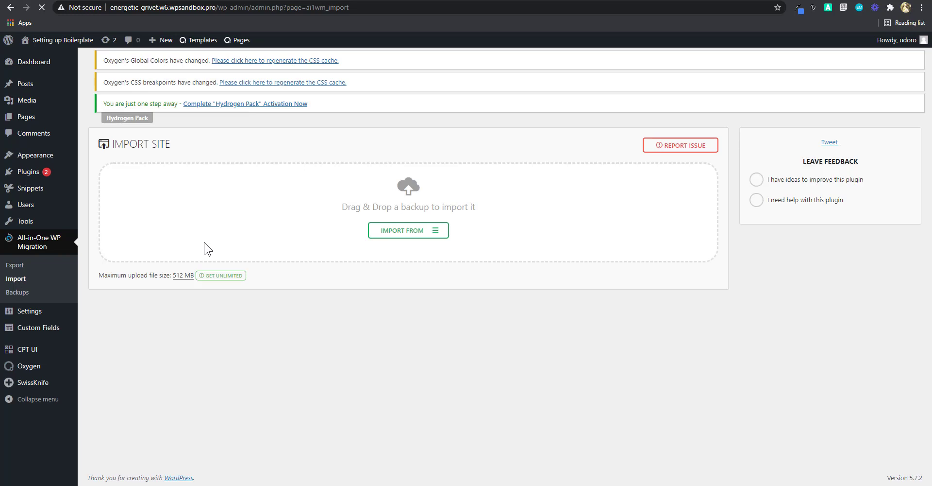
{"action": "left_click", "coordinate": [447, 231]}
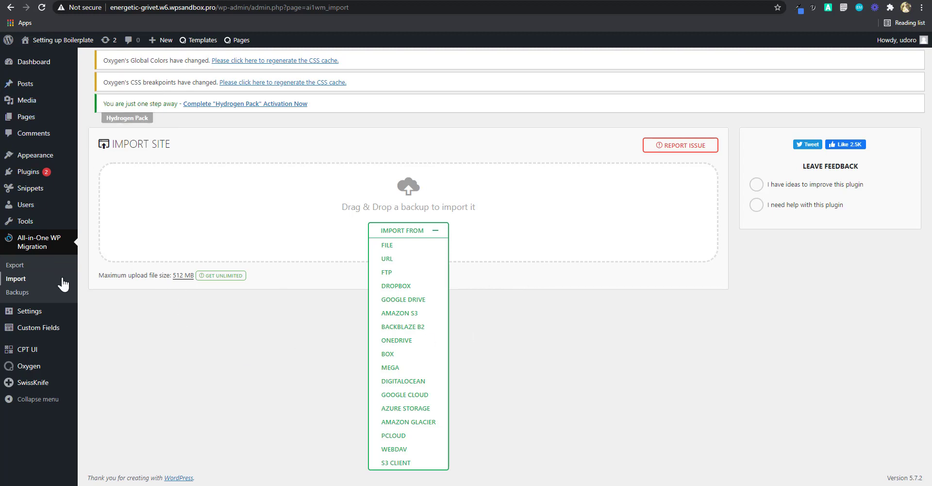
- Return to the installed plugins and review the full list from start to end
{"action": "left_click", "coordinate": [54, 176]}
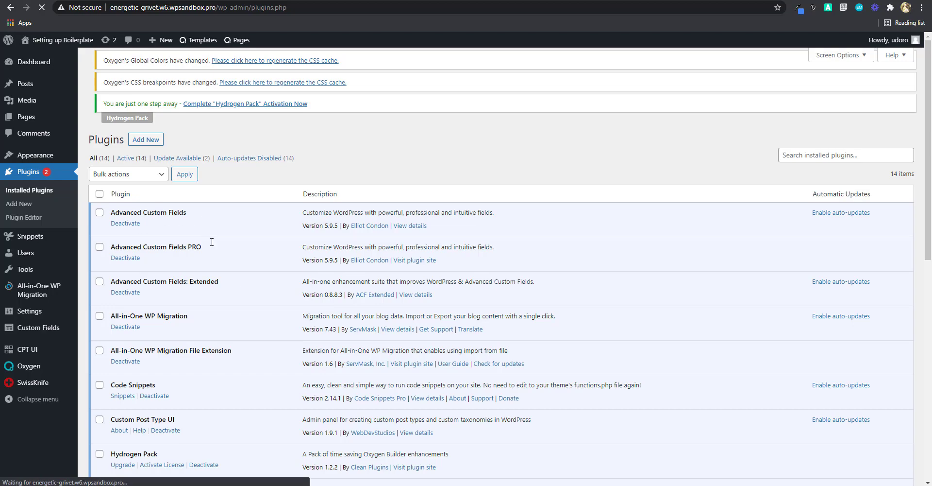
{"action": "scroll", "coordinate": [366, 304], "scroll_direction": "down", "scroll_amount": 7}
{"action": "scroll", "coordinate": [503, 354], "scroll_direction": "up", "scroll_amount": 7}
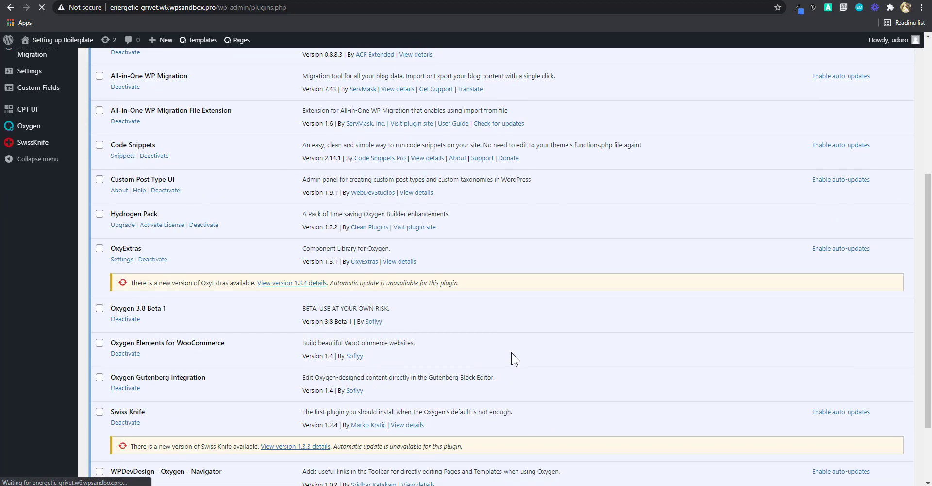